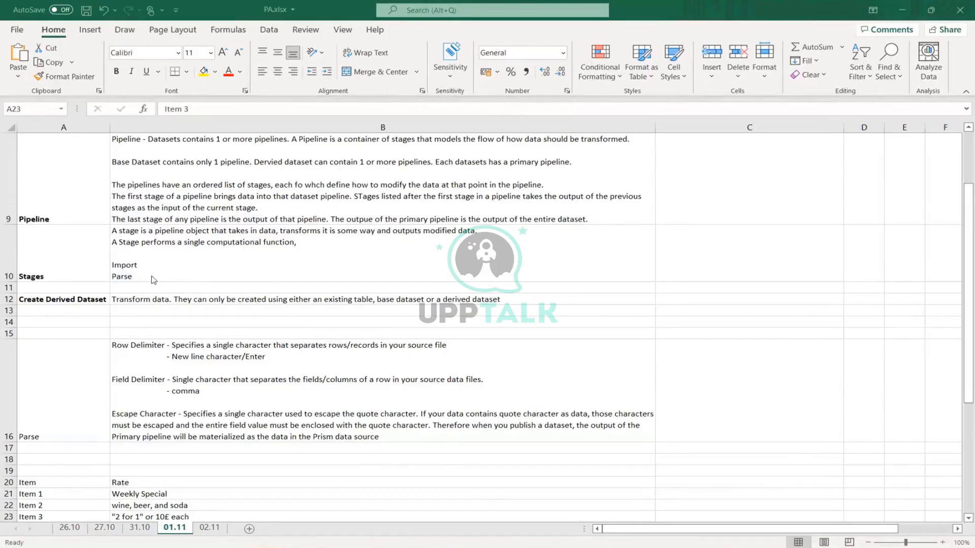
Replace the comma ending the second line of B10 with a period and append "Adding a stage can change the number of records in the dataset.".
click(307, 242)
double_click(308, 243)
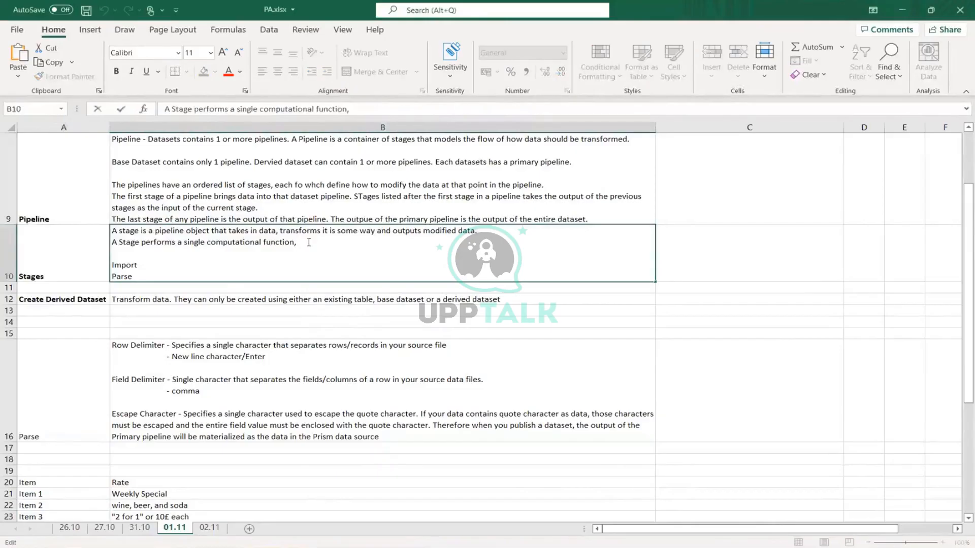
key(BackSpace)
text(.)
text(Adding to)
key(BackSpace)
key(BackSpace)
text(a stage ca)
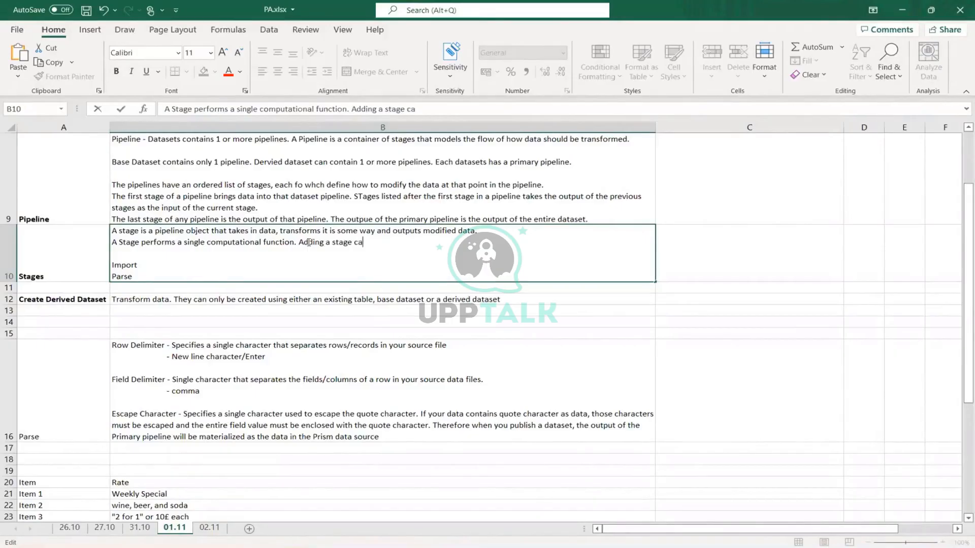
text(n change the number )
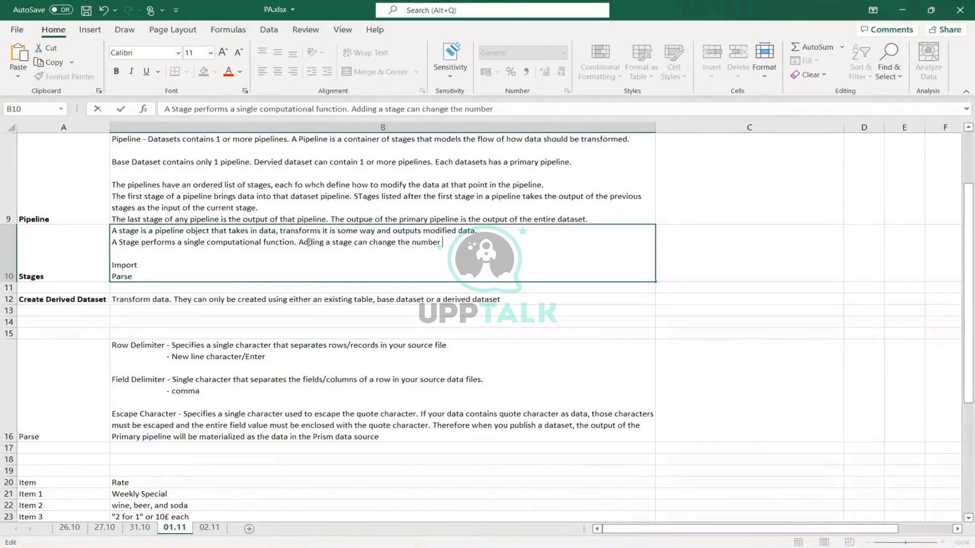
text(of records in ath)
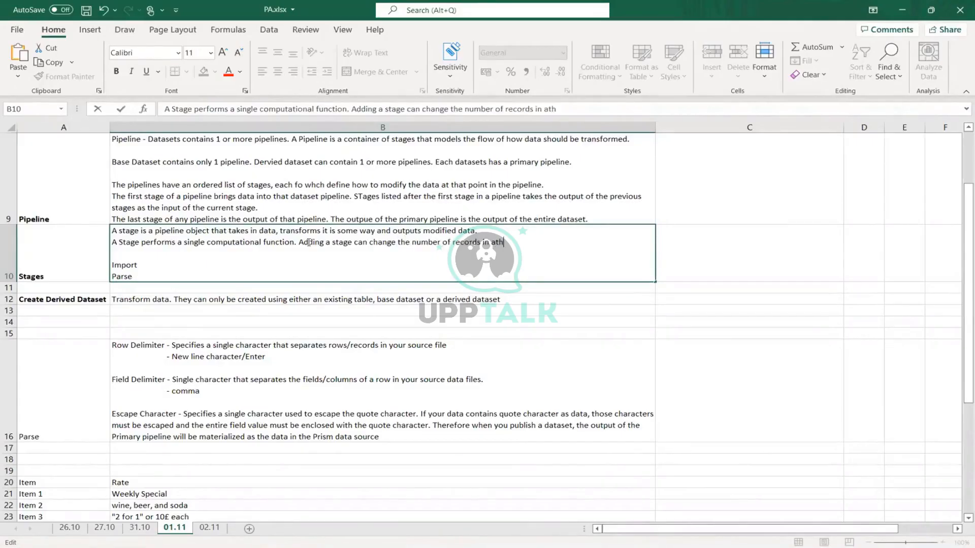
key(BackSpace)
key(BackSpace)
key(BackSpace)
text(the dataset.)
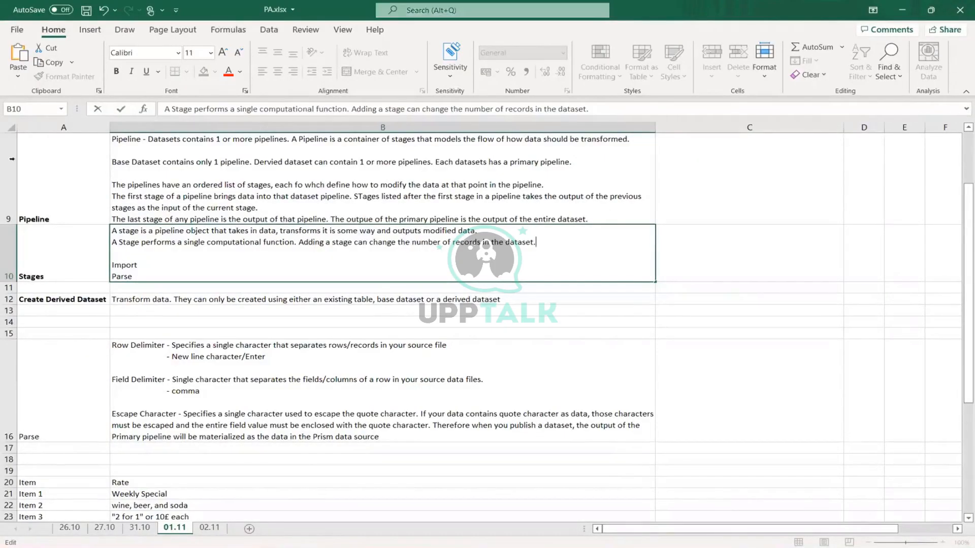
Copy the Stages label and its description from A10:B10 of sheet 01.11 to cell A4 of sheet 02.11.
drag(58, 261, 188, 262)
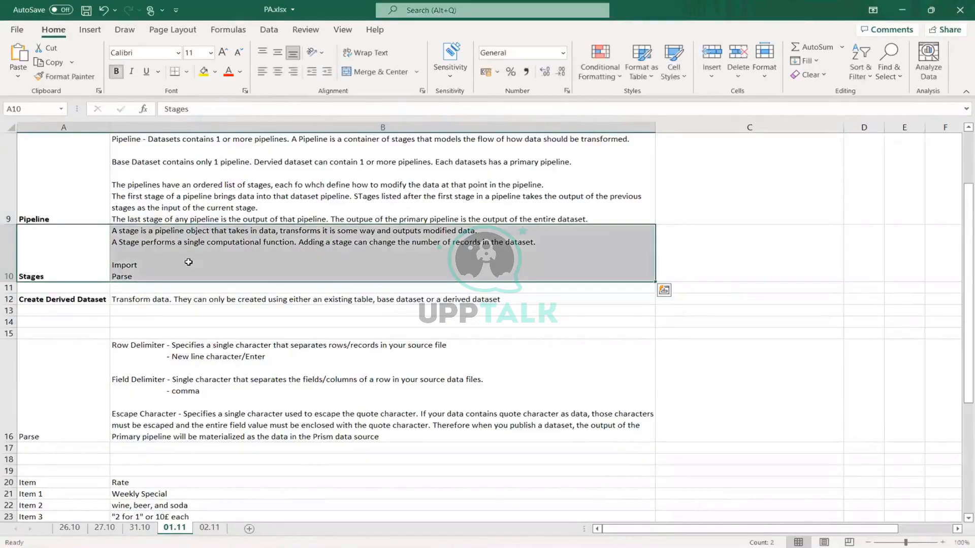
key(ctrl+c)
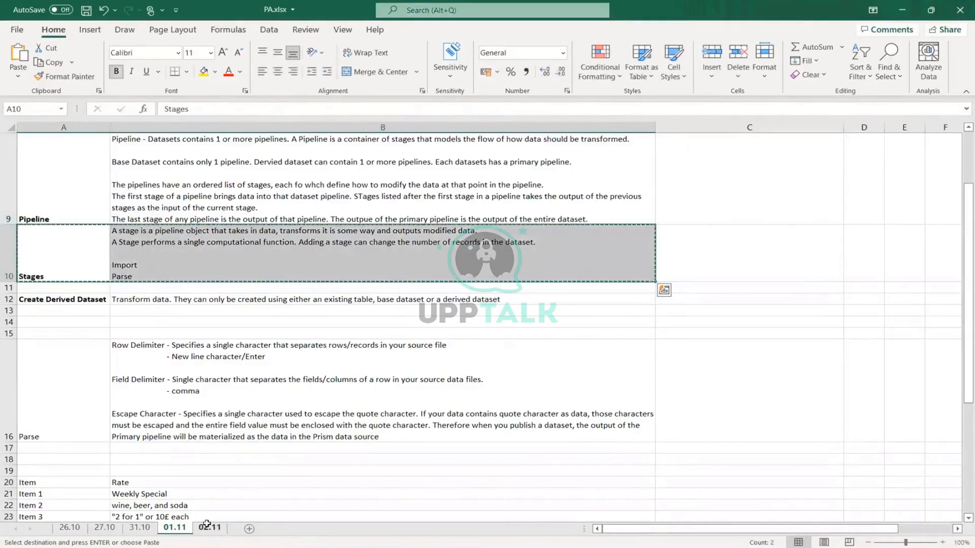
key(ctrl+Page_Down)
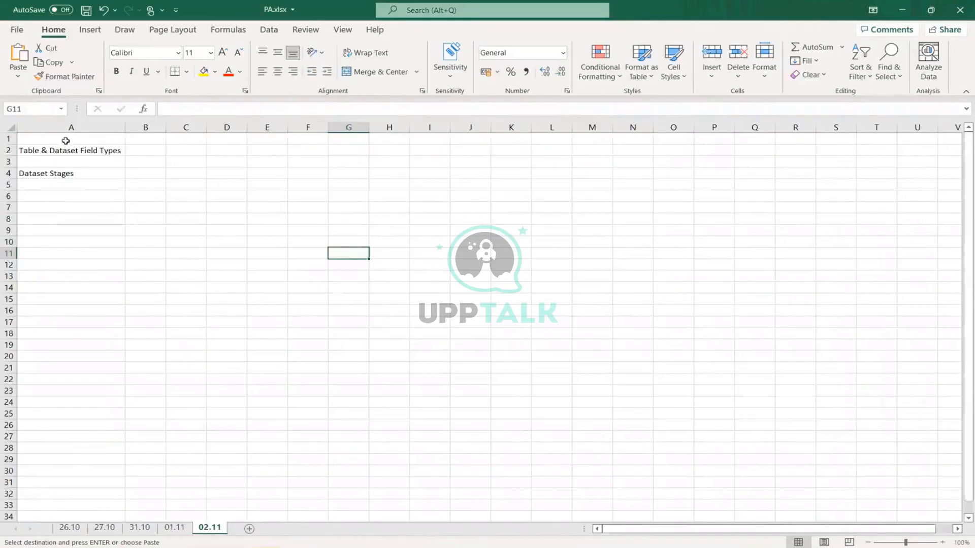
click(56, 173)
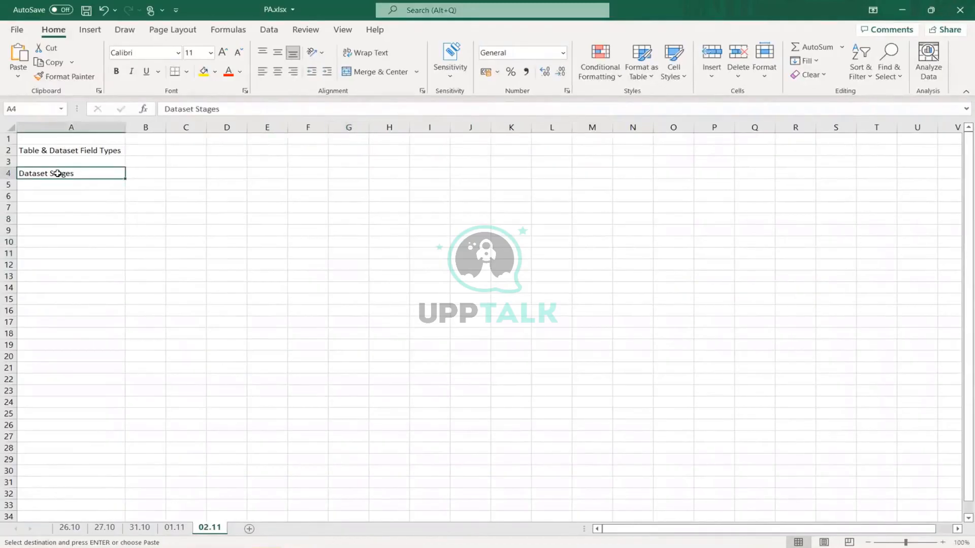
key(ctrl+v)
Widen column B so the pasted lines fit unwrapped, and reduce the height of row 4 to fit its text.
click(147, 152)
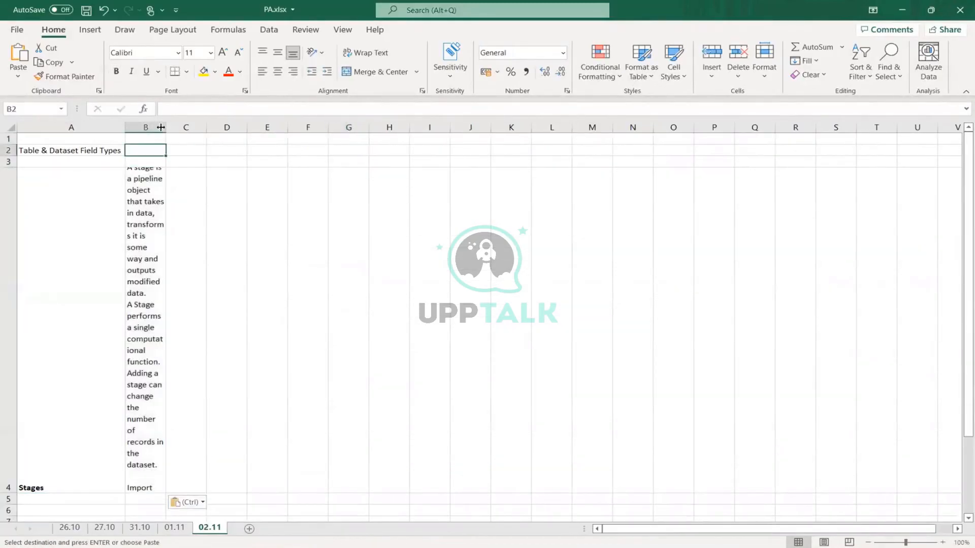
drag(165, 127, 635, 144)
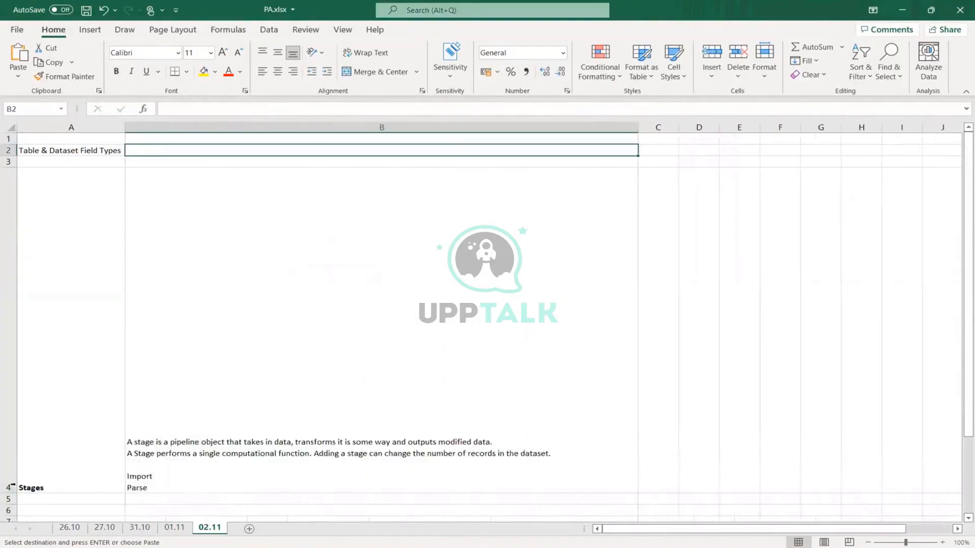
drag(10, 494, 10, 225)
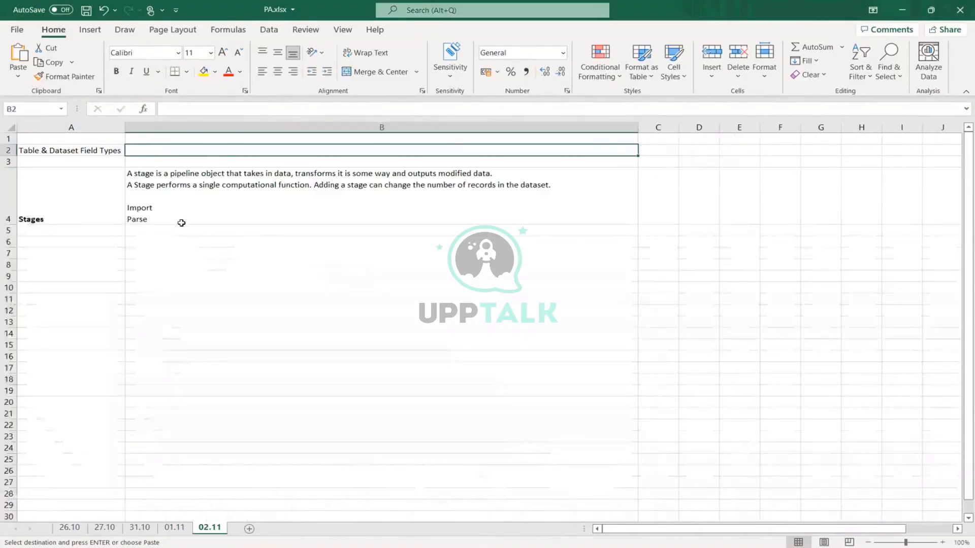
In B4, extend the Import line with " - The first stage in every pipeline of a derived dataset.".
click(177, 206)
double_click(177, 206)
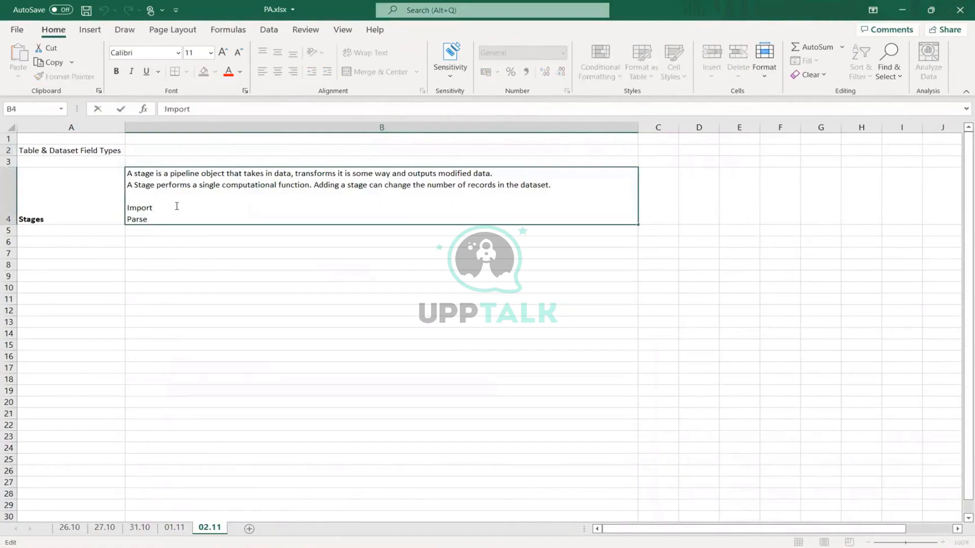
text(-)
text(The first stage in every p)
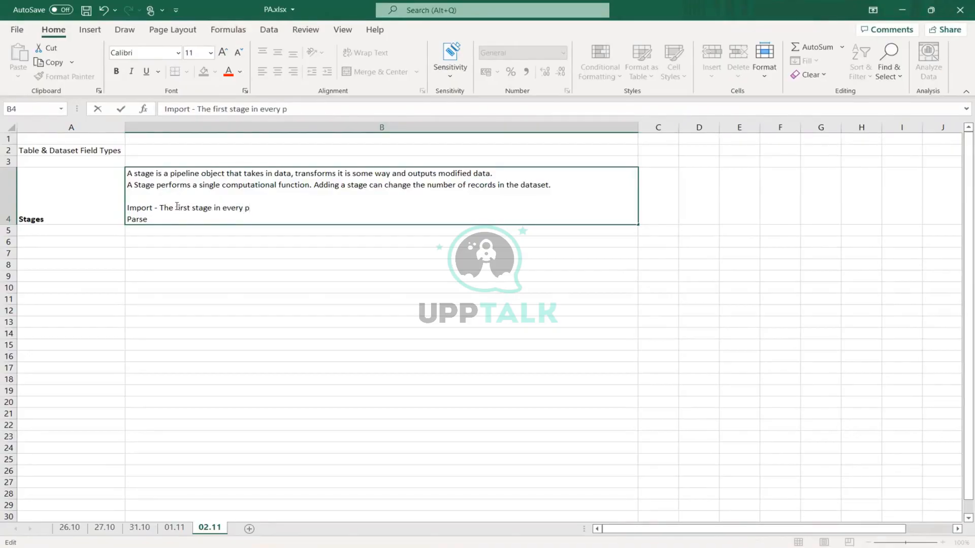
text(ipeline of a der)
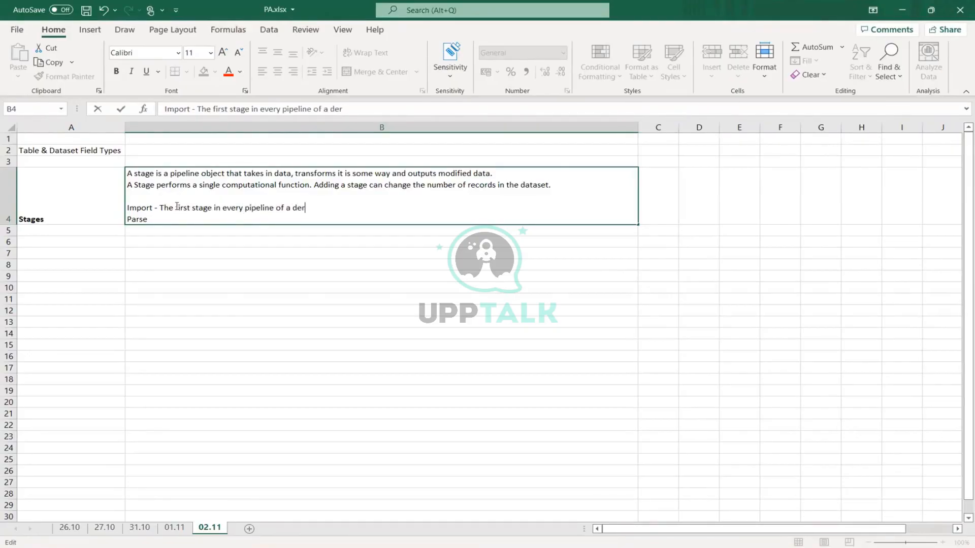
text(ived dataset.)
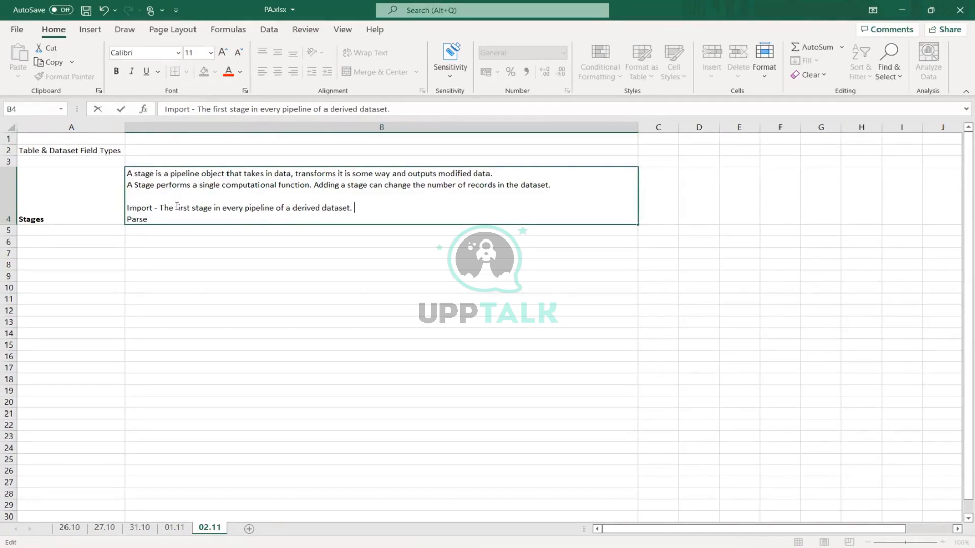
Continue the Import note with "Imports data from a source and for a derived dataset that source is the putput ofa tables or an existing dataset.".
text( Imports data from a )
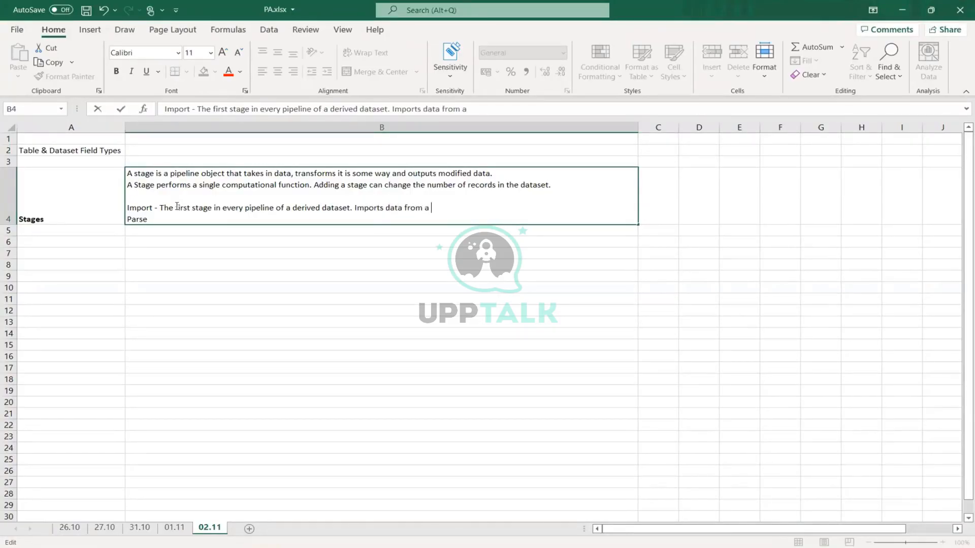
text(source)
text(and for)
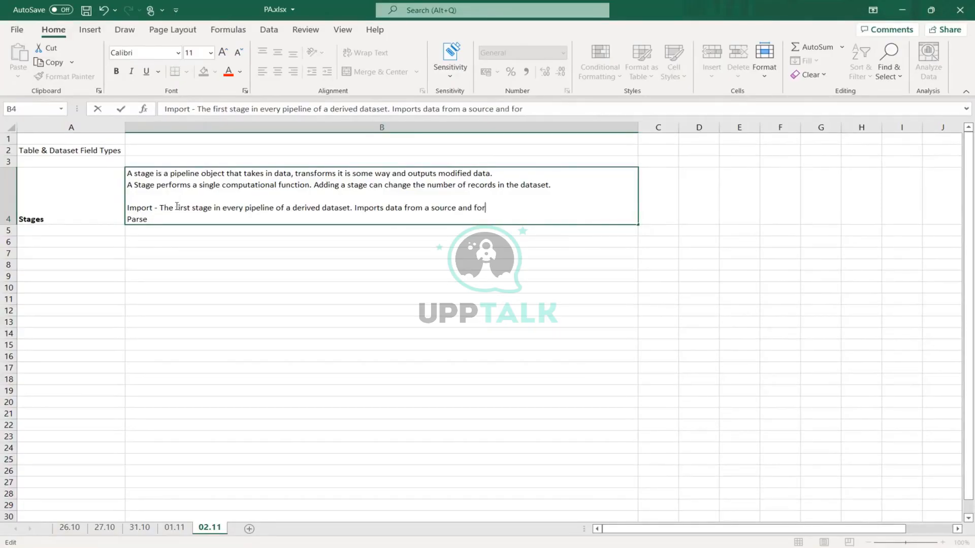
text( a derived dataset)
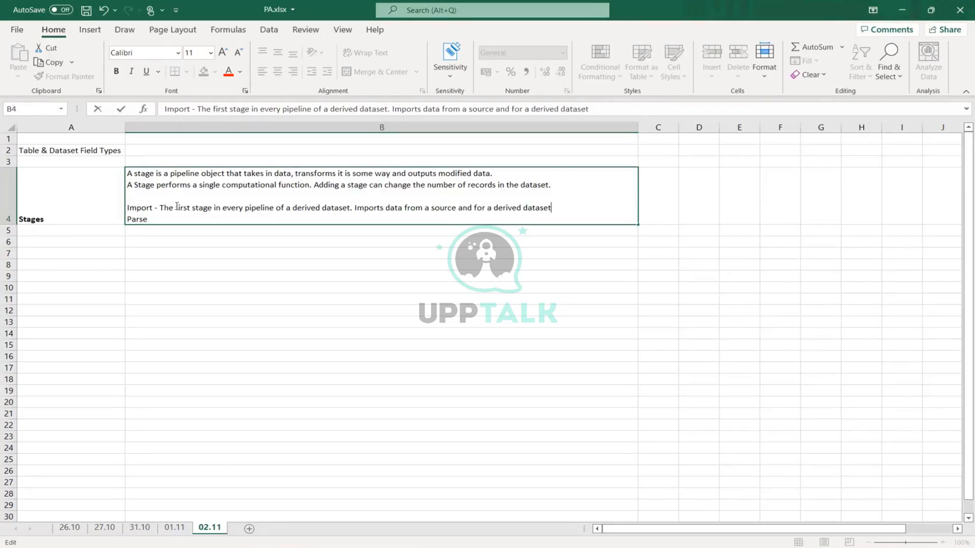
text( that source is the )
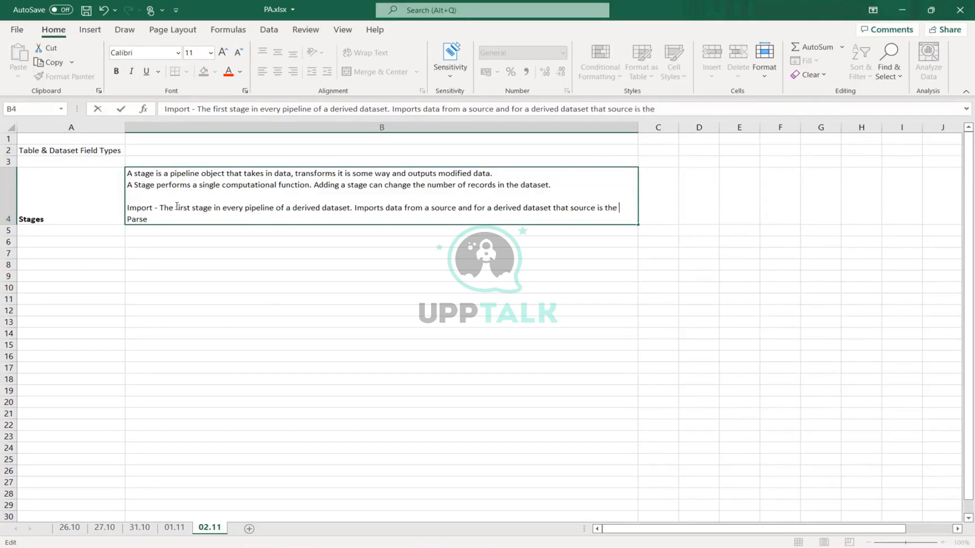
text(putput)
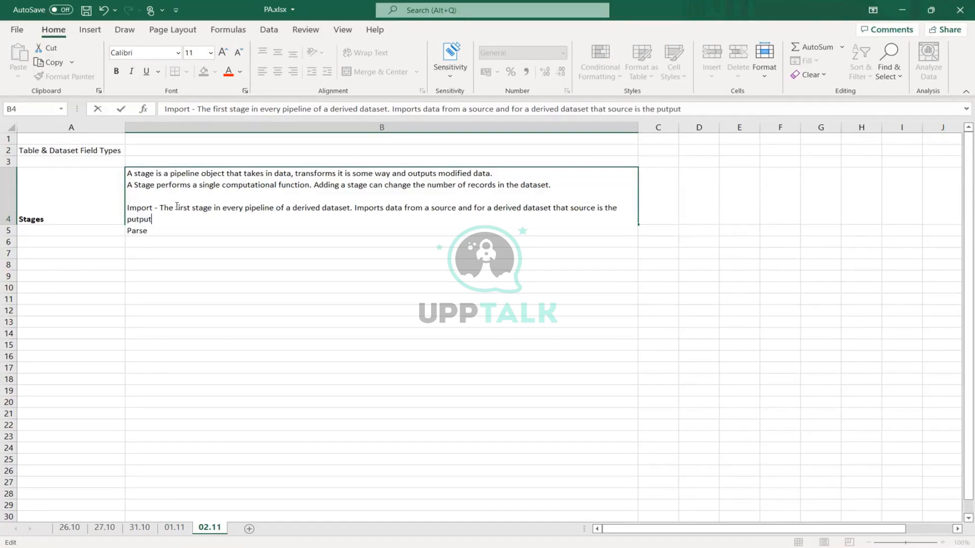
text( ofa tables or a)
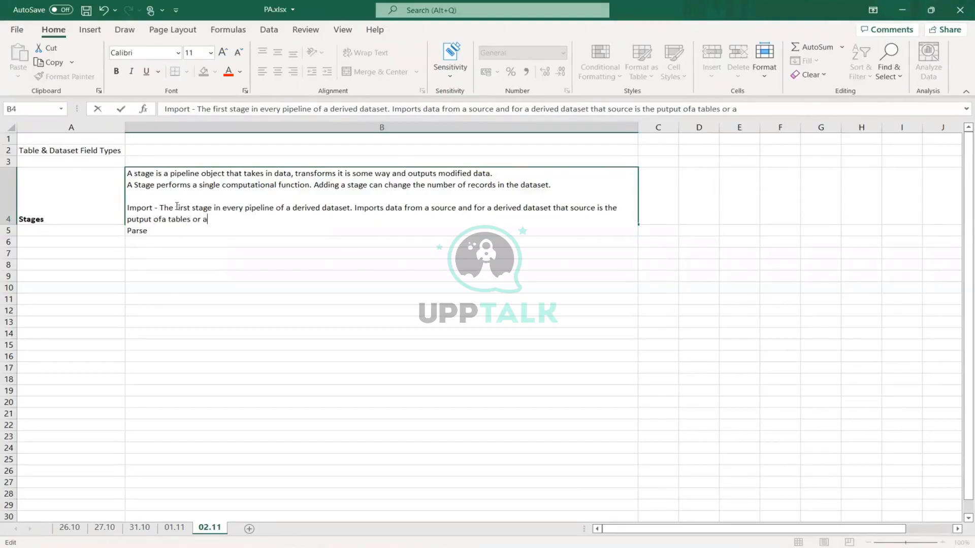
text(n existing dataset.)
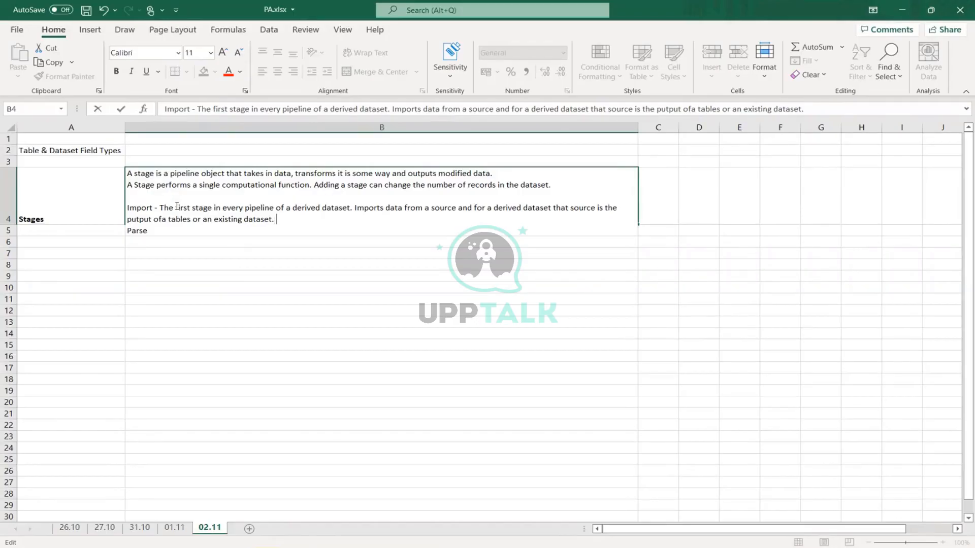
End the Import note in B4 with "U cannot delete or add an import stage".
text(U cannot delete or add)
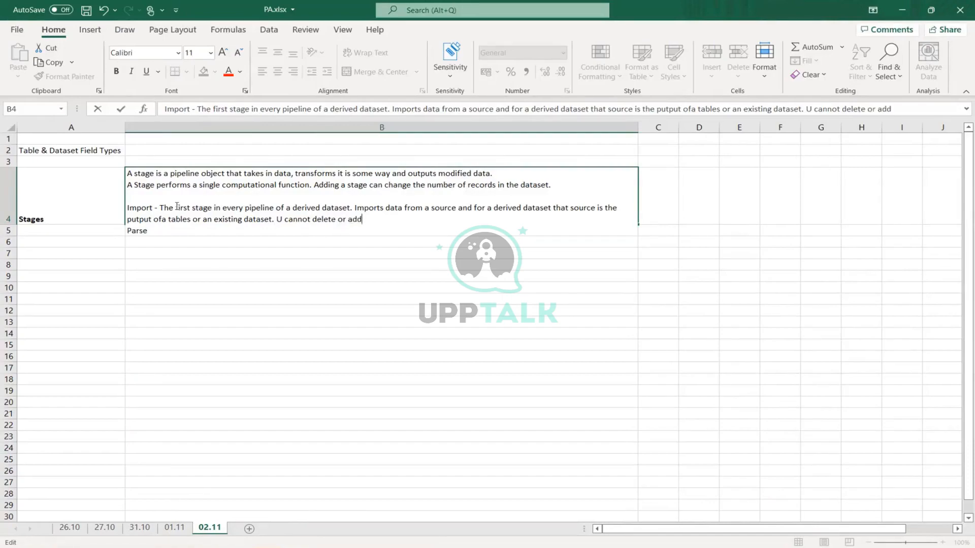
text( an import stage)
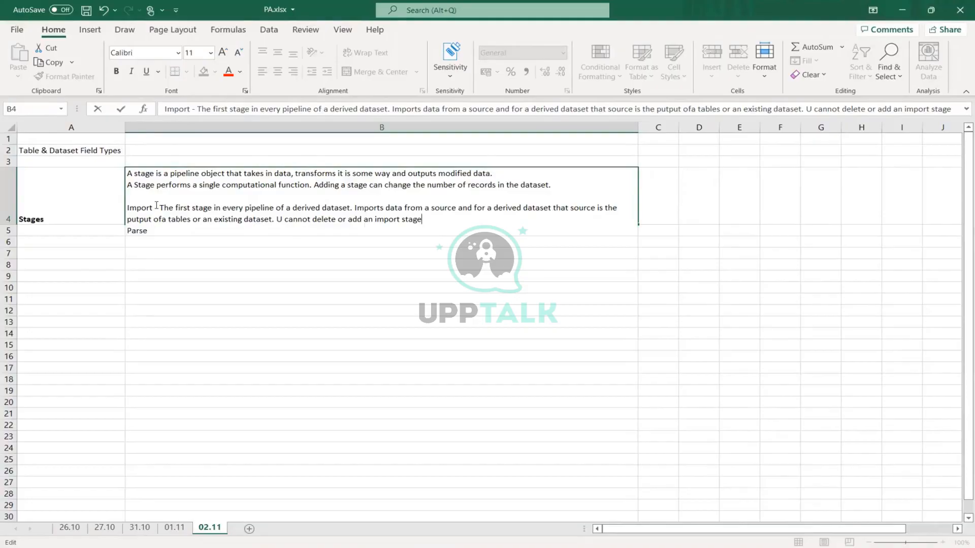
Make the word Import bold in the Stages description and insert a blank line between the Import note and Parse.
drag(156, 205, 120, 206)
click(115, 72)
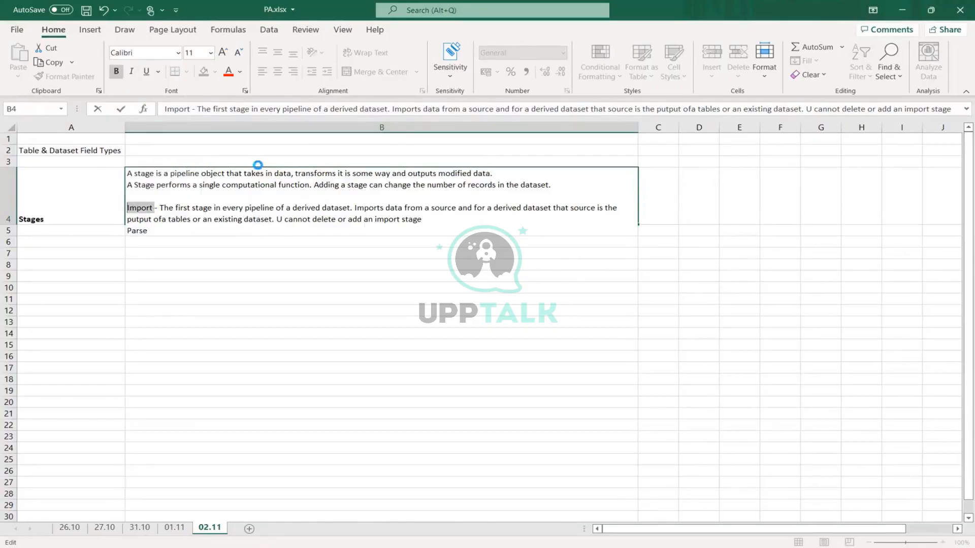
click(433, 220)
key(alt+Return)
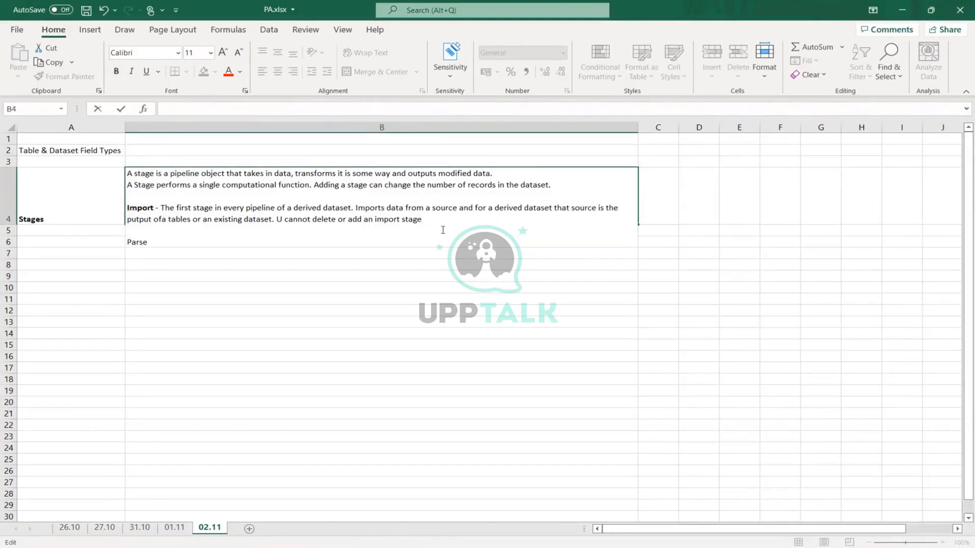
key(Return)
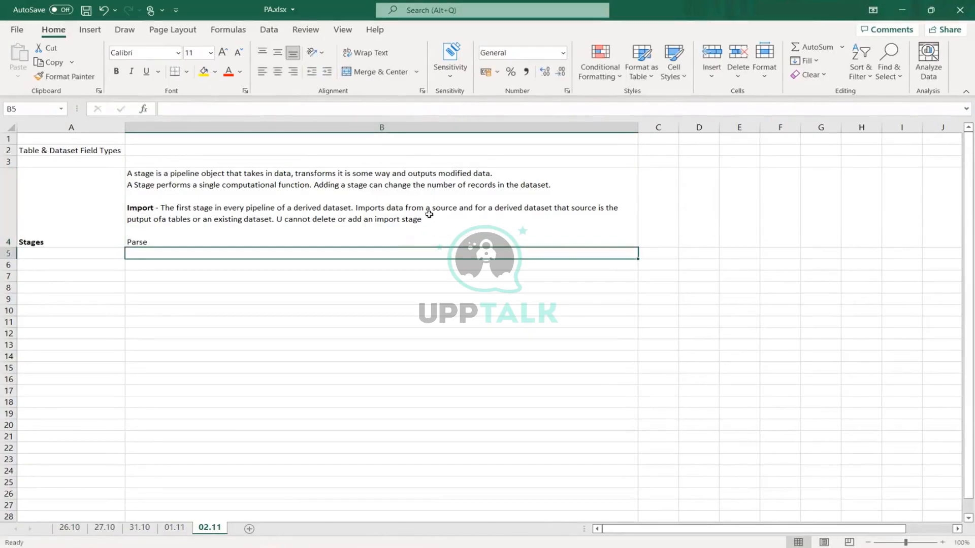
Extend the Parse line in B4 with " - A parse is automatically added by workday to a table or base dataset".
click(160, 242)
double_click(234, 238)
text(-)
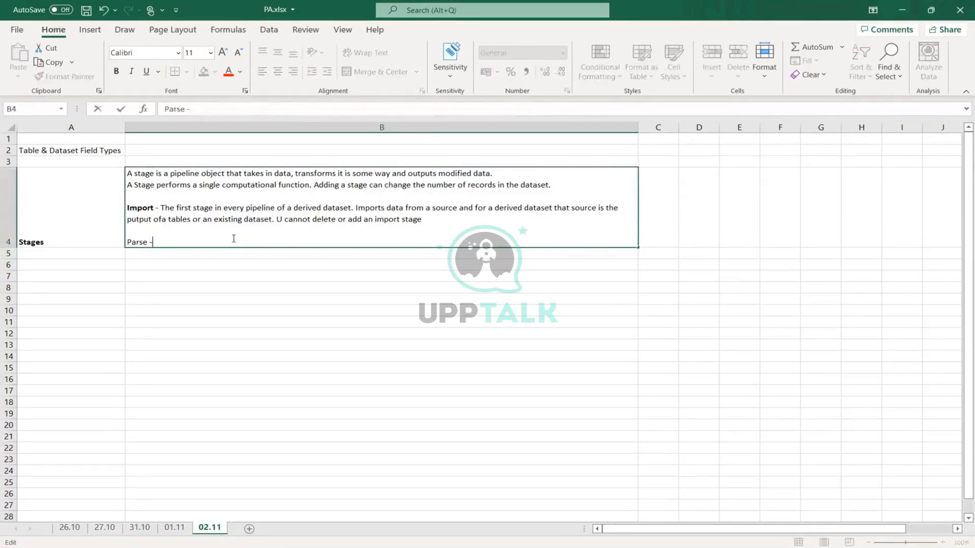
text( A p)
text(arse is auto)
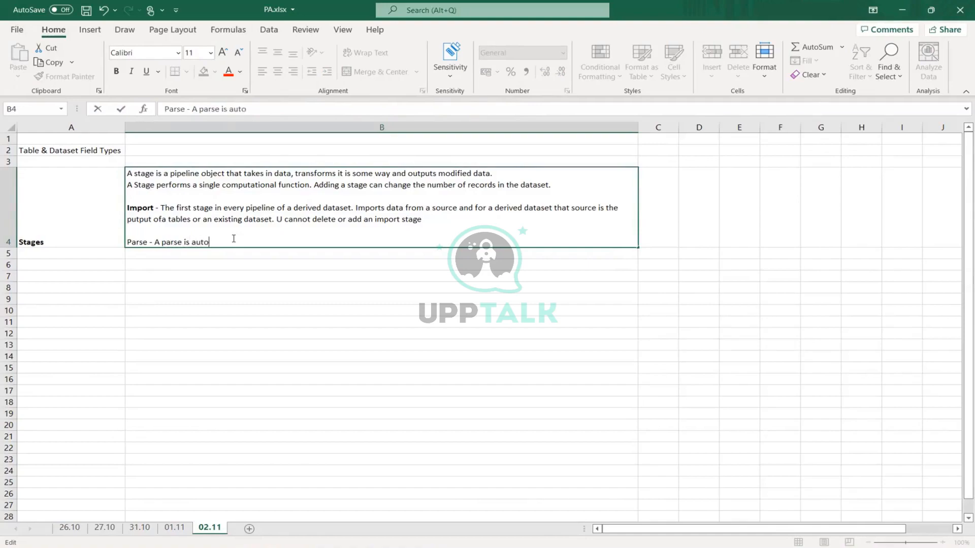
text(matically added by word)
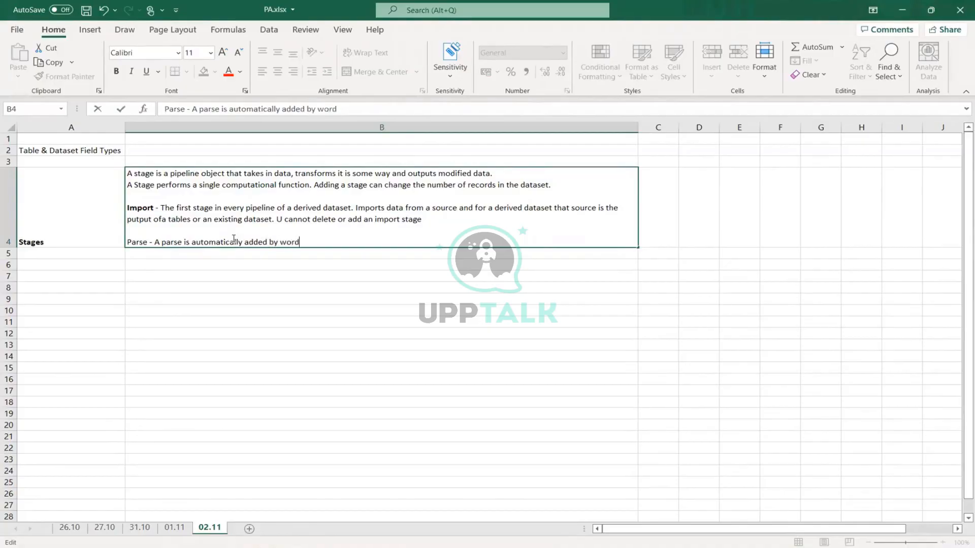
key(BackSpace)
text(kday to a table o)
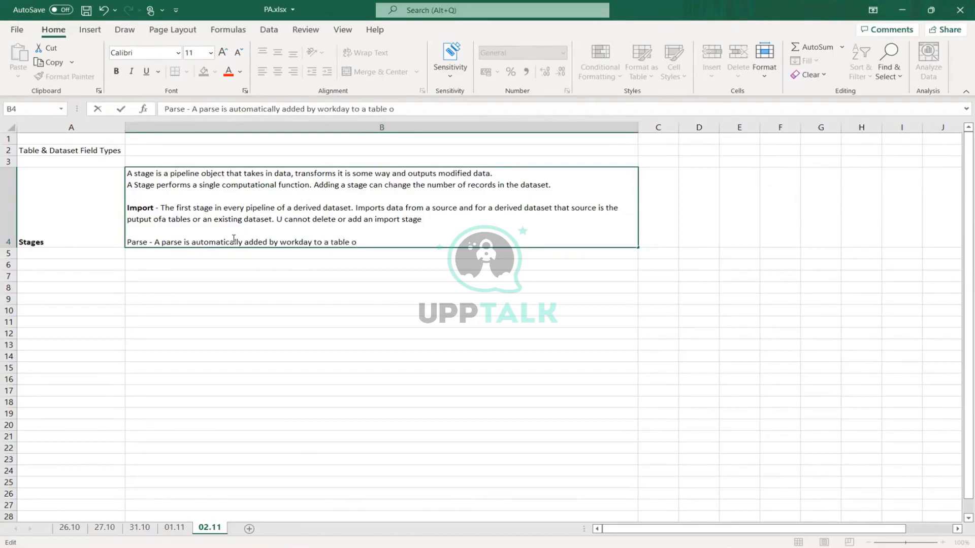
text(r base dataset )
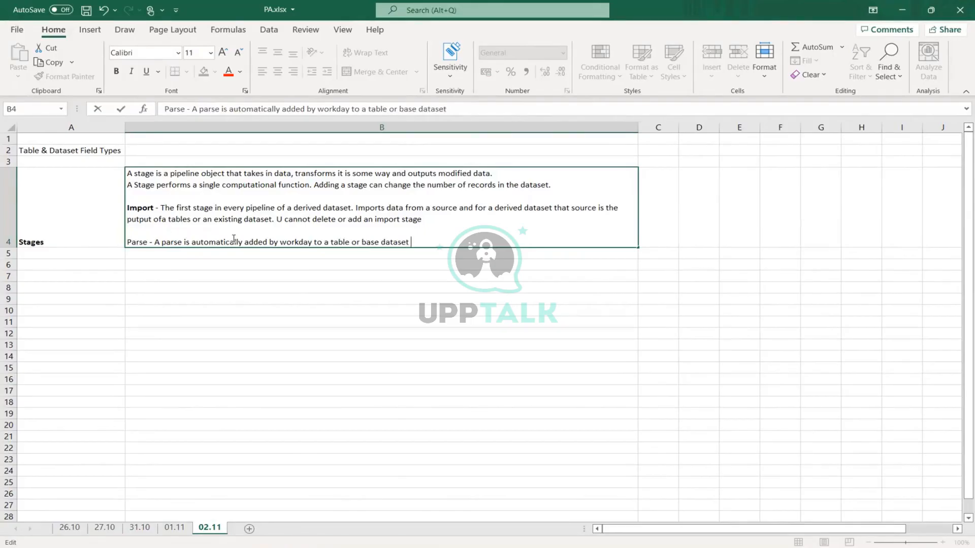
Finish the Parse note in B4 with "and is used to import data into Prism from an external source in a tabular format.".
text(and describes)
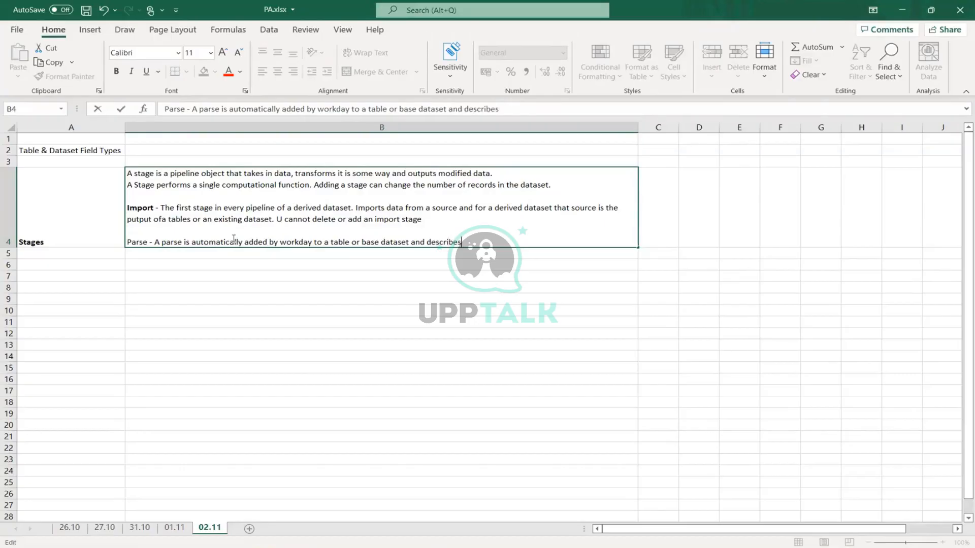
key(BackSpace)
key(BackSpace)
key(BackSpace)
key(BackSpace)
key(BackSpace)
key(BackSpace)
key(BackSpace)
key(BackSpace)
key(BackSpace)
text(is used to import dat)
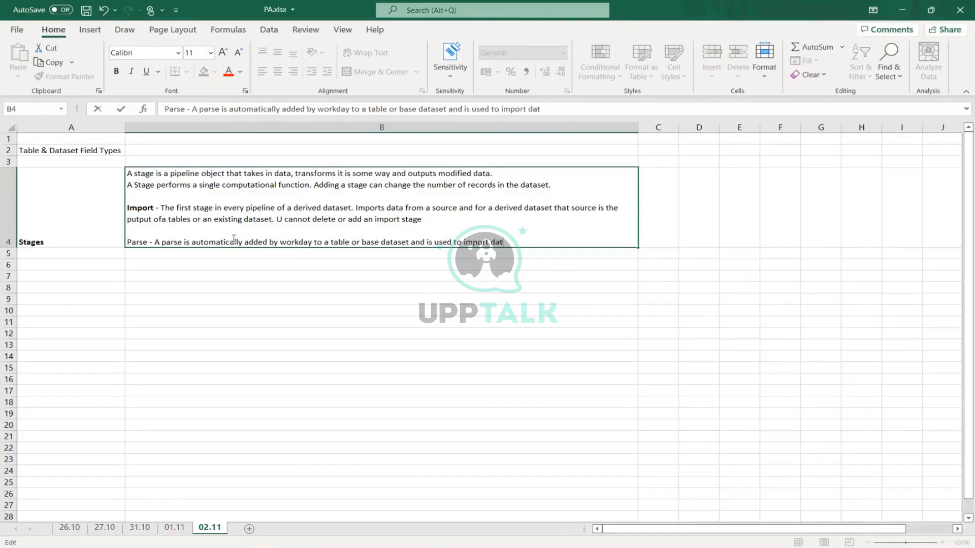
text(a )
text(into Prism from an)
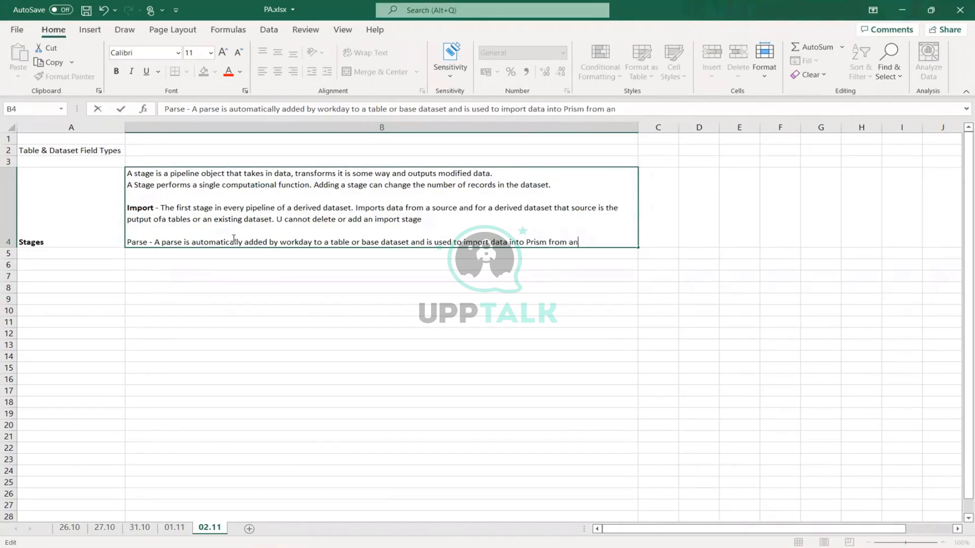
text( external source)
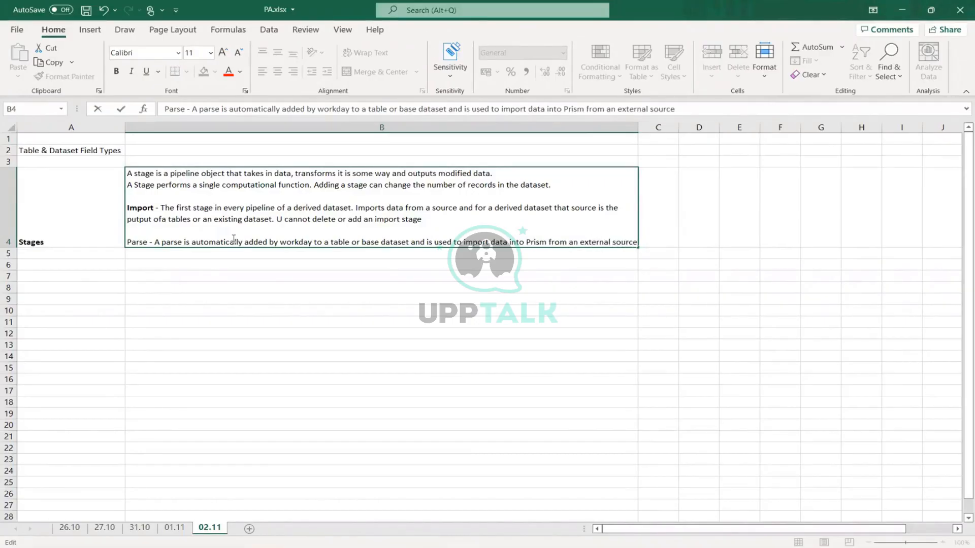
text( in a tabu)
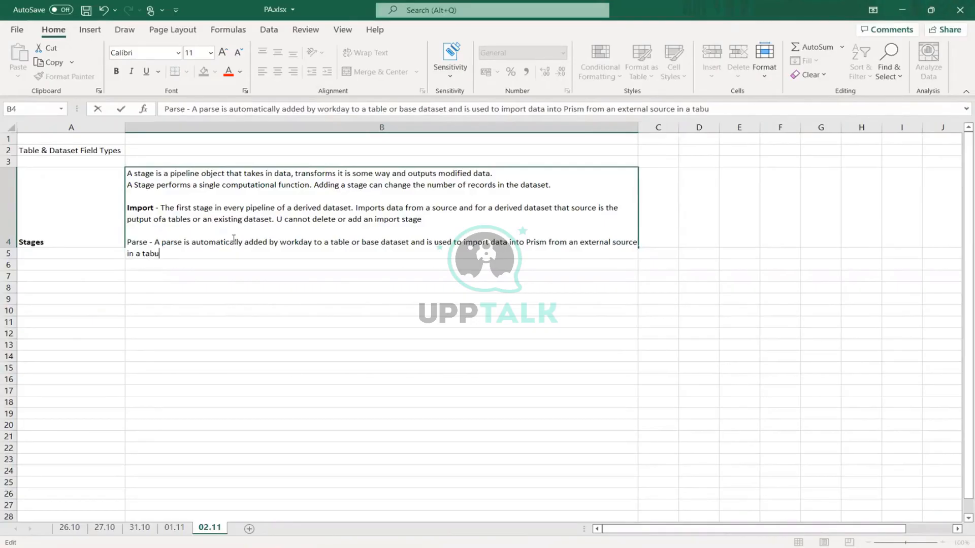
text(lar format.)
key(Return)
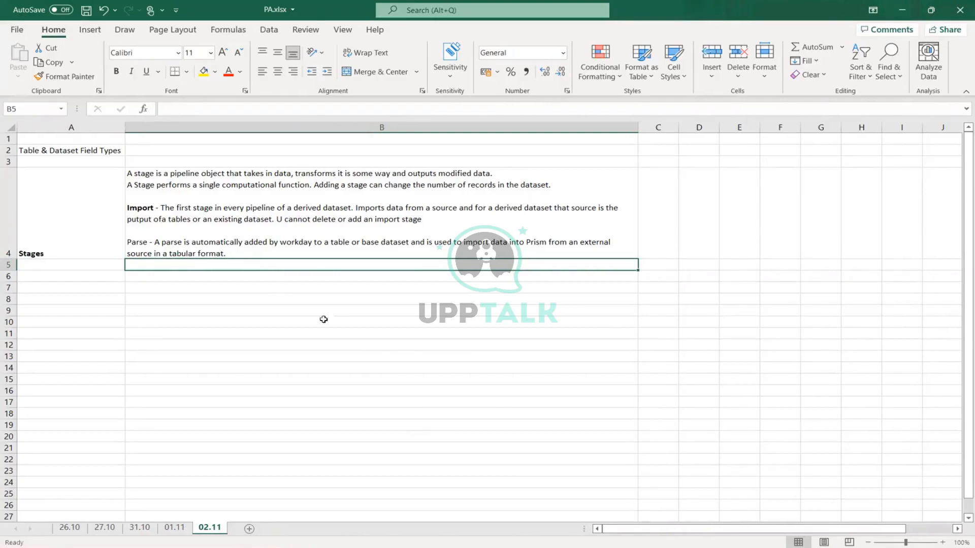
Make the word Parse bold in the Stages description in B4.
double_click(150, 244)
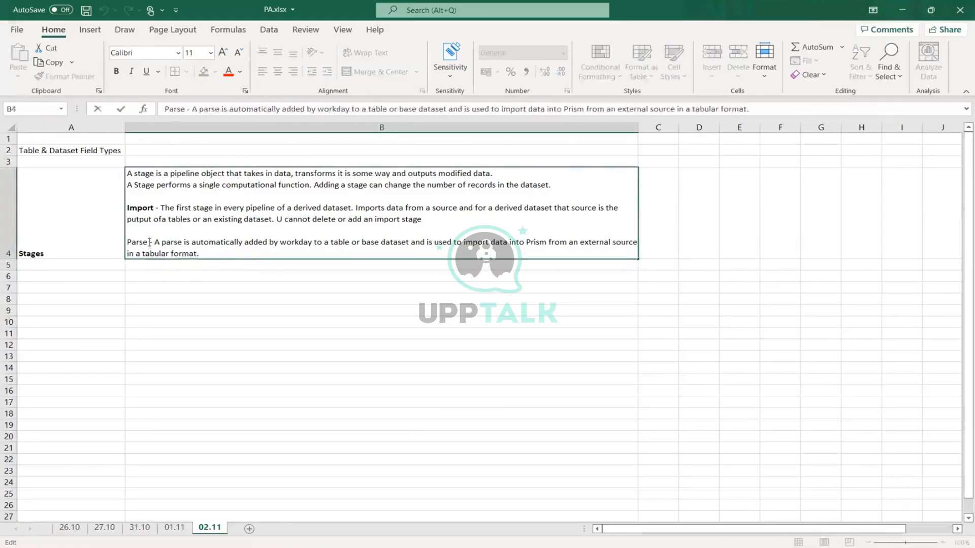
drag(150, 242, 127, 243)
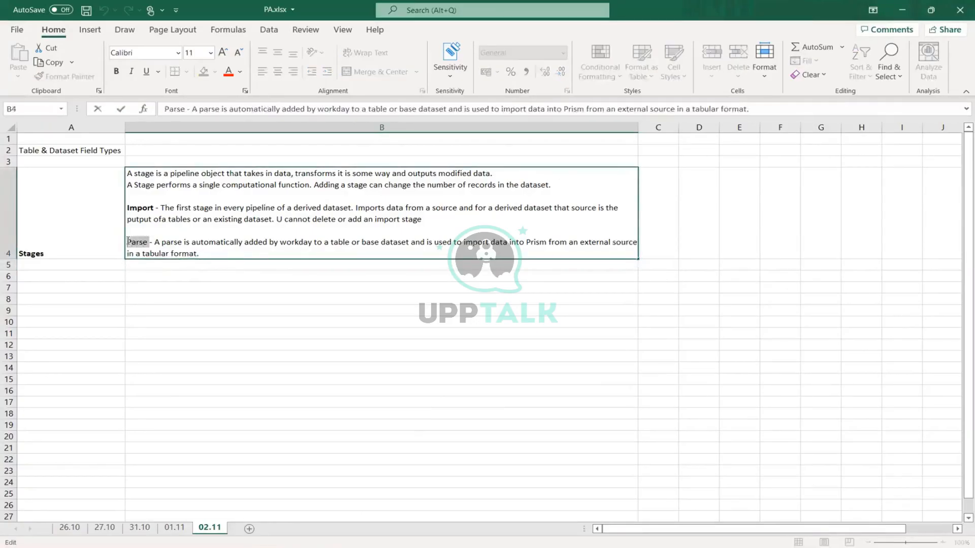
click(116, 72)
Leave a blank line below the Parse note in B4 and start "Manage Fields - A manage Field stage is a type".
click(231, 254)
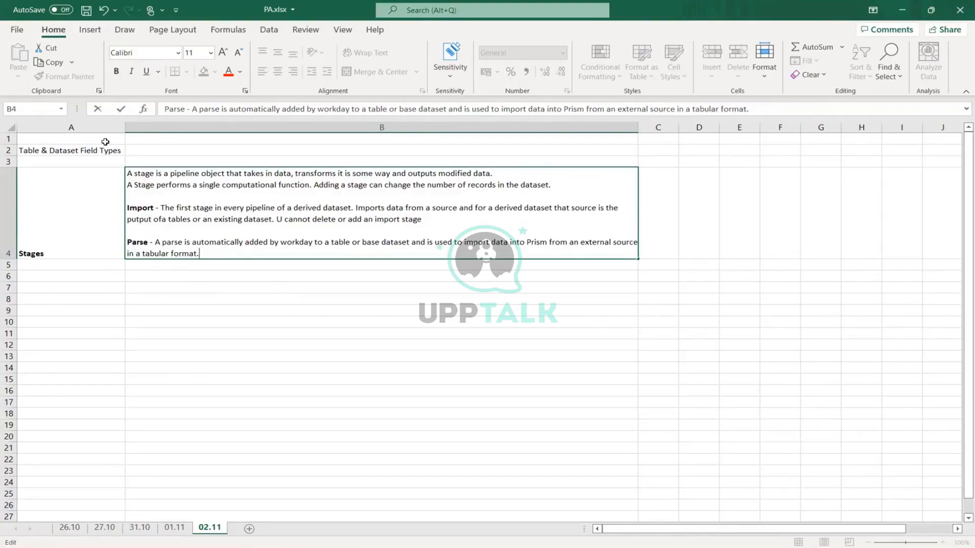
key(alt+Return)
key(alt+Return)
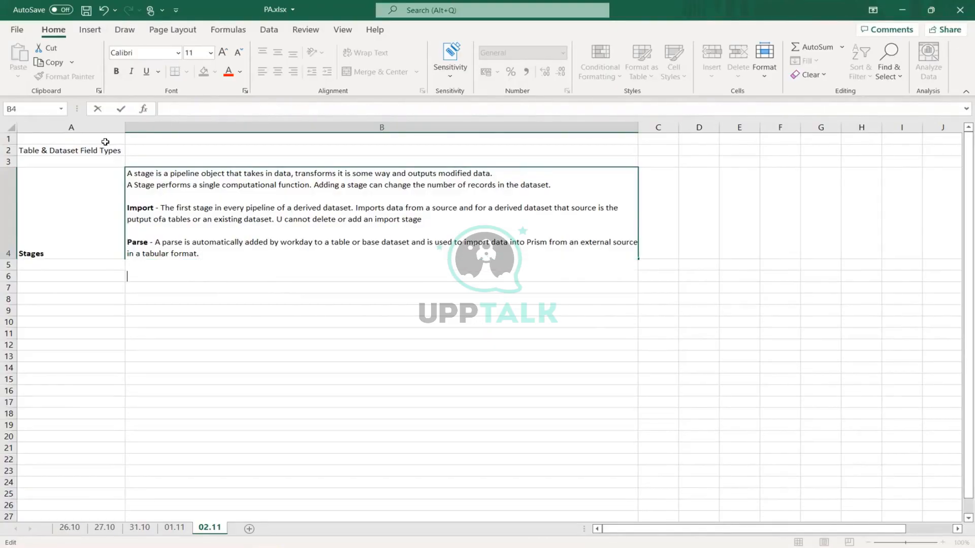
text(Manage)
text( F)
text(uel)
key(BackSpace)
key(BackSpace)
key(BackSpace)
text(iel)
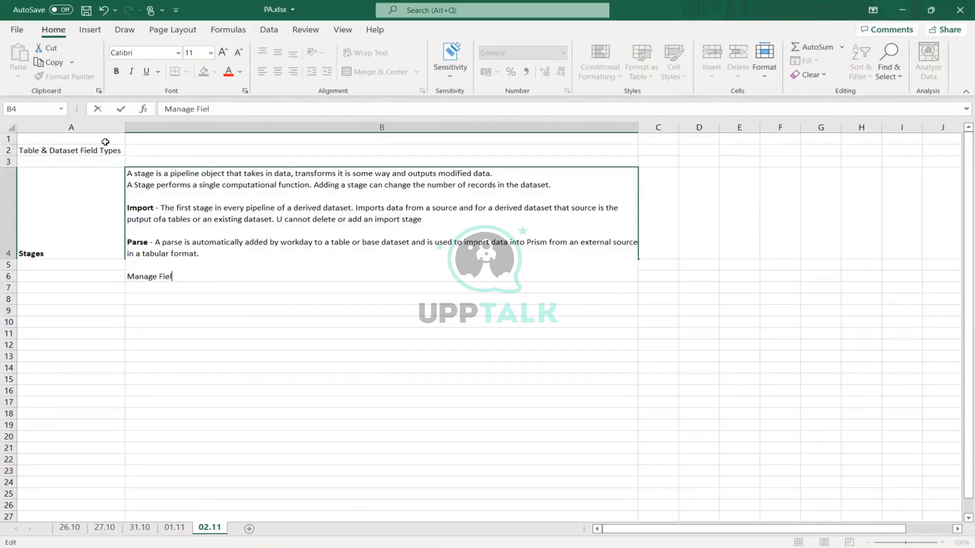
text(ds - A manage Fiell)
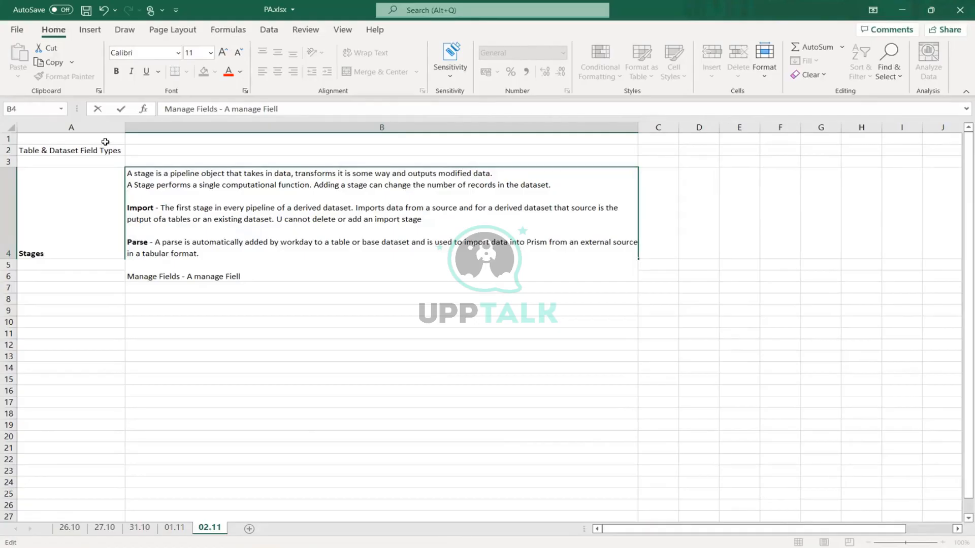
key(BackSpace)
text(d stage is a type)
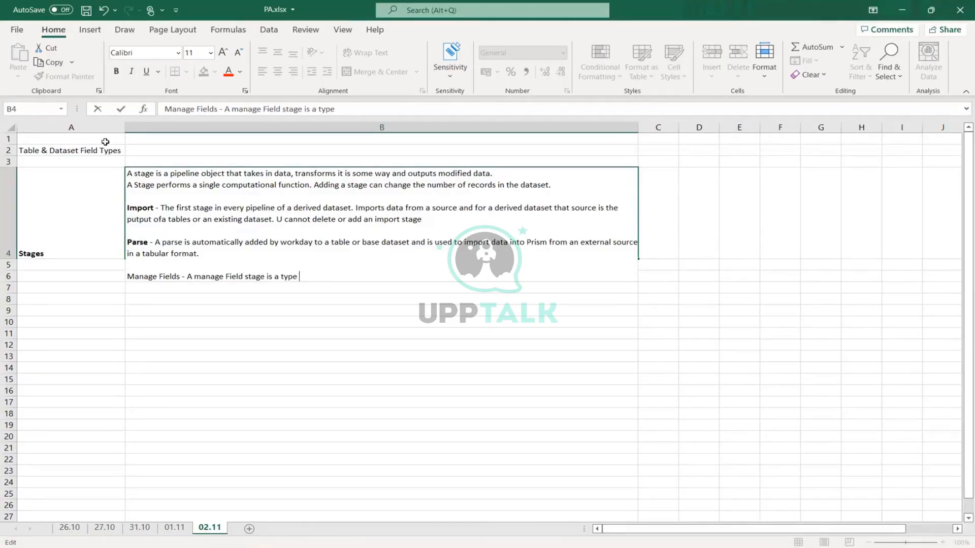
Finish the Manage Fields note in B4 with "of stage that enables you to view fields changes, select fields and edit fields.".
text( of stage that enable)
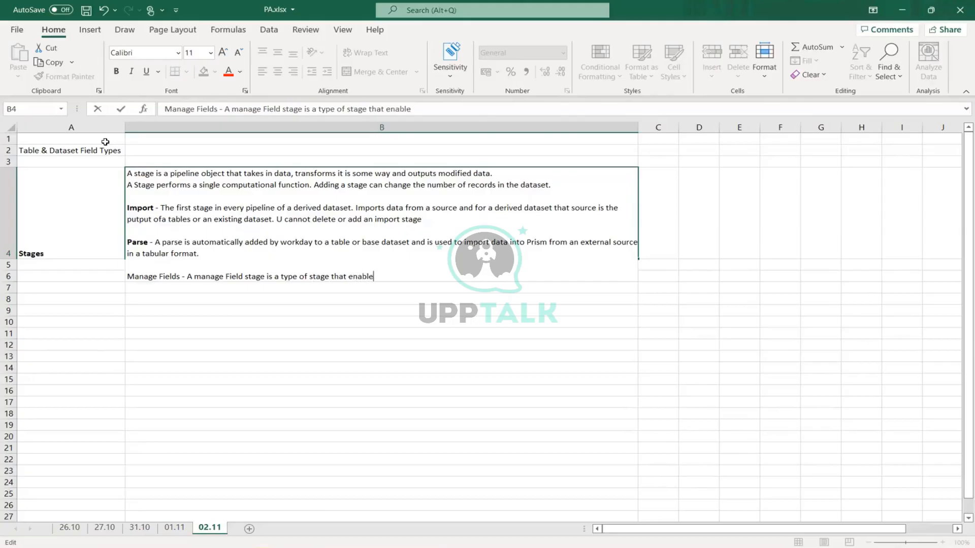
text(s you to view fields c)
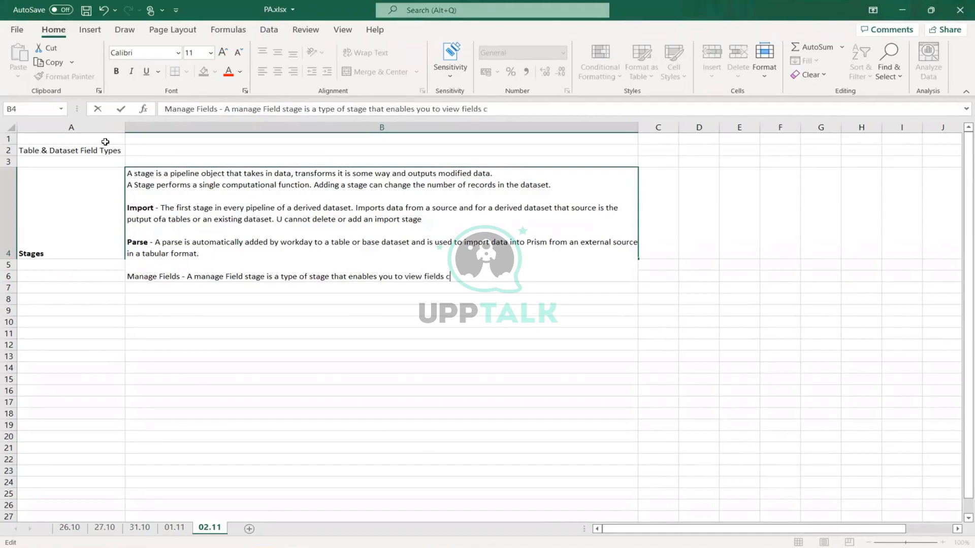
text(hanges, sele)
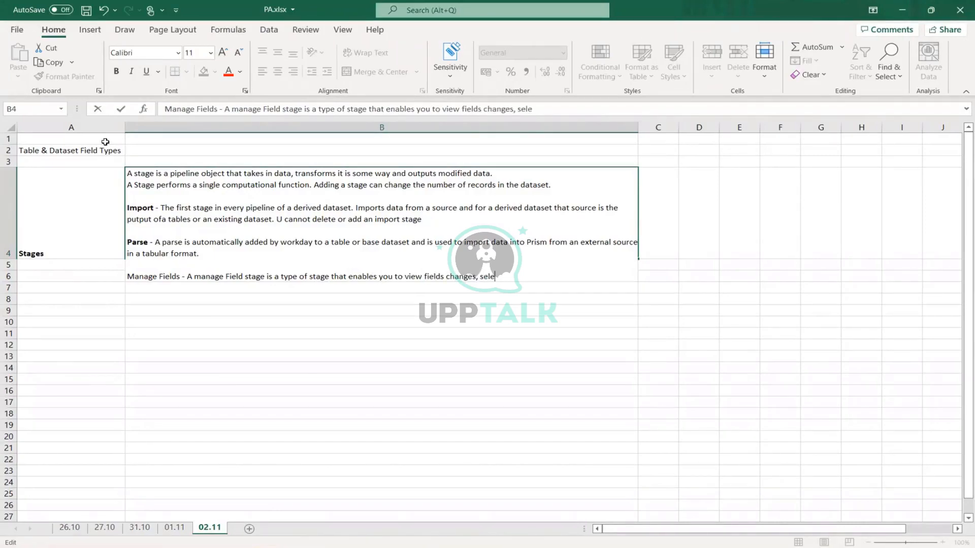
text(ct fields and edit)
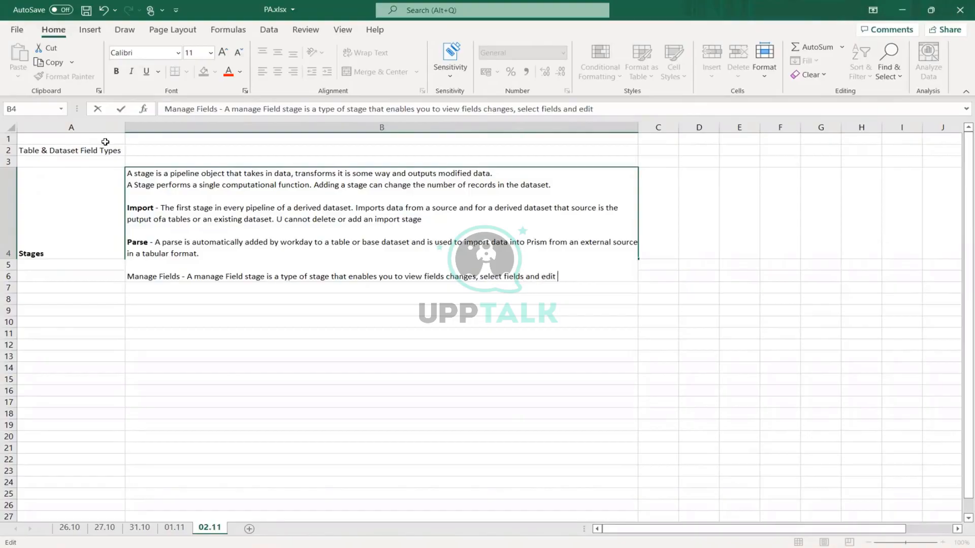
text( fields.)
key(ctrl+Return)
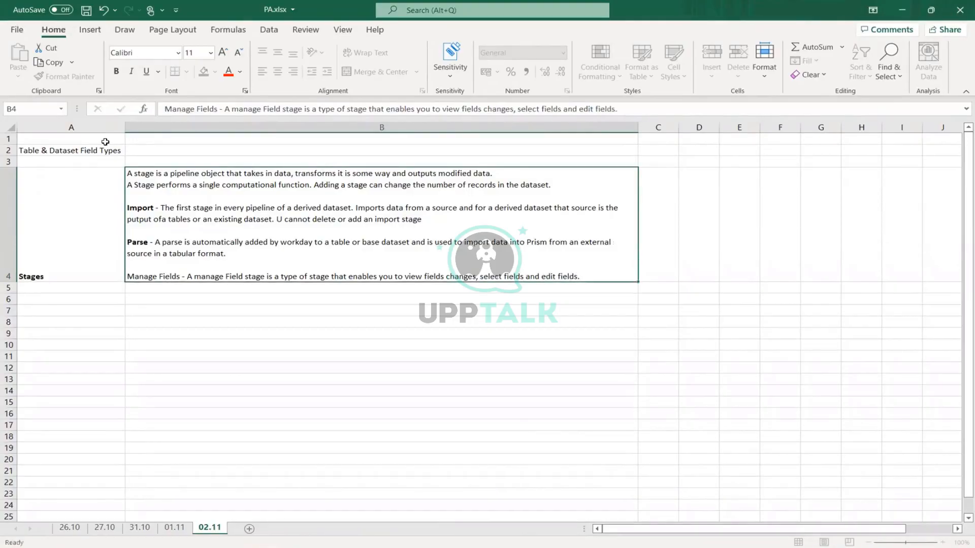
key(Return)
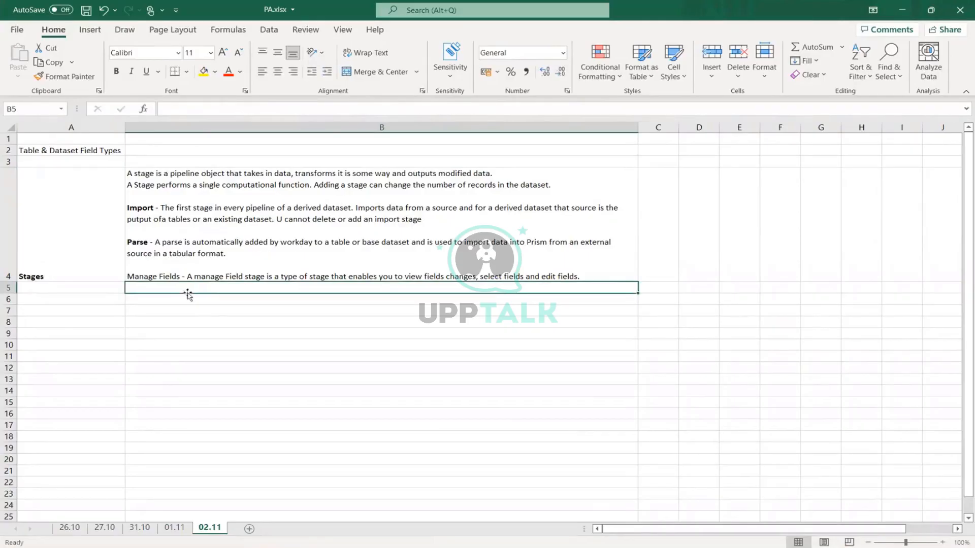
Make the words Manage Fields bold in the Stages description and save the workbook.
double_click(171, 277)
drag(182, 277, 123, 281)
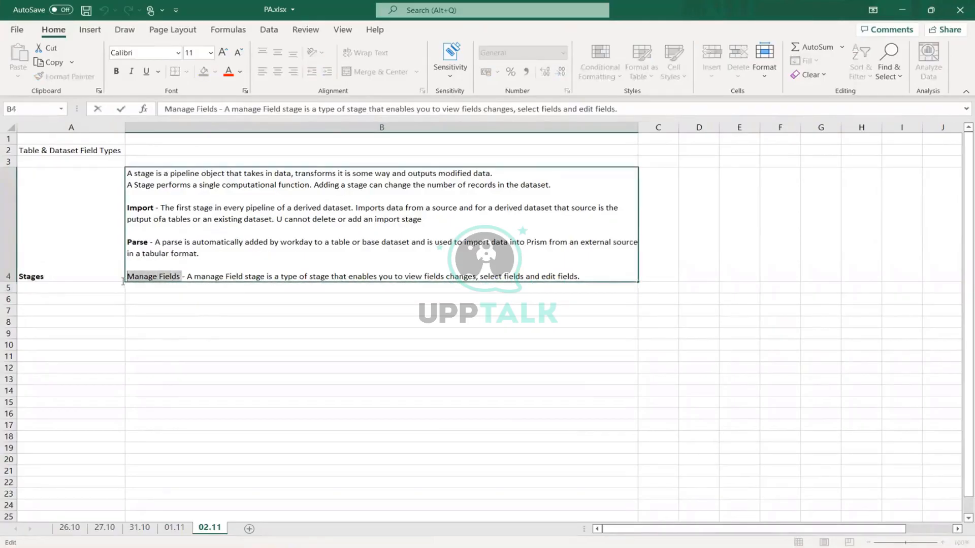
click(117, 71)
click(571, 404)
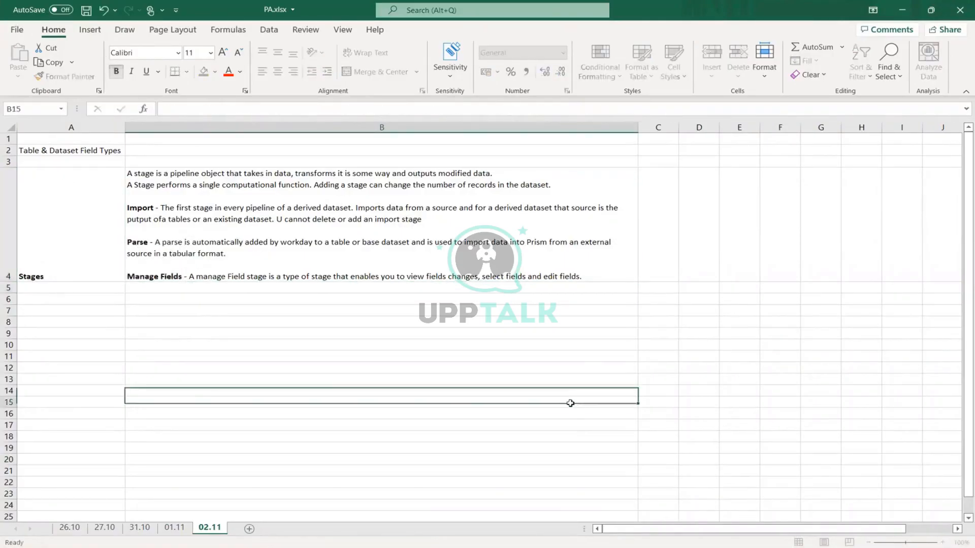
key(ctrl+s)
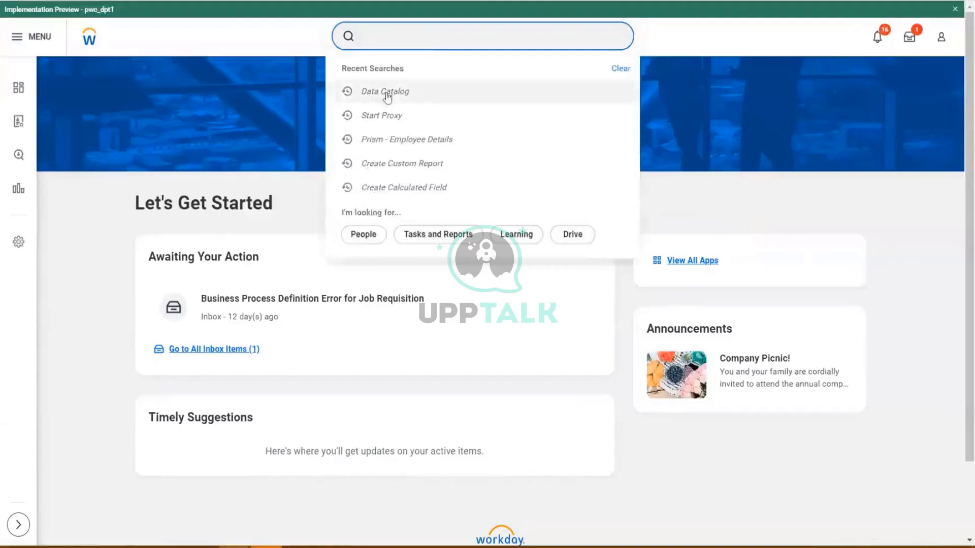
Switch to Workday and open the Data Catalog's list of all data, dismissing the Implementation Preview banner.
click(388, 91)
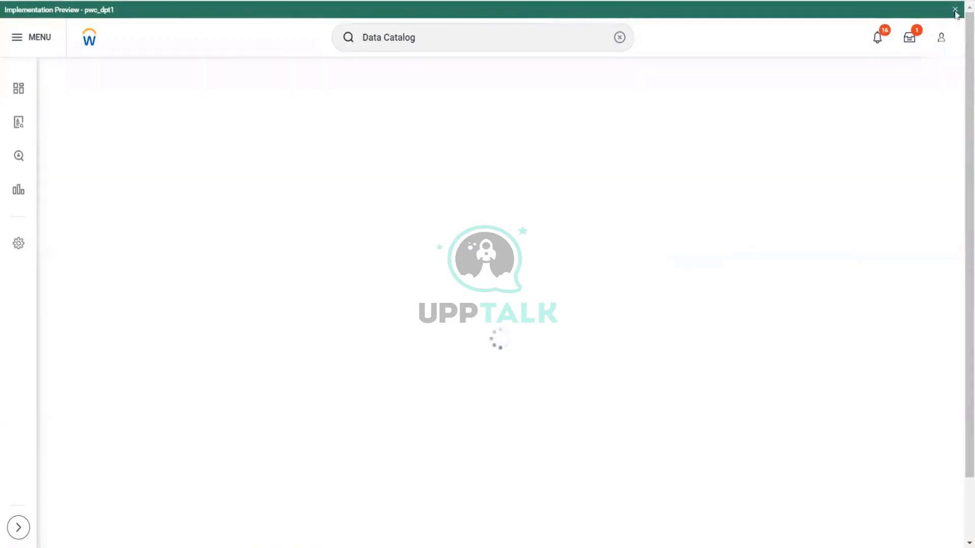
click(955, 9)
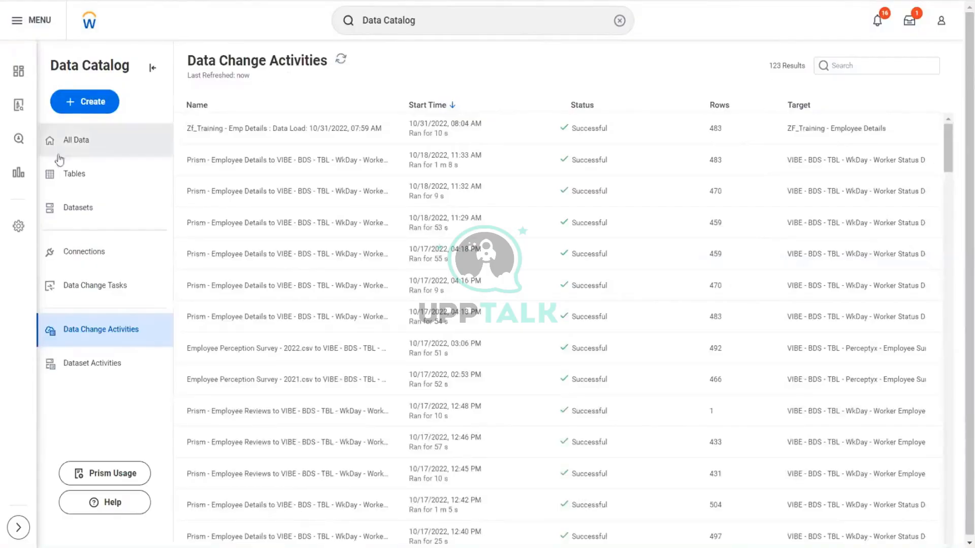
click(91, 139)
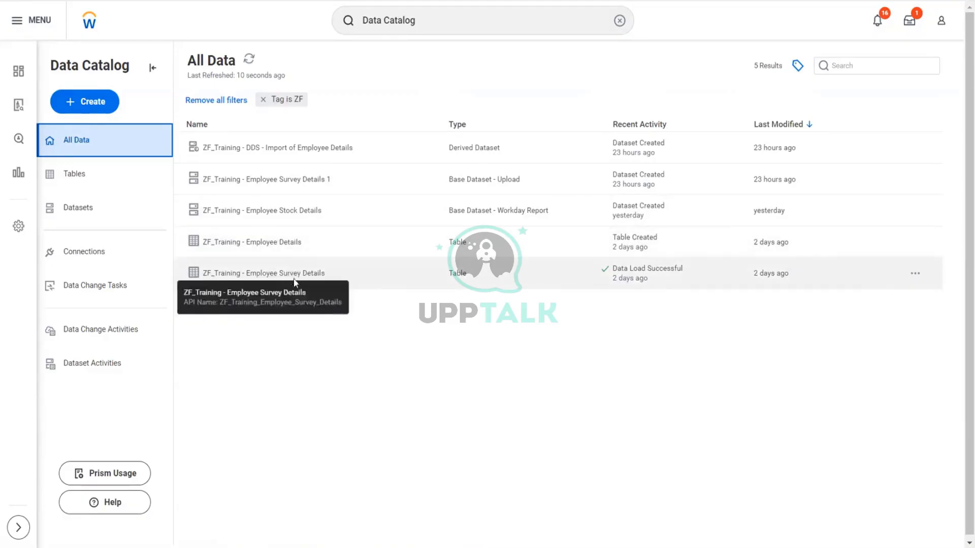
Open the details of the table ZF_Training - Employee Details and view its fields as sample data rows.
click(277, 243)
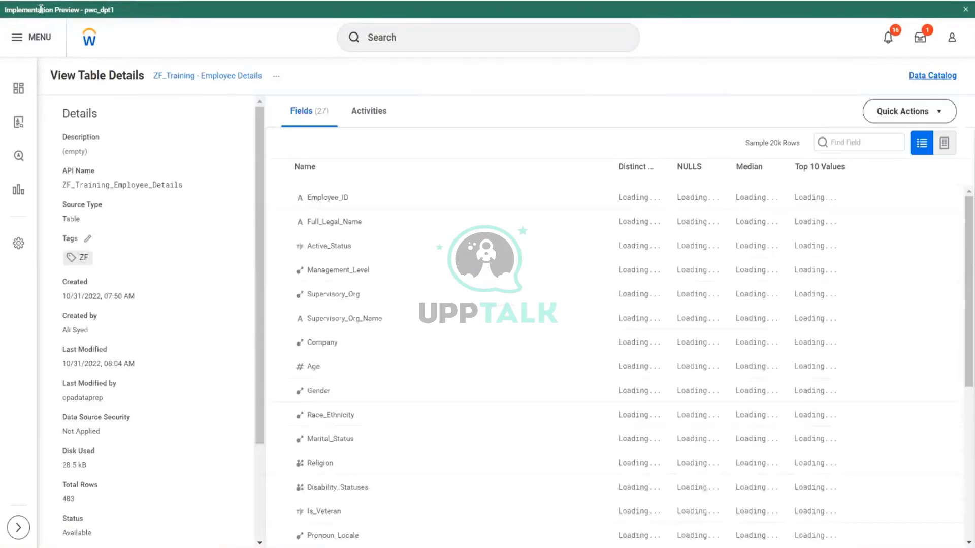
click(944, 143)
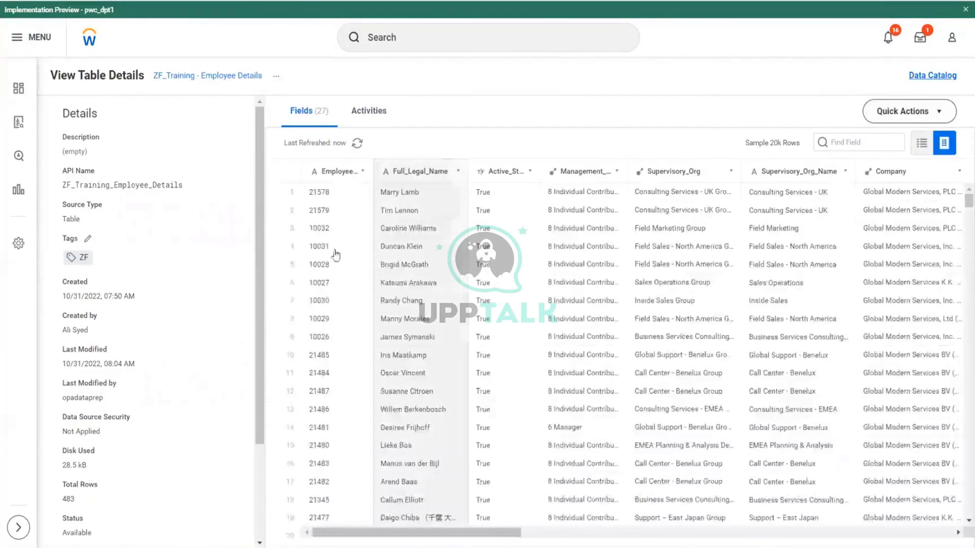
scroll(361, 286, up, 5)
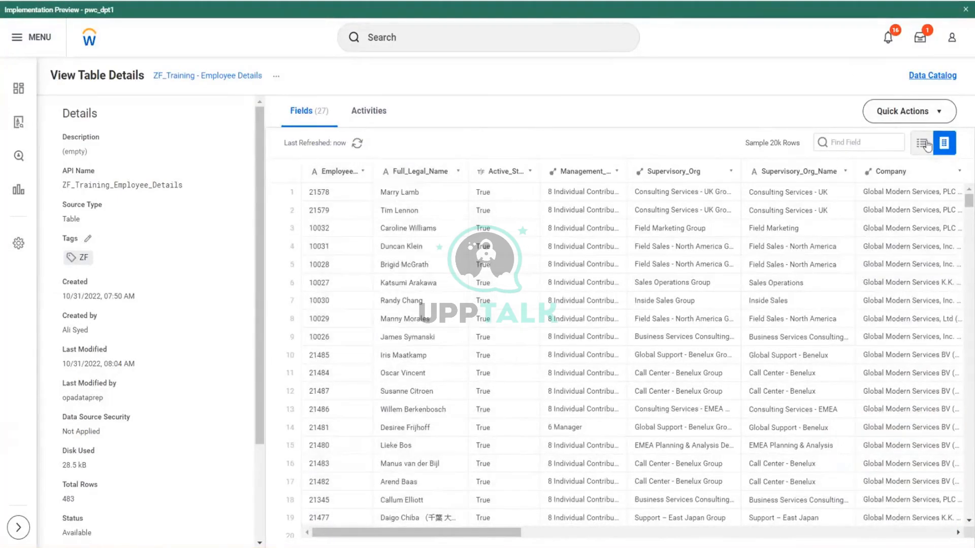
Examine the Employee Details table's available quick actions and its properties for any transformation stages.
click(947, 119)
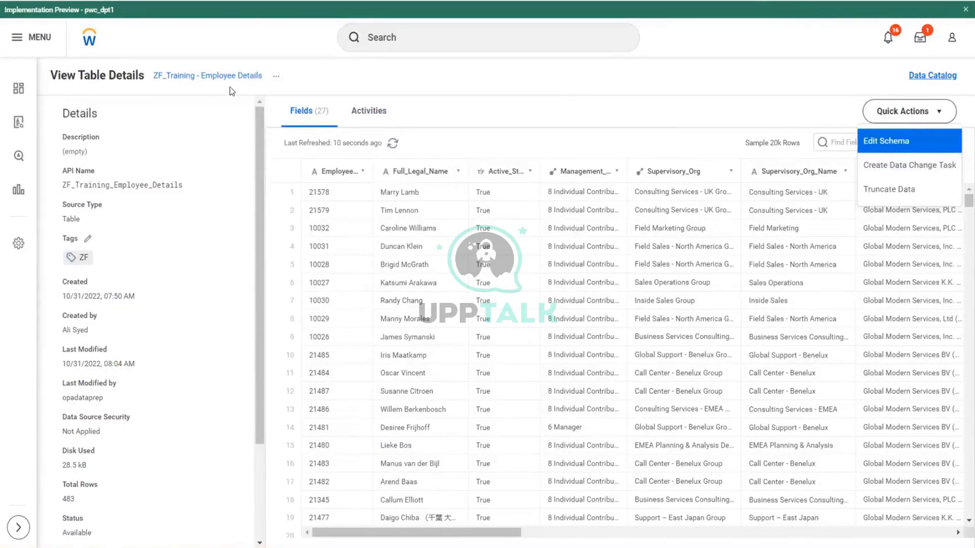
click(492, 131)
scroll(101, 277, down, 3)
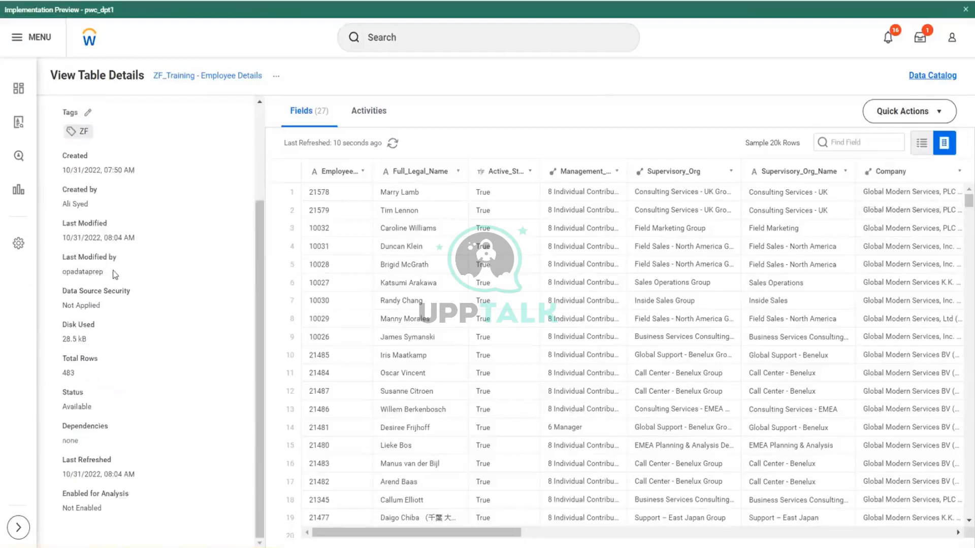
scroll(114, 271, up, 3)
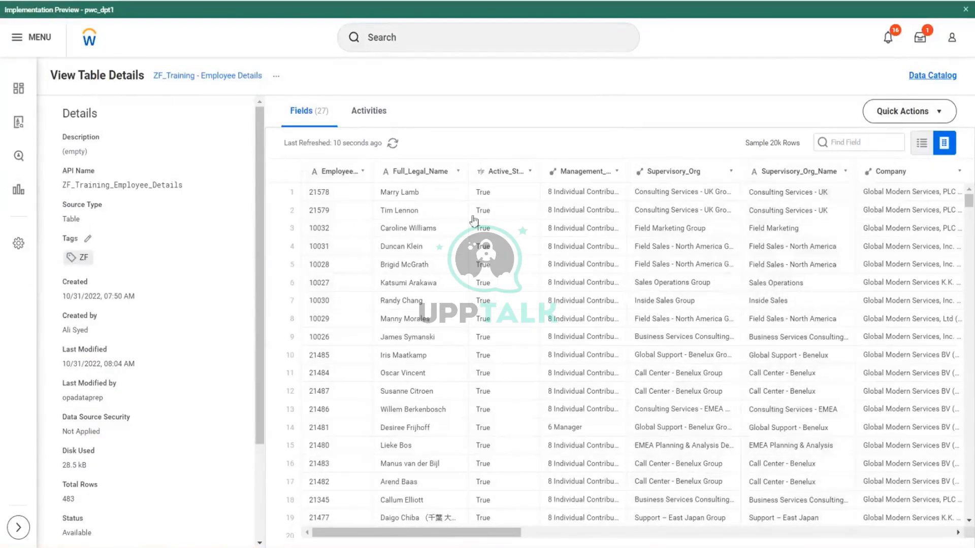
click(942, 108)
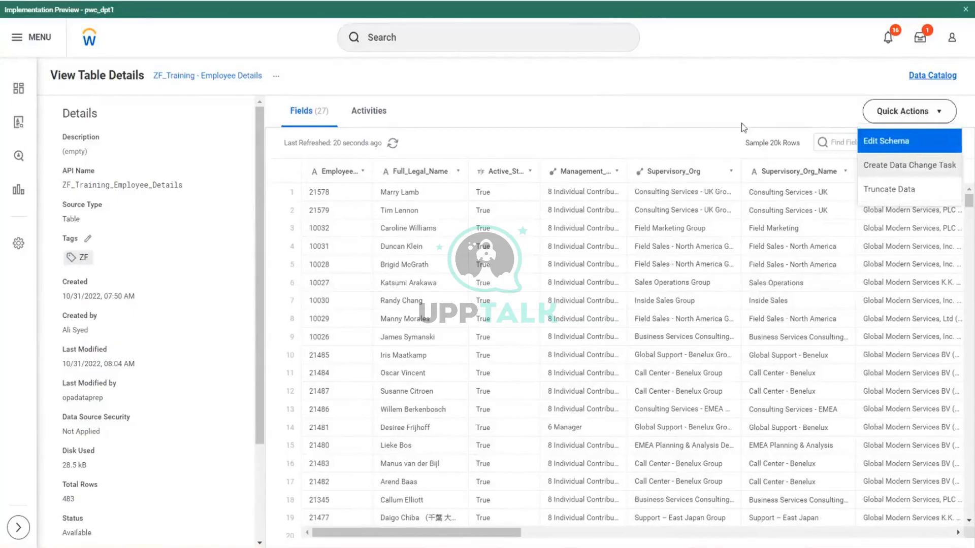
click(642, 107)
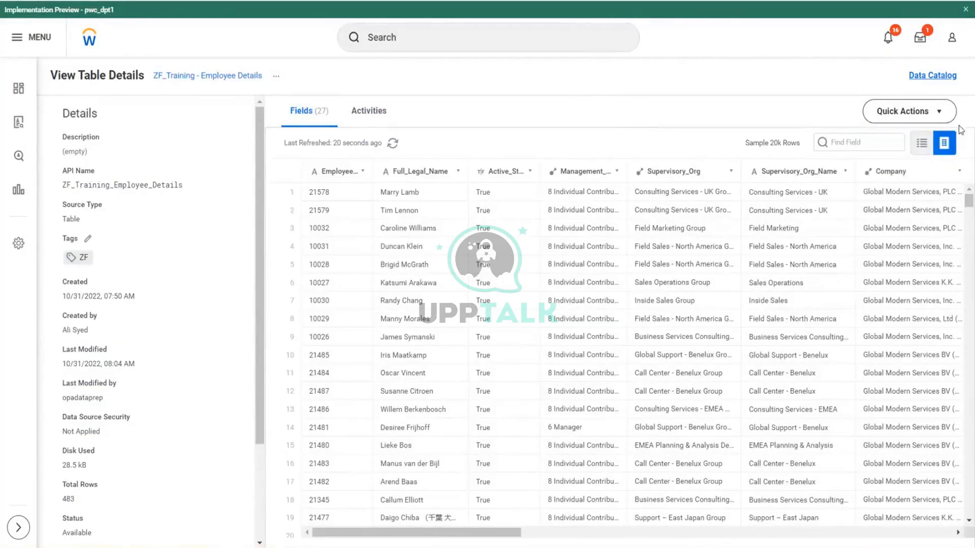
click(941, 110)
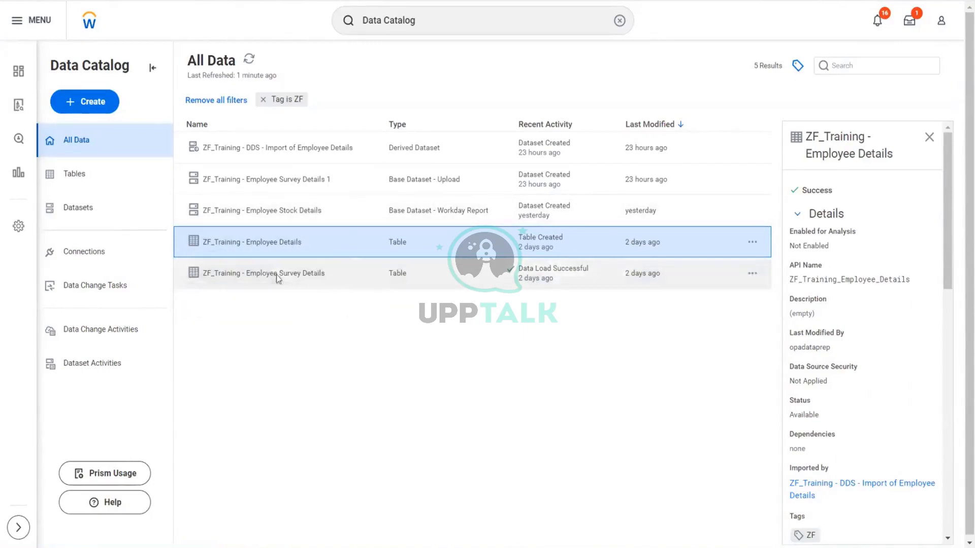
Open the details of the base dataset ZF_Training - Employee Survey Details 1 and bring up its transformations for editing.
click(317, 148)
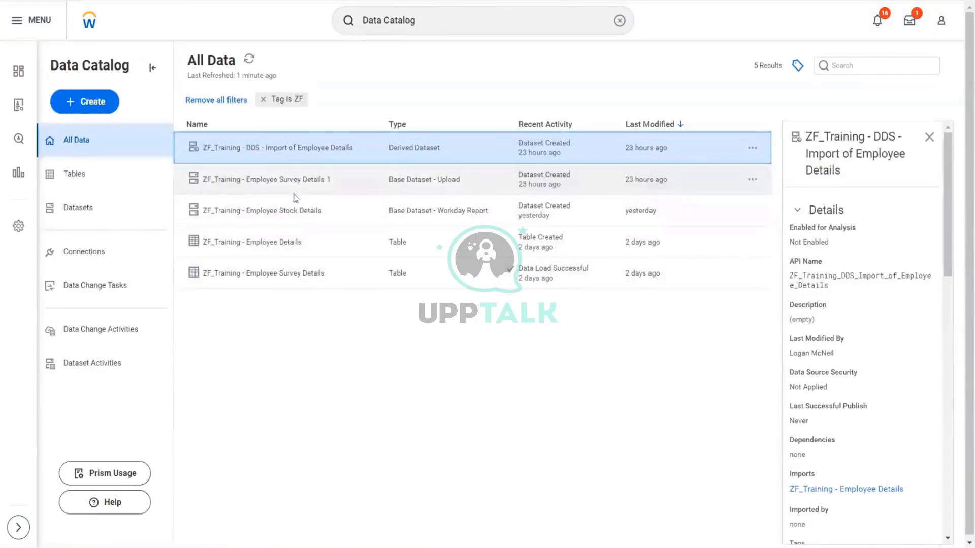
click(290, 181)
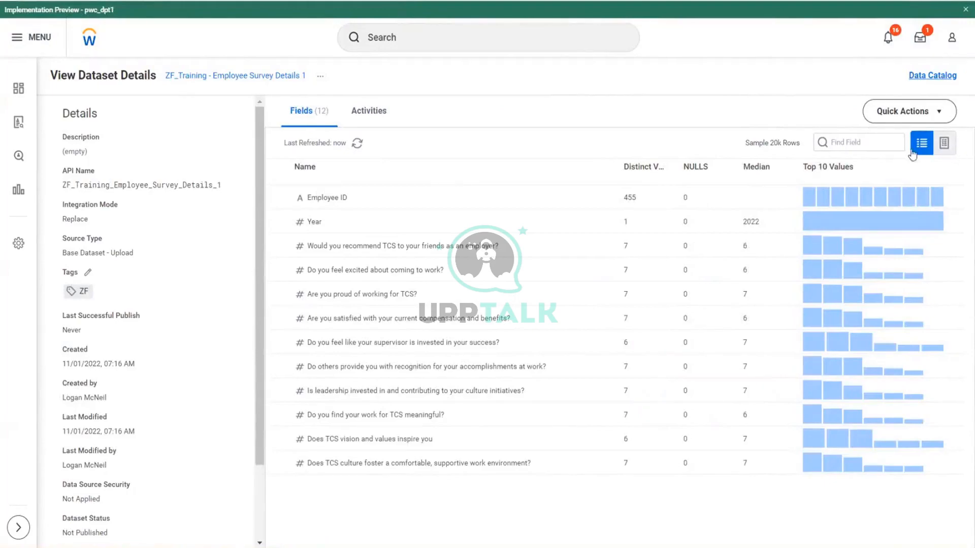
drag(348, 83, 179, 89)
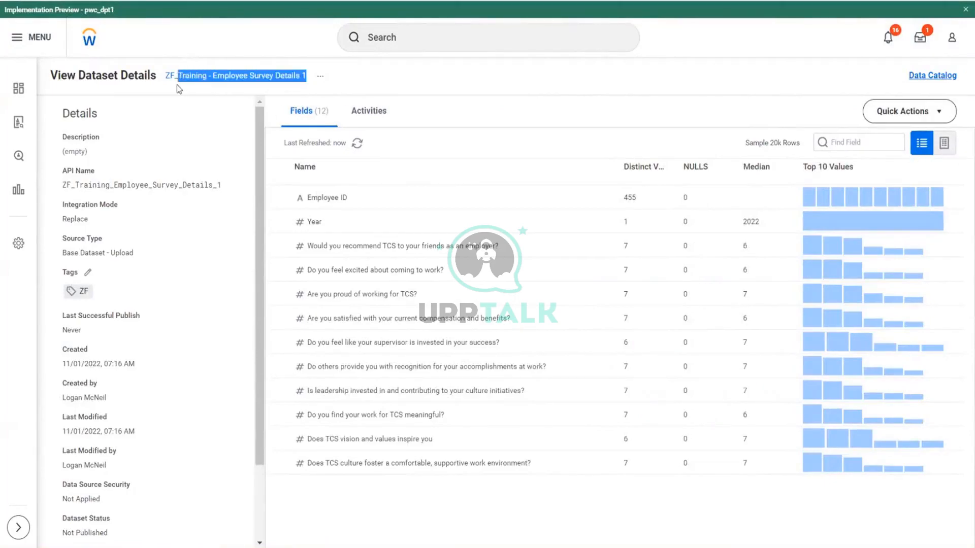
click(937, 112)
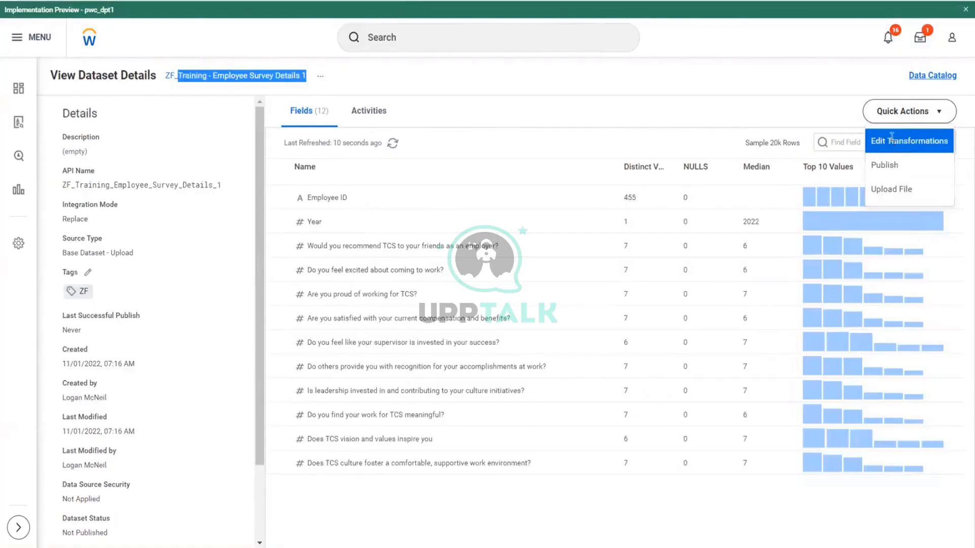
click(892, 139)
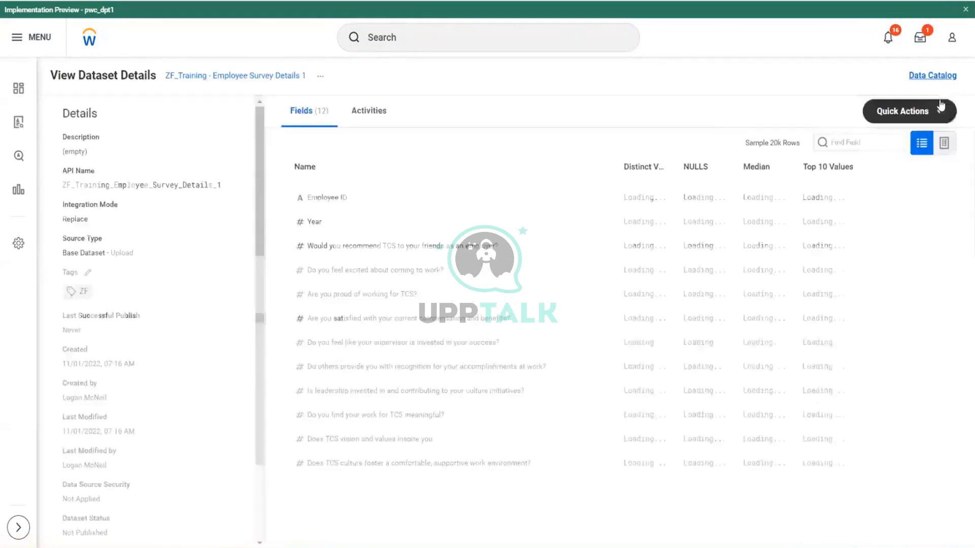
Examine the quick actions and the related dataset actions available for the Employee Survey Details 1 dataset.
click(940, 108)
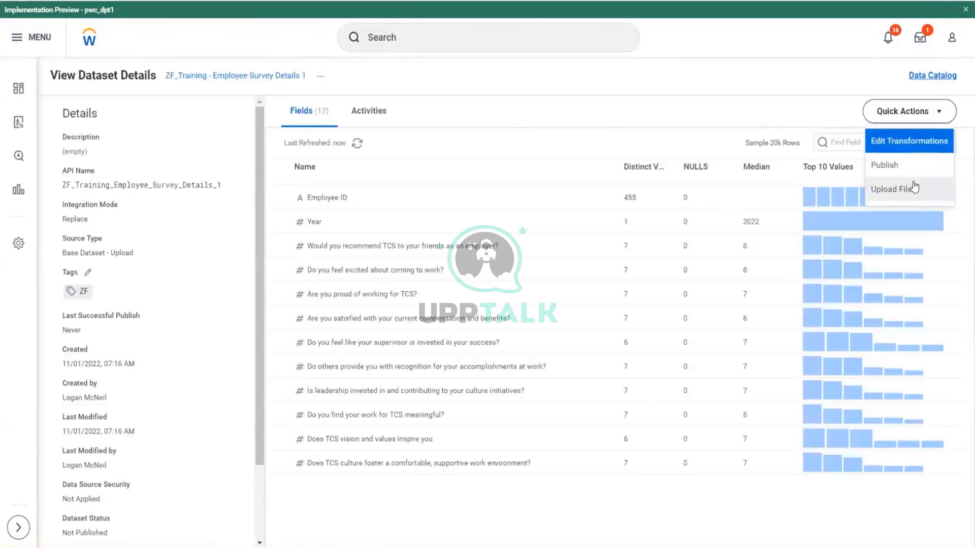
click(97, 186)
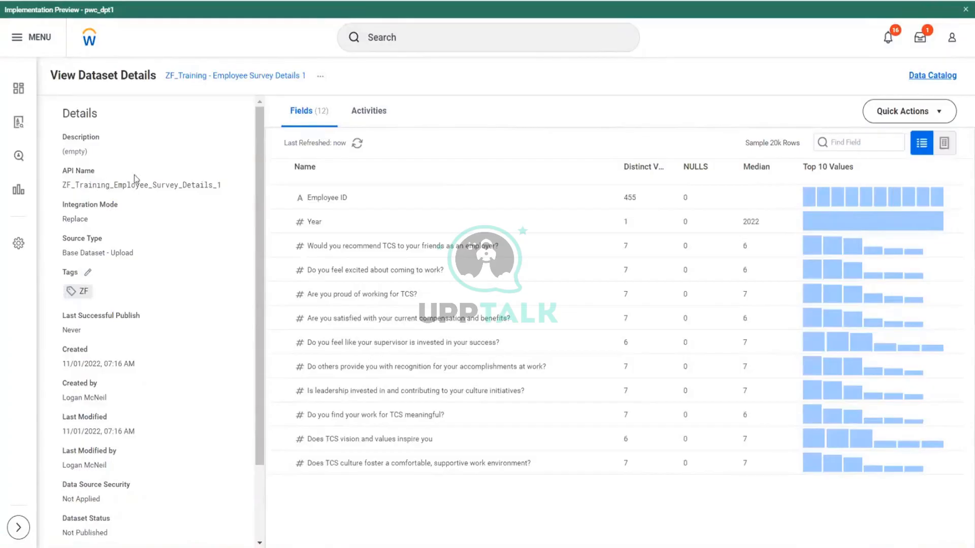
click(320, 76)
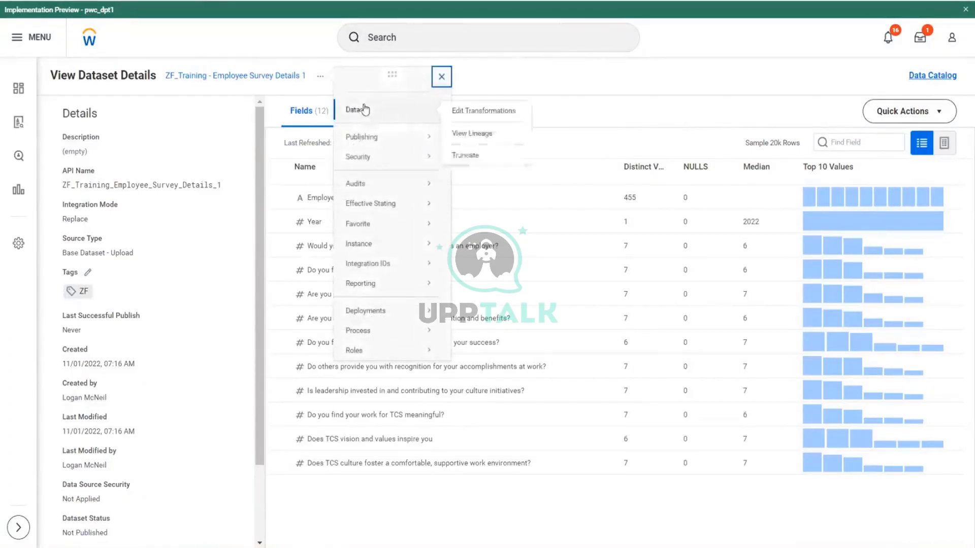
mouse_move(381, 118)
click(940, 112)
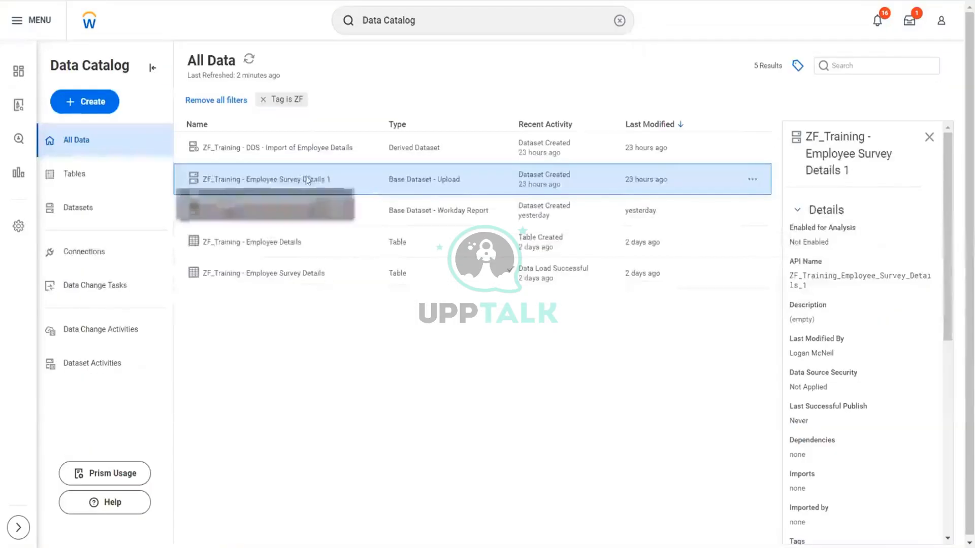
Examine the available actions, details and field list of Employee Survey Details 1 in the Data Catalog.
right_click(306, 180)
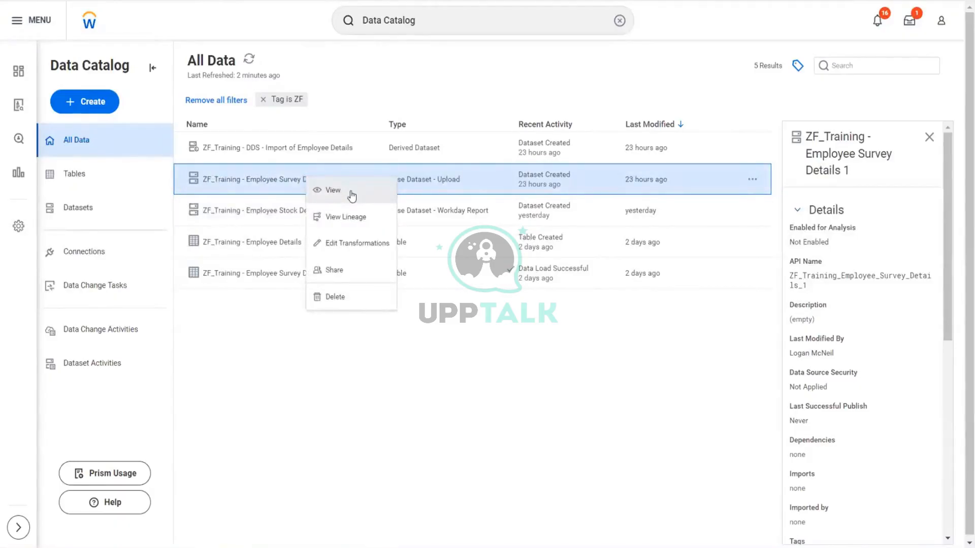
click(855, 184)
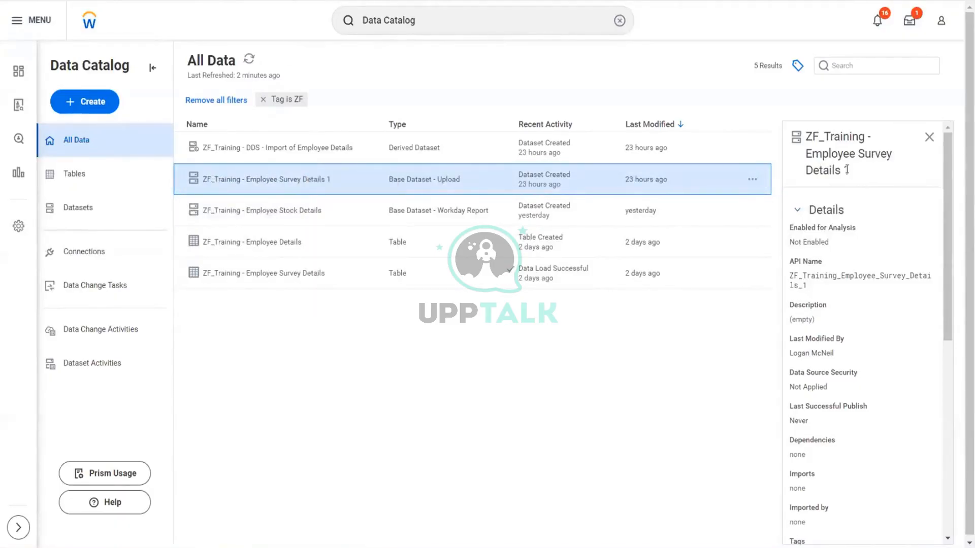
scroll(845, 276, down, 8)
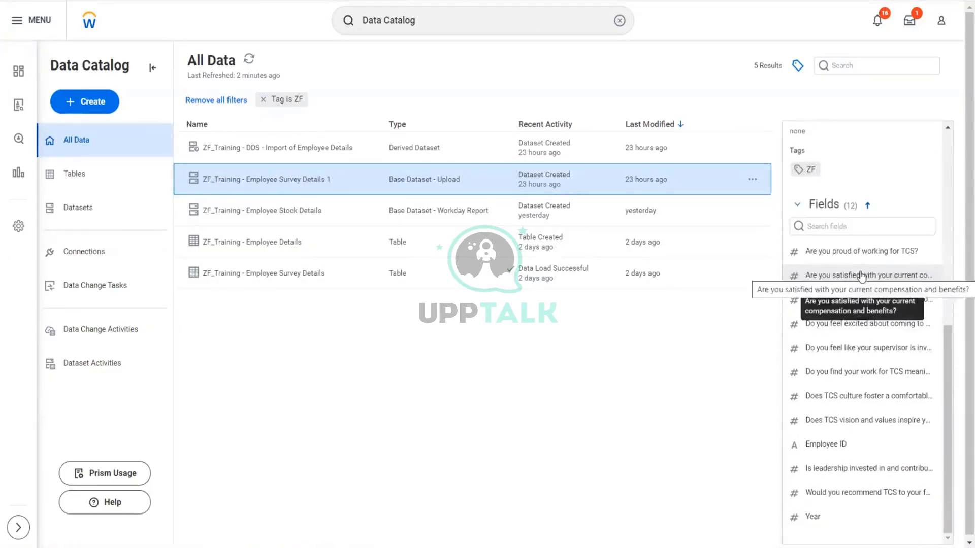
scroll(862, 276, up, 6)
scroll(872, 276, up, 1)
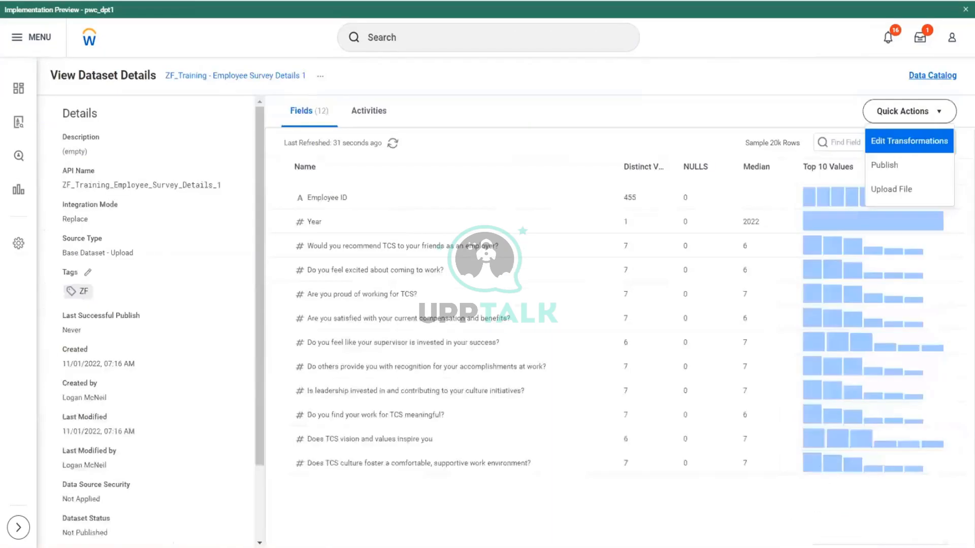
Edit the survey dataset's details to rename it ZF_Training - BDS - Employee Survey Details 1f, and save the dataset.
click(924, 155)
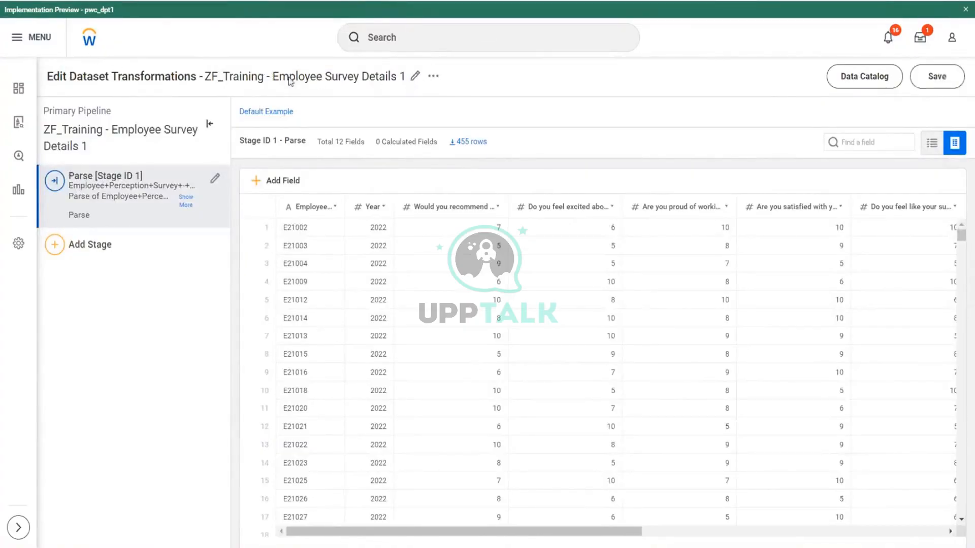
click(291, 82)
click(361, 176)
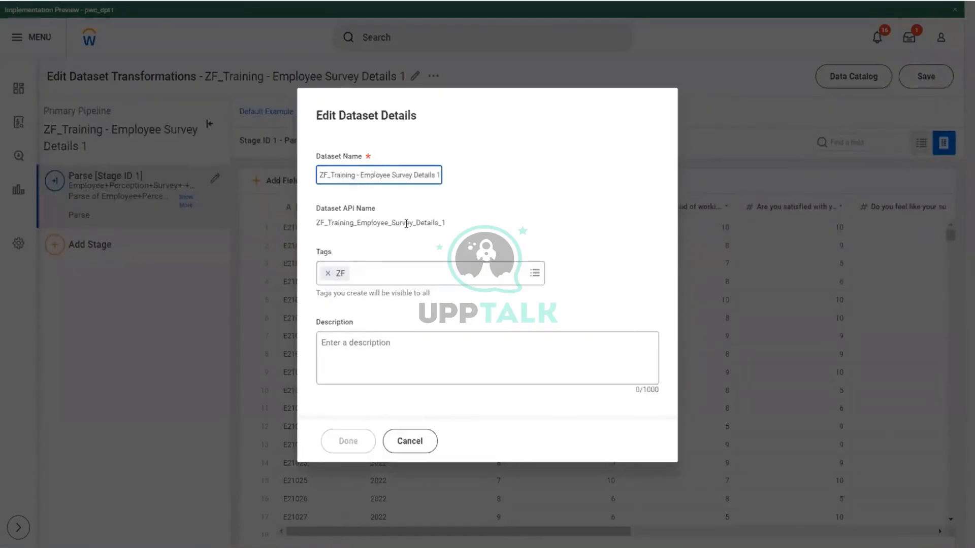
text(E)
text(DS -)
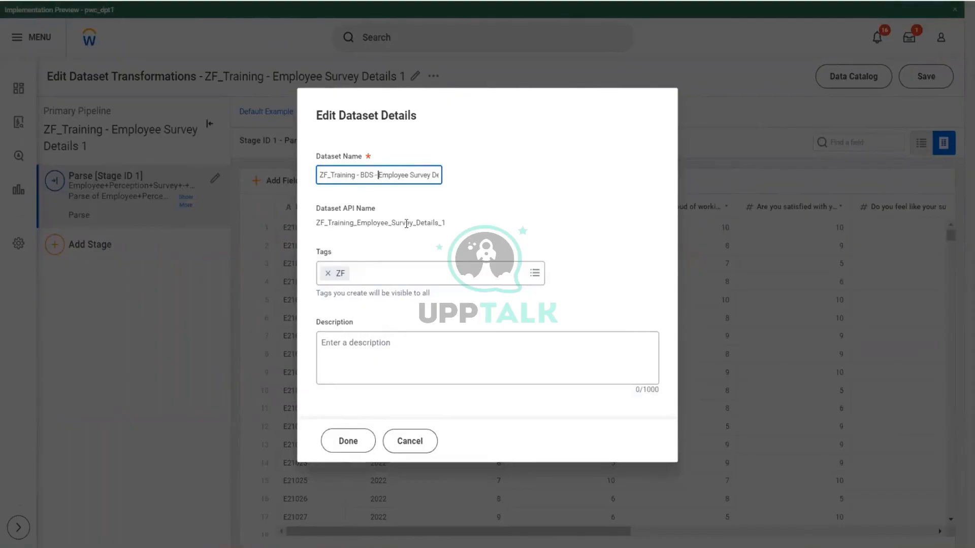
key(End)
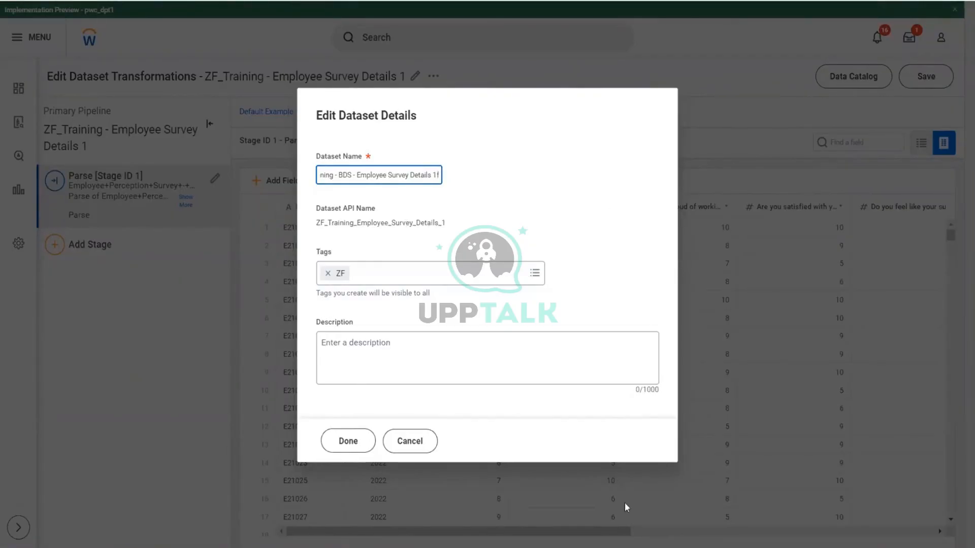
click(348, 440)
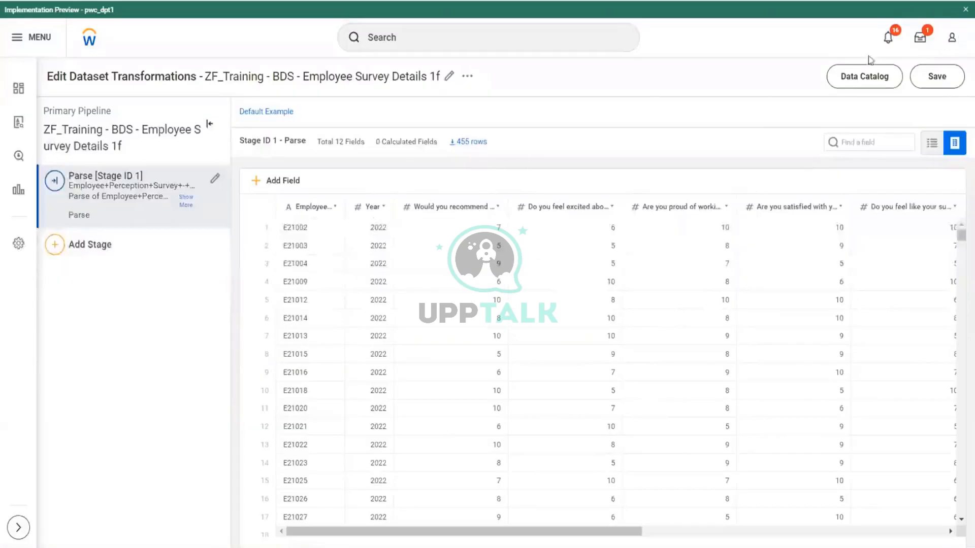
click(948, 76)
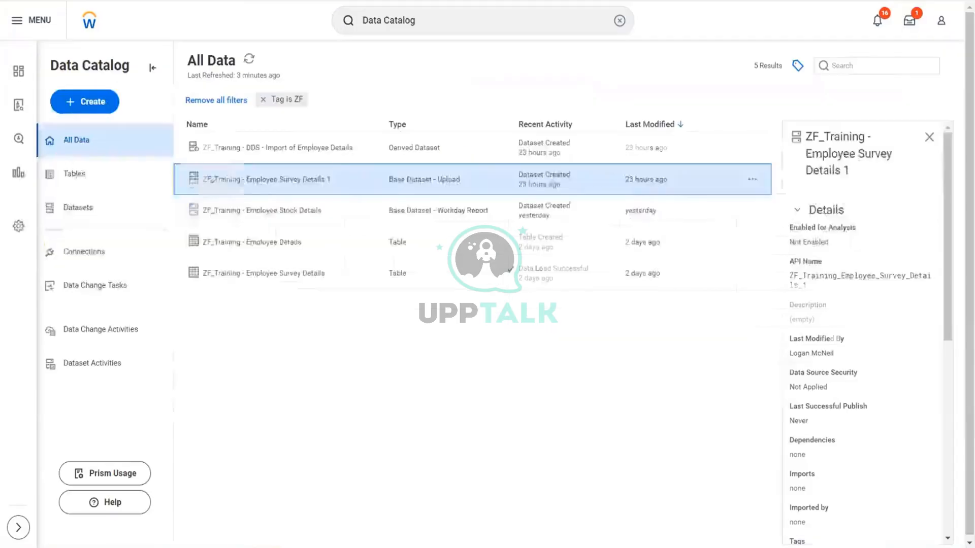
Refresh the Data Catalog list and open the renamed BDS survey dataset's details and its transformations for editing.
click(249, 59)
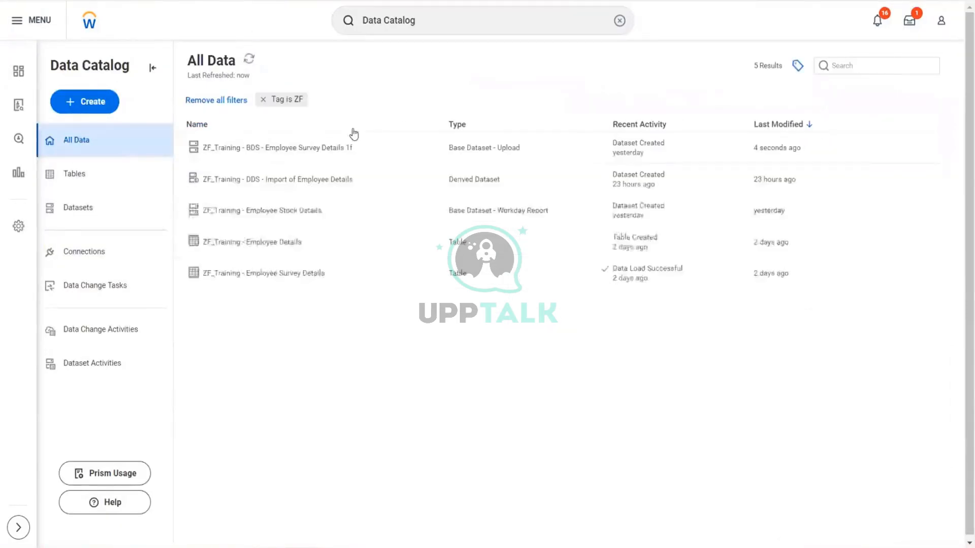
click(289, 151)
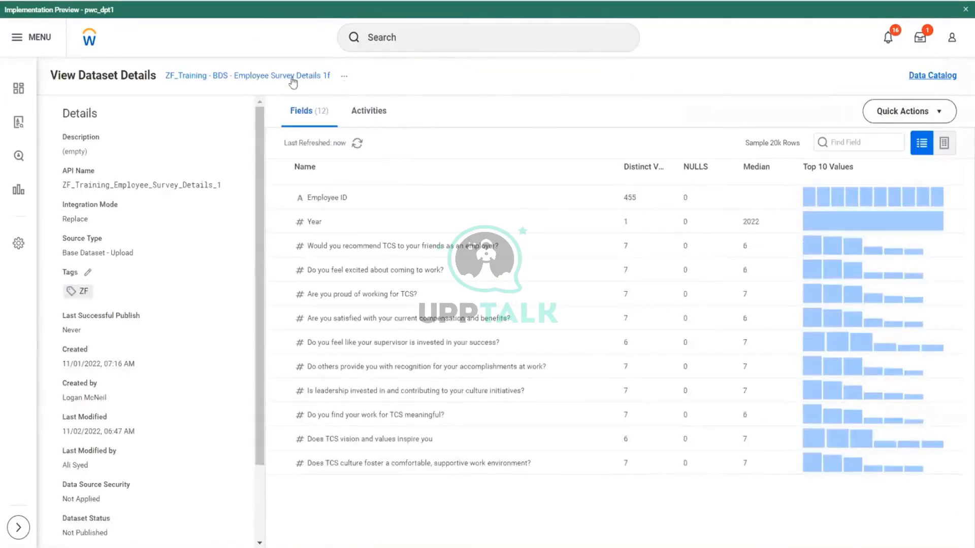
drag(156, 82, 247, 97)
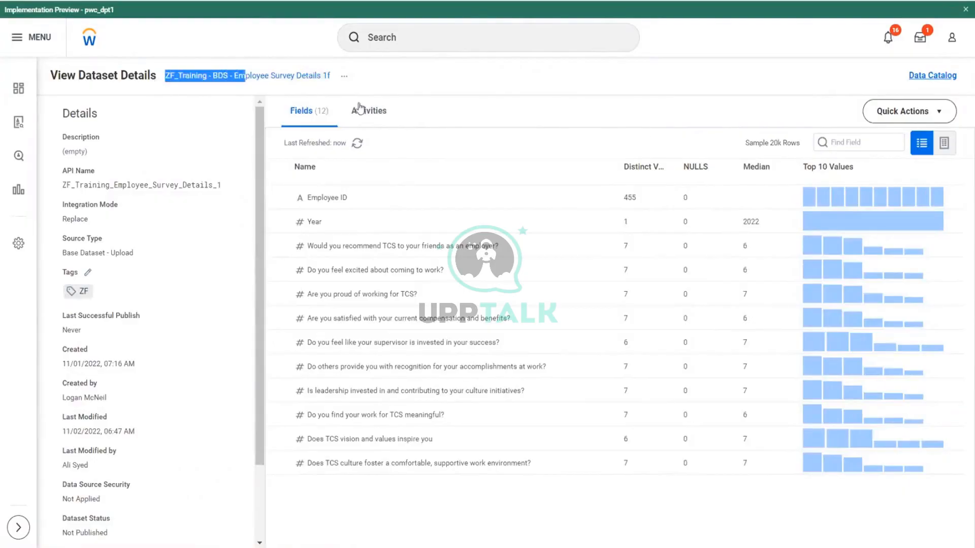
click(936, 112)
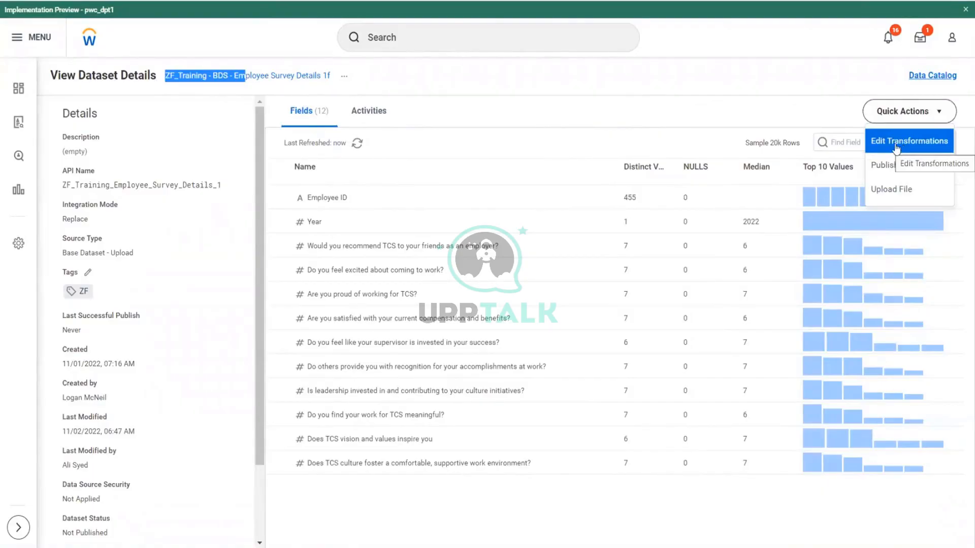
click(897, 148)
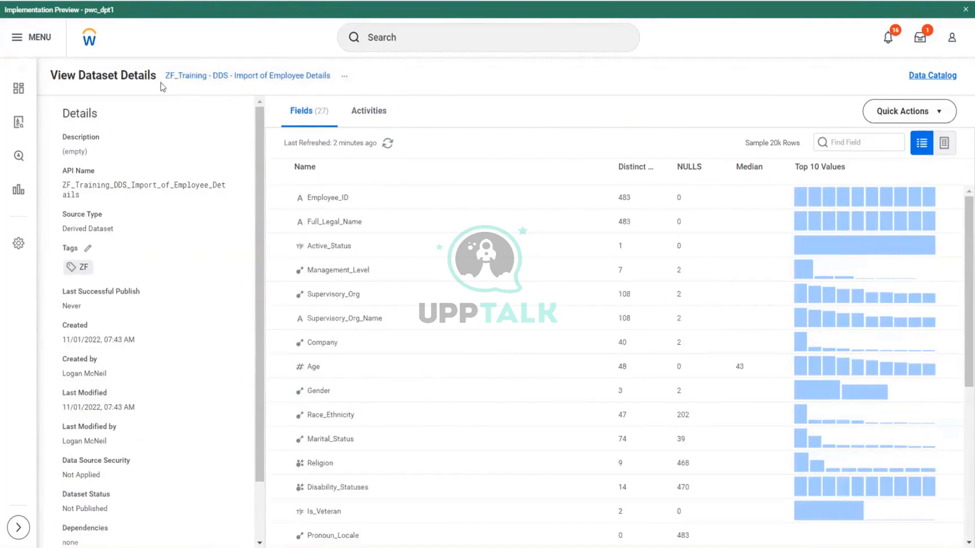
Open the transformations of the derived dataset ZF_Training - DDS - Import of Employee Details from its quick actions.
drag(162, 88, 245, 90)
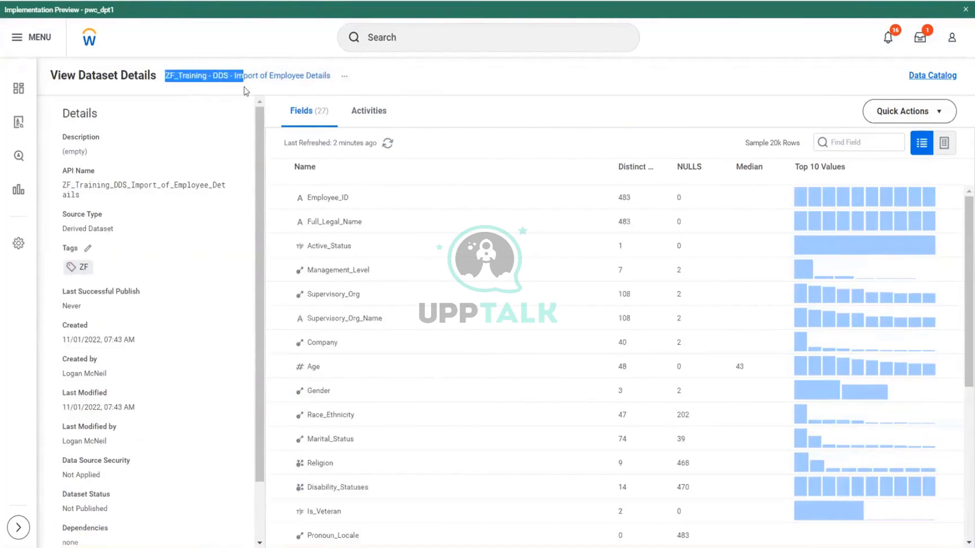
click(937, 117)
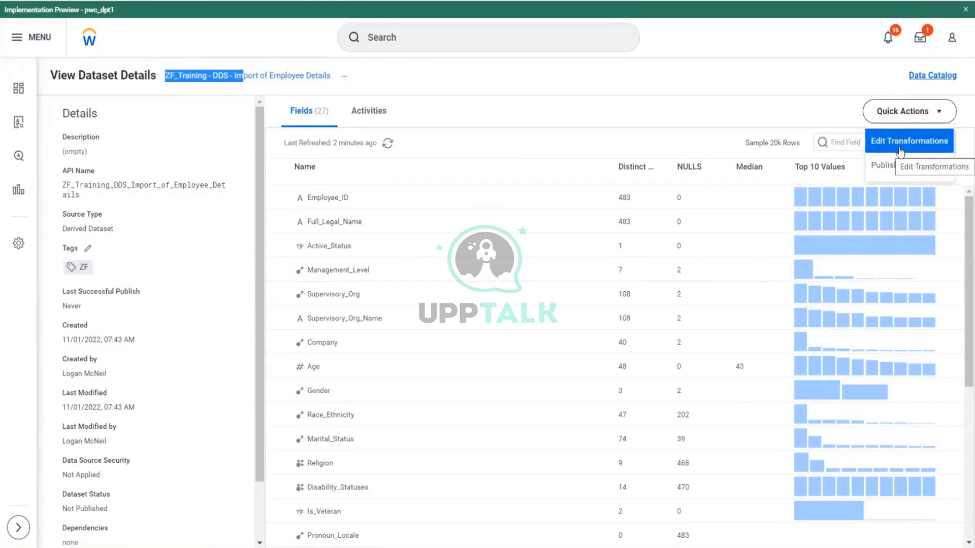
click(901, 151)
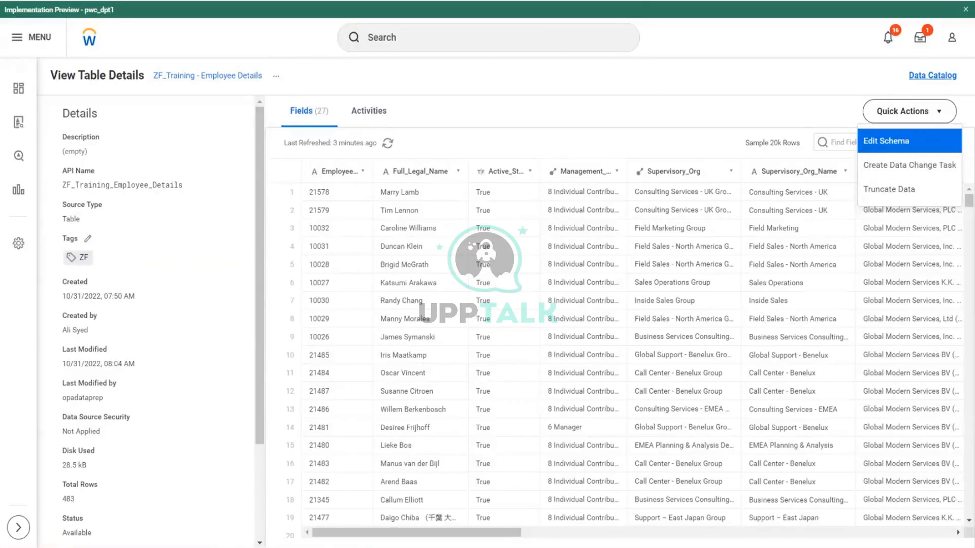
Switch to PA.xlsx in Excel, review the Pipeline notes on sheet 01.11 and return to sheet 02.11.
key(alt+Tab)
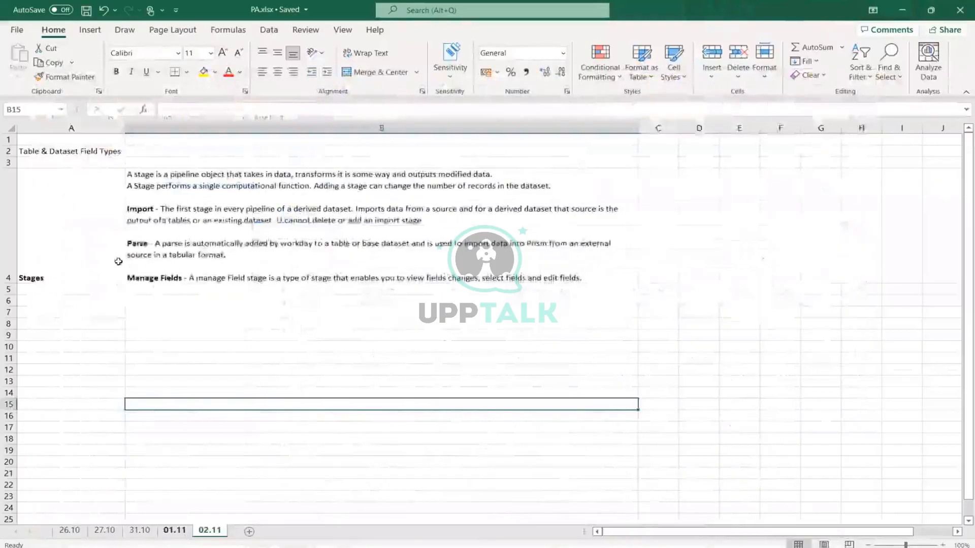
key(ctrl+Page_Up)
scroll(76, 220, up, 1)
click(37, 231)
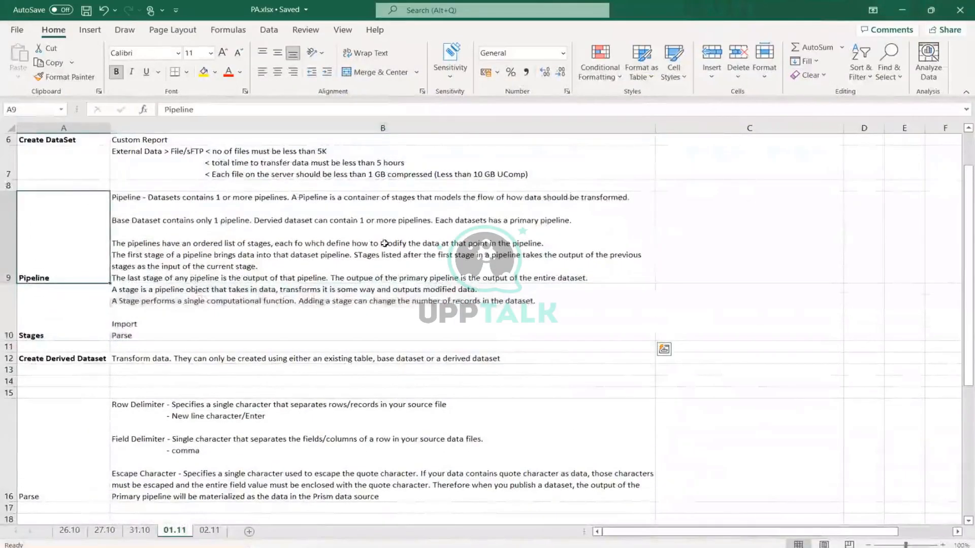
shift+click(385, 243)
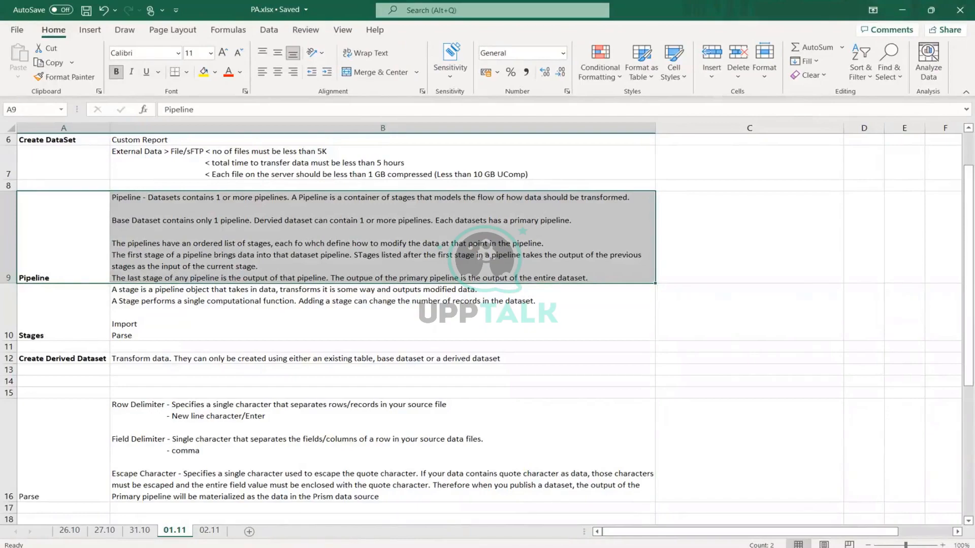
click(205, 530)
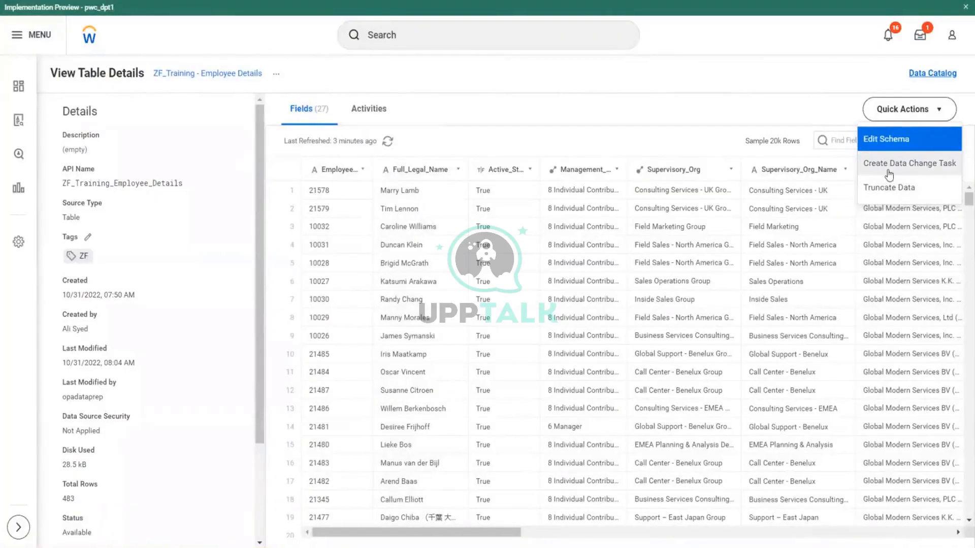
Switch to Workday and compare the stage types available to add to the DDS employee dataset and the BDS survey dataset.
click(887, 139)
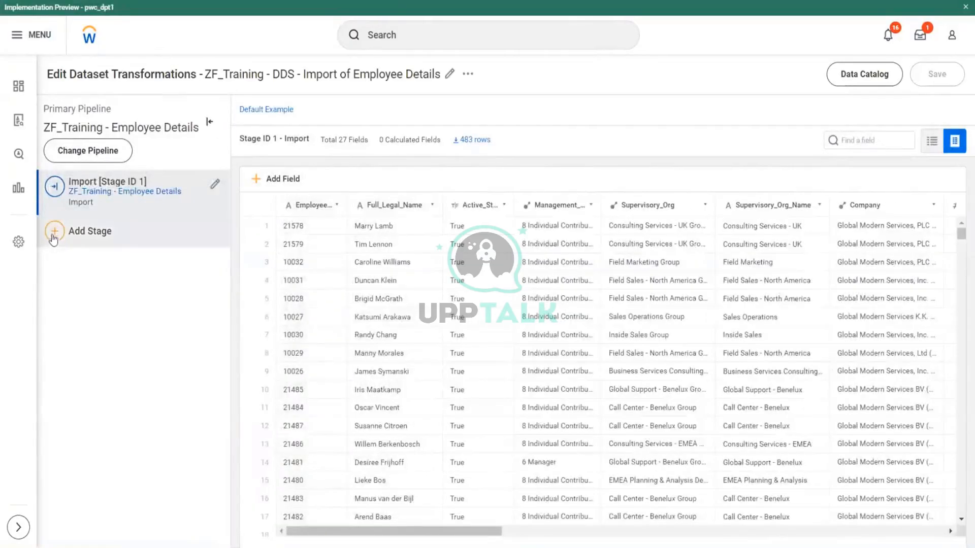
click(54, 234)
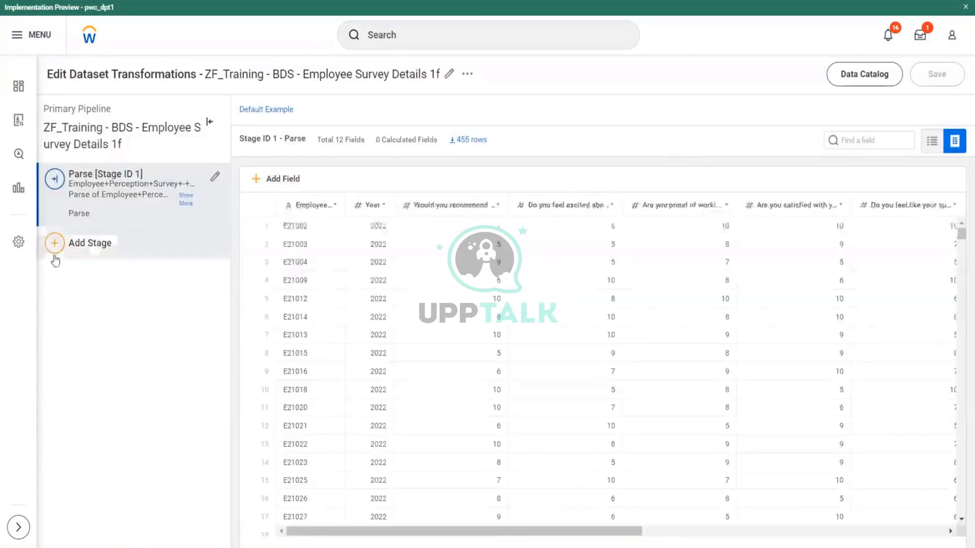
click(54, 249)
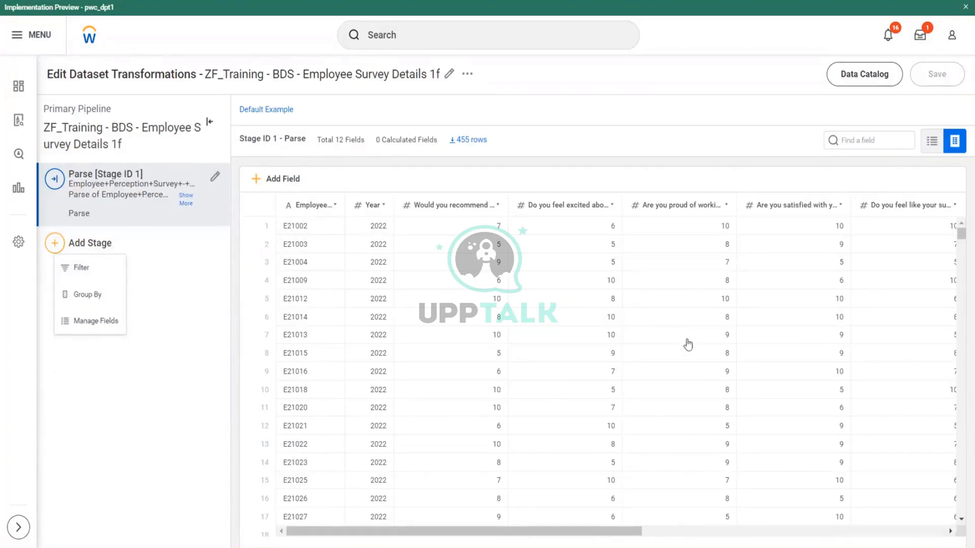
drag(378, 531, 676, 531)
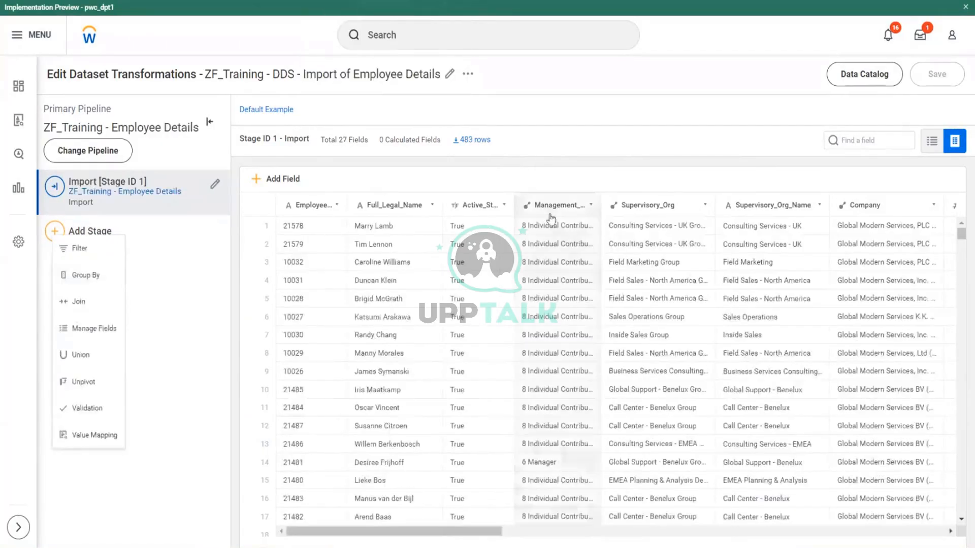
Compare the DDS employee dataset's import stage with its source table ZF_Training - Employee Details.
click(144, 187)
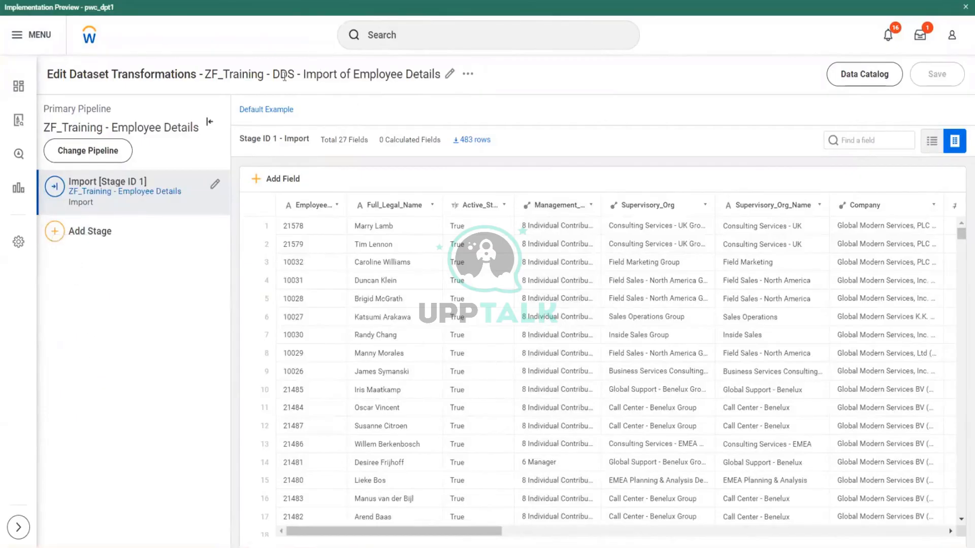
drag(281, 77, 407, 84)
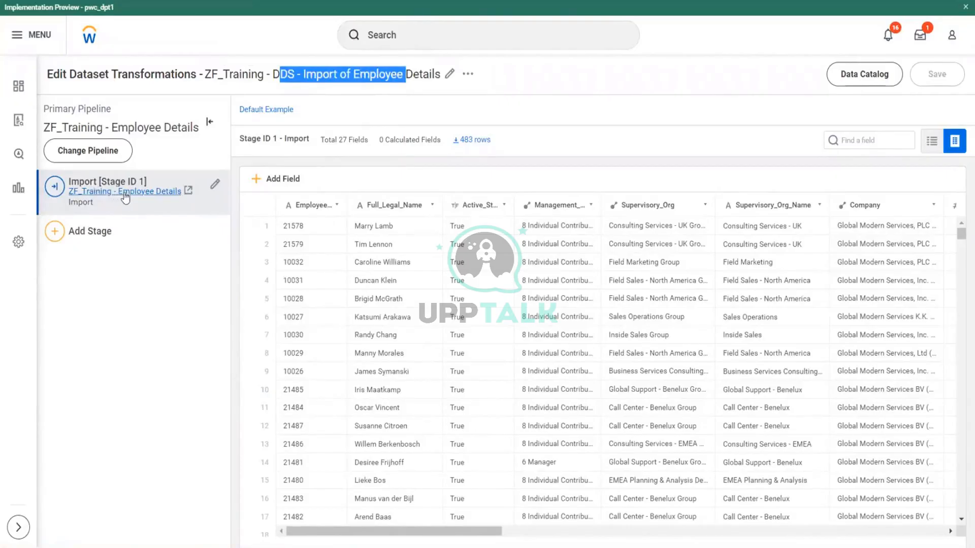
key(ctrl+shift+Tab)
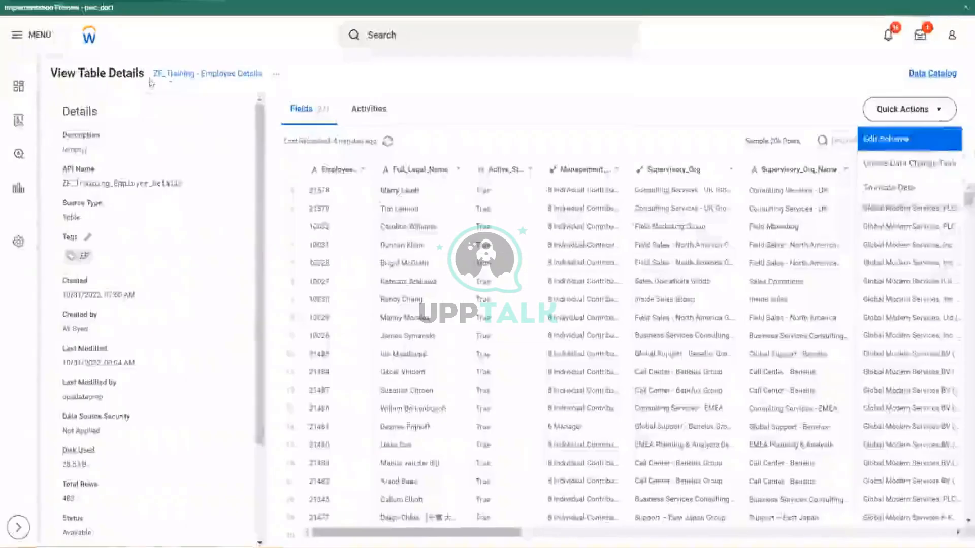
drag(152, 80, 195, 80)
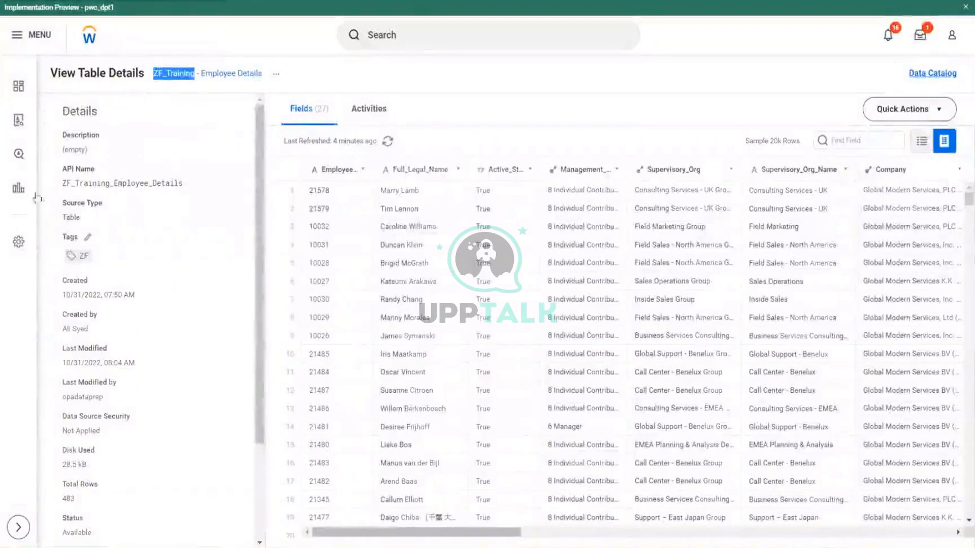
key(ctrl+Tab)
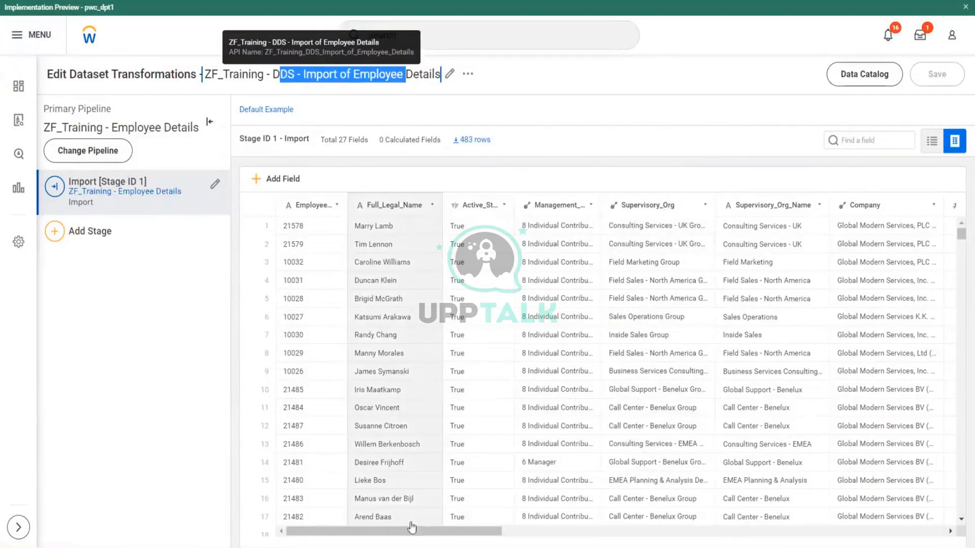
Look through the imported fields of the DDS employee dataset and add a Manage Fields stage after the import stage.
drag(402, 529, 857, 531)
click(552, 143)
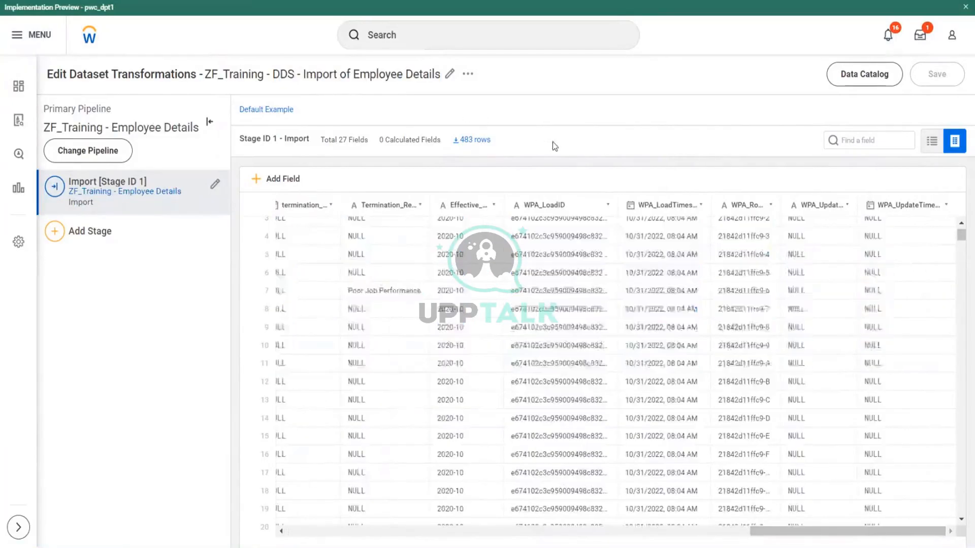
click(54, 231)
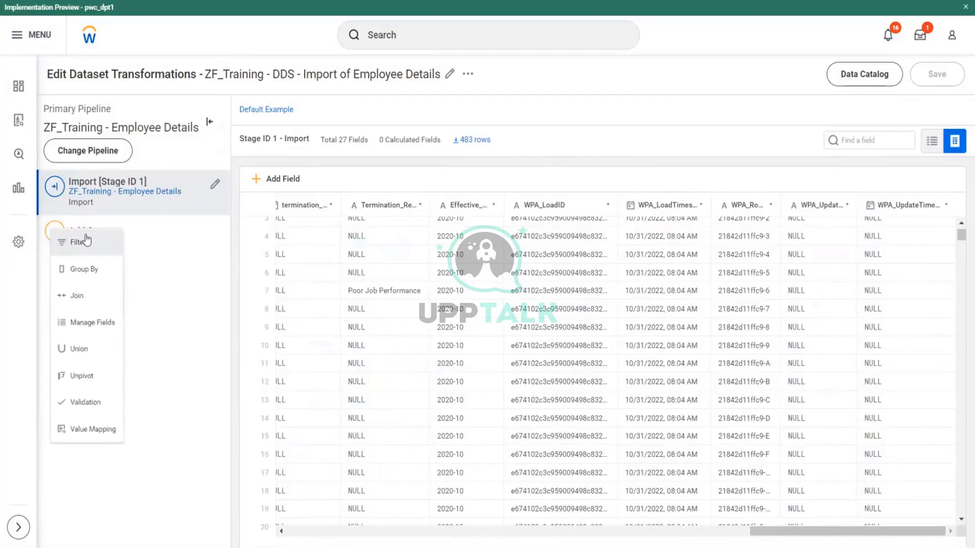
click(98, 324)
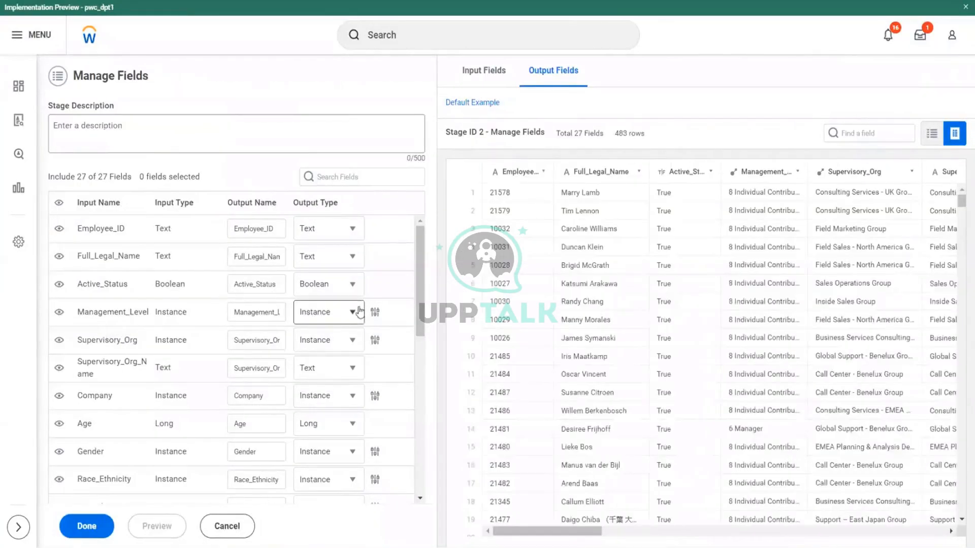
Switch to PA.xlsx in Excel and read the Manage Fields definition in cell B4 of sheet 02.11.
key(alt+Tab)
double_click(192, 278)
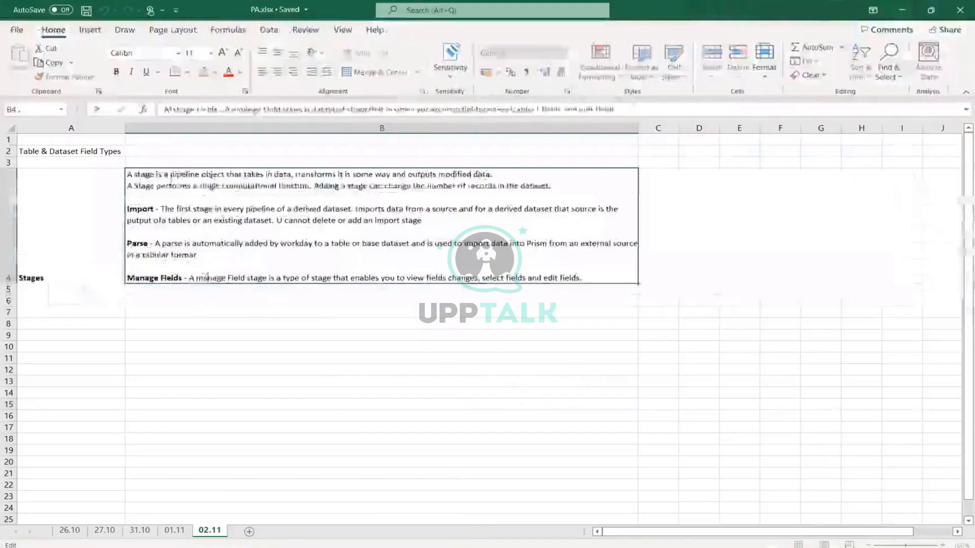
drag(192, 278, 384, 277)
click(594, 278)
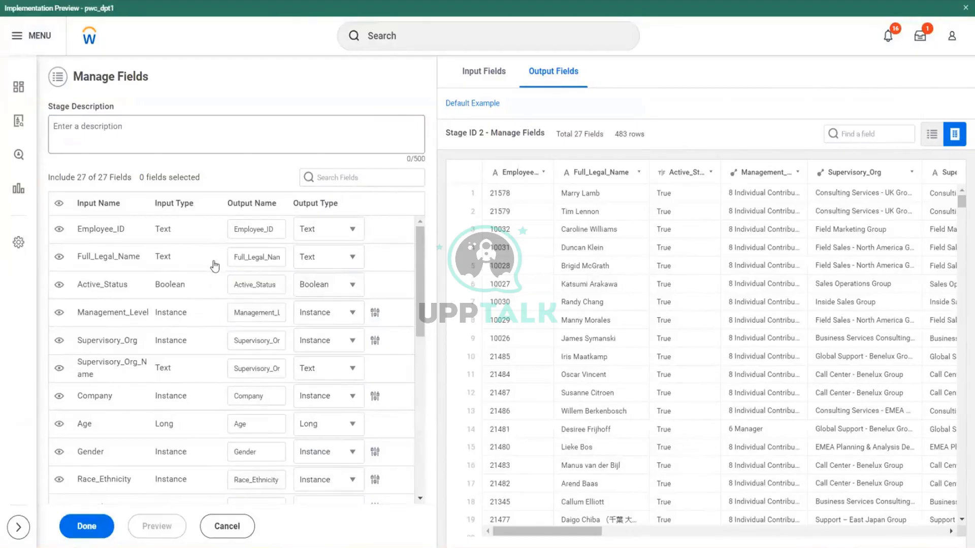
In Workday's Manage Fields stage, hide WPA_LoadID, WPA_LoadTimestamp, WPA_RowID, WPA_UpdateID and WPA_UpdateTimestamp, and capitalise the first letter of the termination_date output name.
scroll(216, 271, down, 8)
scroll(224, 284, down, 1)
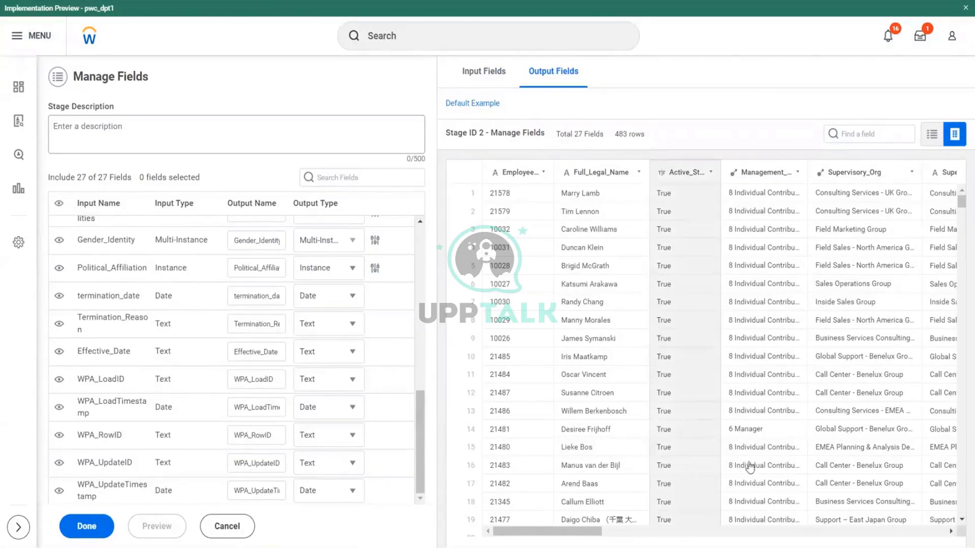
scroll(923, 538, right, 15)
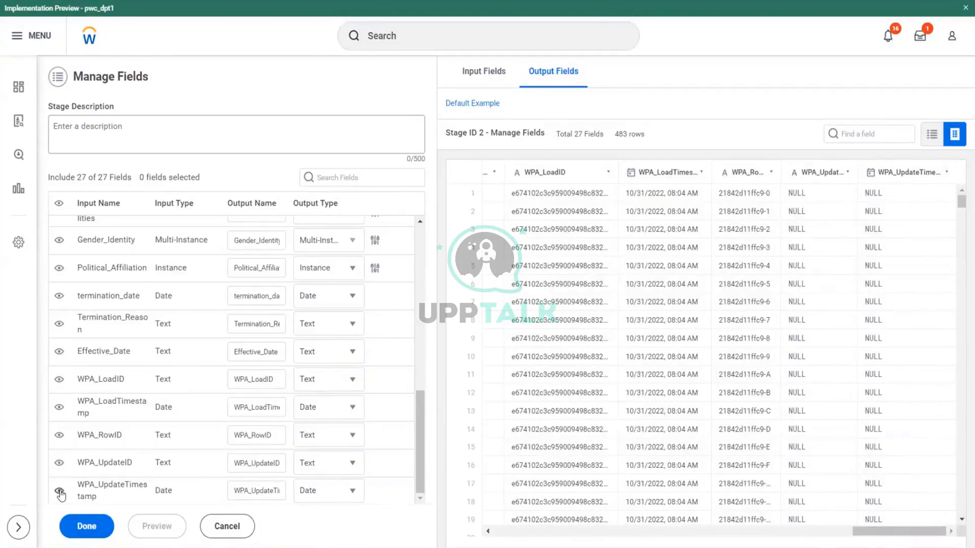
click(59, 491)
click(59, 462)
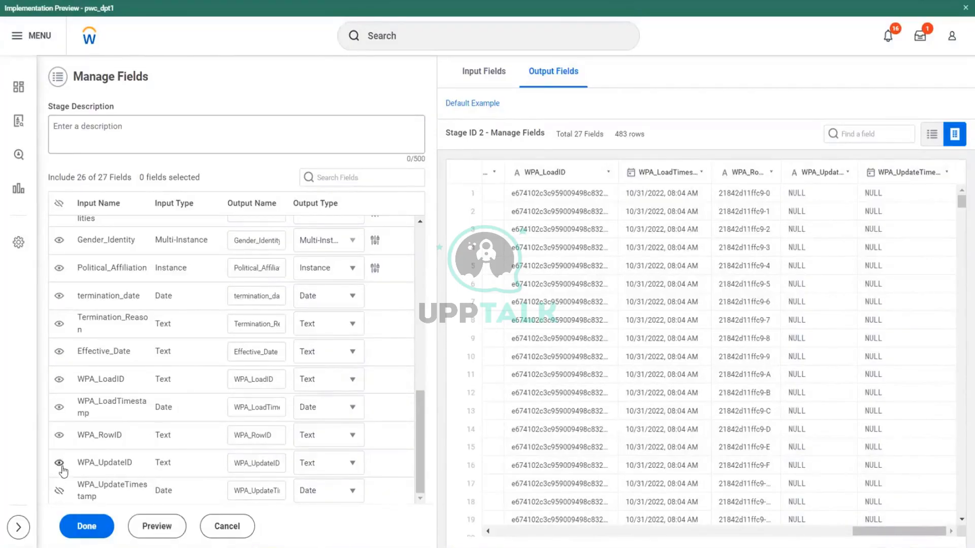
click(59, 436)
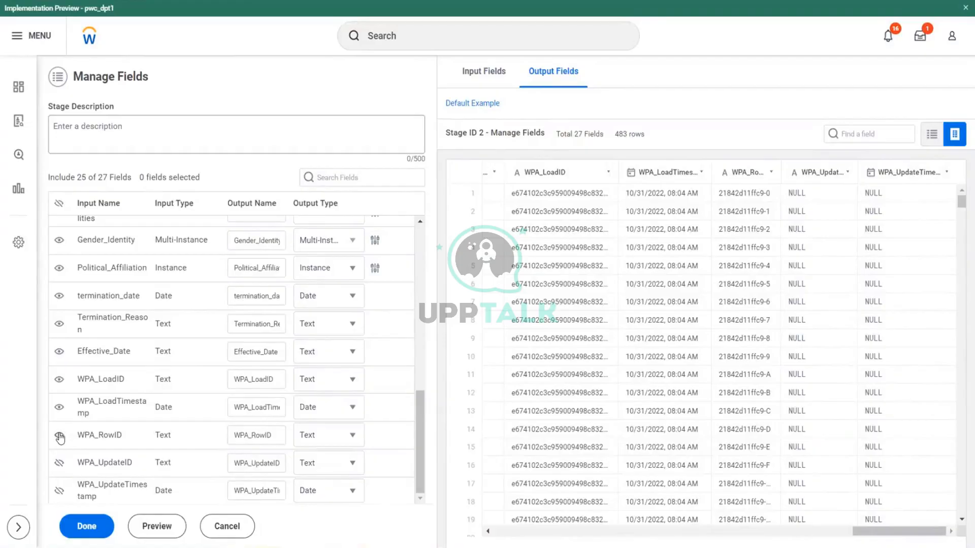
click(59, 407)
click(59, 379)
key(BackSpace)
text(T)
Examine the output types offered for Employee_ID and the output types of the other fields in the Manage Fields stage.
scroll(272, 342, up, 5)
scroll(273, 341, up, 10)
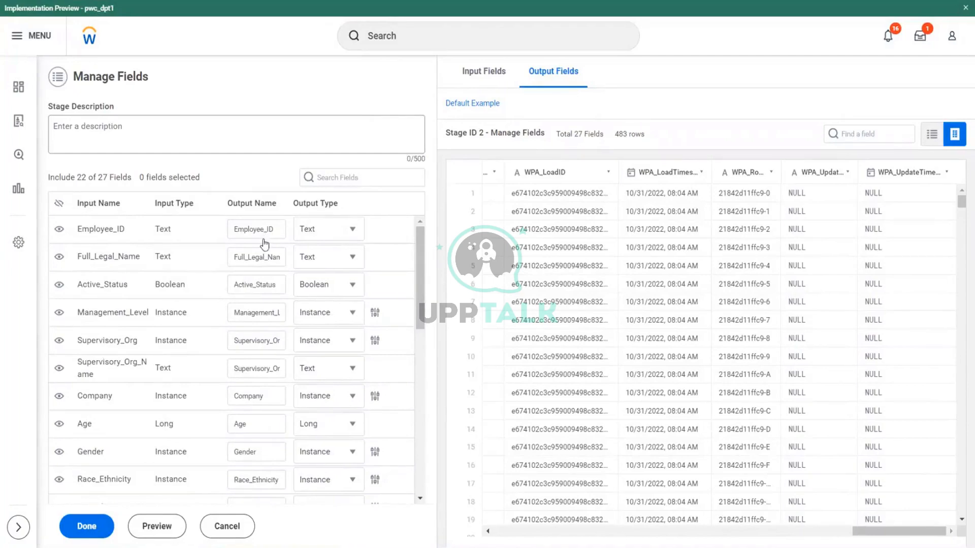
click(352, 231)
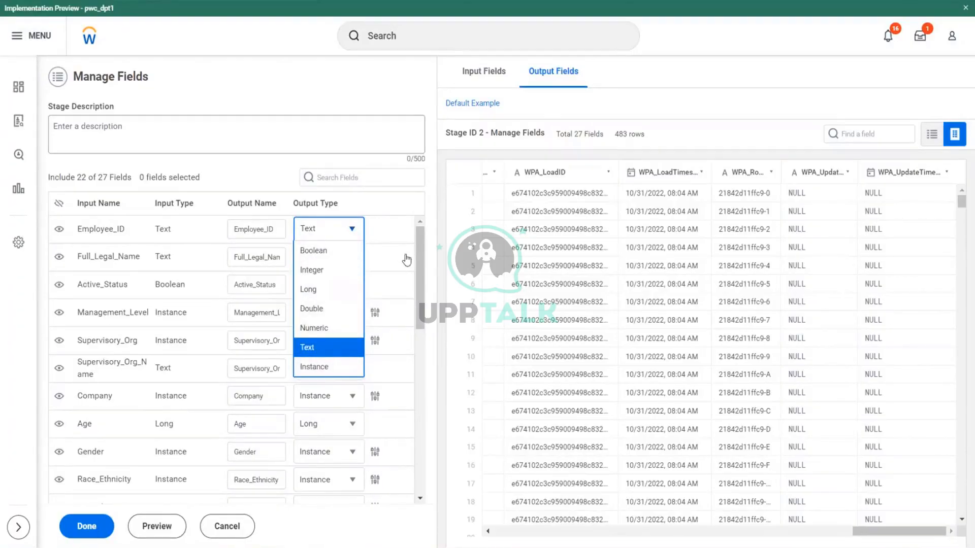
click(422, 265)
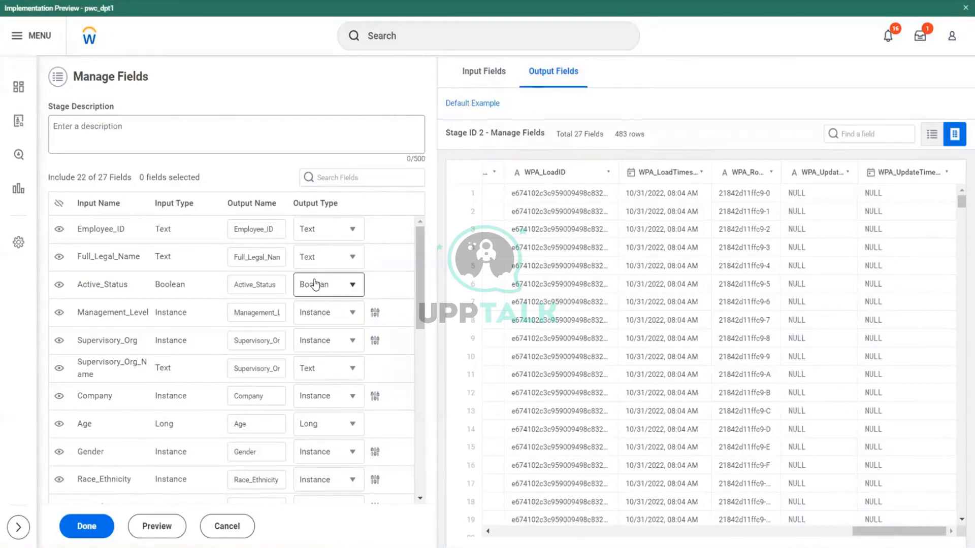
scroll(318, 284, down, 5)
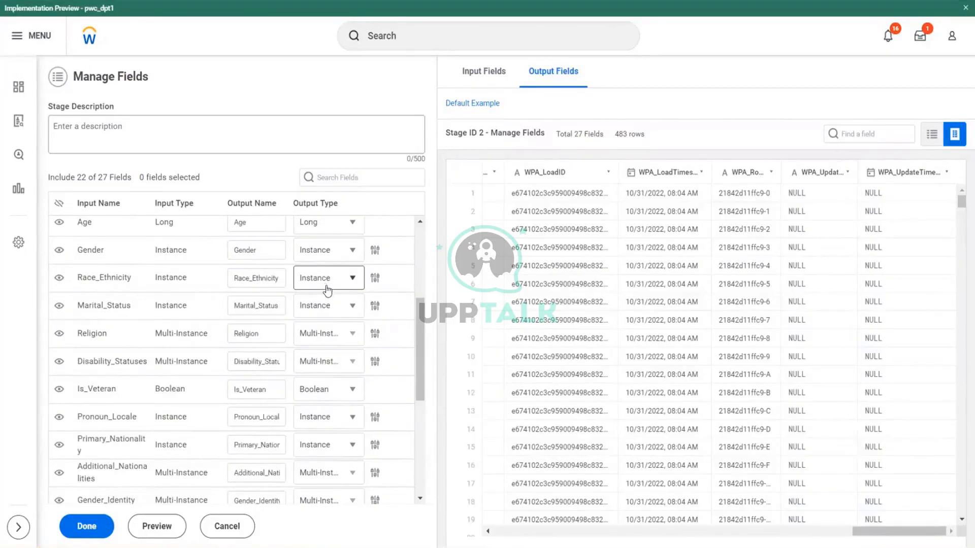
scroll(328, 290, down, 5)
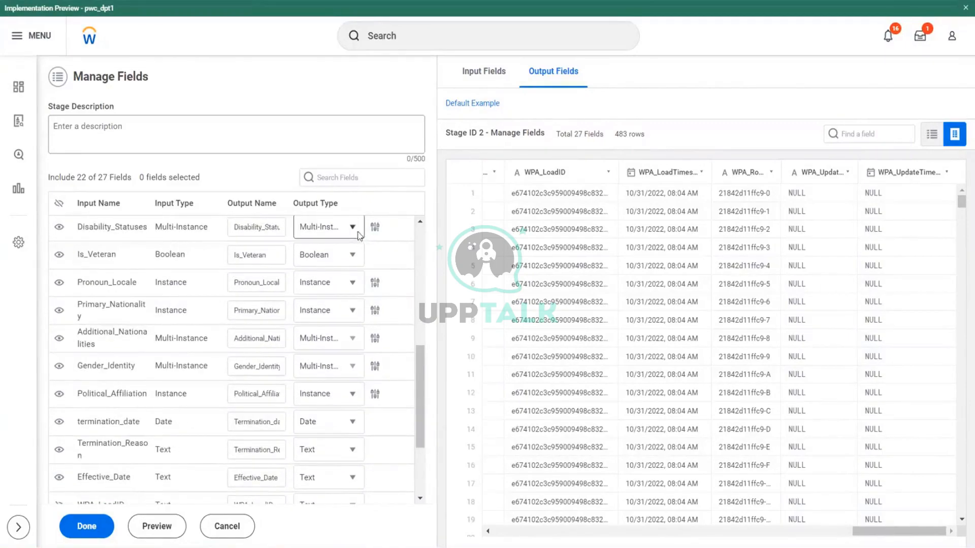
Examine the business object selection for the Disability_Statuses and Pronoun_Locale fields, leaving it without choosing an object.
click(375, 230)
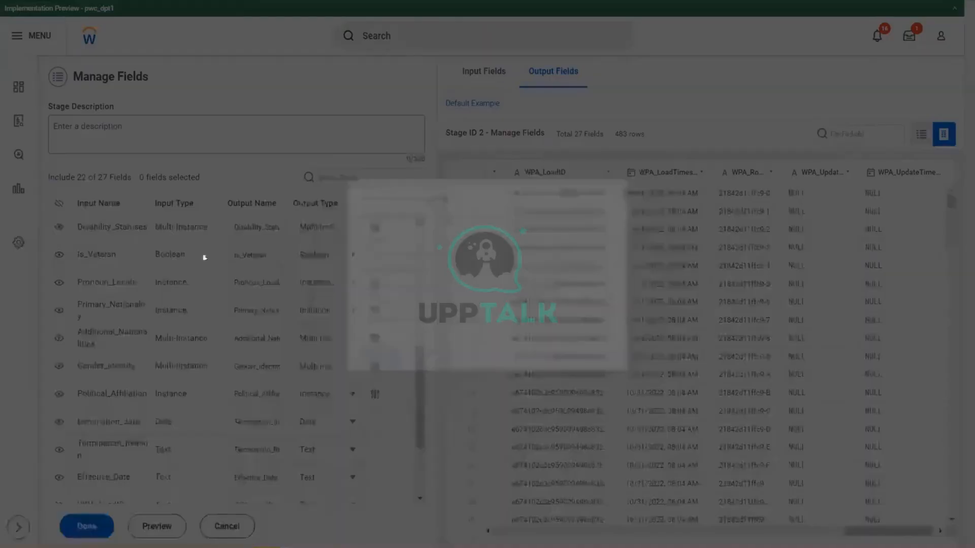
click(665, 163)
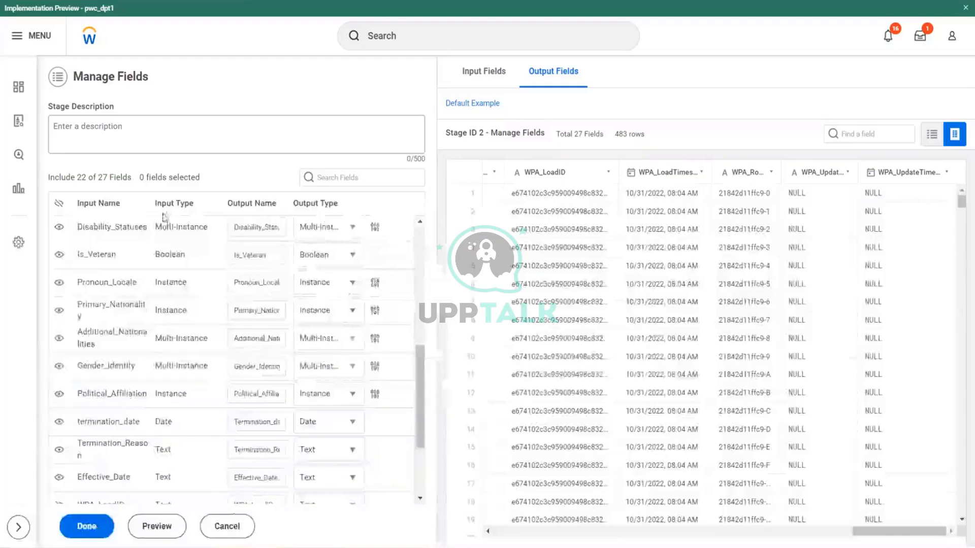
scroll(367, 407, up, 3)
scroll(367, 407, down, 3)
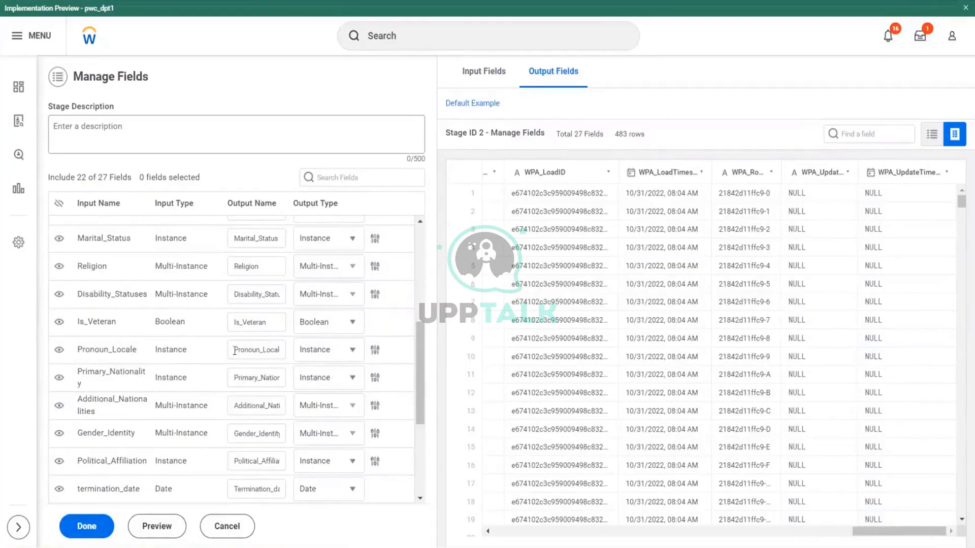
drag(235, 350, 283, 351)
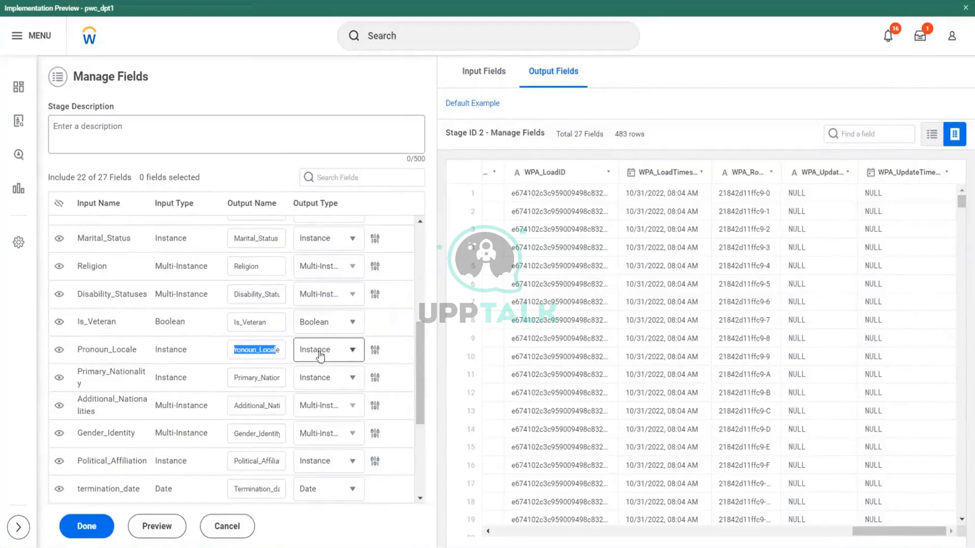
click(375, 350)
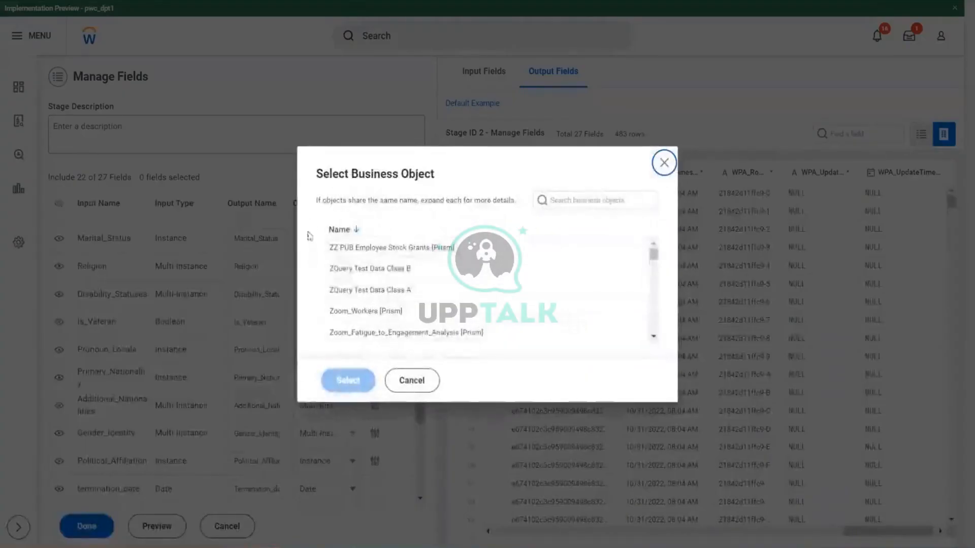
scroll(415, 294, down, 15)
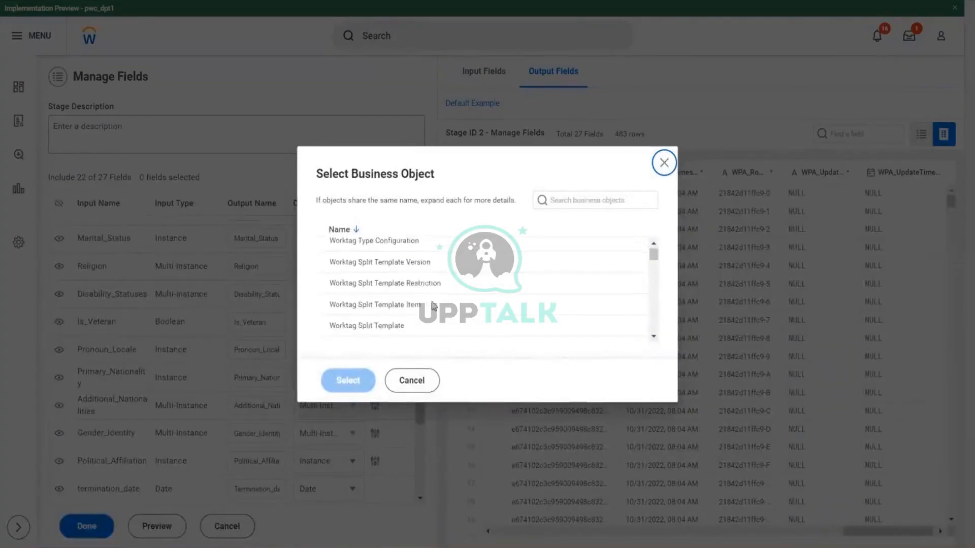
scroll(434, 308, down, 3)
click(664, 162)
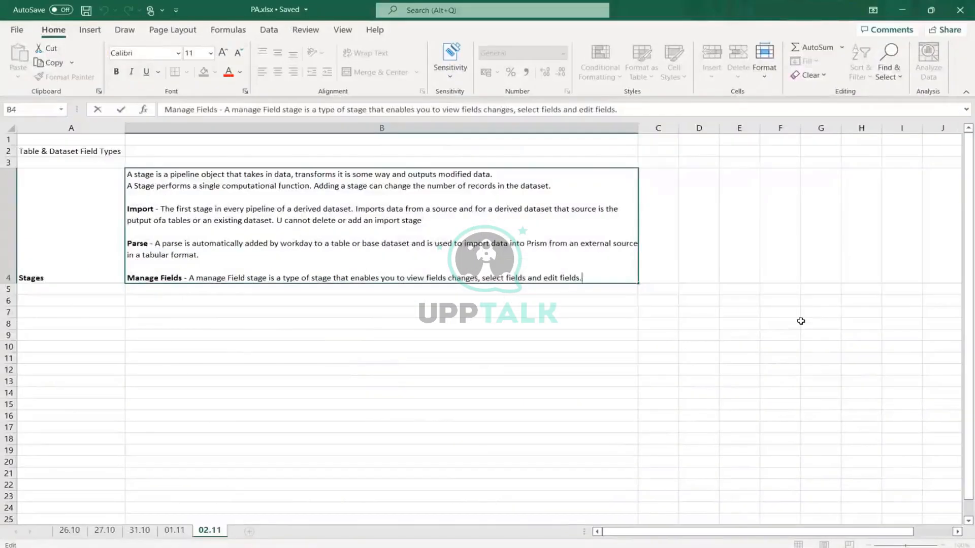
In PA.xlsx, append "Can be added to both based and dervied dataset." to the Manage Fields description in cell B4.
click(801, 321)
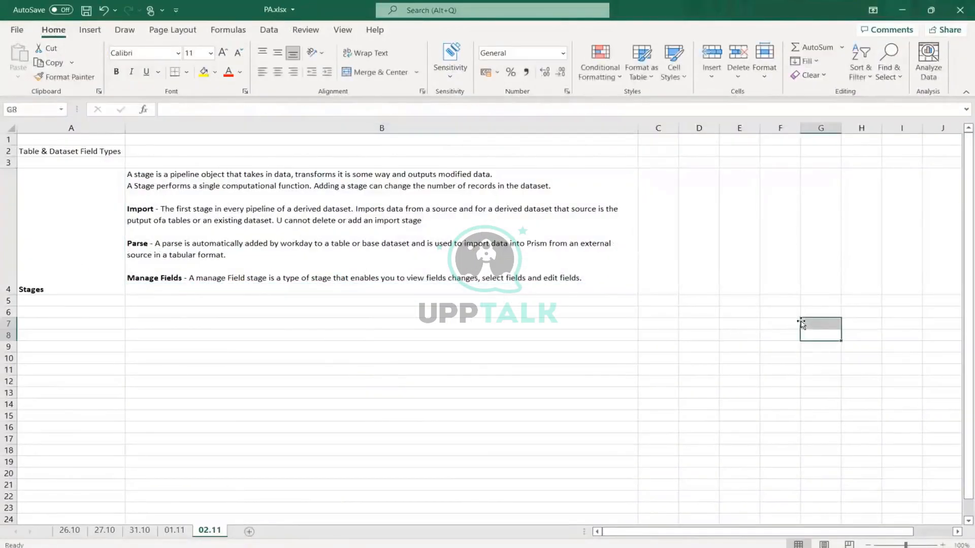
double_click(589, 278)
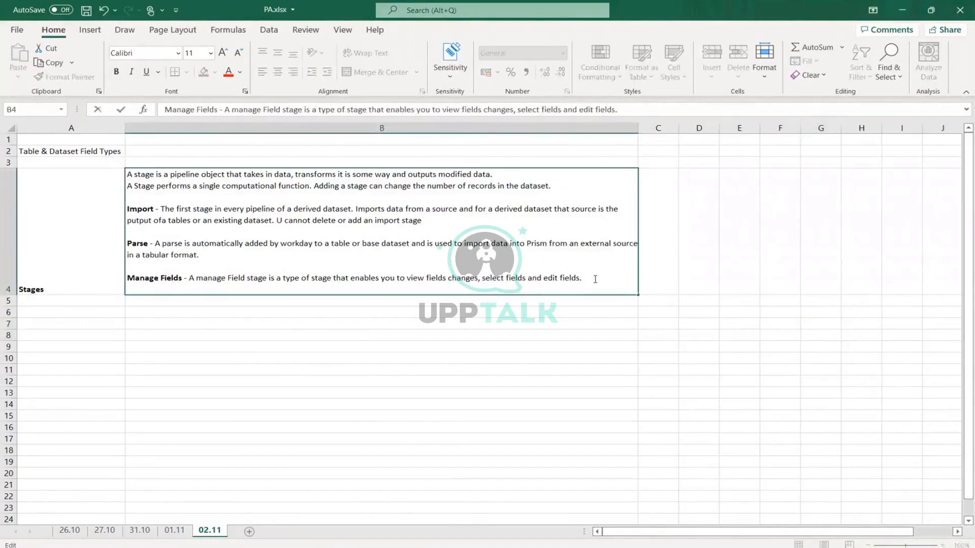
text(Can be added to bo)
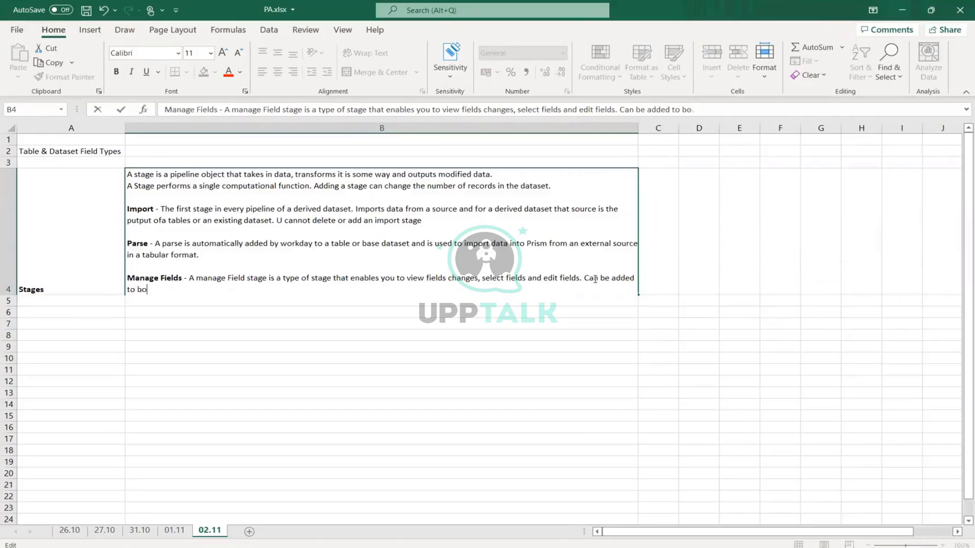
text(th based and dervi)
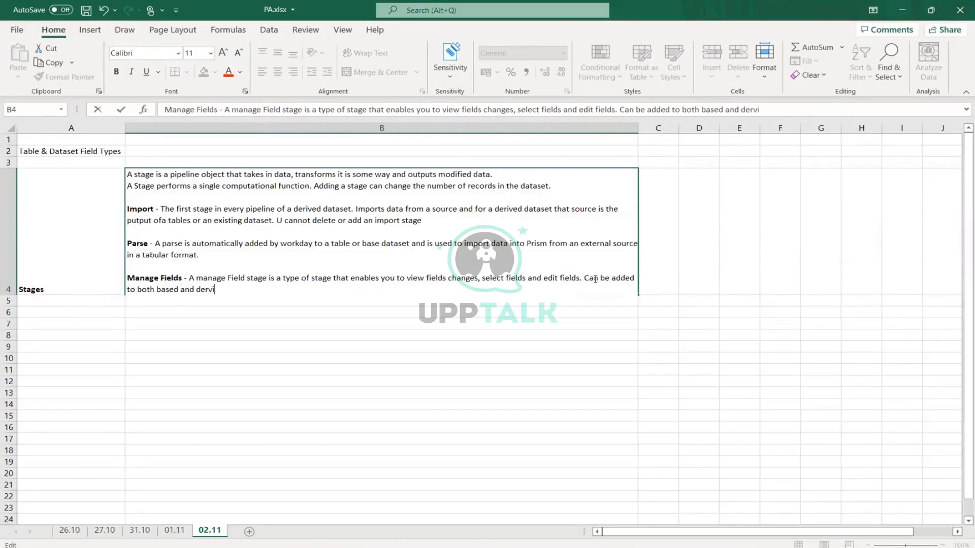
text(ed dataset.)
Under Manage Fields in cell B4, add the lines "> Hide Fields", "> Change Field Names" and "> Change Field Types and asspciated BO".
key(alt+Return)
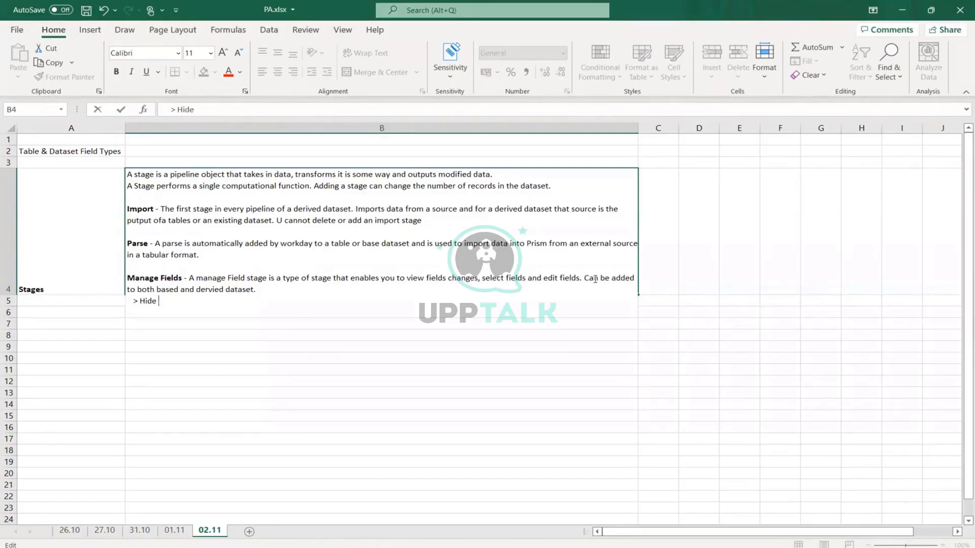
text(> Hide Fields)
key(alt+Return)
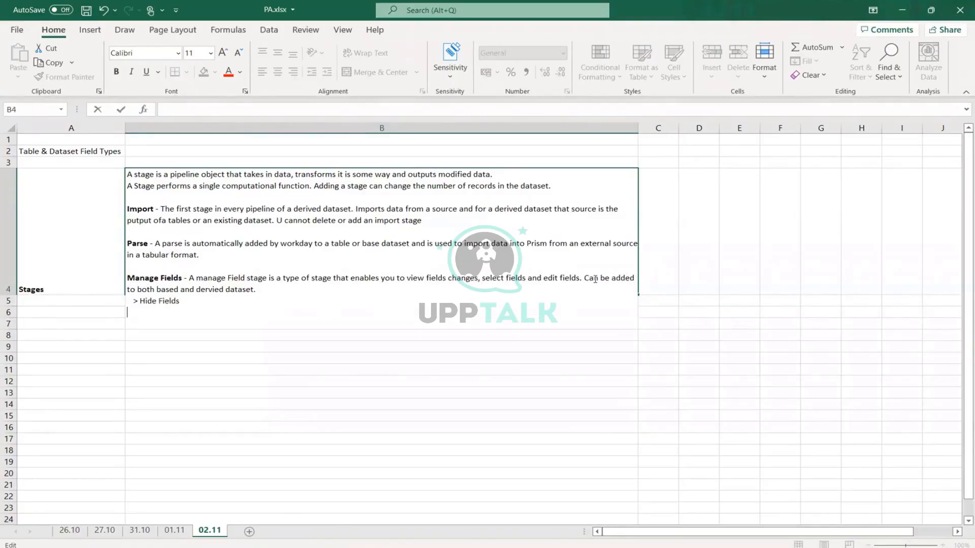
text(> Change Field Names)
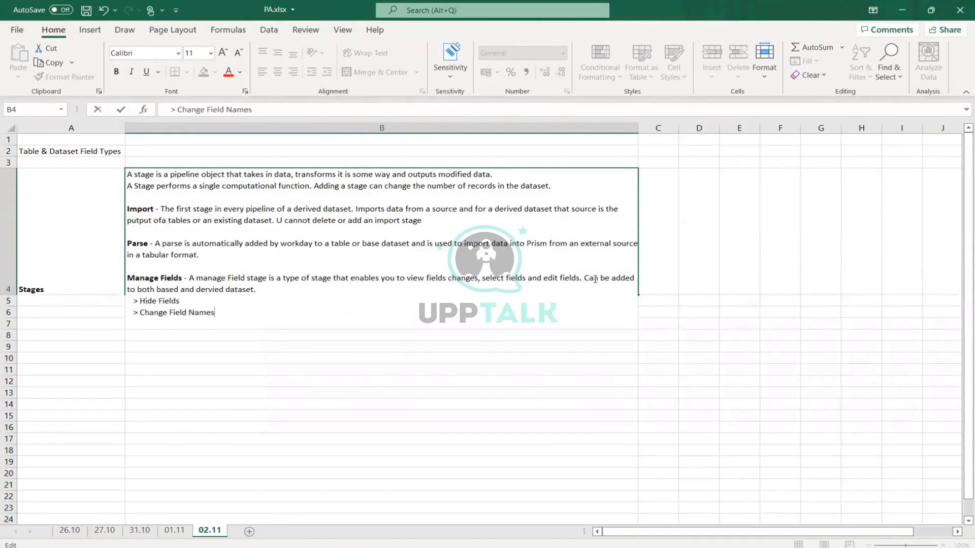
key(alt+Return)
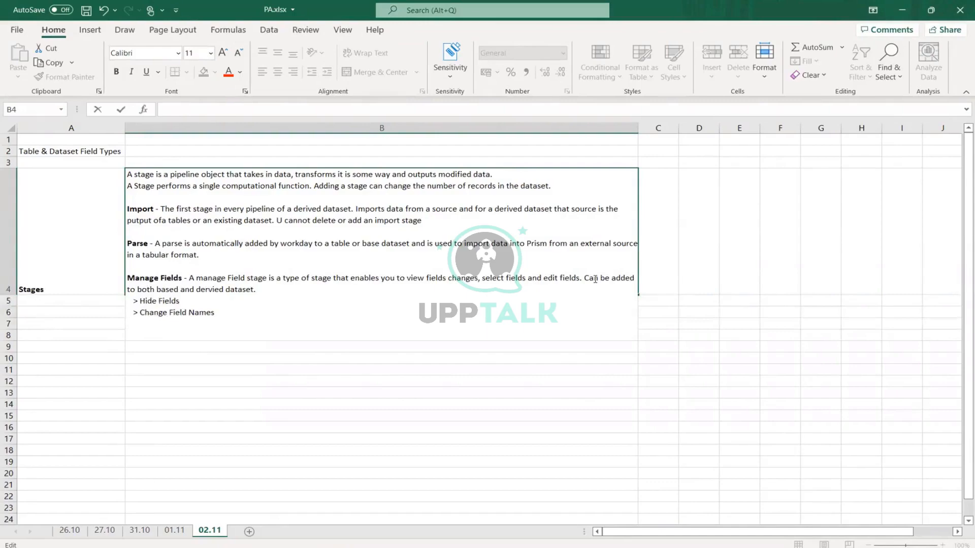
text(> Change Field Ty)
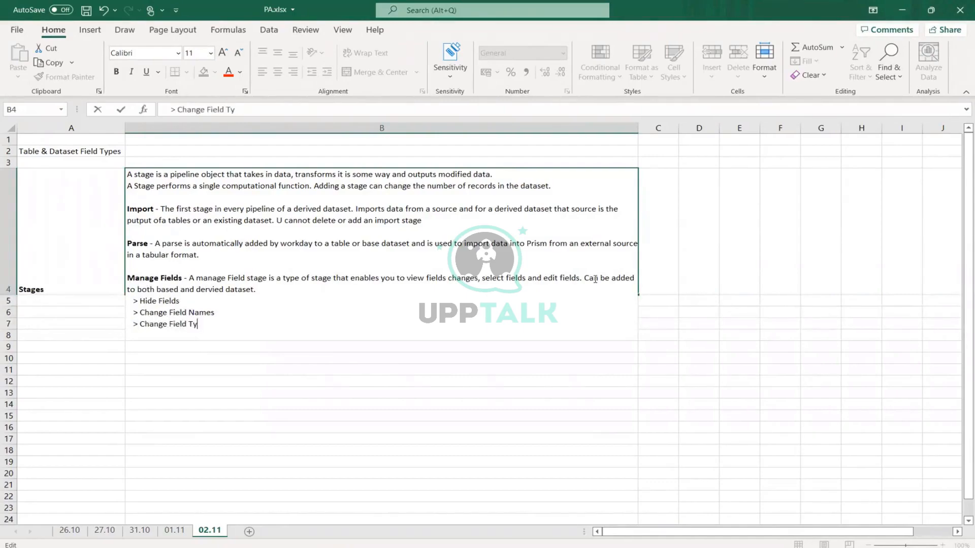
text(pes and asspciated BO)
key(Return)
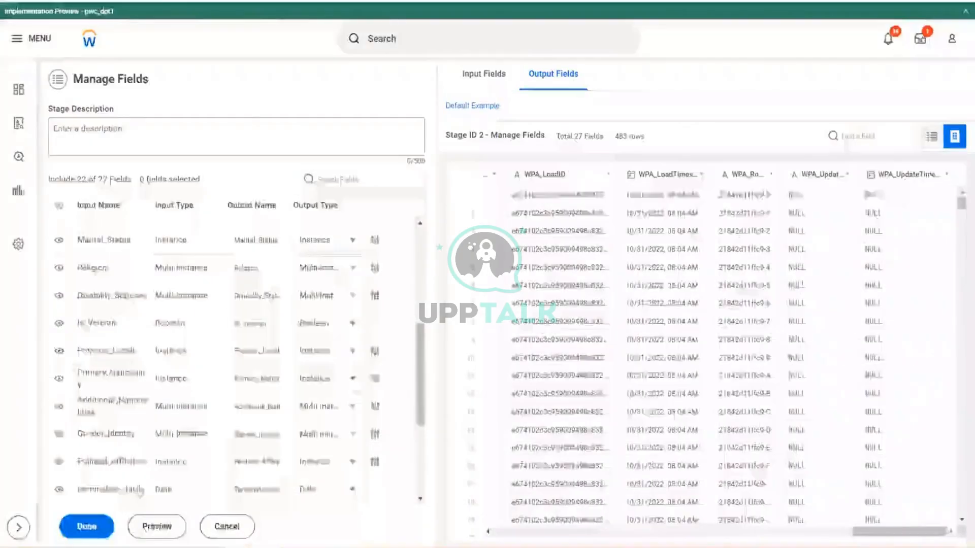
In Workday's Manage Fields stage, try the Numeric output type with its digit settings on the Age field, and return it to Long.
scroll(287, 438, up, 5)
scroll(287, 437, up, 3)
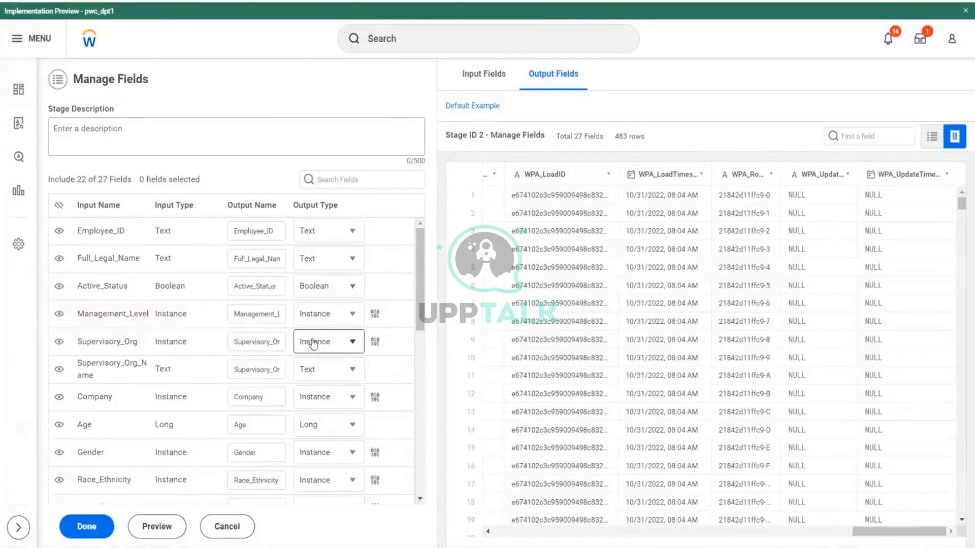
click(350, 425)
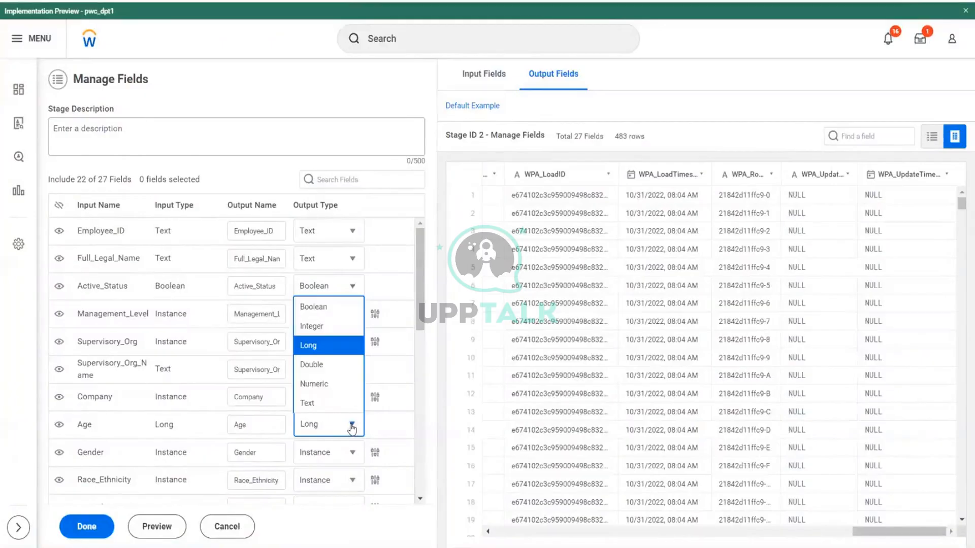
click(319, 384)
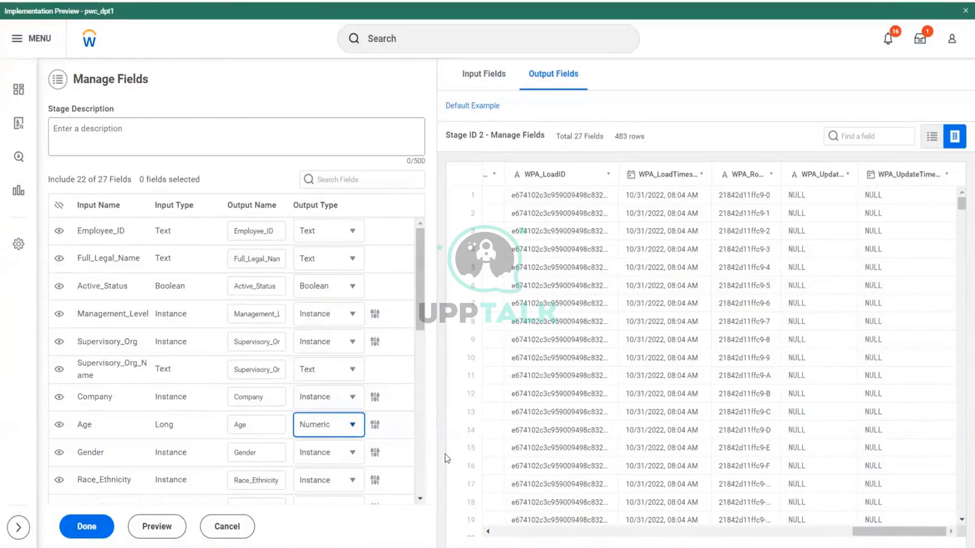
click(376, 426)
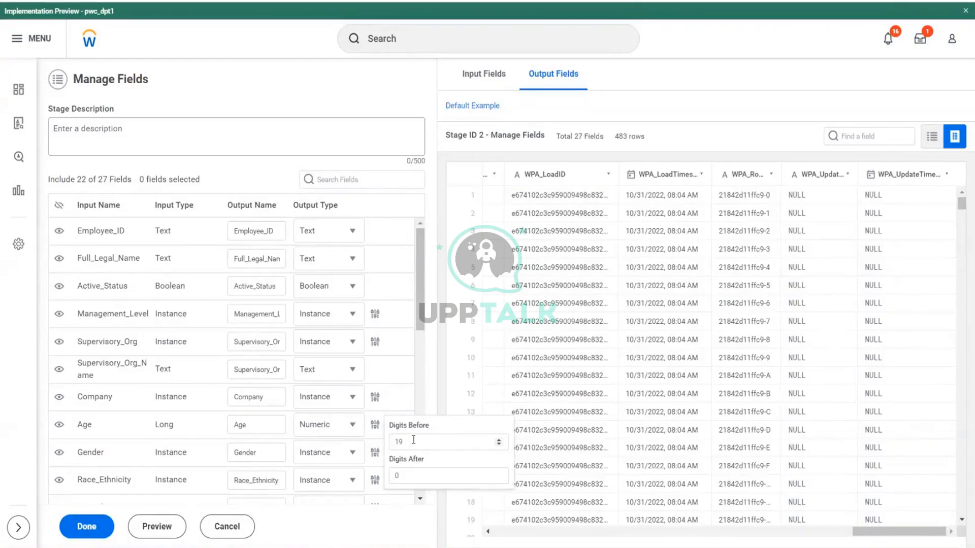
drag(407, 442, 391, 443)
click(497, 473)
click(497, 474)
click(498, 473)
click(353, 427)
click(313, 345)
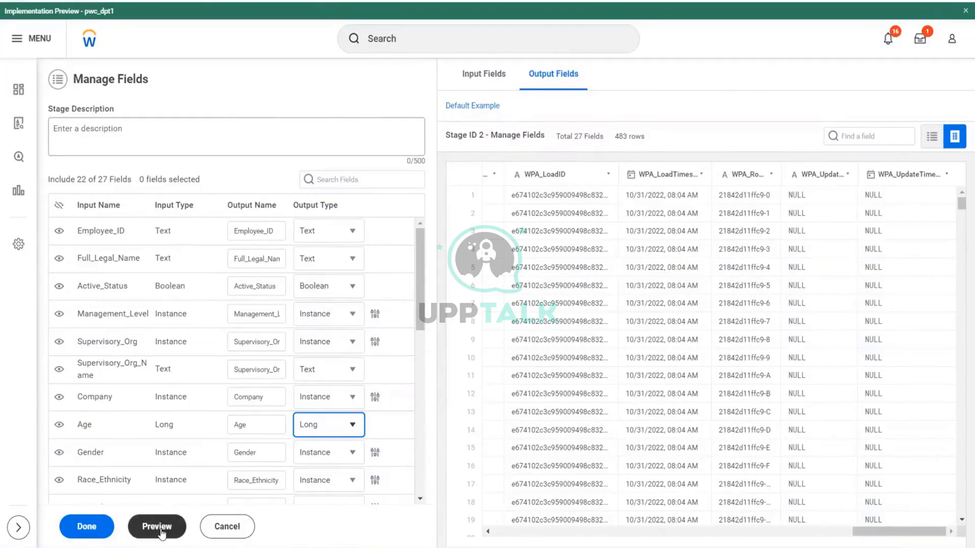
Preview the Manage Fields output, and complete the stage after rereading the sentence on record counts in PA.xlsx cell B4.
click(161, 533)
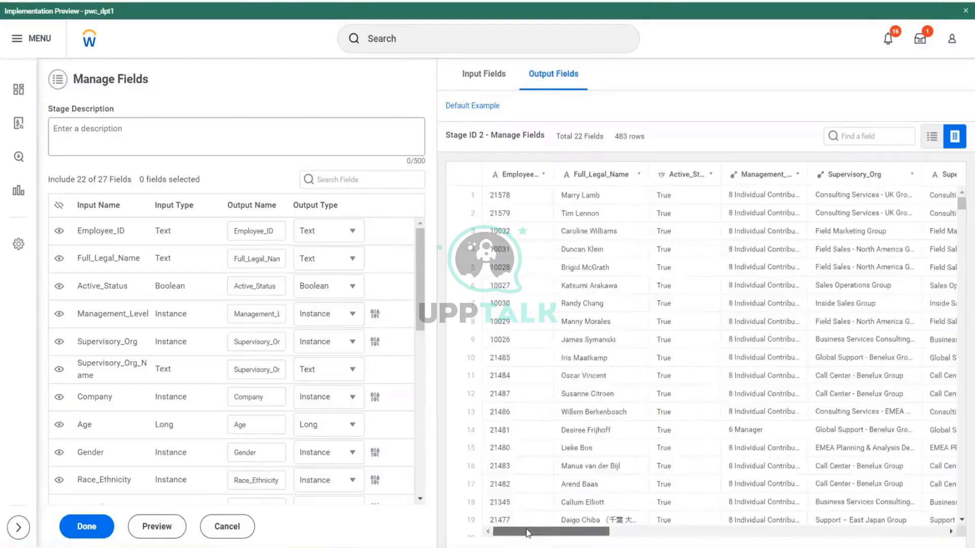
drag(527, 531, 863, 531)
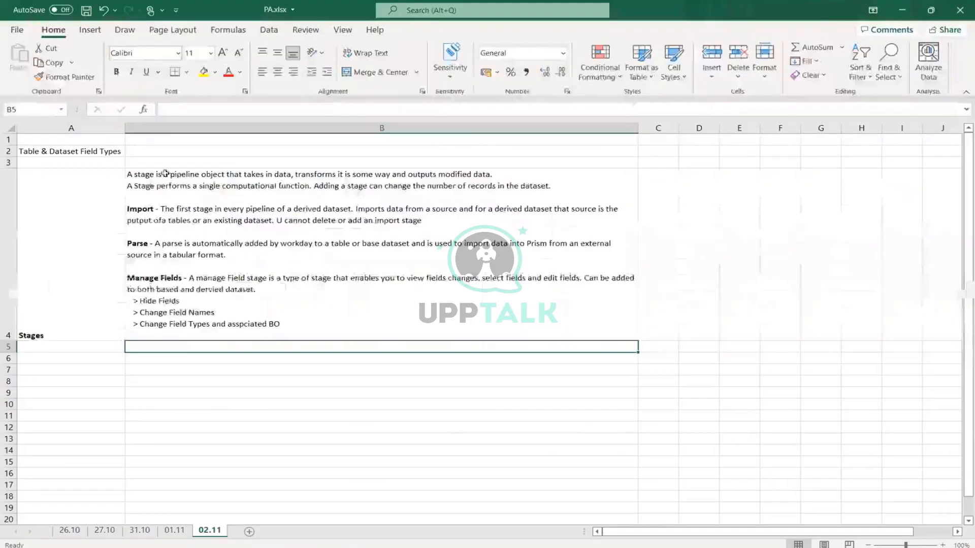
double_click(286, 186)
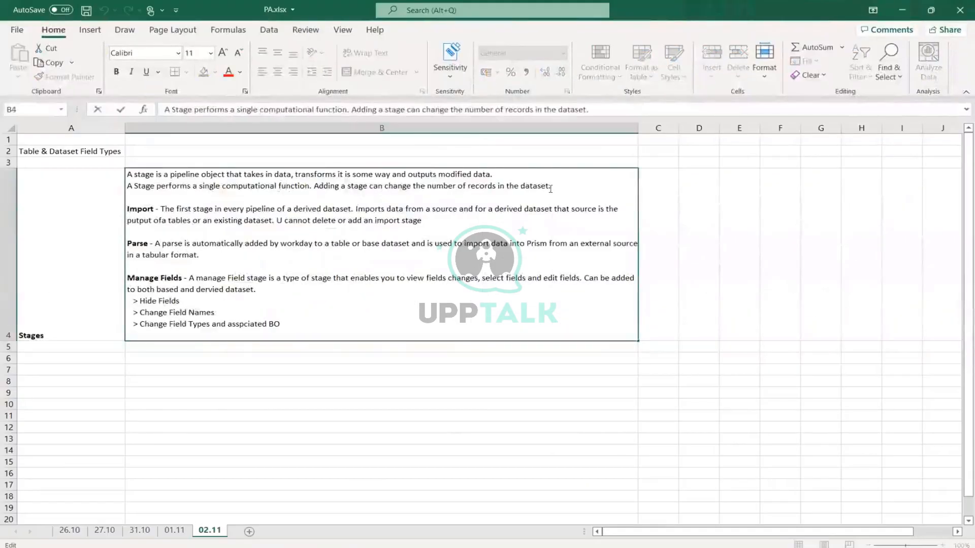
drag(551, 187, 314, 186)
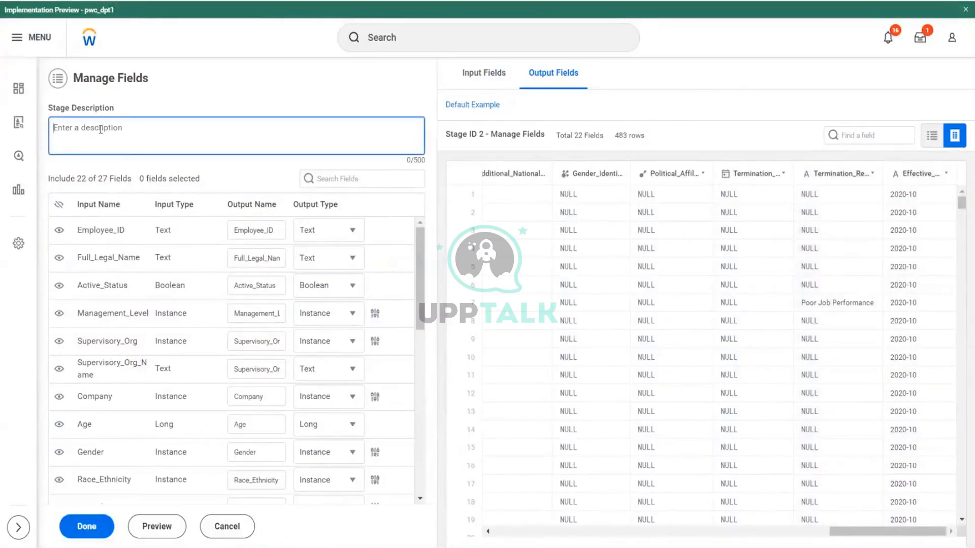
click(86, 526)
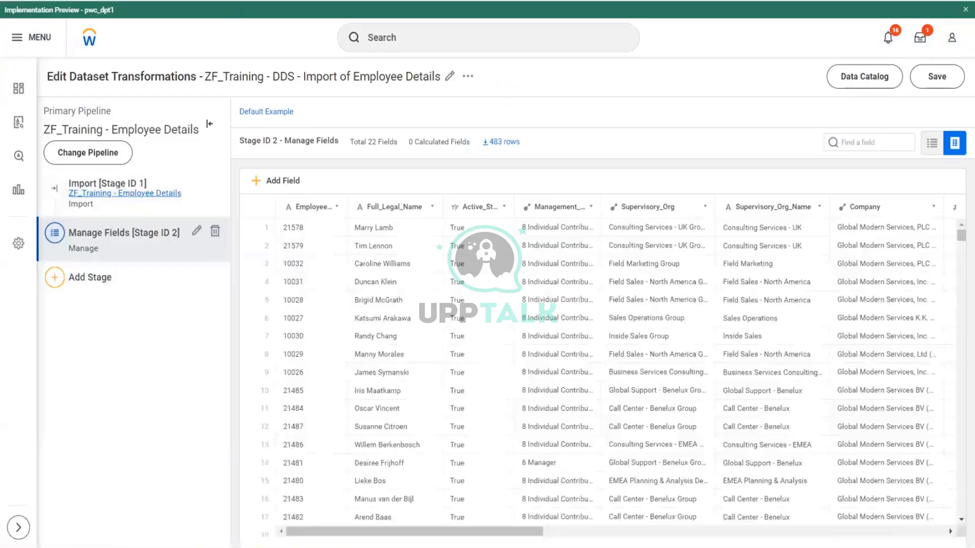
Compare the last fields of the Import stage with those of the Manage Fields stage.
click(101, 187)
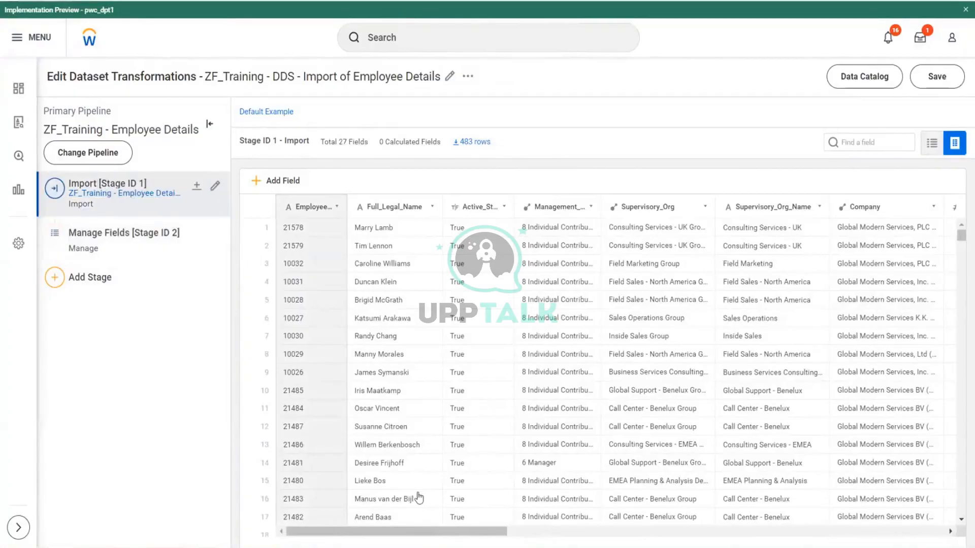
scroll(419, 499, right, 15)
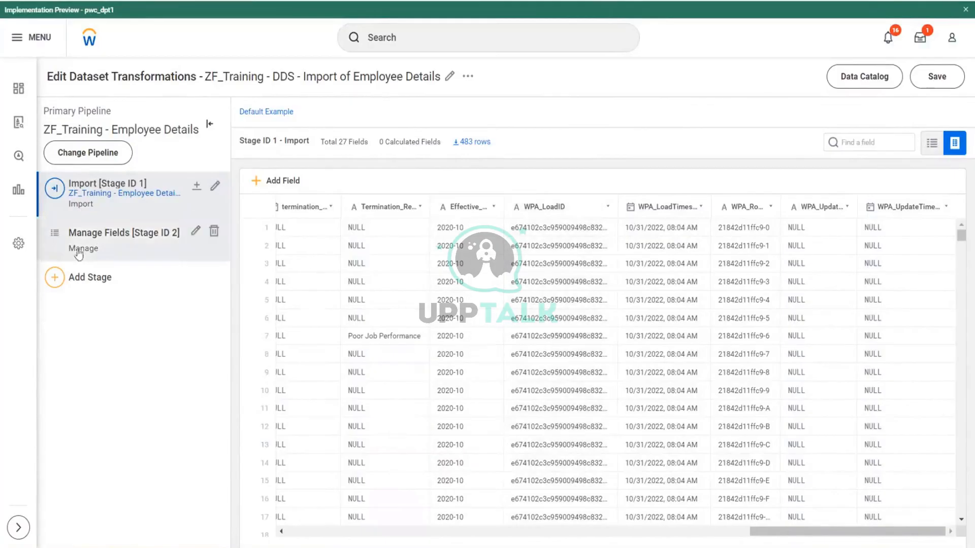
click(100, 232)
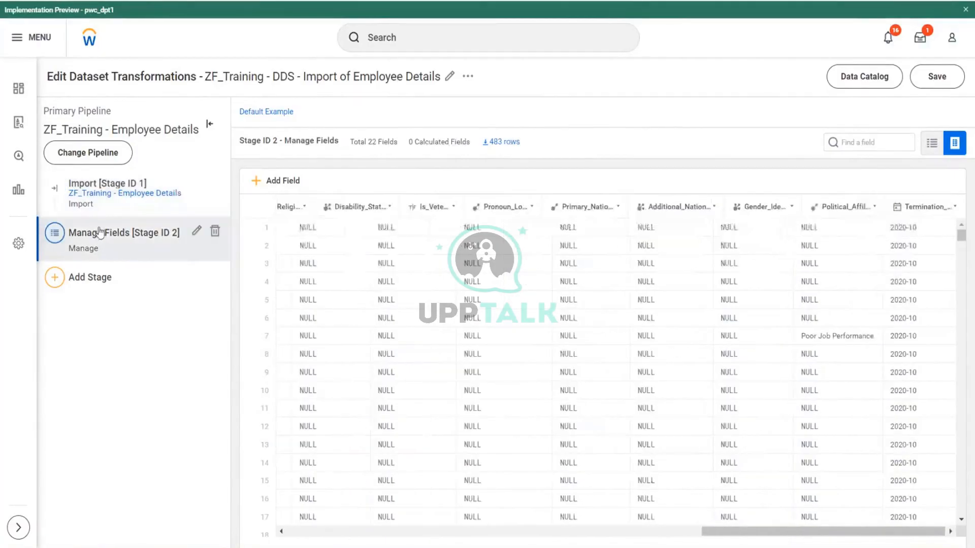
drag(931, 533, 940, 538)
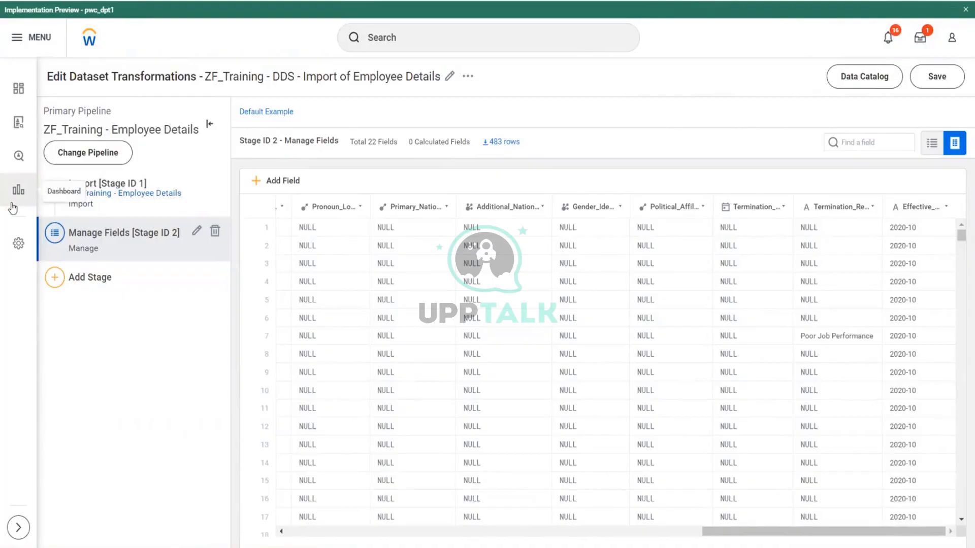
Open the Import stage's source table, ZF_Training - Employee Details, and examine its details and fields.
click(101, 196)
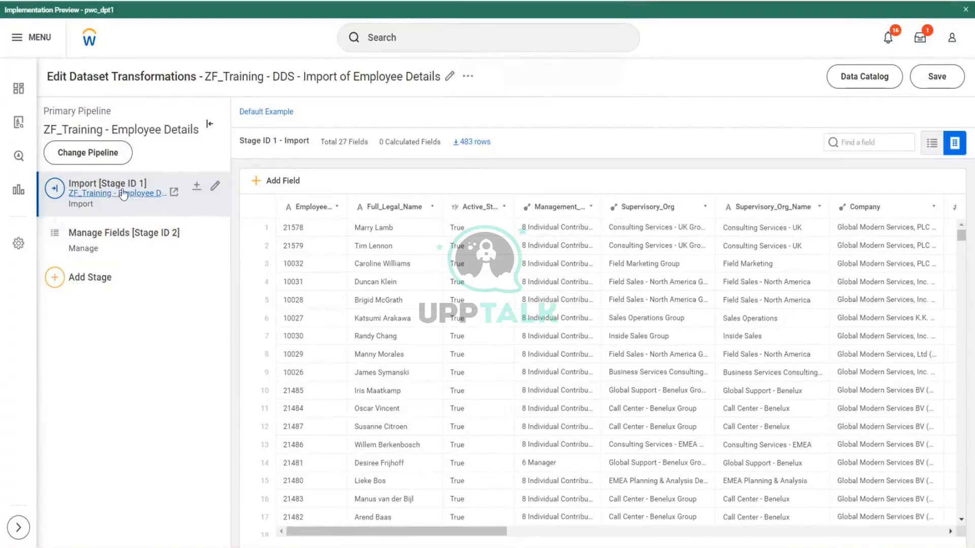
click(90, 193)
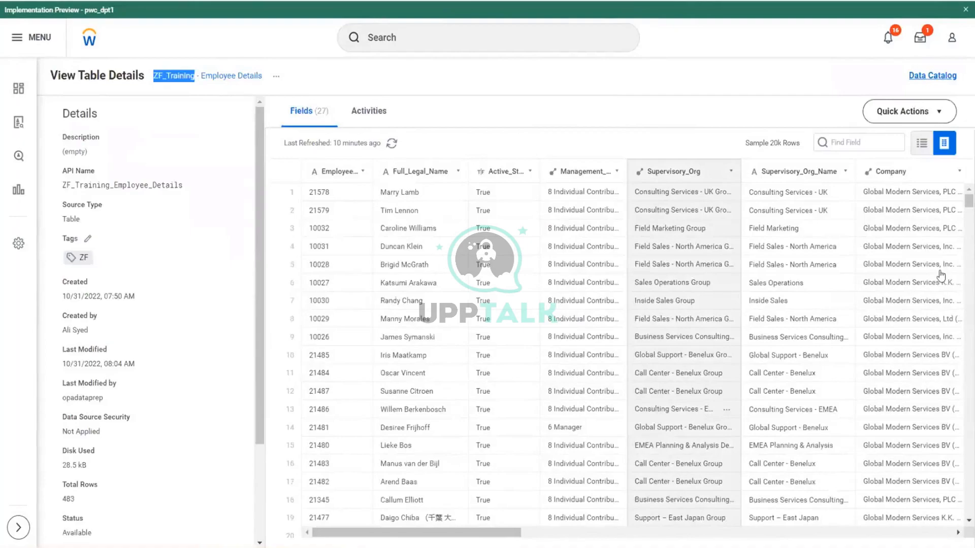
scroll(122, 452, down, 3)
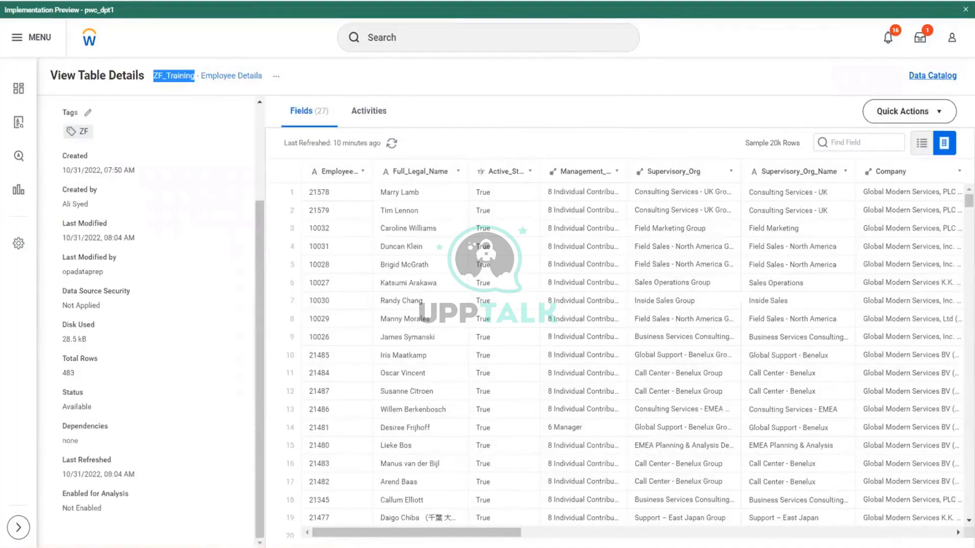
drag(514, 533, 660, 532)
drag(543, 533, 914, 535)
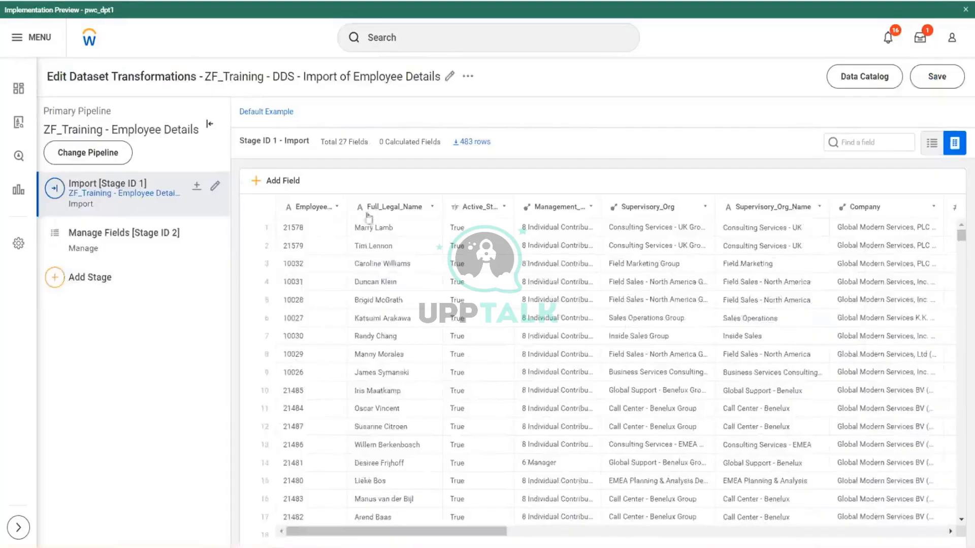
Compare the total field counts of the Import and Manage Fields stages in the dataset transformations, and check the actions offered for each stage.
drag(330, 141, 367, 151)
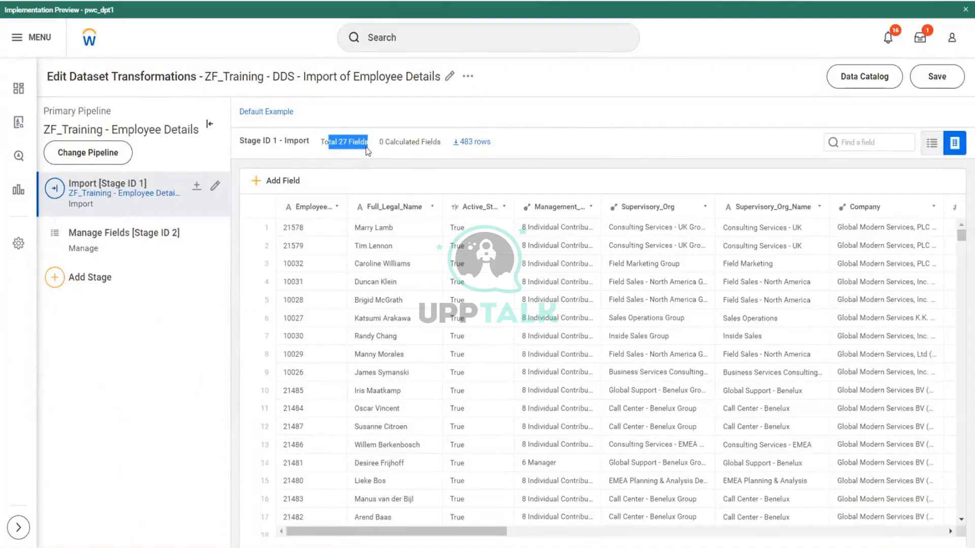
mouse_move(246, 141)
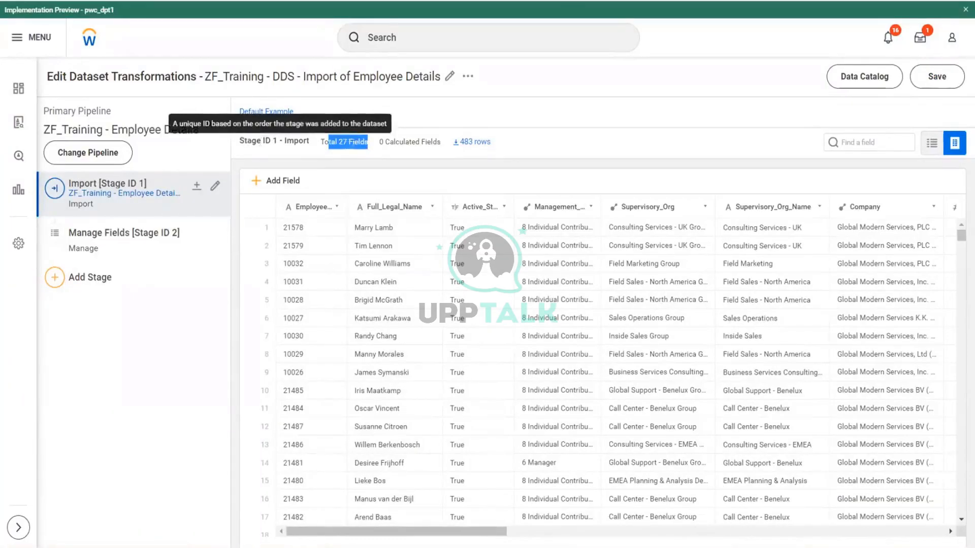
click(109, 232)
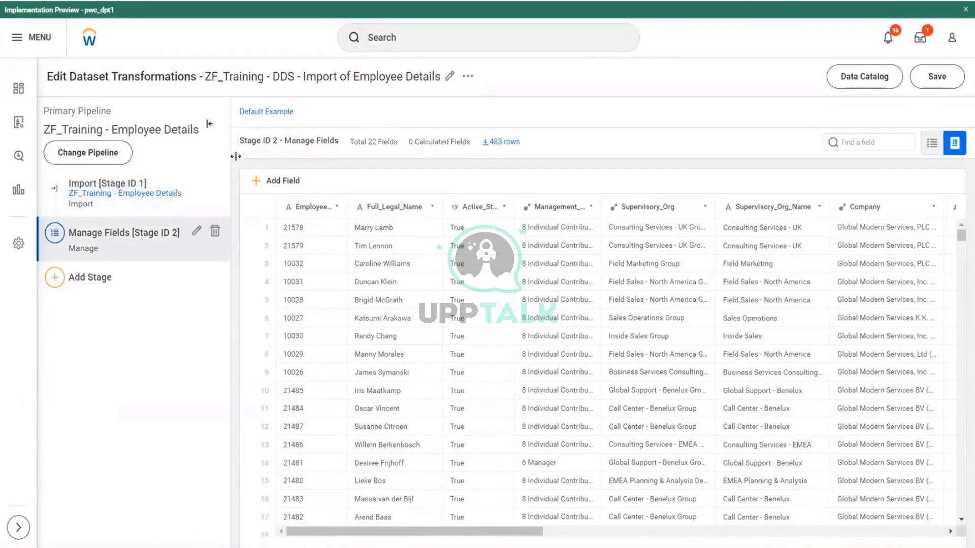
drag(354, 142, 405, 150)
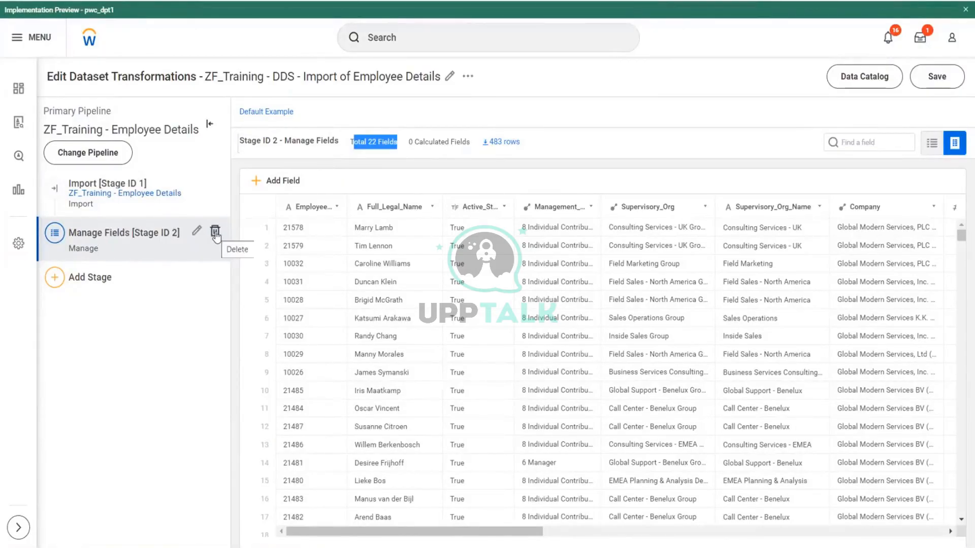
mouse_move(196, 187)
click(106, 186)
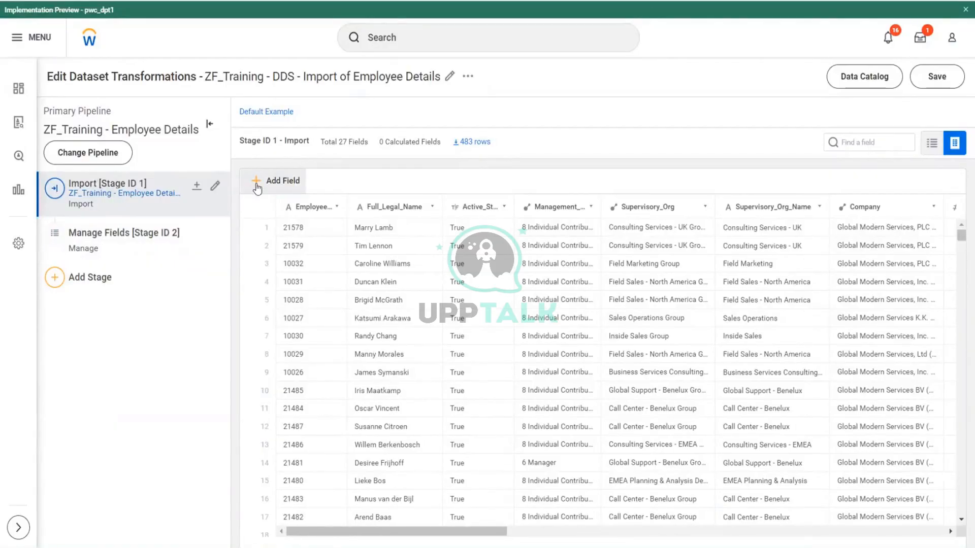
click(117, 236)
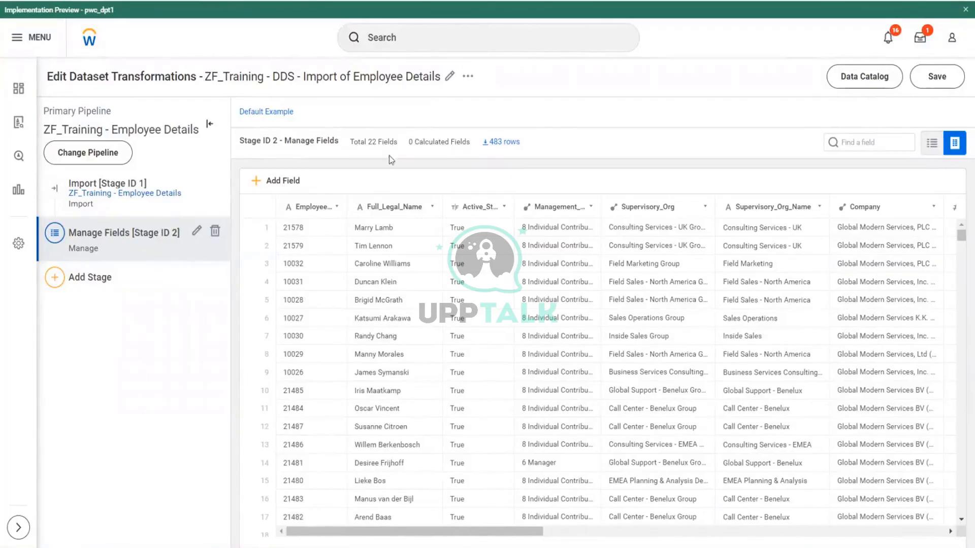
Check the calculated field count beside the total field count for both the Manage Fields and Import stages.
double_click(412, 142)
drag(422, 142, 475, 147)
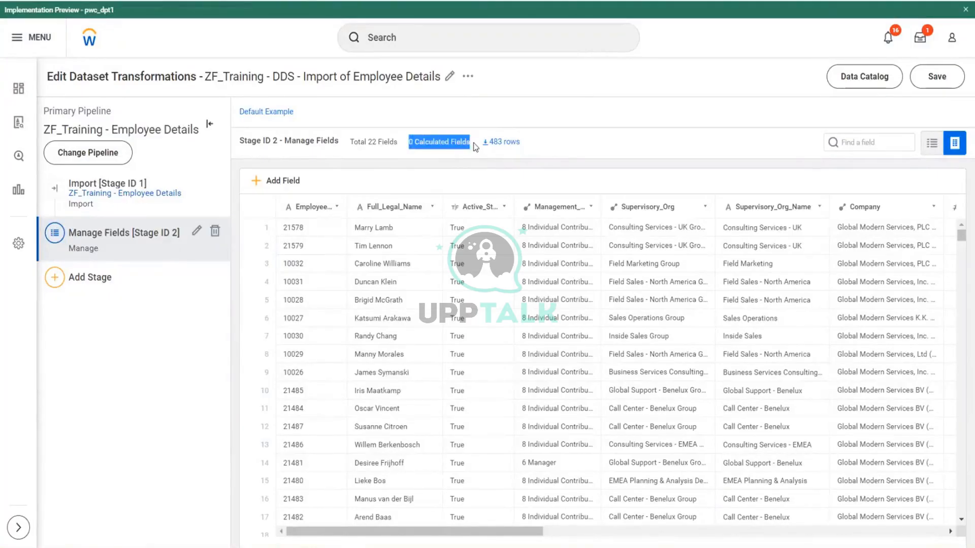
drag(352, 145, 401, 149)
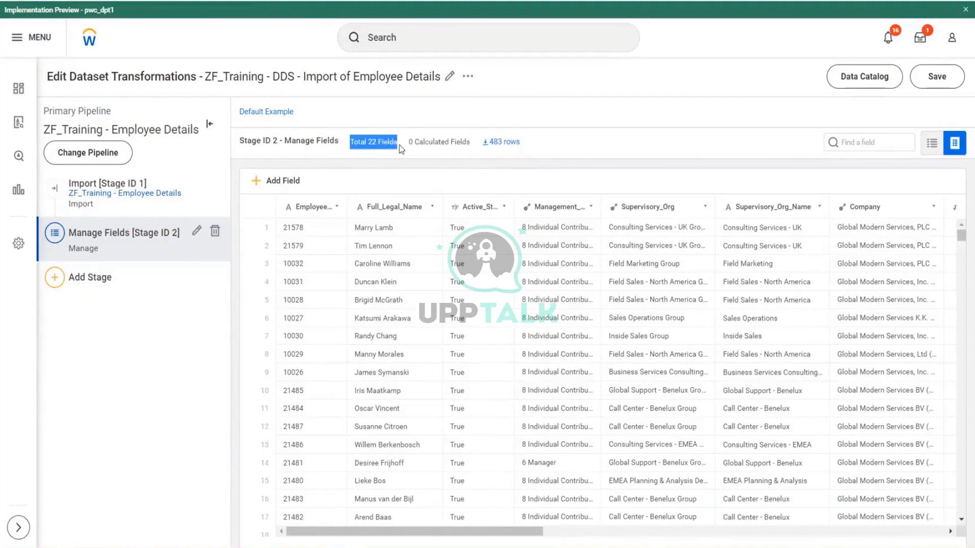
click(99, 189)
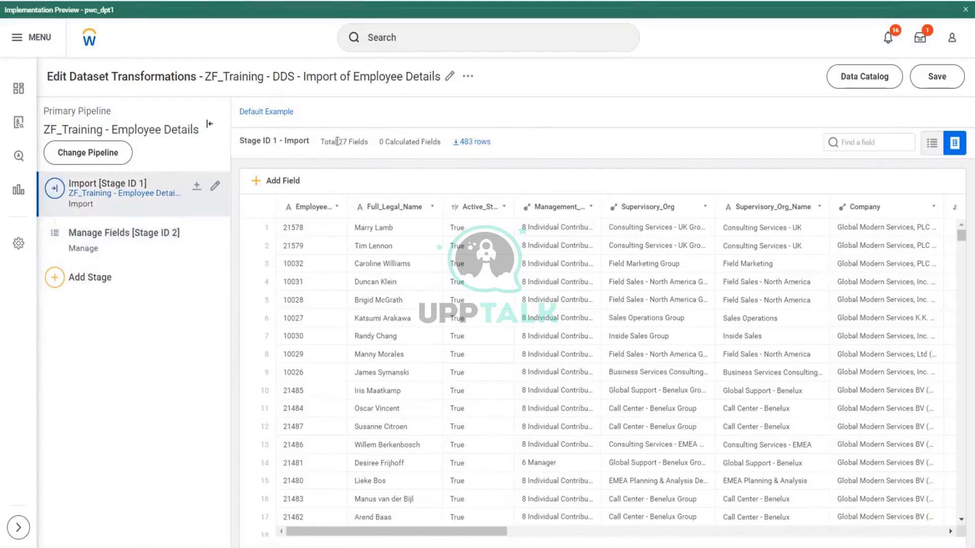
drag(345, 140, 439, 146)
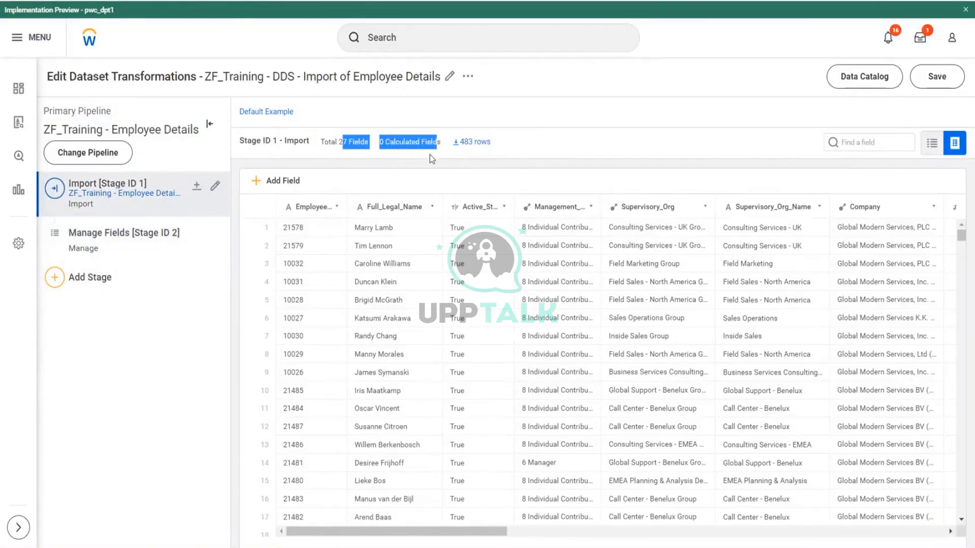
click(94, 233)
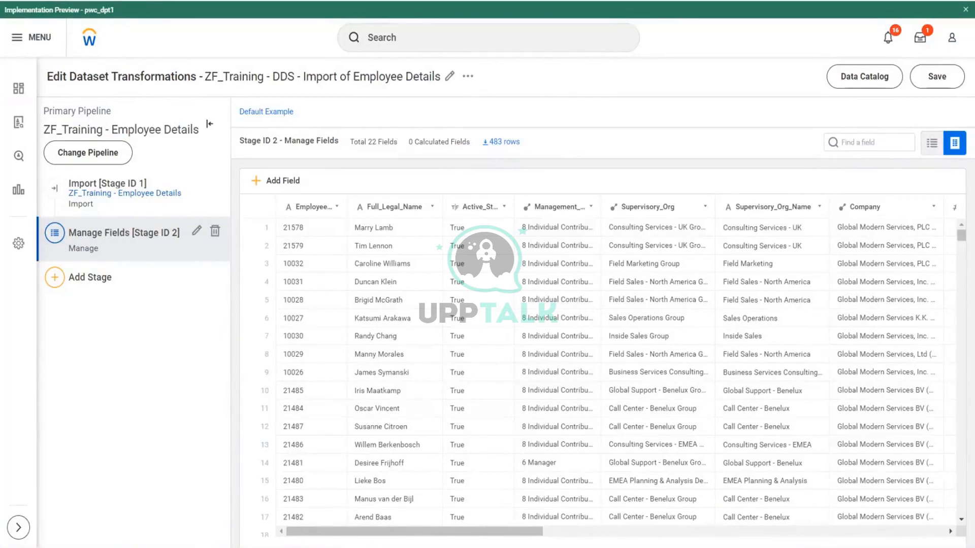
Rename the employee survey base dataset as ZF_Training - BDS - Employee Survey Details 1.
key(ctrl+shift+Tab)
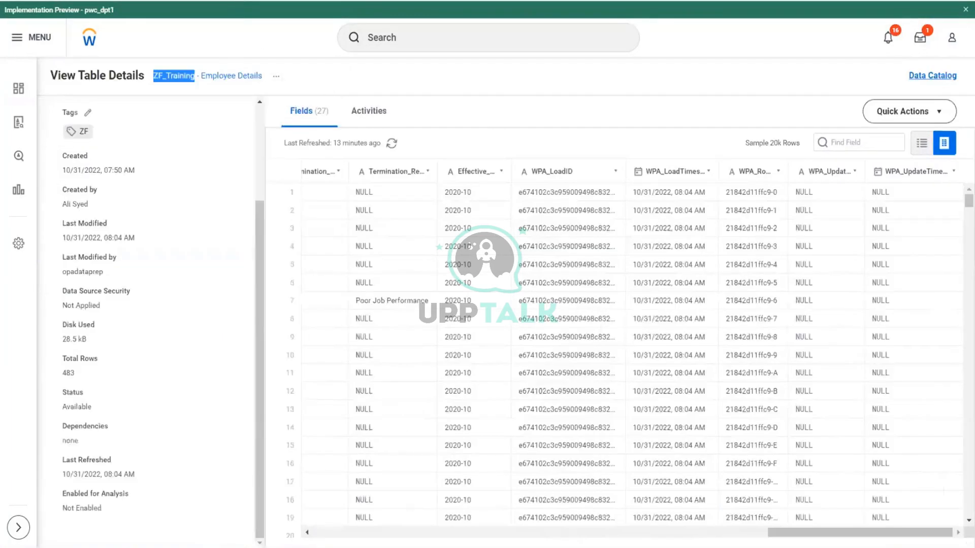
key(ctrl+Tab)
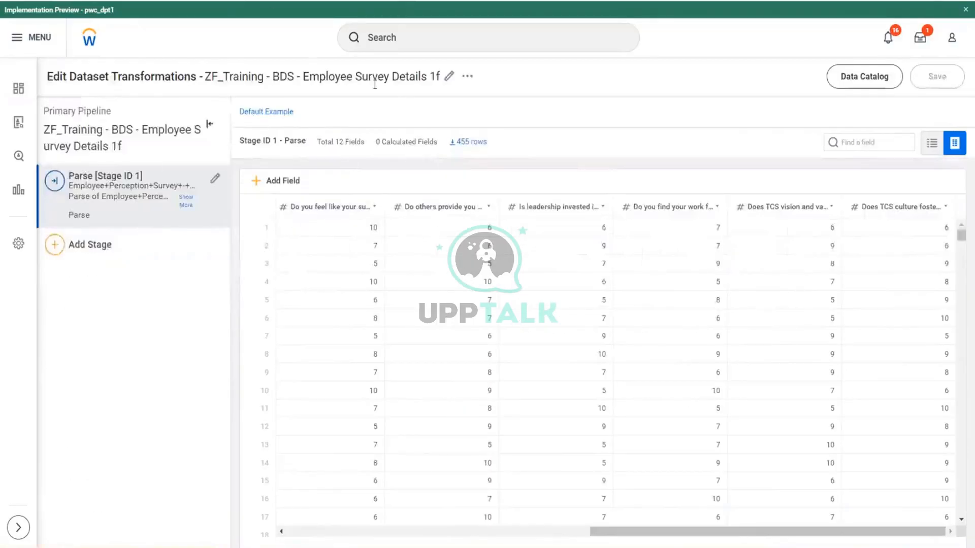
click(448, 77)
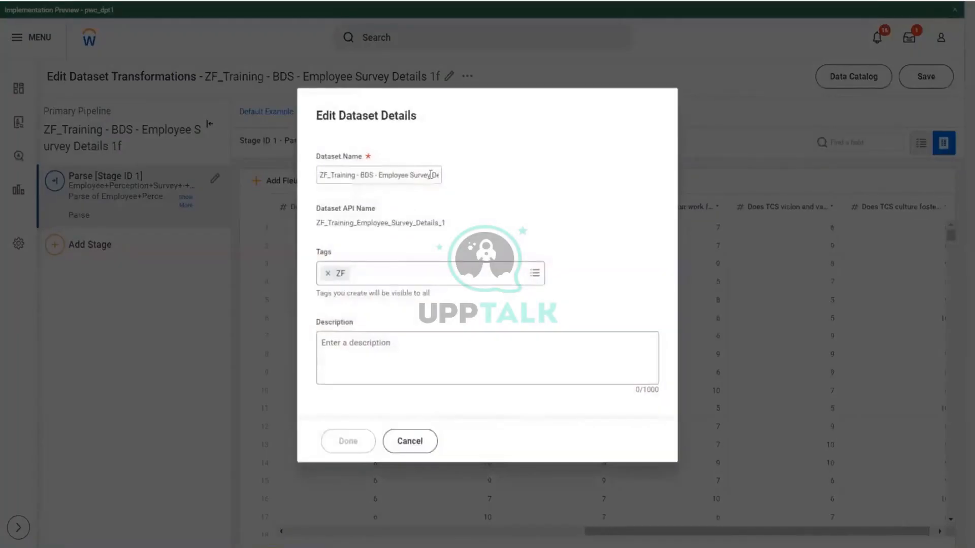
key(End)
key(BackSpace)
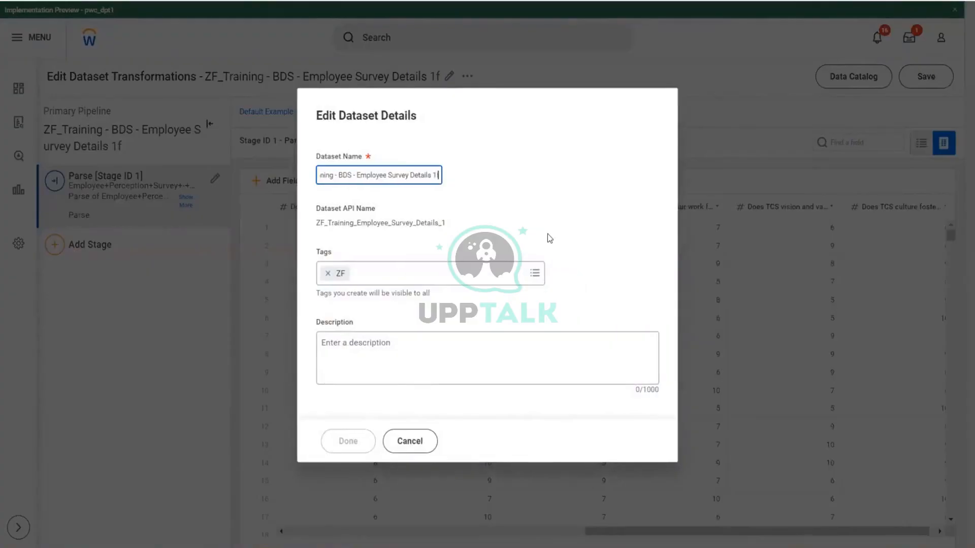
key(BackSpace)
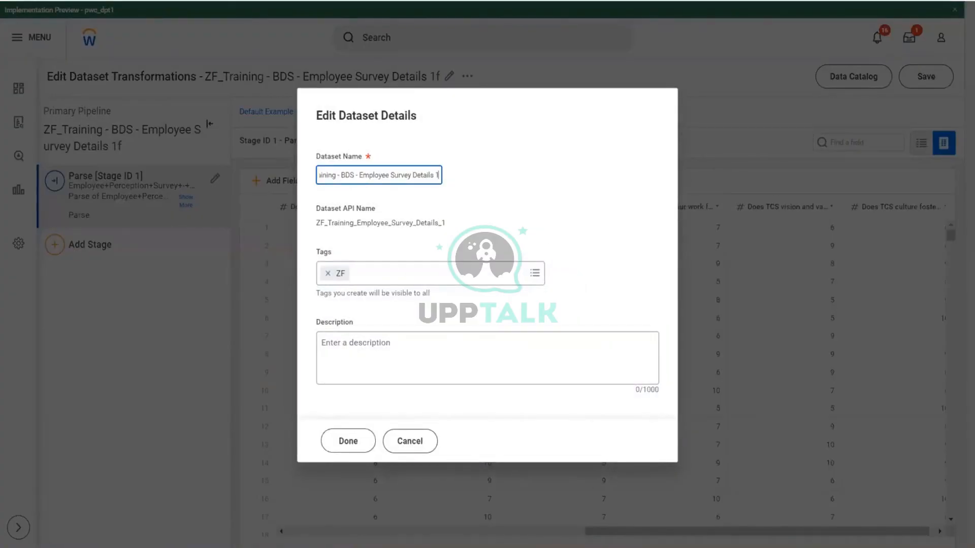
click(332, 441)
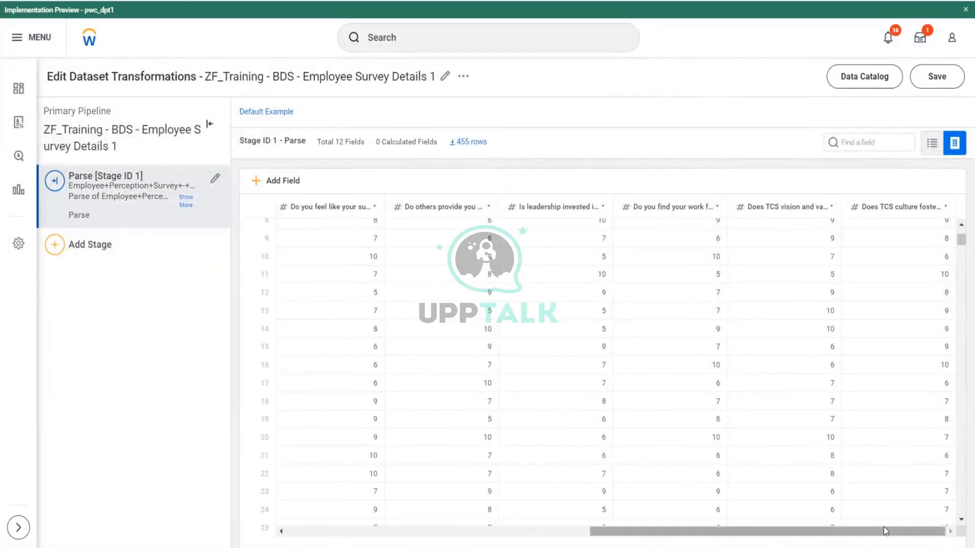
Compare the survey dataset's rows and name with the ZF_Training - Employee Survey Details table, inspecting the table's Year field.
scroll(385, 268, left, 10)
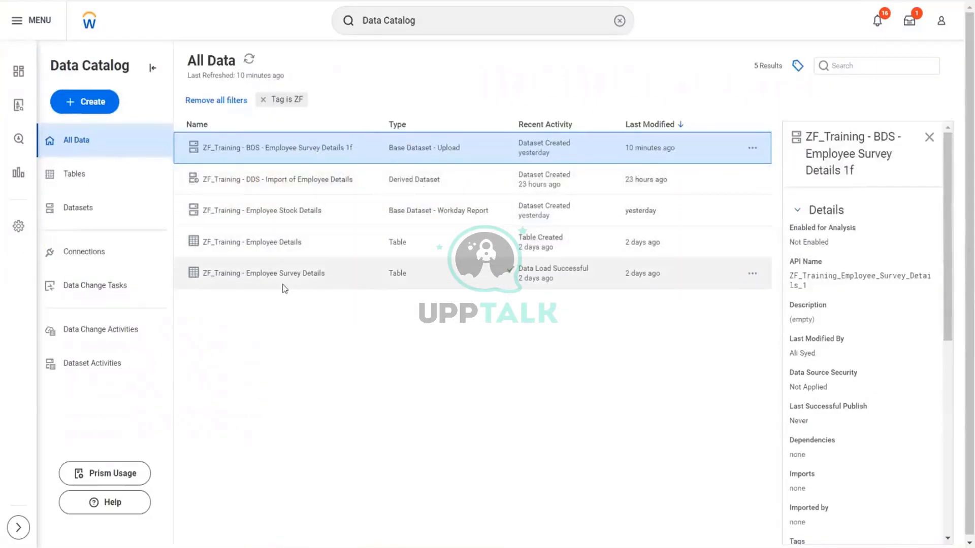
click(290, 268)
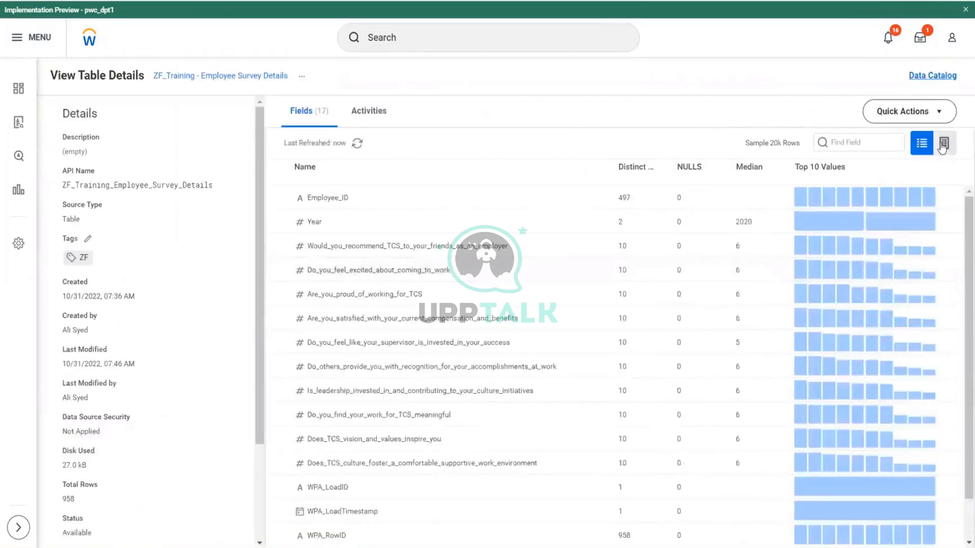
click(944, 145)
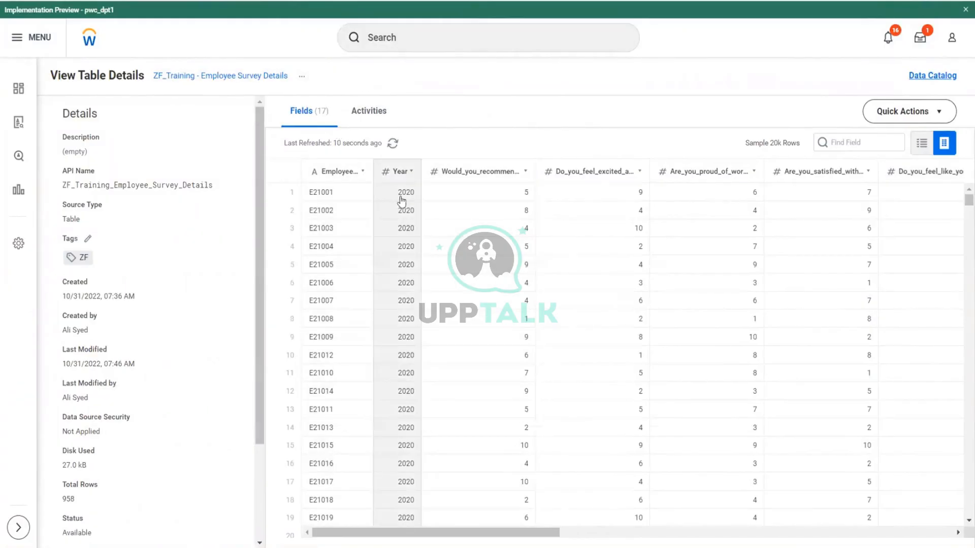
drag(398, 195, 417, 202)
click(408, 295)
scroll(381, 230, down, 5)
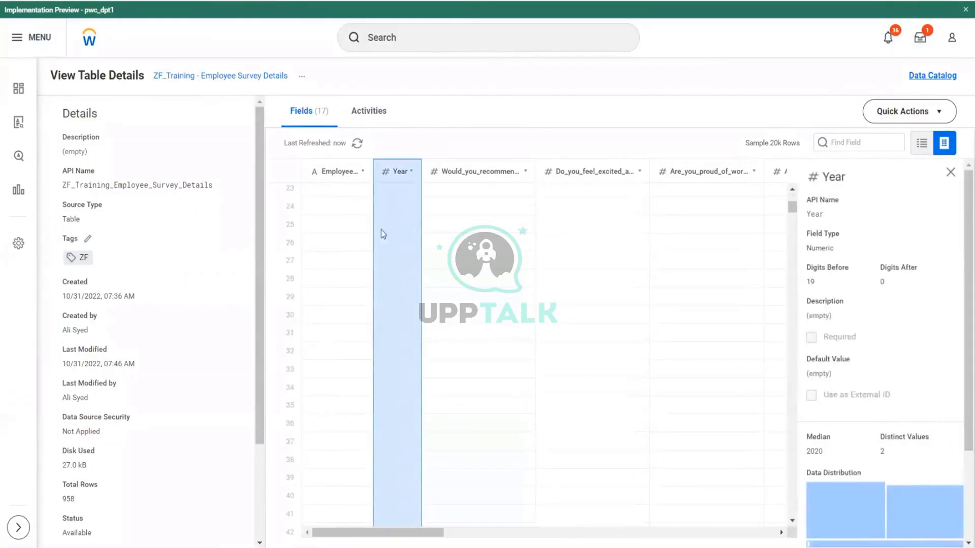
drag(293, 76, 172, 79)
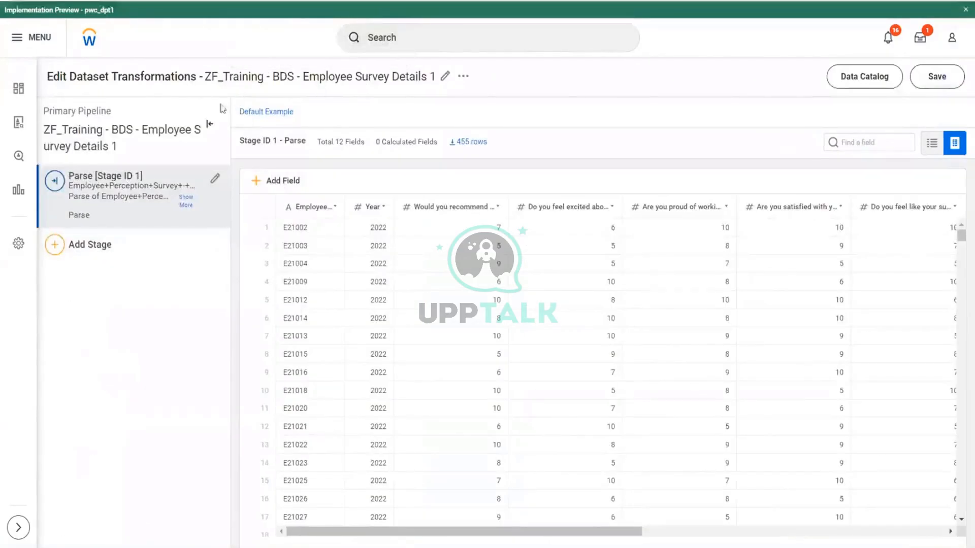
drag(263, 76, 294, 77)
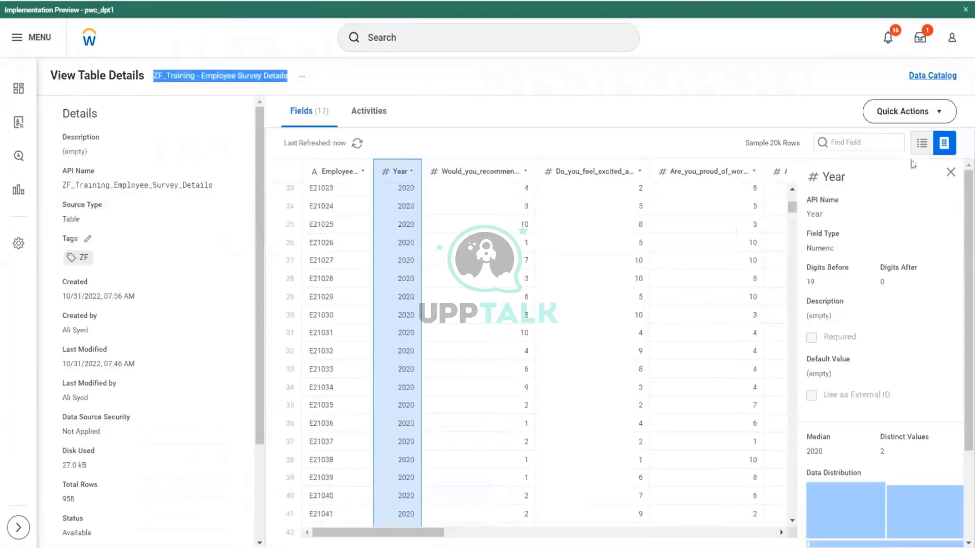
Open the ZF_Training - Employee Survey Details table's schema for editing and proceed to its naming details.
click(940, 118)
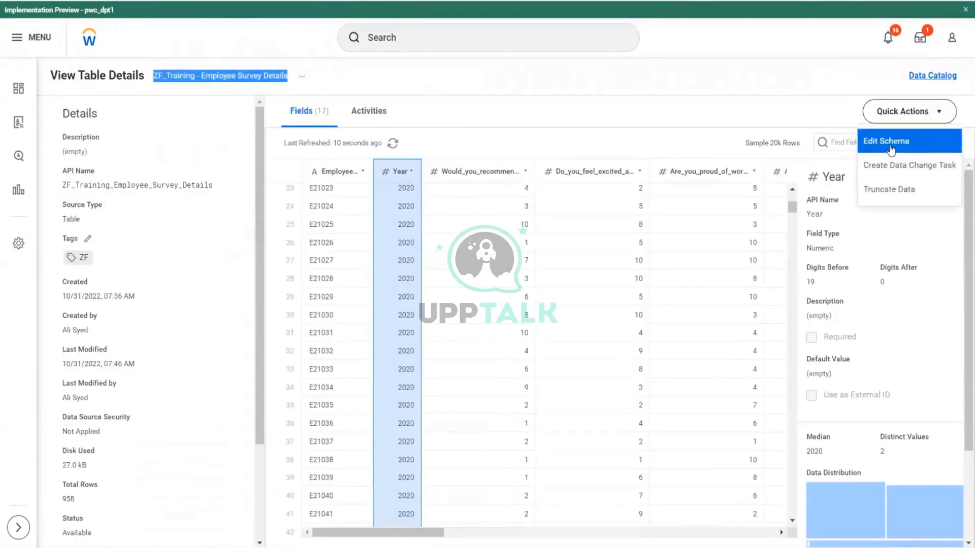
click(890, 142)
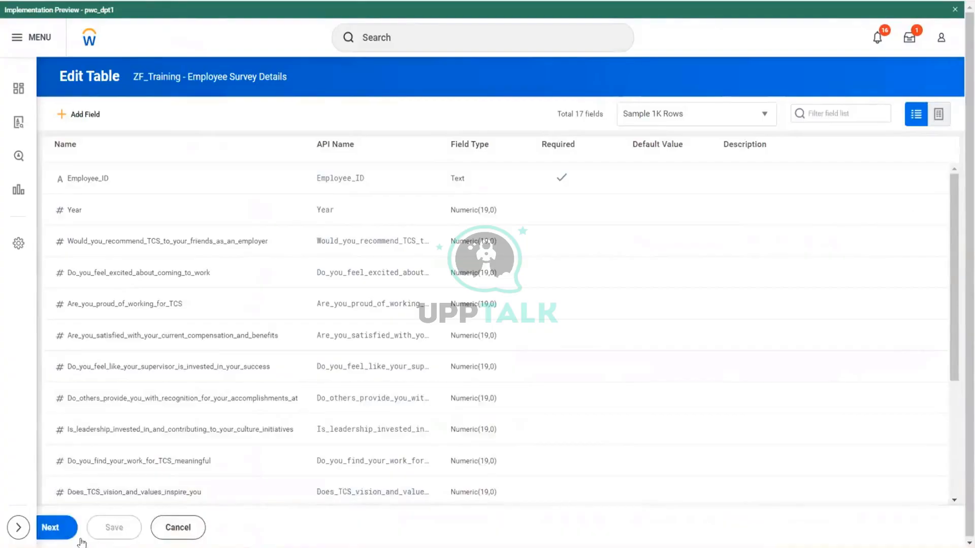
click(49, 528)
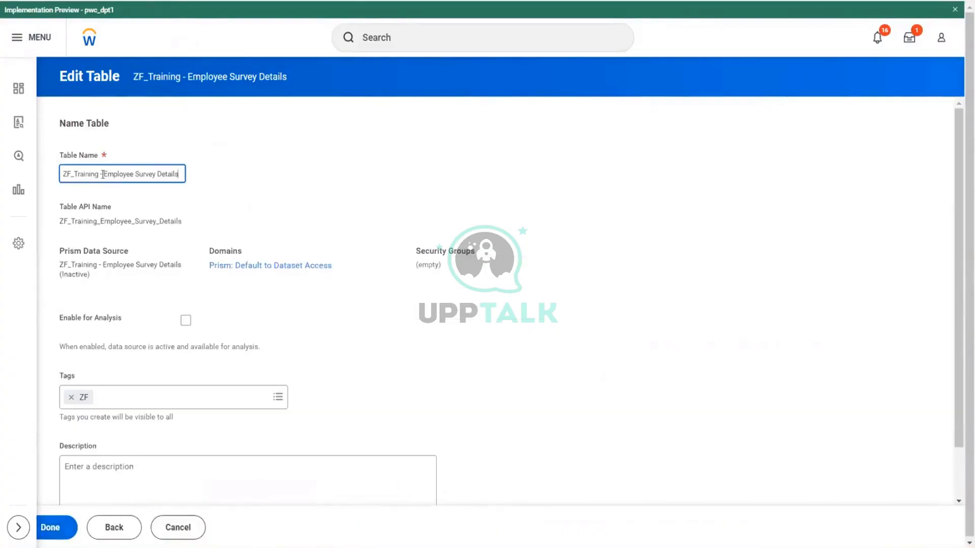
key(Down)
click(177, 211)
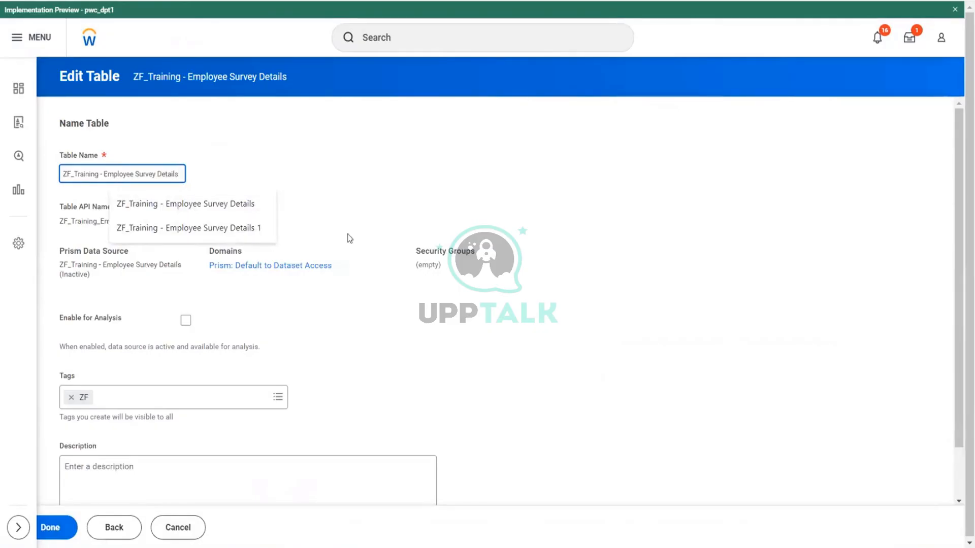
text(TBL)
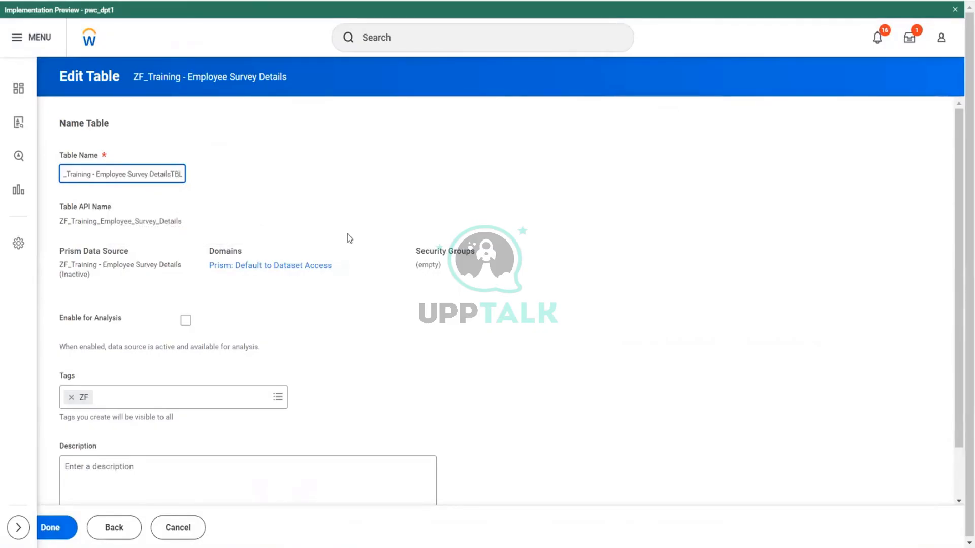
key(BackSpace)
key(BackSpace)
key(BackSpace)
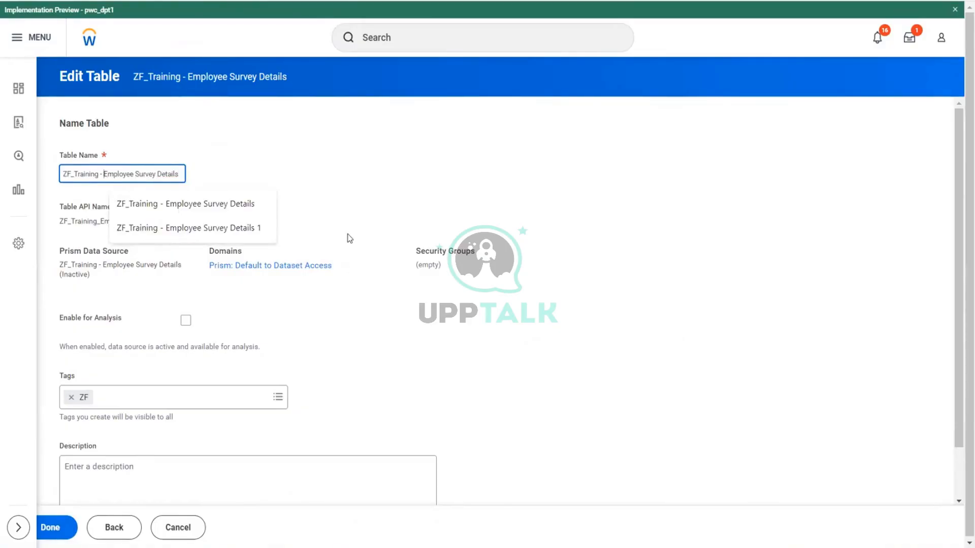
Rename the table as ZF_Training - TBL - Employee Survey Details and finish the table edit.
key(ctrl+Left)
key(ctrl+Left)
key(ctrl+Left)
text(TBL -)
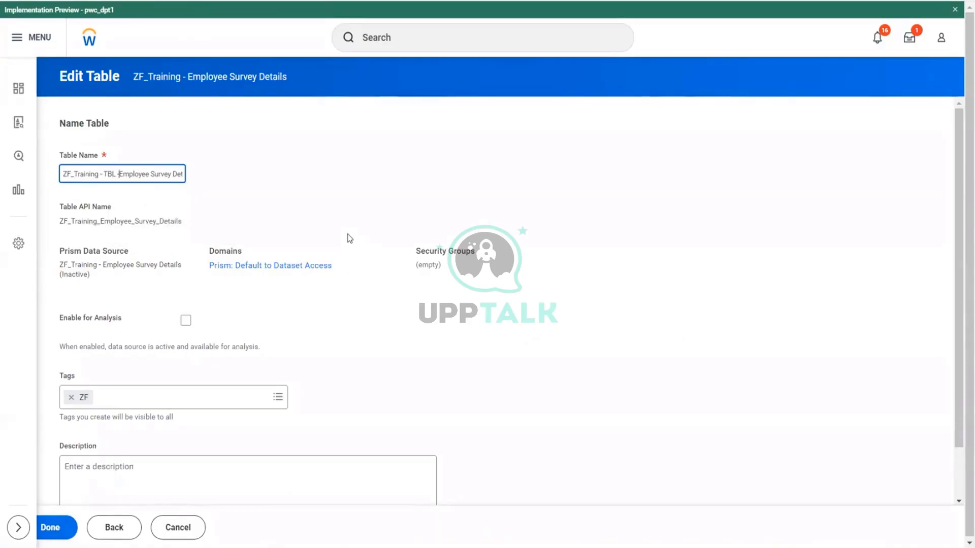
click(51, 527)
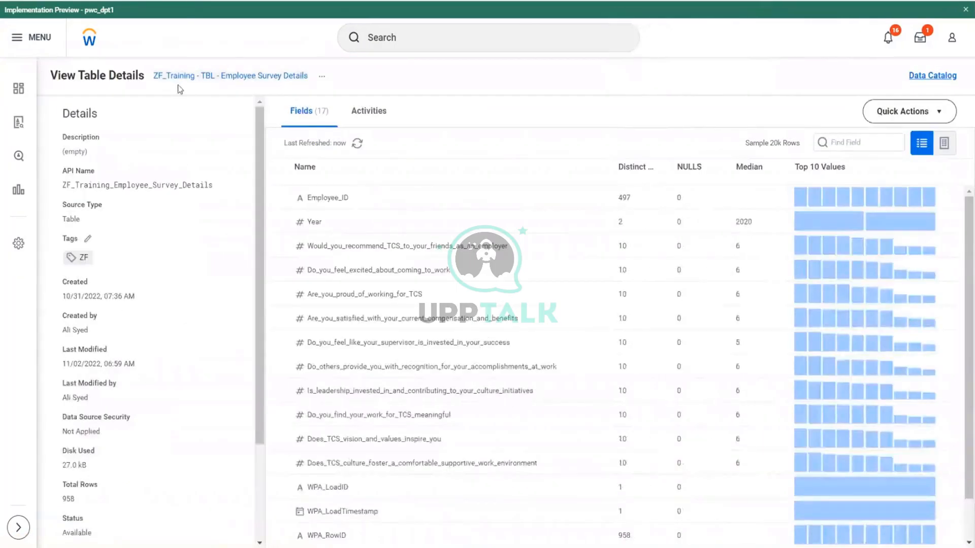
Examine the sample rows of the ZF_Training - TBL - Employee Survey Details table and dismiss the news pop-up.
click(943, 144)
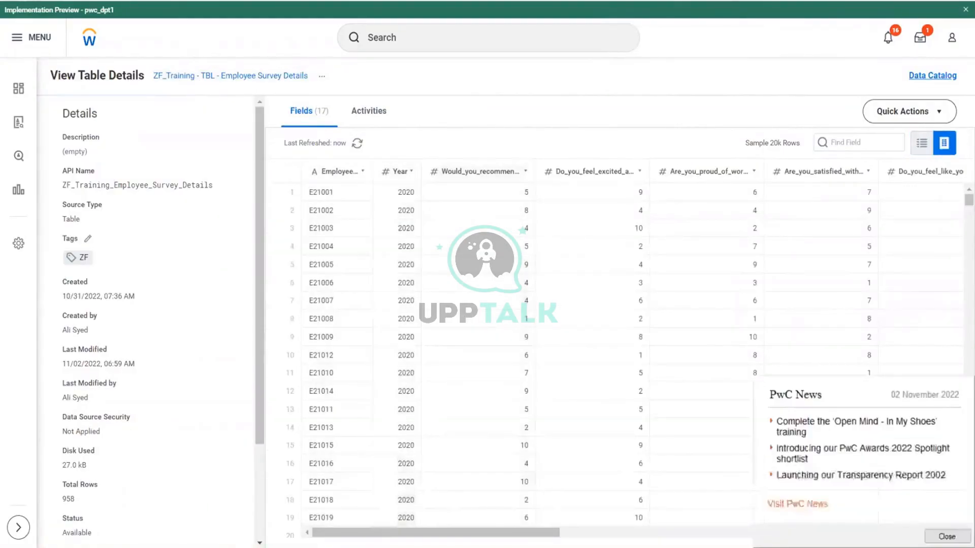
scroll(622, 333, down, 5)
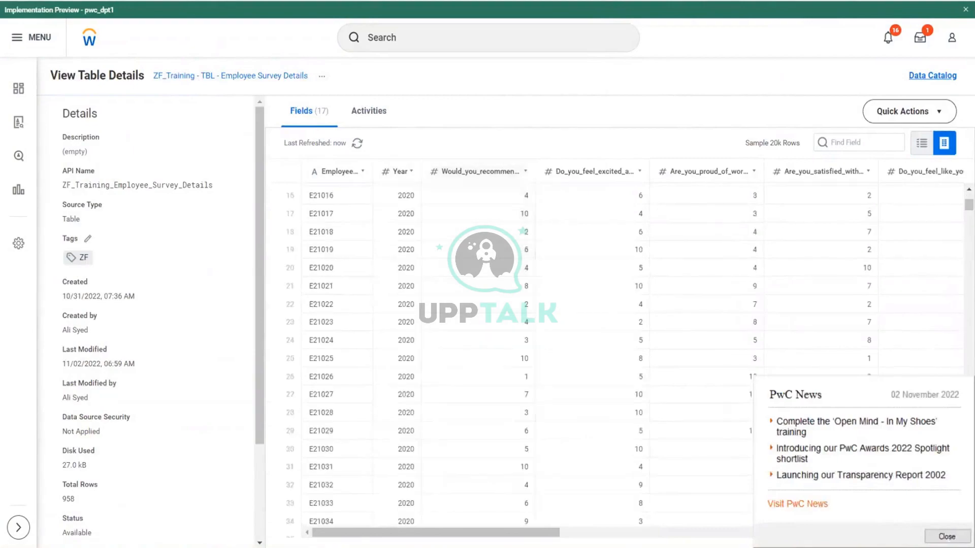
click(946, 534)
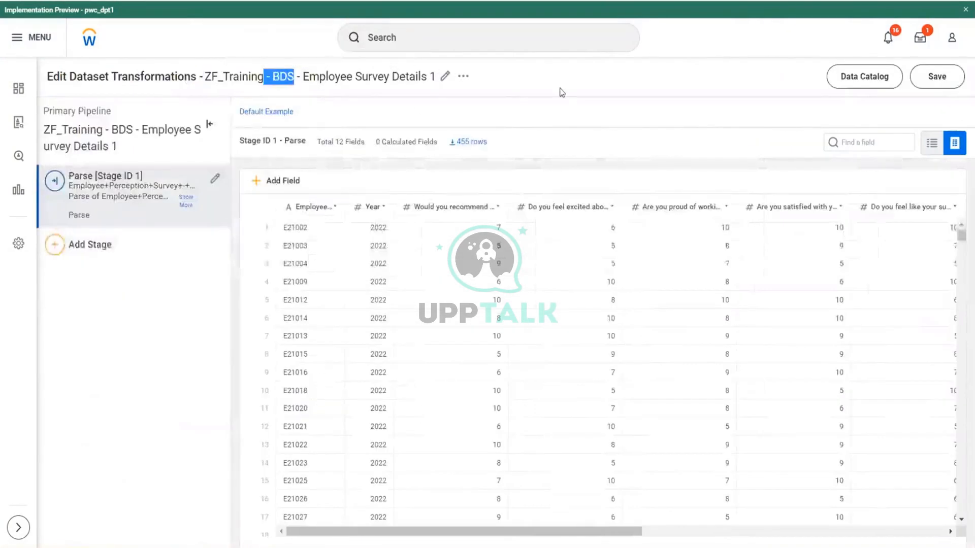
Save the ZF_Training - BDS - Employee Survey Details 1 dataset and check which stage types it offers.
click(561, 93)
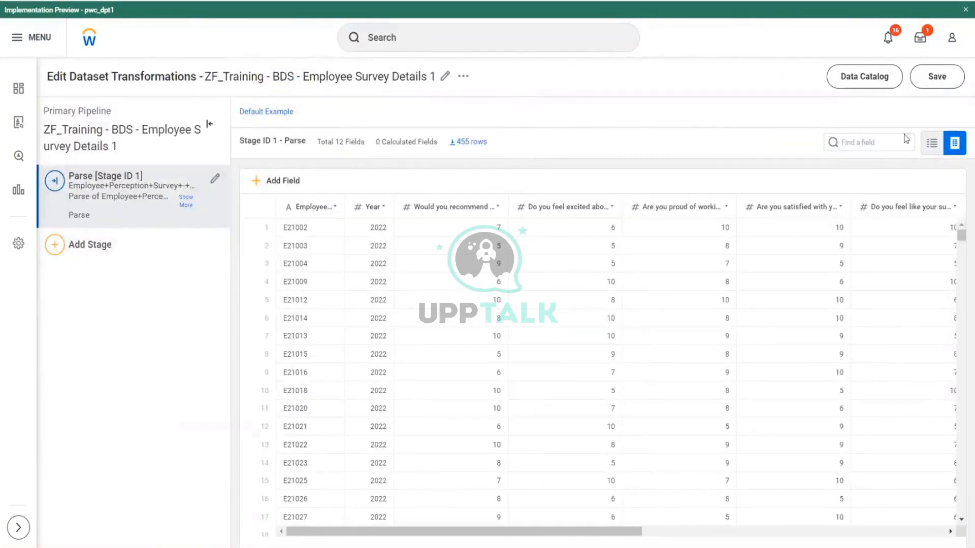
click(939, 77)
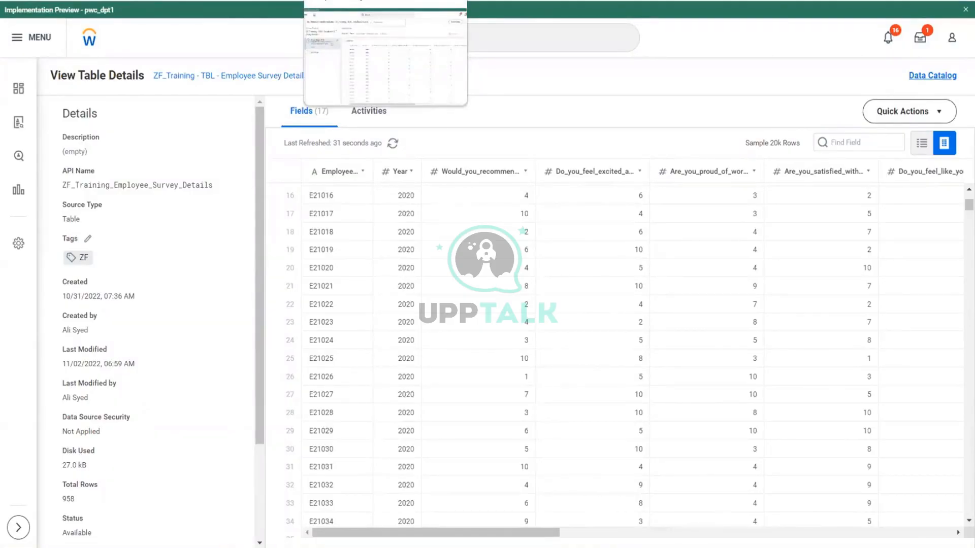
click(356, 1)
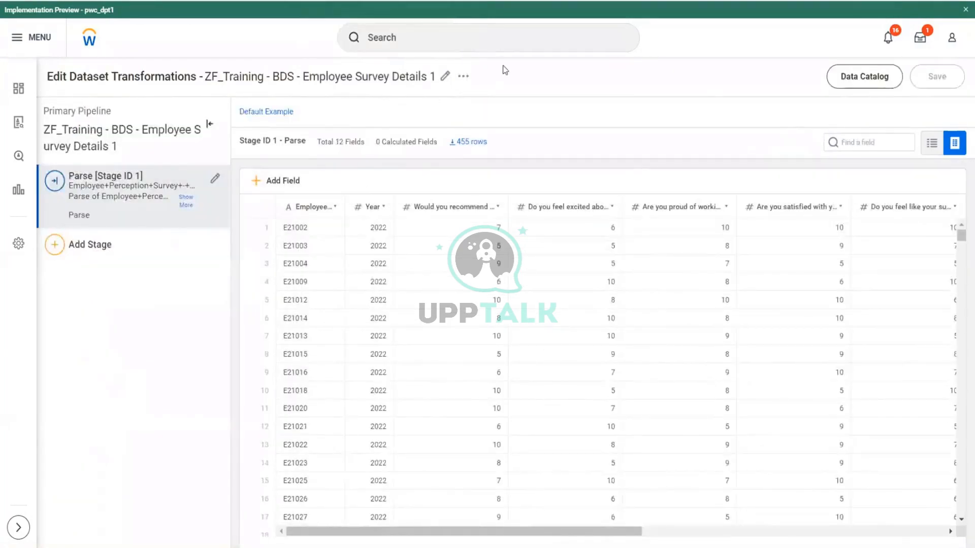
drag(438, 77, 236, 95)
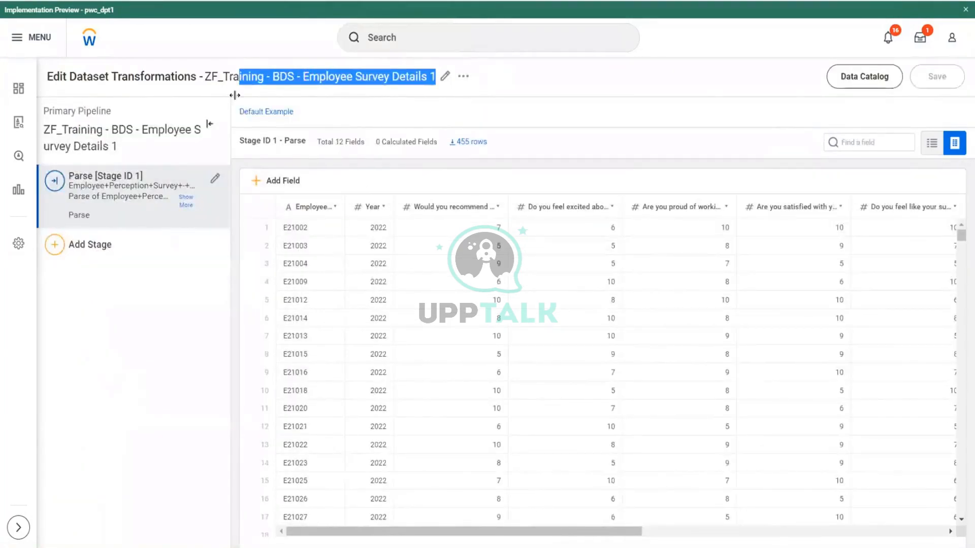
click(55, 255)
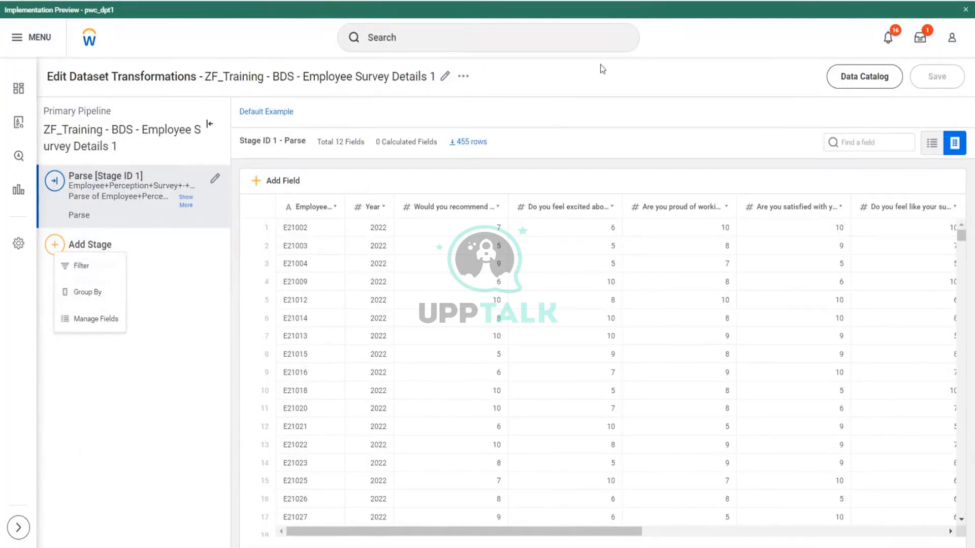
click(650, 69)
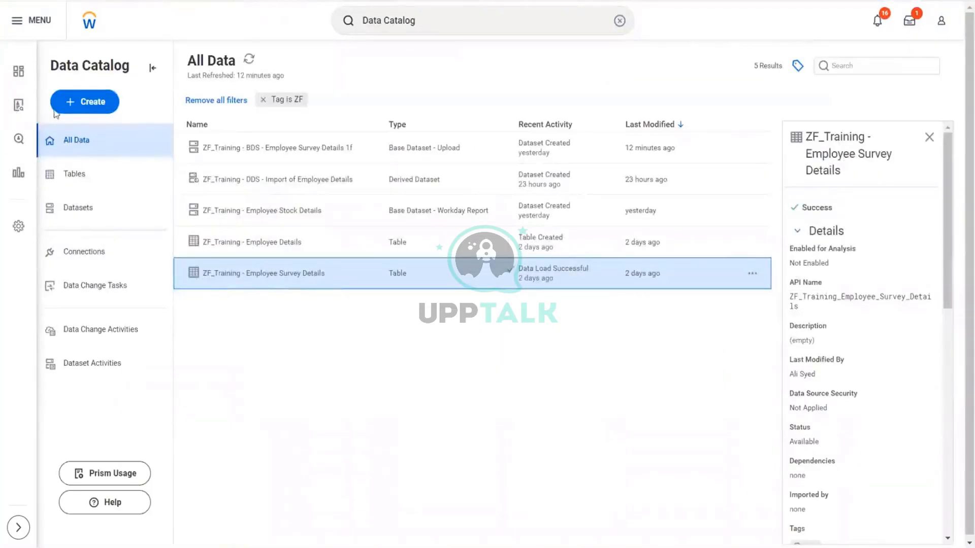
click(77, 106)
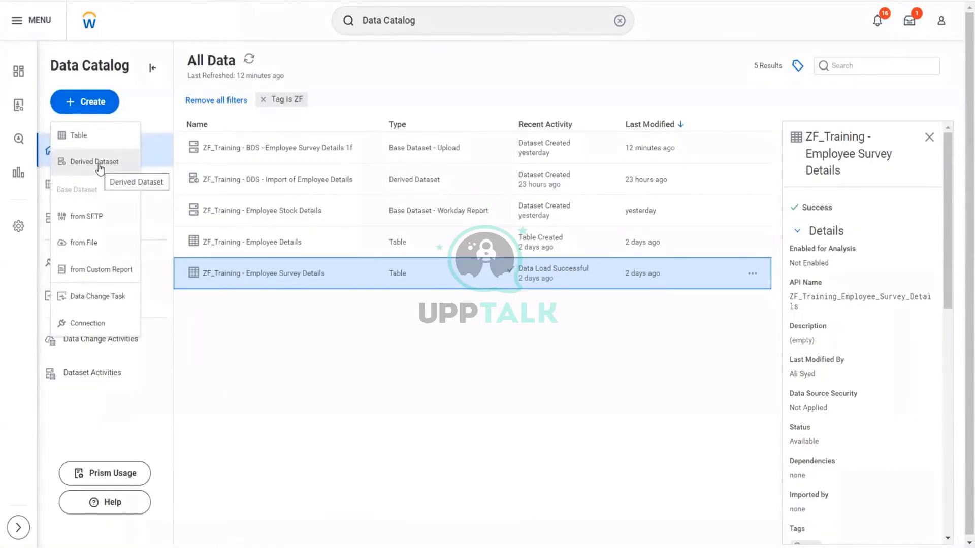
click(99, 170)
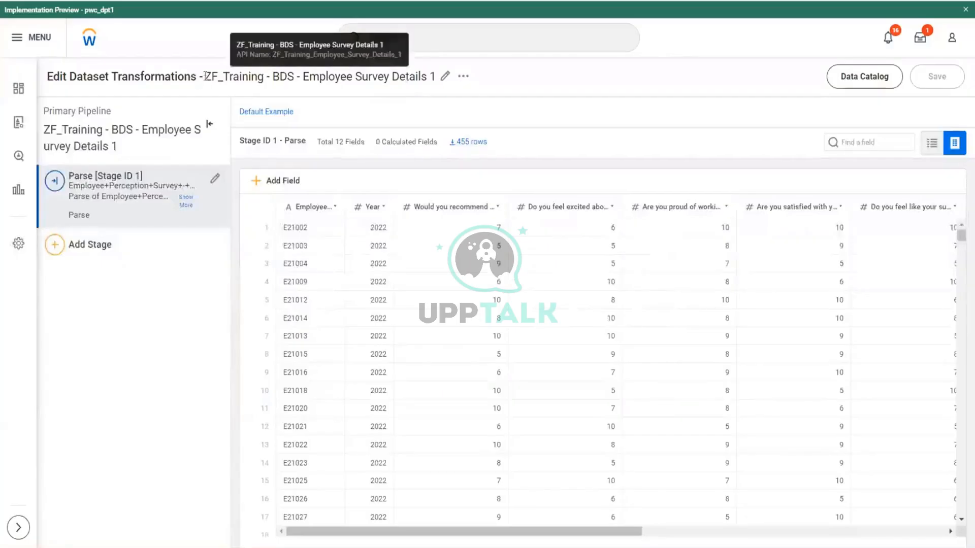
drag(204, 76, 432, 89)
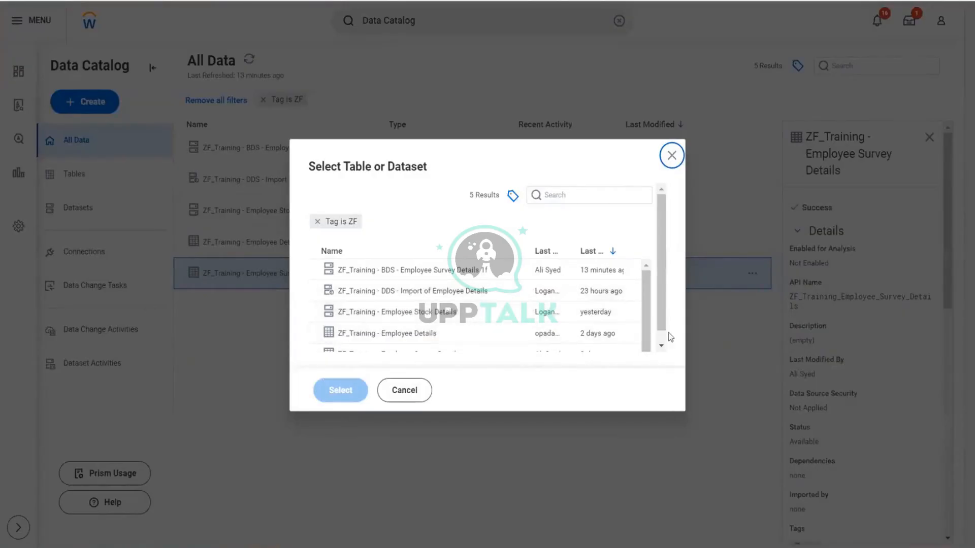
scroll(670, 338, down, 1)
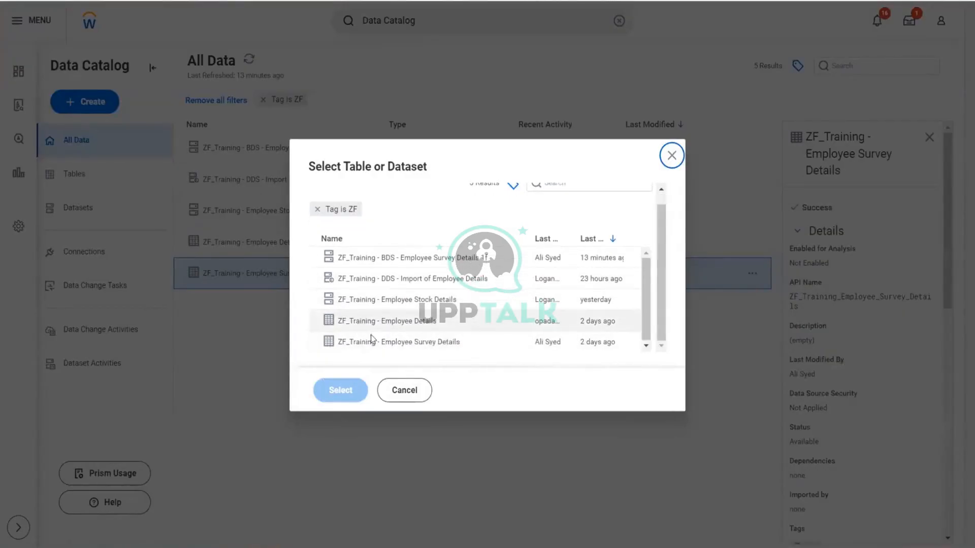
click(672, 155)
Refresh the data catalog and start a derived dataset based on the ZF_Training - TBL - Employee Survey Details table.
click(249, 59)
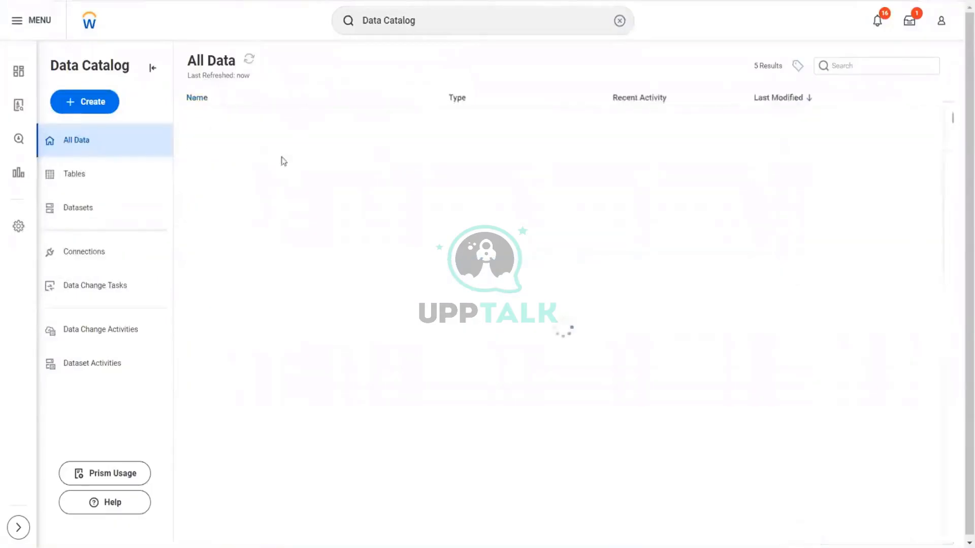
click(69, 106)
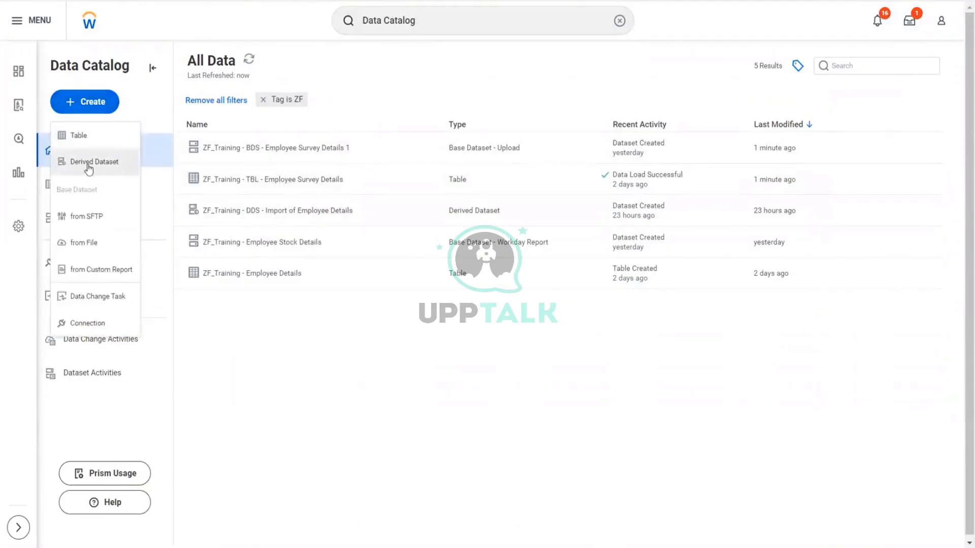
click(88, 163)
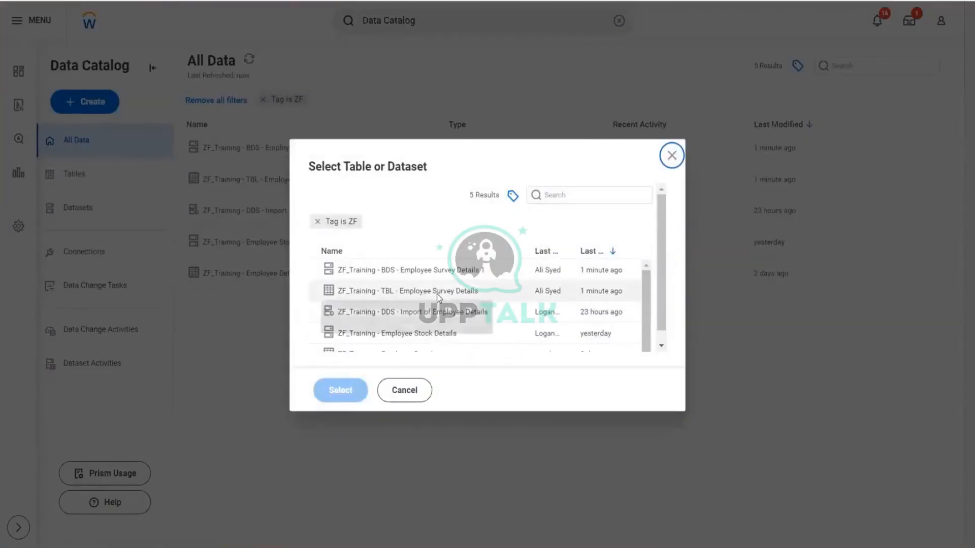
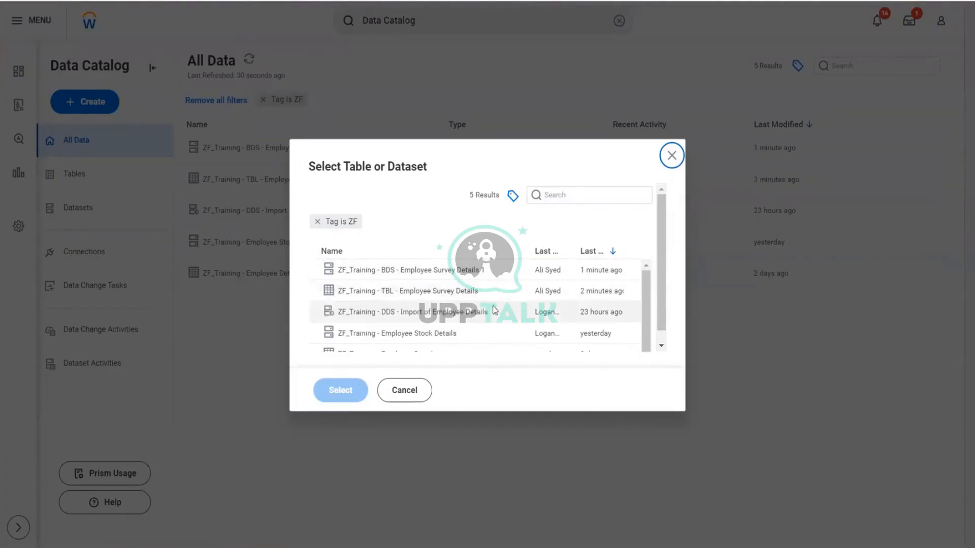
click(456, 292)
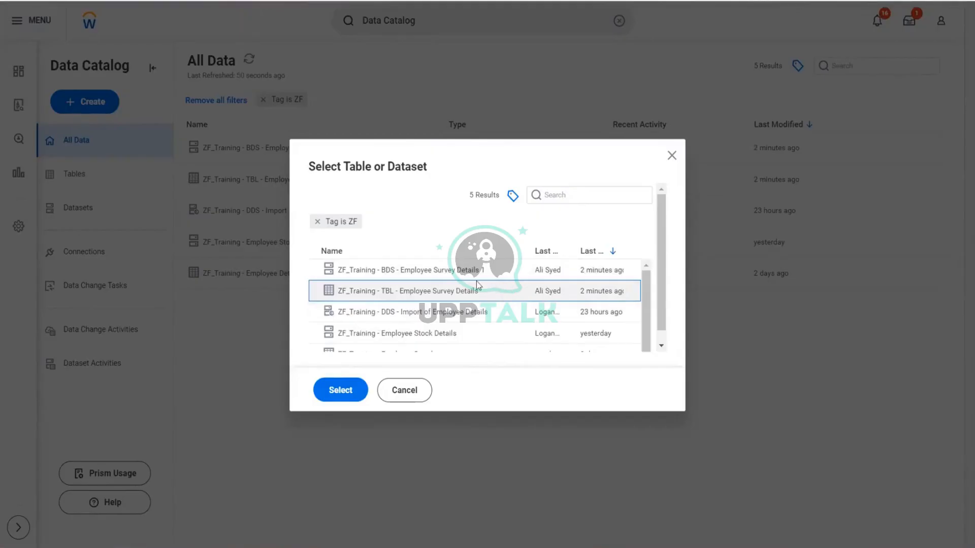
click(450, 273)
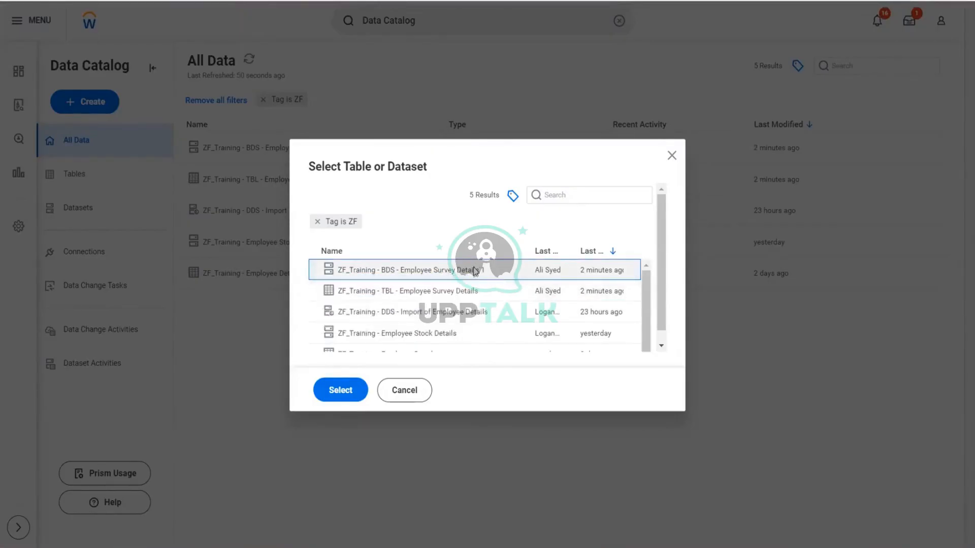
click(461, 293)
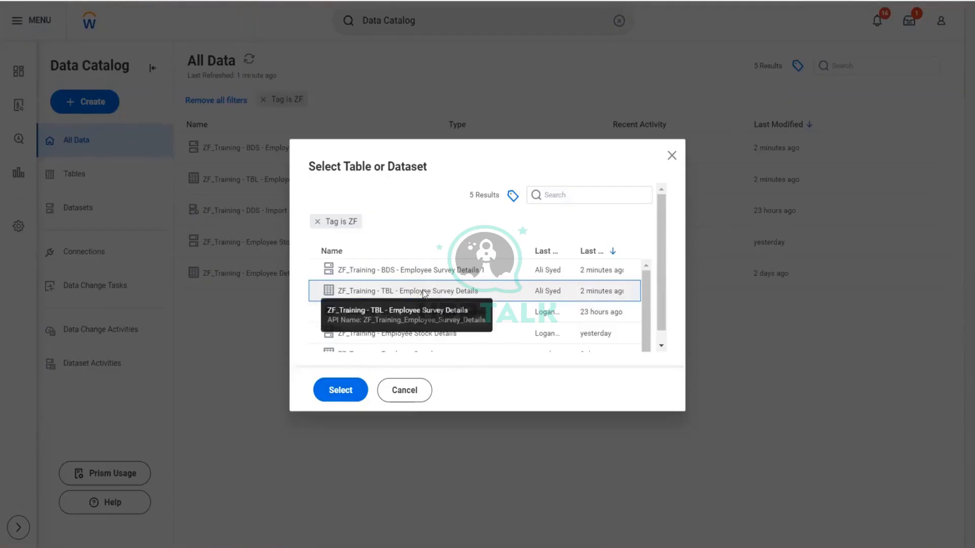
click(346, 396)
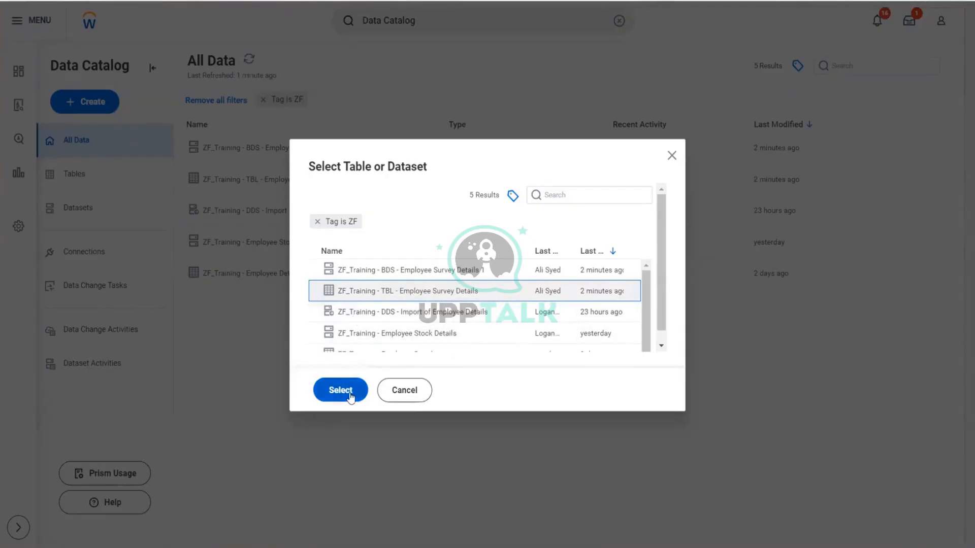
click(352, 396)
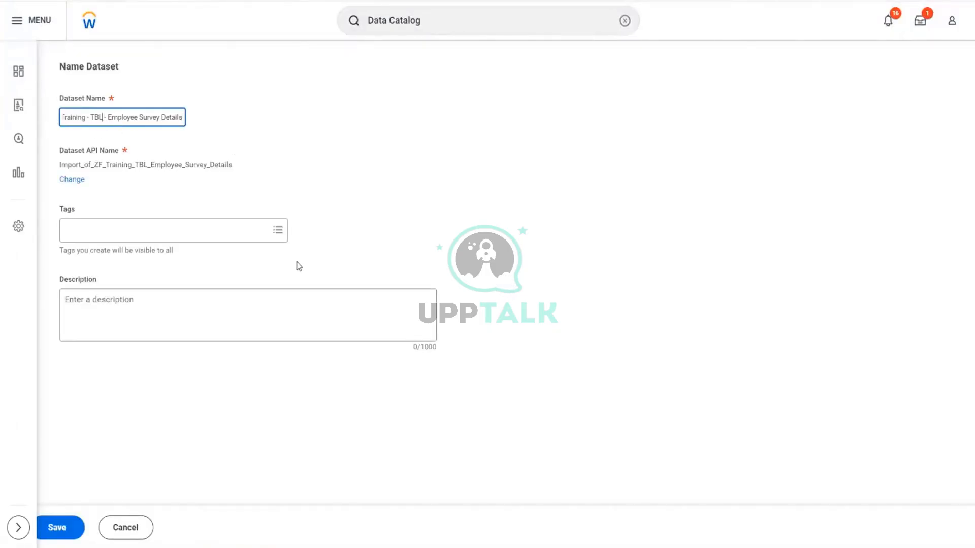
Remove the "Import of" prefix from the new derived dataset's name.
key(Left)
key(Left)
key(Left)
key(Left)
key(Left)
key(Left)
key(Left)
key(Left)
key(Left)
key(Left)
key(Left)
key(Left)
key(Left)
key(Left)
key(Left)
key(Left)
key(Left)
key(Left)
key(Left)
key(Left)
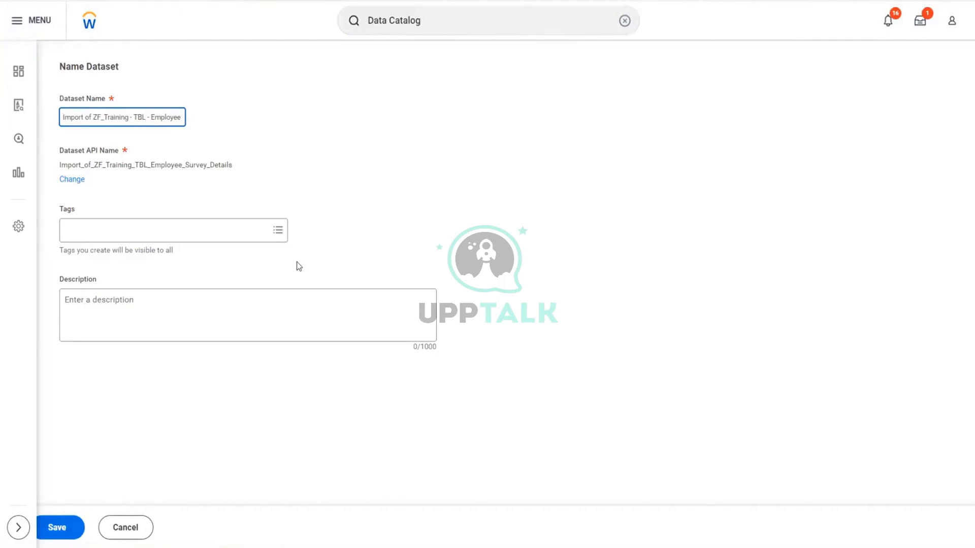
key(shift+Right)
key(shift+Right)
key(shift+Right)
key(shift+Right)
key(shift+Right)
key(shift+Right)
key(shift+Right)
key(shift+Right)
key(shift+Right)
key(shift+Right)
key(BackSpace)
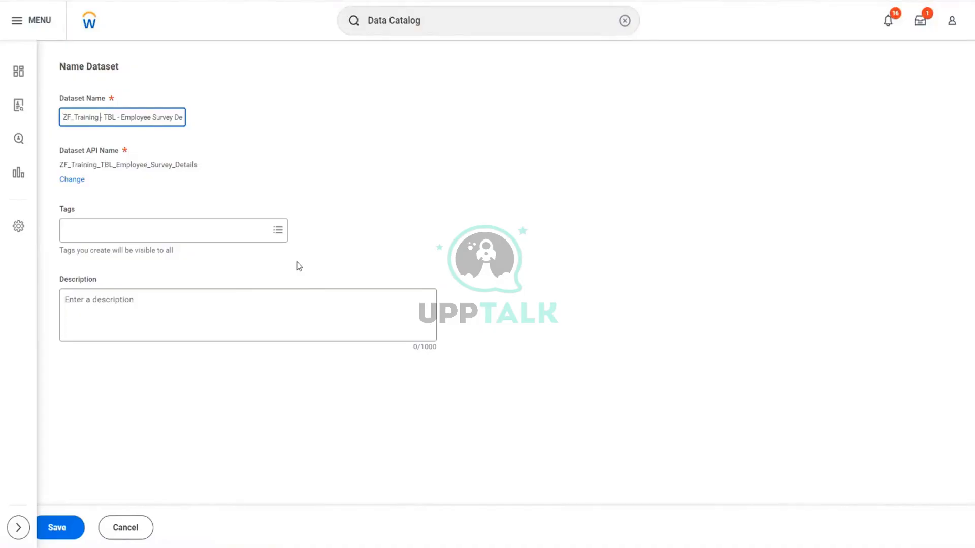
Replace TBL with DDS in the dataset name and insert Import before Employee Survey Details.
key(Delete)
key(Delete)
key(Delete)
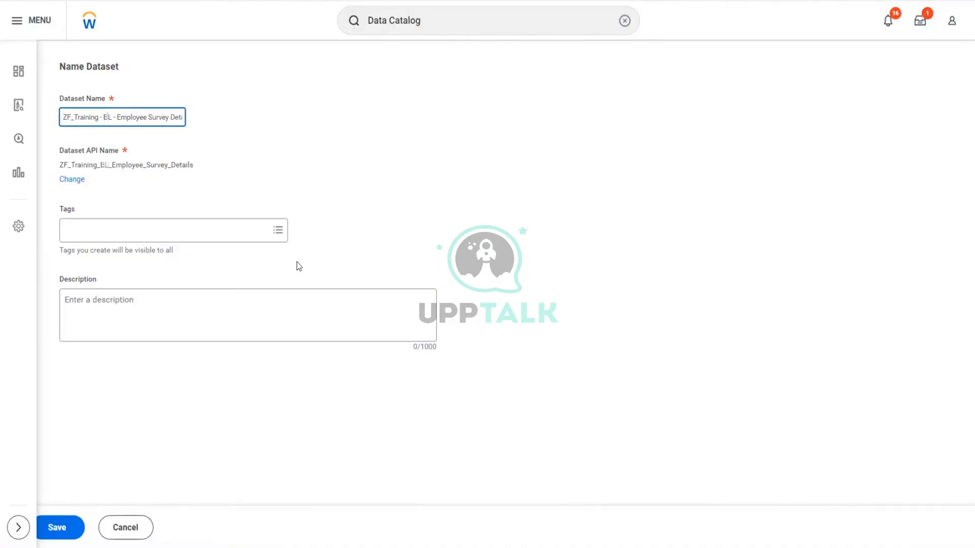
text(DDS)
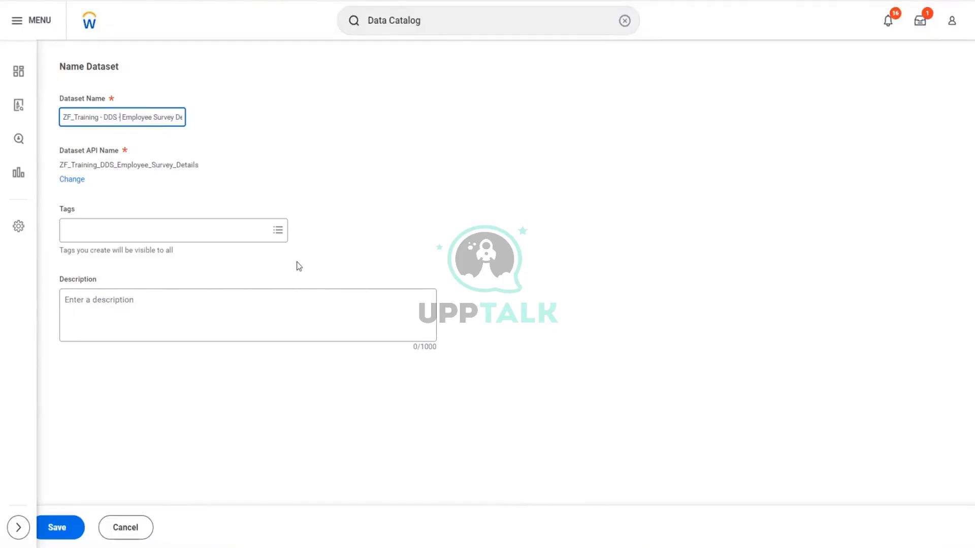
key(Right)
text(Import)
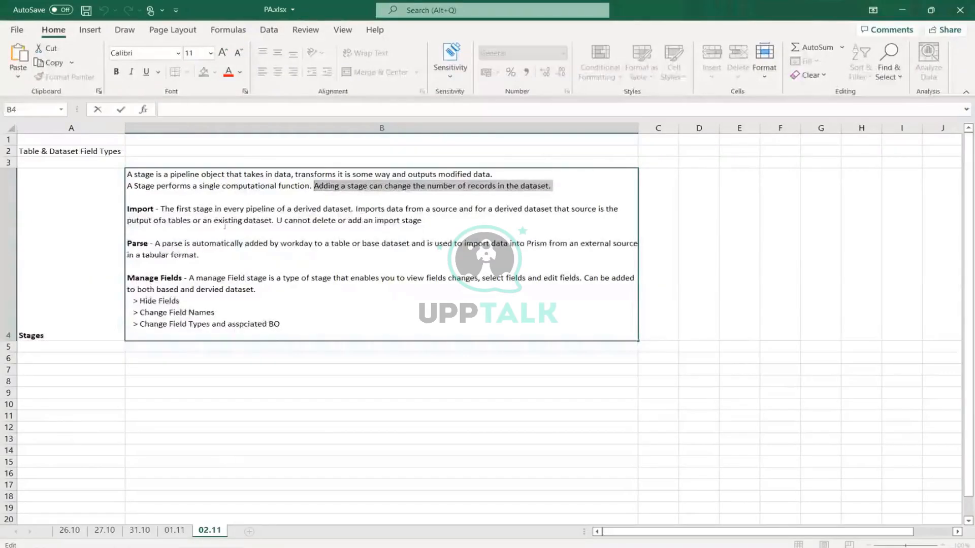
Switch to PA.xlsx in Excel and review the Import and Parse stage definitions in the Stages notes.
click(269, 254)
drag(185, 244, 263, 242)
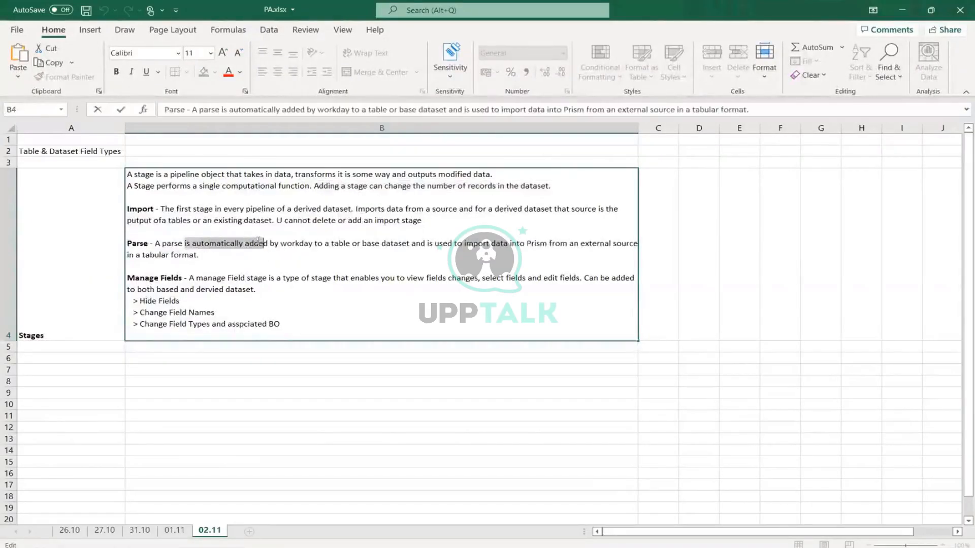
drag(194, 209, 237, 209)
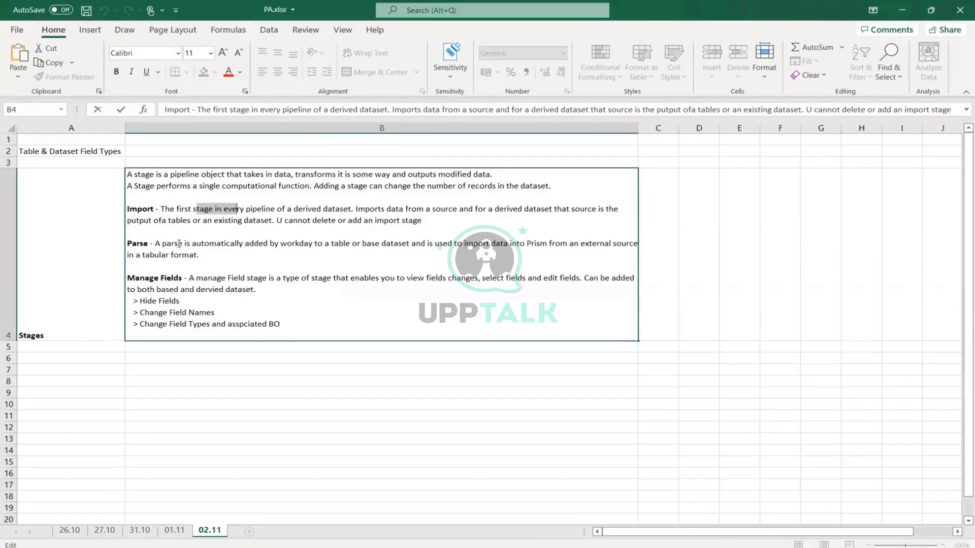
drag(187, 245, 200, 255)
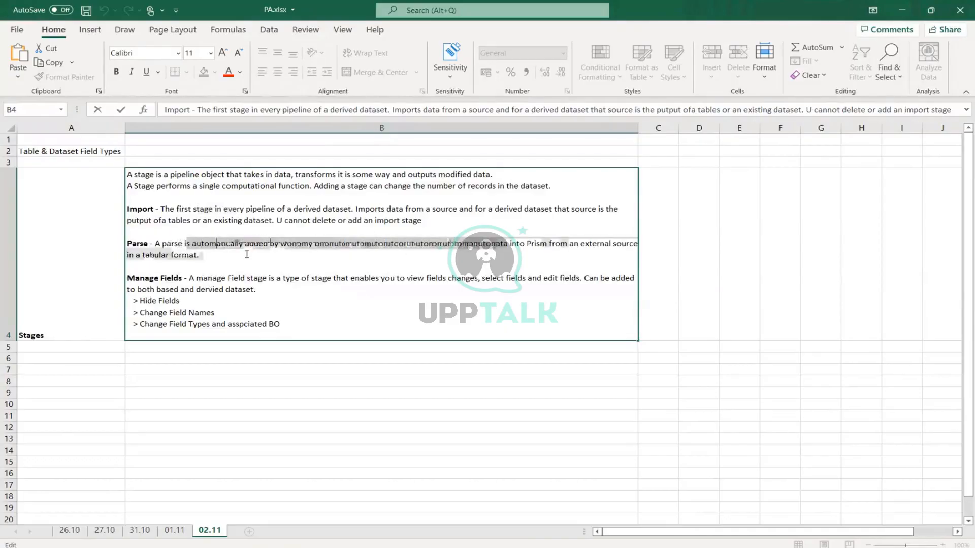
drag(176, 209, 205, 210)
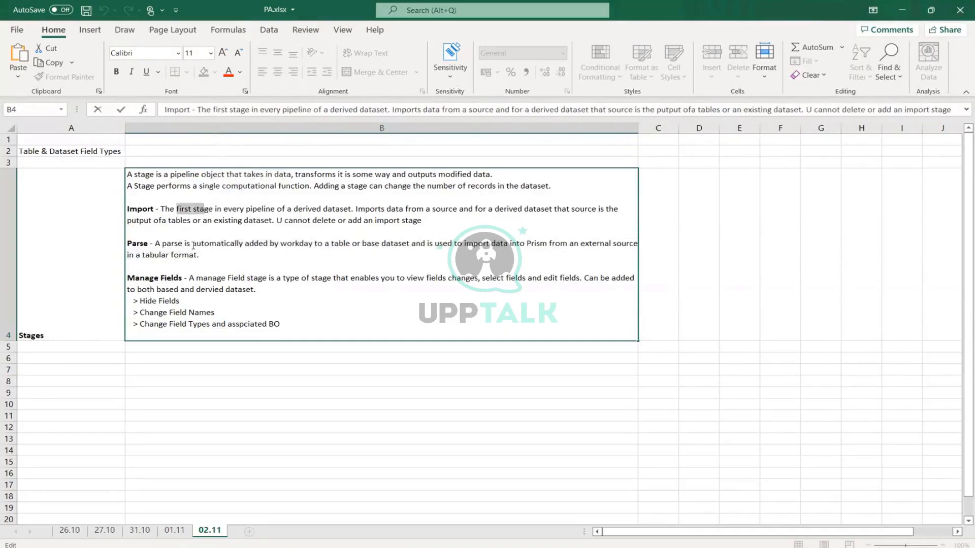
drag(192, 244, 199, 255)
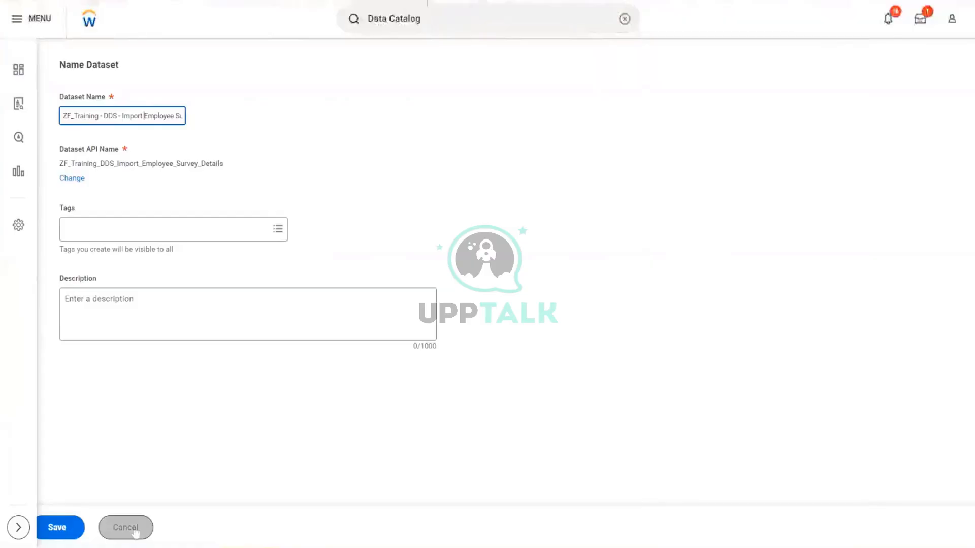
Return to Workday, discard the unsaved derived dataset and start creating a new derived dataset.
click(134, 530)
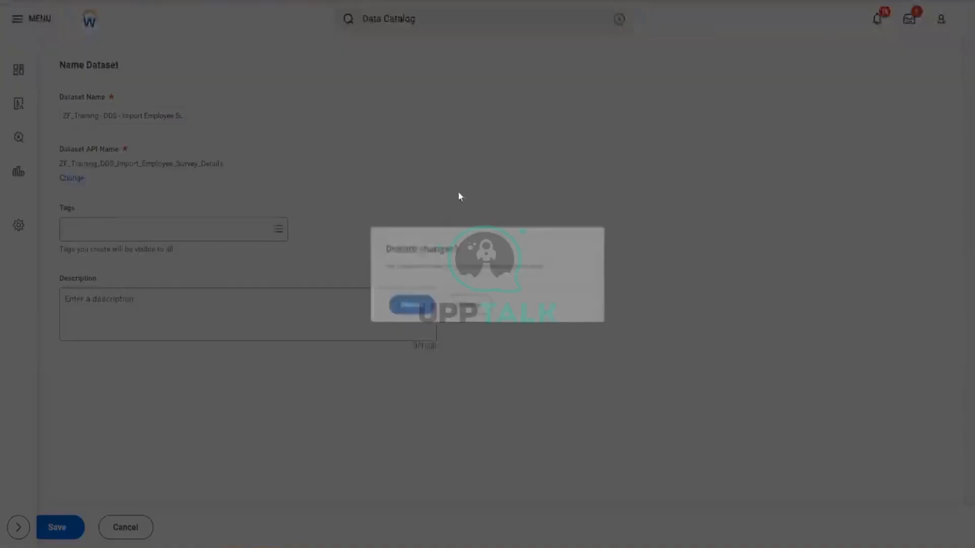
click(402, 312)
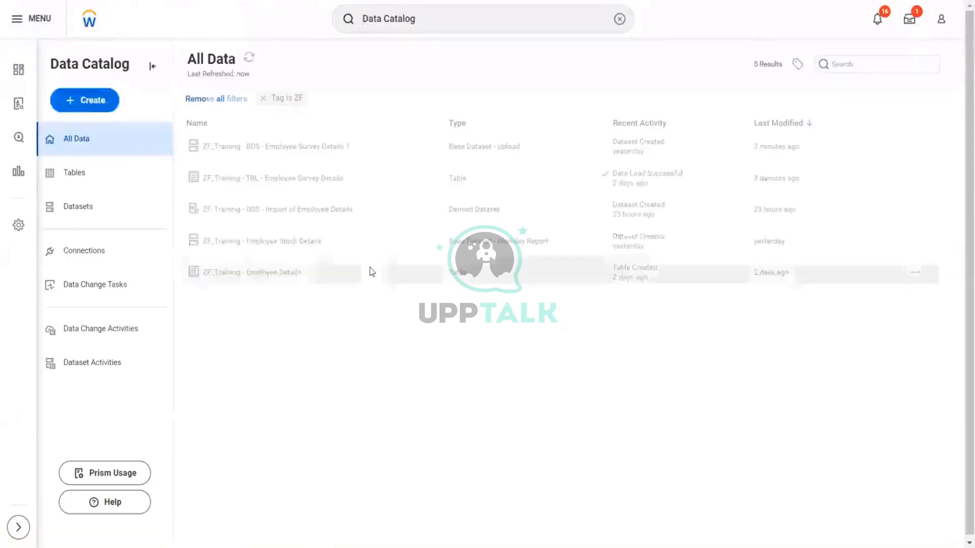
click(70, 104)
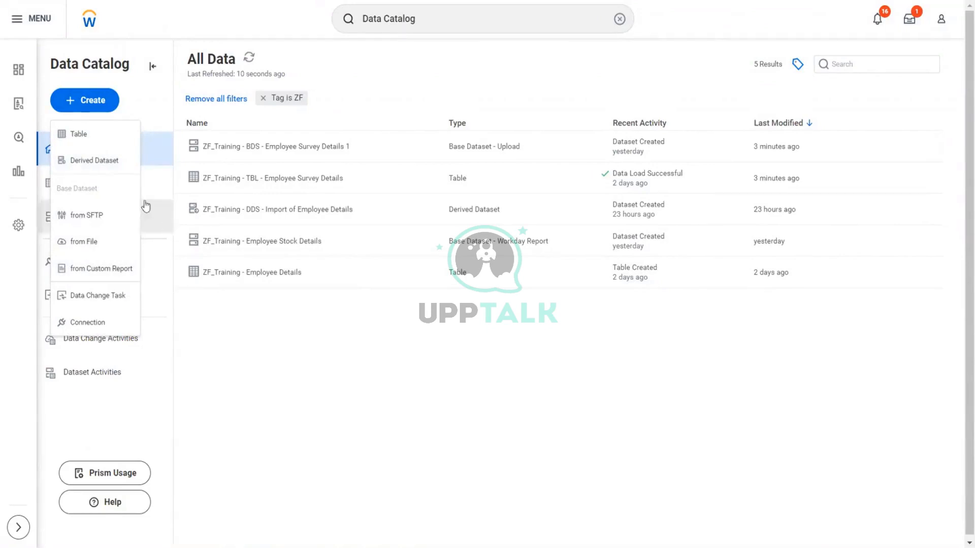
click(88, 163)
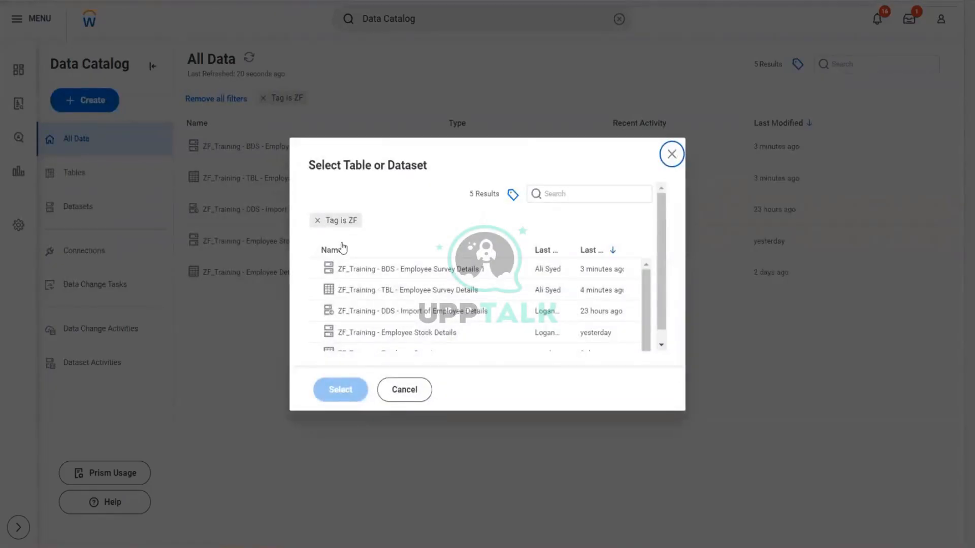
Switch to PA.xlsx in Excel and review the Create Derived Dataset note on the 01.11 sheet for allowed source types.
key(alt+Tab)
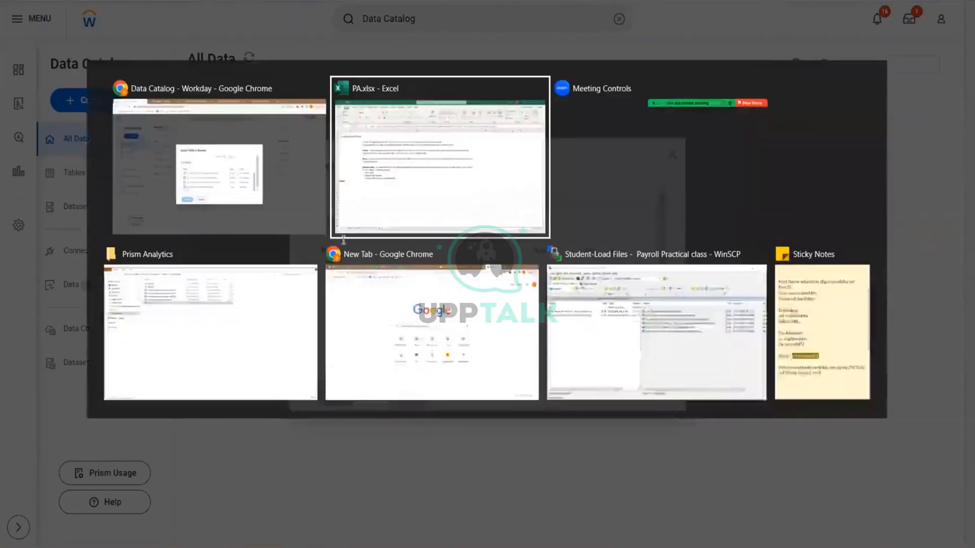
click(188, 531)
click(183, 531)
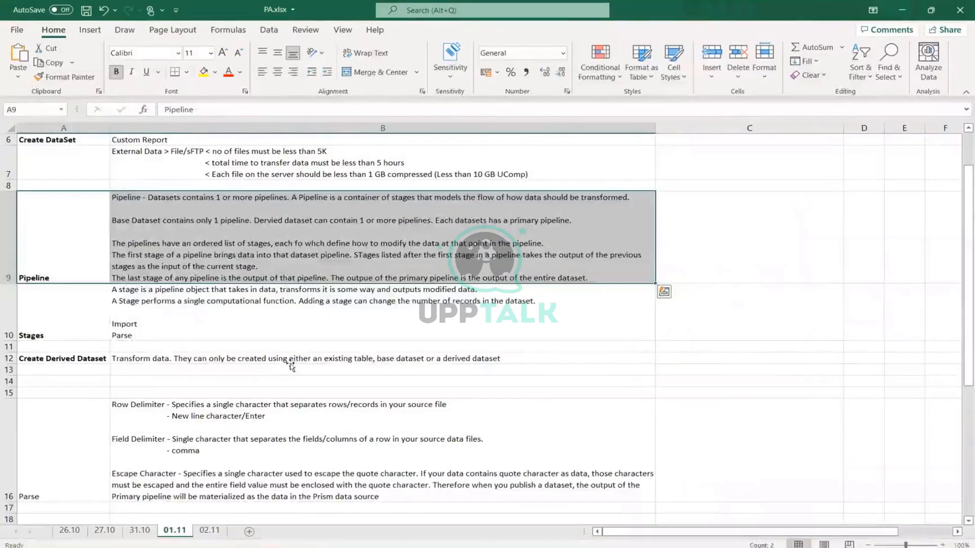
click(330, 359)
double_click(331, 359)
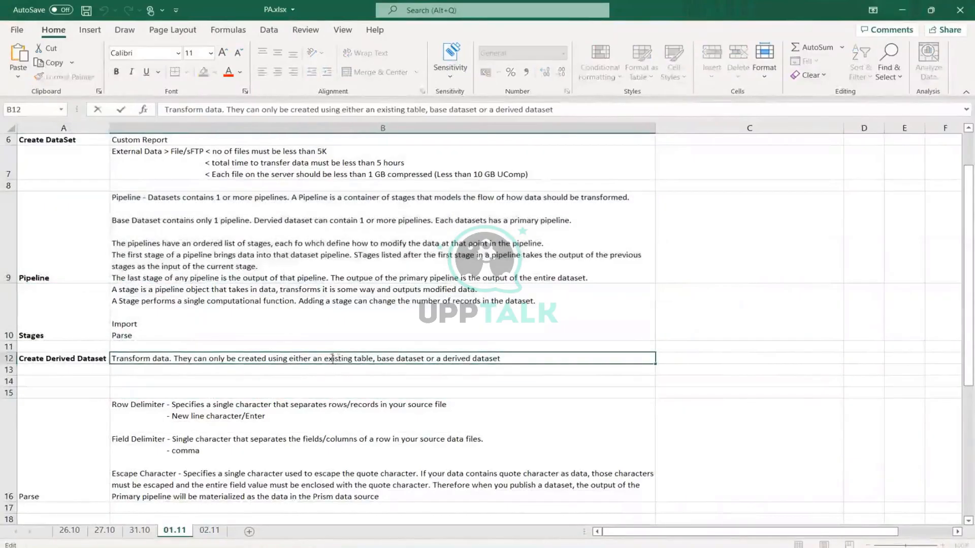
drag(325, 358, 507, 361)
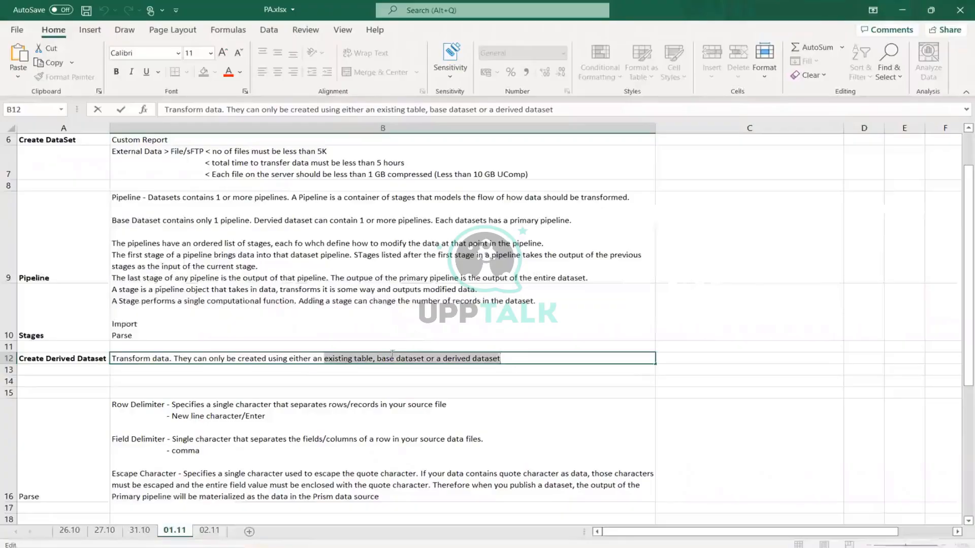
click(392, 359)
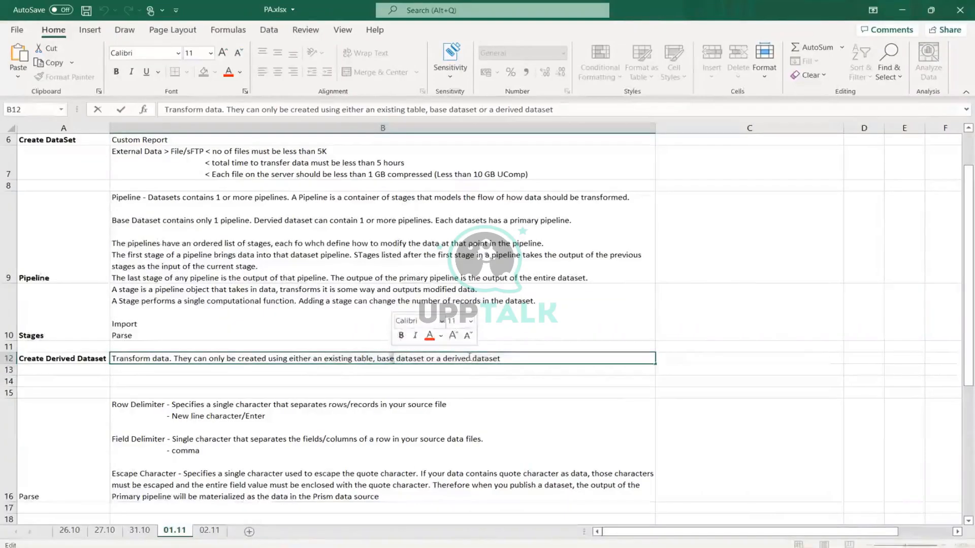
drag(500, 359, 321, 358)
click(73, 359)
double_click(74, 359)
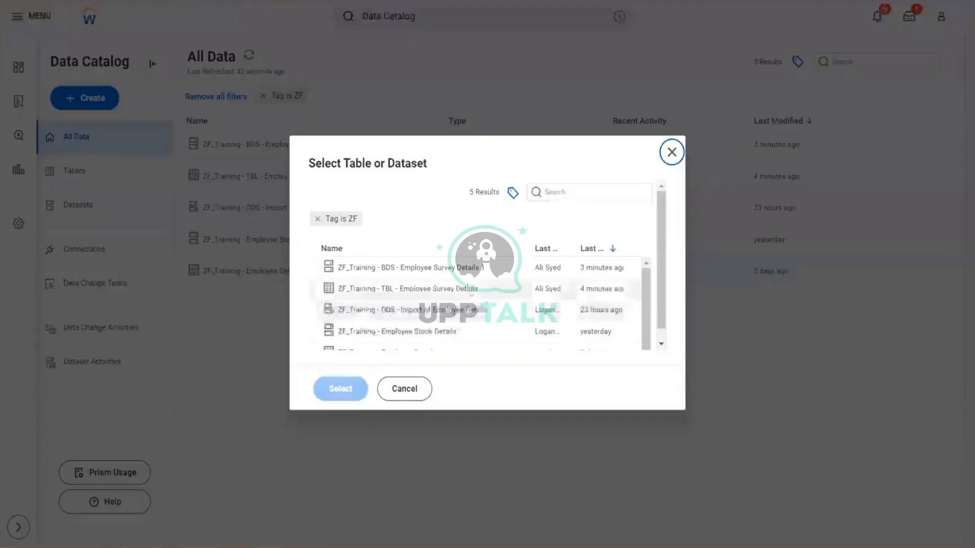
Select ZF_Training - TBL - Employee Survey Details as the source and replace TBL with DDS in the dataset name.
click(386, 288)
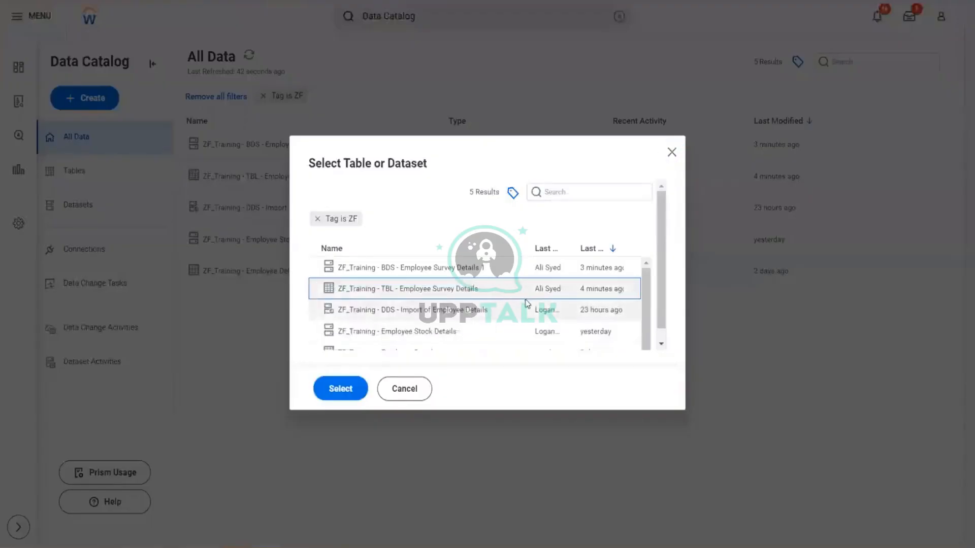
click(342, 389)
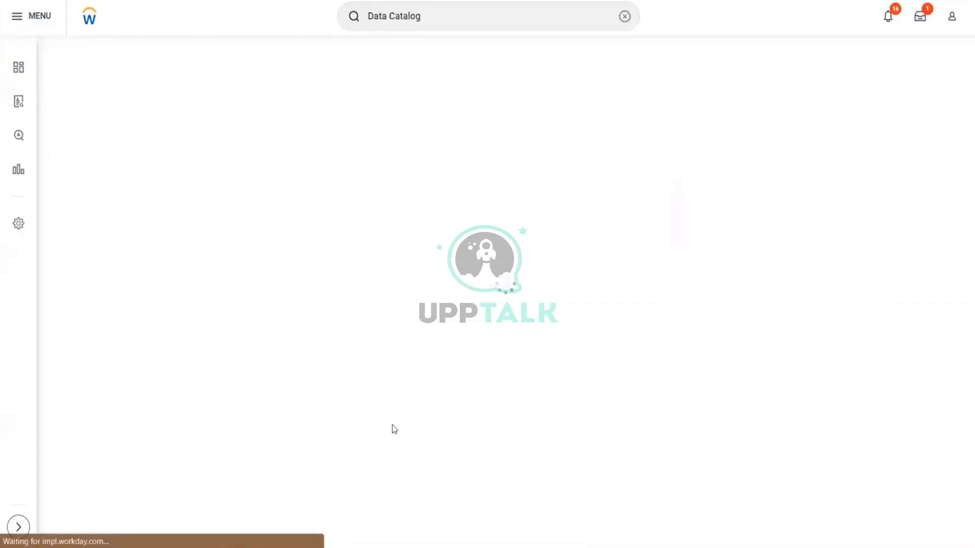
click(89, 115)
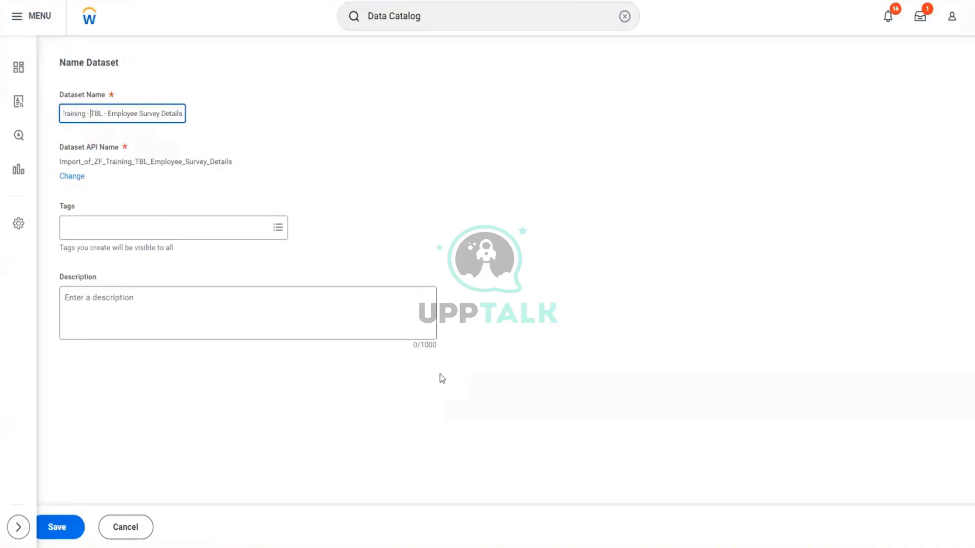
key(Delete)
key(Delete)
key(Delete)
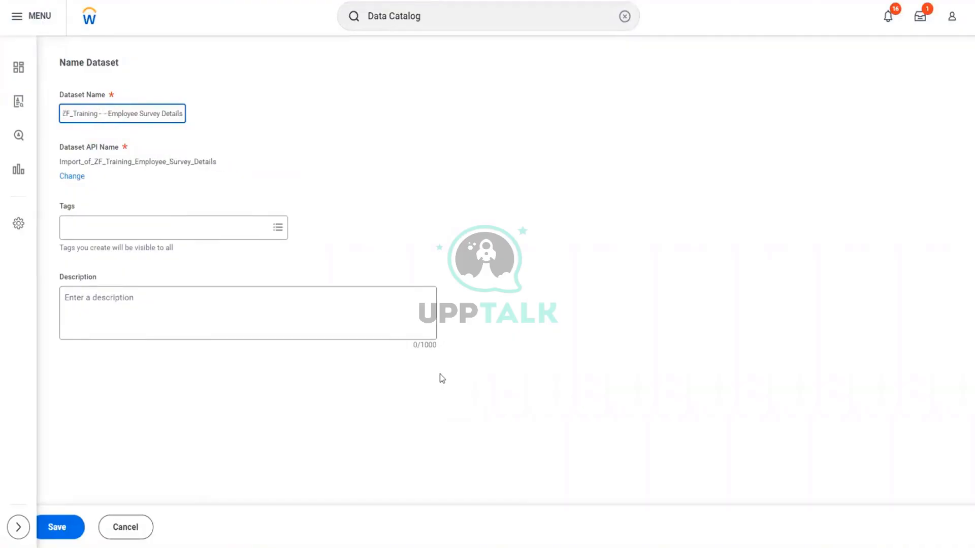
text(DDS)
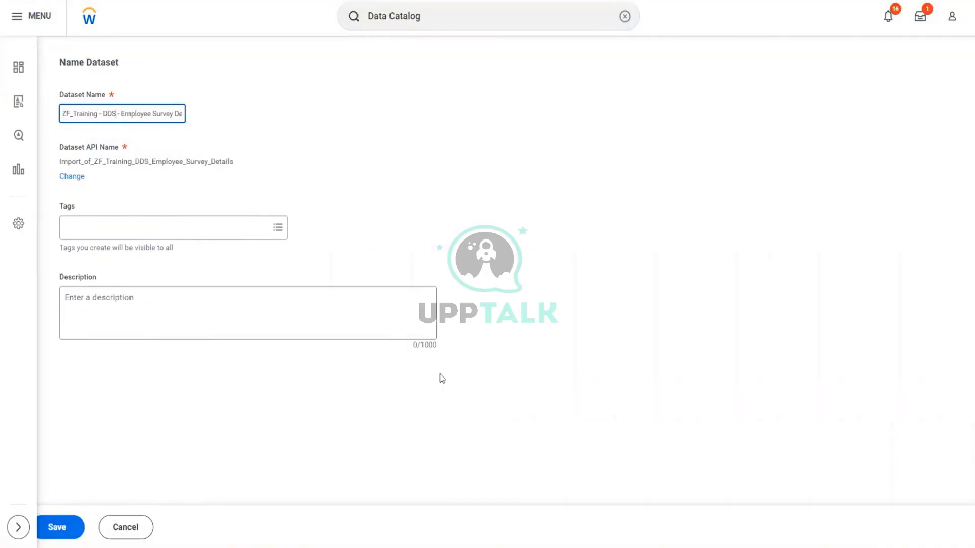
Move "Import of" from the start of the dataset name to just before Employee Survey Details.
key(Home)
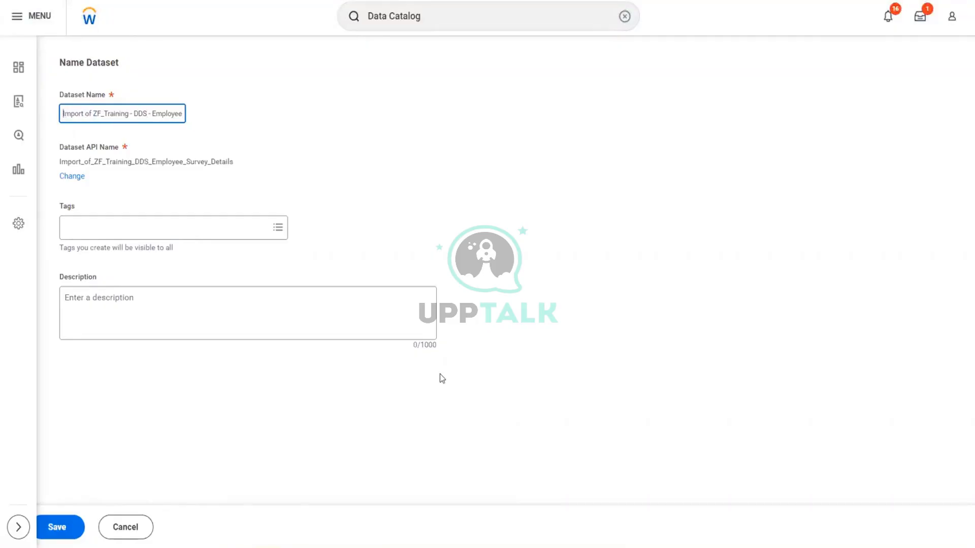
key(shift+Right)
key(shift+Right)
key(shift+Right)
key(shift+Right)
key(shift+Right)
key(shift+Right)
key(shift+Right)
key(shift+Right)
key(shift+Right)
key(shift+Right)
key(ctrl+c)
key(BackSpace)
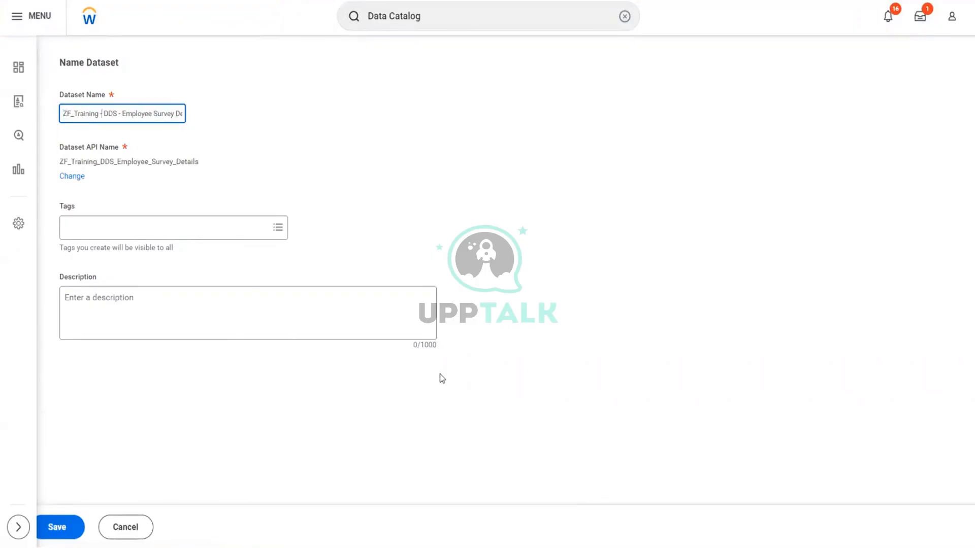
key(Right)
key(Right)
key(ctrl+v)
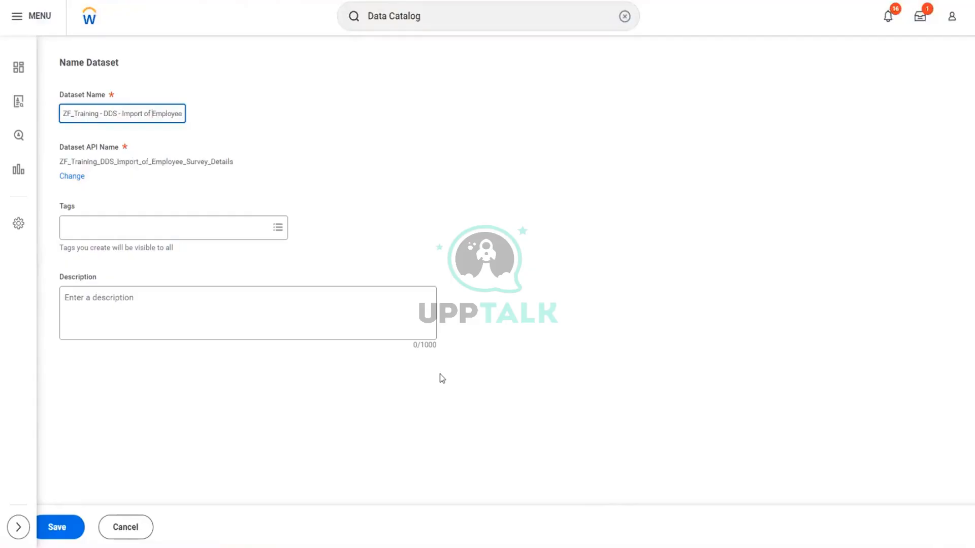
key(Right)
key(Right)
key(Right)
key(Right)
key(Right)
key(Right)
key(Right)
key(Right)
key(Right)
key(Right)
key(Right)
key(Right)
key(Right)
key(Right)
key(Right)
key(Right)
key(Right)
key(Right)
key(Right)
key(Right)
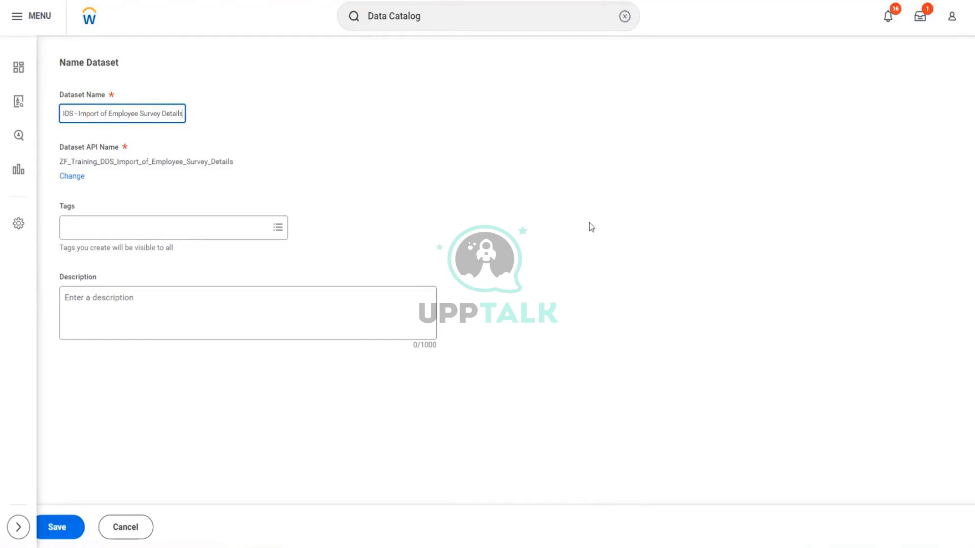
click(522, 205)
Add the ZF tag to the derived dataset.
click(100, 229)
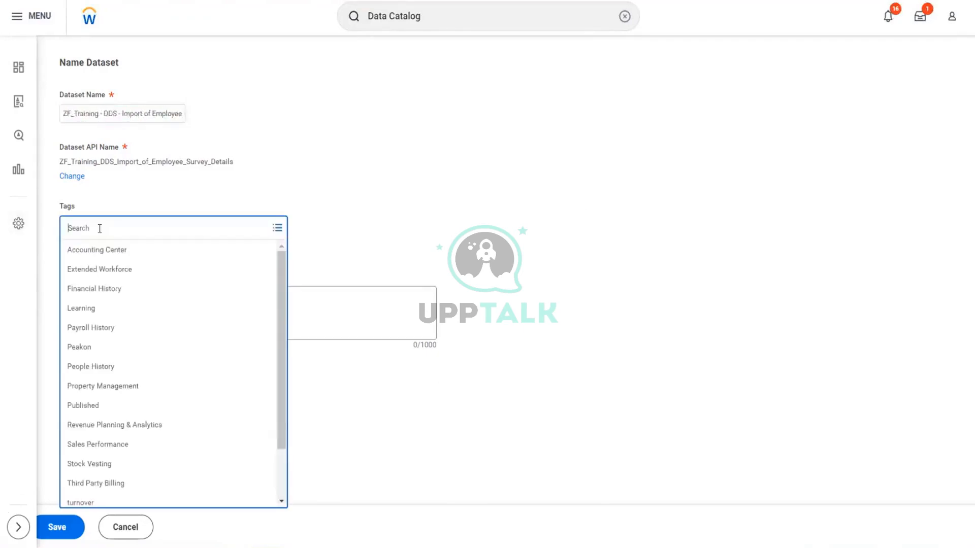
scroll(104, 305, down, 2)
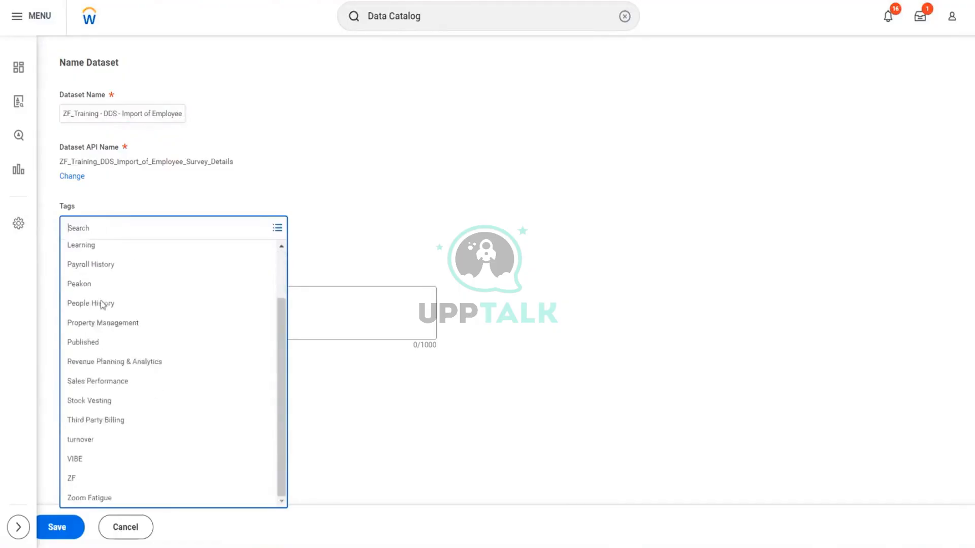
click(119, 480)
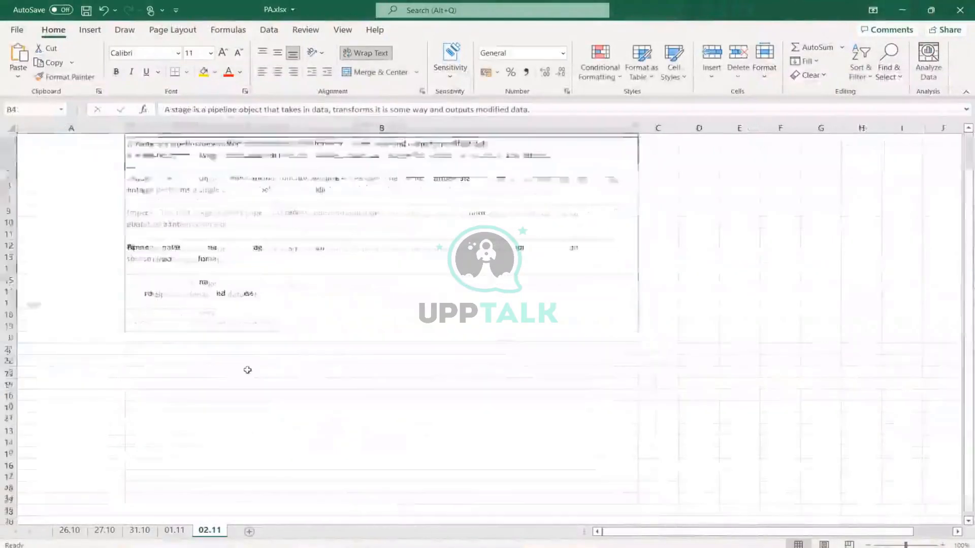
click(197, 251)
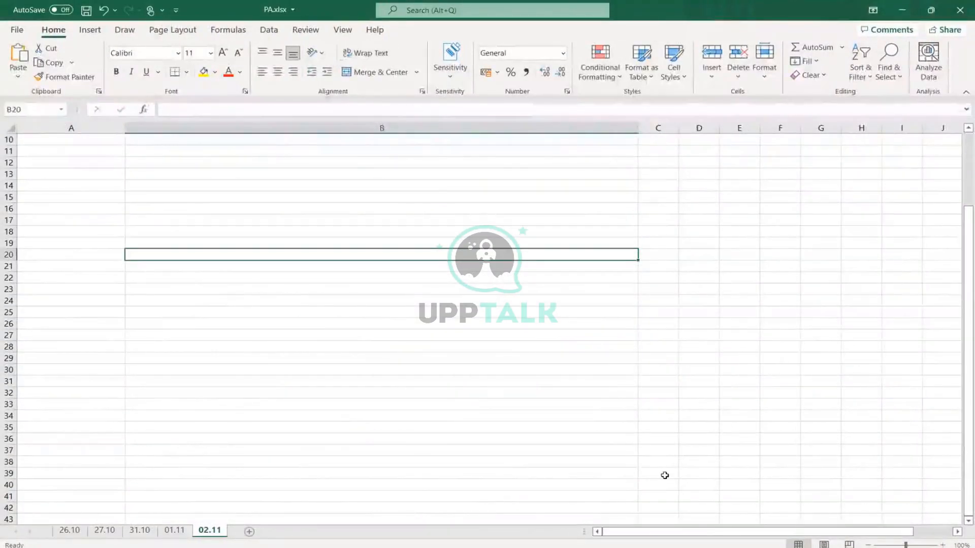
text(Em)
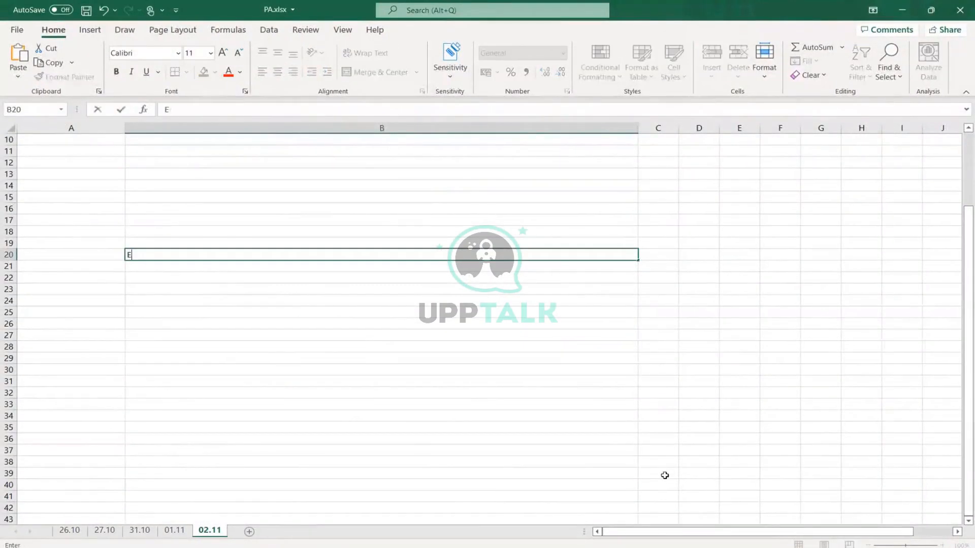
key(BackSpace)
key(BackSpace)
key(Tab)
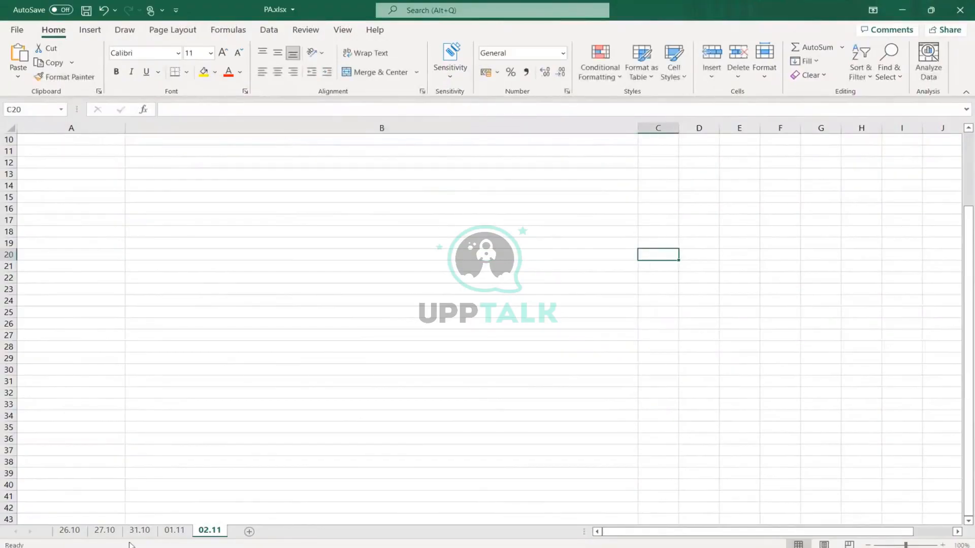
Add a new sheet to the PA.xlsx workbook and enter Workday in cell B2.
click(249, 532)
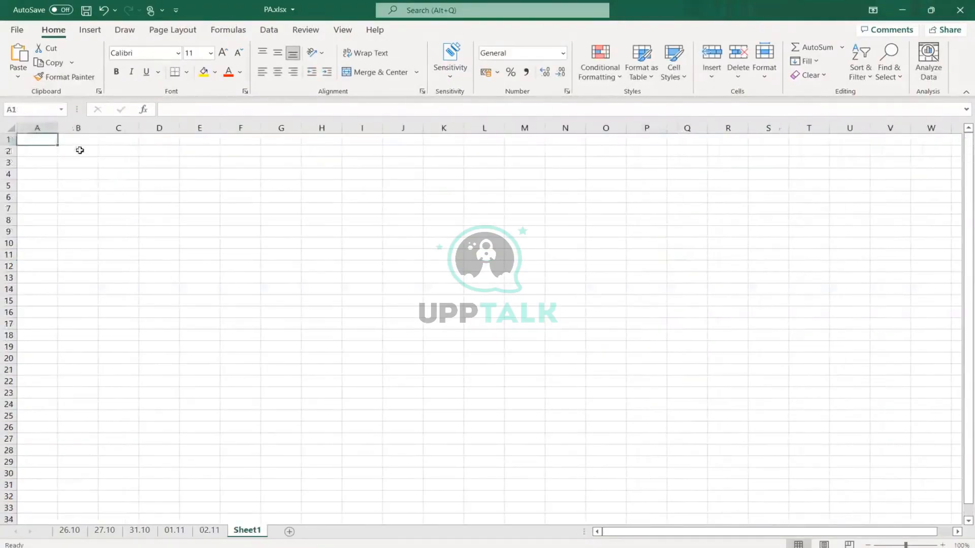
click(79, 150)
text(W)
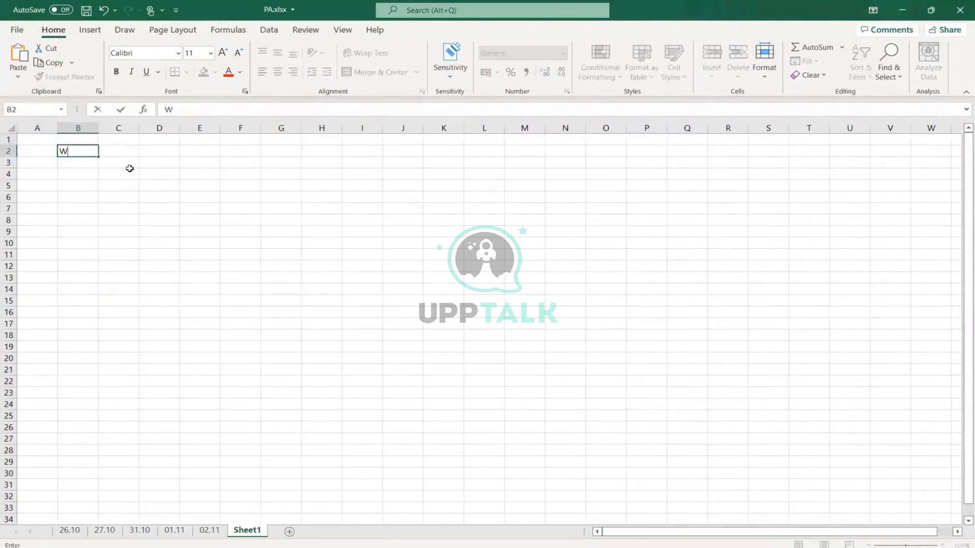
text(orkday)
key(Tab)
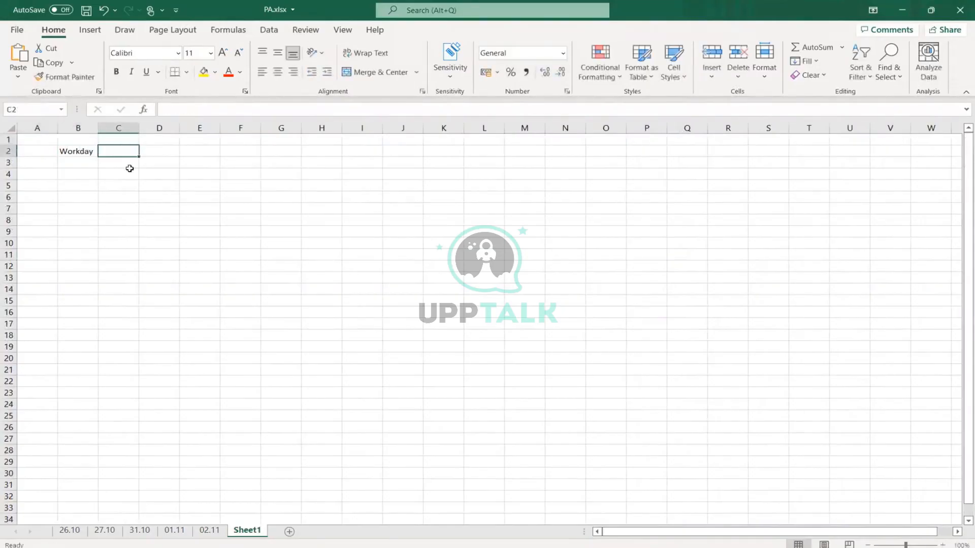
Enter Employee Details in cell C2 and fit column C's width to the text.
text(Em)
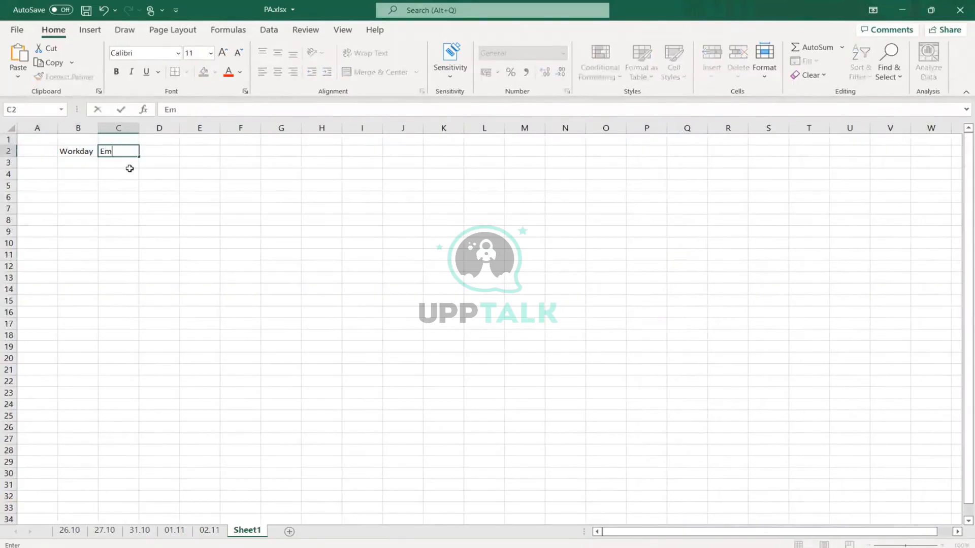
text(ployee Details)
key(Return)
key(Left)
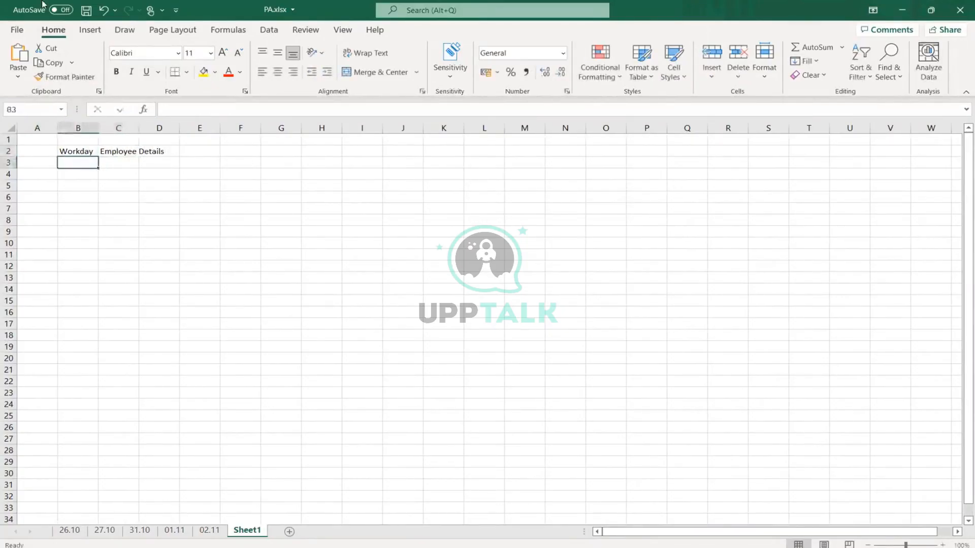
double_click(140, 121)
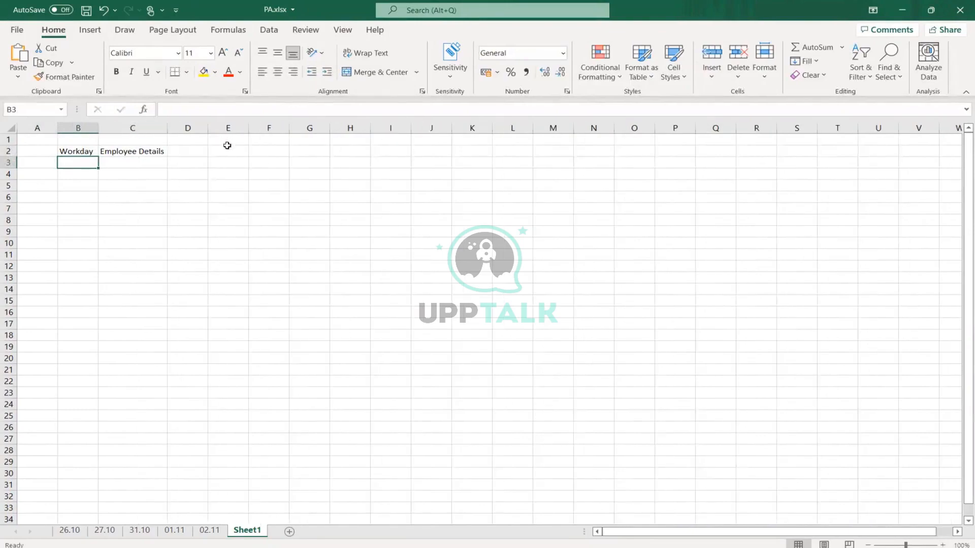
Enter the heading Table in cell D1.
click(196, 139)
text(Table)
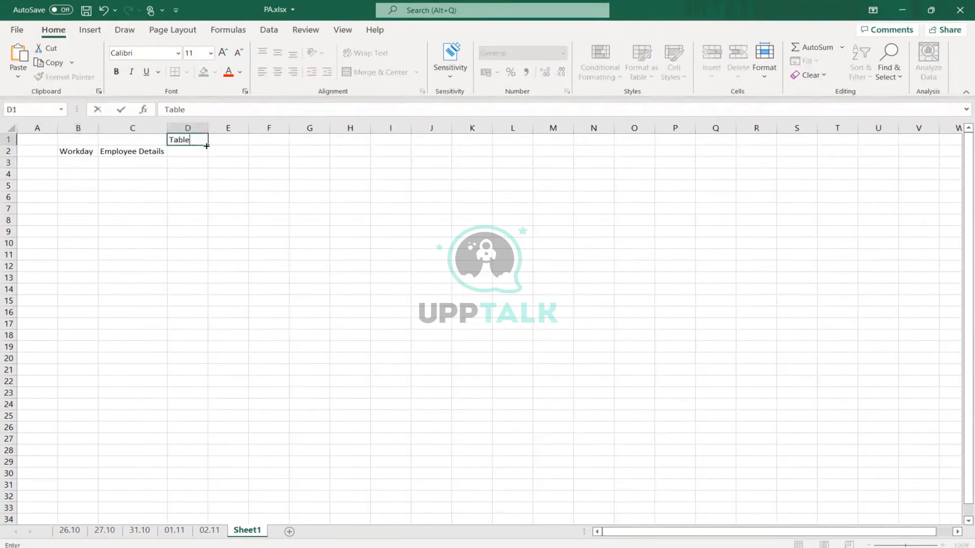
key(Return)
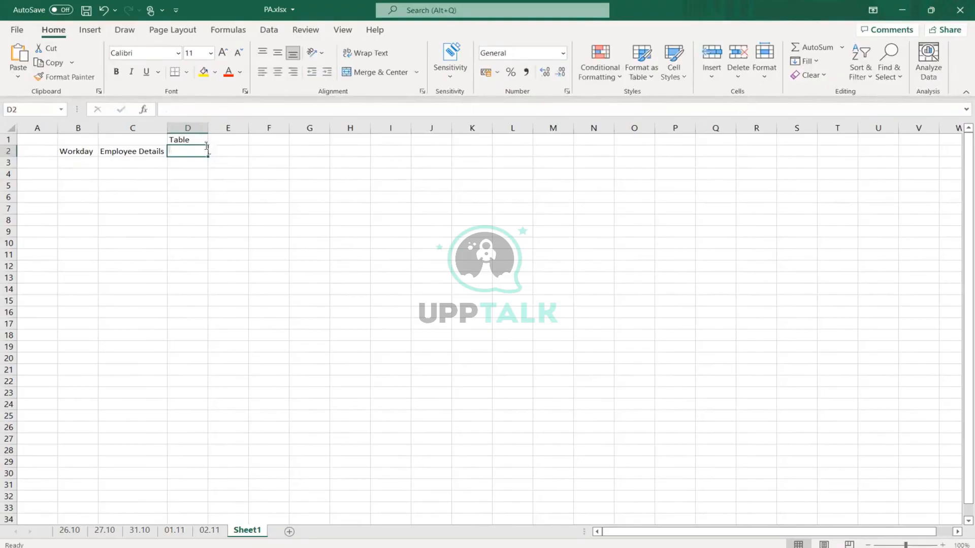
Enter TBL - Emp Details in cell D2 and fit column D's width to the text.
text(TBL - E)
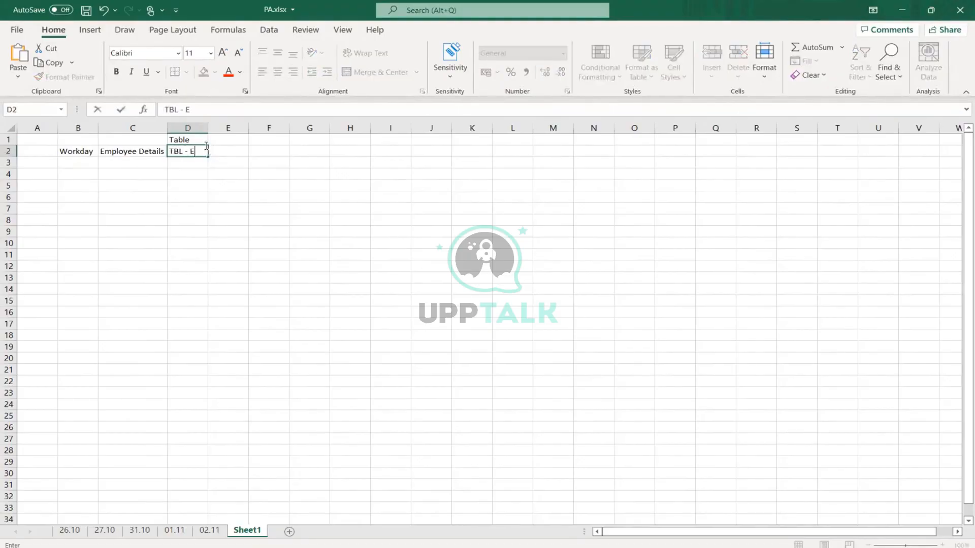
text(mp Detao;)
key(BackSpace)
text(o;)
key(BackSpace)
key(BackSpace)
text(ils)
key(Return)
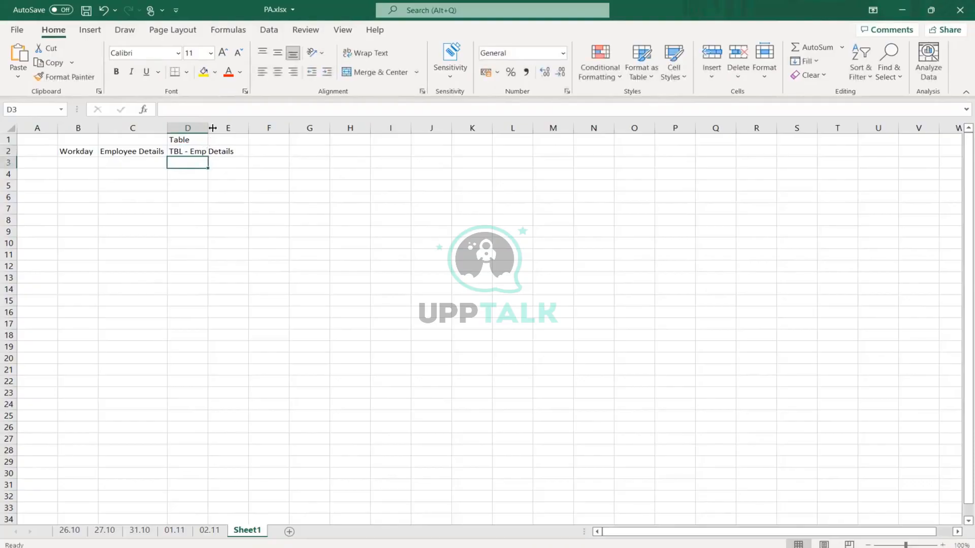
double_click(212, 128)
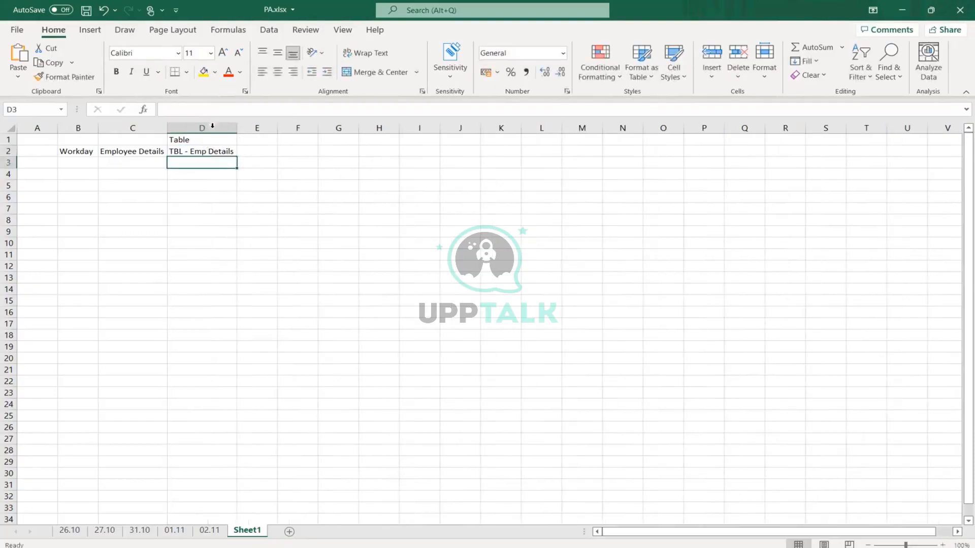
Enter External in cell B3 and Survery Results in cell C3.
click(78, 159)
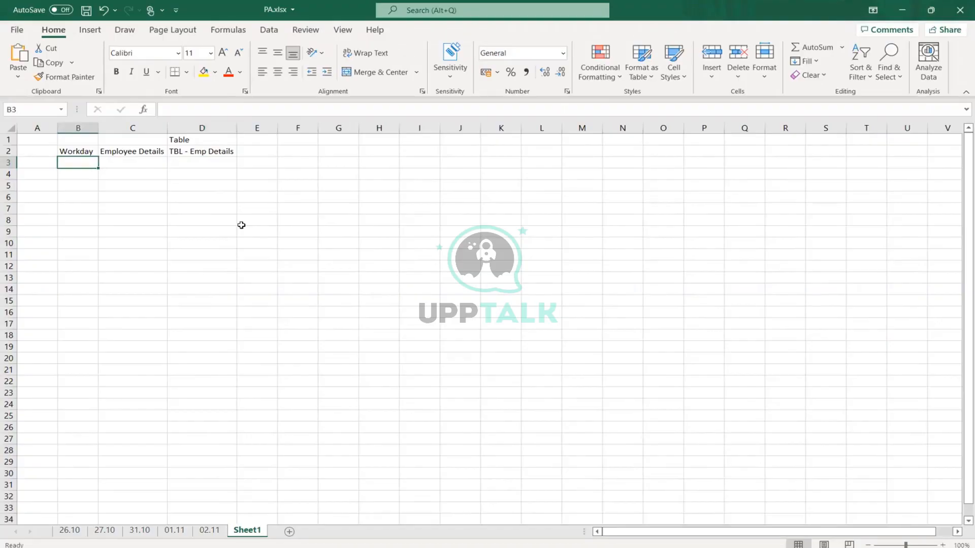
text(External)
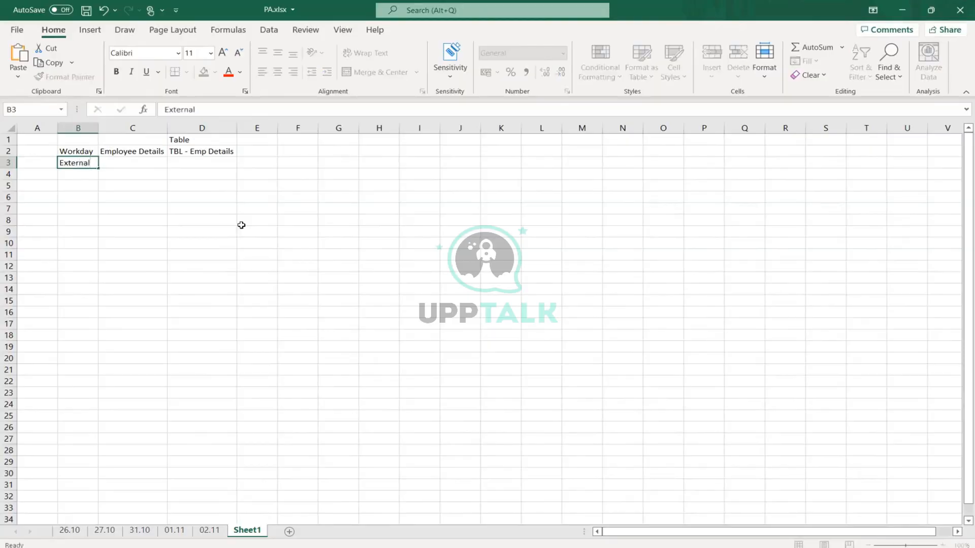
key(Tab)
text(Surver)
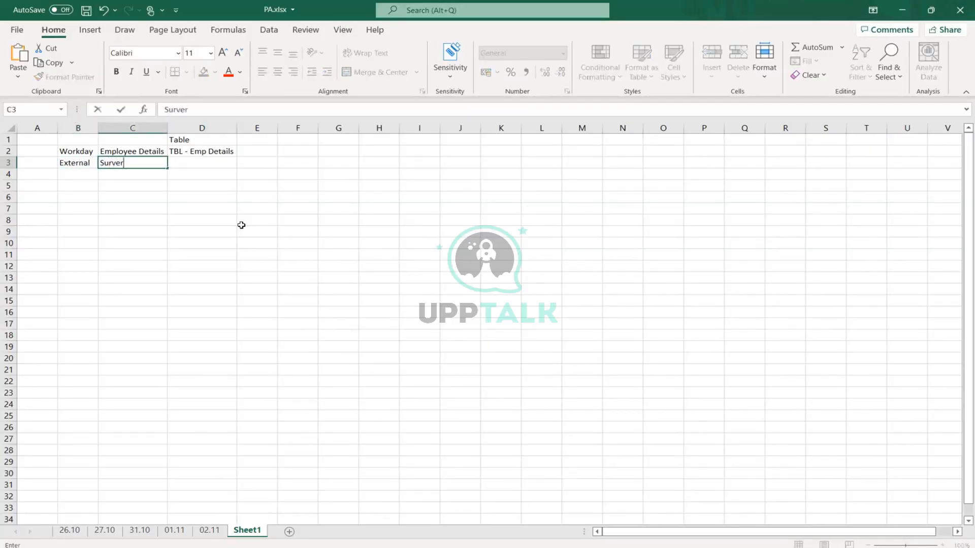
text(y Results)
key(Tab)
Enter TBL - Survey in cell D3 and extend it to TBL - Survey (20,21).
text(TB)
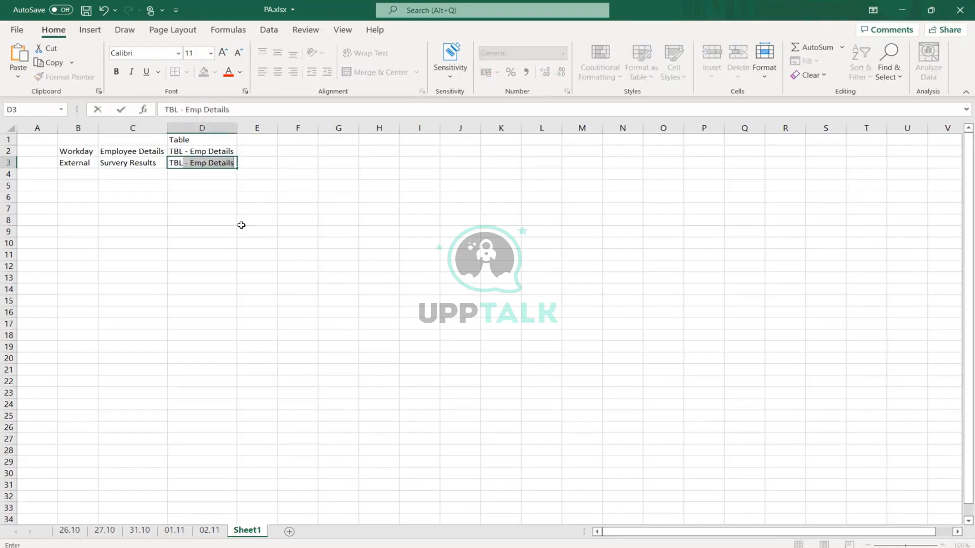
text(L - Surver)
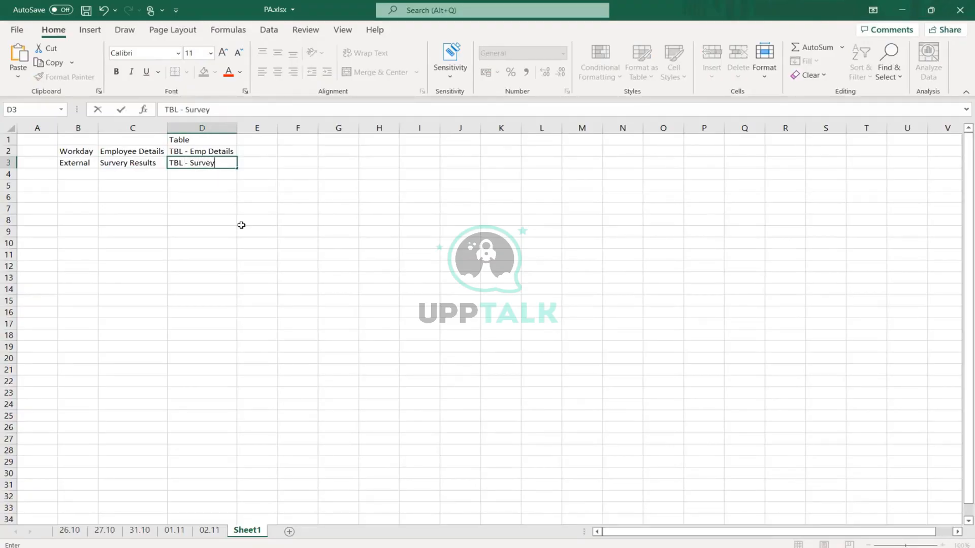
key(Return)
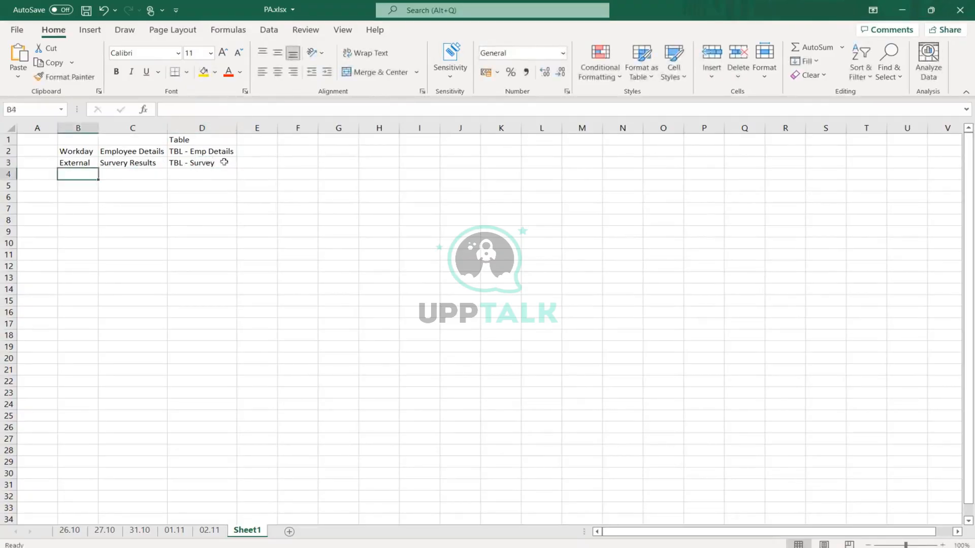
double_click(224, 161)
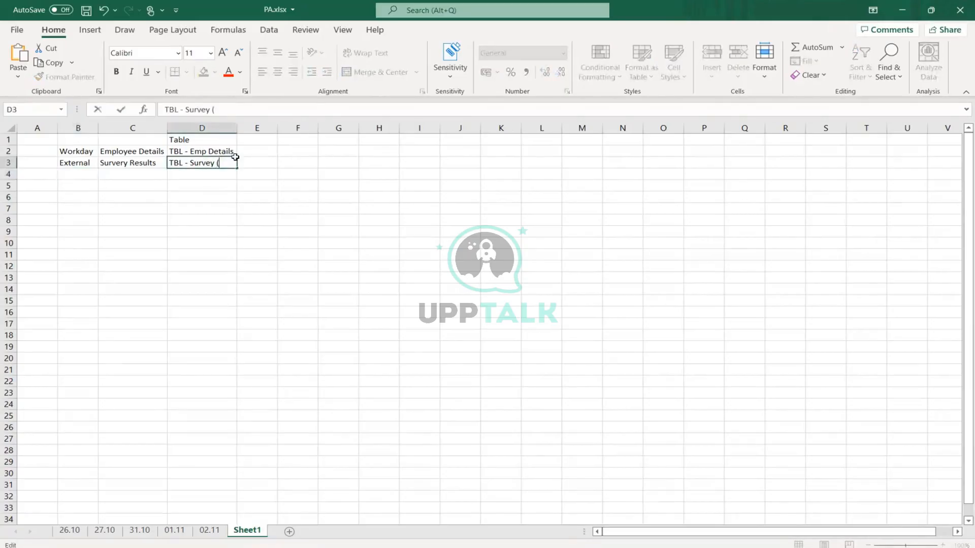
text((20,21))
key(Return)
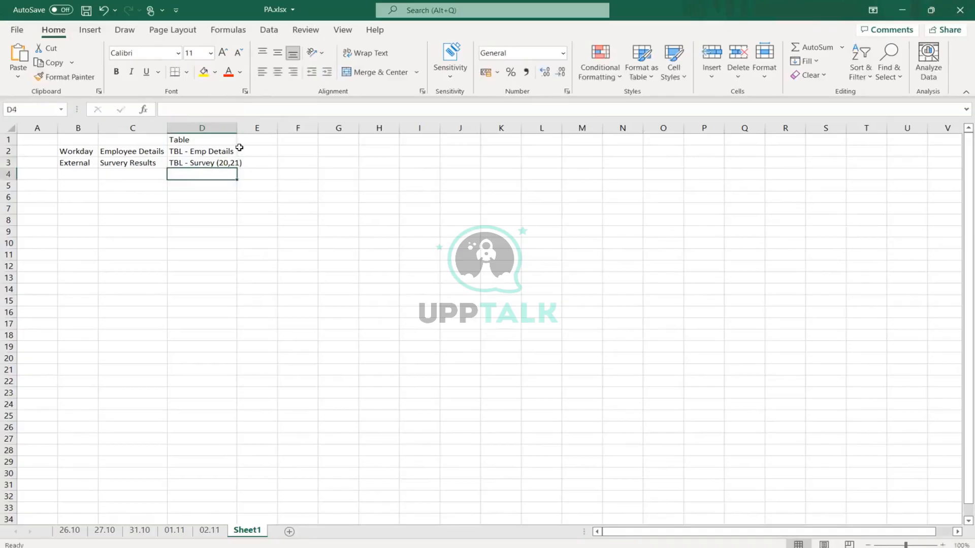
Enter BDS - Survey (22) in cell D4 and fit column D's width to its contents.
text(BDS - Surv)
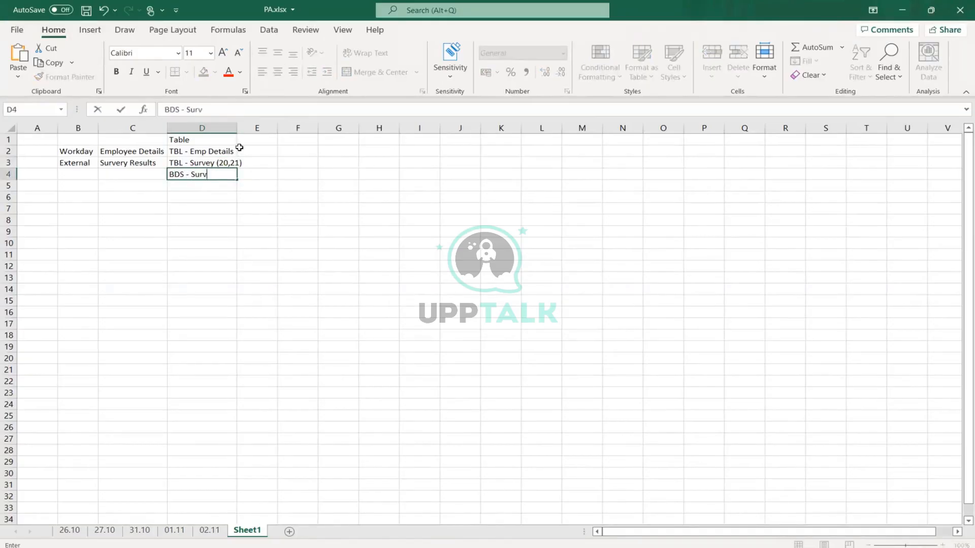
text(ey (22))
key(Return)
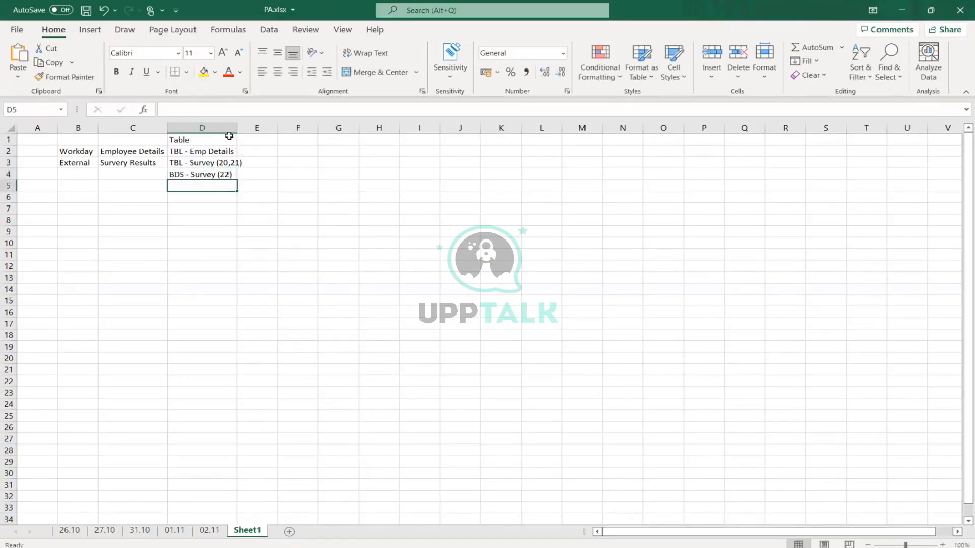
double_click(238, 128)
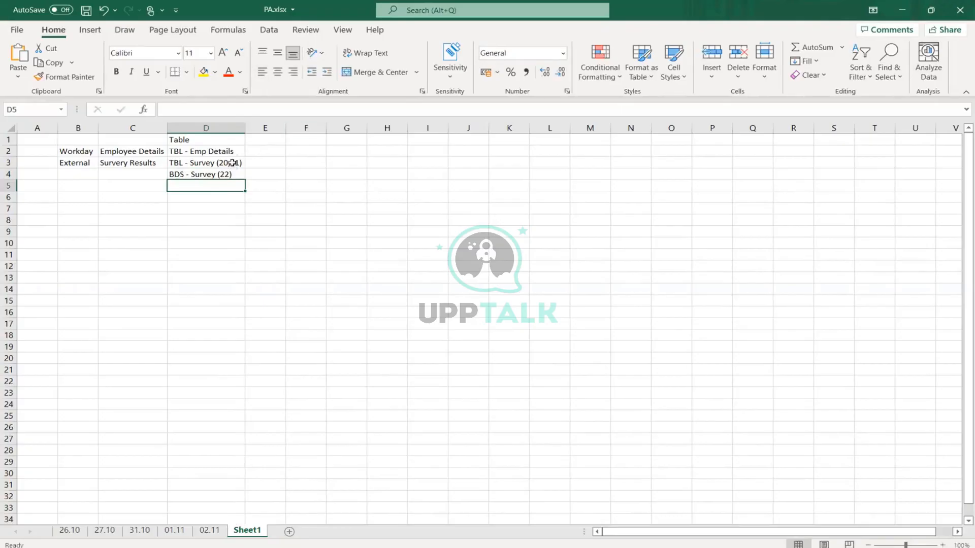
drag(218, 166, 218, 176)
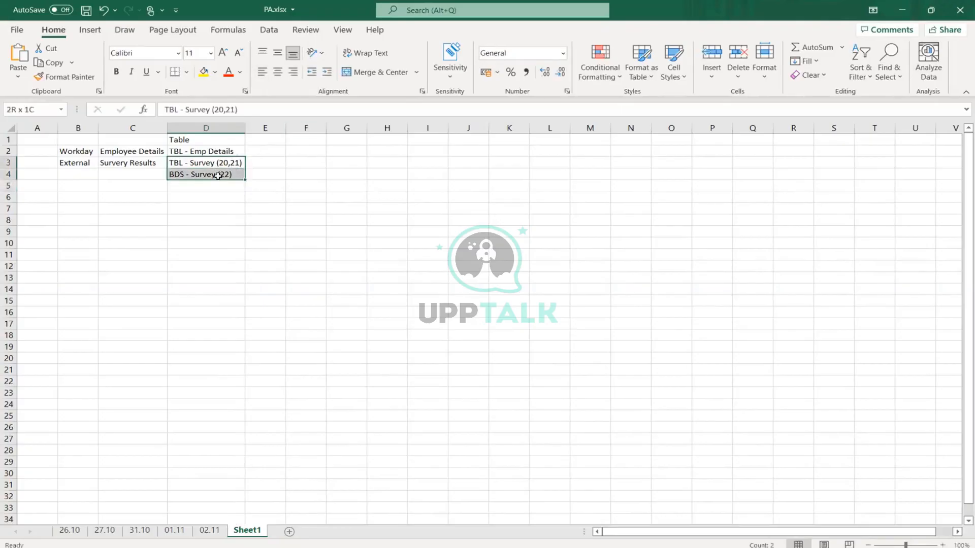
click(208, 152)
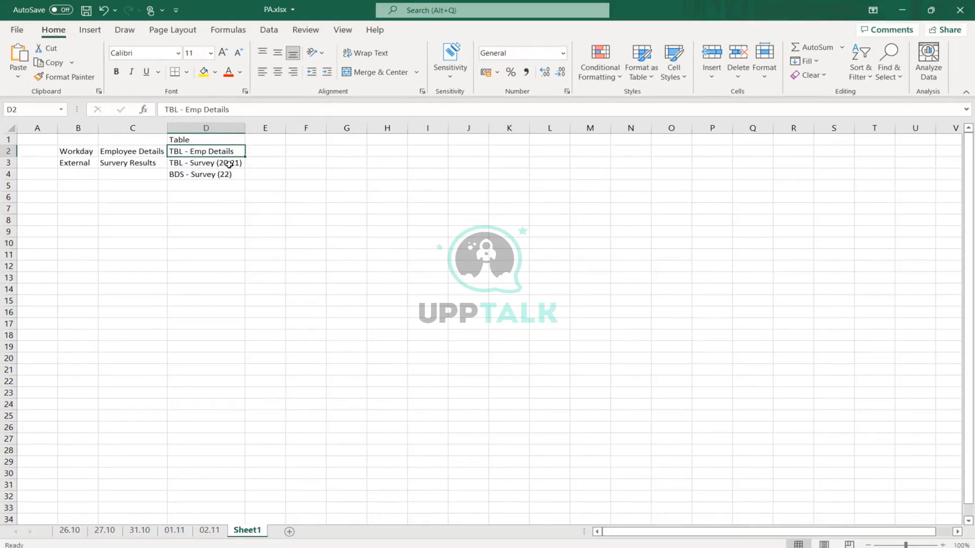
drag(227, 163, 225, 176)
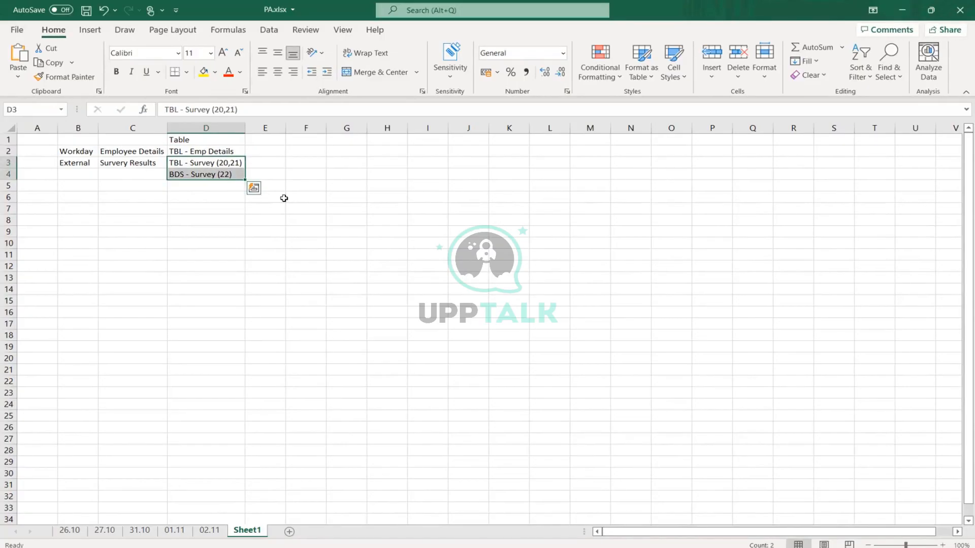
click(314, 169)
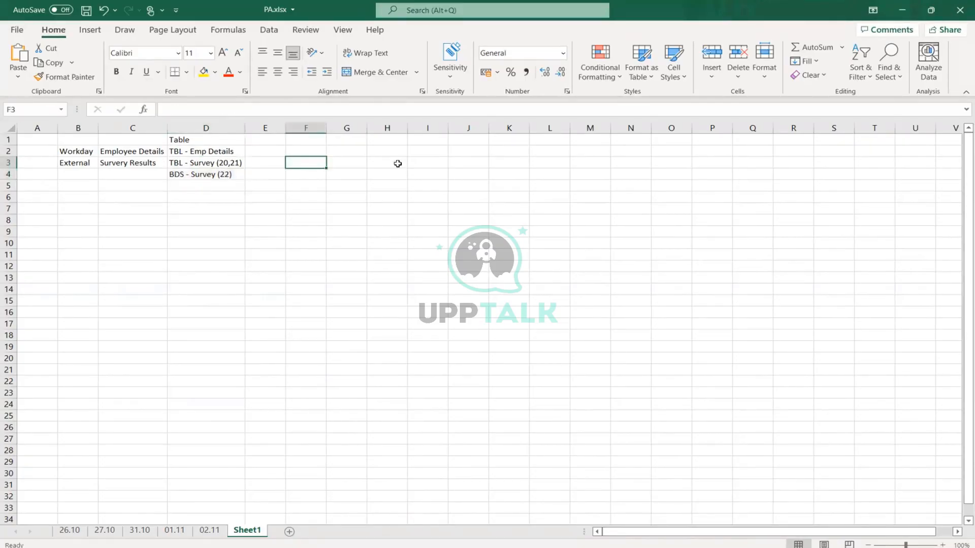
Enter DDS in cell F2, in line with the TBL - Emp Details entry.
click(212, 152)
click(309, 153)
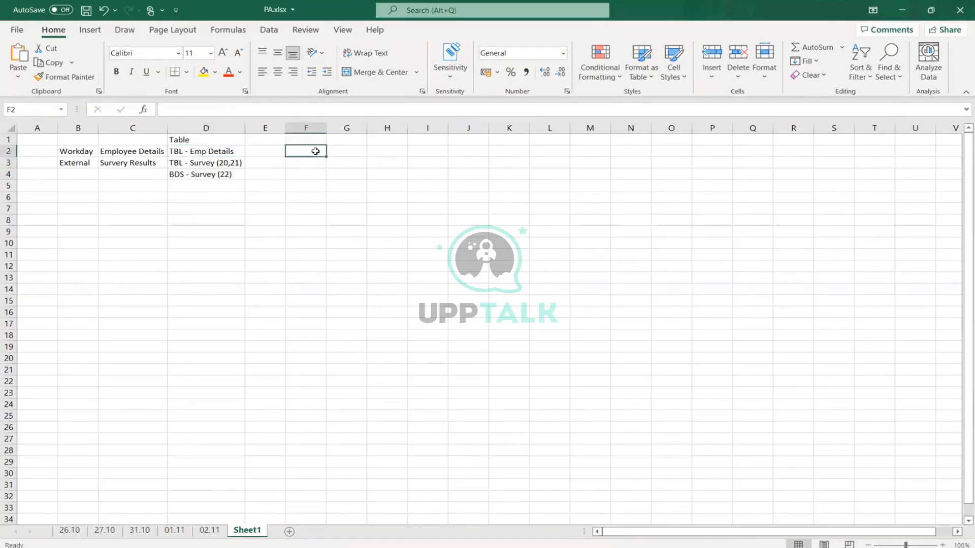
text(DDS)
key(Return)
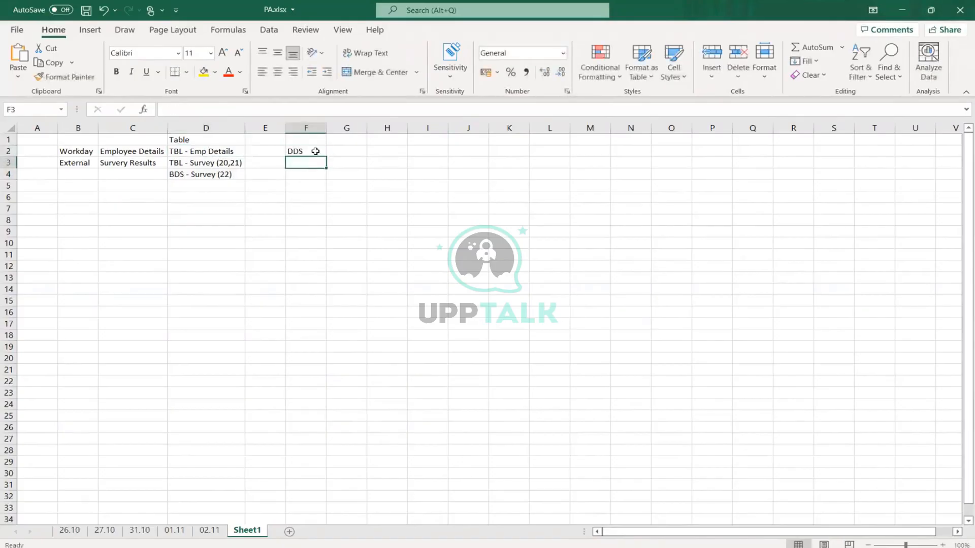
click(299, 151)
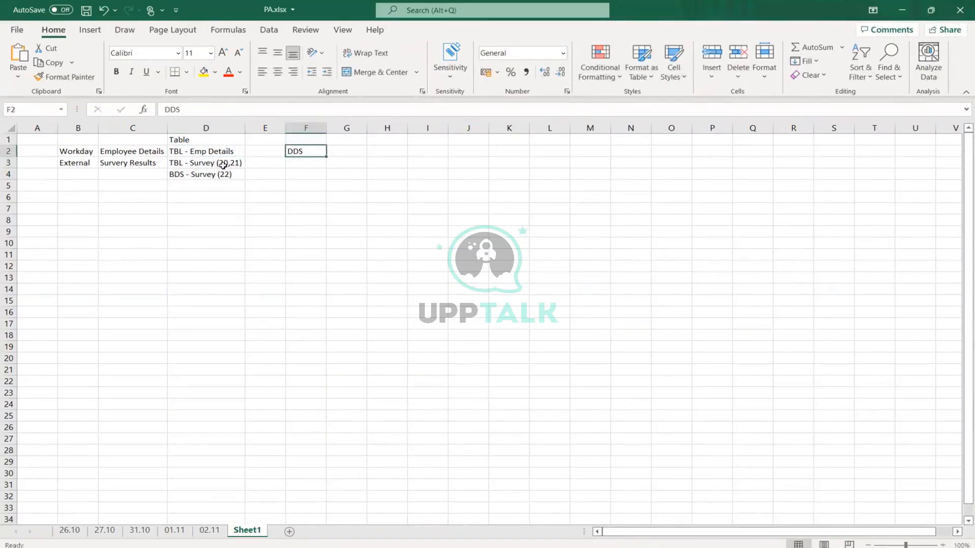
click(205, 162)
drag(205, 162, 202, 178)
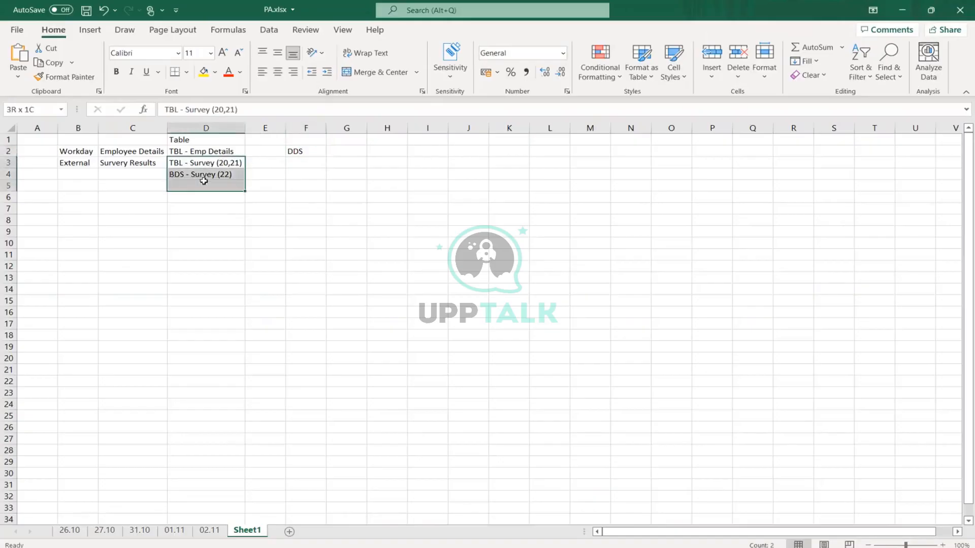
click(300, 153)
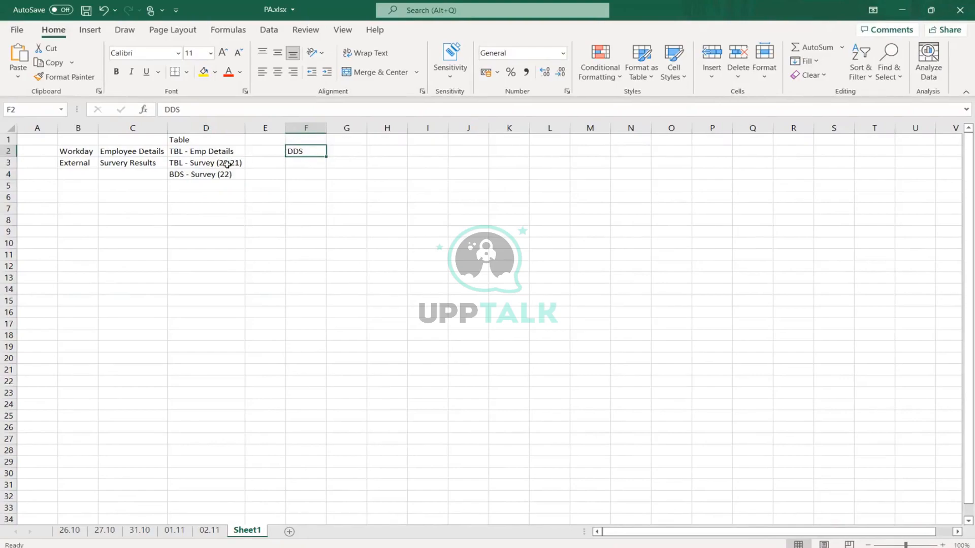
Enter DDS in cell F4, in line with the BDS - Survey (22) entry.
drag(214, 162, 216, 177)
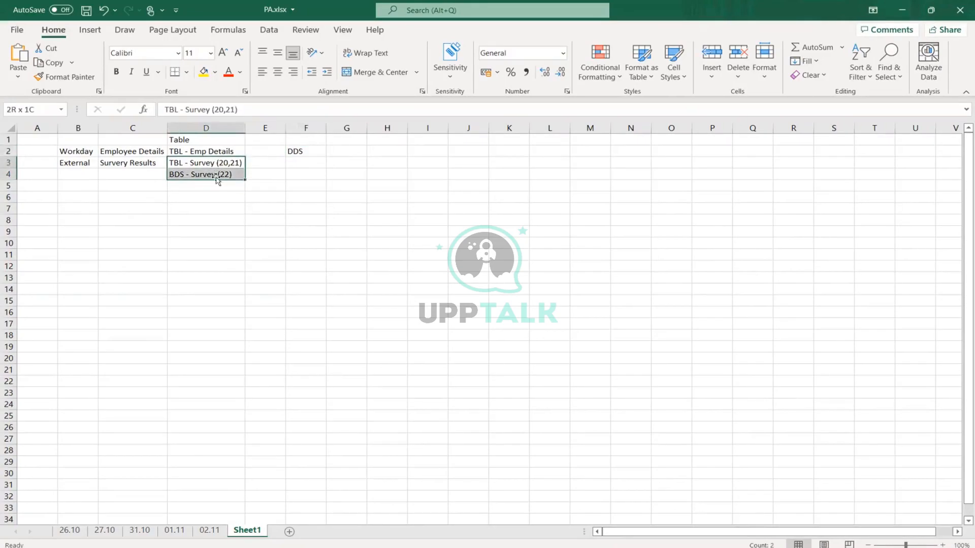
click(308, 175)
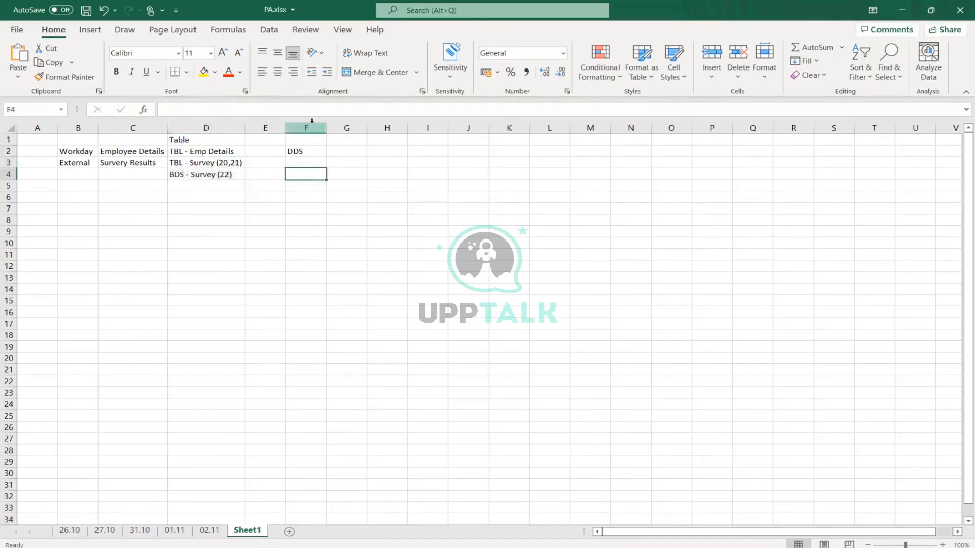
text(DDS)
click(257, 346)
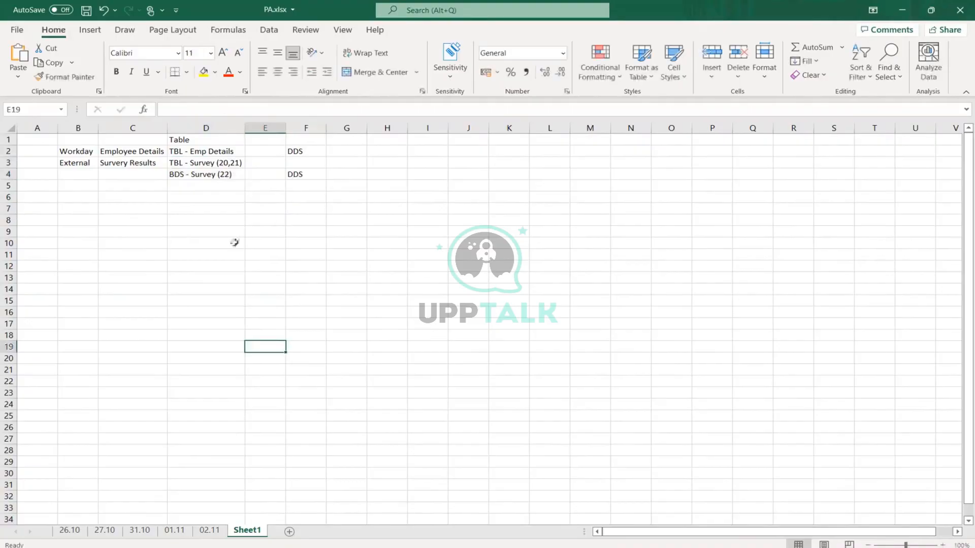
drag(214, 163, 217, 173)
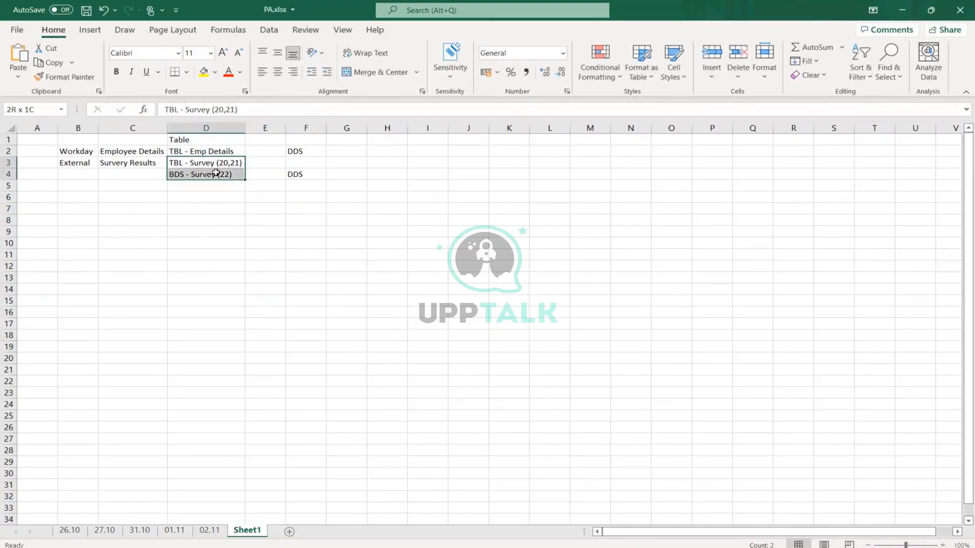
click(298, 175)
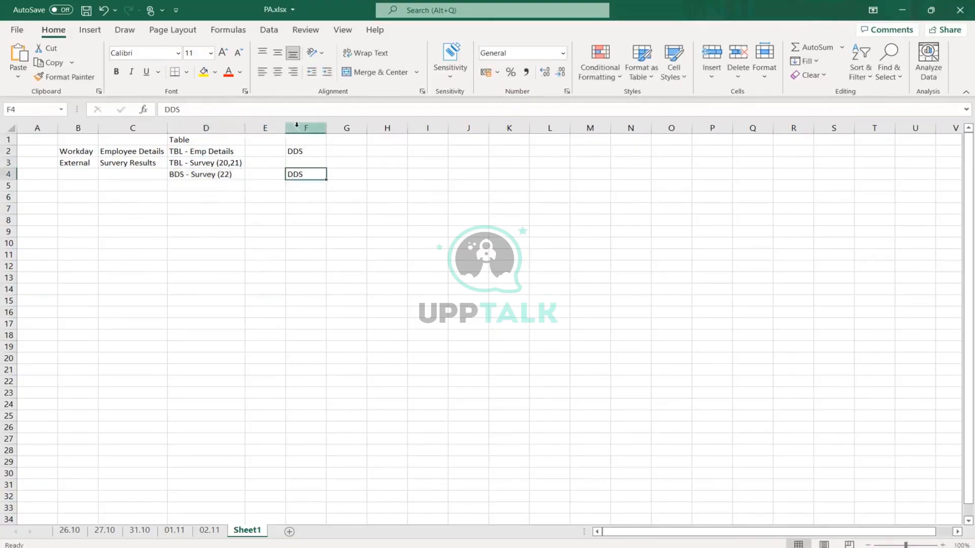
click(311, 150)
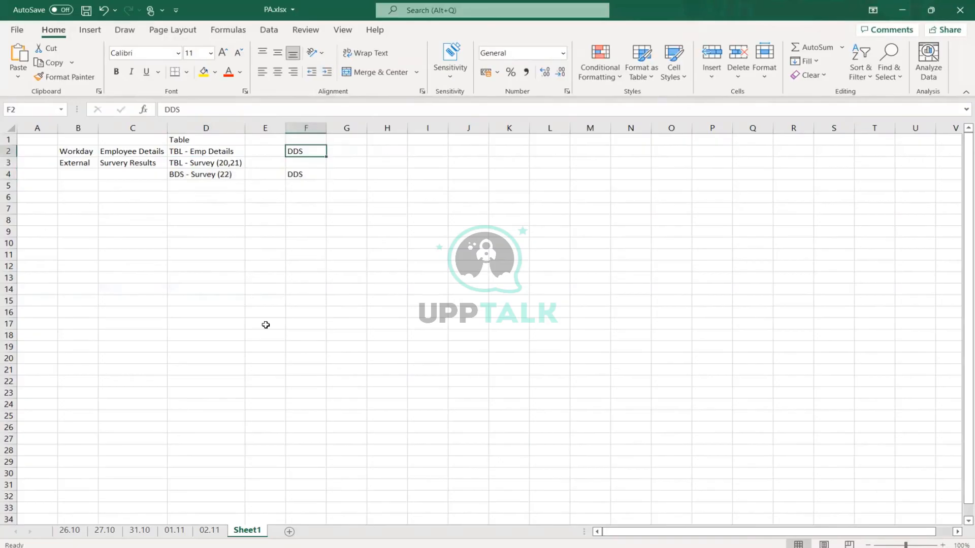
click(226, 178)
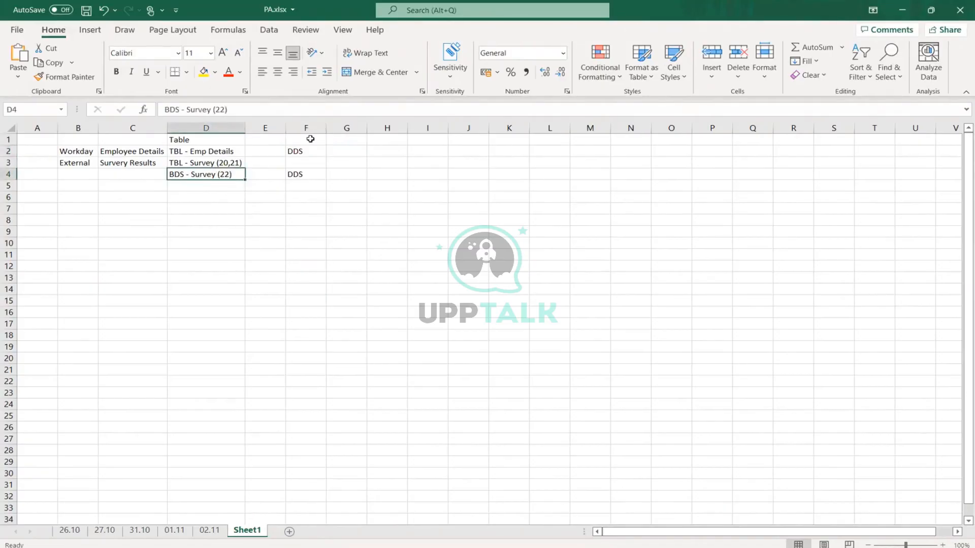
click(389, 311)
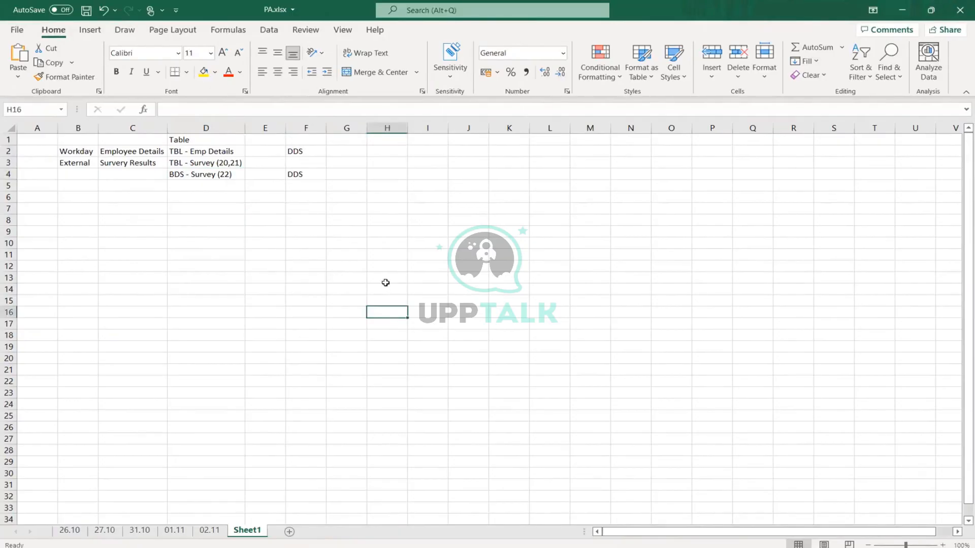
key(alt+Tab)
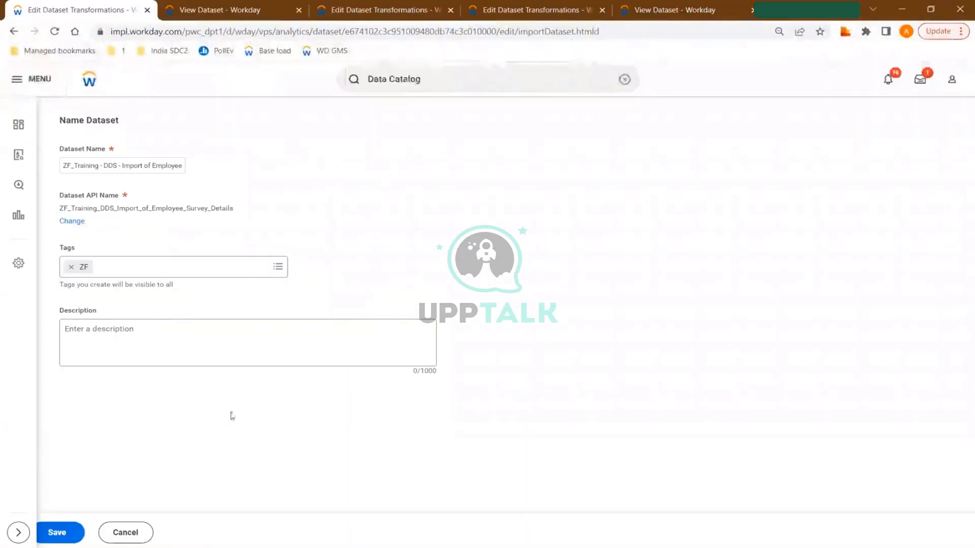
key(alt+Tab)
click(300, 175)
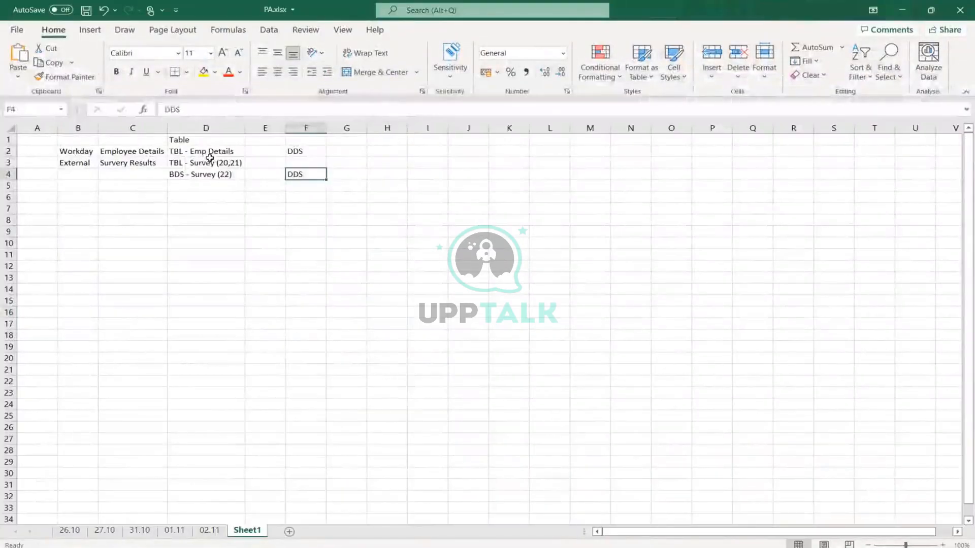
drag(208, 163, 216, 176)
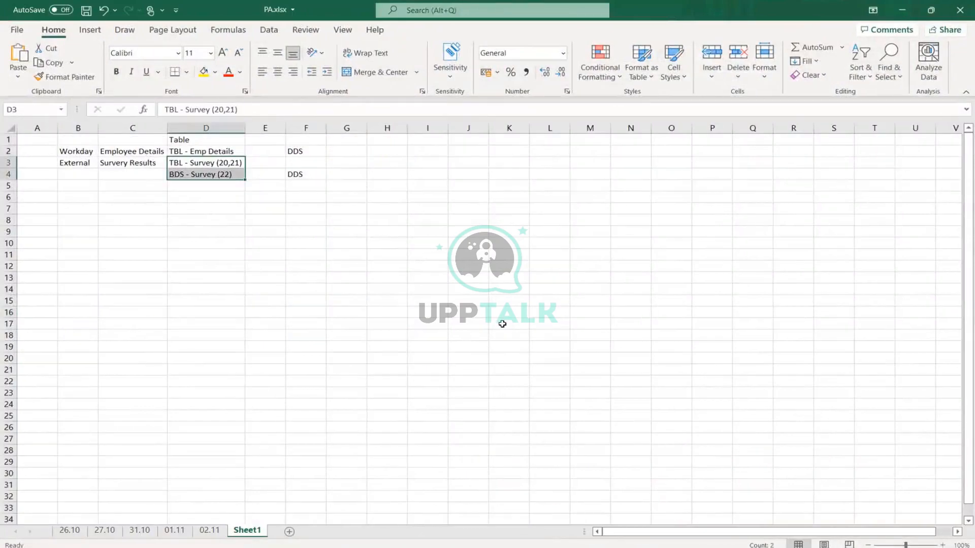
Switch to Workday, save the dataset ZF_Training - DDS - Import of Employee Survey Details, and open its transformations for editing.
key(alt+Tab)
click(57, 531)
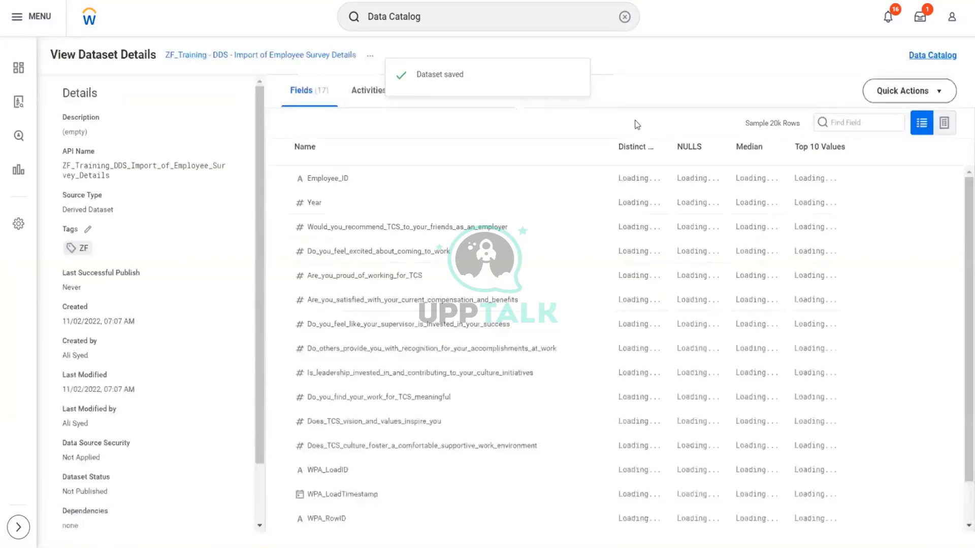
click(944, 95)
click(920, 126)
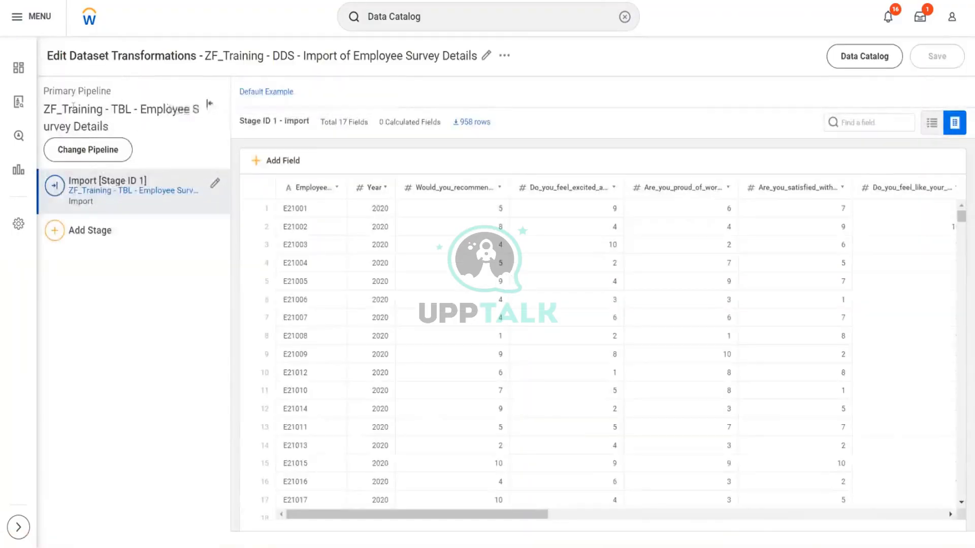
Examine the primary pipeline's source table and all the fields of the Import stage across the data preview.
drag(71, 109, 132, 107)
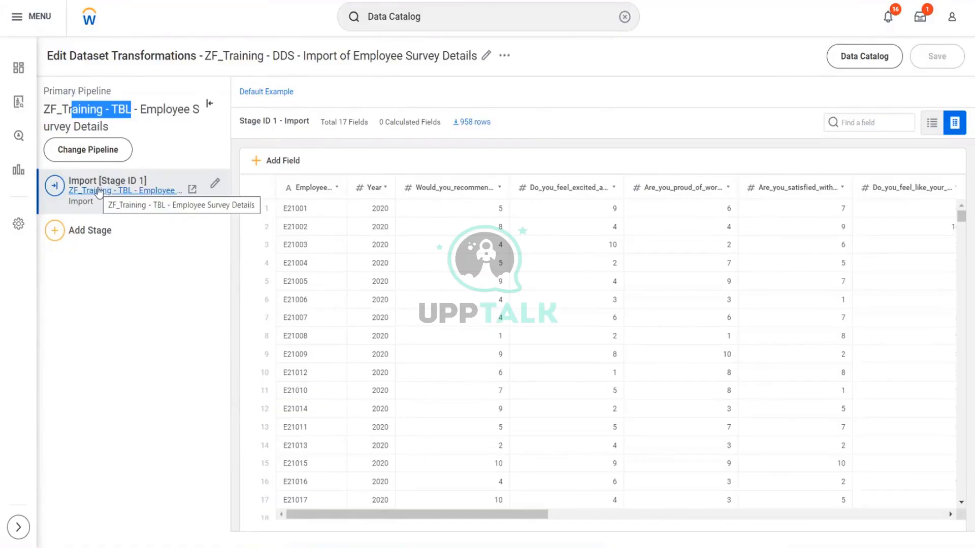
drag(529, 518, 948, 539)
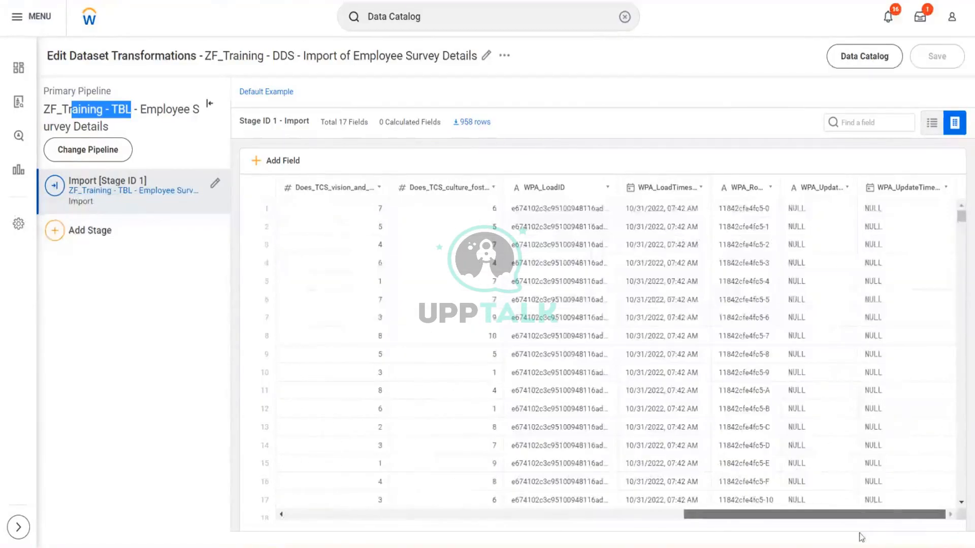
drag(862, 537, 526, 536)
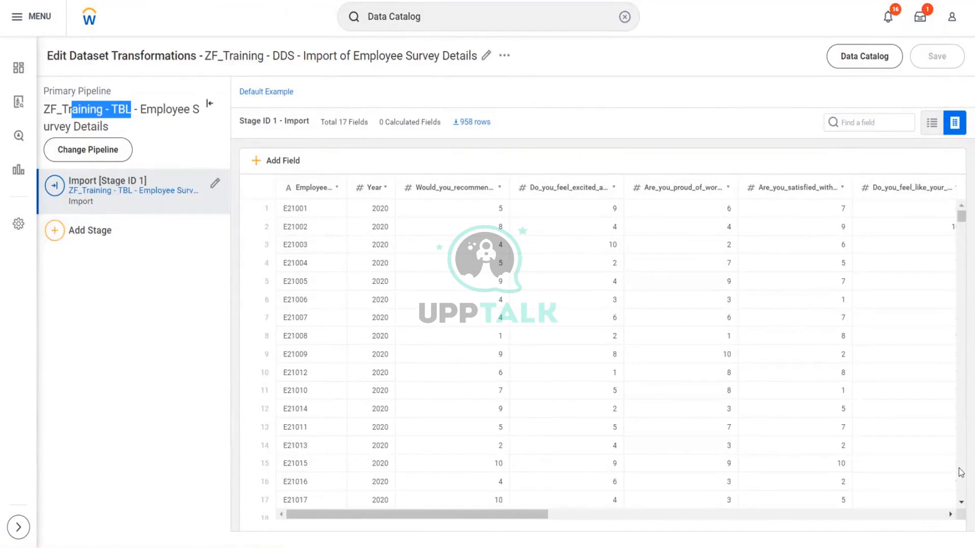
scroll(949, 468, right, 10)
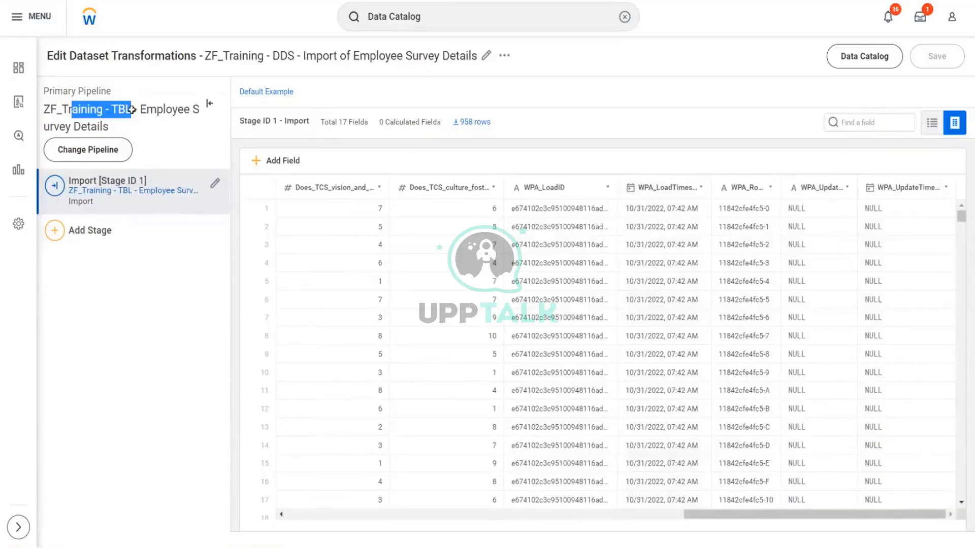
Switch to PA.xlsx in Excel and move the DDS entry from cell F4 to F3, beside TBL - Survey (20,21).
key(alt+Tab)
click(252, 316)
click(309, 175)
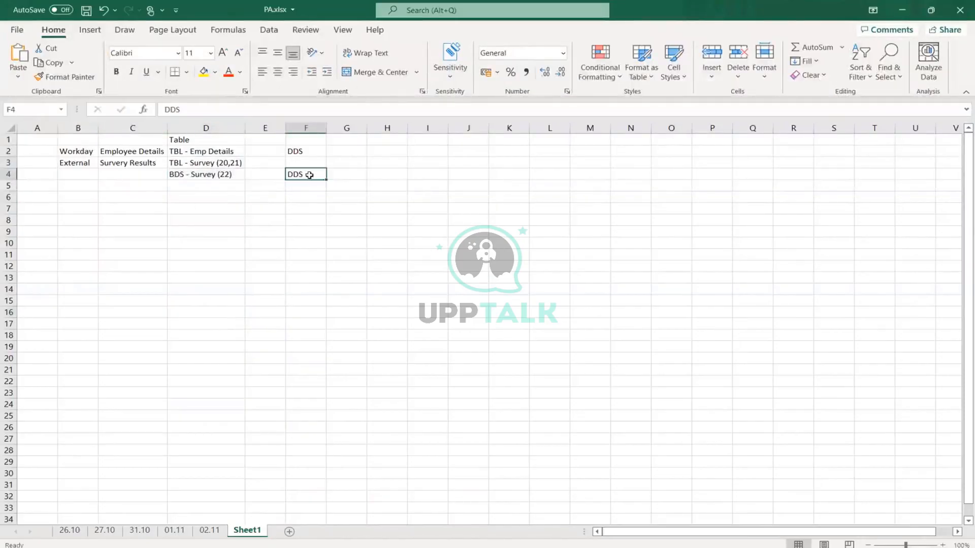
drag(310, 175, 264, 160)
click(193, 163)
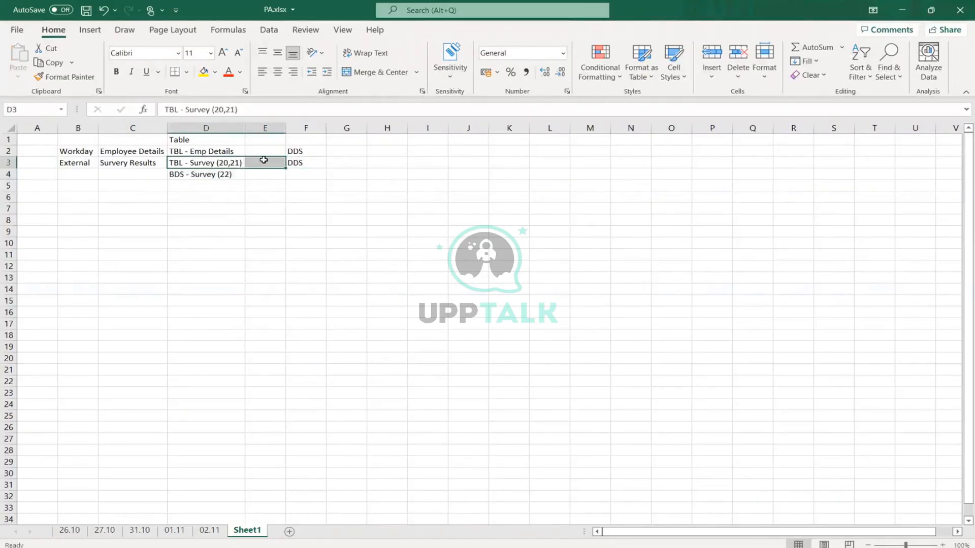
click(195, 161)
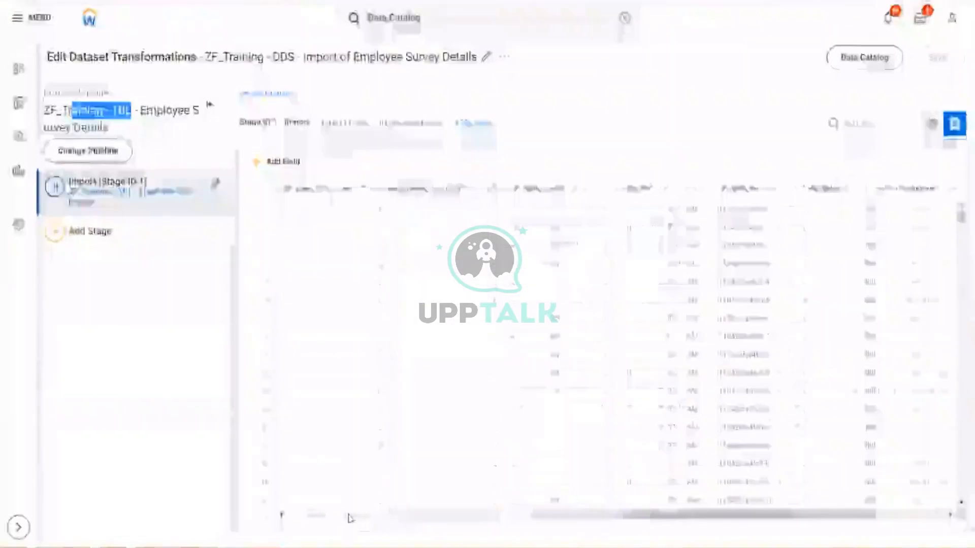
Look through the Import stage's survey rows in Workday, and switch to PA.xlsx to select the BDS - Survey (22) entry.
drag(350, 518, 337, 516)
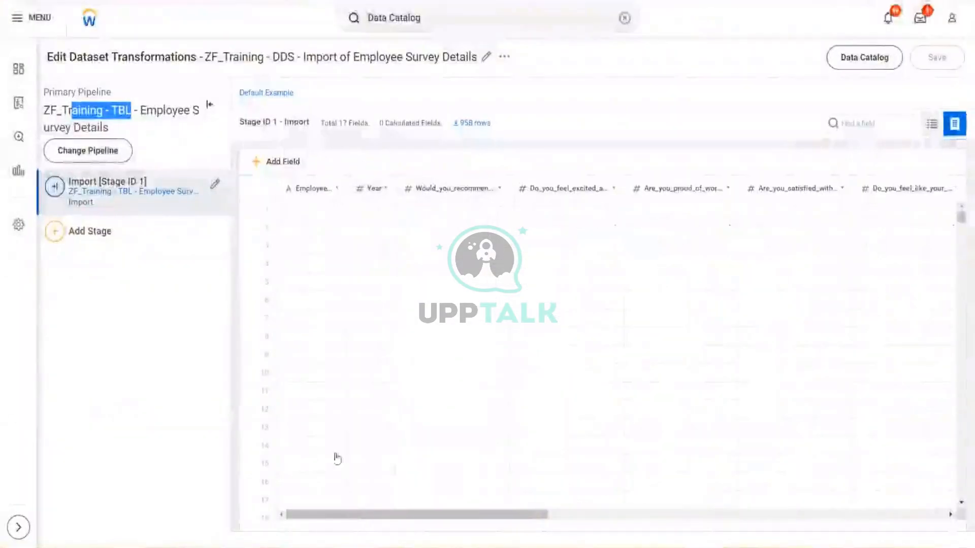
scroll(409, 365, down, 10)
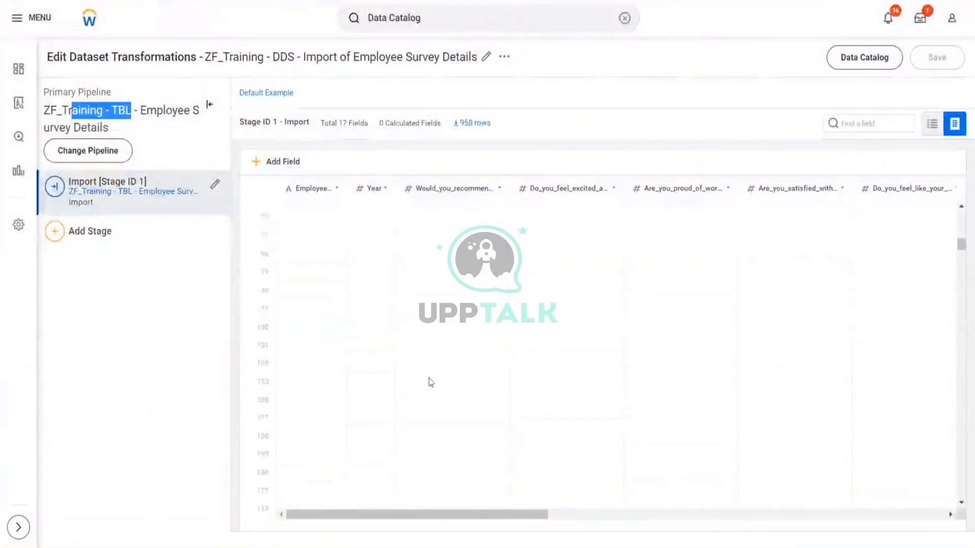
scroll(430, 447, down, 10)
scroll(445, 447, down, 5)
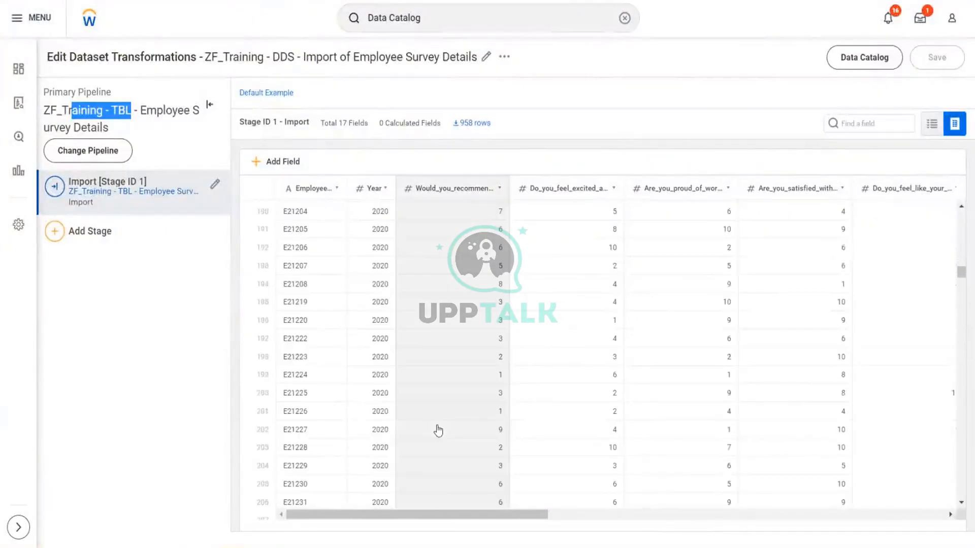
key(alt+Tab)
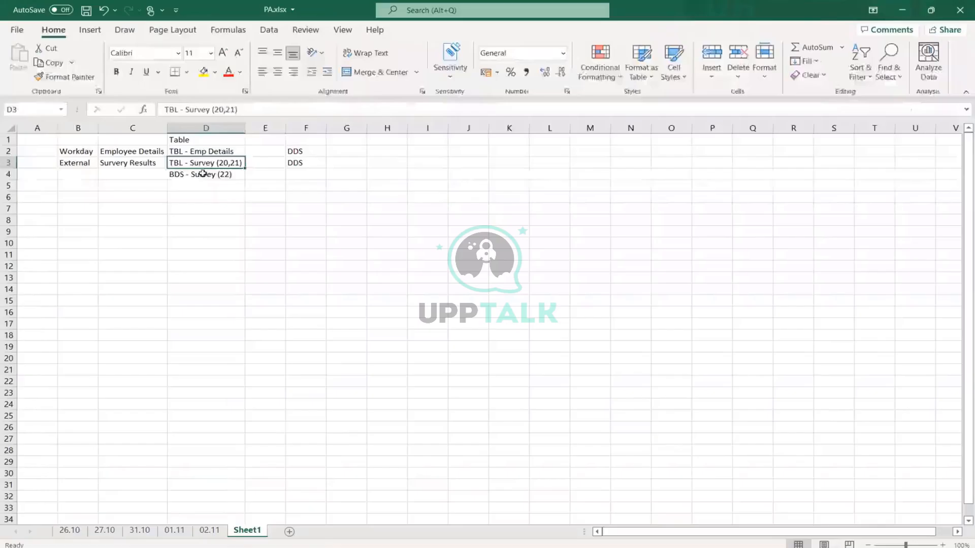
click(203, 173)
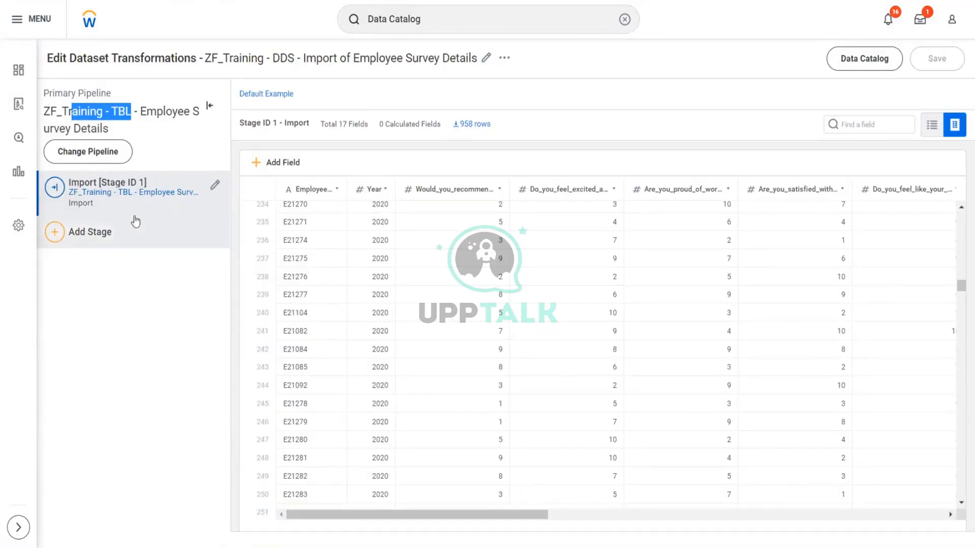
Switch to Workday and add a Union stage after the Import stage of the primary pipeline.
click(121, 336)
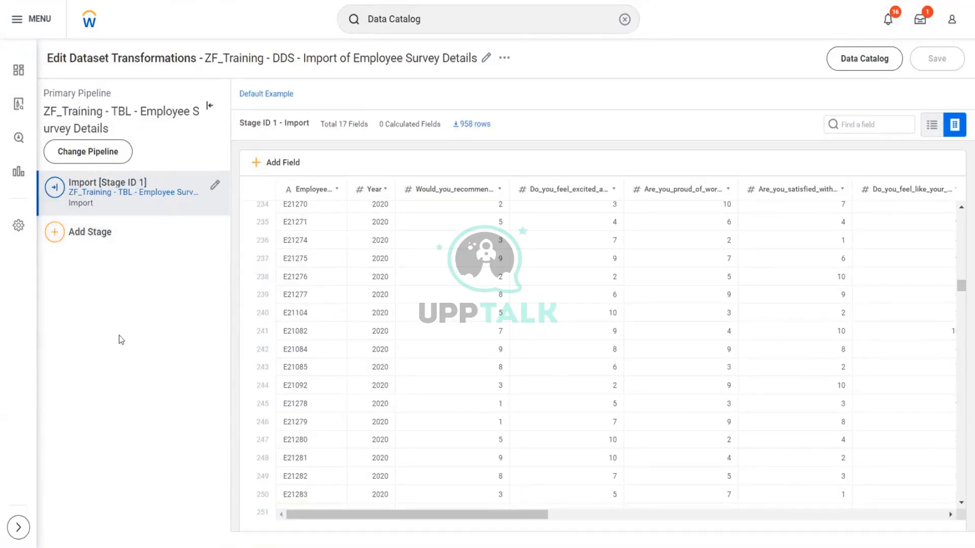
click(56, 234)
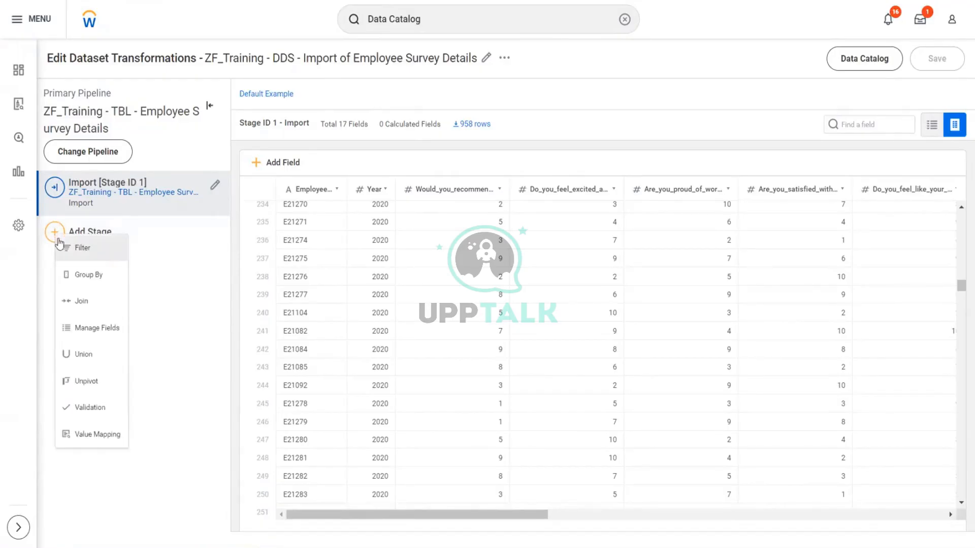
click(89, 355)
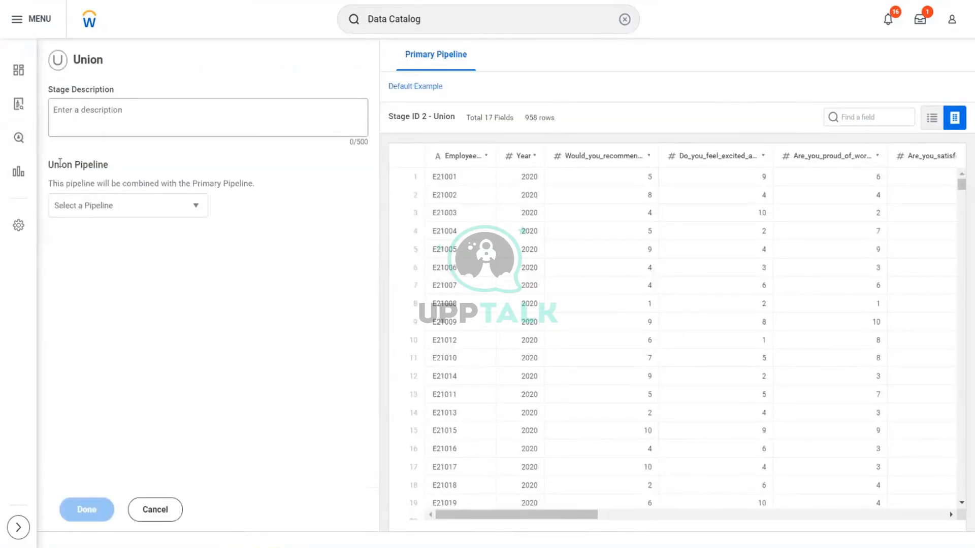
Read how the union pipeline combines with the primary pipeline, and relate it to the TBL - Survey (20,21) entry in PA.xlsx.
drag(59, 164, 258, 183)
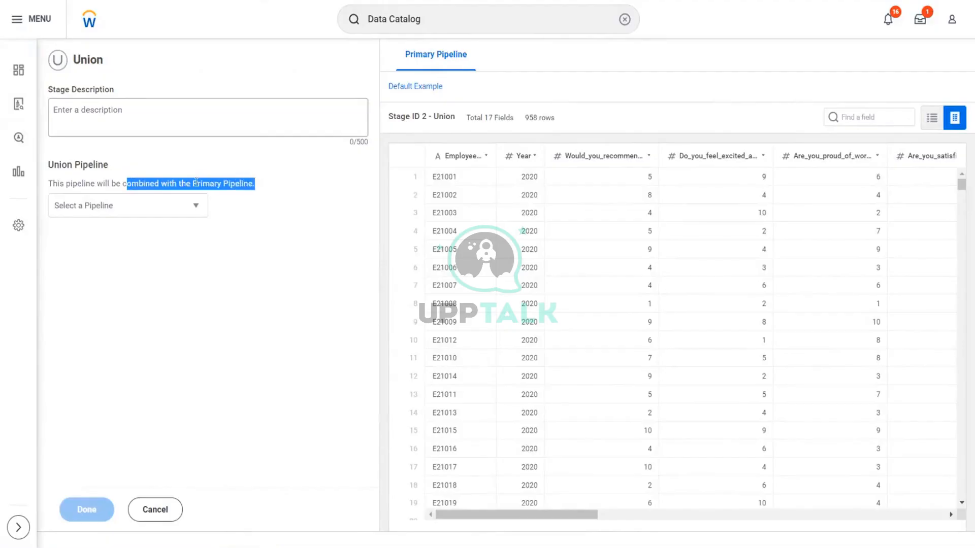
click(278, 188)
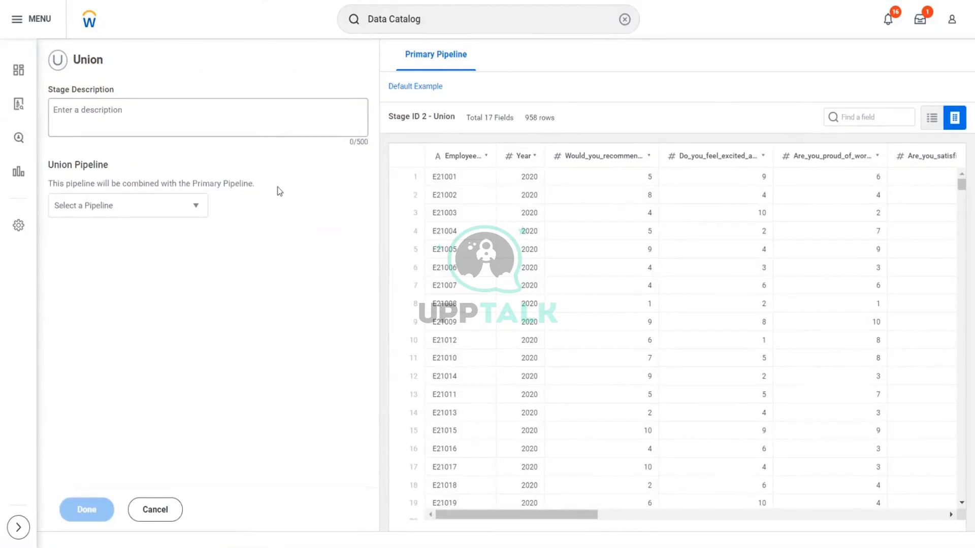
drag(254, 183, 186, 183)
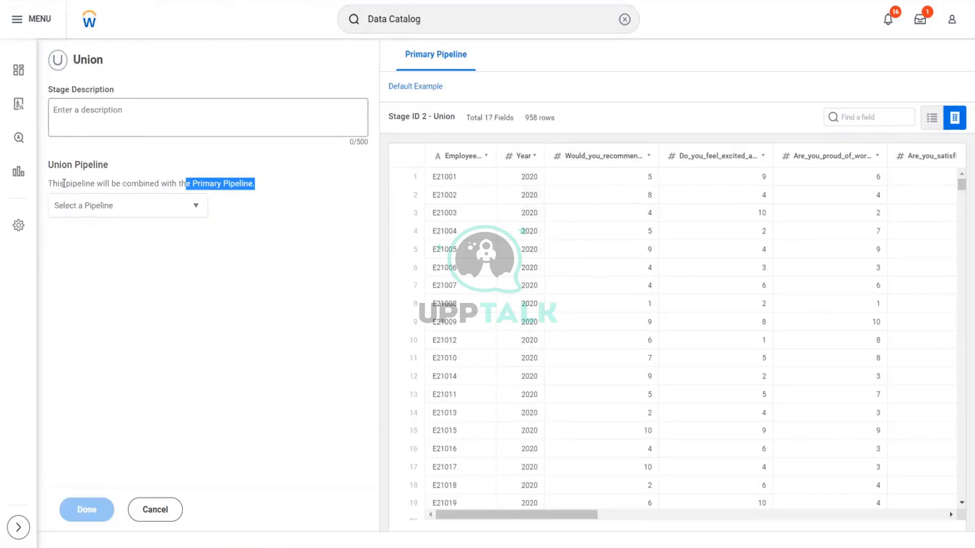
drag(64, 184, 134, 186)
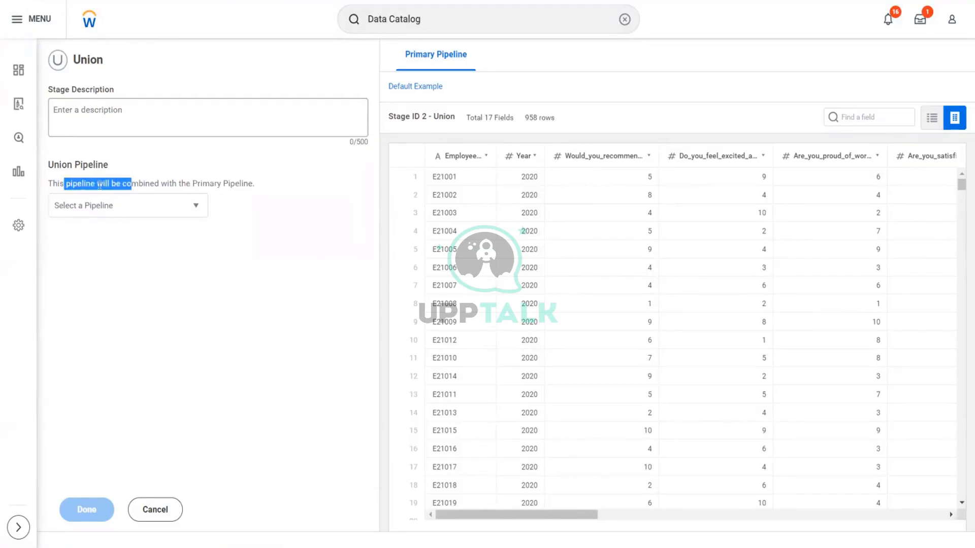
click(102, 185)
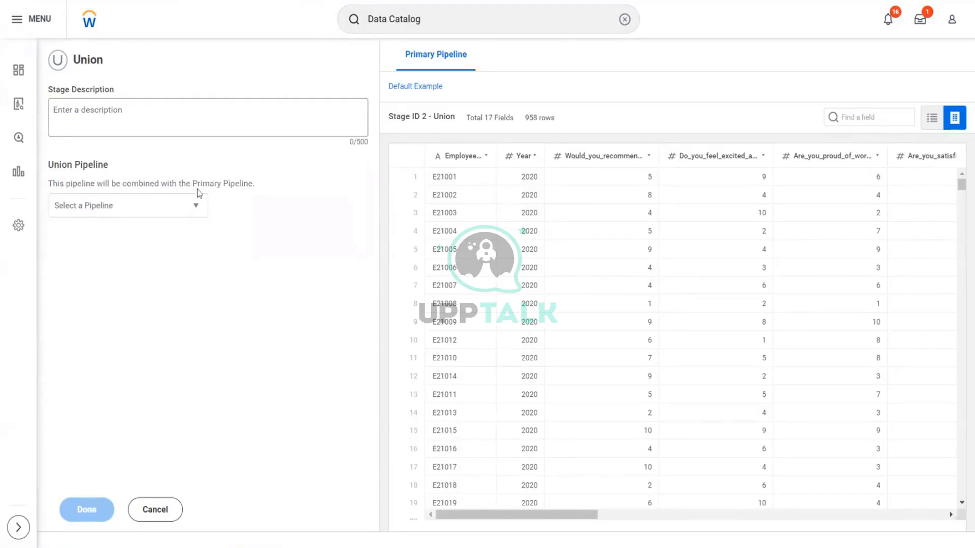
drag(194, 183, 268, 187)
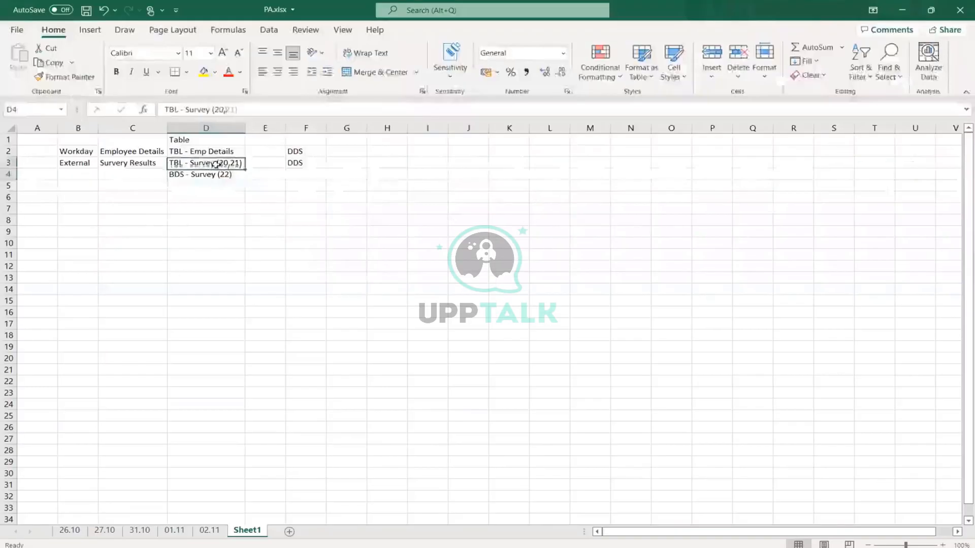
drag(217, 169, 333, 168)
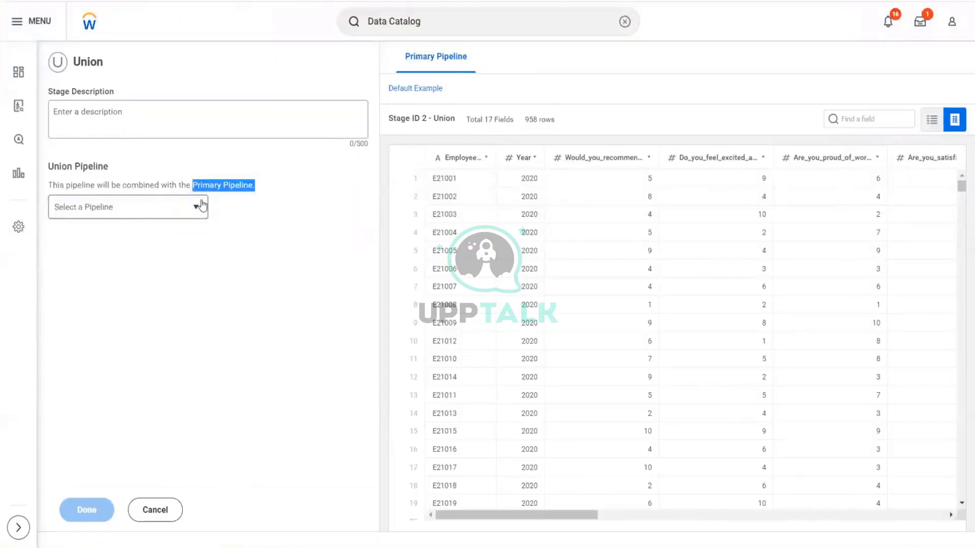
In Workday, add the ZF_Training - BDS - Employee Survey Details dataset as the pipeline of the Union stage.
click(202, 206)
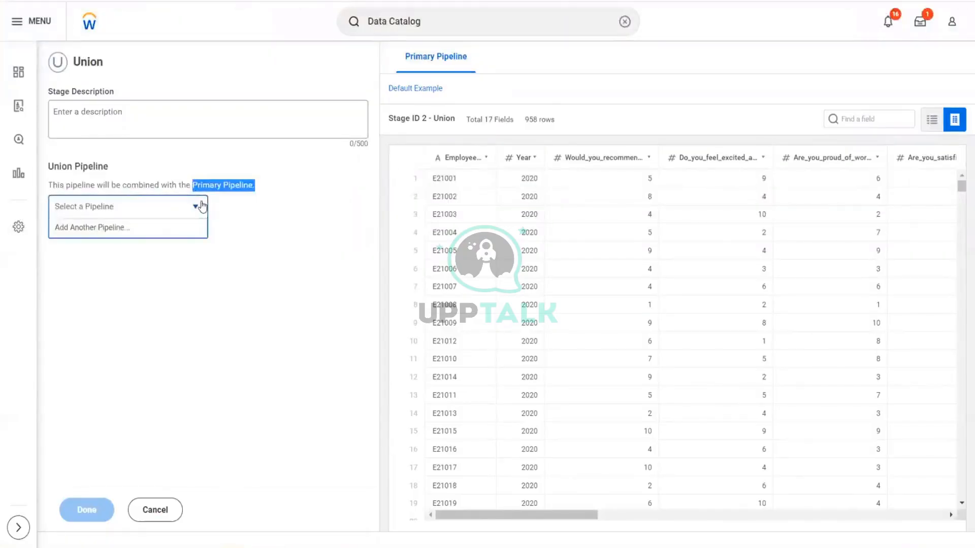
click(88, 228)
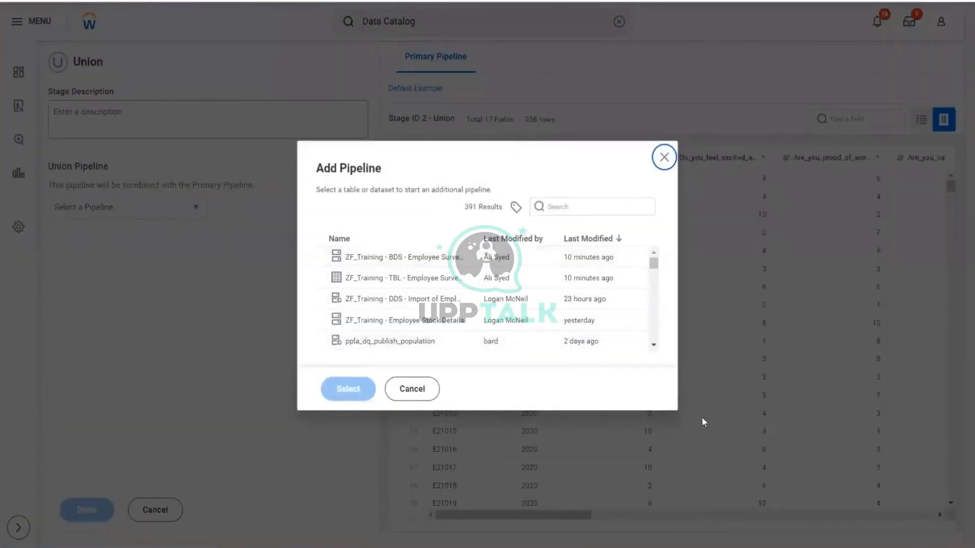
click(398, 262)
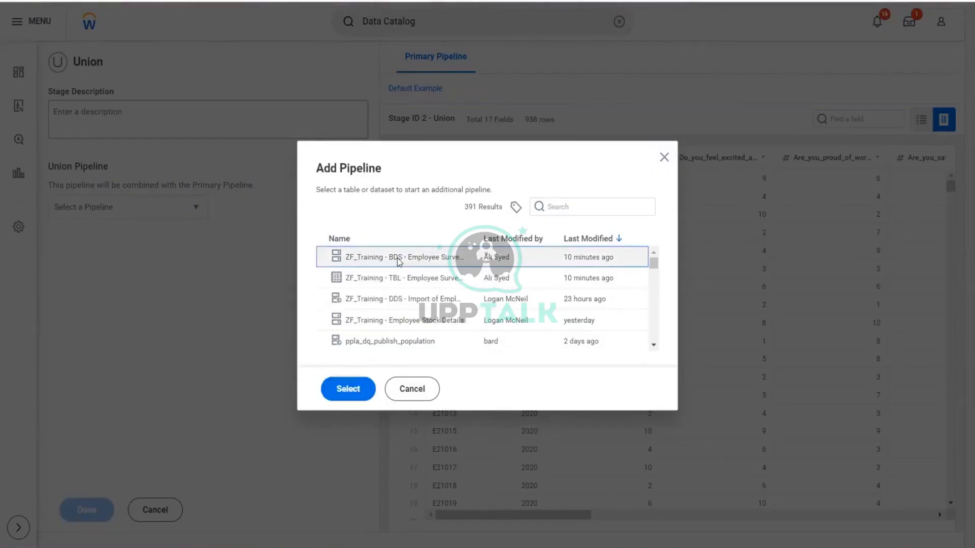
click(348, 389)
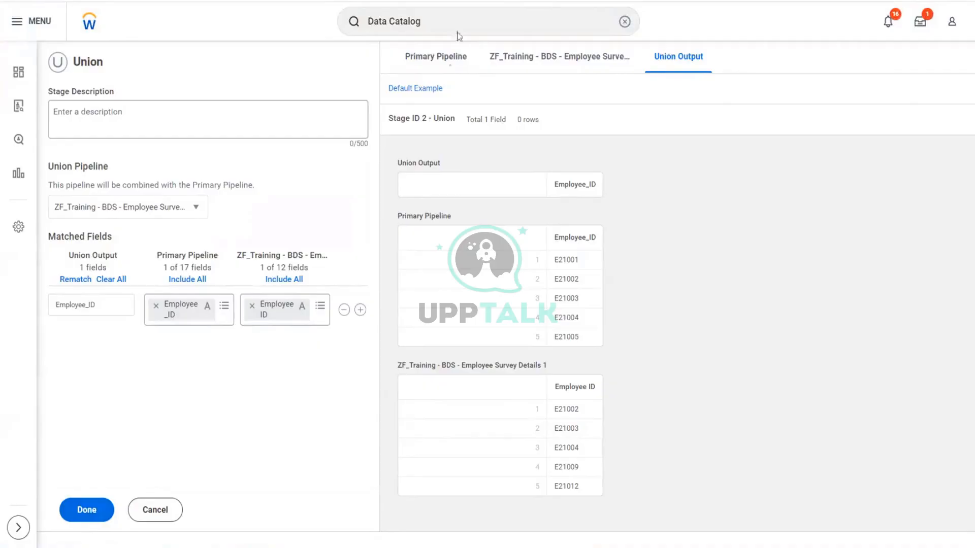
Compare the data of the primary pipeline and the BDS pipeline, and return to the union output.
click(450, 65)
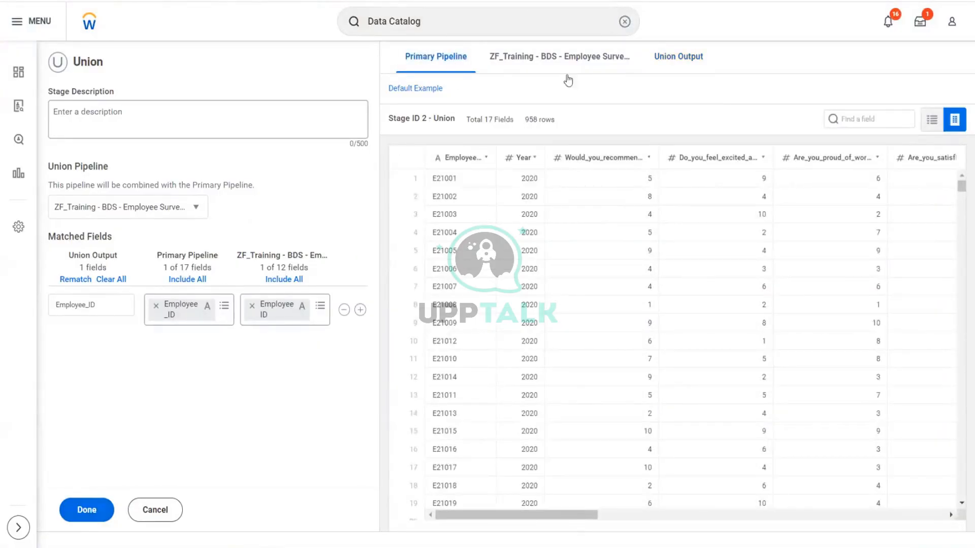
click(572, 59)
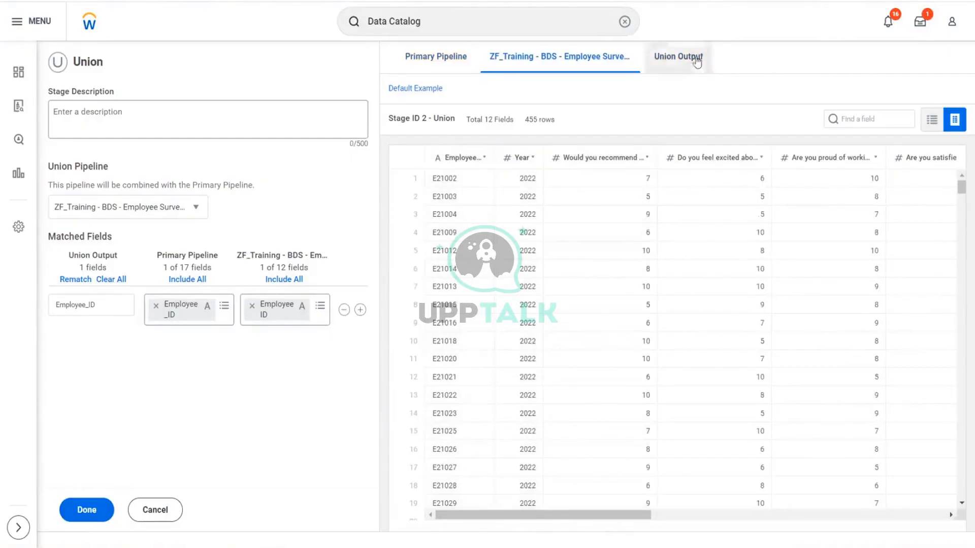
click(697, 61)
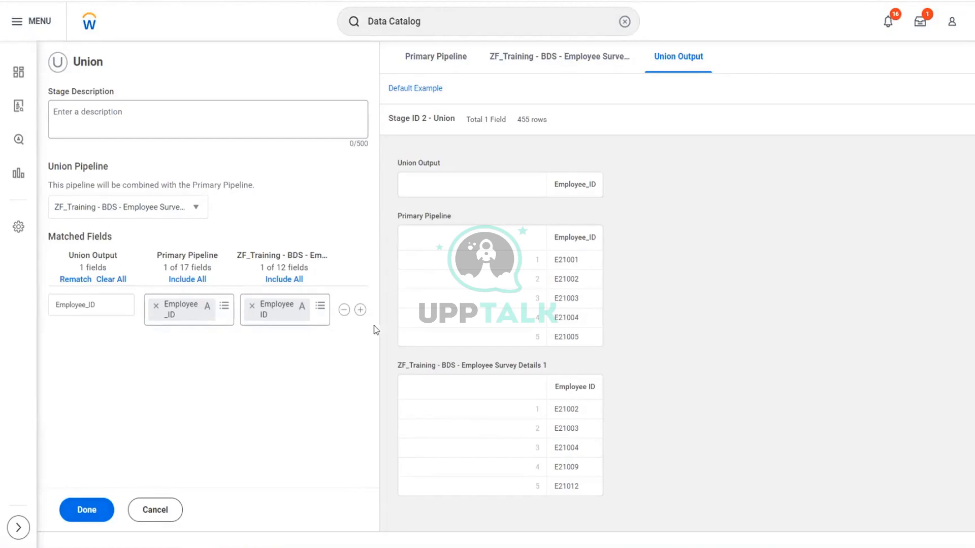
Try to match Year from both pipelines as an additional union field, read the error details, and remove that match.
click(360, 310)
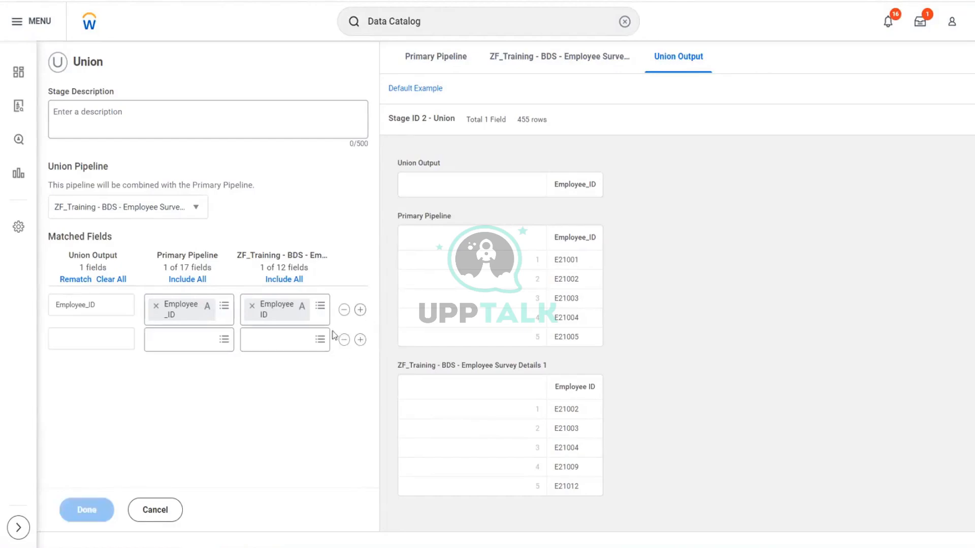
click(224, 339)
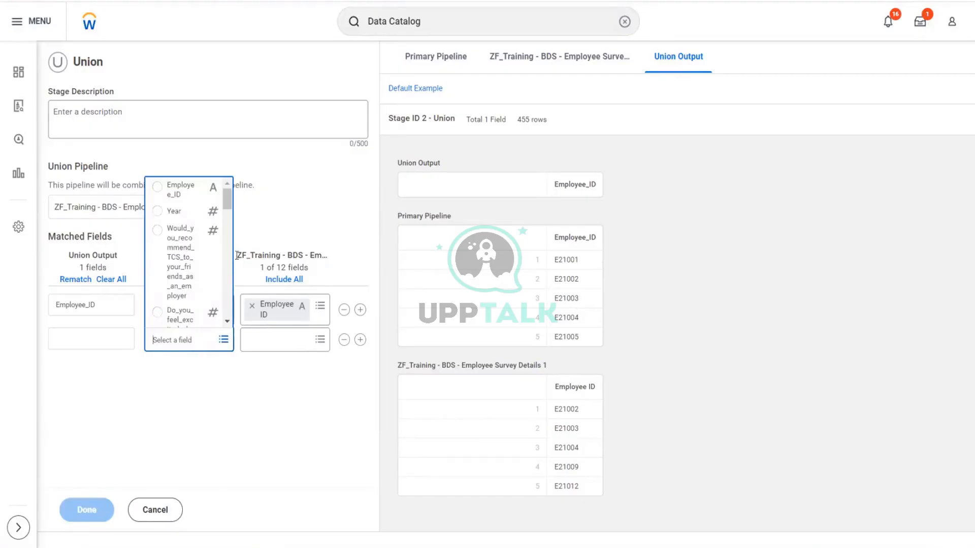
click(174, 213)
click(320, 340)
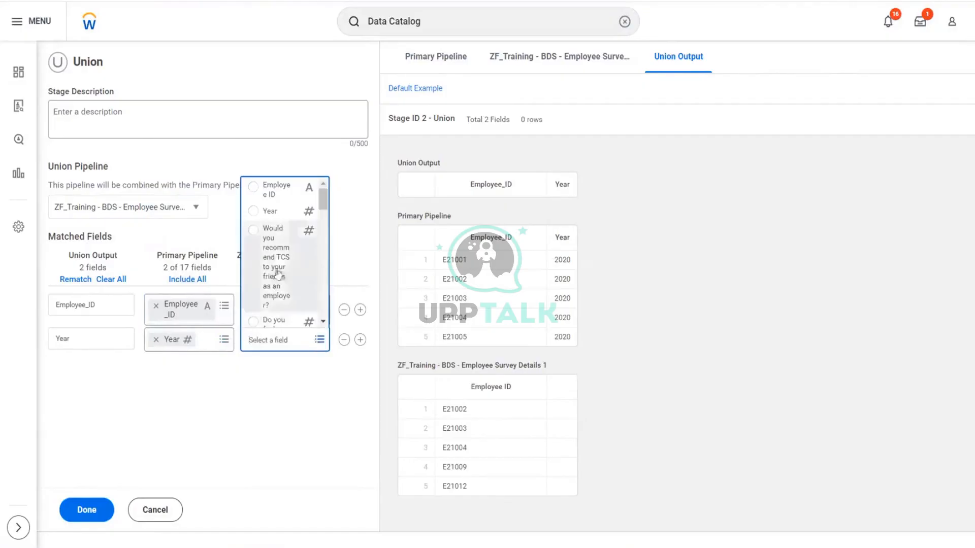
click(273, 212)
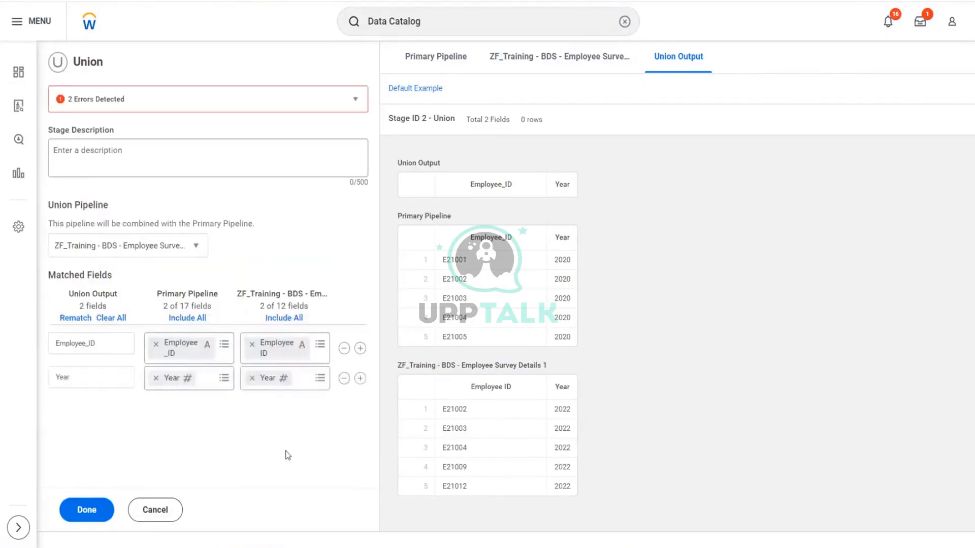
click(354, 100)
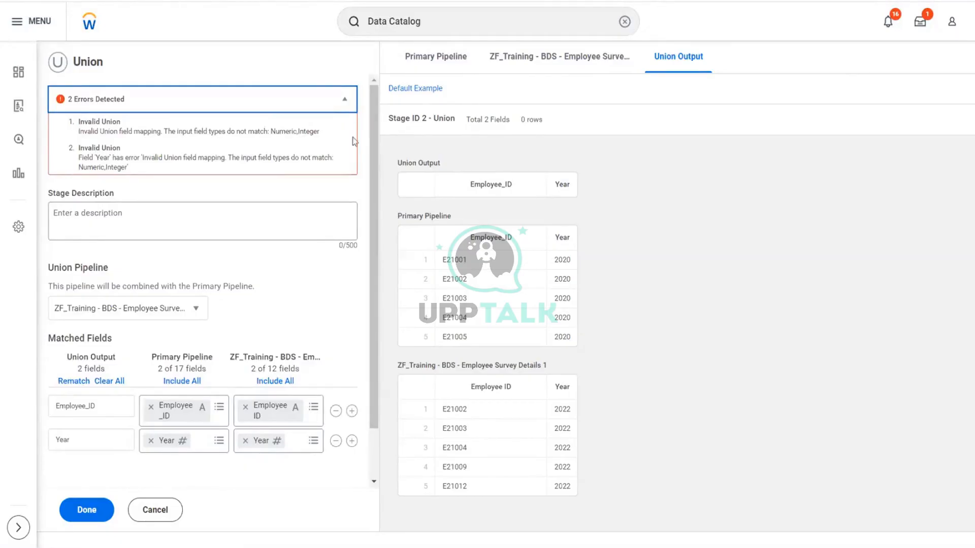
click(335, 442)
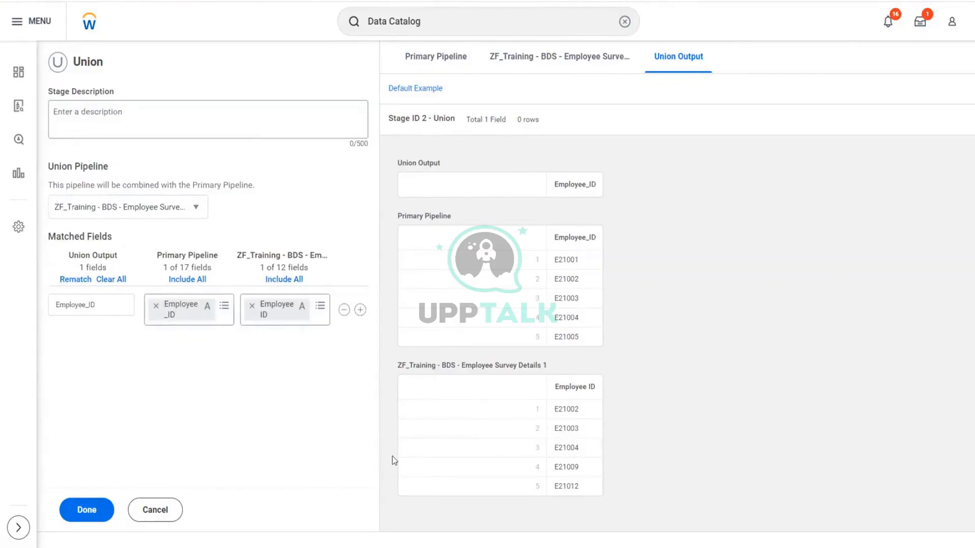
Finish the Union stage with only Employee_ID matched, and delete the stage from the primary pipeline.
click(86, 510)
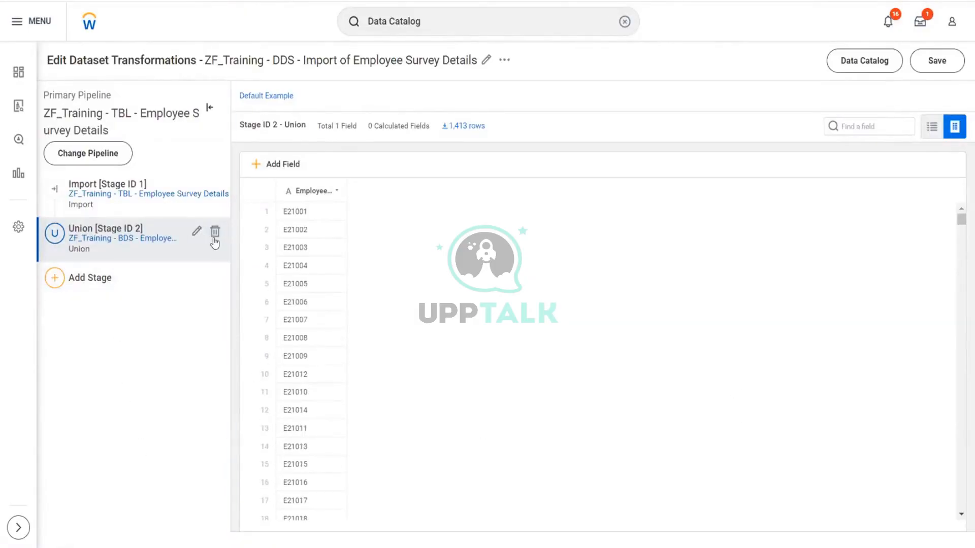
scroll(538, 375, down, 2)
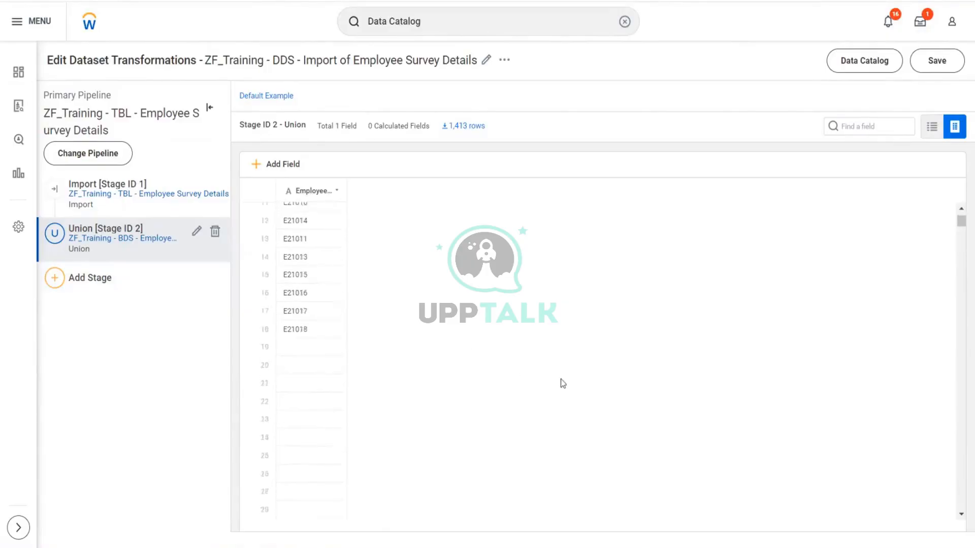
click(215, 233)
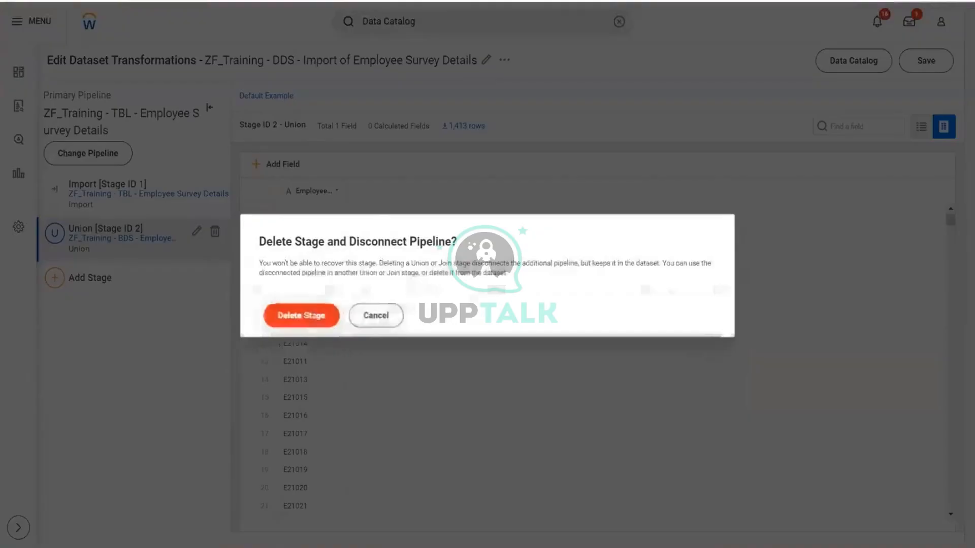
click(319, 317)
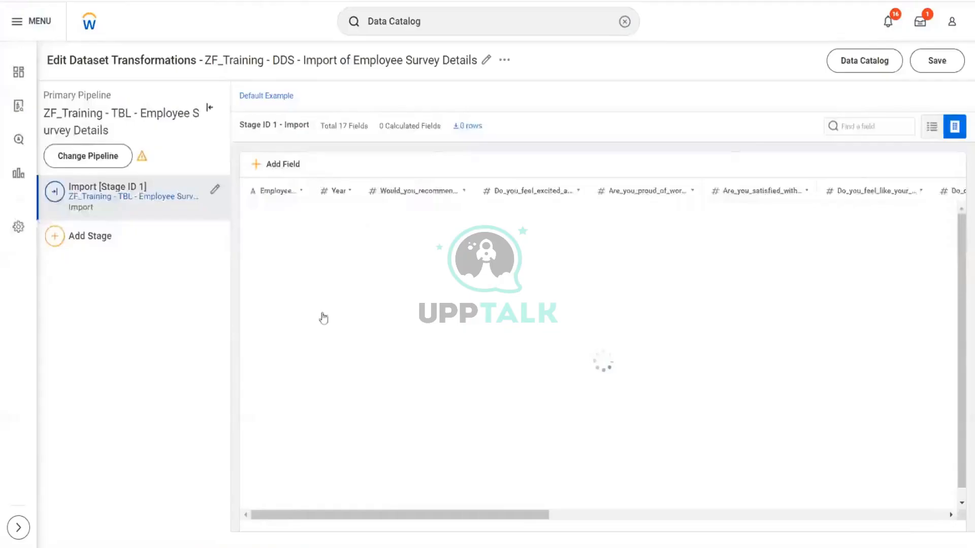
Start a new Union stage after the Import stage.
click(55, 236)
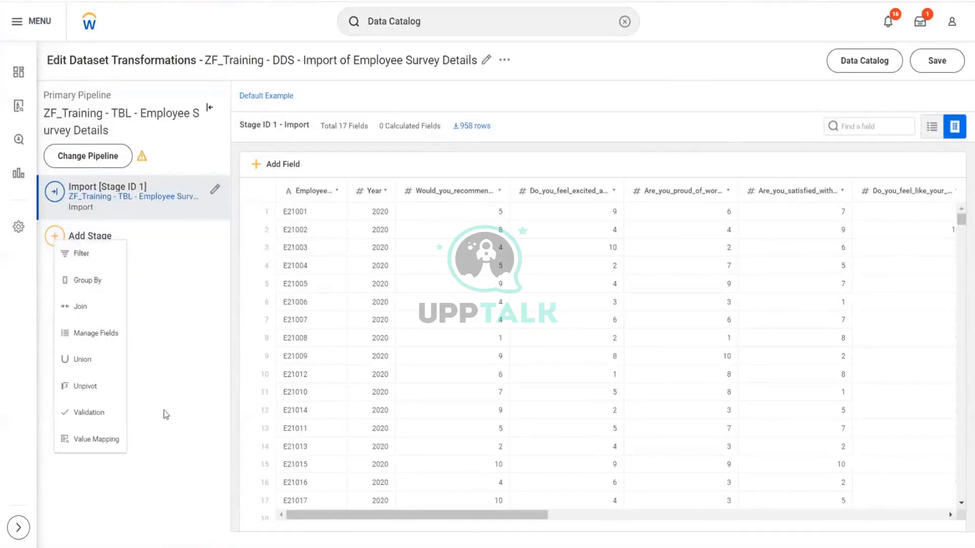
click(76, 359)
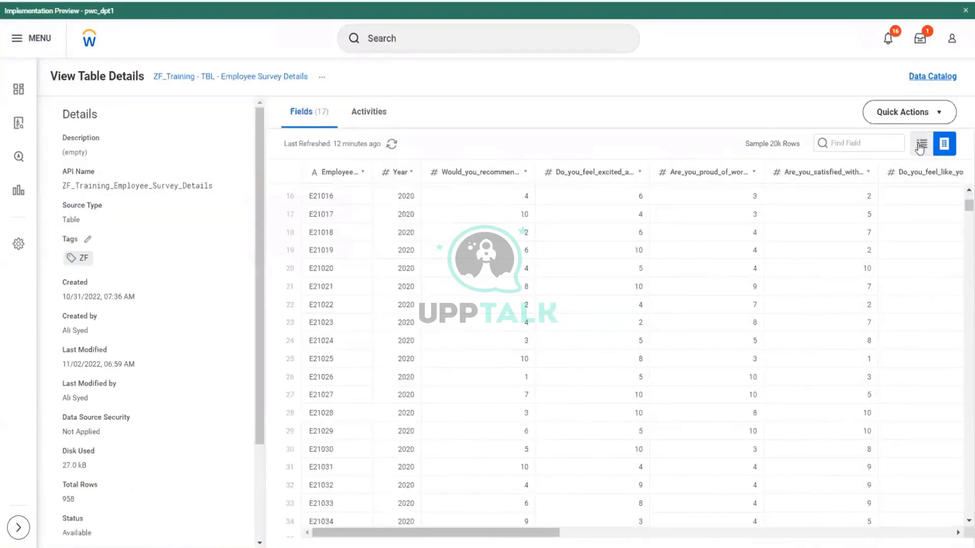
Compare the field lists and types of the Employee Survey Details table and the BDS - Employee Survey Details 1 dataset.
click(921, 145)
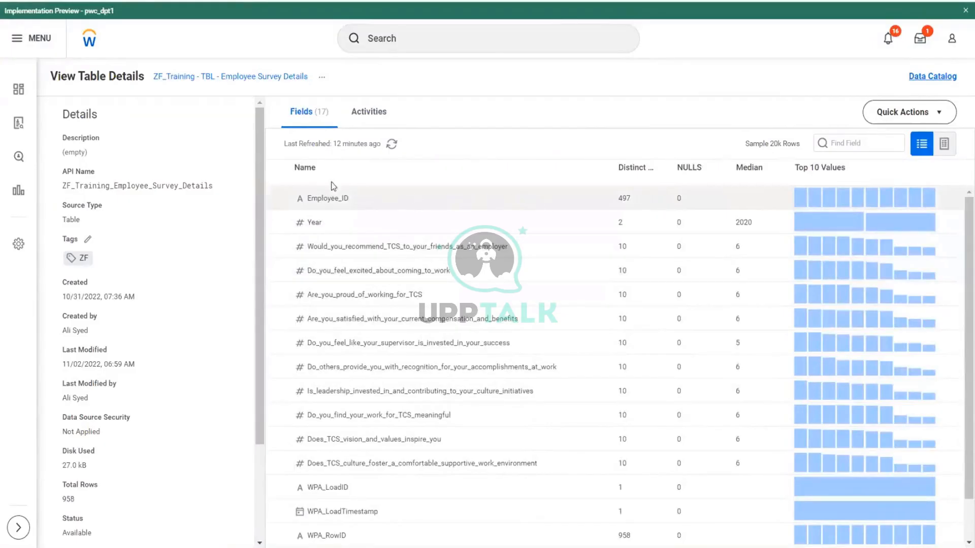
click(947, 113)
click(910, 146)
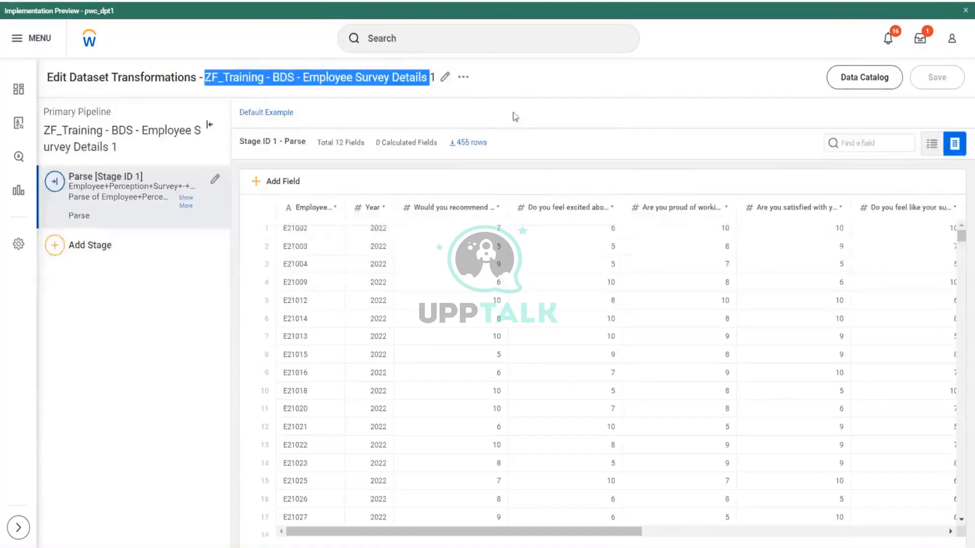
click(602, 89)
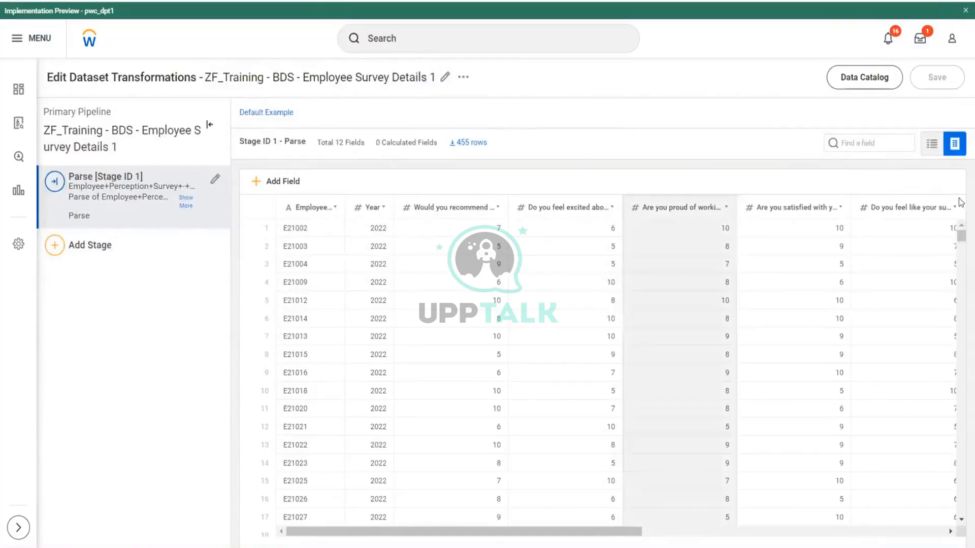
click(932, 144)
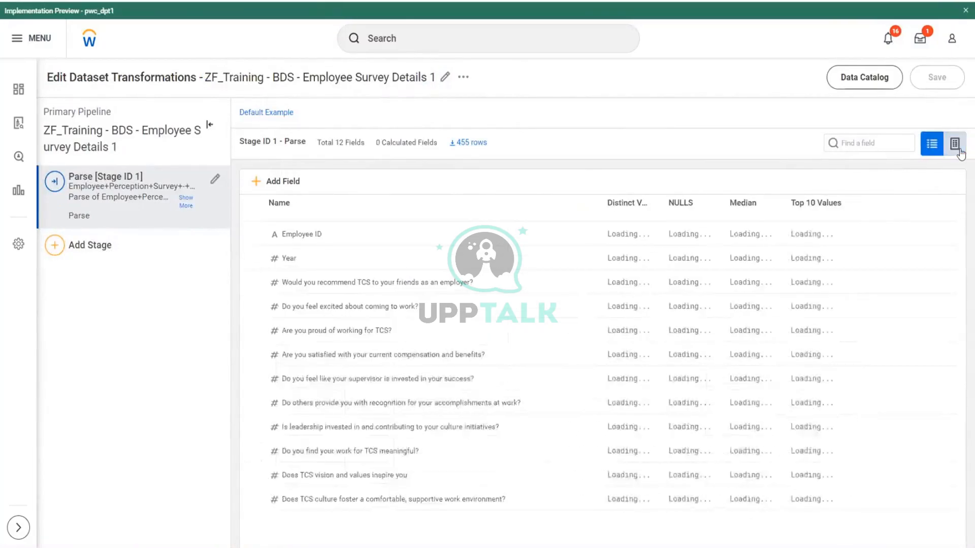
click(954, 144)
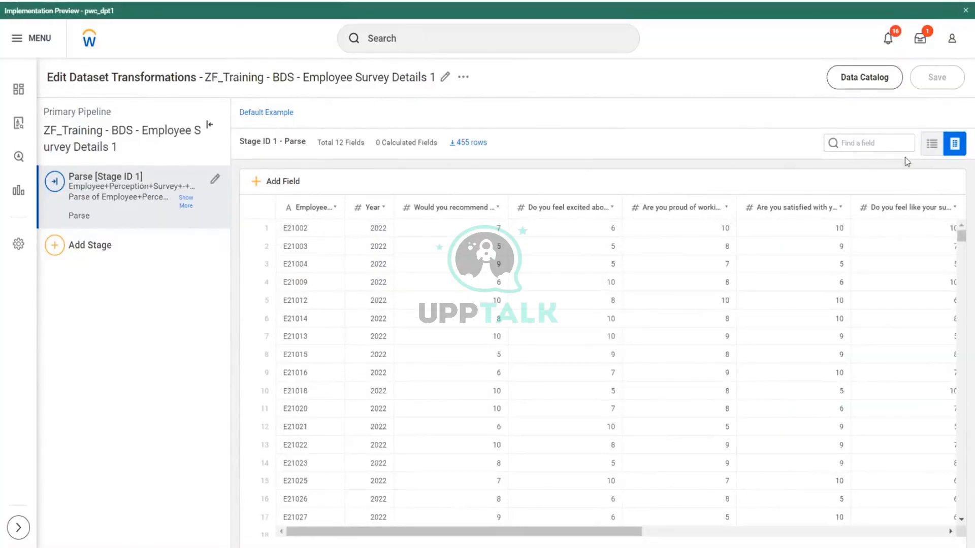
click(932, 144)
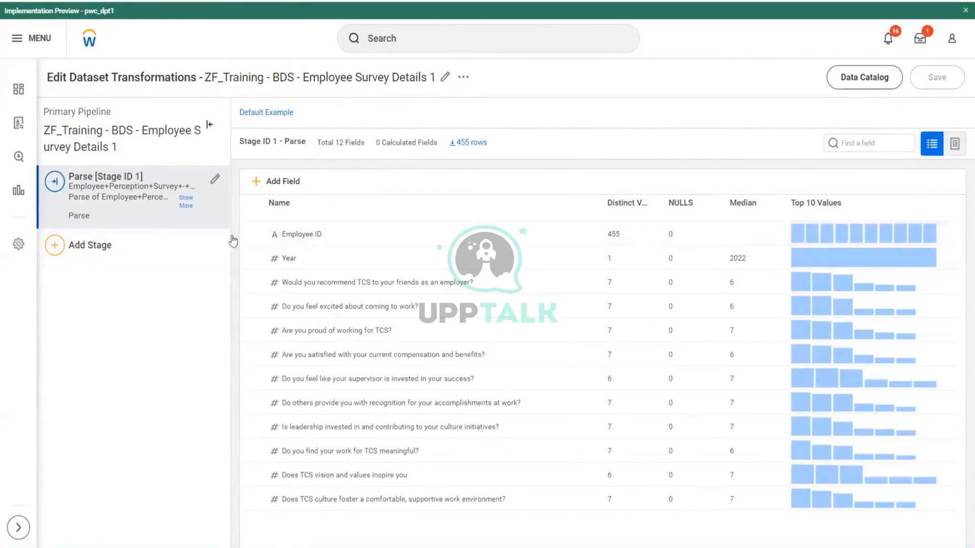
Leave the base dataset's transformations and cancel the new Union stage without choosing a pipeline.
click(877, 85)
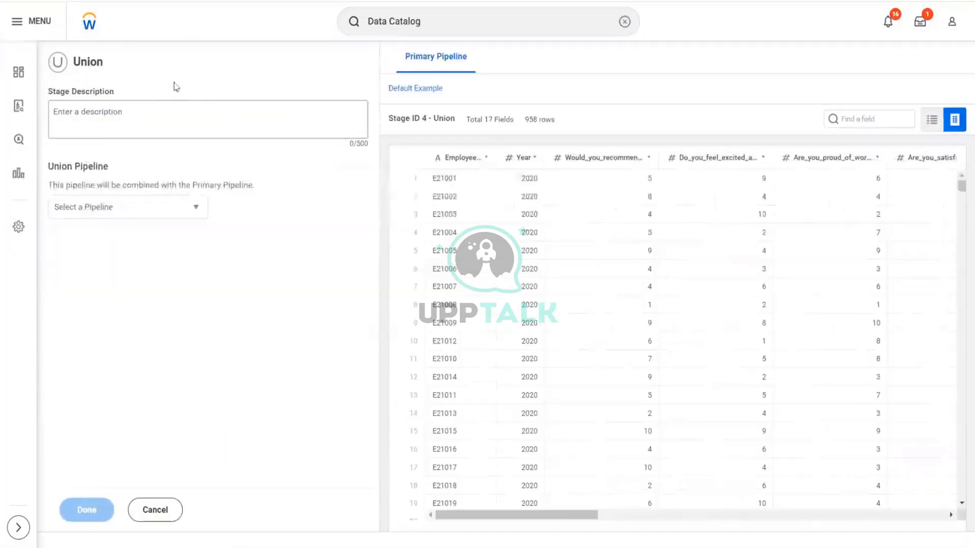
click(155, 510)
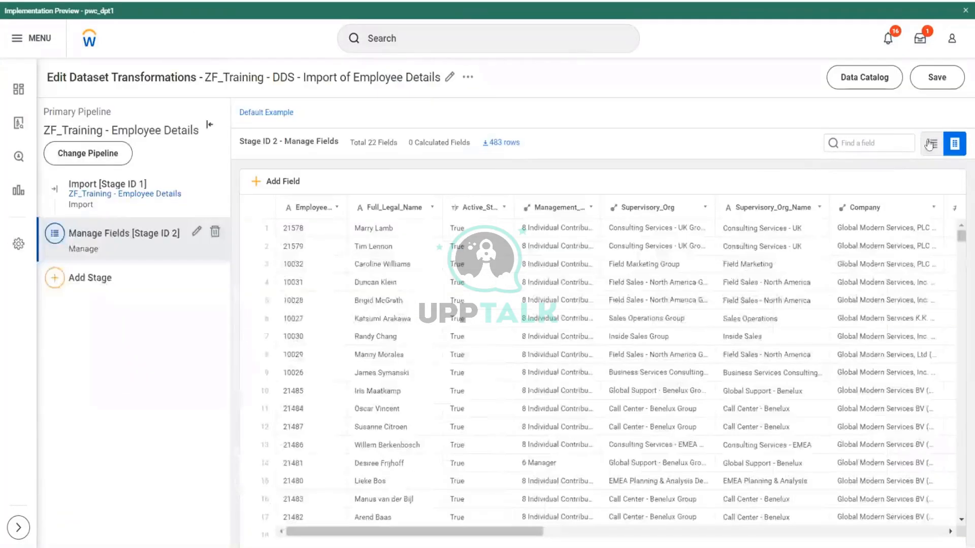
Save the ZF_Training - DDS - Import of Employee Details dataset and return to the Data Catalog.
click(870, 89)
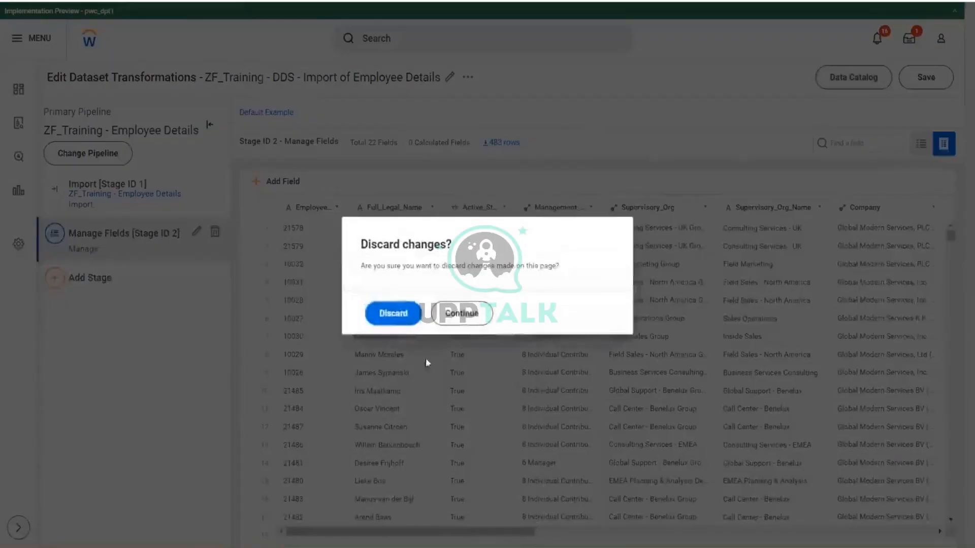
click(475, 312)
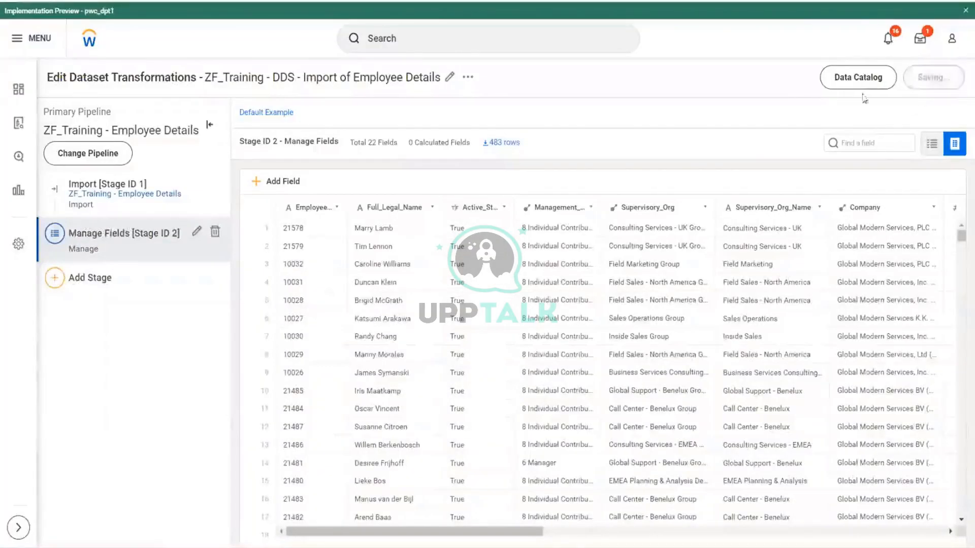
click(871, 89)
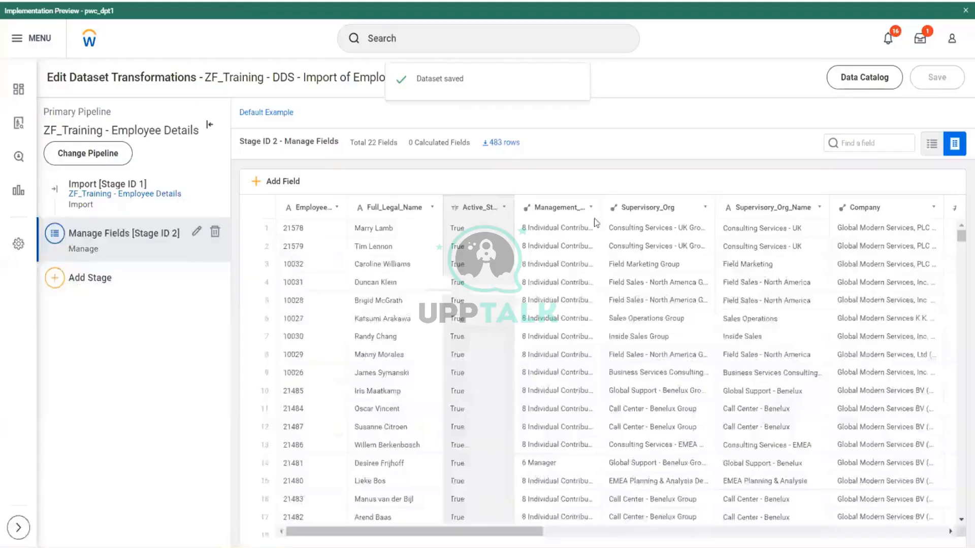
click(461, 313)
click(865, 78)
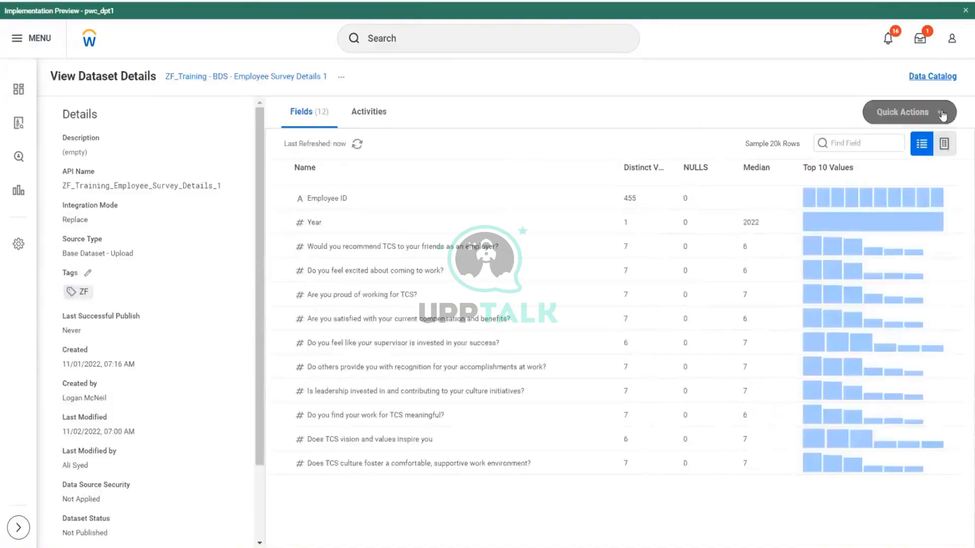
Open the Employee Survey Details 1 dataset's transformations for editing and add a Manage Fields stage after the Parse stage.
click(943, 115)
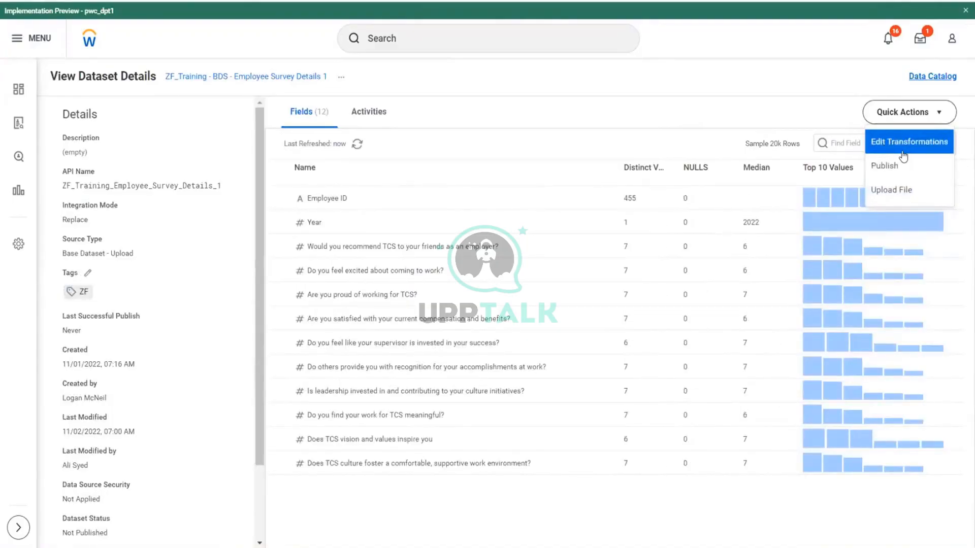
scroll(134, 349, down, 2)
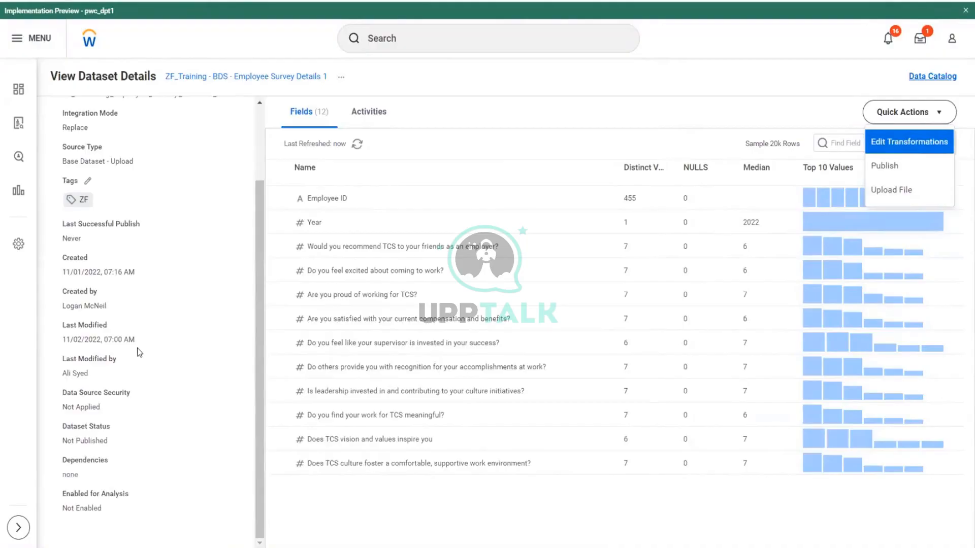
scroll(139, 345, up, 2)
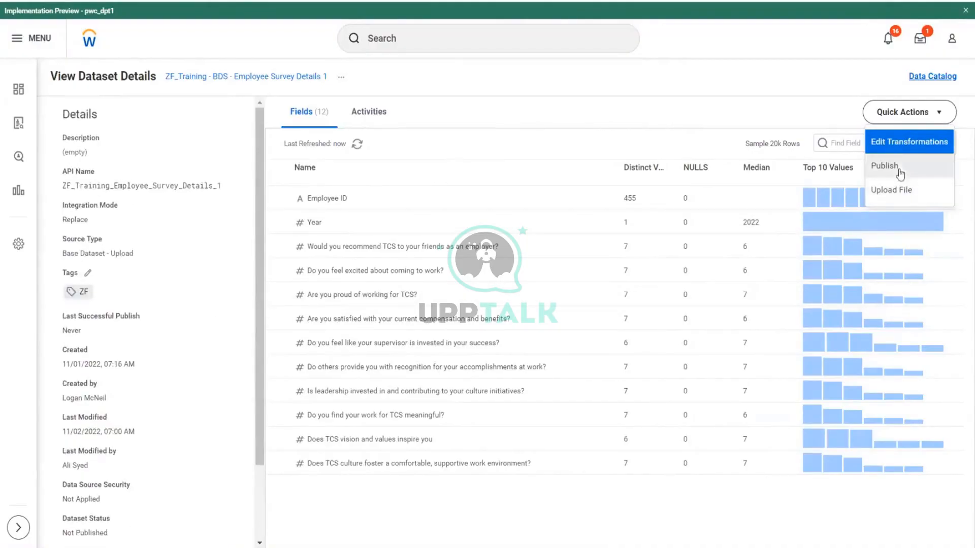
click(914, 142)
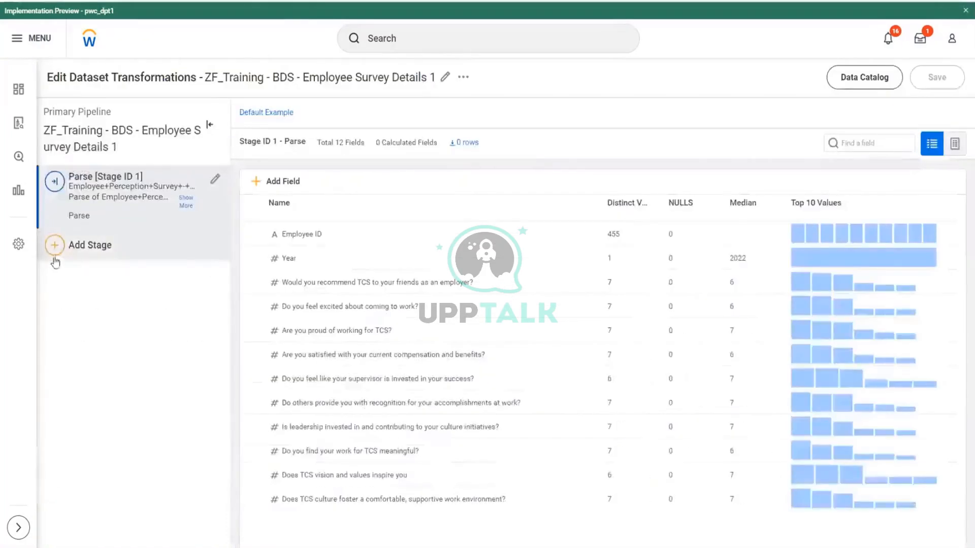
click(54, 247)
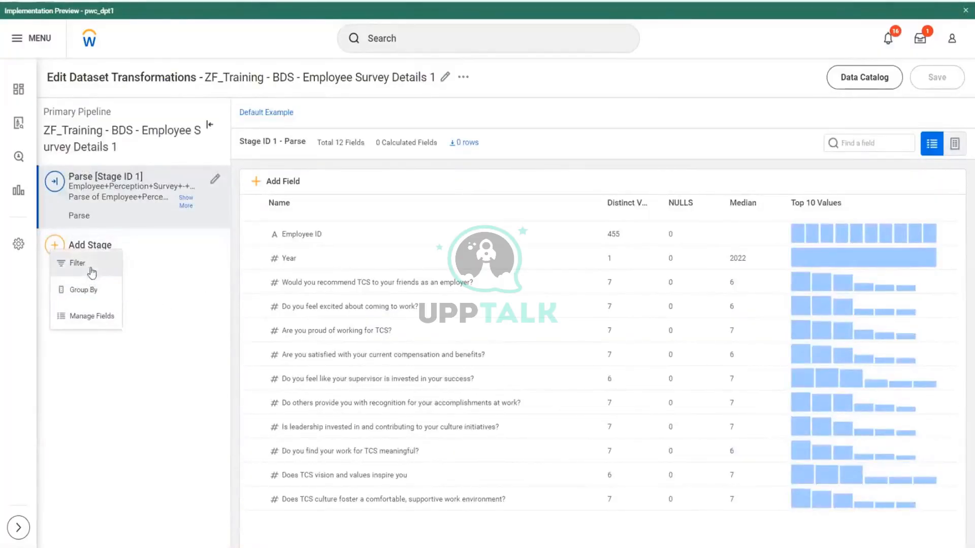
click(83, 315)
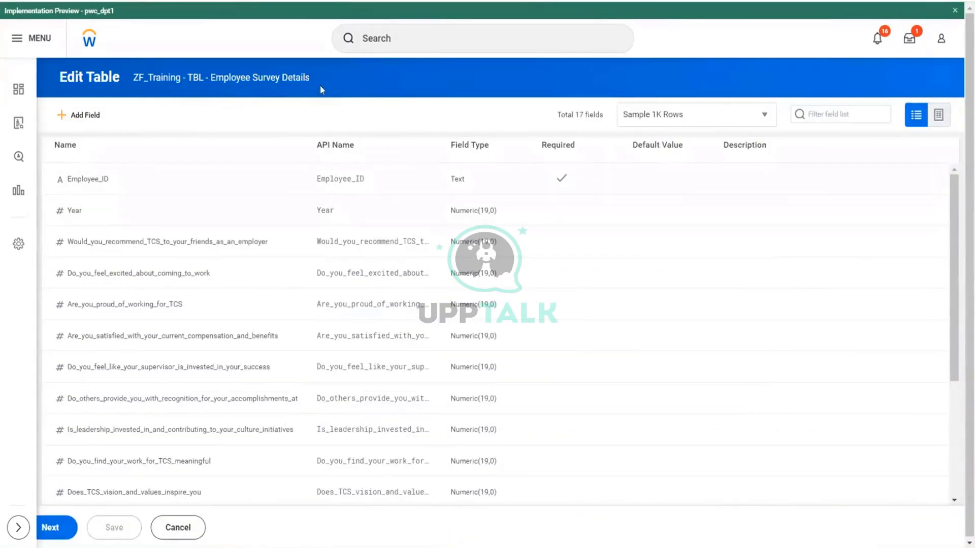
Compare the field types in the Employee Survey Details table with the output types in the Manage Fields stage.
scroll(507, 258, down, 3)
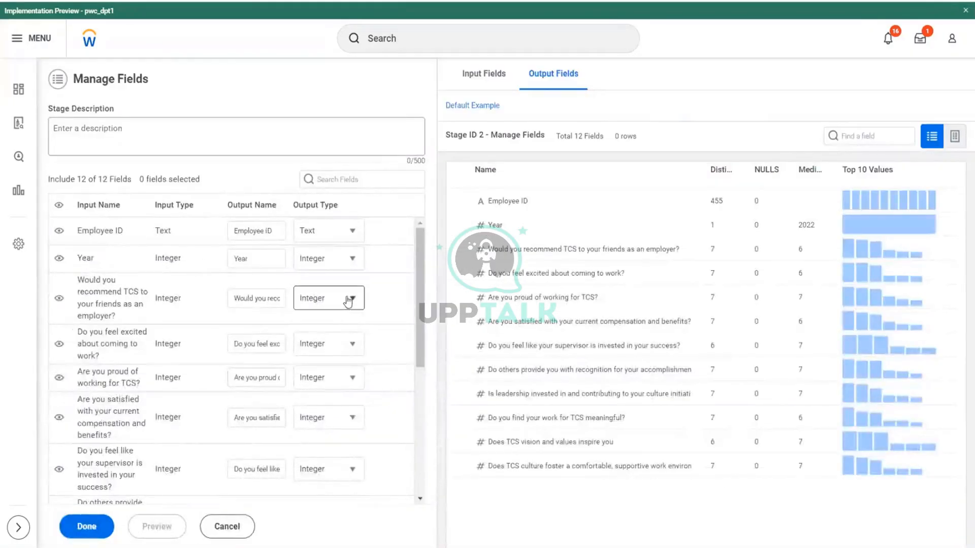
scroll(361, 294, down, 5)
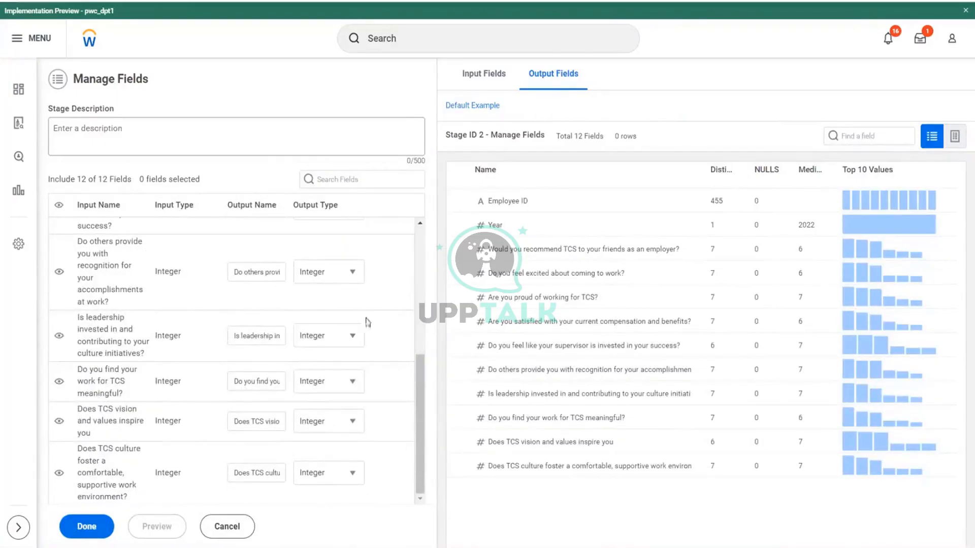
scroll(368, 322, up, 4)
scroll(311, 385, up, 1)
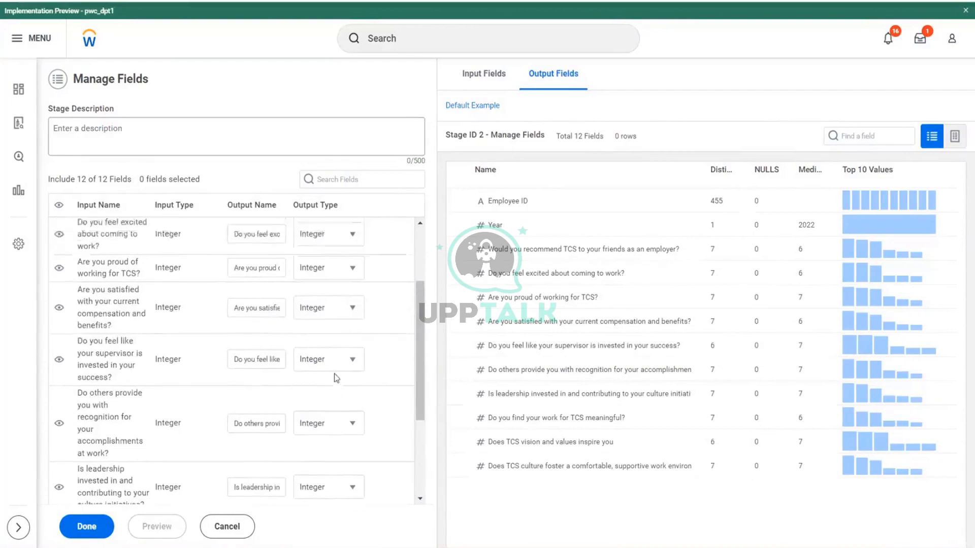
scroll(337, 378, up, 3)
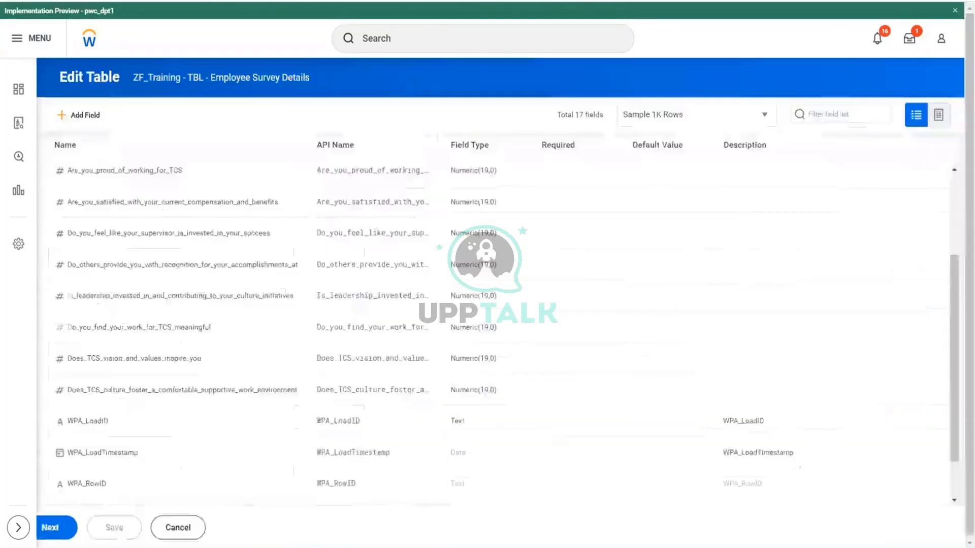
scroll(537, 198, up, 5)
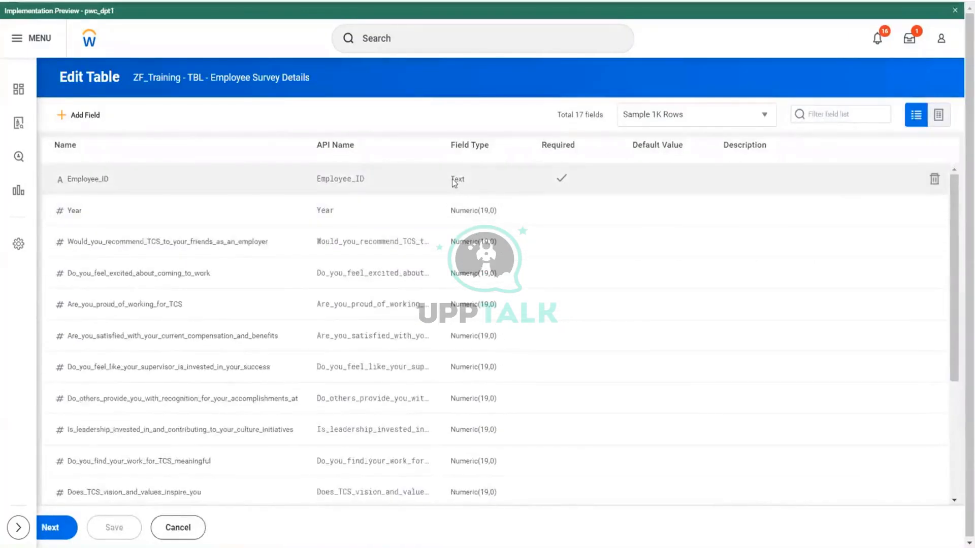
click(473, 183)
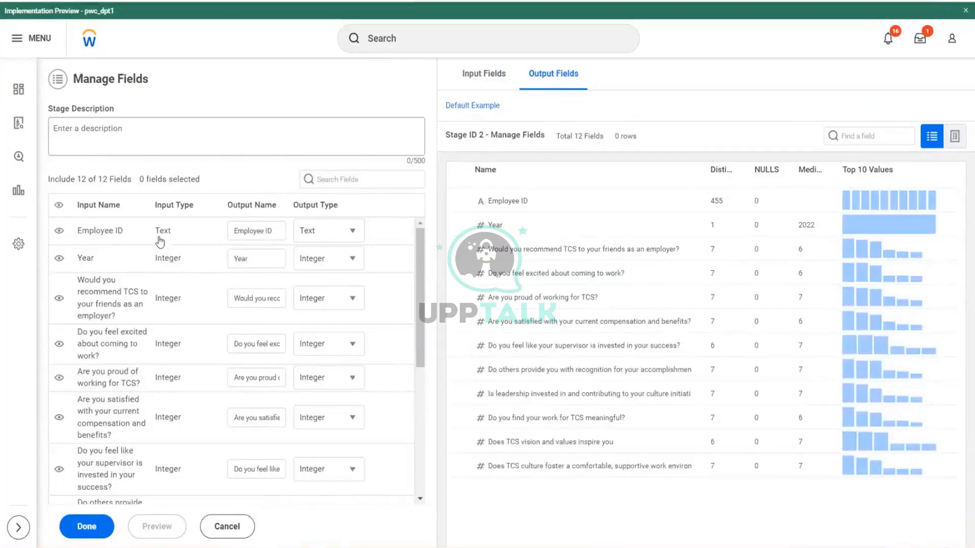
Set the Year field's output type to Numeric and check its digit settings against the table's Year field.
click(344, 265)
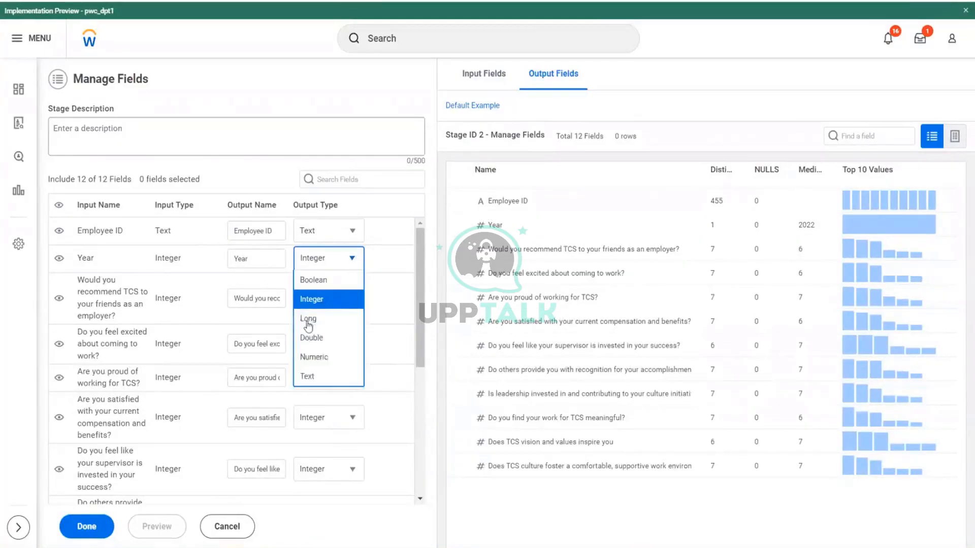
click(320, 356)
click(375, 259)
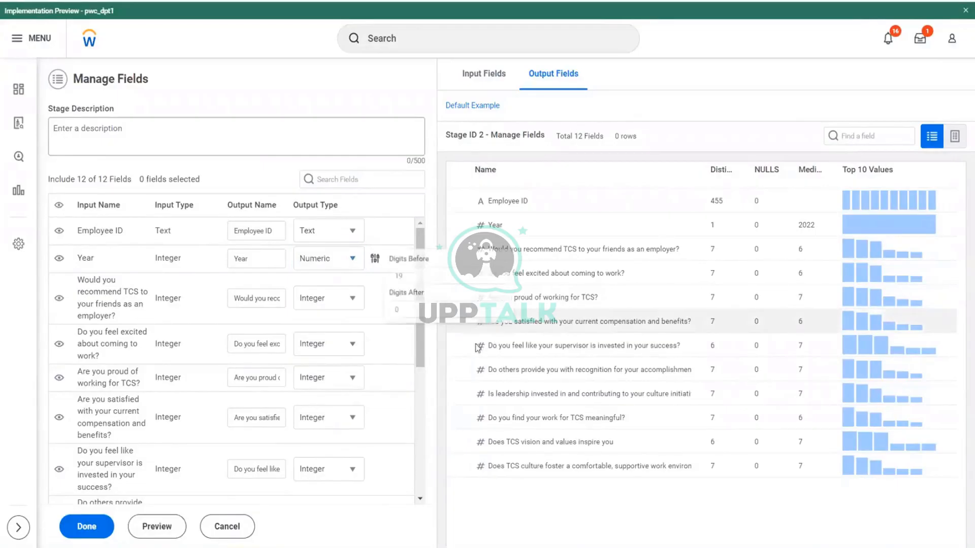
click(399, 311)
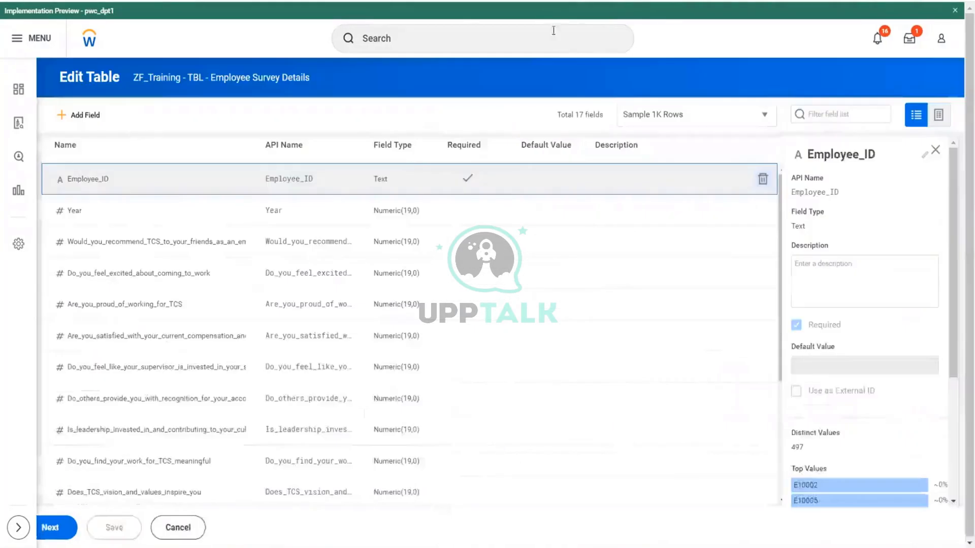
click(407, 218)
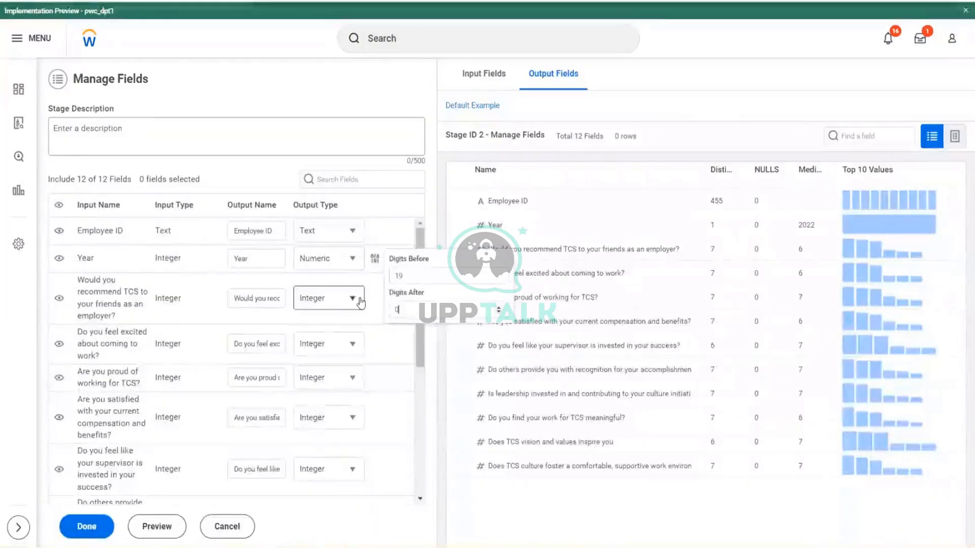
Set the output type to Numeric for the questions on recommending TCS, feeling excited about work and being proud of TCS.
click(361, 302)
click(331, 398)
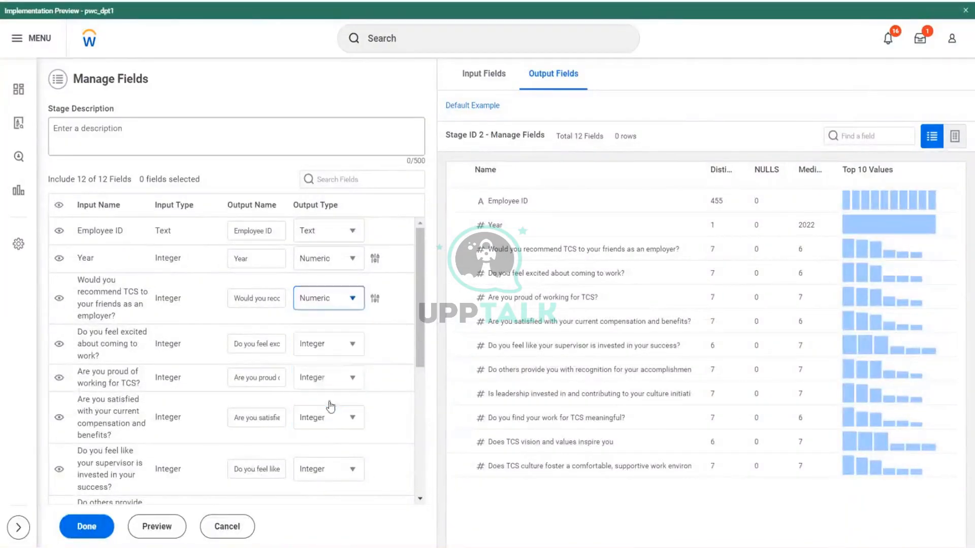
click(353, 344)
click(339, 441)
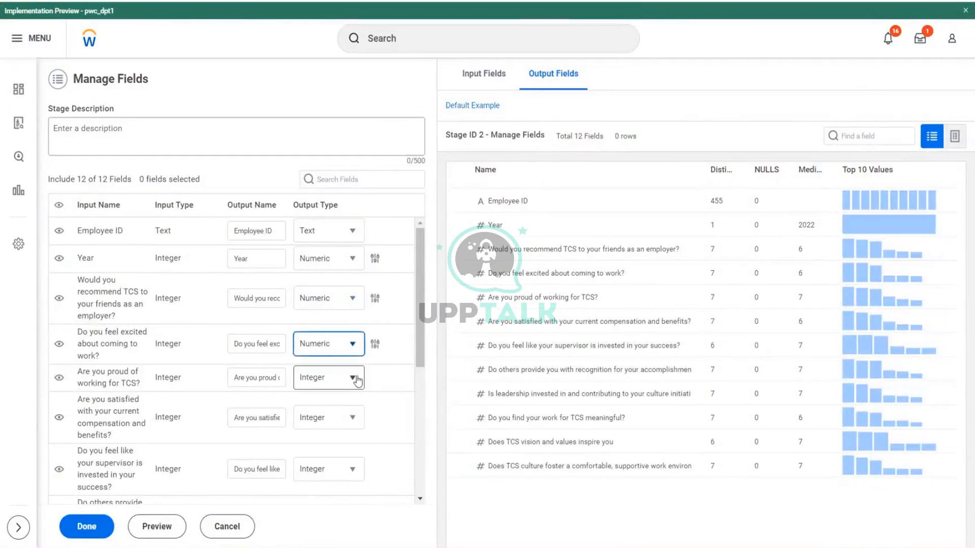
click(358, 379)
click(325, 473)
Set the output type to Numeric for the compensation and benefits question and the supervisor invested in your success question.
scroll(335, 396, down, 2)
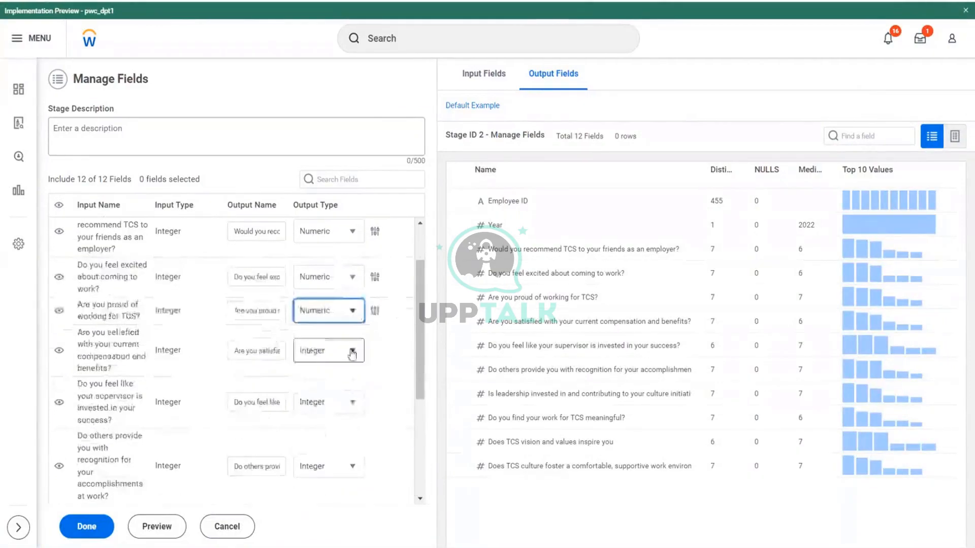
click(352, 355)
click(327, 447)
scroll(353, 366, down, 2)
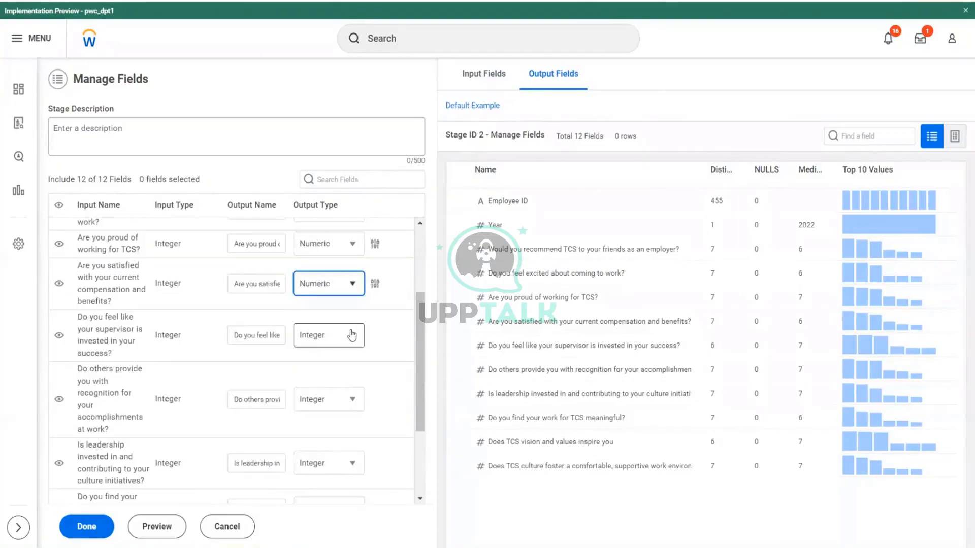
click(352, 335)
click(324, 433)
Set the output type to Numeric for the recognition for accomplishments and leadership culture initiatives questions.
scroll(360, 355, down, 3)
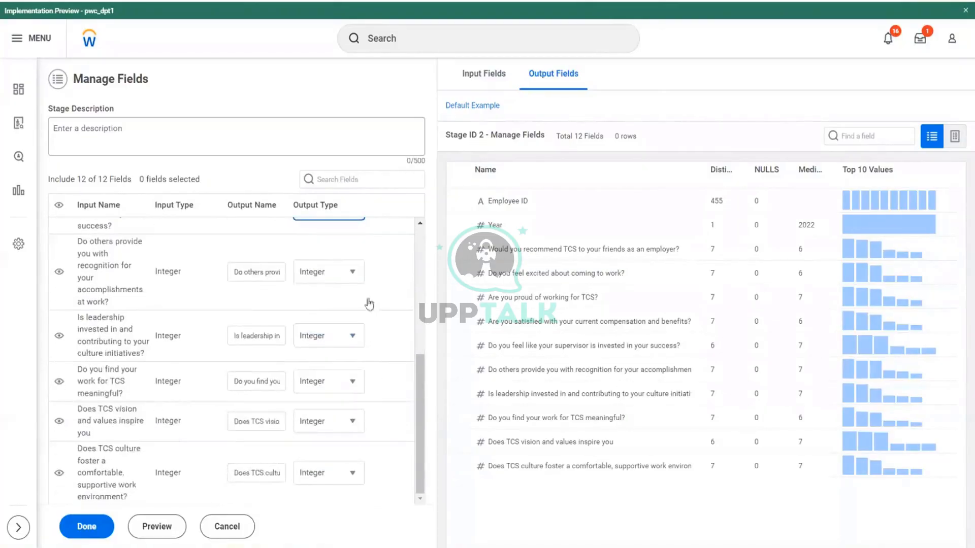
click(355, 272)
click(325, 370)
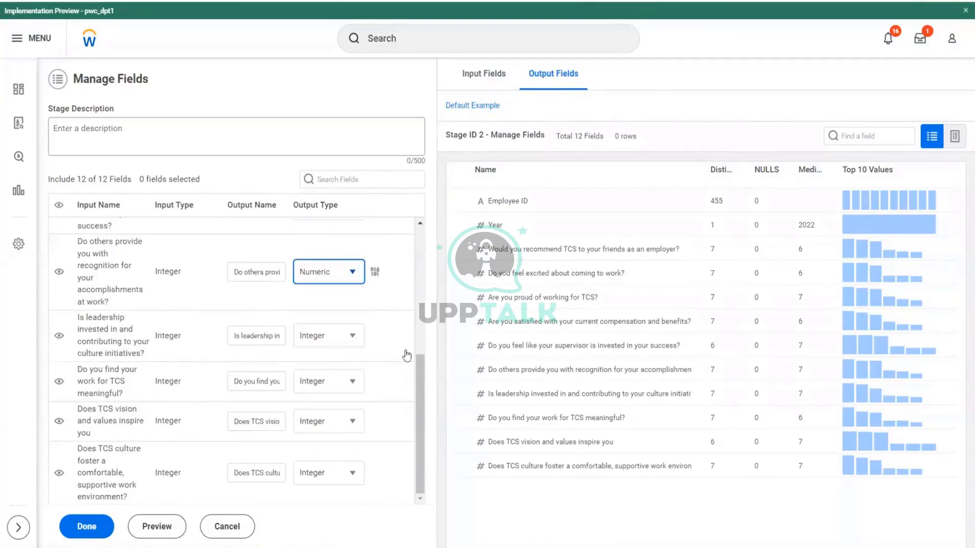
click(350, 336)
click(324, 434)
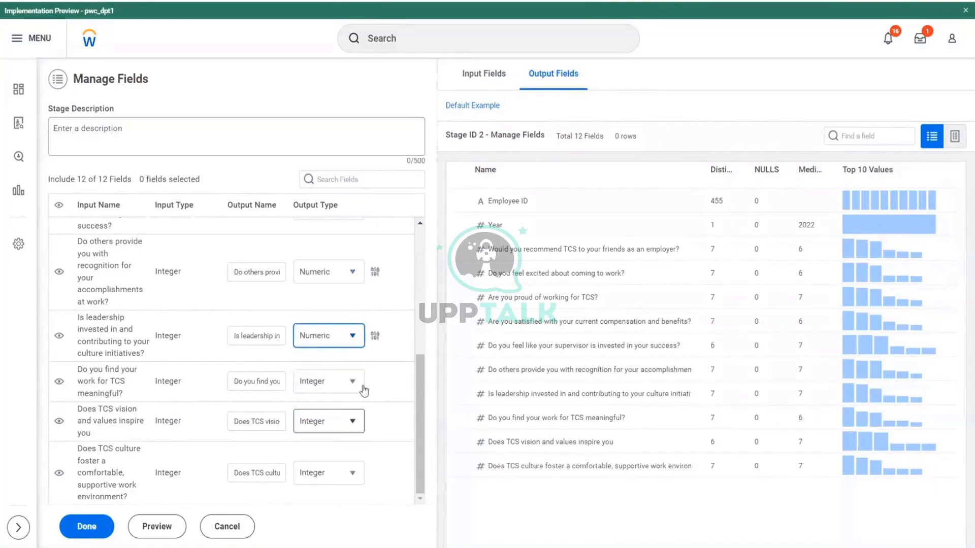
Set the output type to Numeric for the meaningful work, TCS vision and values, and TCS culture questions.
click(356, 382)
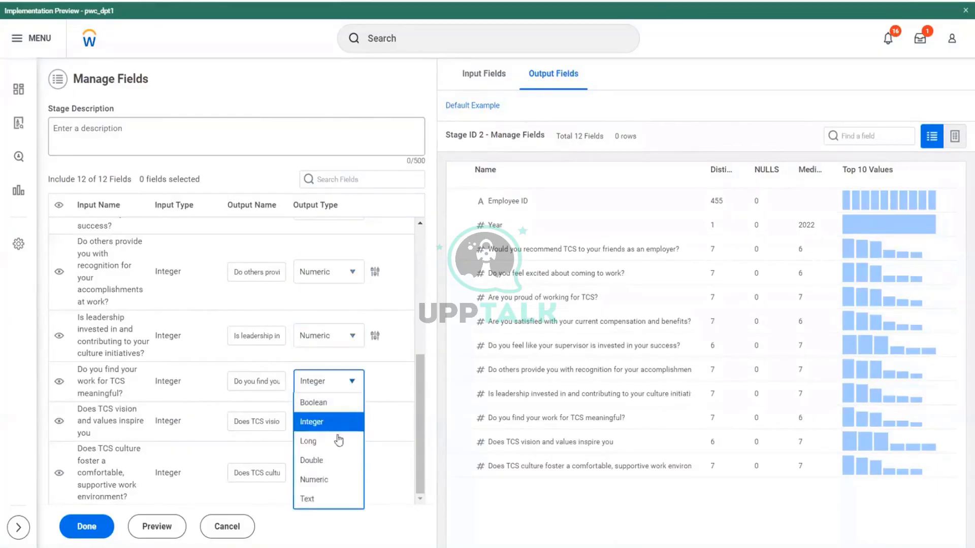
click(324, 480)
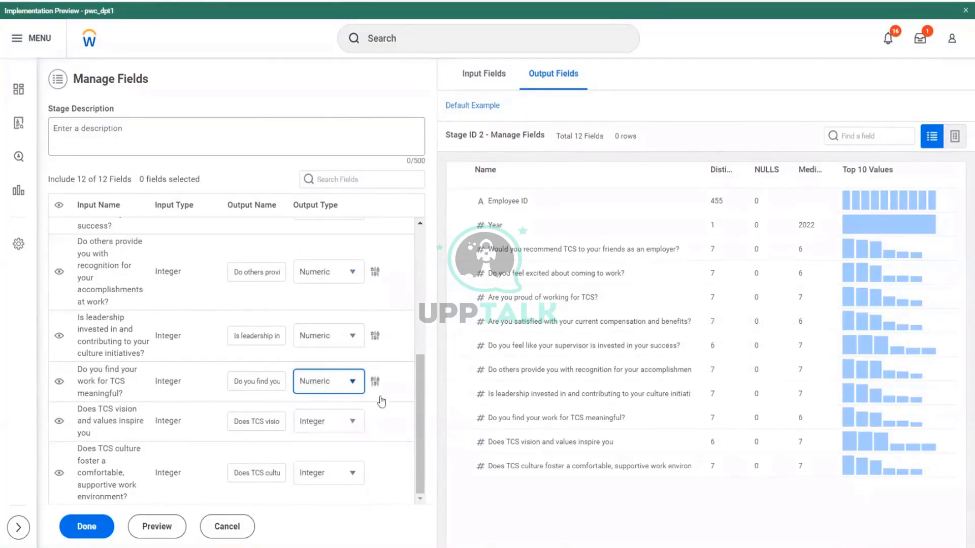
click(350, 426)
click(320, 379)
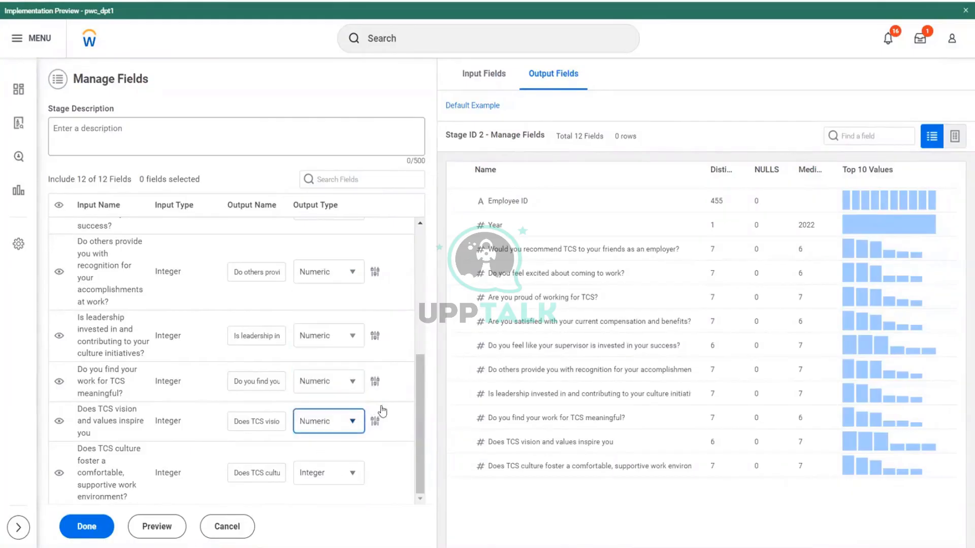
click(353, 473)
click(337, 433)
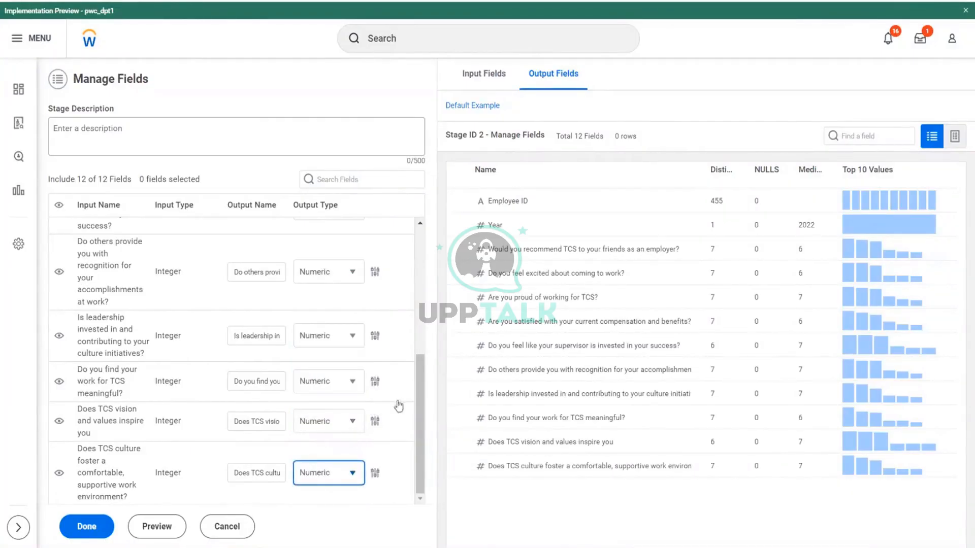
Finish the Manage Fields stage and save the dataset's transformations.
click(94, 528)
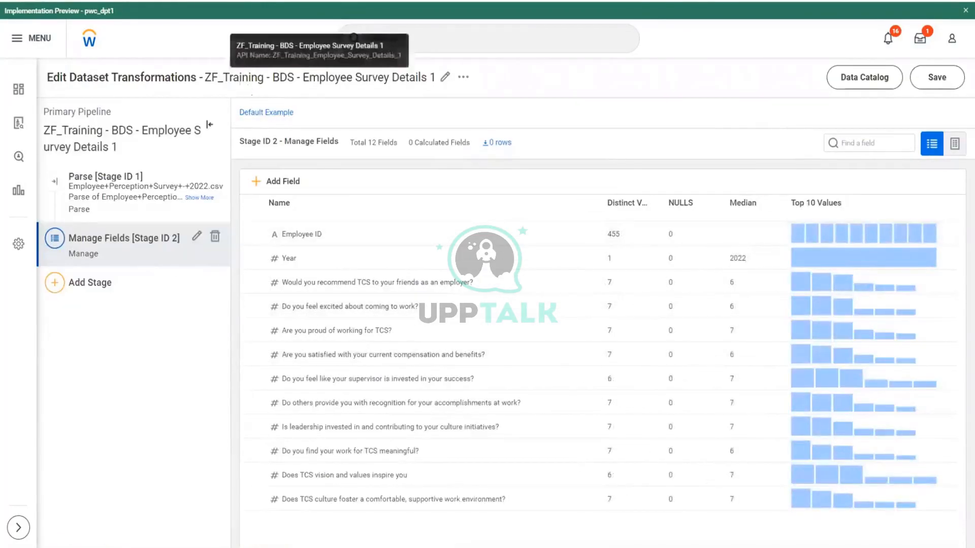
drag(237, 83, 347, 84)
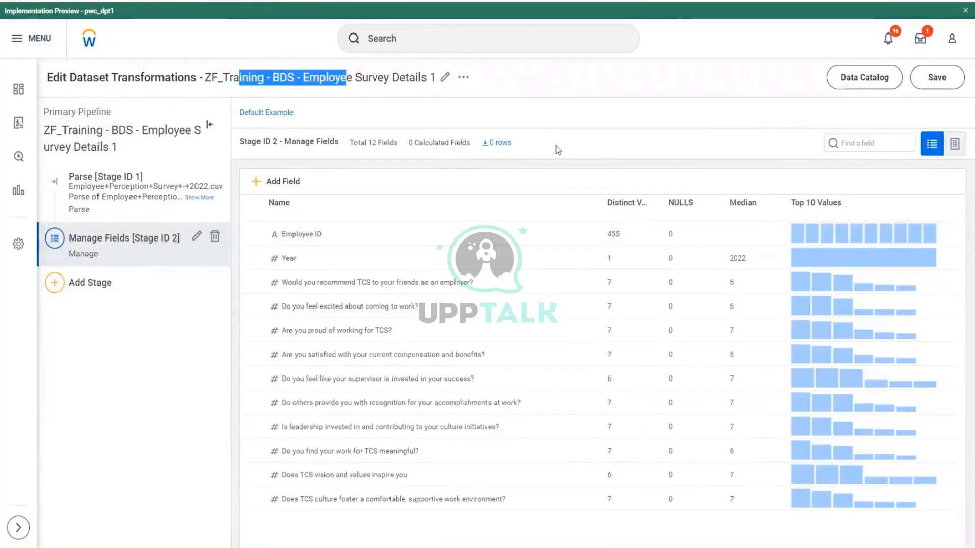
click(937, 78)
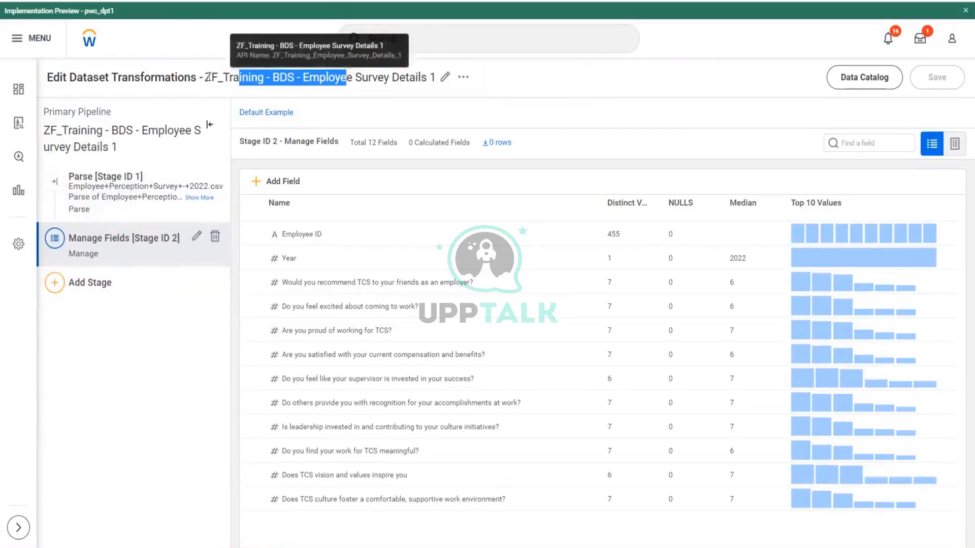
drag(211, 78, 399, 78)
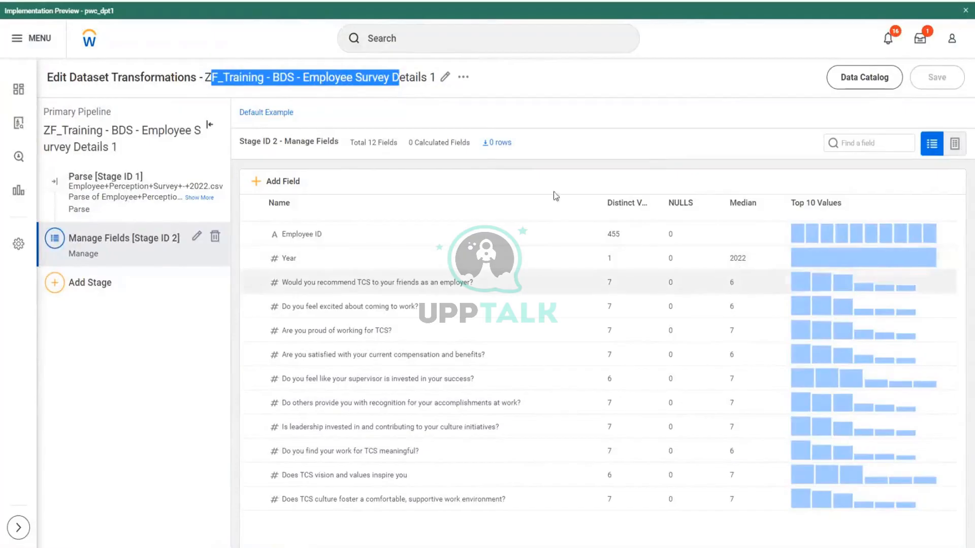
click(224, 83)
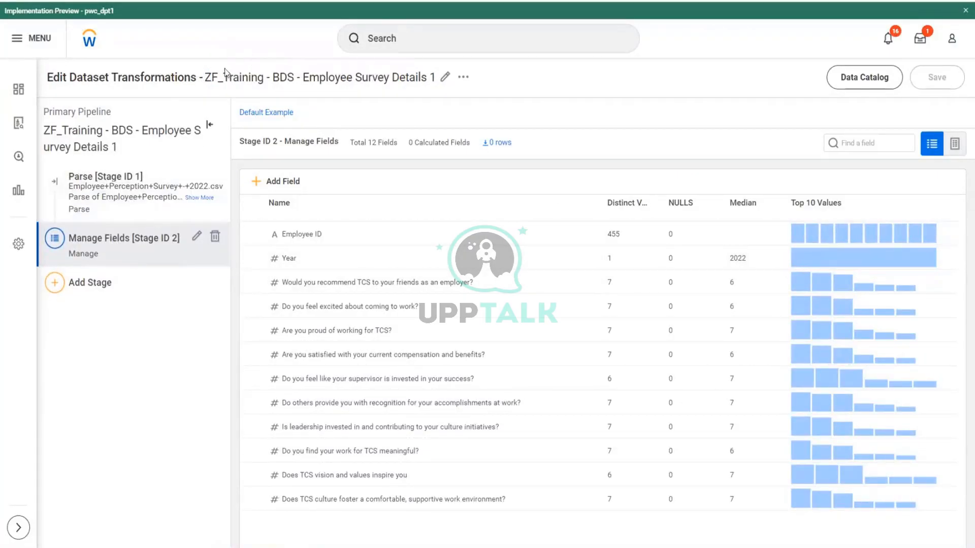
drag(199, 75, 429, 79)
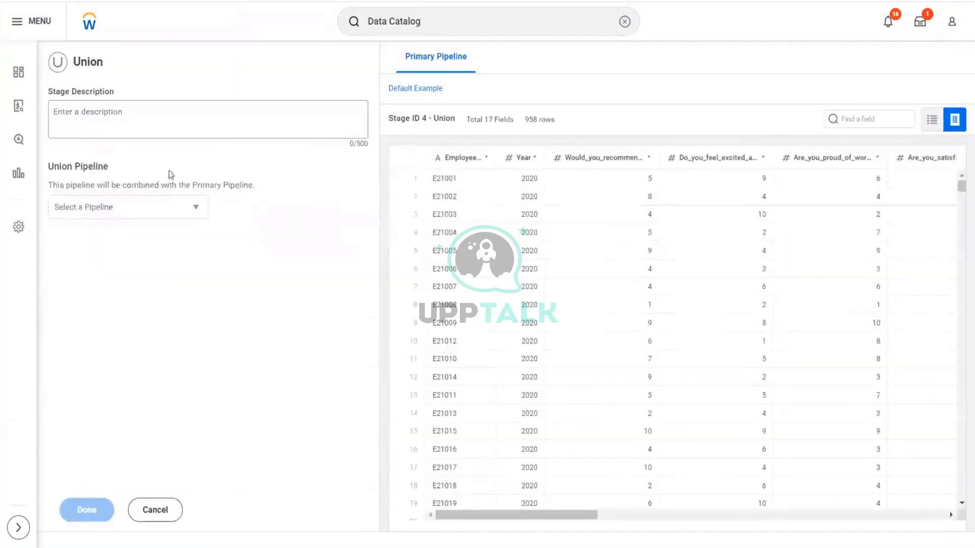
Choose ZF_Training - BDS - Employee Survey Details 1 as the pipeline to combine with the primary pipeline in the Union stage.
click(196, 207)
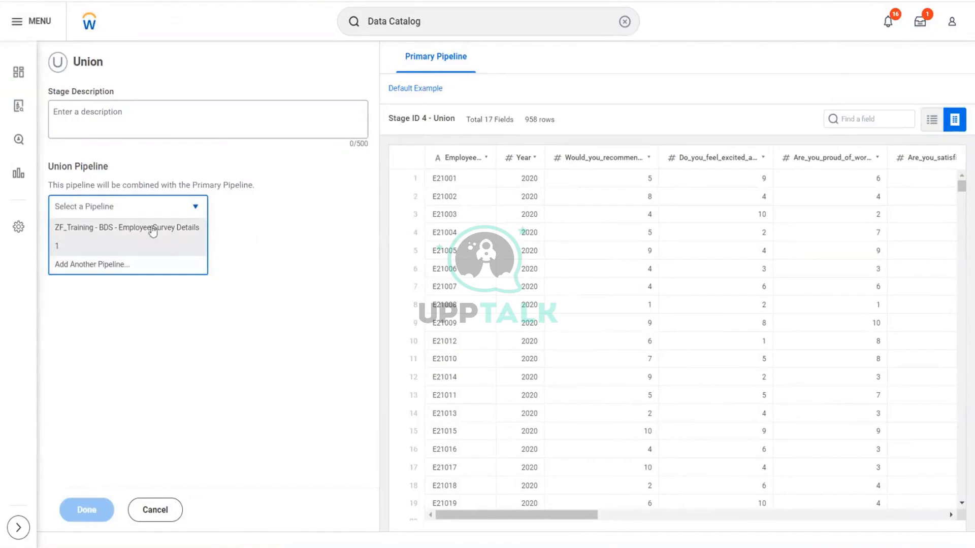
click(121, 232)
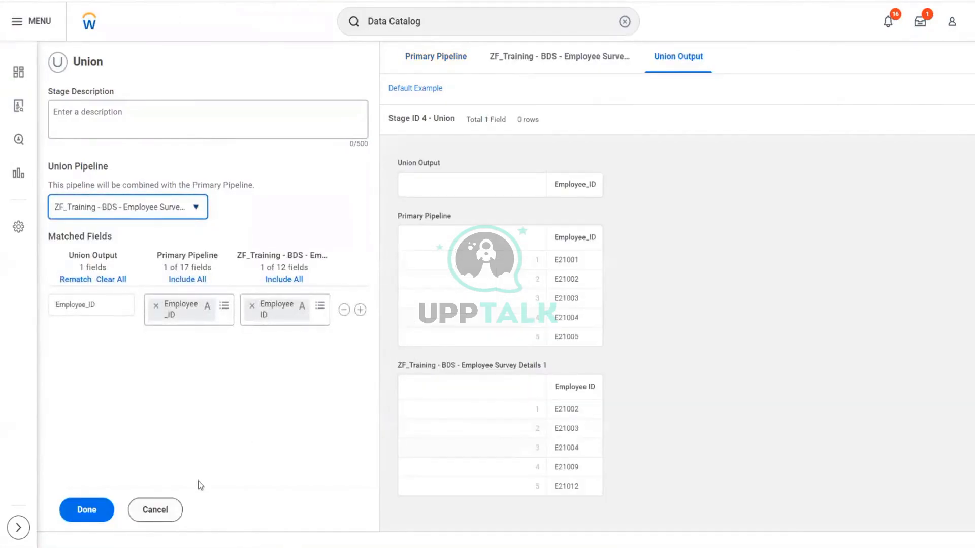
Discard the Union stage and open the dataset's list of primary and additional pipelines.
click(155, 510)
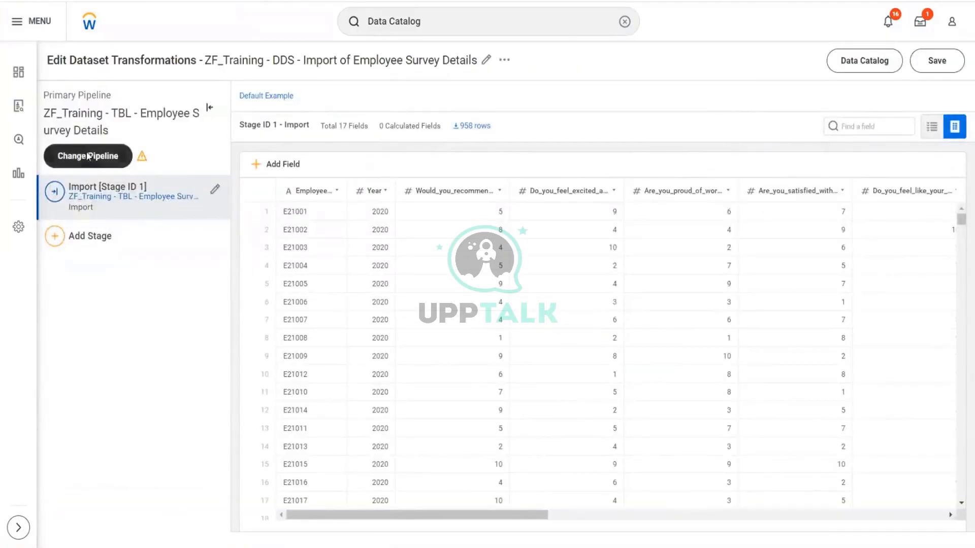
click(124, 157)
mouse_move(216, 165)
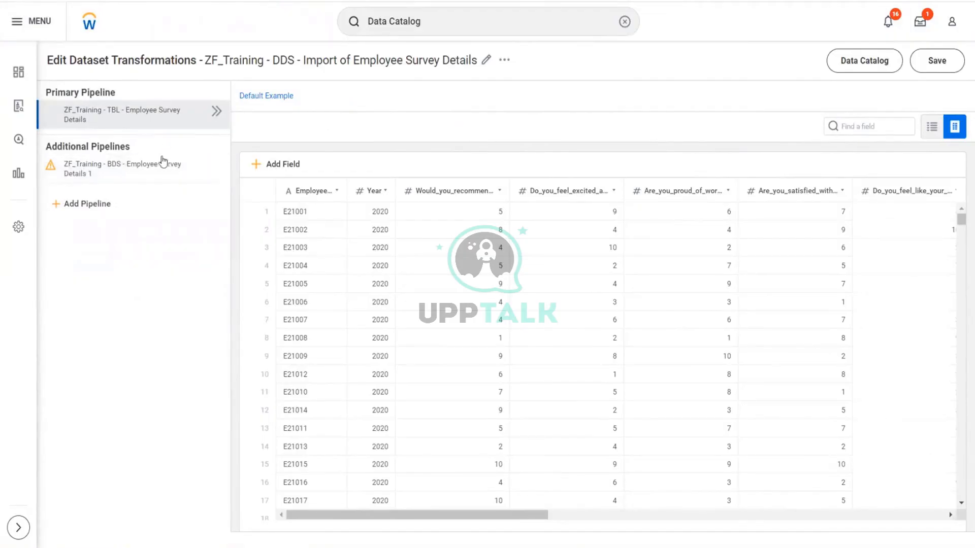
click(213, 116)
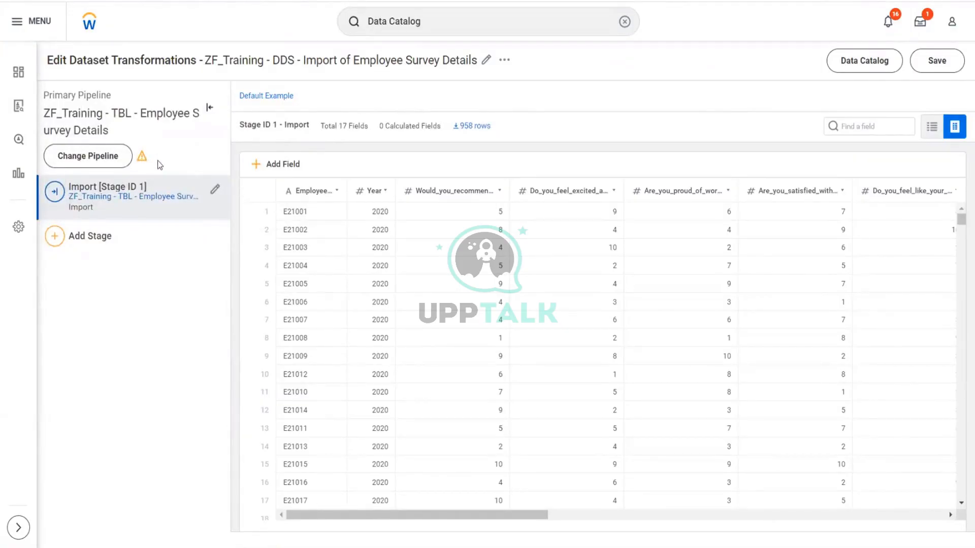
click(92, 160)
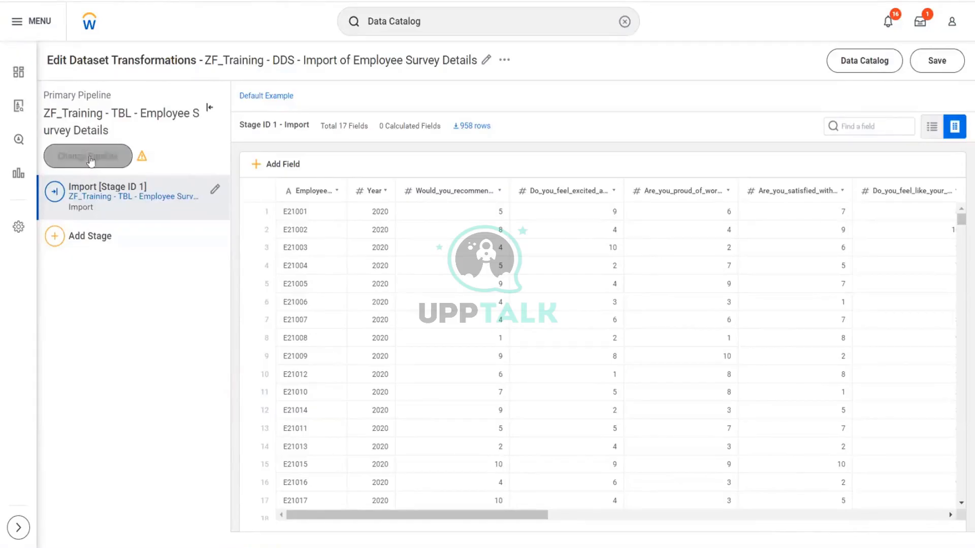
click(89, 157)
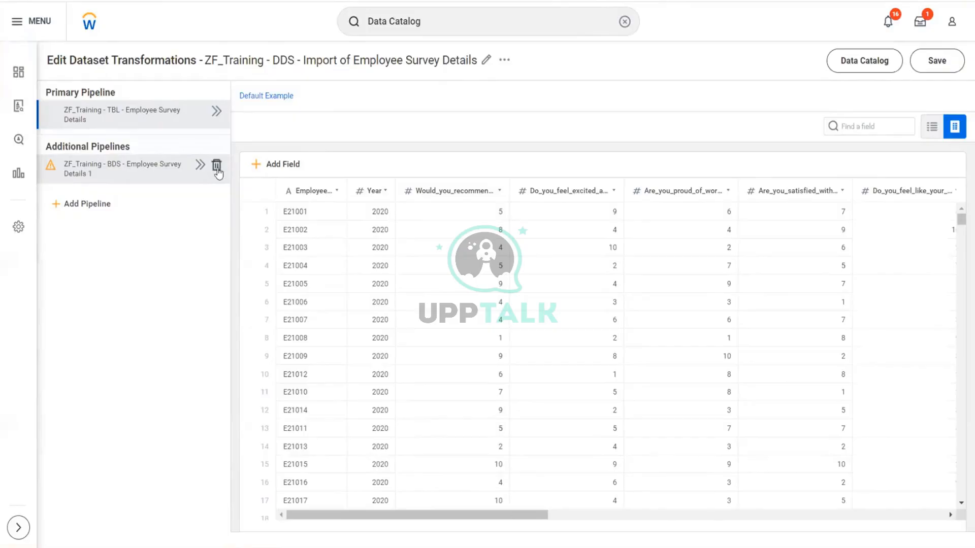
Delete the additional pipeline ZF_Training - BDS - Employee Survey Details 1 and save the dataset.
click(217, 168)
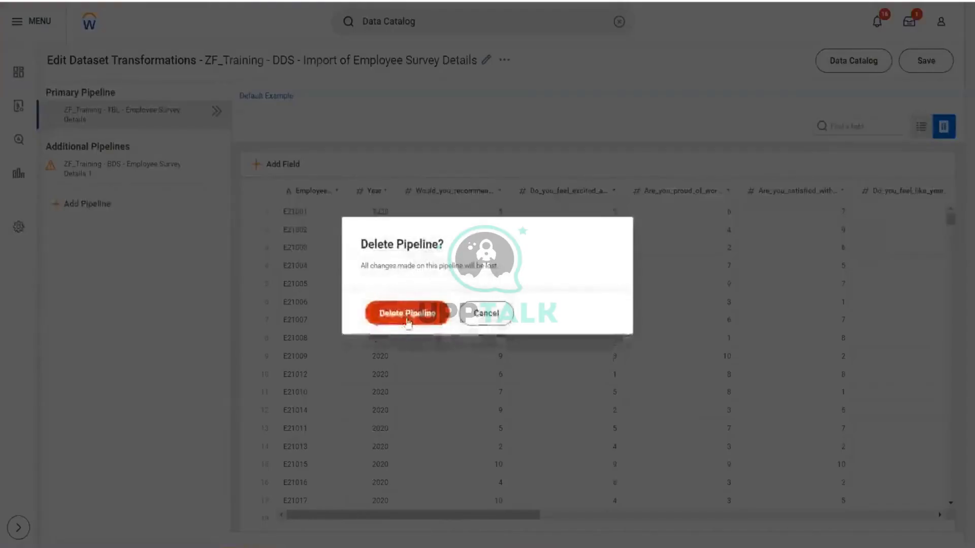
click(408, 313)
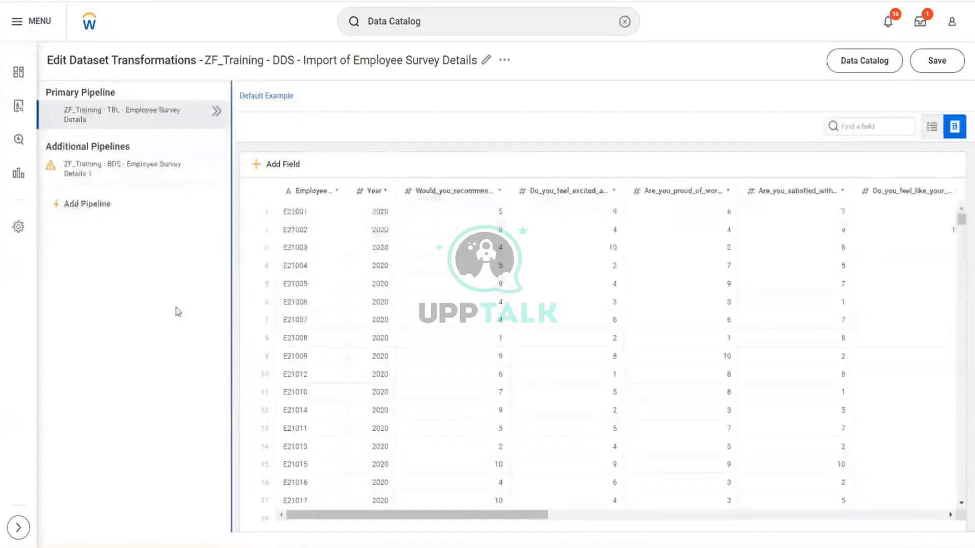
click(937, 63)
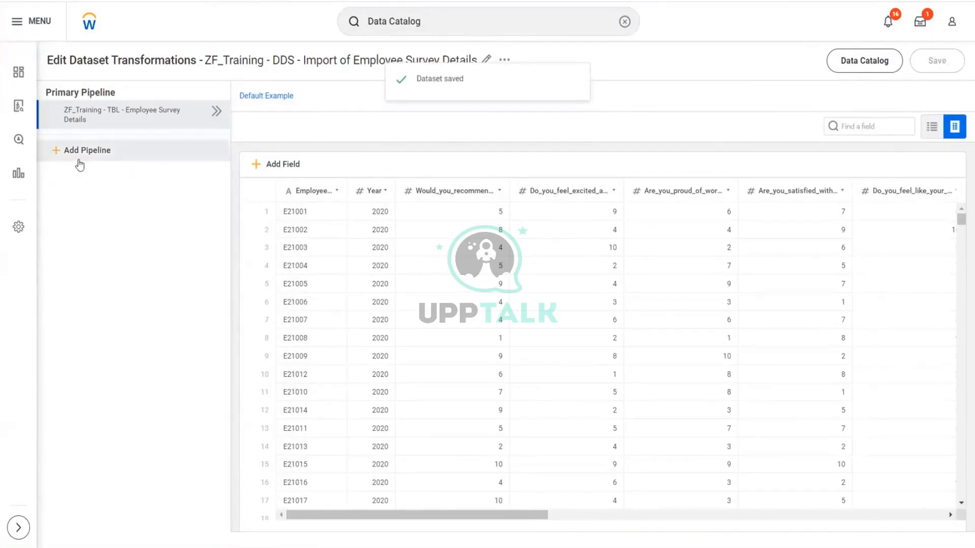
Add a Union stage to the primary pipeline and import ZF_Training - BDS - Employee Survey Details 1 as its union pipeline.
click(218, 116)
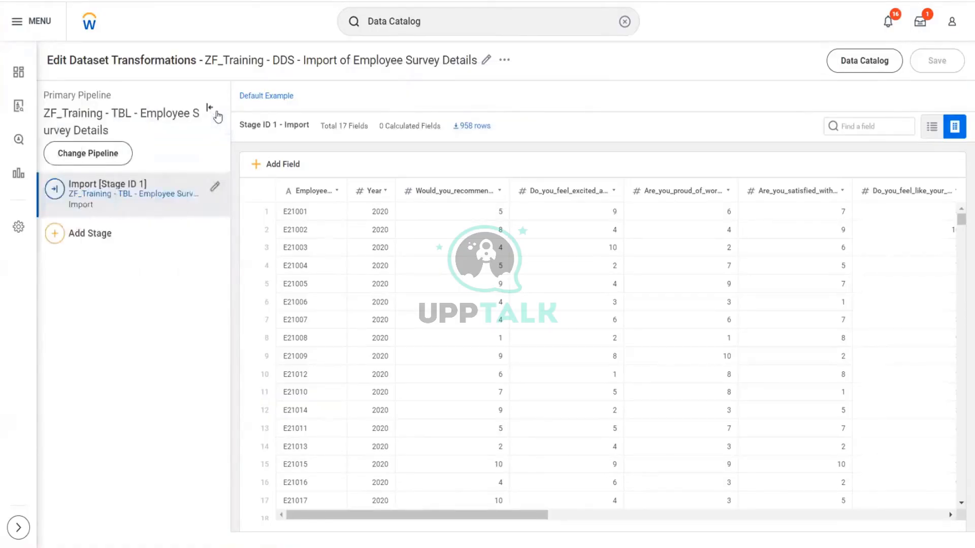
drag(45, 112, 118, 115)
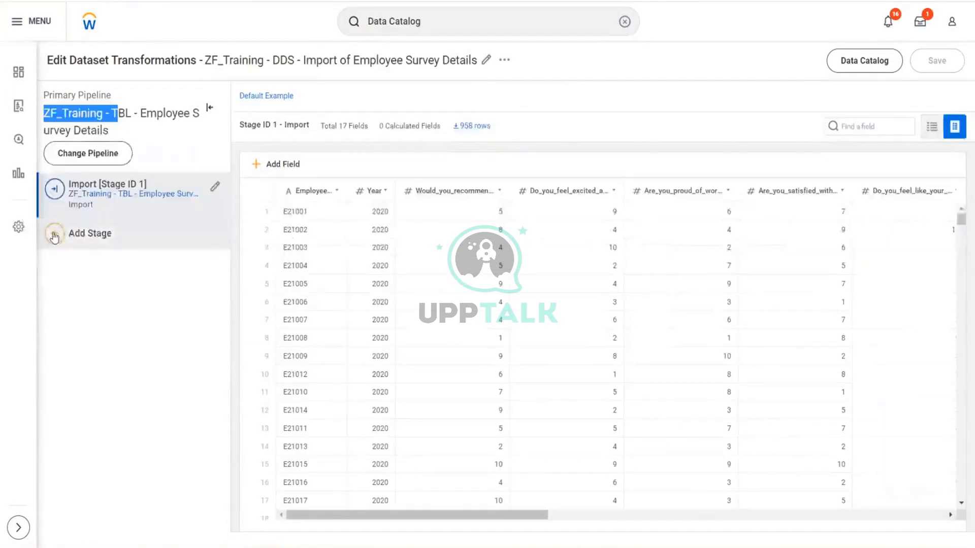
click(57, 233)
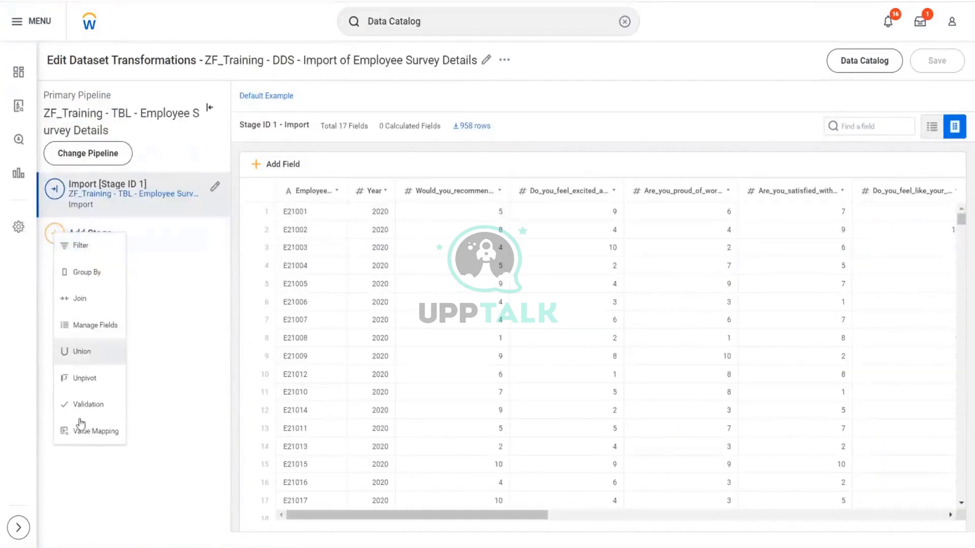
click(87, 353)
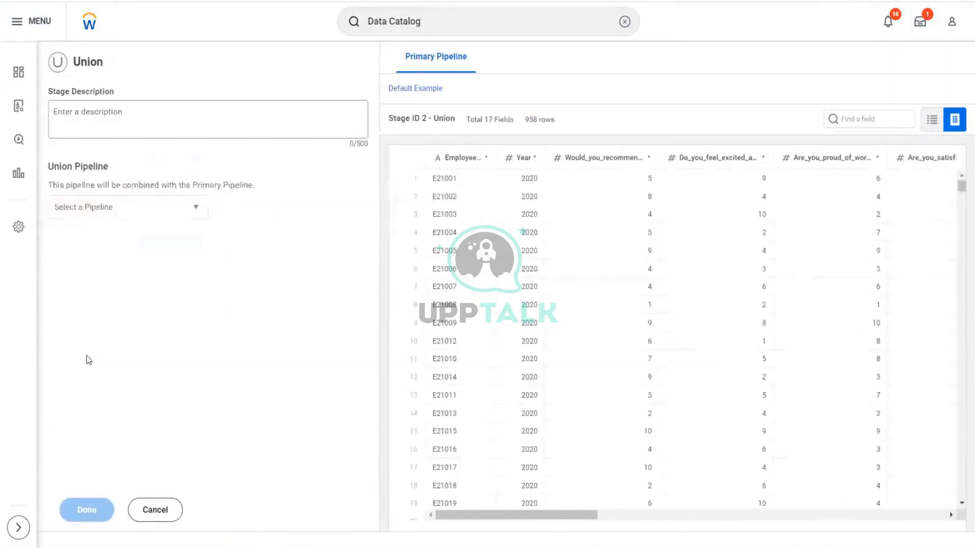
click(198, 209)
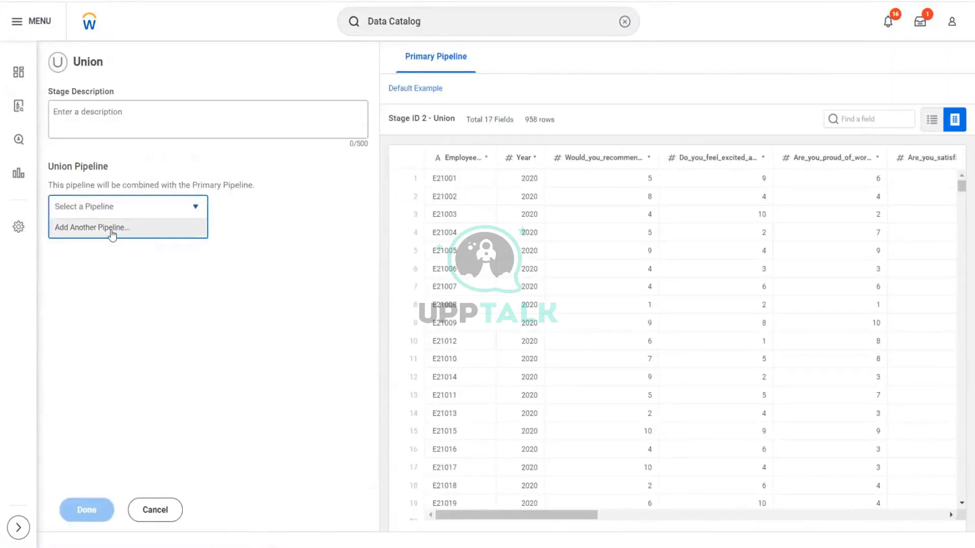
click(111, 229)
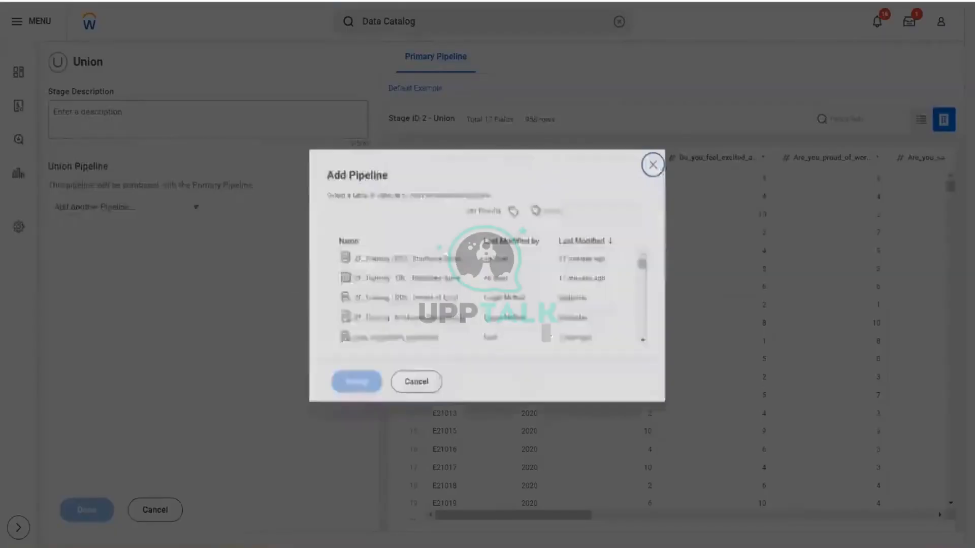
click(396, 257)
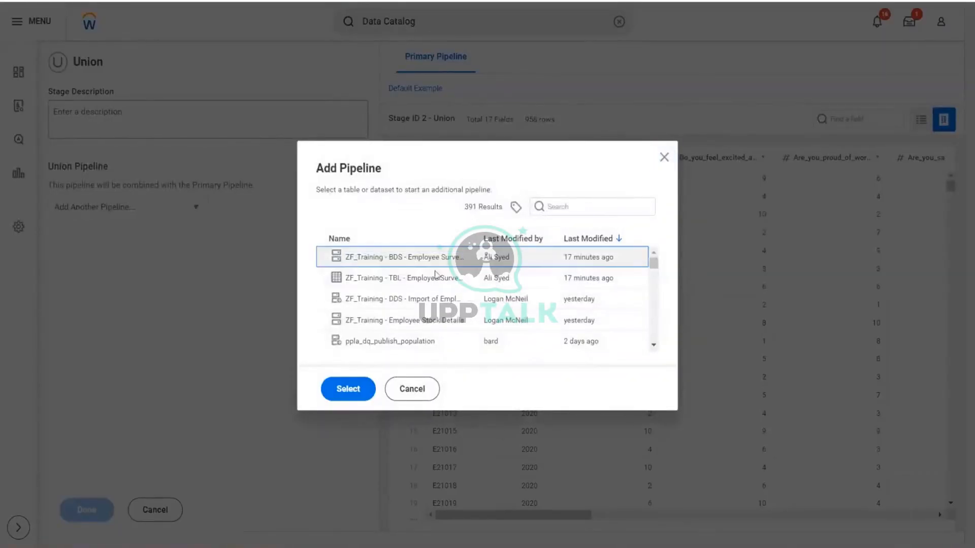
click(361, 391)
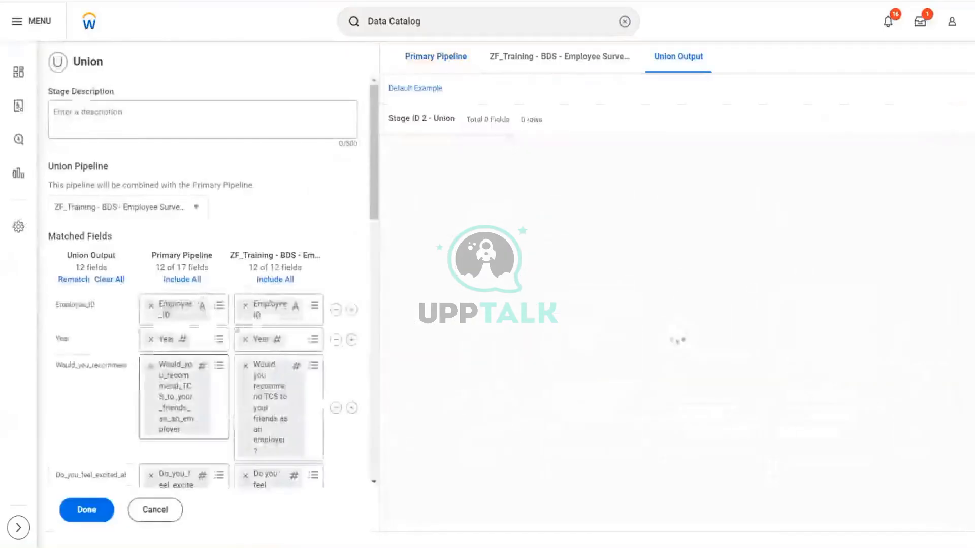
Review the matched fields of the union and preview the primary pipeline, the survey details pipeline and the union output.
scroll(229, 224, down, 10)
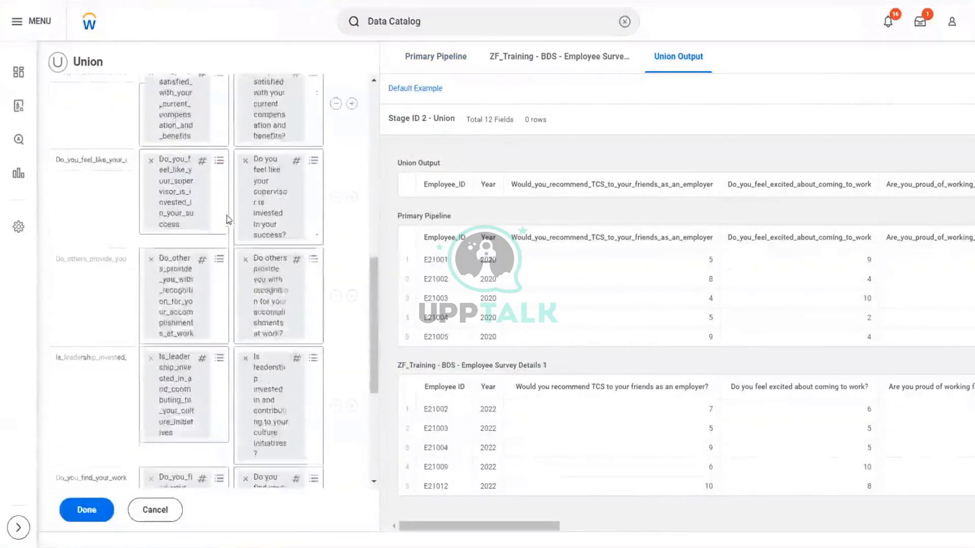
scroll(254, 254, down, 5)
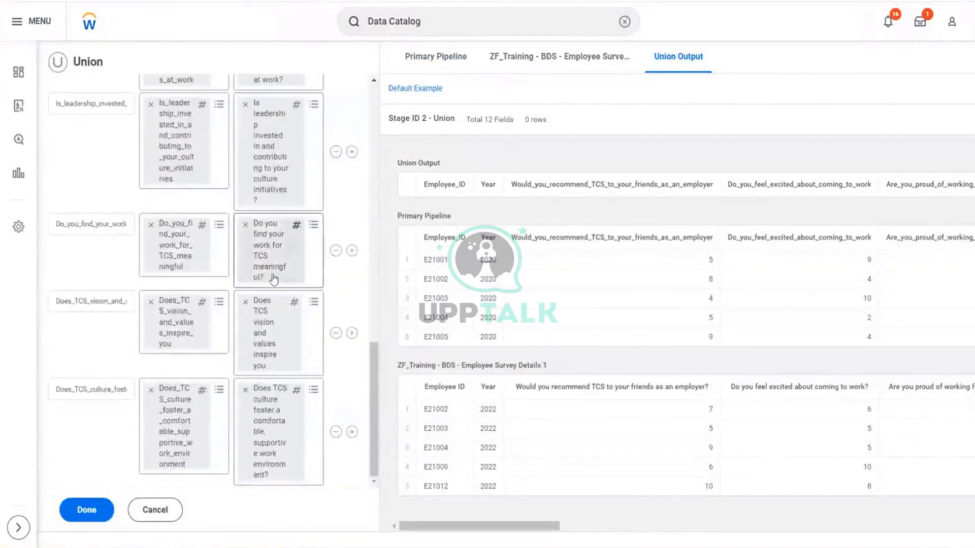
scroll(274, 279, up, 15)
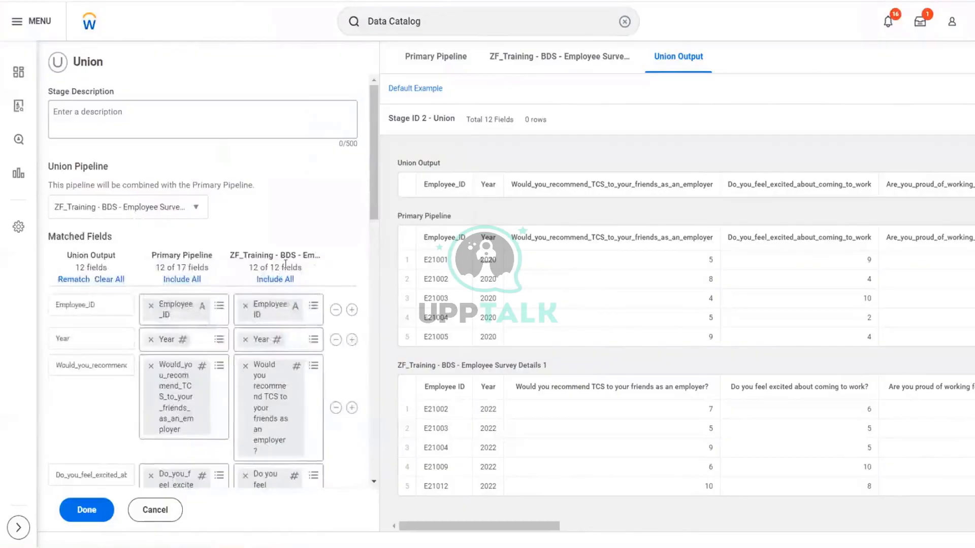
click(447, 66)
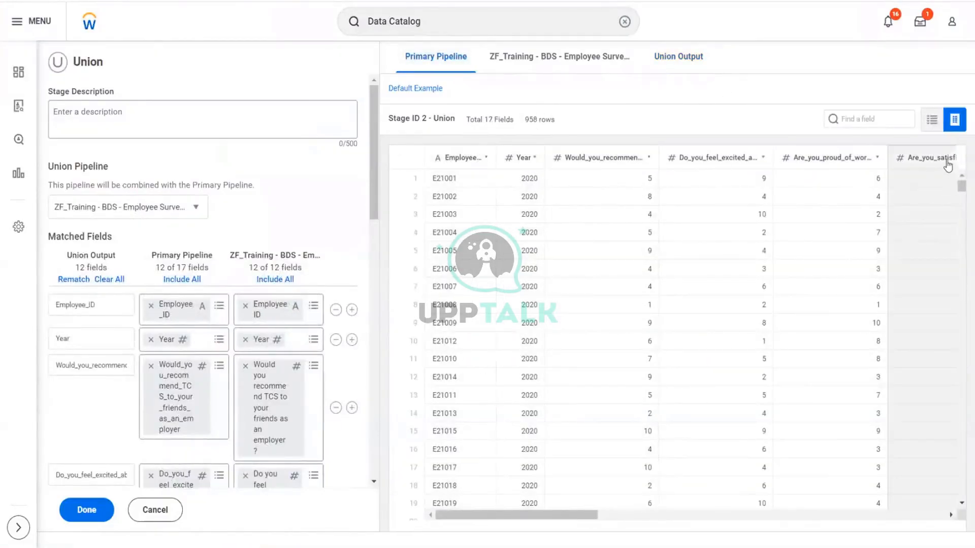
click(553, 64)
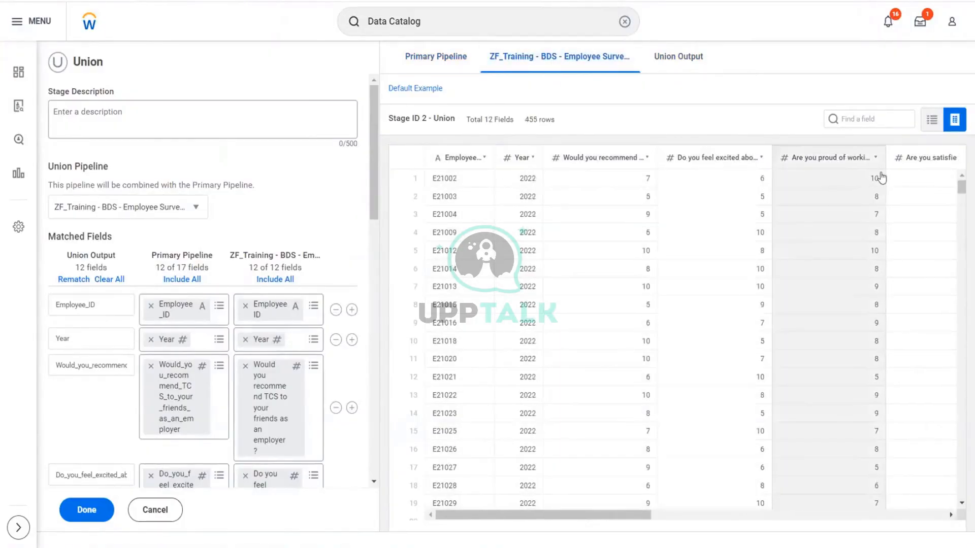
click(679, 60)
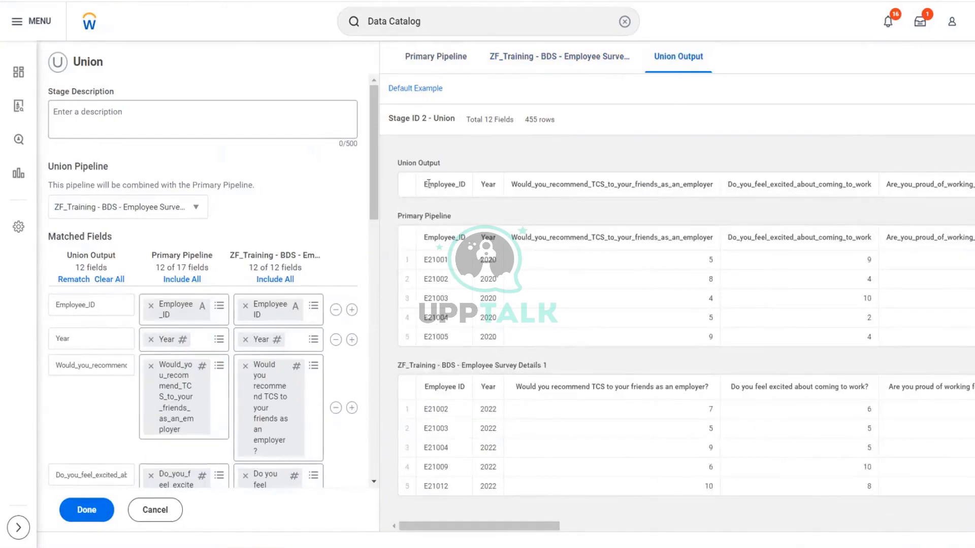
Compare the Employee ID, Year and TCS recommendation fields across the union output and both pipelines, and recheck the matched fields.
drag(426, 187, 474, 192)
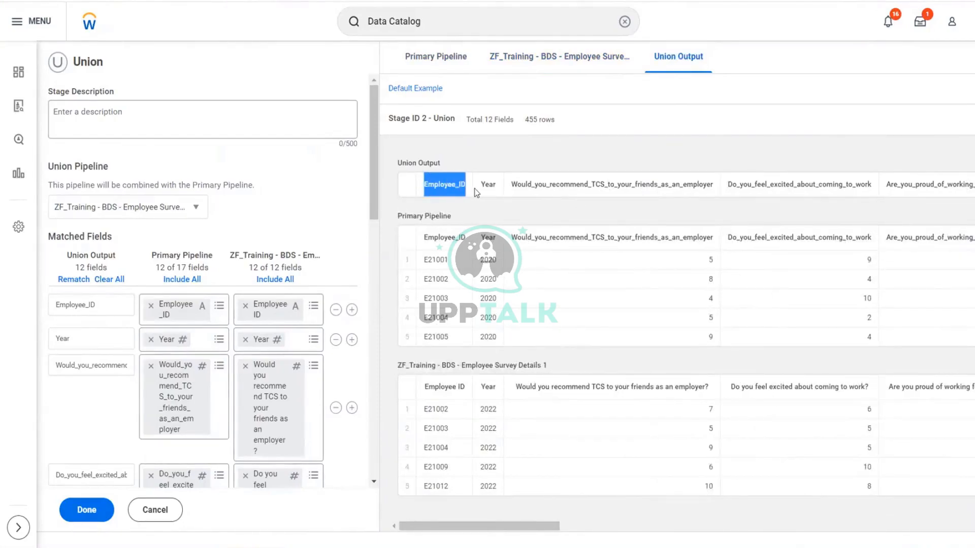
drag(115, 314, 51, 313)
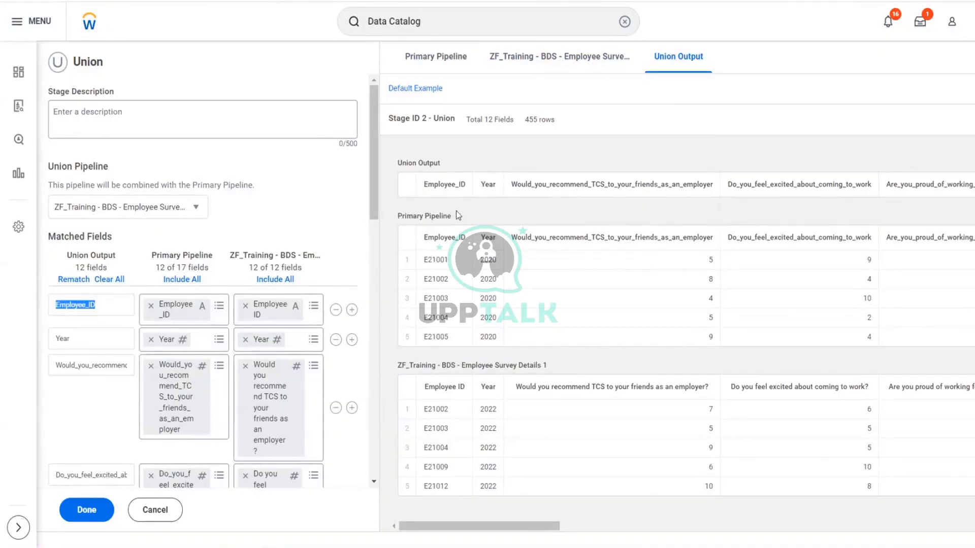
drag(429, 187, 459, 187)
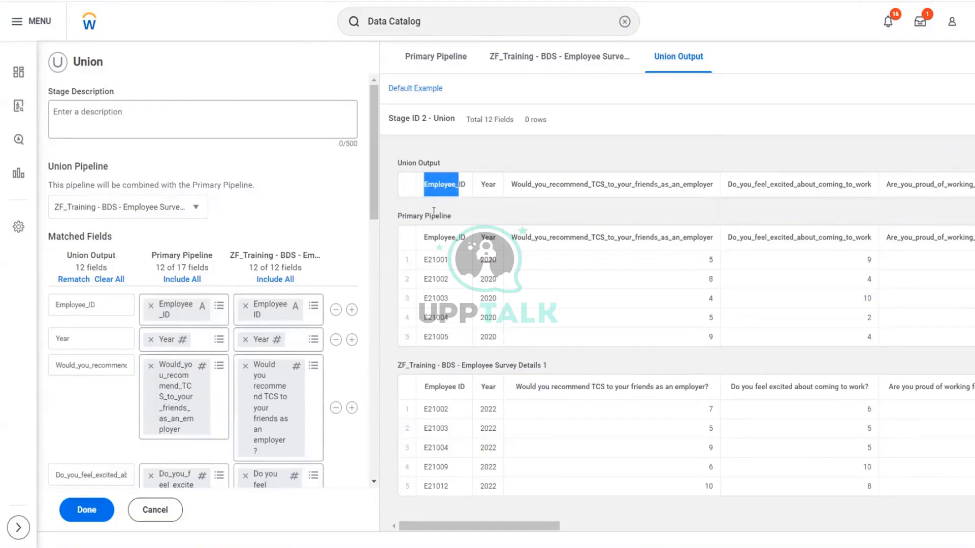
click(405, 219)
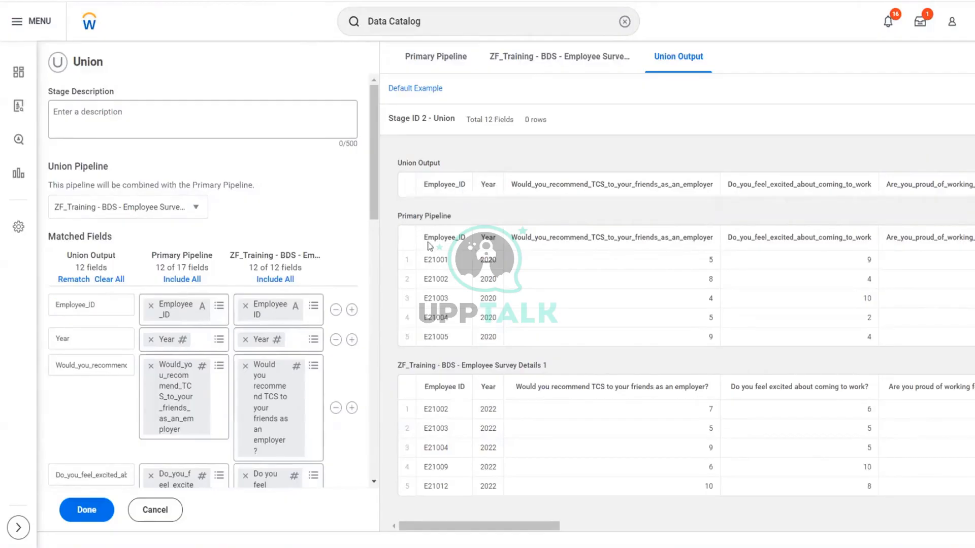
drag(428, 238, 462, 240)
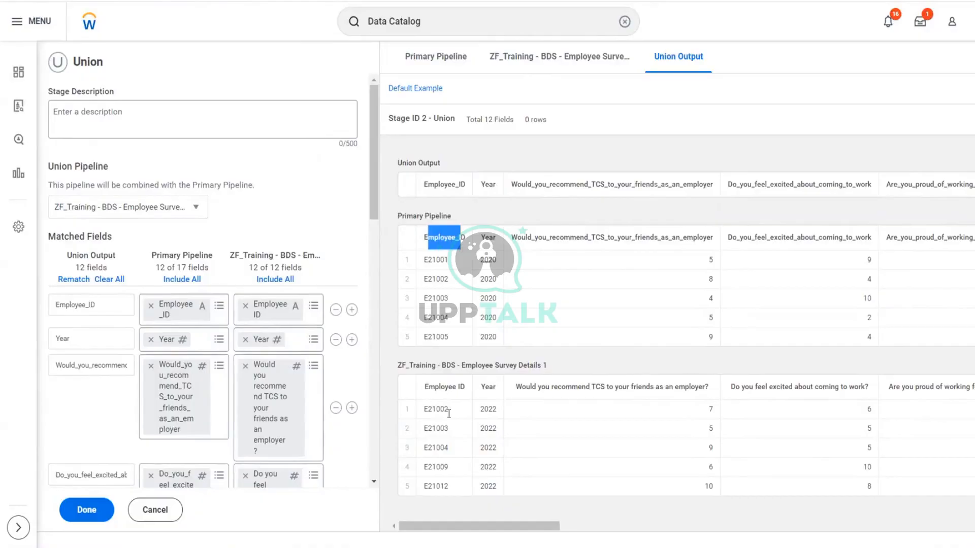
drag(426, 388, 453, 388)
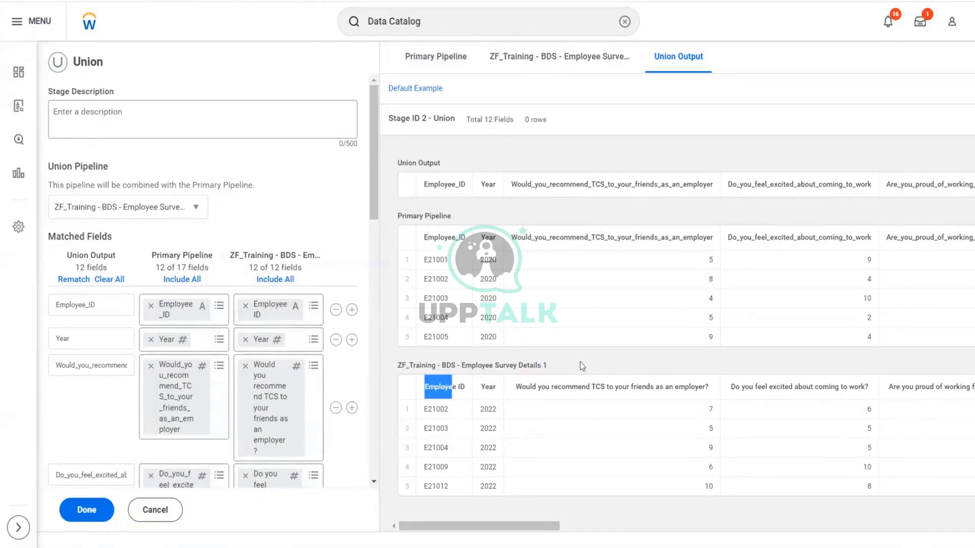
drag(560, 365, 408, 370)
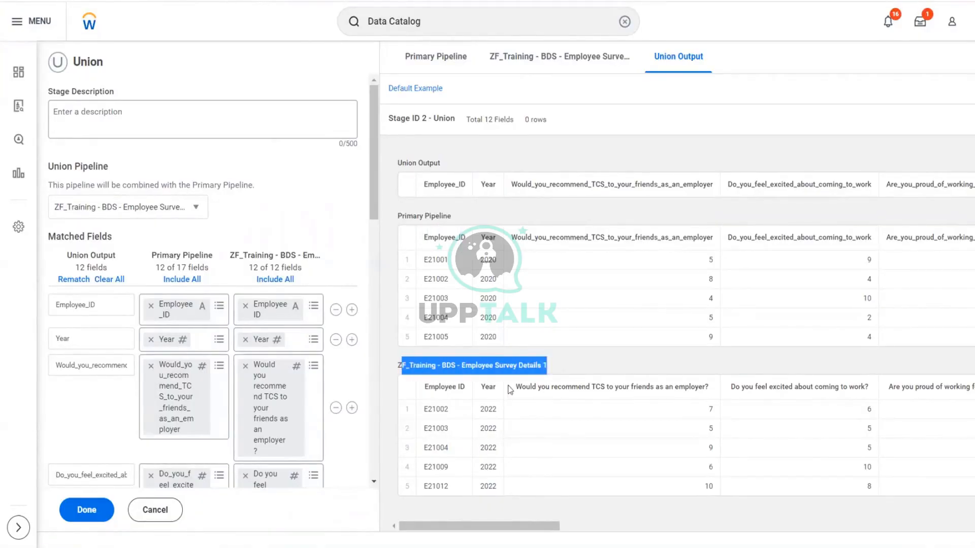
drag(480, 184, 498, 187)
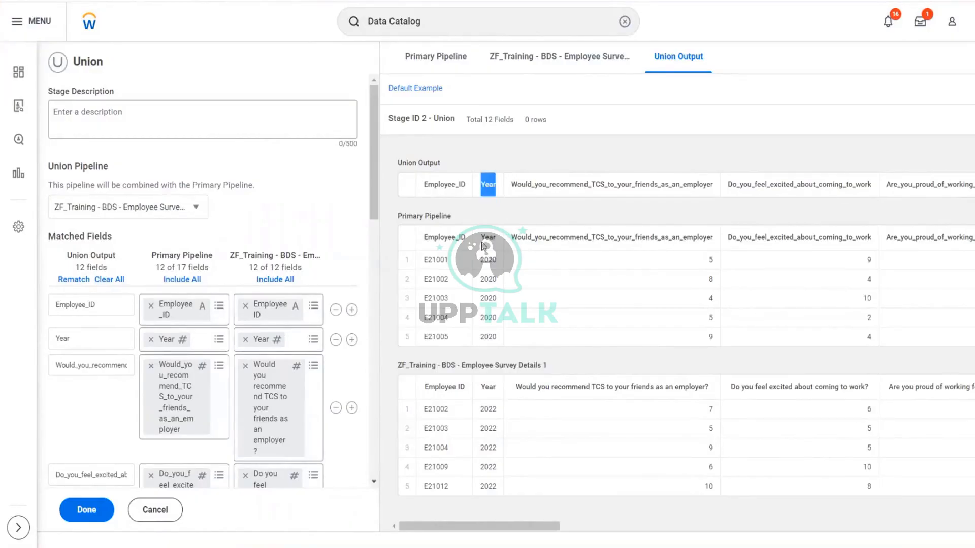
drag(484, 246, 495, 248)
drag(482, 387, 495, 388)
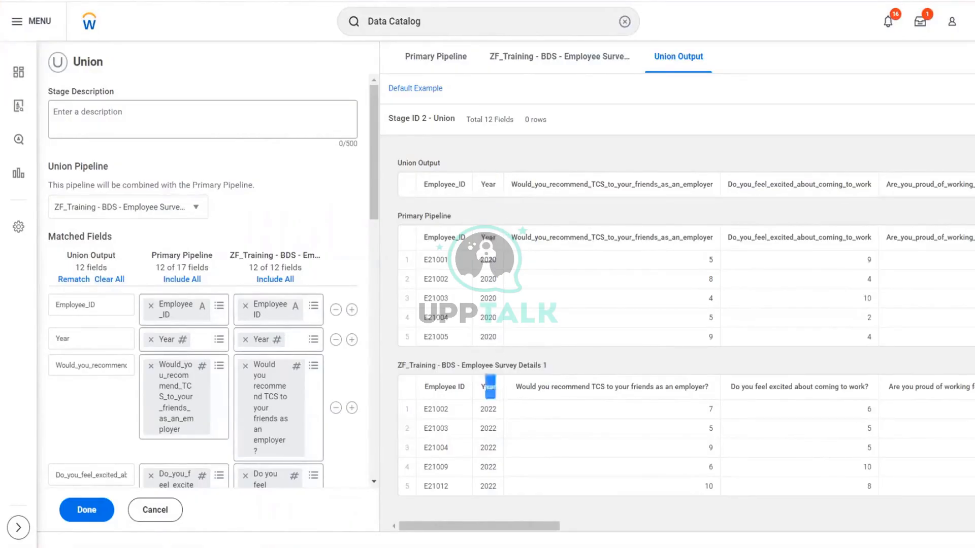
drag(532, 237, 661, 246)
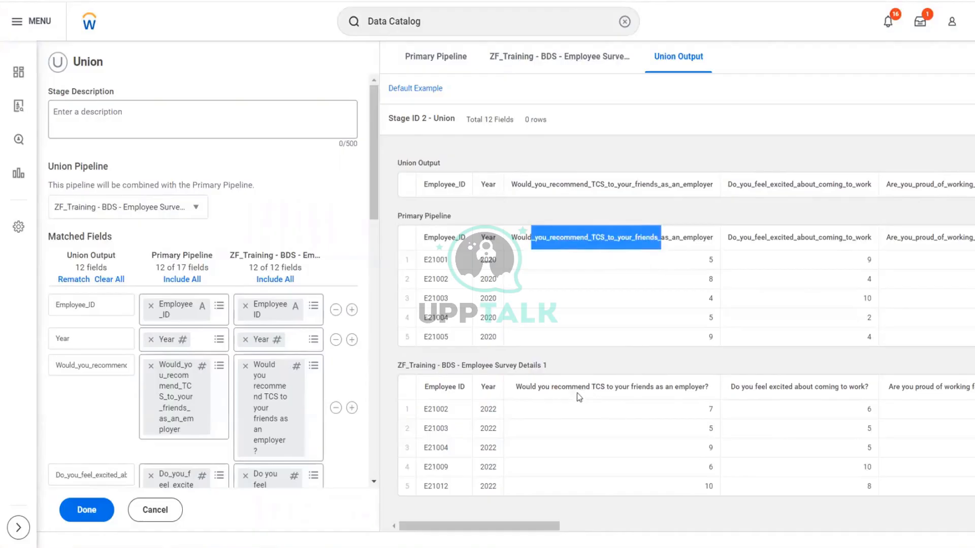
drag(572, 387, 658, 382)
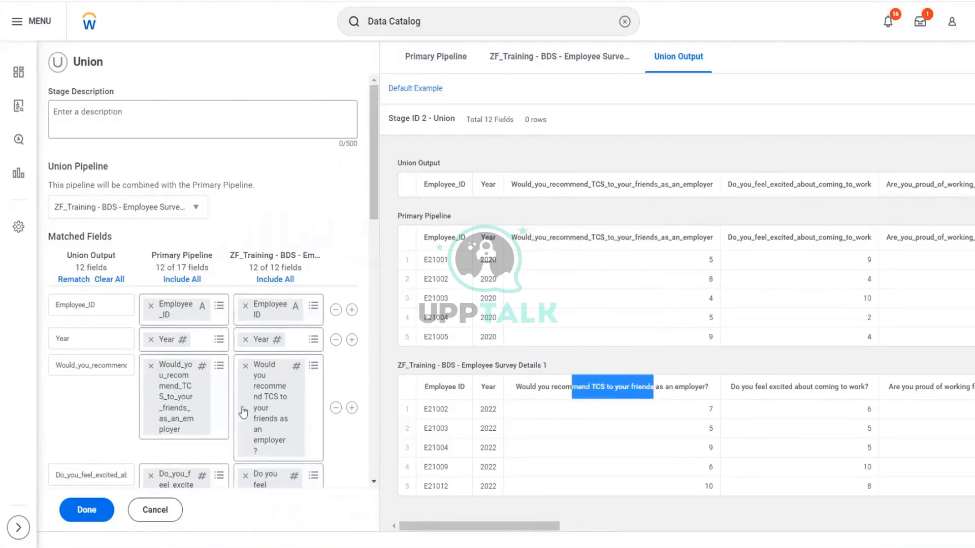
scroll(262, 284, down, 10)
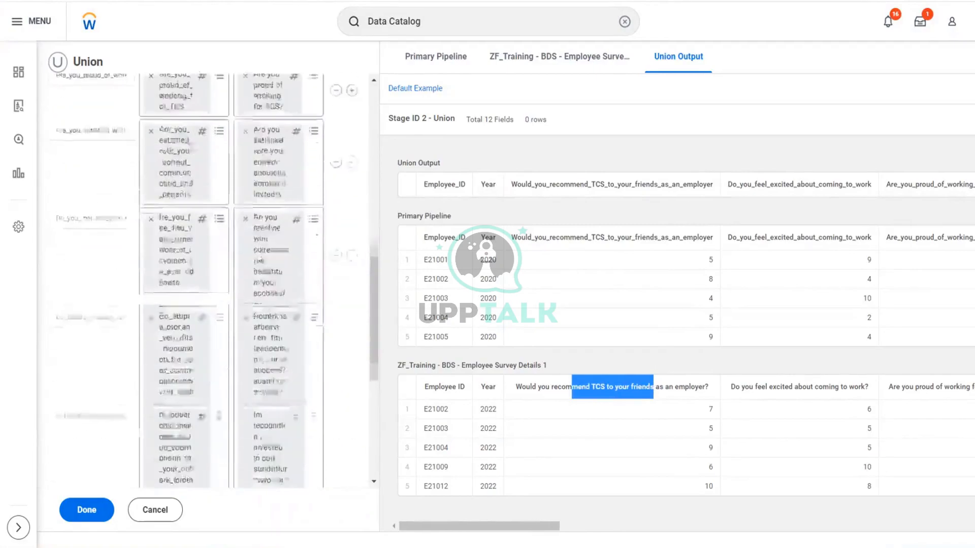
scroll(262, 275, up, 10)
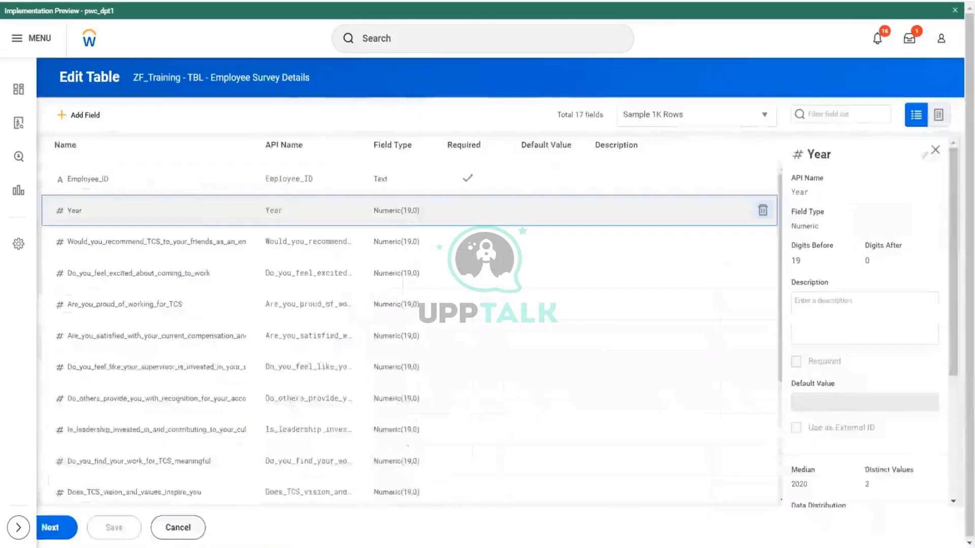
Compare the field count of the ZF_Training - TBL - Employee Survey Details table with the matched field counts of both union pipelines.
scroll(490, 381, down, 3)
scroll(252, 234, up, 4)
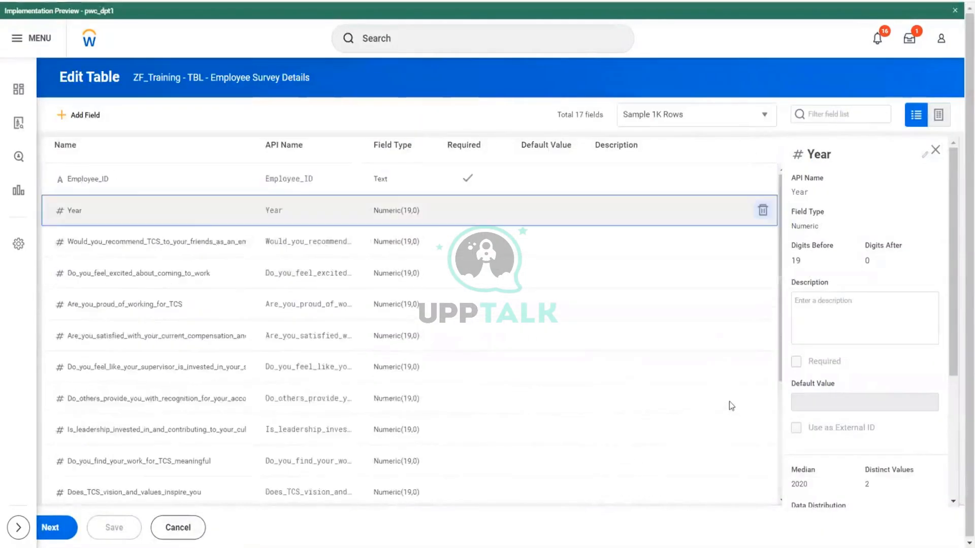
drag(561, 117, 601, 116)
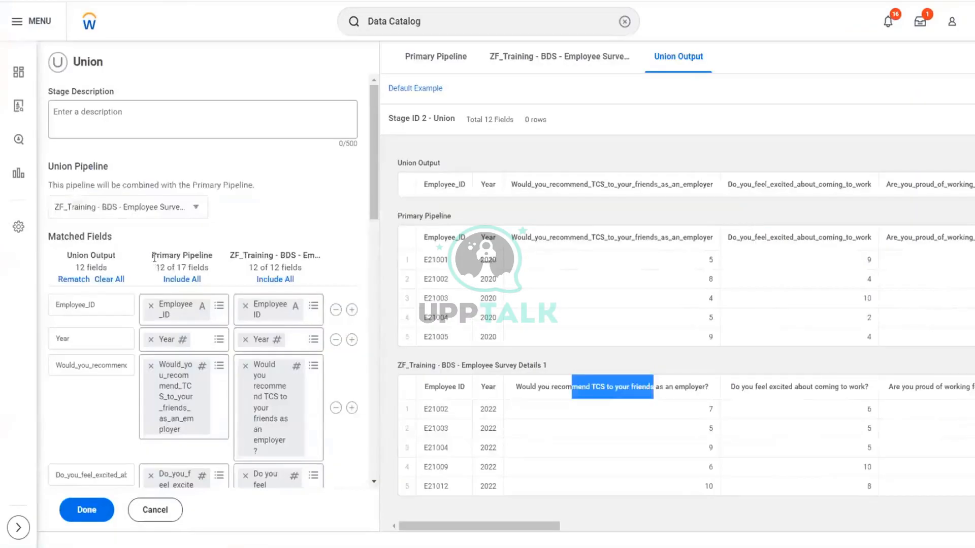
drag(155, 258, 202, 269)
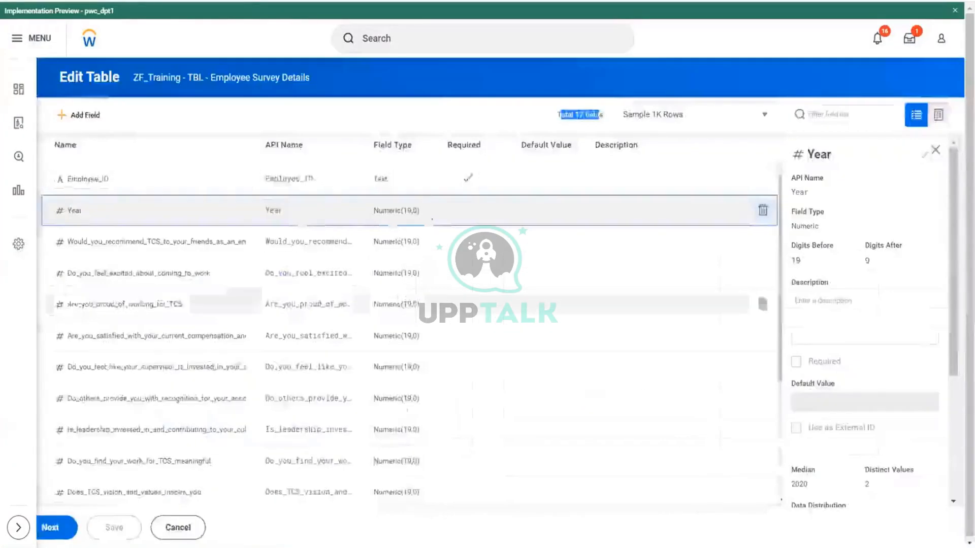
scroll(257, 352, down, 5)
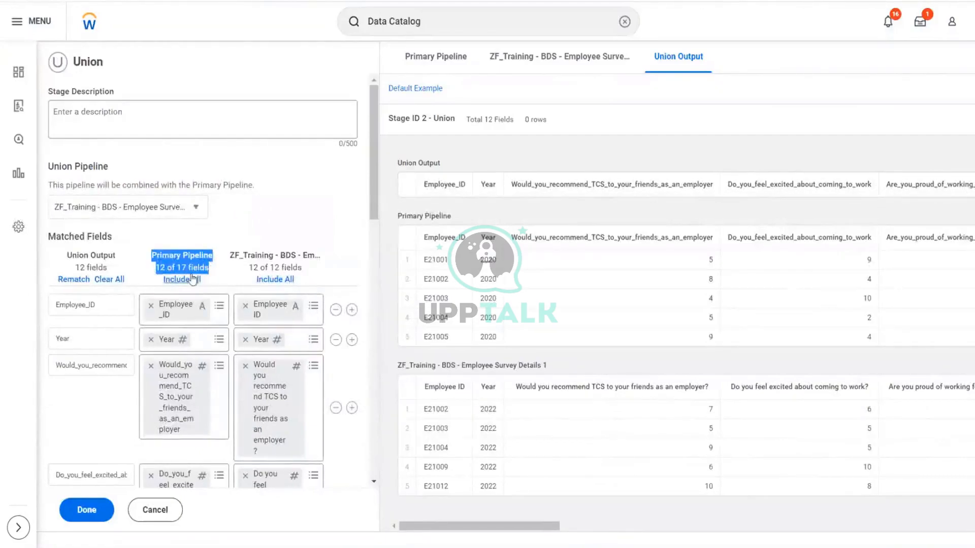
click(250, 267)
drag(249, 267, 257, 269)
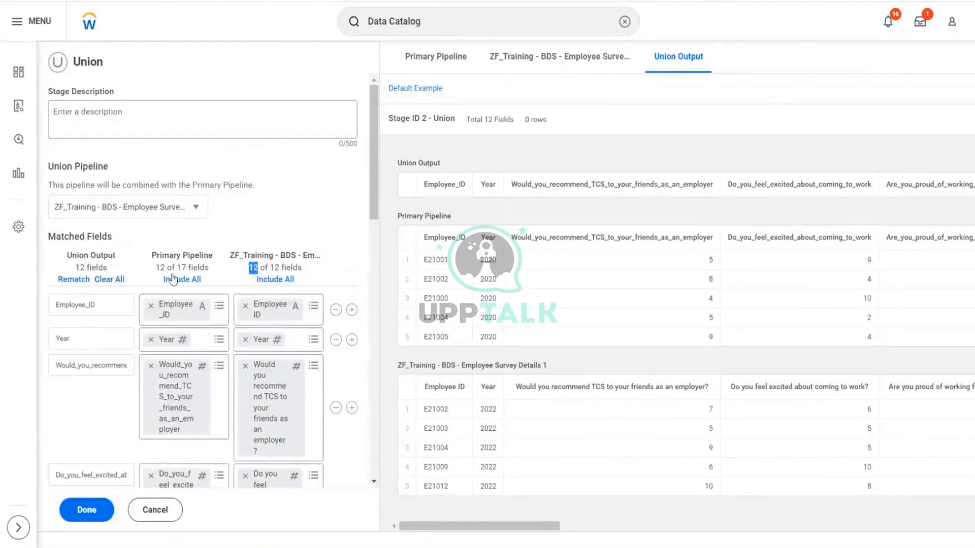
drag(156, 267, 163, 269)
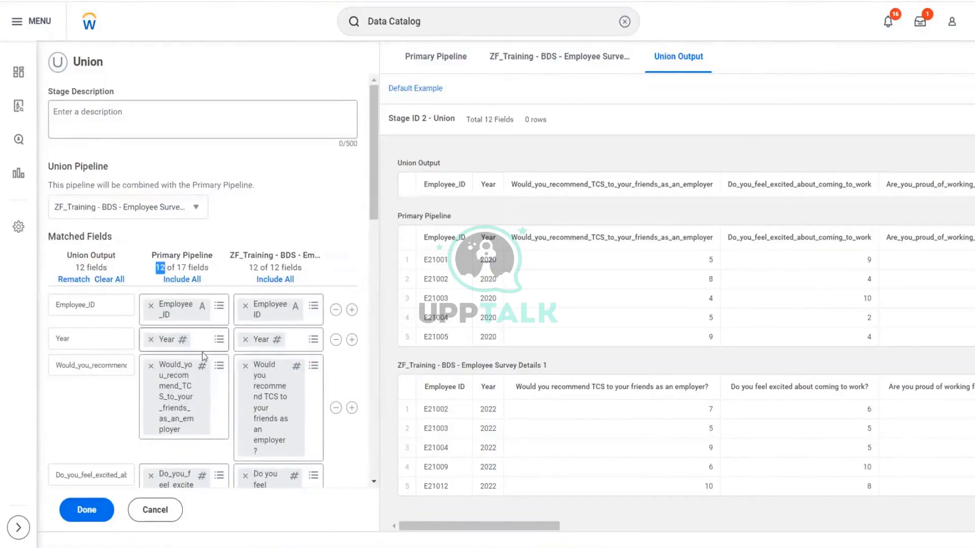
Check the remaining matched fields down to the last survey question and complete the Union stage.
scroll(202, 353, down, 10)
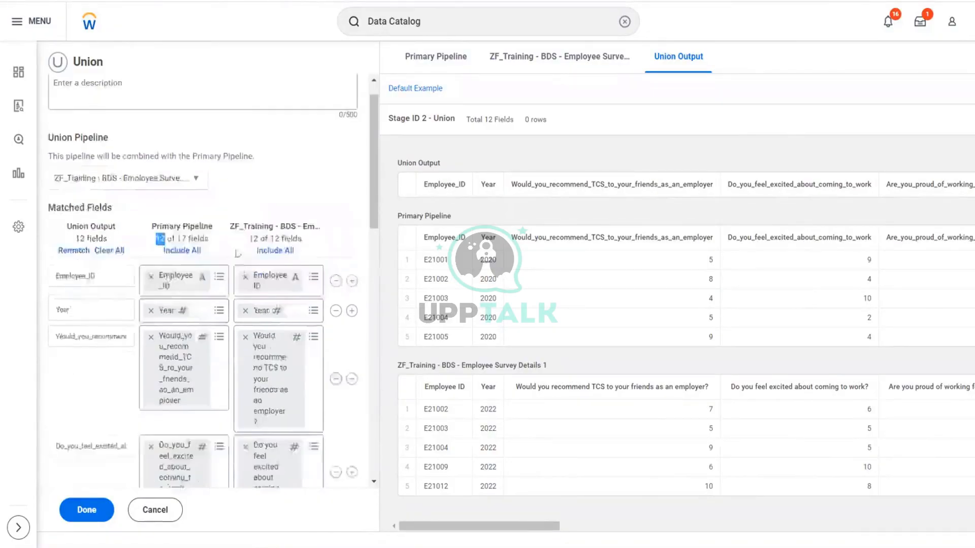
scroll(253, 356, down, 6)
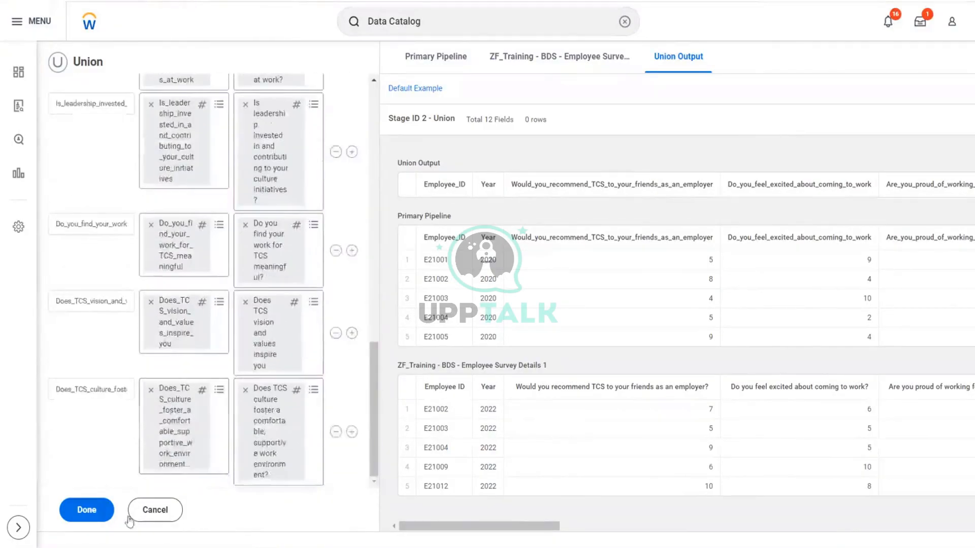
click(89, 512)
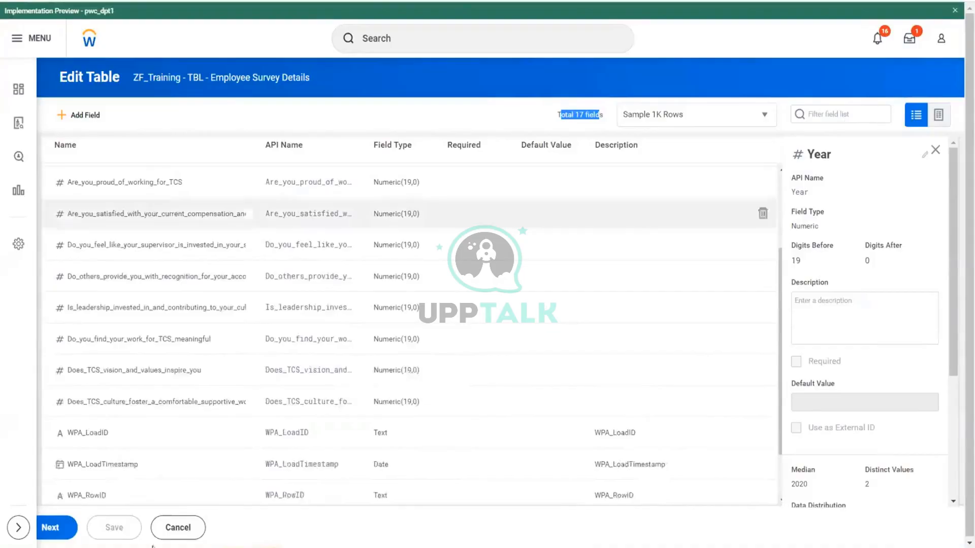
Finish editing the ZF_Training - TBL - Employee Survey Details table and view its load activities.
click(62, 534)
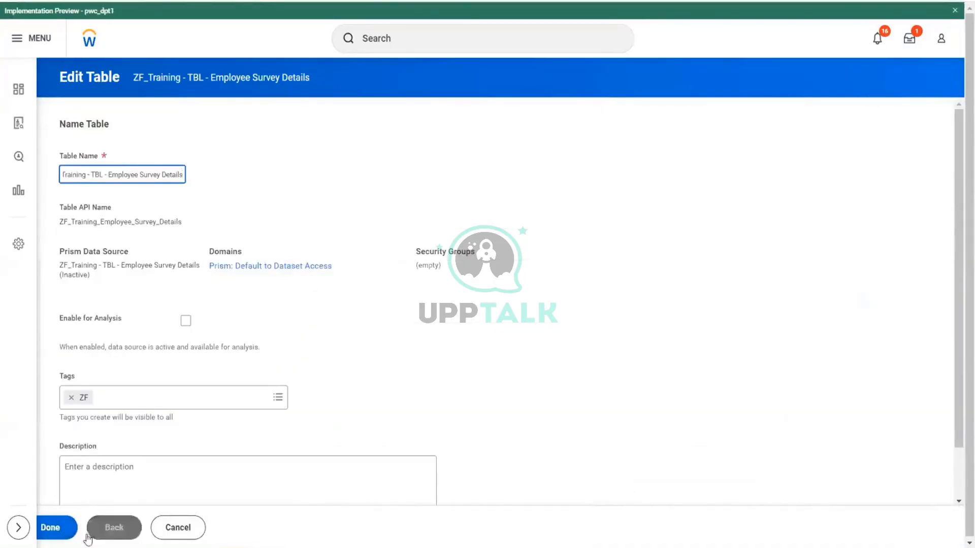
click(62, 535)
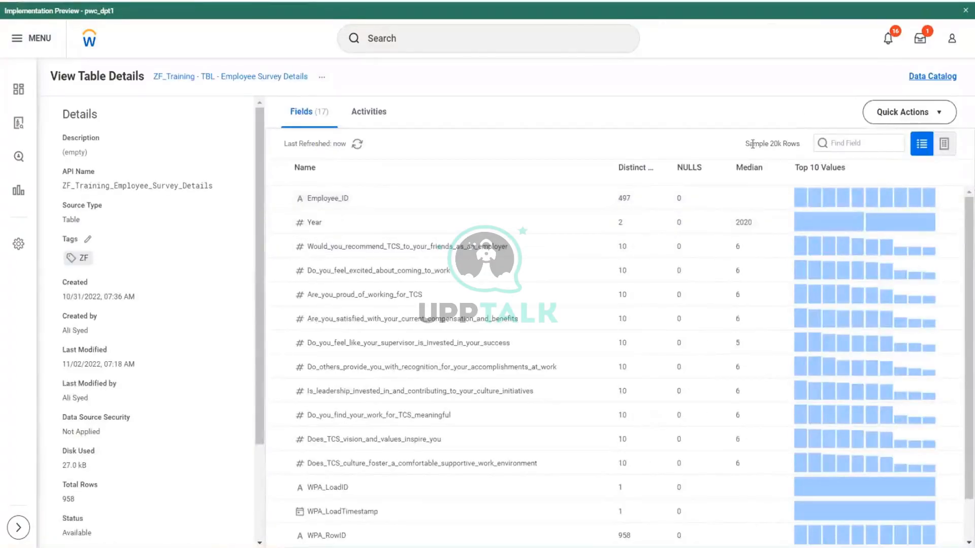
drag(746, 144, 806, 150)
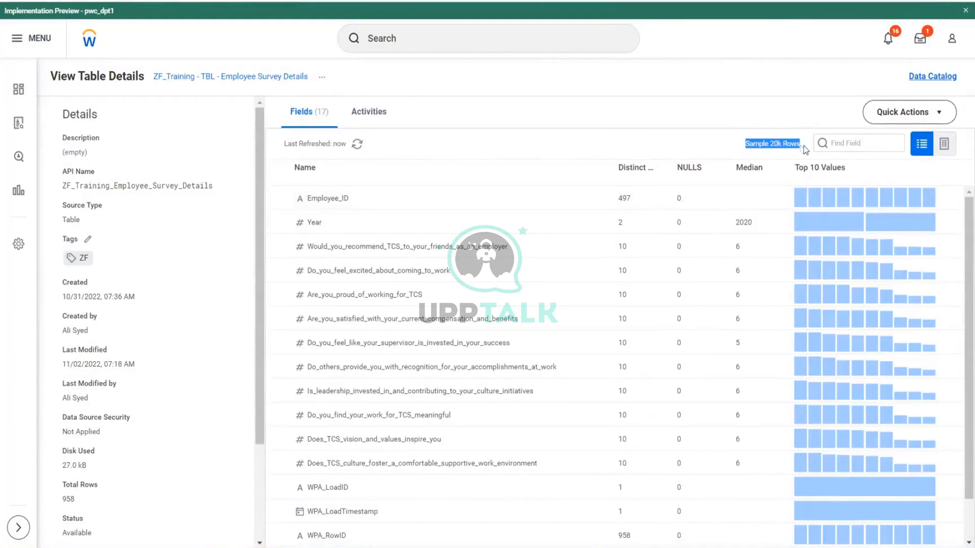
click(366, 113)
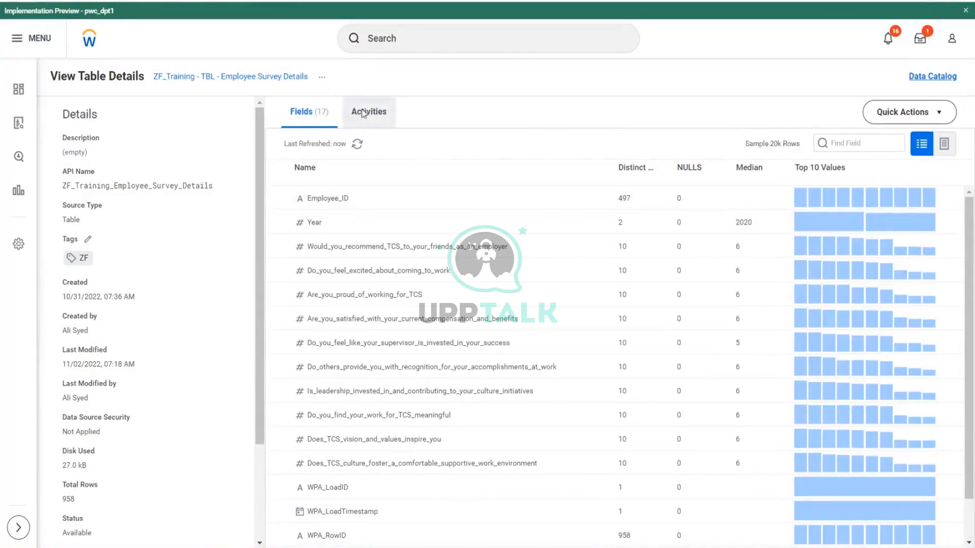
click(939, 113)
click(874, 146)
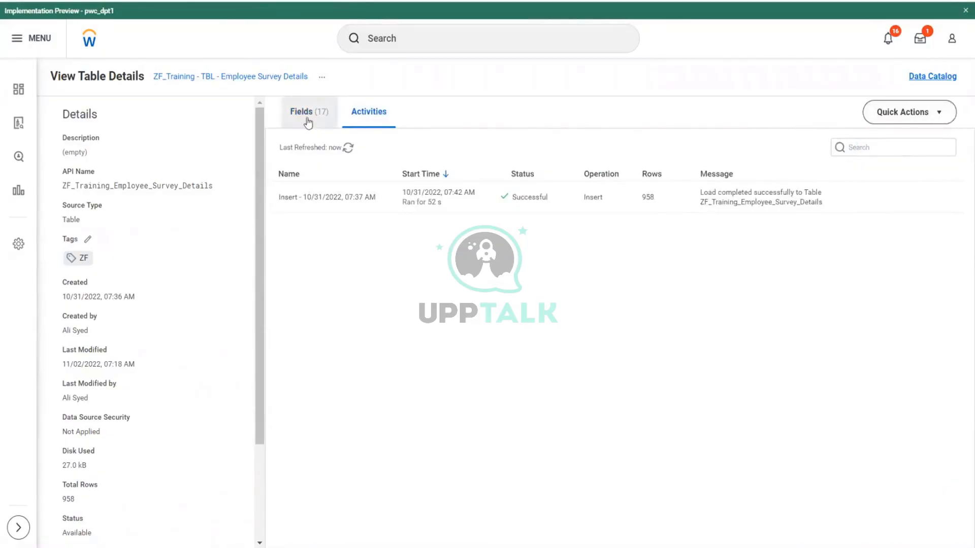
Examine the table's field data as rows and check the total row count in its details.
click(306, 121)
click(943, 144)
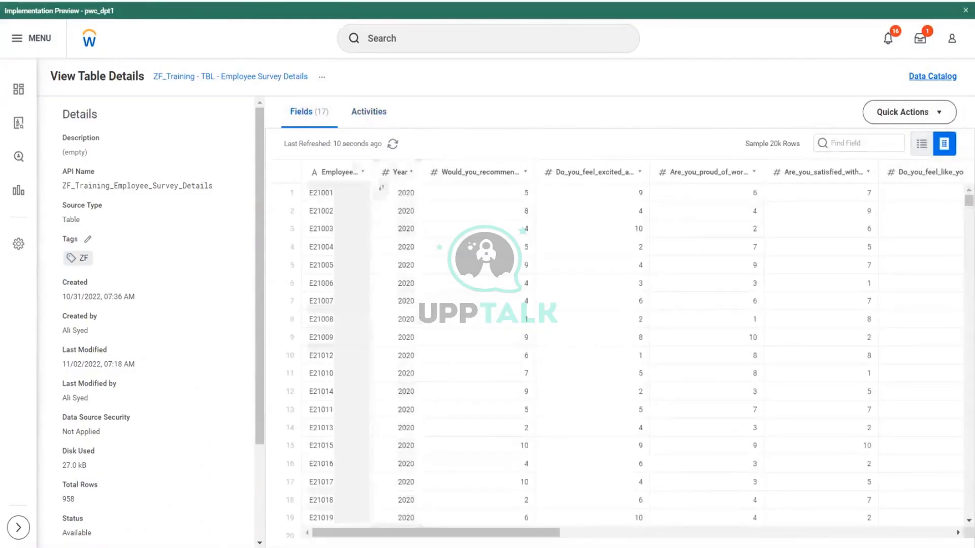
scroll(799, 365, down, 6)
scroll(799, 364, down, 6)
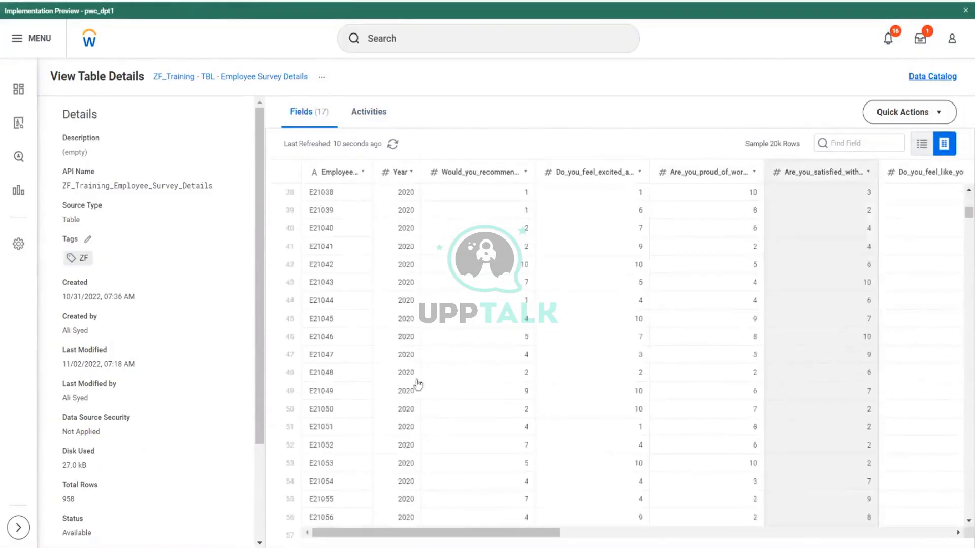
scroll(152, 365, down, 3)
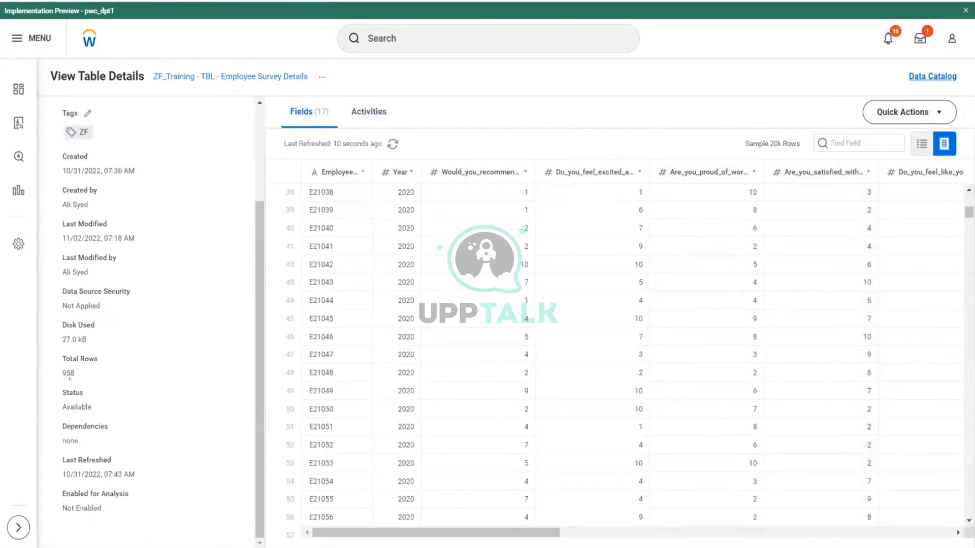
drag(63, 376, 78, 378)
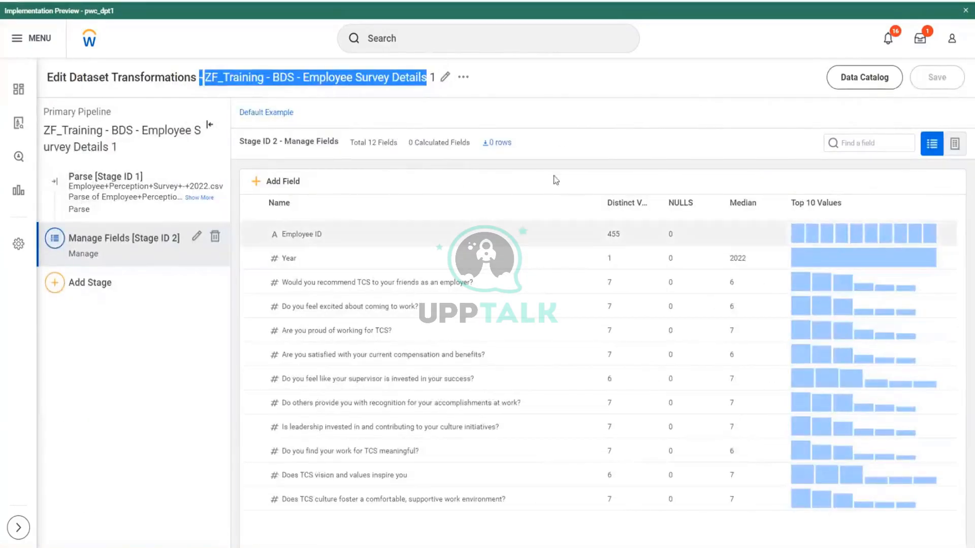
Show ZF_Training - BDS - Employee Survey Details 1 as rows and compare its row count with the union stage's.
click(955, 143)
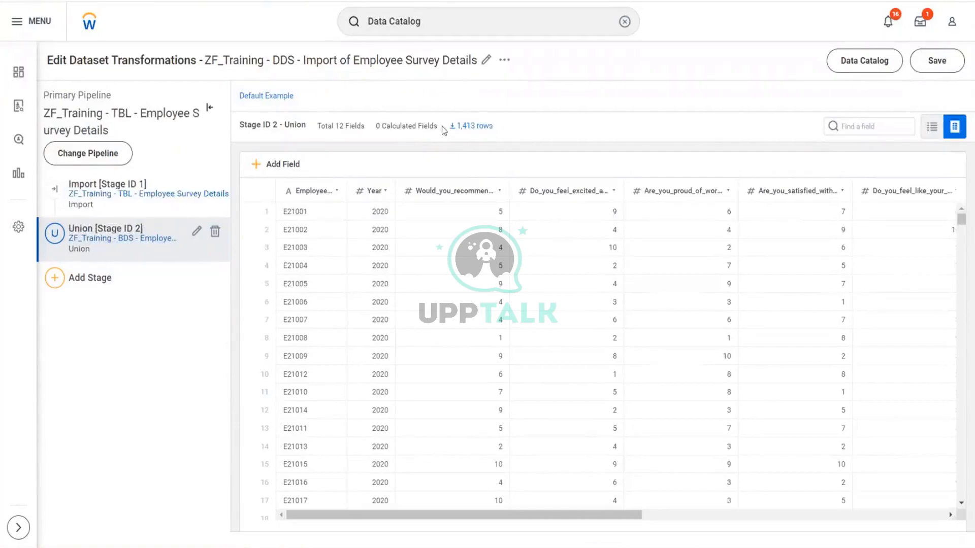
drag(444, 131, 491, 135)
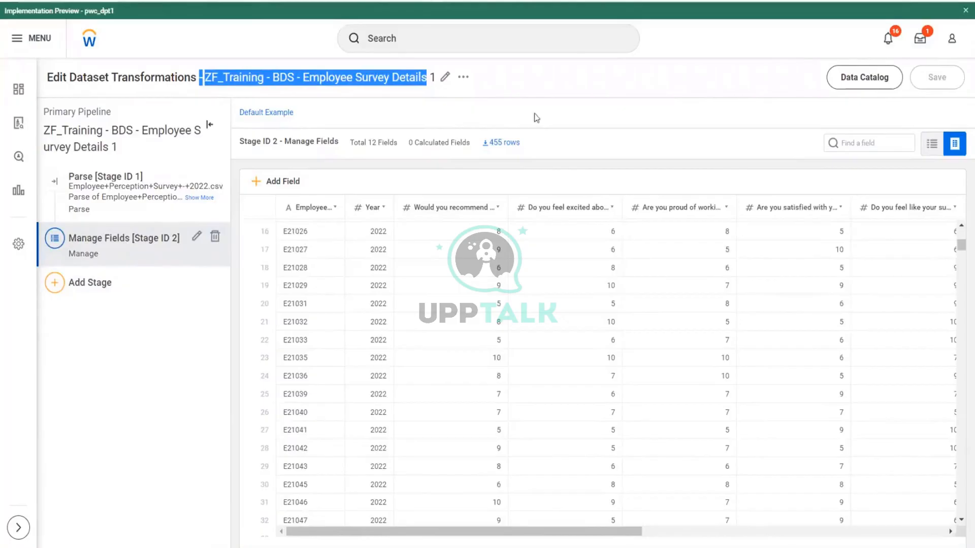
drag(536, 143, 490, 143)
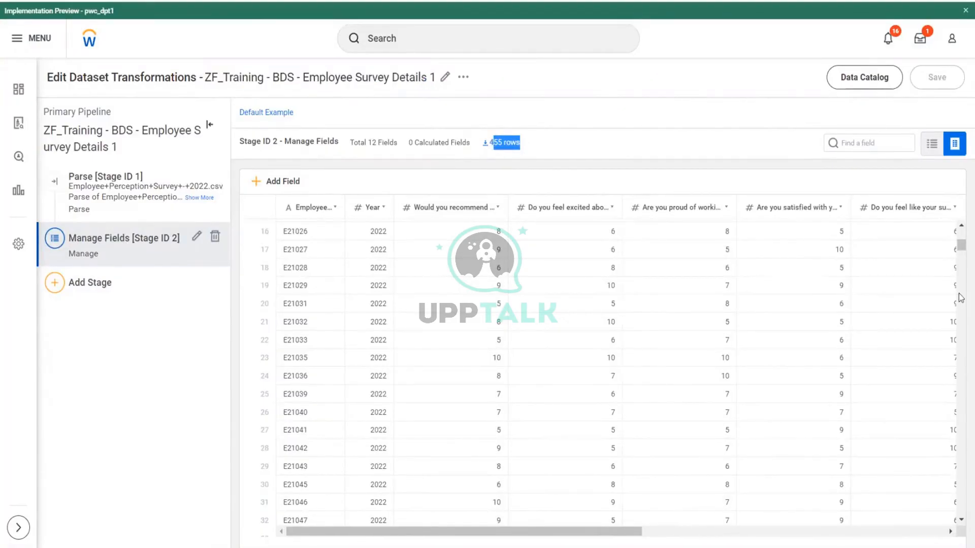
drag(392, 531, 697, 523)
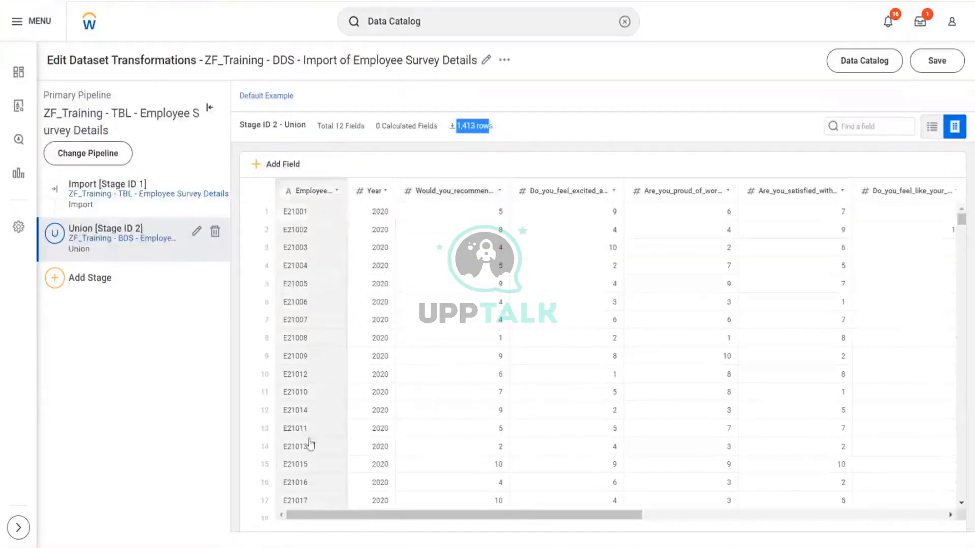
Examine the union stage's example data across all its fields and down to the last 2022 rows.
scroll(401, 526, right, 4)
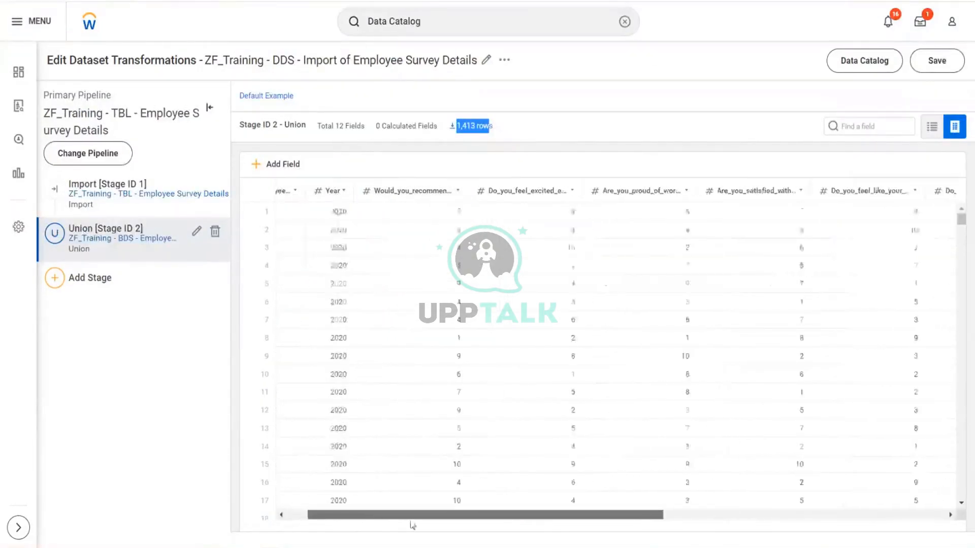
scroll(497, 526, right, 5)
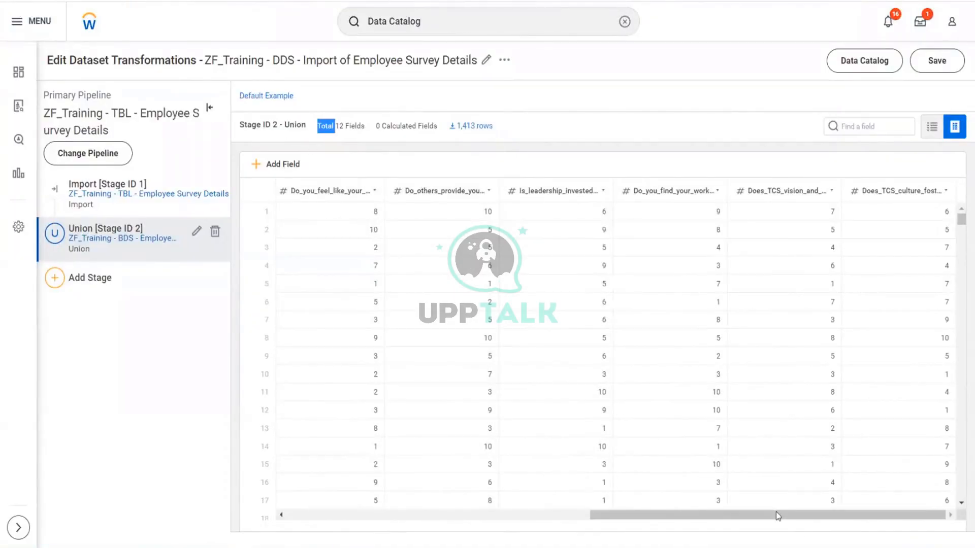
drag(805, 515, 501, 515)
scroll(355, 337, down, 10)
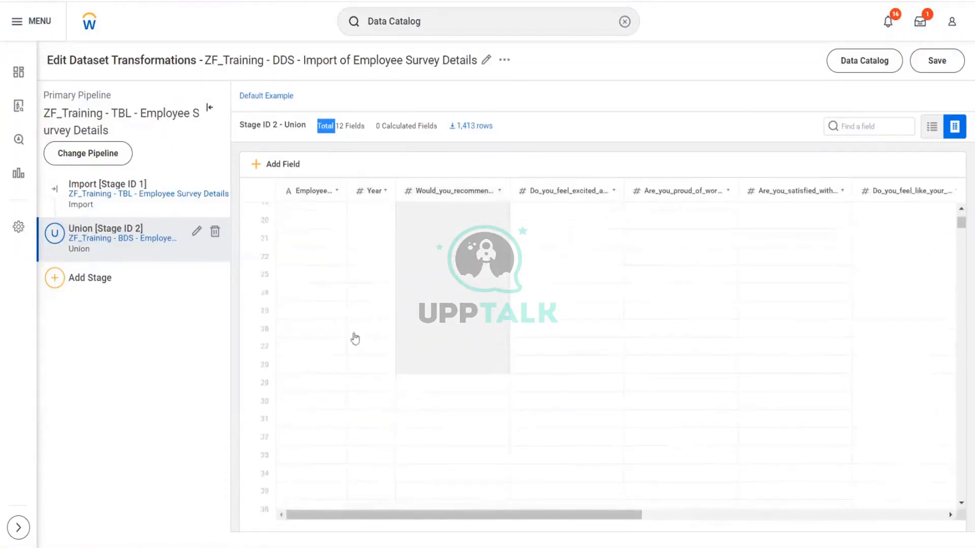
scroll(398, 345, down, 10)
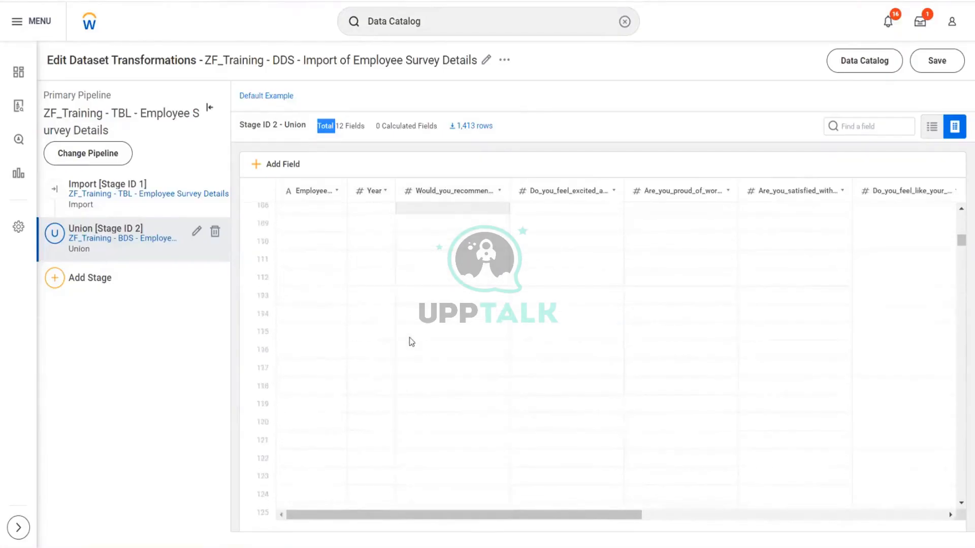
click(960, 245)
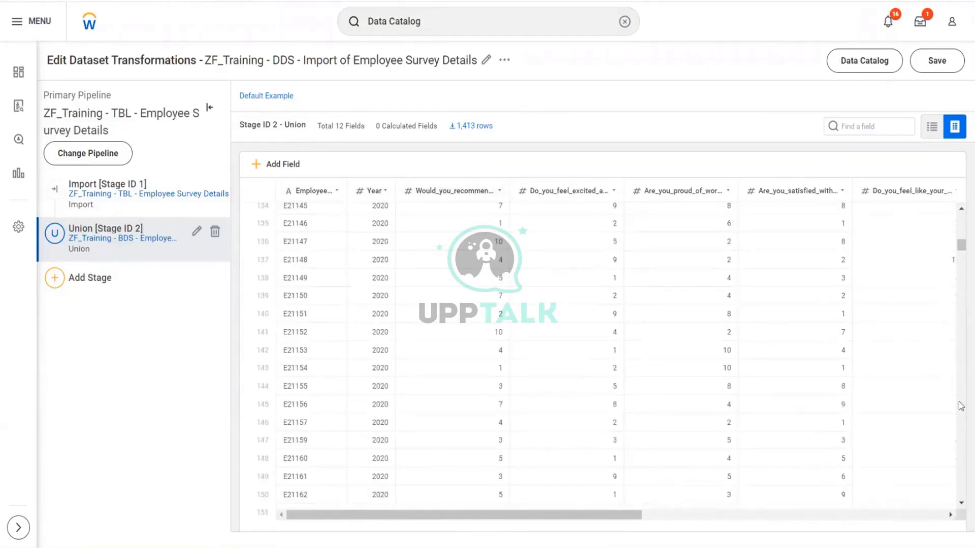
drag(961, 248, 960, 493)
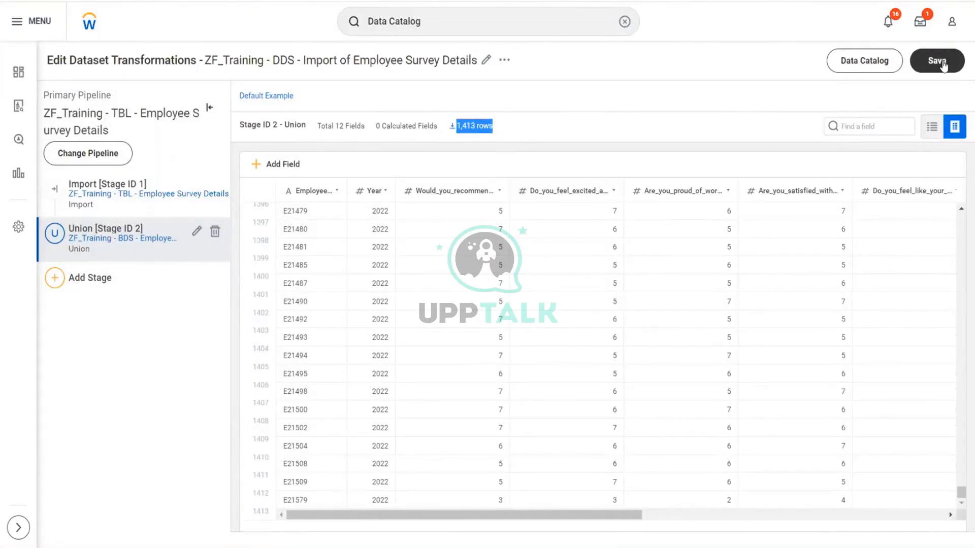
Save the dataset ZF_Training - DDS - Import of Employee Survey Details and view its lineage.
click(943, 63)
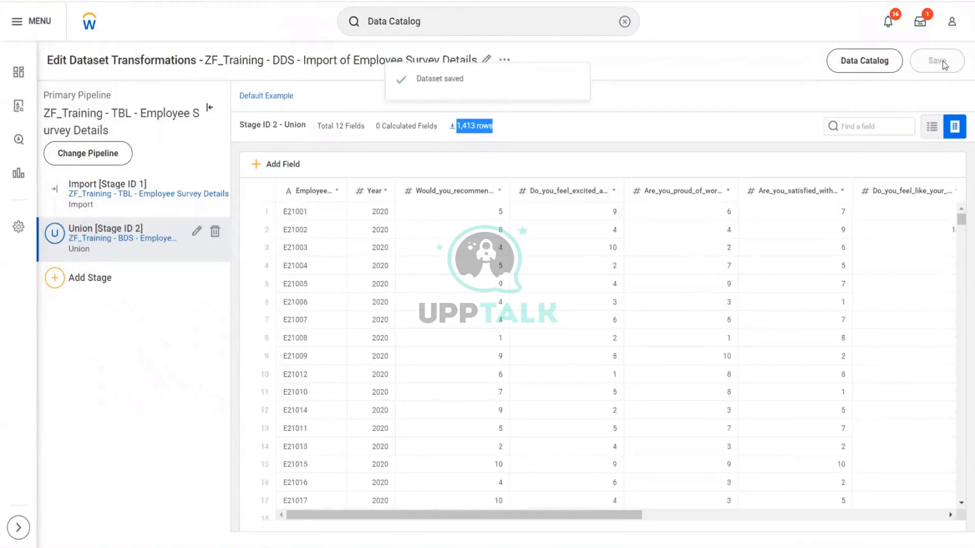
click(506, 60)
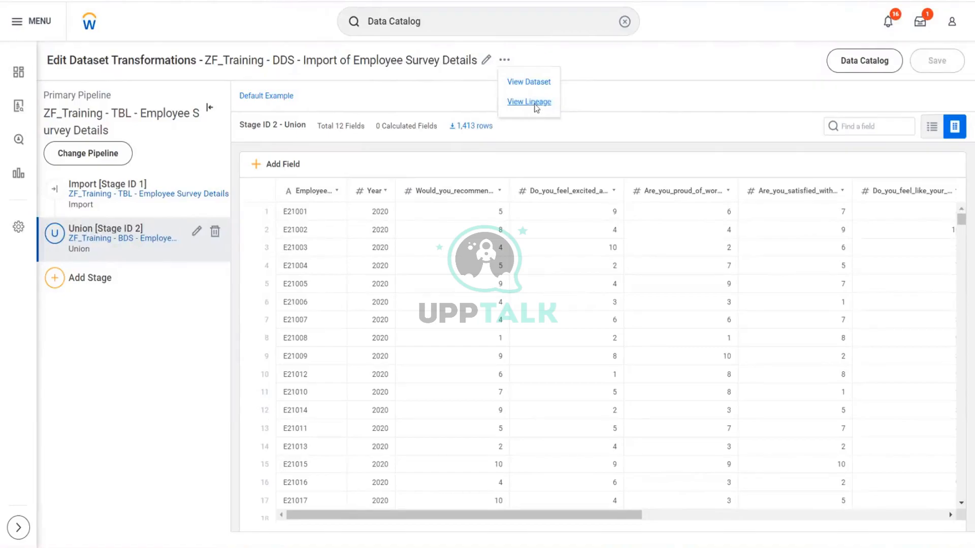
click(535, 104)
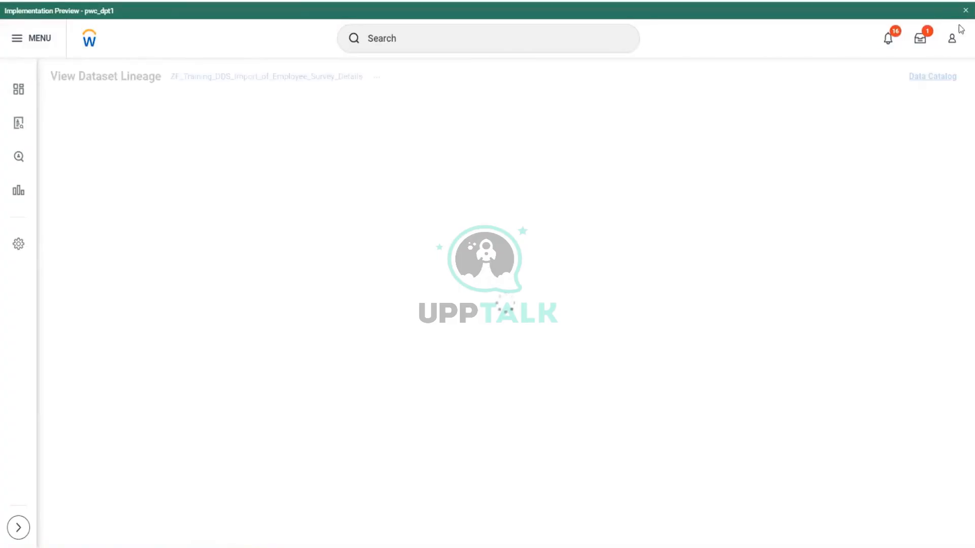
click(965, 10)
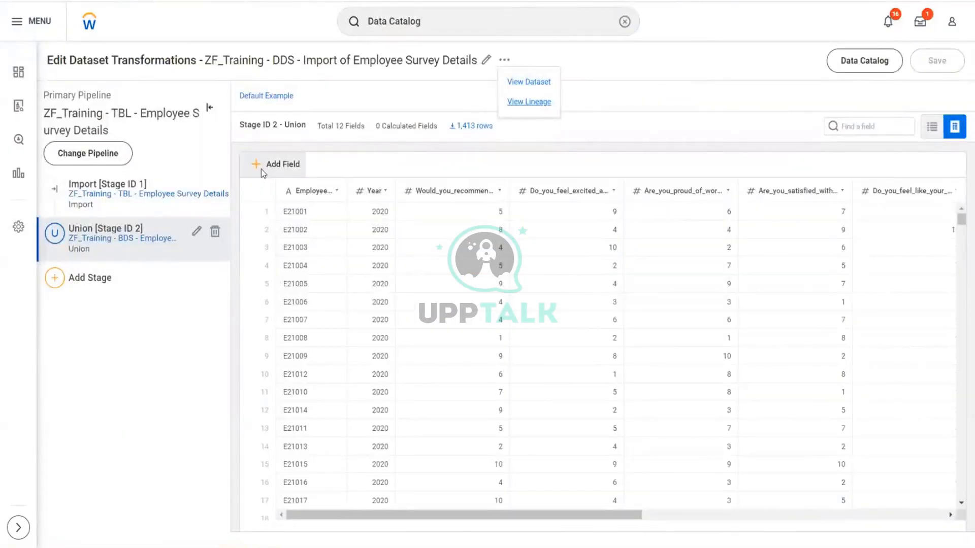
In Excel, add to the Stages notes on sheet 02.11 "Union - A union stage combines data from similar fields in different datasets into a single field.".
key(alt+Tab)
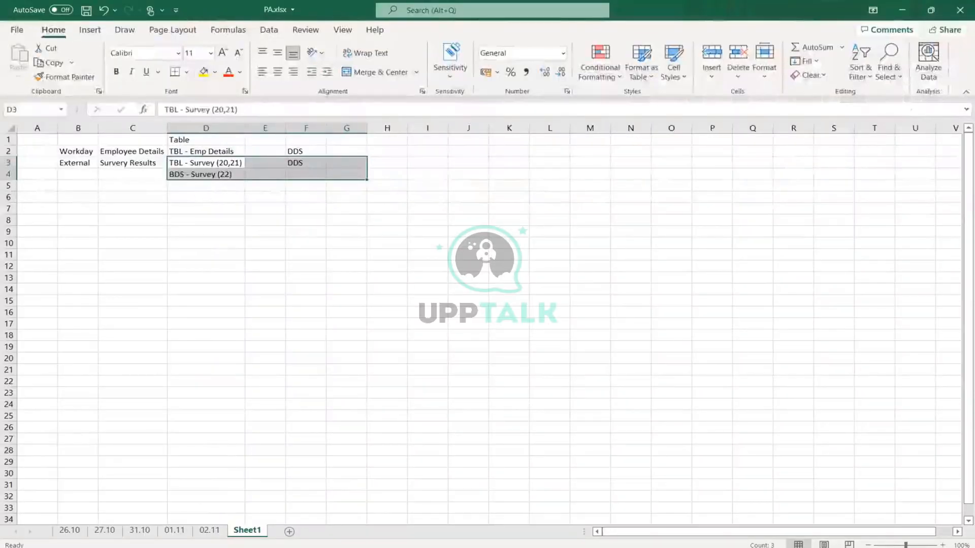
click(210, 531)
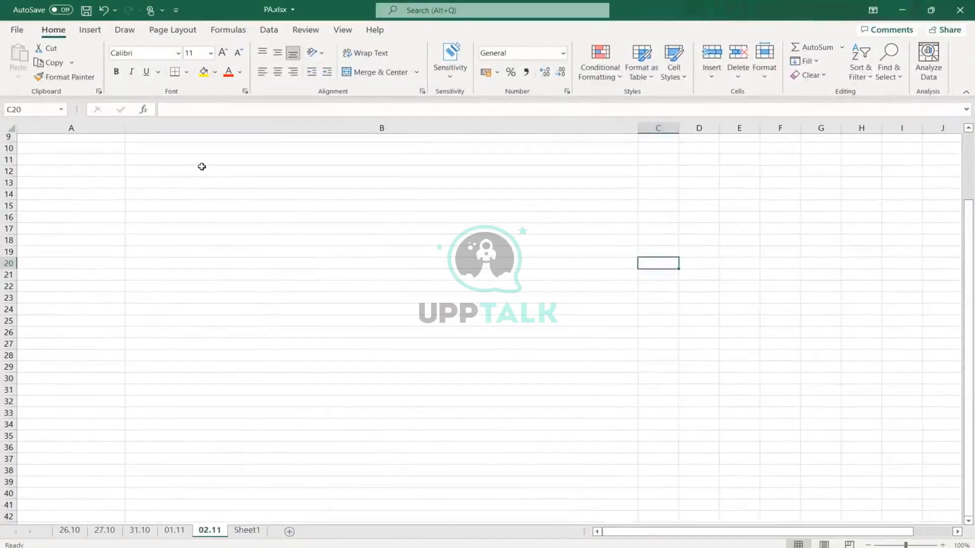
scroll(200, 166, up, 3)
click(218, 335)
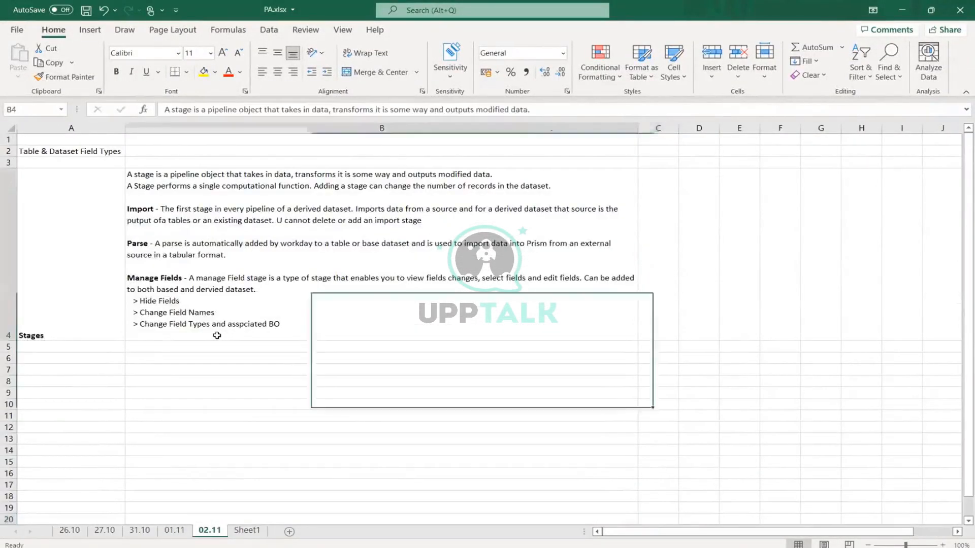
double_click(310, 327)
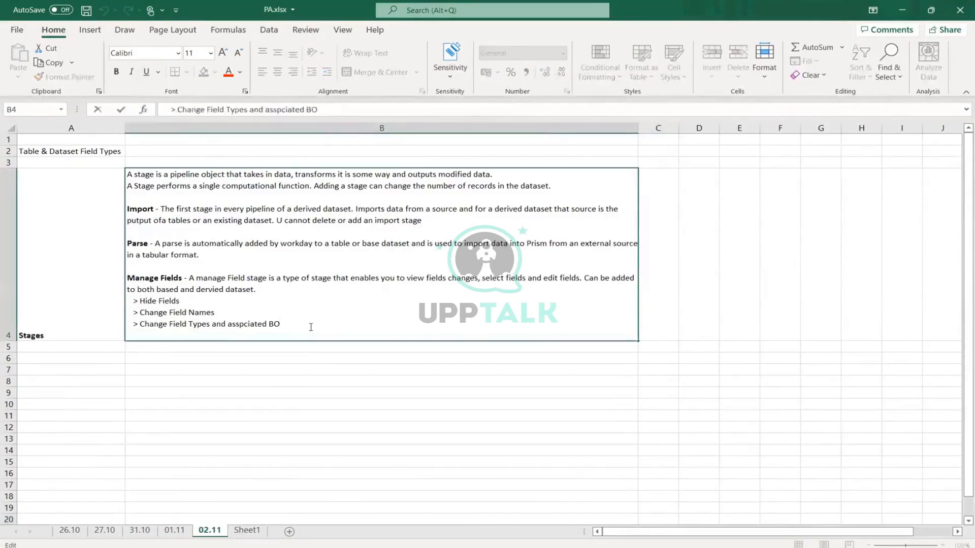
key(alt+Return)
text(Uninon)
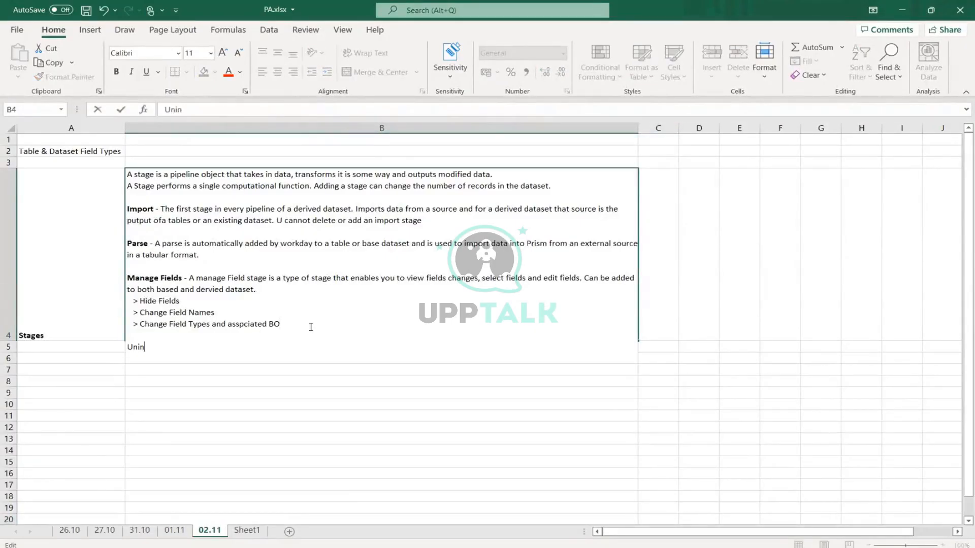
key(BackSpace)
key(BackSpace)
key(BackSpace)
text(on - A union stage )
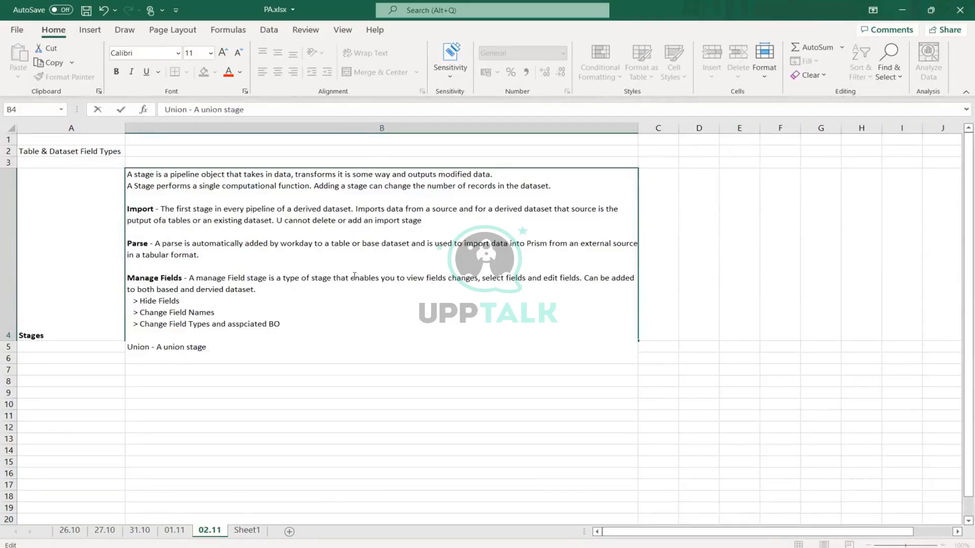
text(combines data from s)
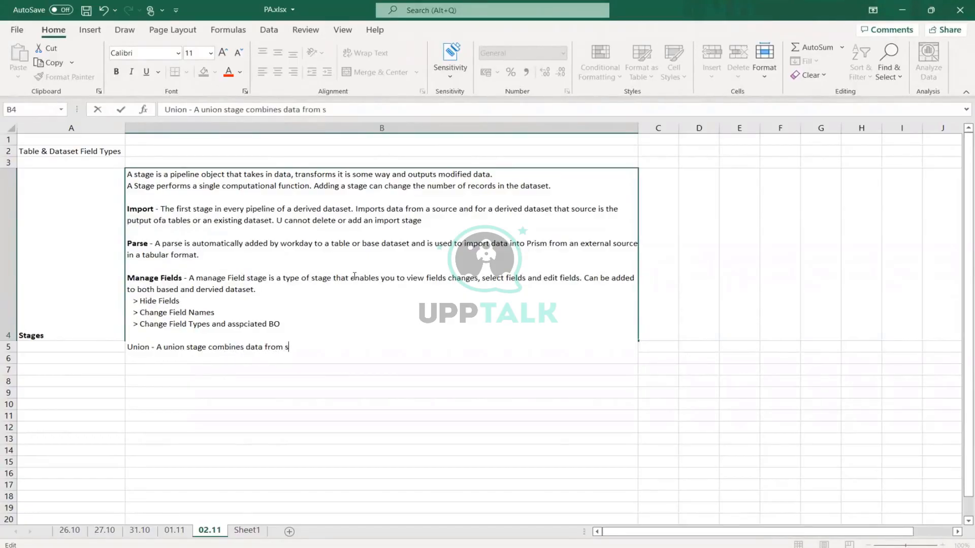
text(imilar fields in diff)
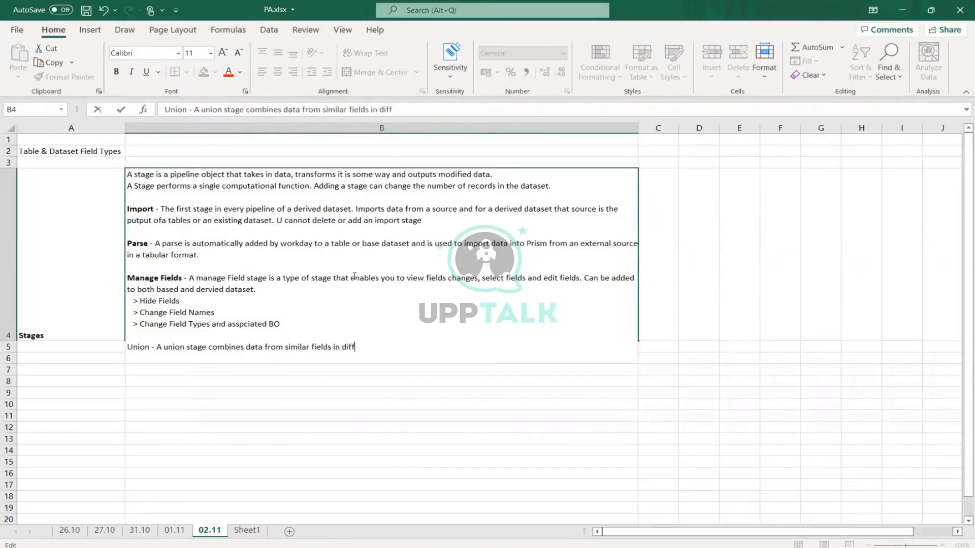
text(erent datasets i)
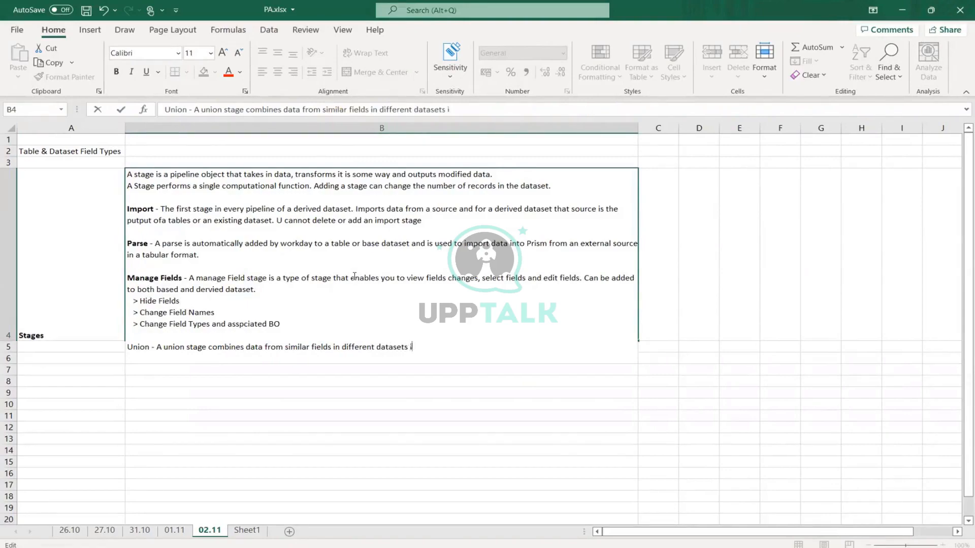
text(nto a single fie)
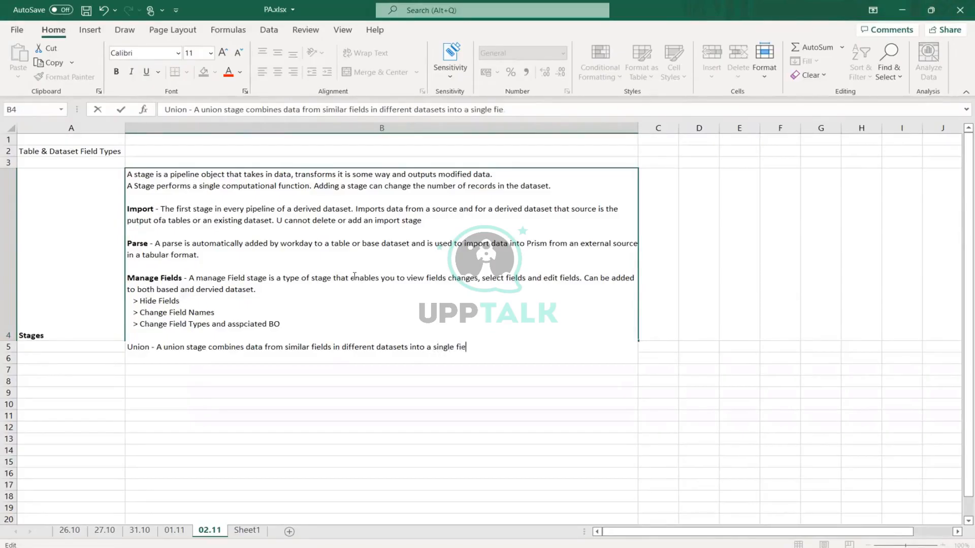
text(ld. A union stages)
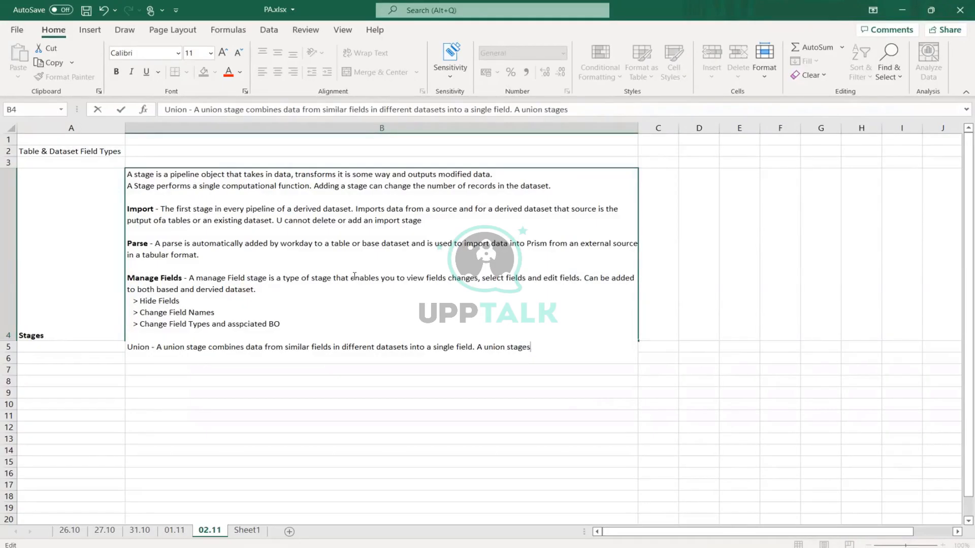
Continue the Union note with the sentence "A union stage can only be added to a derived datasets.".
key(alt+Return)
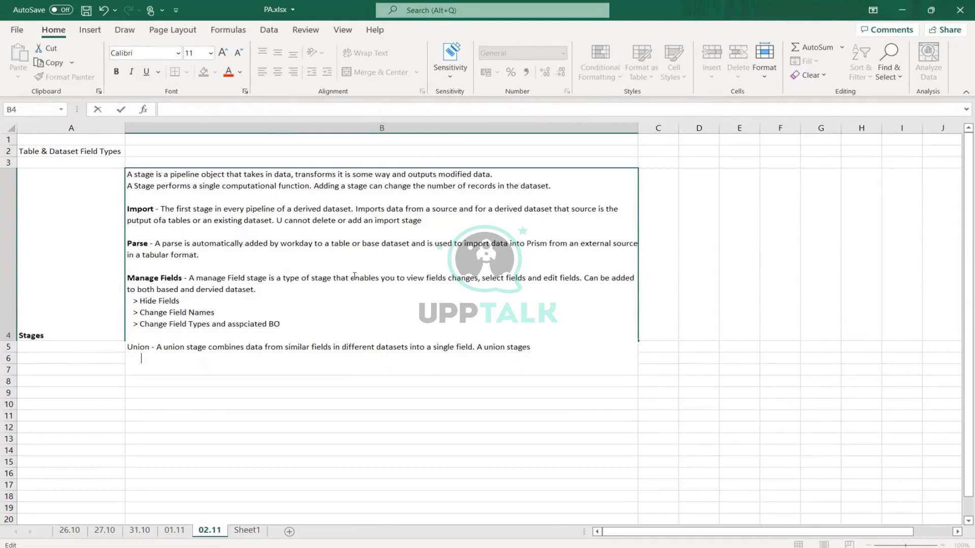
key(BackSpace)
key(BackSpace)
key(BackSpace)
key(BackSpace)
key(BackSpace)
key(BackSpace)
key(BackSpace)
key(BackSpace)
key(BackSpace)
key(BackSpace)
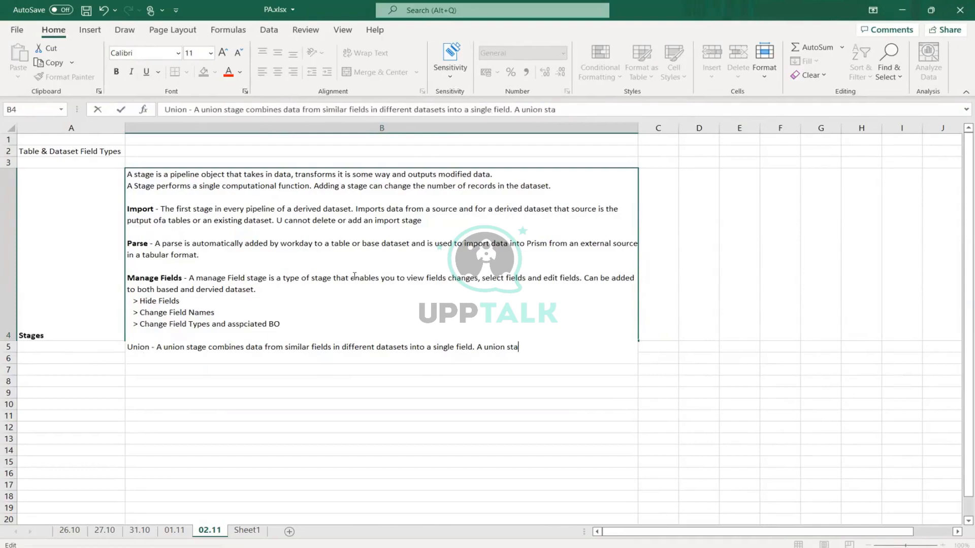
text(e)
key(BackSpace)
text(ge can only be added )
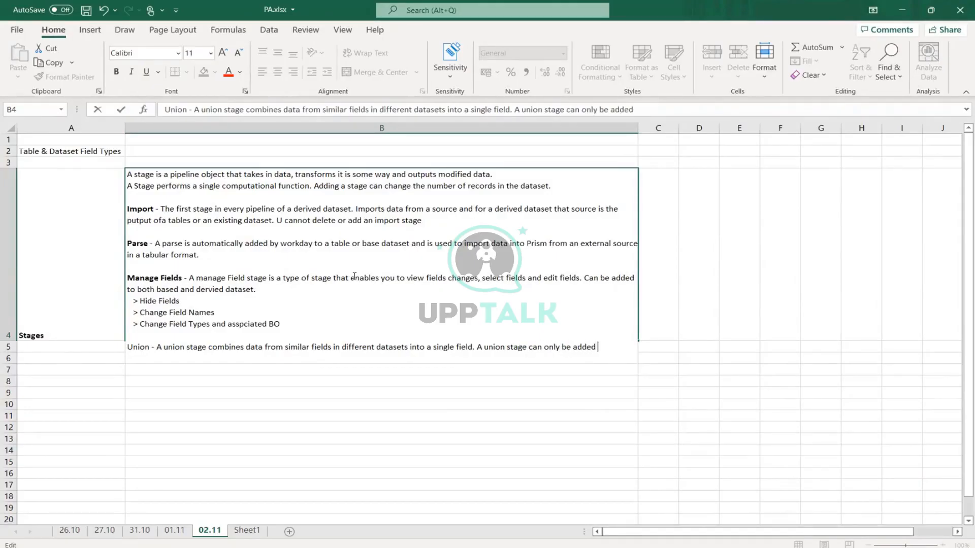
text(to a derive)
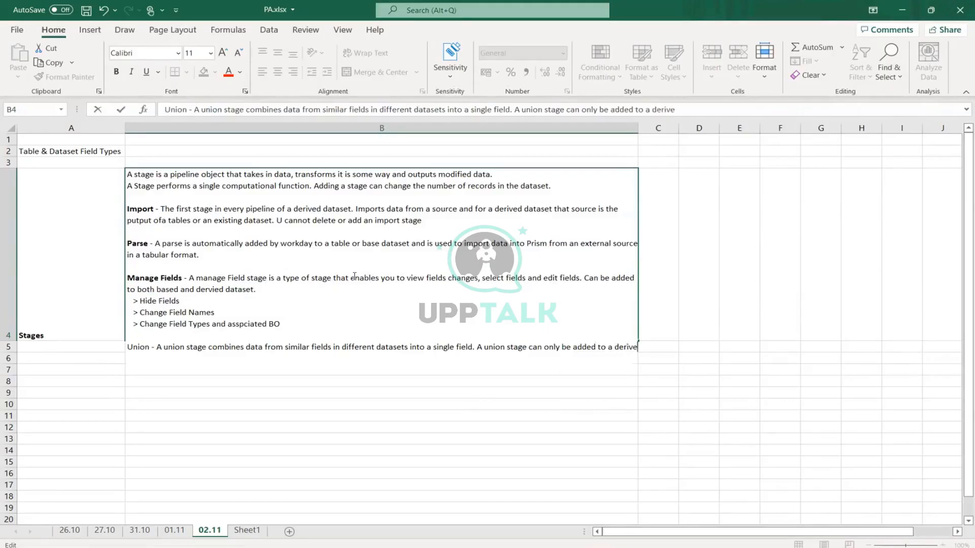
text(d dataset)
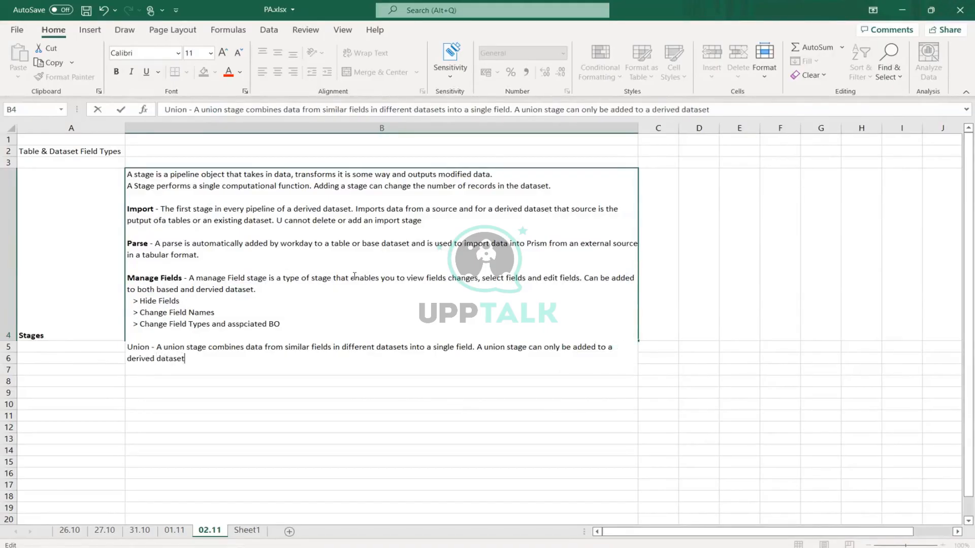
text(s. The schema o)
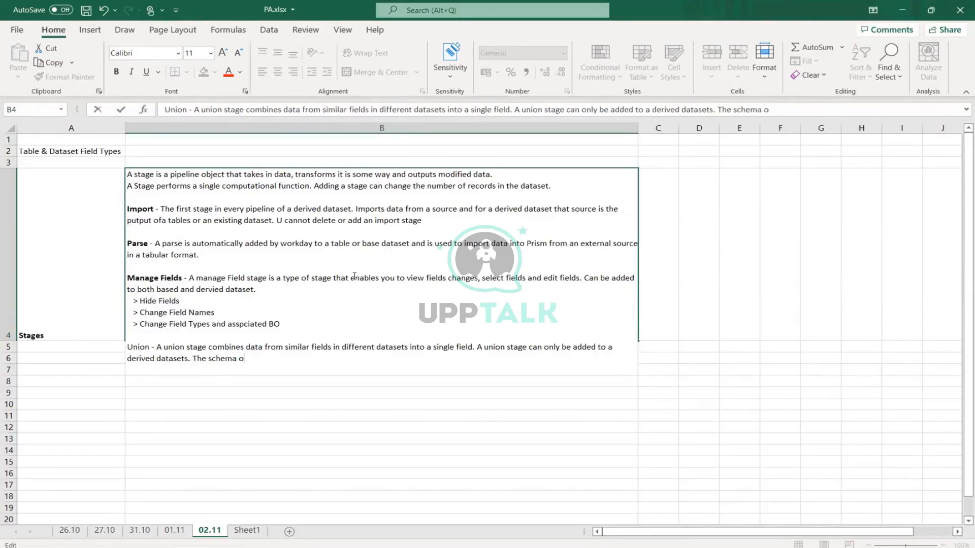
text(f both pe)
key(BackSpace)
text(ipelines )
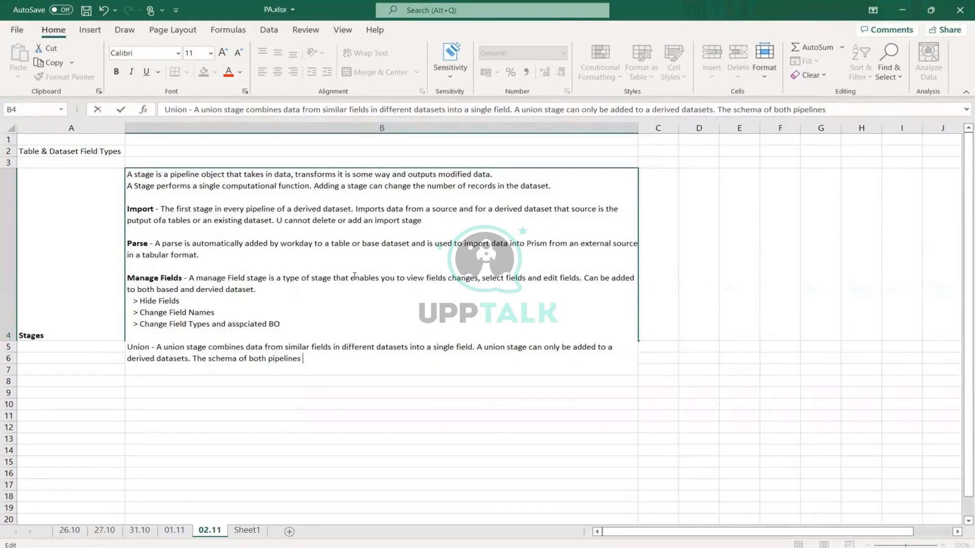
text(should)
key(BackSpace)
key(BackSpace)
key(BackSpace)
key(BackSpace)
key(BackSpace)
key(BackSpace)
key(BackSpace)
key(BackSpace)
key(BackSpace)
key(BackSpace)
key(BackSpace)
key(BackSpace)
key(BackSpace)
key(BackSpace)
key(BackSpace)
key(BackSpace)
key(BackSpace)
key(BackSpace)
key(BackSpace)
key(BackSpace)
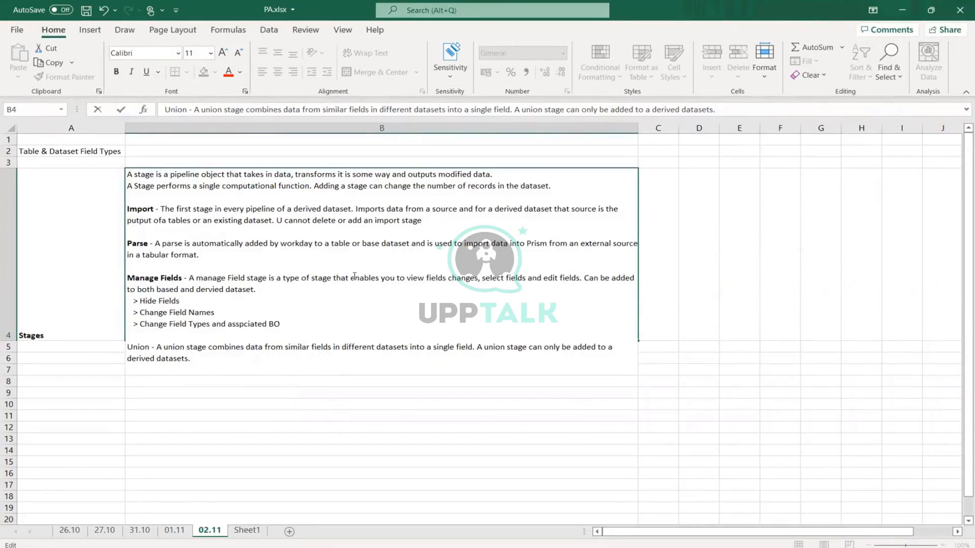
Finish the Union note with "It only combines those fields in the pipleine which has same field types" and commit the cell.
text(It only combine)
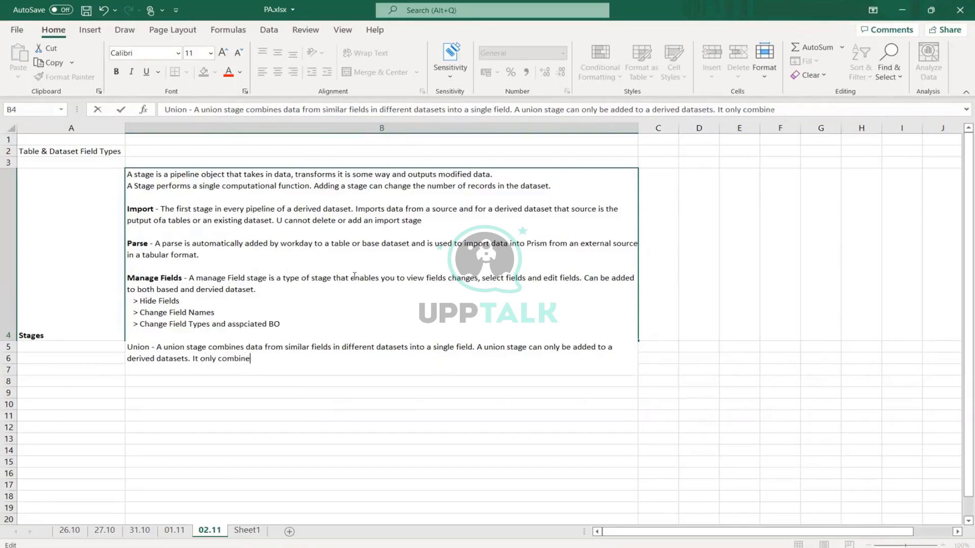
text(s those fields in )
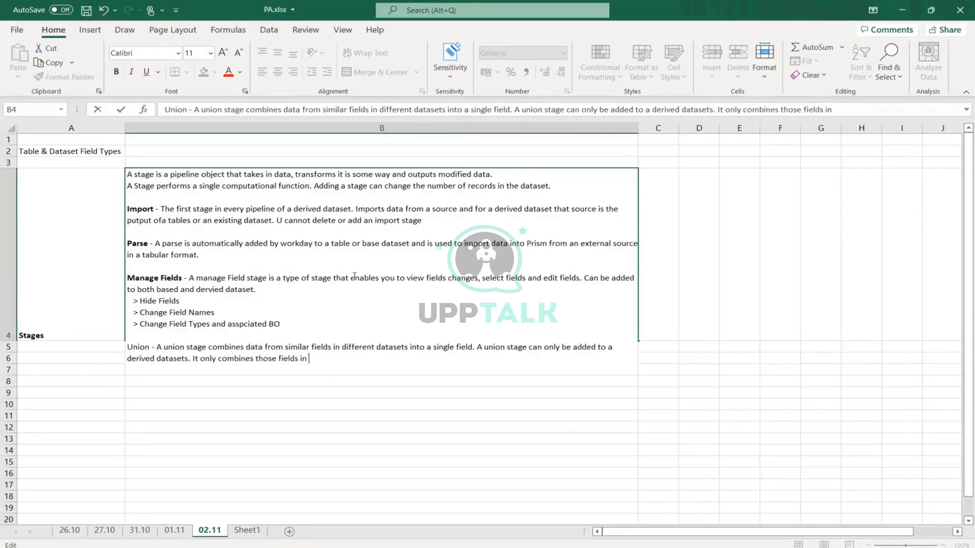
text(the peip)
key(BackSpace)
key(BackSpace)
key(BackSpace)
text(ileine)
text(s)
key(BackSpace)
text(whi)
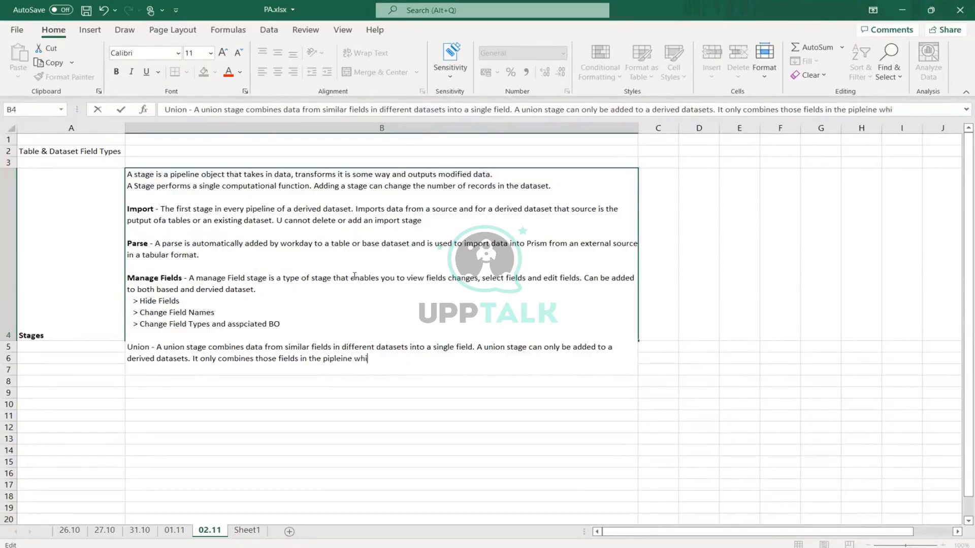
text(ch has same fiel)
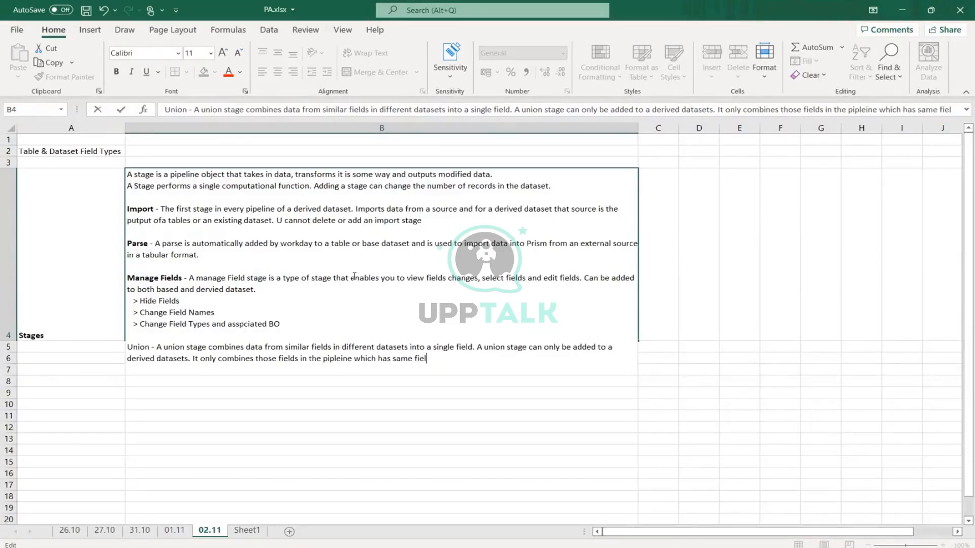
text(d types)
key(Return)
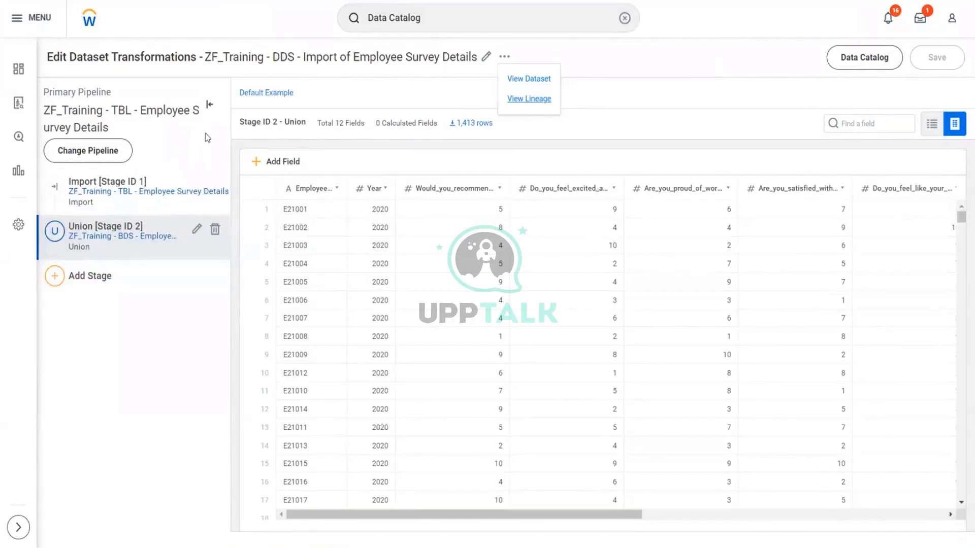
Dismiss the dataset's open actions in Workday and review the two DDS entries for employee details and survey results on Sheet1 in Excel.
click(63, 388)
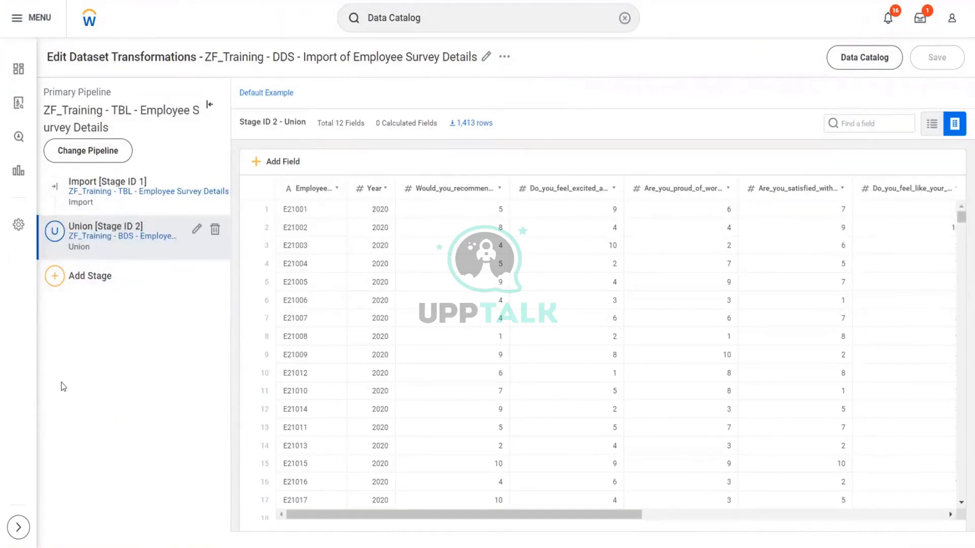
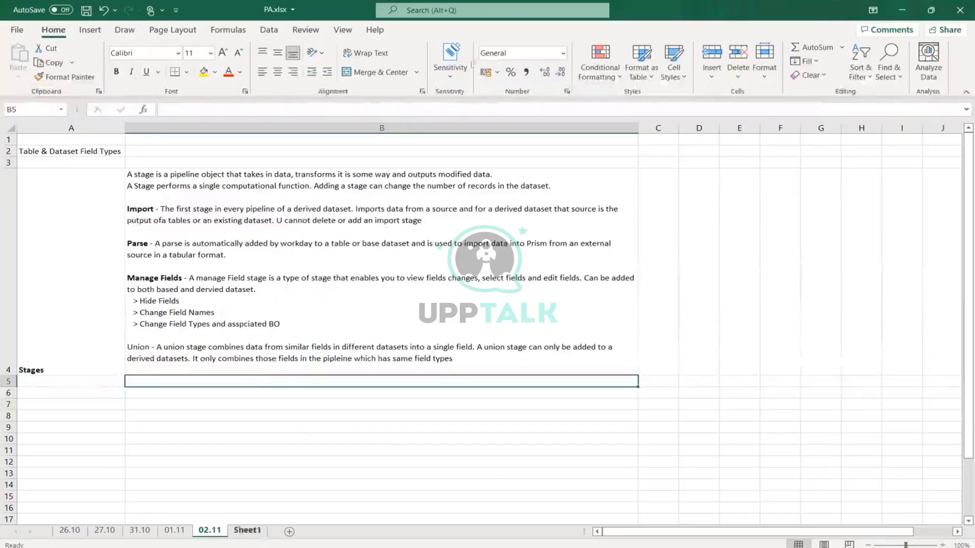
click(247, 530)
click(295, 164)
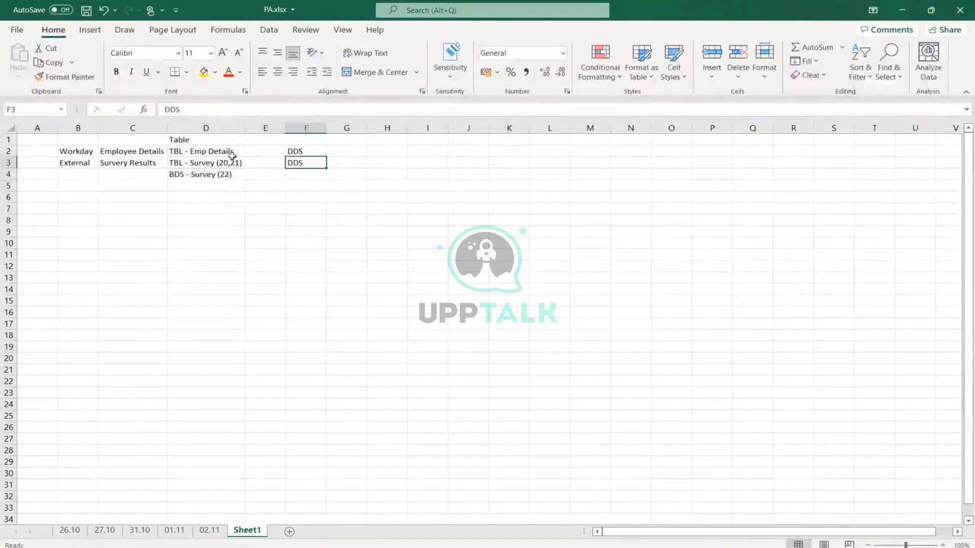
click(304, 152)
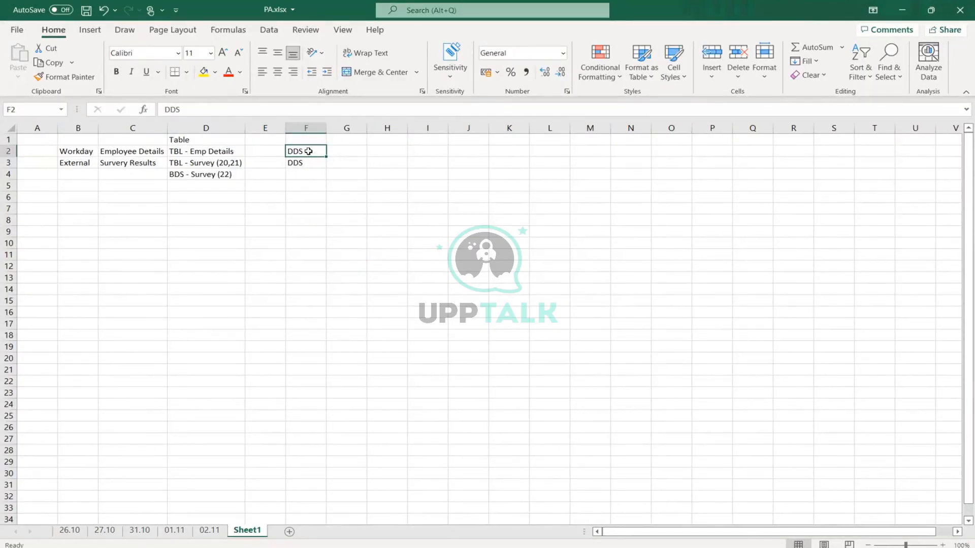
drag(308, 151, 307, 166)
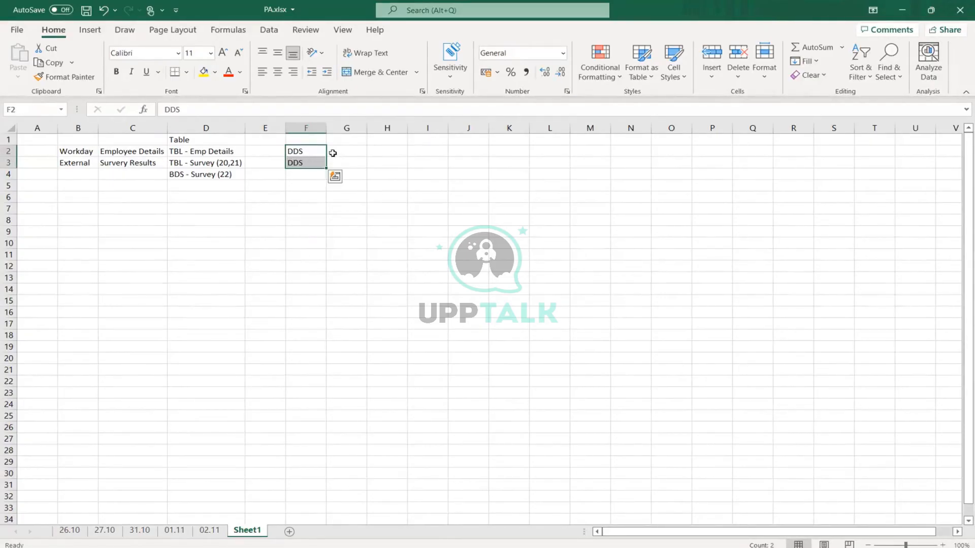
click(315, 150)
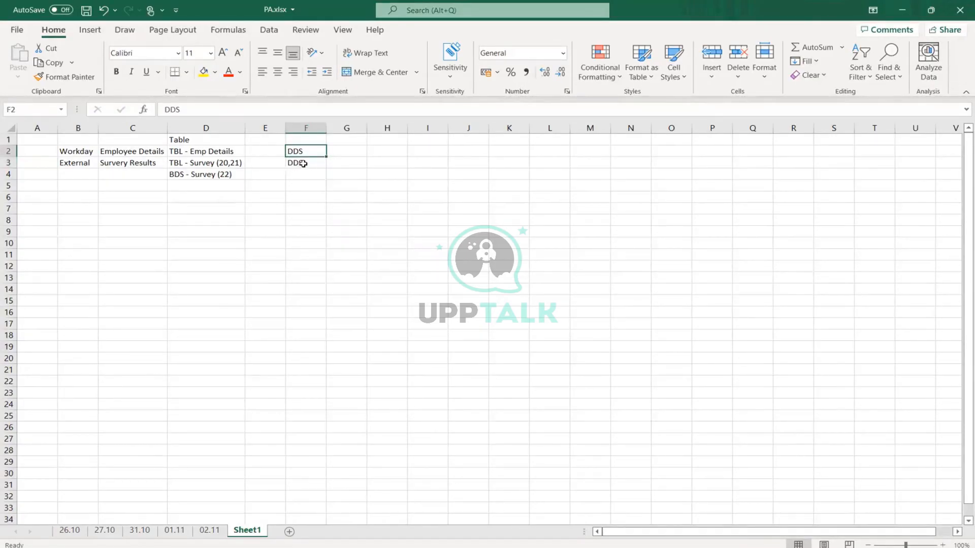
click(301, 163)
drag(310, 151, 313, 171)
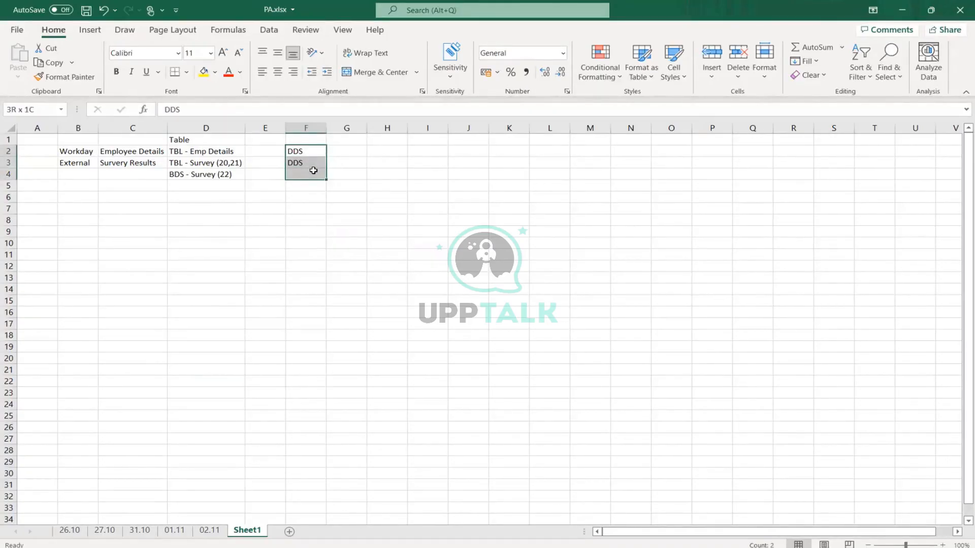
drag(313, 170, 315, 173)
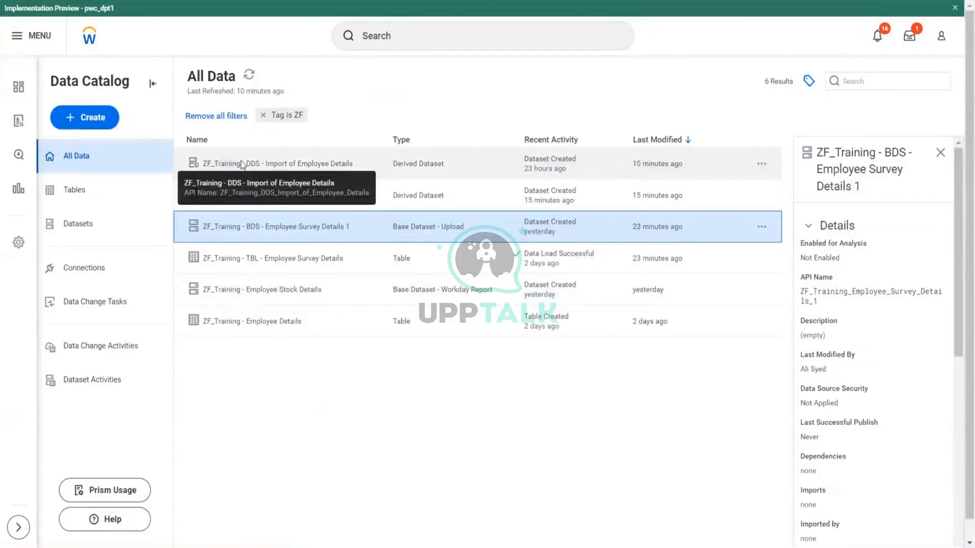
In Workday, open the derived dataset ZF_Training - DDS - Import of Employee Details and edit its transformations.
click(280, 165)
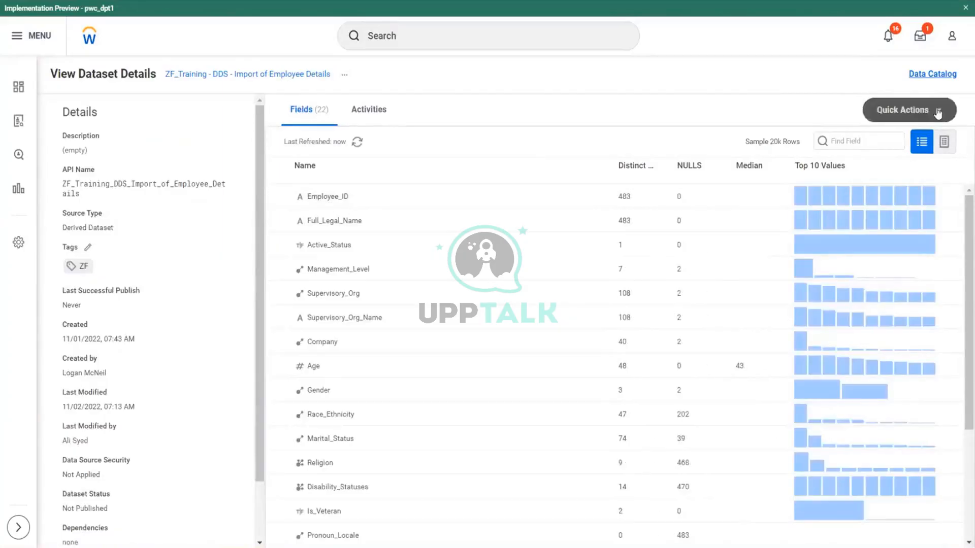
click(906, 110)
click(902, 146)
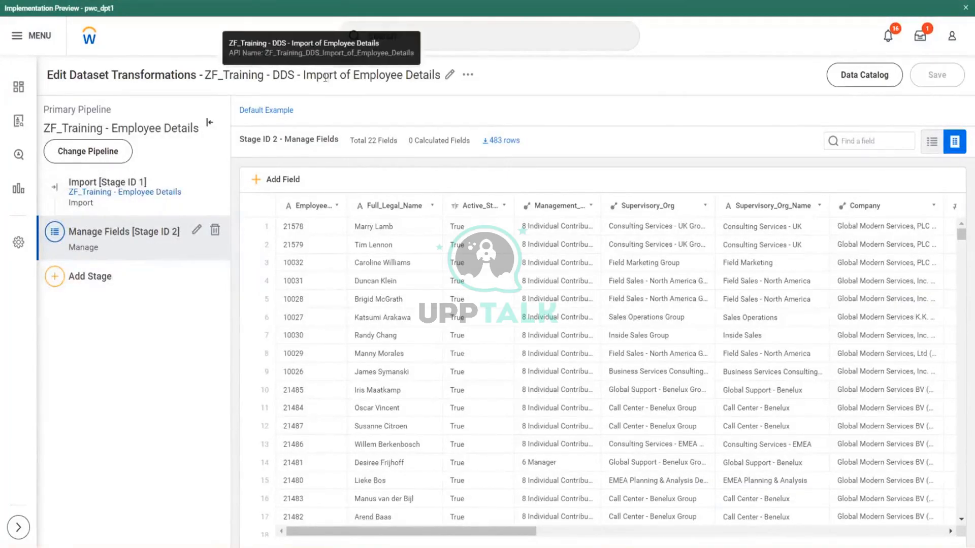
drag(323, 76, 397, 76)
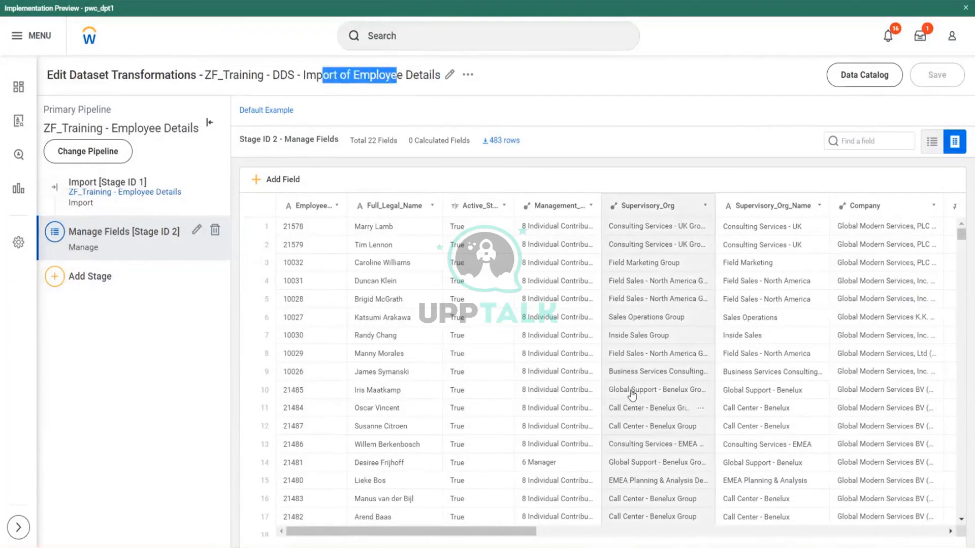
Examine the preview rows of the employee details derived dataset in its Manage Fields stage.
scroll(633, 398, down, 5)
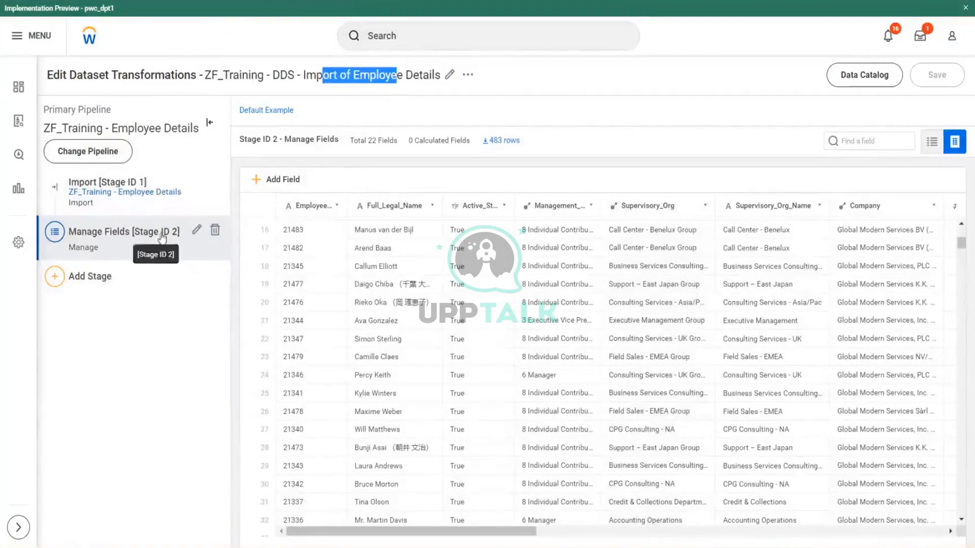
scroll(882, 333, down, 4)
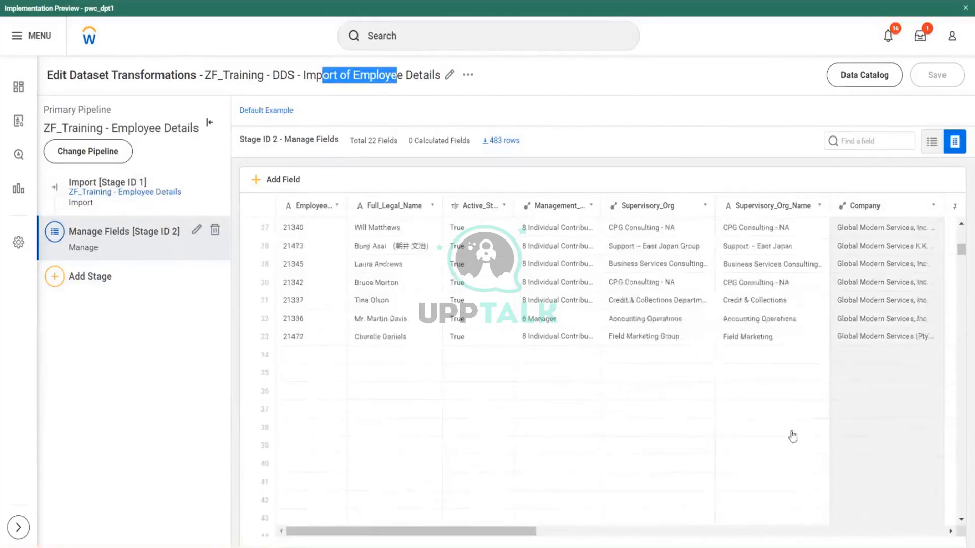
scroll(669, 352, up, 3)
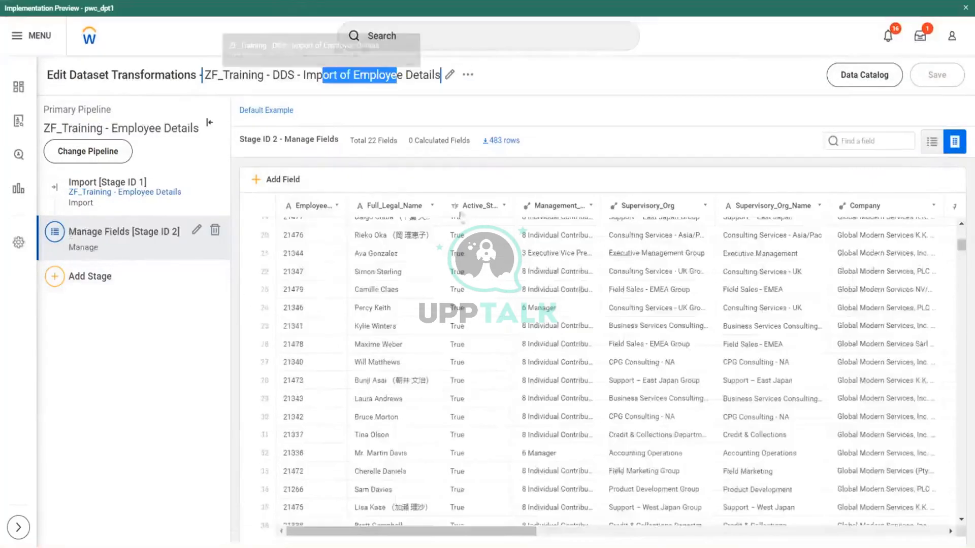
scroll(614, 468, up, 5)
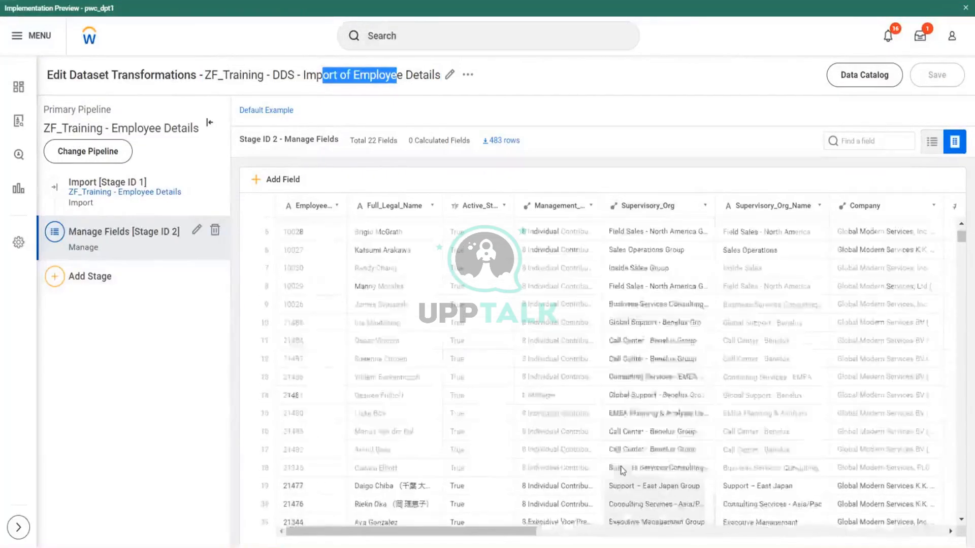
scroll(621, 471, up, 3)
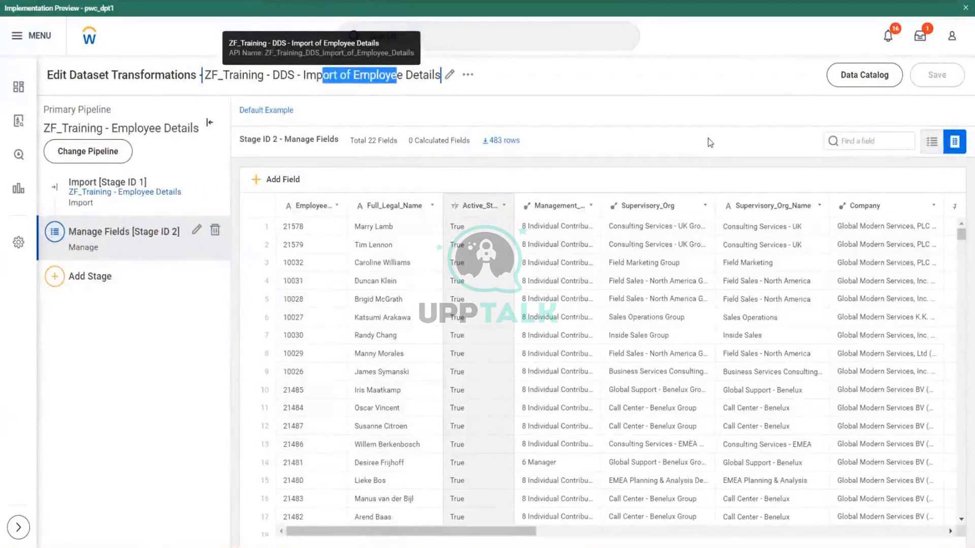
Review the field list of the Manage Fields stage, cancel its editor, and view the Union stage of the employee survey derived dataset.
click(195, 232)
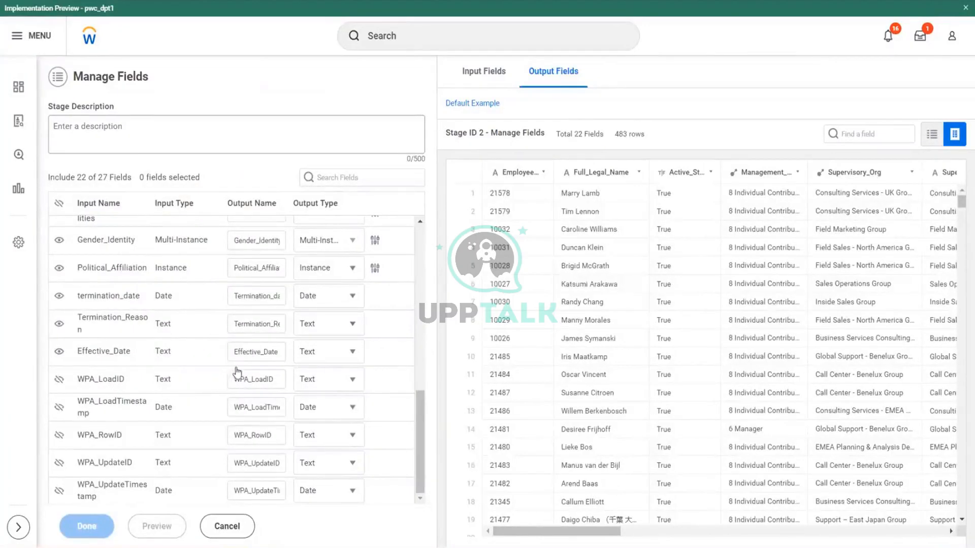
scroll(236, 371, up, 5)
scroll(238, 370, up, 3)
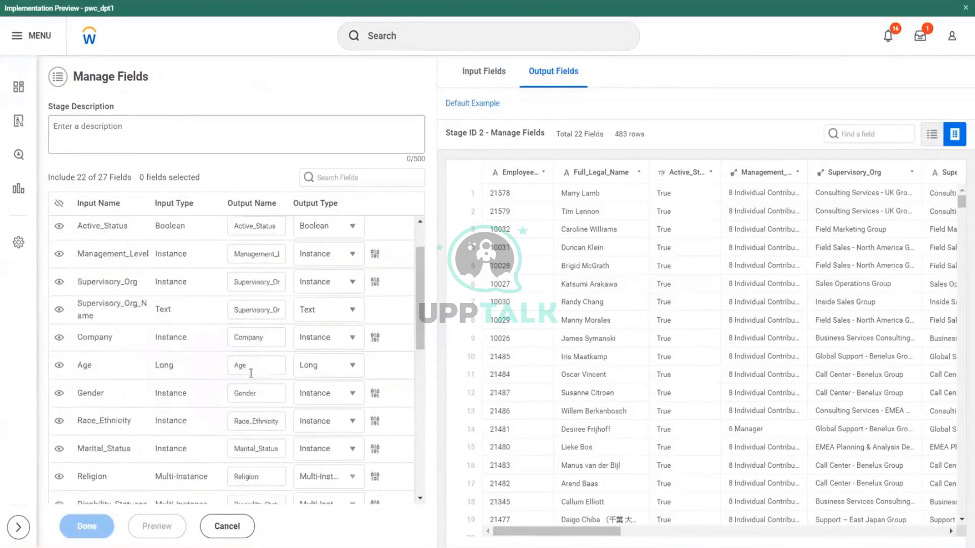
scroll(251, 374, up, 2)
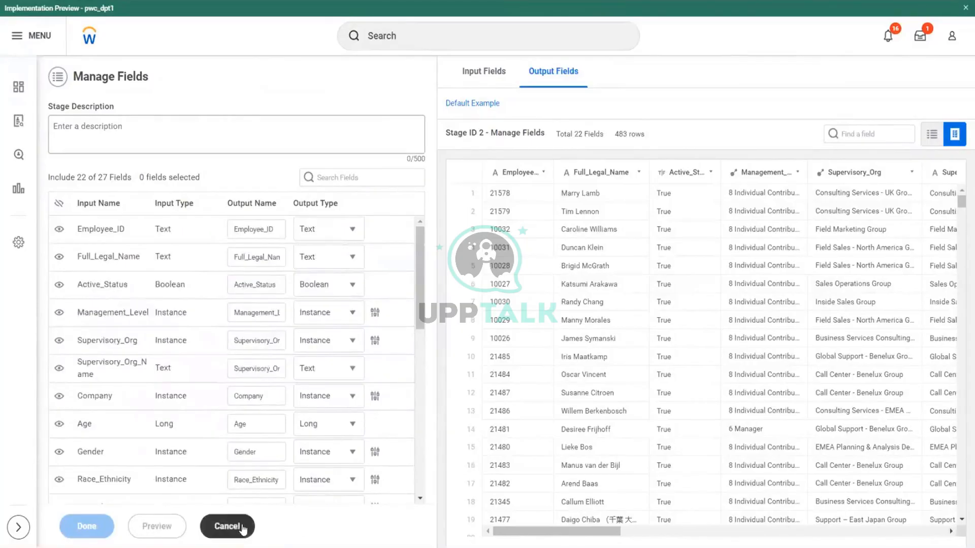
click(227, 527)
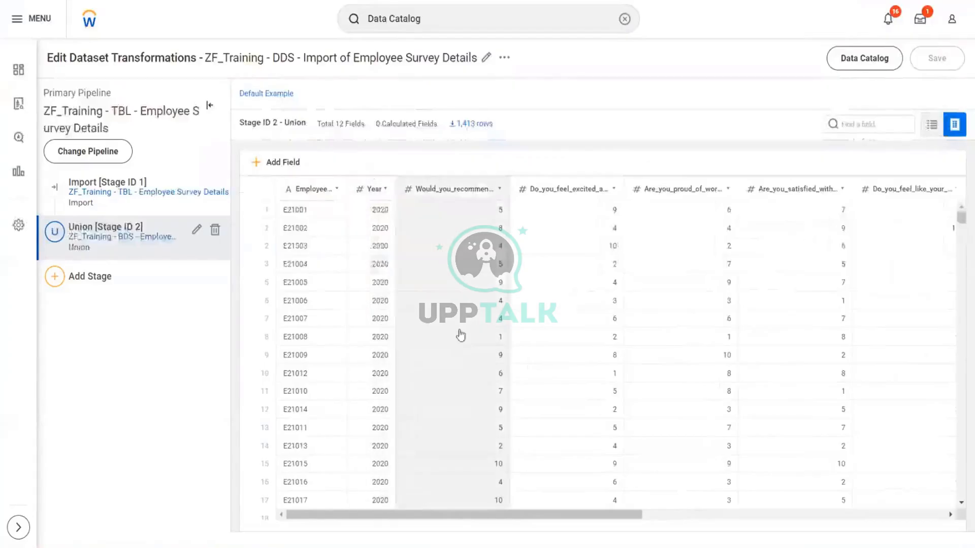
scroll(466, 276, up, 1)
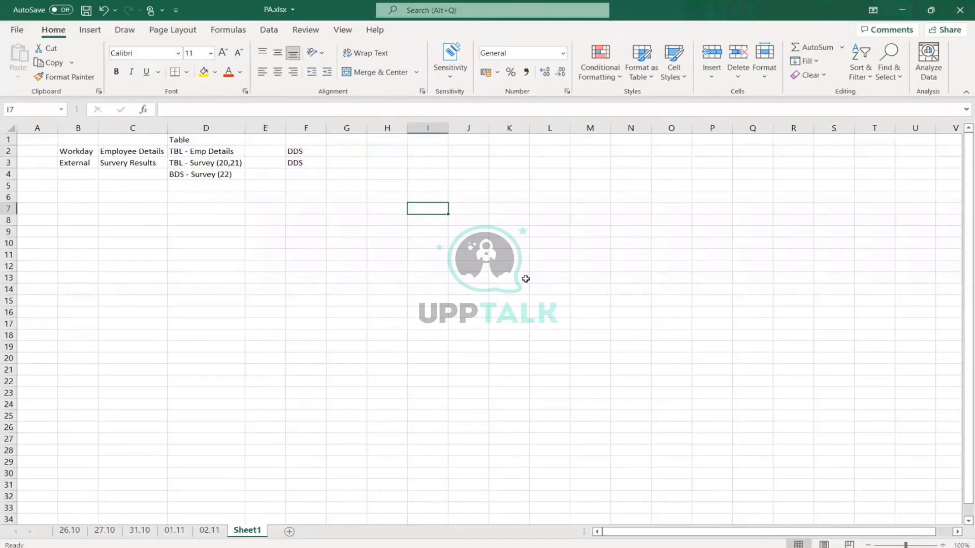
In Excel, enter a sample survey row in I7:L7 with the values Emp1, 2020, 5 and 6.
text(Emp1)
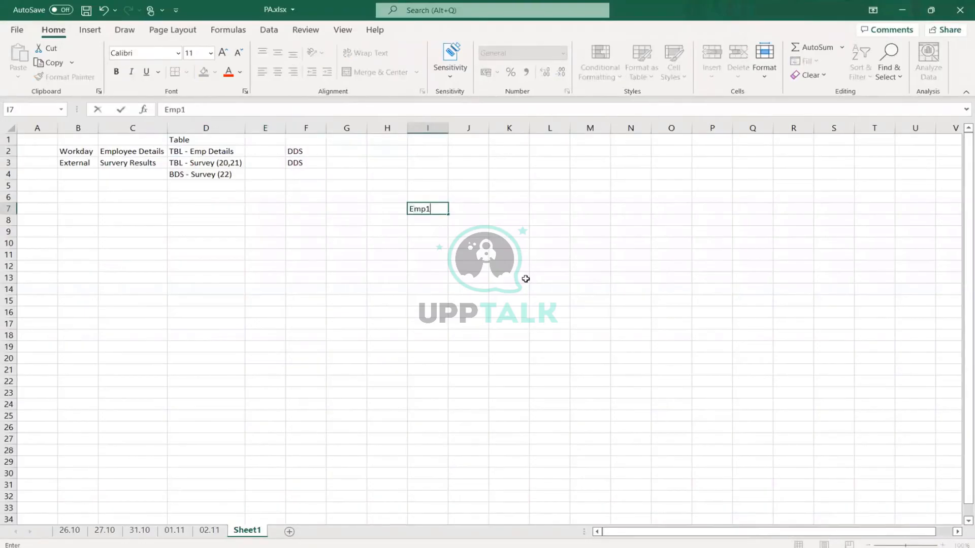
key(Tab)
text(202)
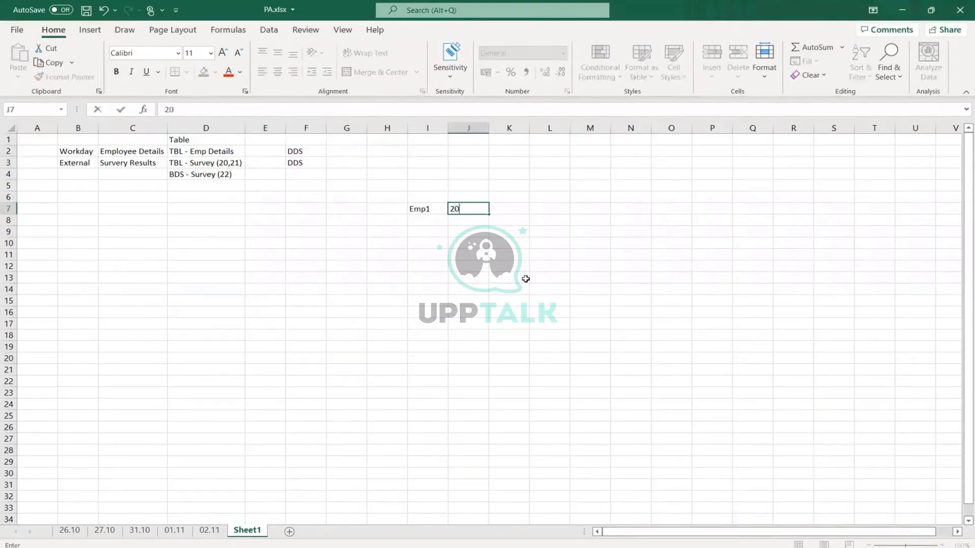
key(Tab)
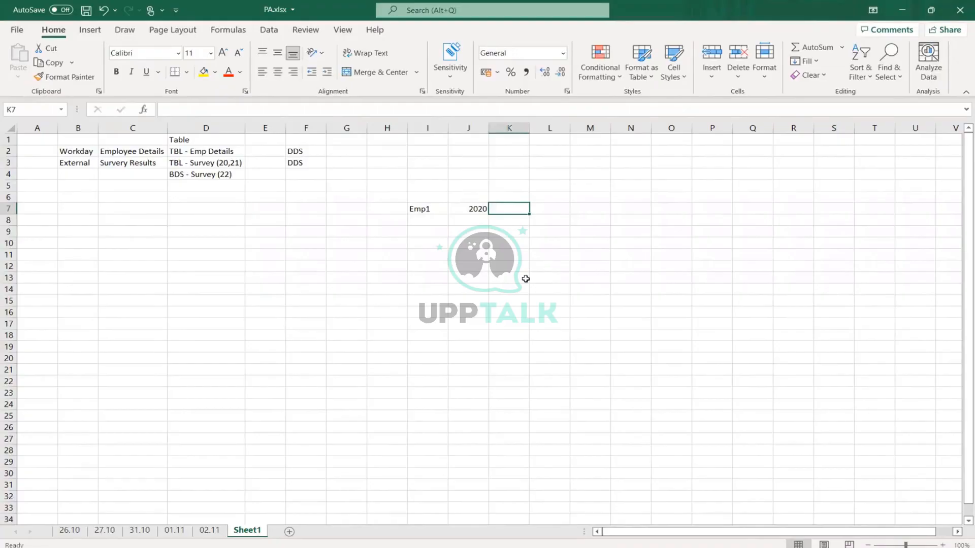
text(5)
key(Tab)
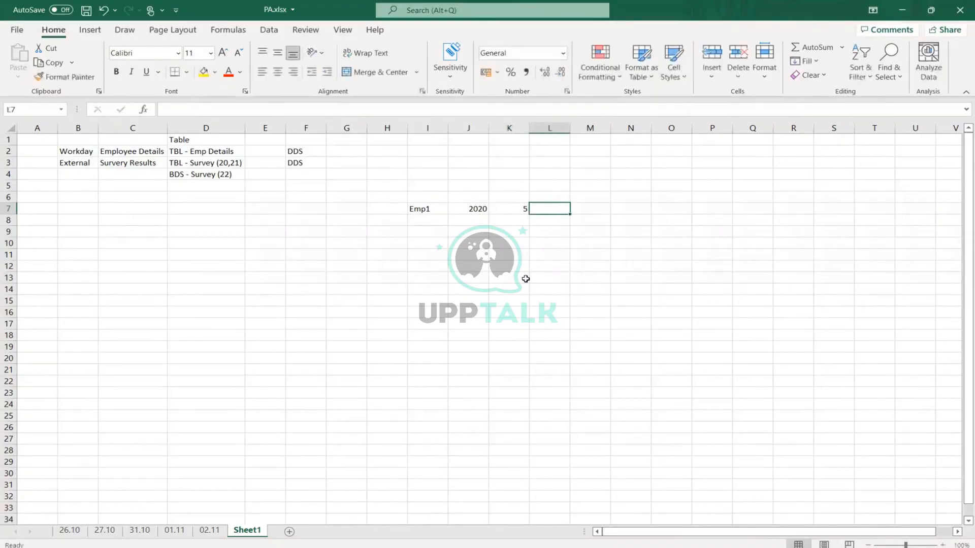
text(6)
Enter a second sample survey row in I8:L8 with the values Emp1, 2021, 6 and 5.
key(Left)
key(Left)
key(Left)
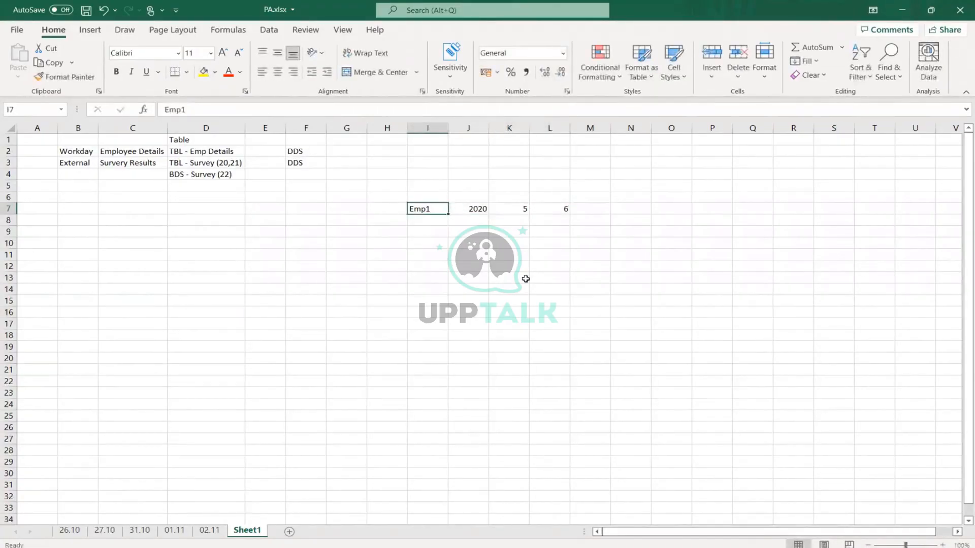
key(Down)
text(Emp)
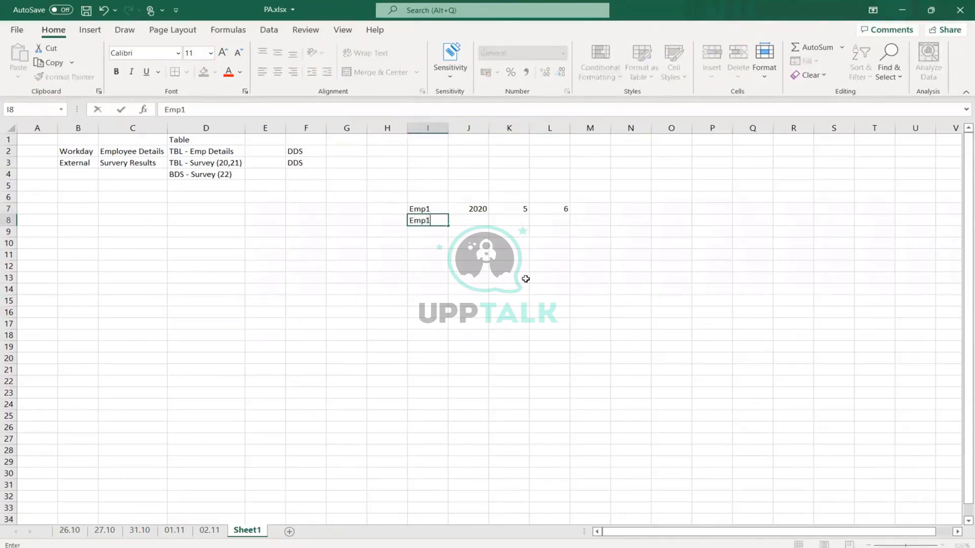
text(1)
key(Tab)
text(202)
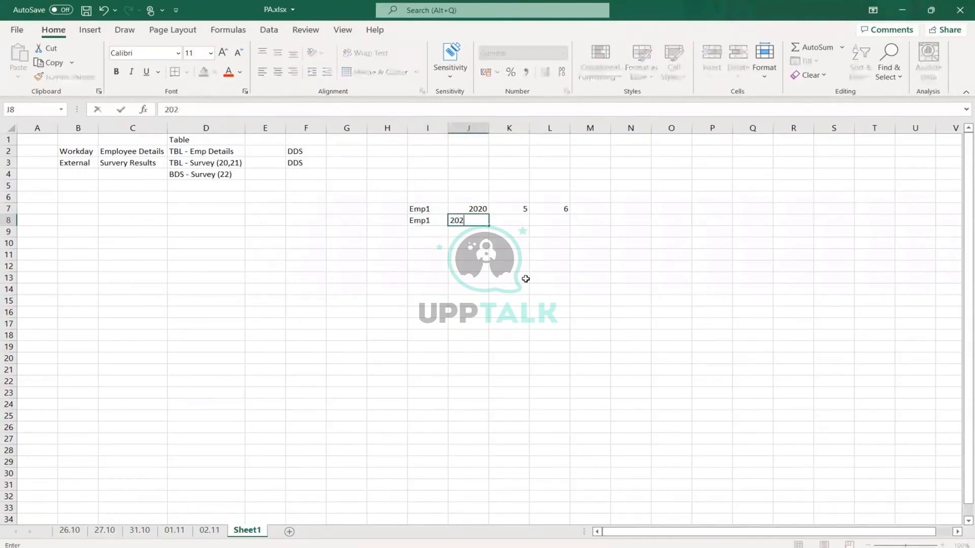
key(Tab)
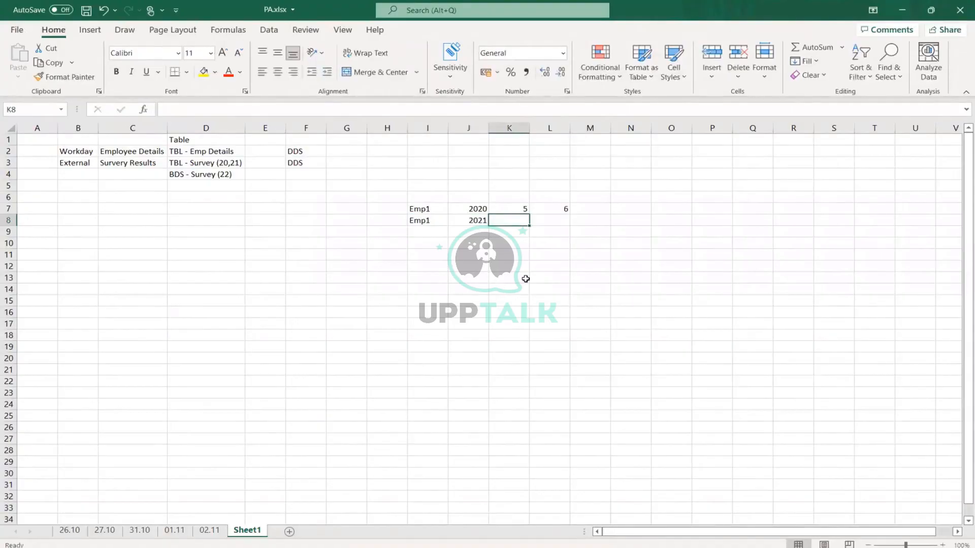
text(6)
key(Tab)
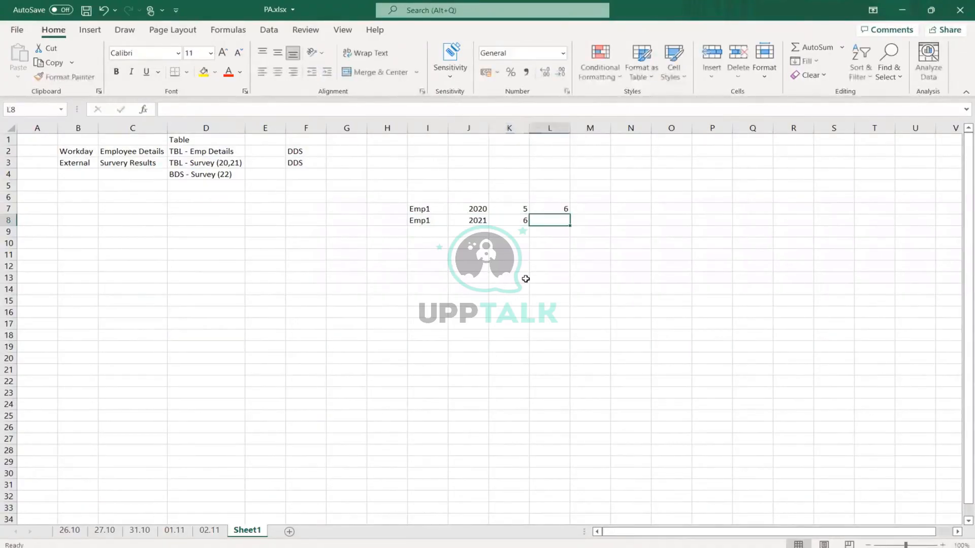
text(5)
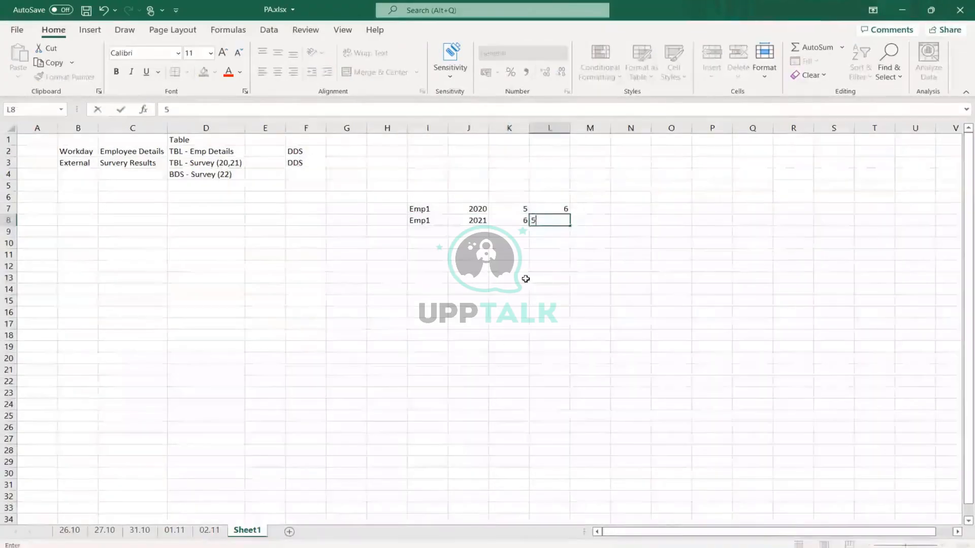
key(Return)
Enter a third sample survey row in I9:L9 with Emp1, 2022, 4 and 9, and highlight the sample block.
text(Emp1)
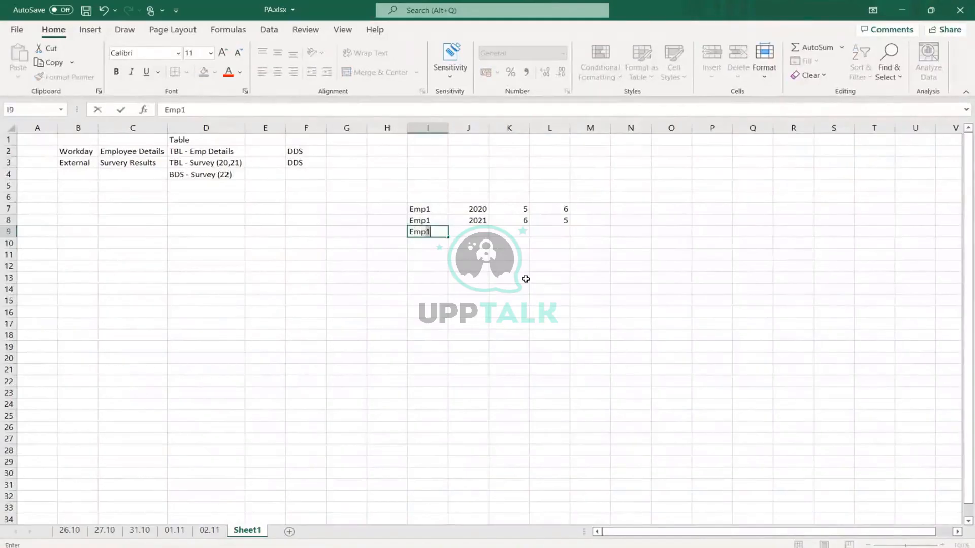
key(Tab)
text(202)
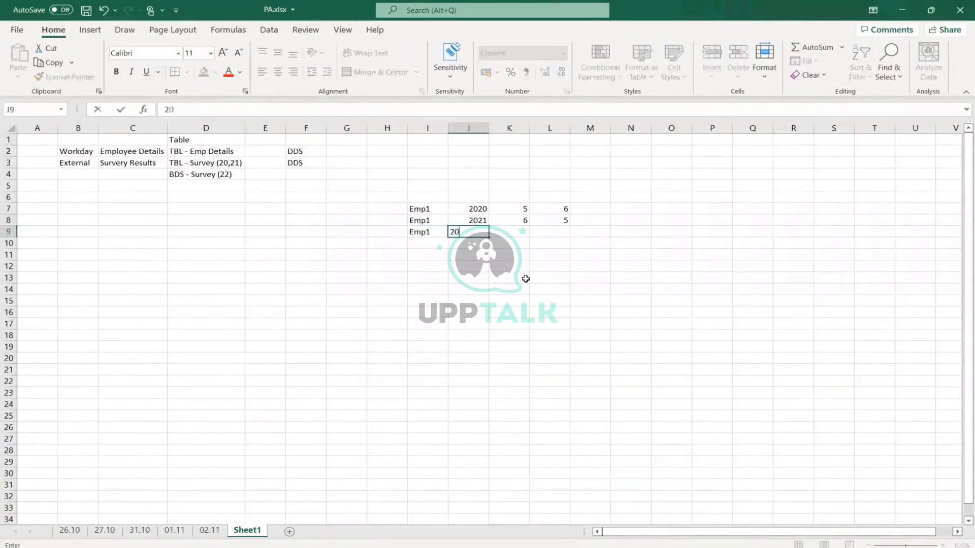
key(Tab)
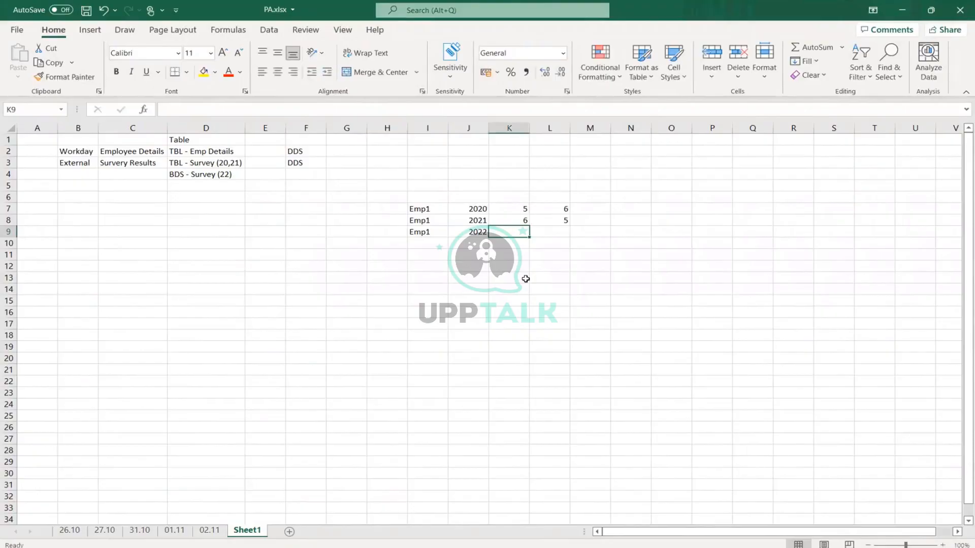
text(4)
key(Tab)
text(9)
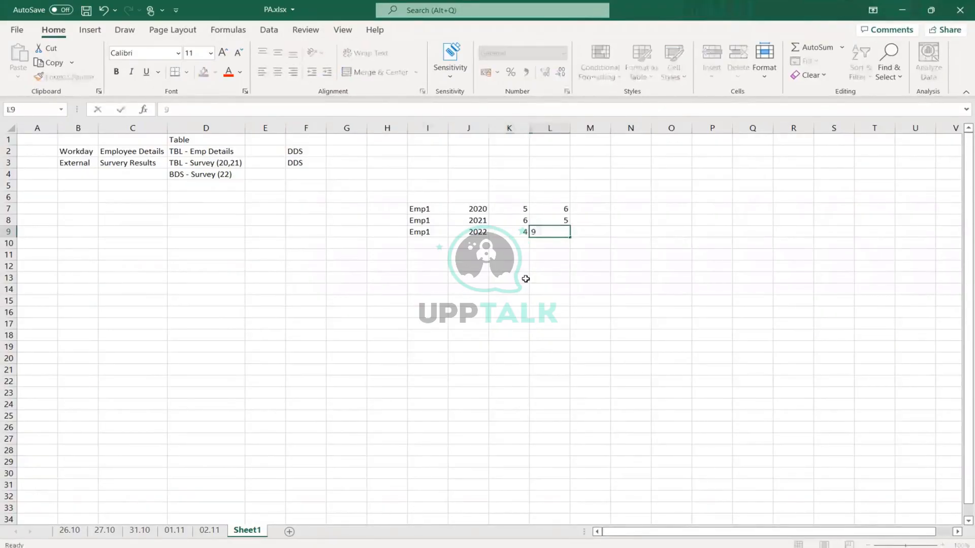
key(Return)
drag(411, 208, 571, 230)
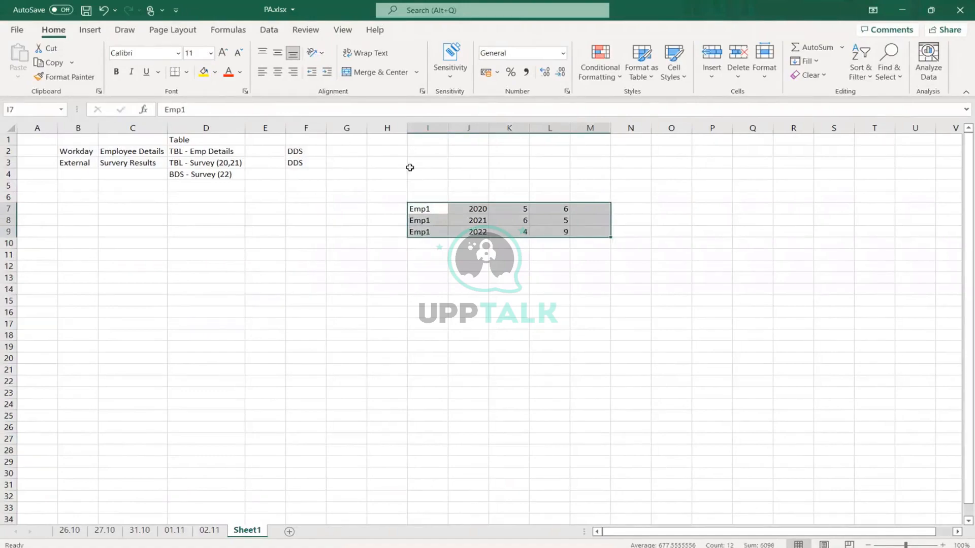
List the sample employees Emp1 in H3 and Emp2 in H4, and highlight the years and scores of the sample survey rows.
click(342, 161)
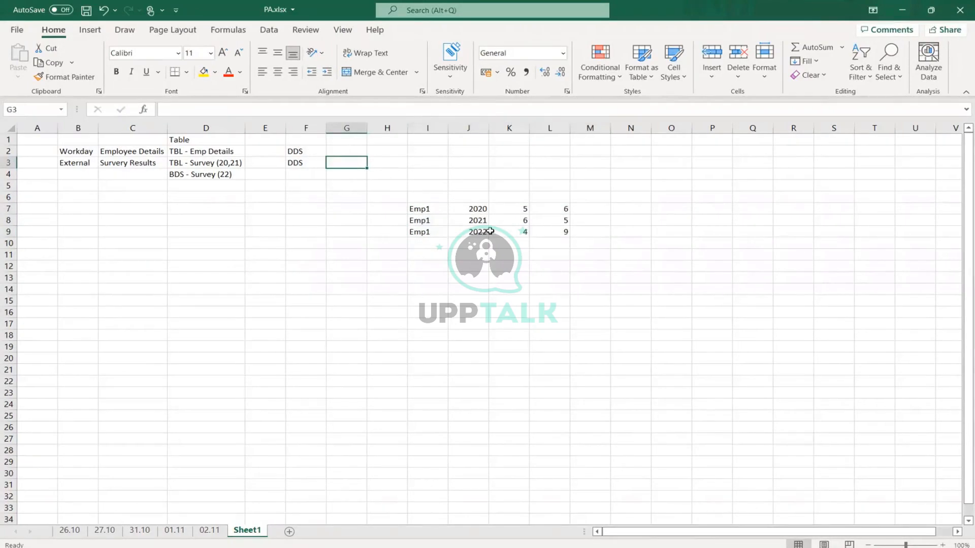
key(Right)
text(Emp1)
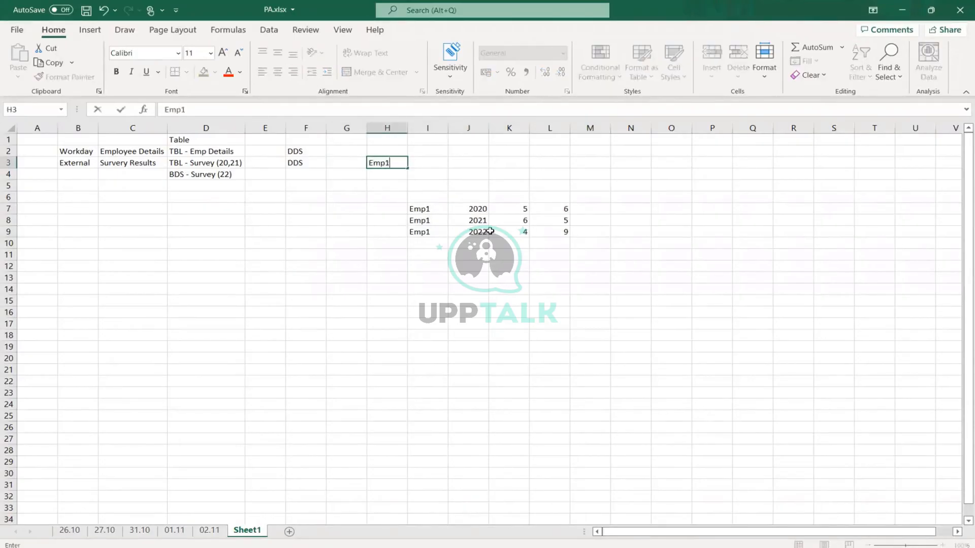
key(Return)
text(Em)
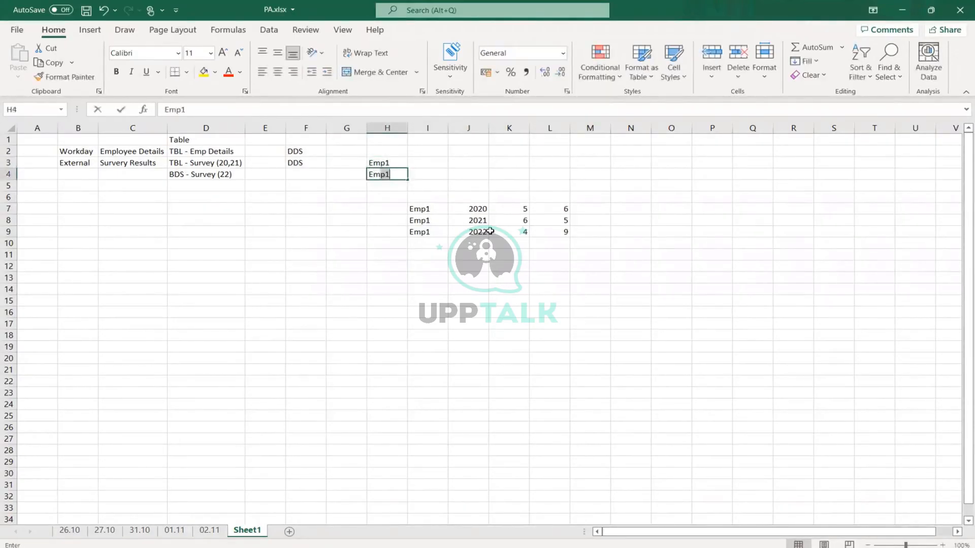
text(p2)
key(Return)
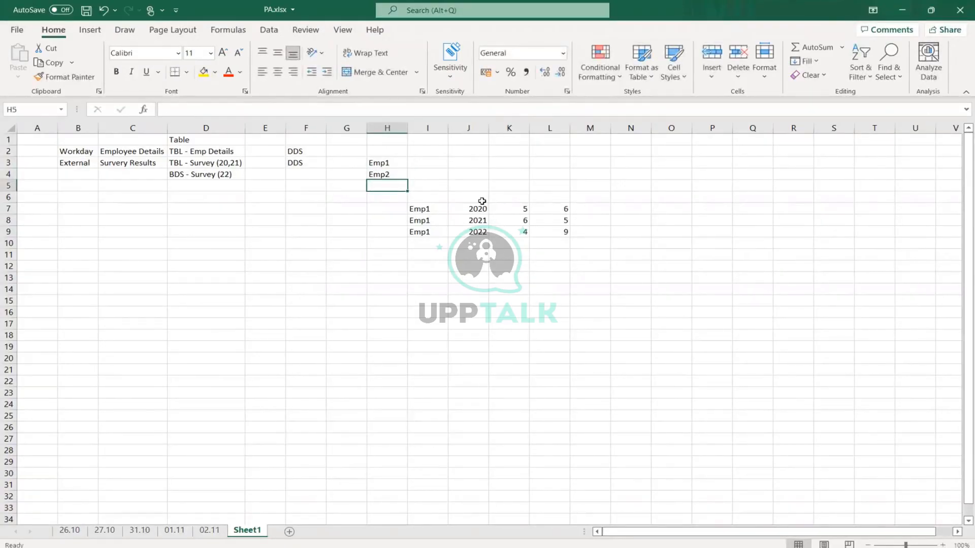
drag(471, 208, 564, 232)
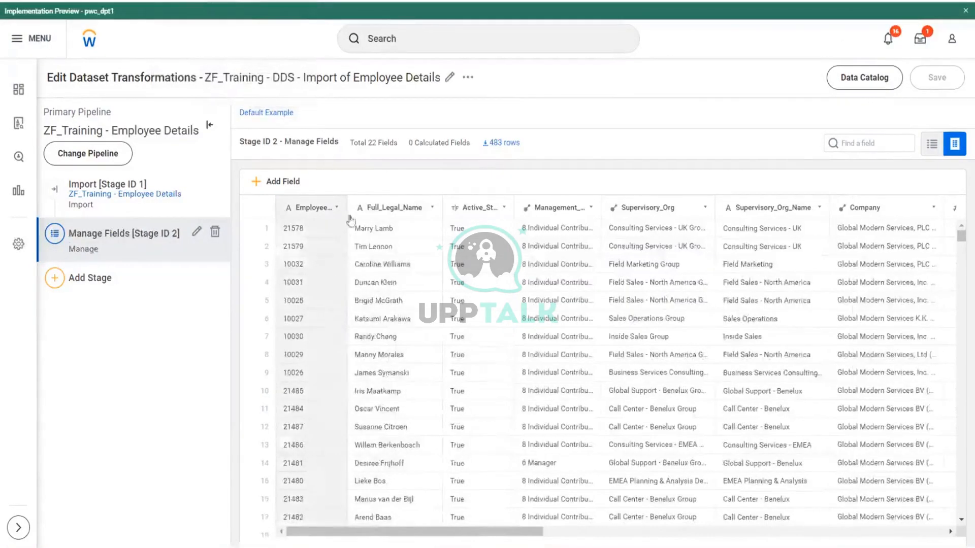
In Workday, compare employee ID values in the employee details and survey datasets, and inspect Employee_ID in the employee dataset's Manage Fields stage.
drag(284, 230, 315, 247)
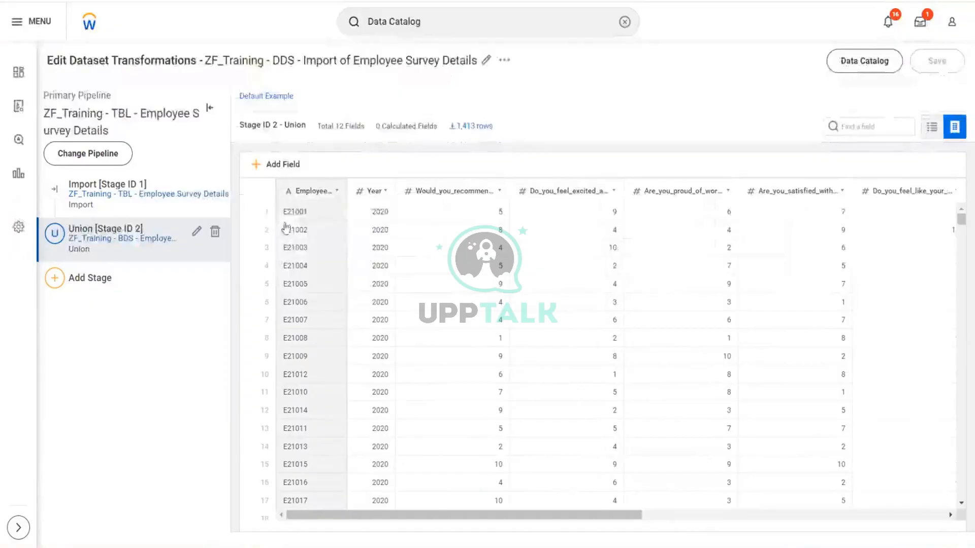
drag(283, 220, 312, 227)
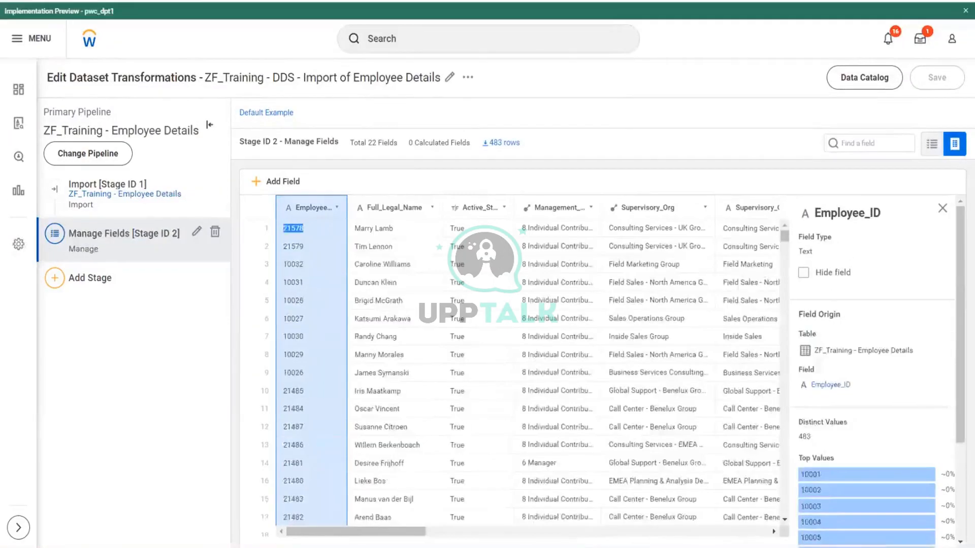
click(197, 233)
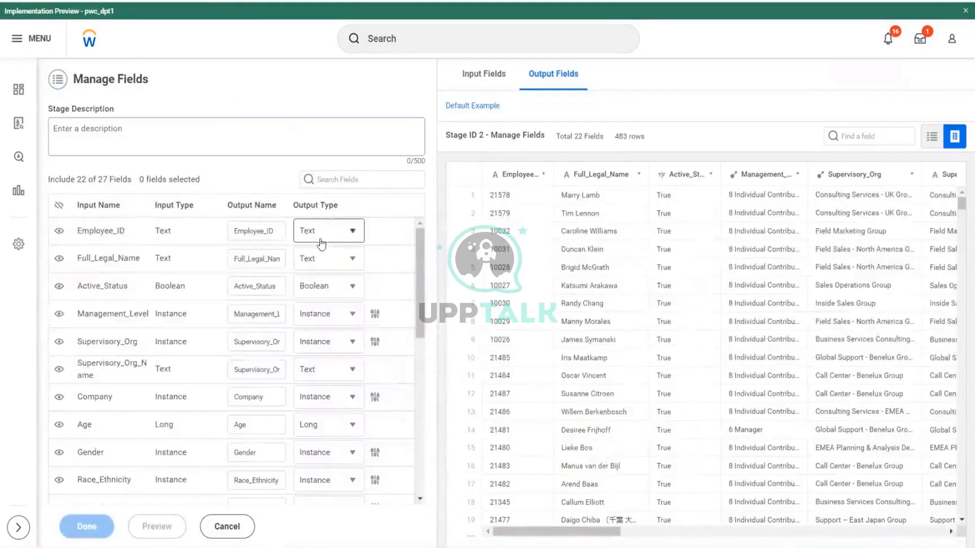
drag(489, 196, 515, 201)
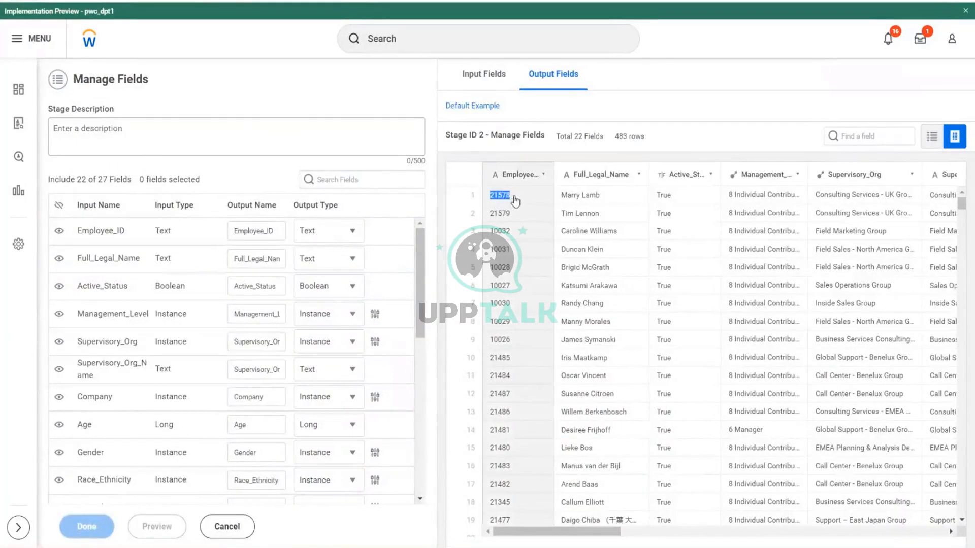
click(515, 202)
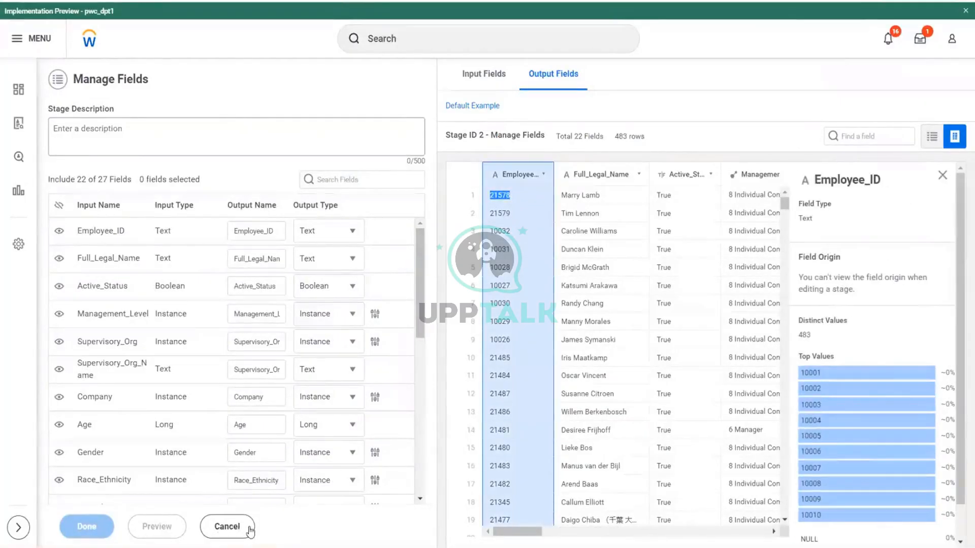
Leave the employee dataset's stage without changes and add a Manage Fields stage after the Union in the survey dataset, keeping all 12 fields.
click(227, 527)
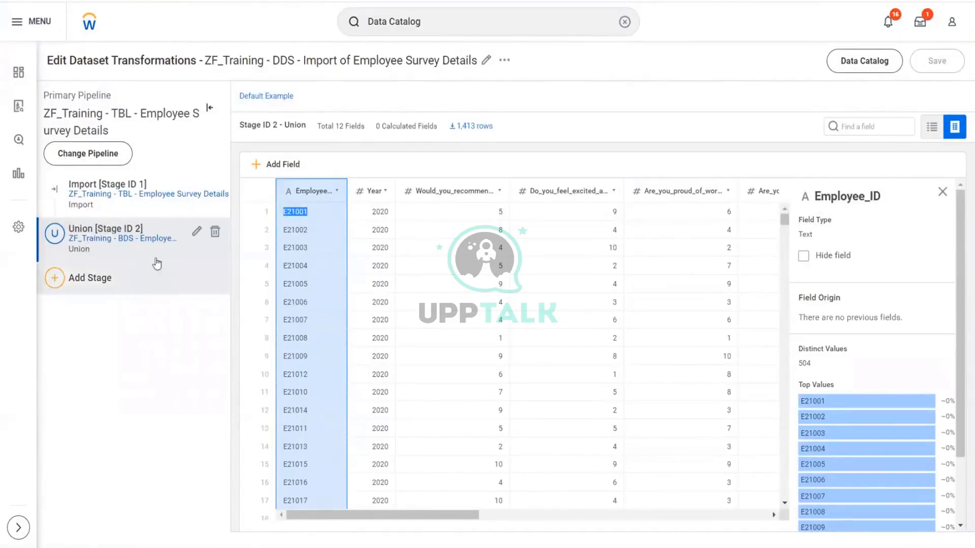
click(97, 327)
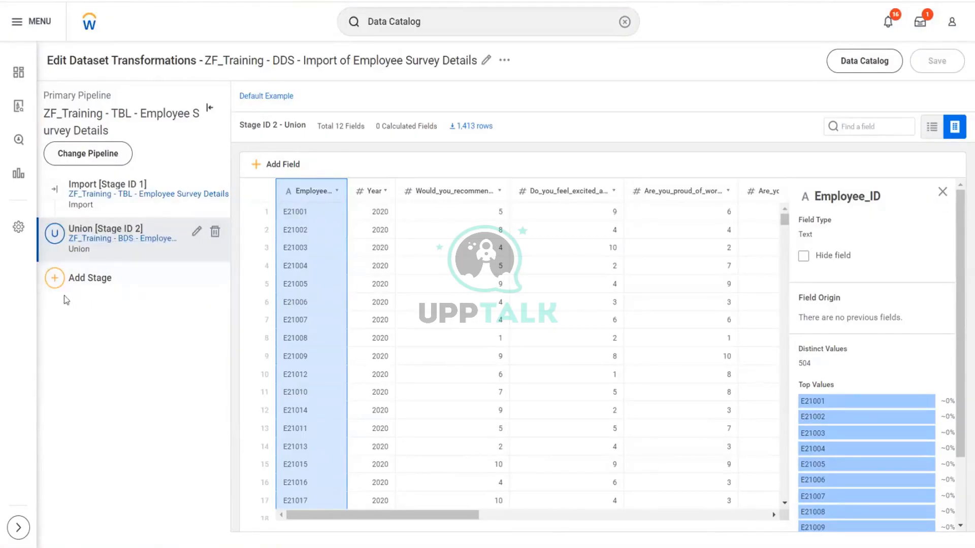
click(56, 279)
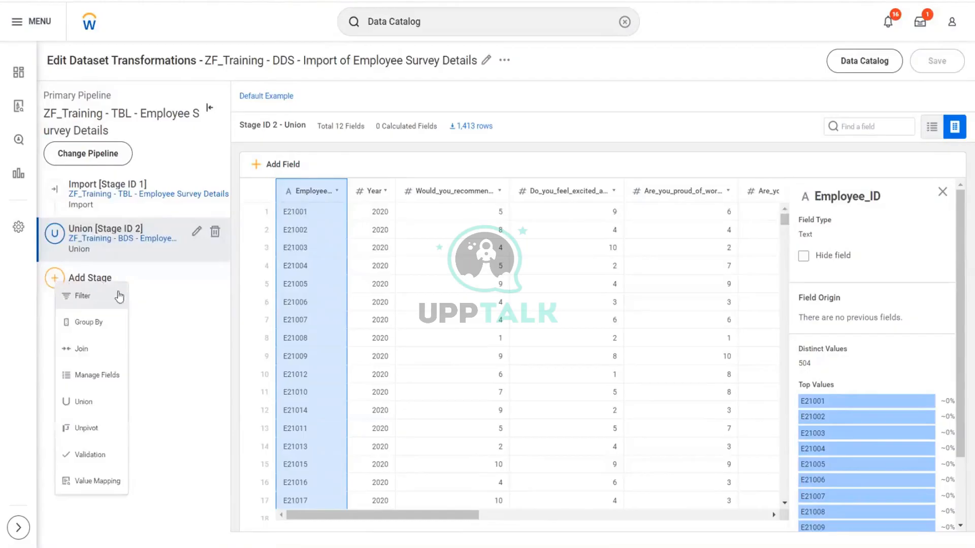
click(102, 374)
scroll(201, 367, down, 5)
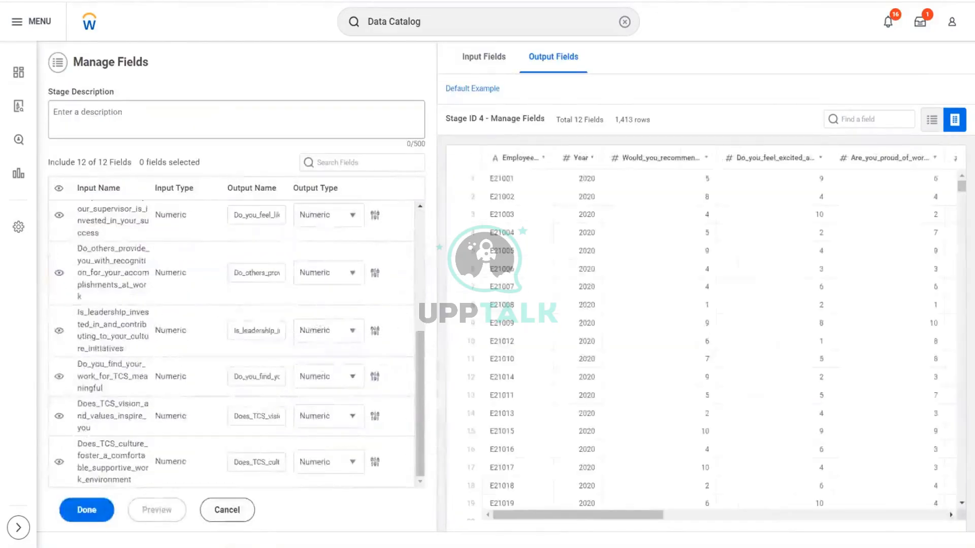
click(86, 510)
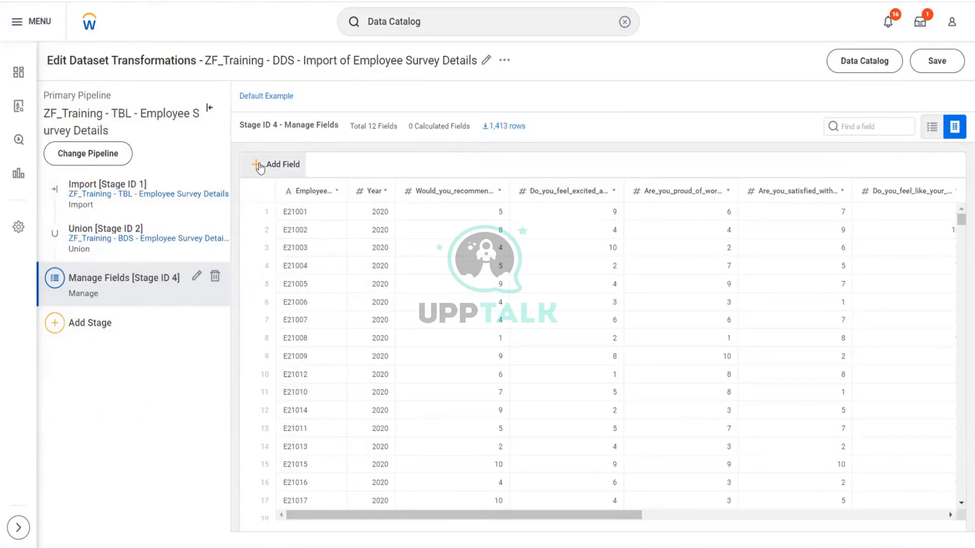
Add a calculated field to the survey dataset's Manage Fields stage and name it Employee ID.
drag(619, 515, 923, 515)
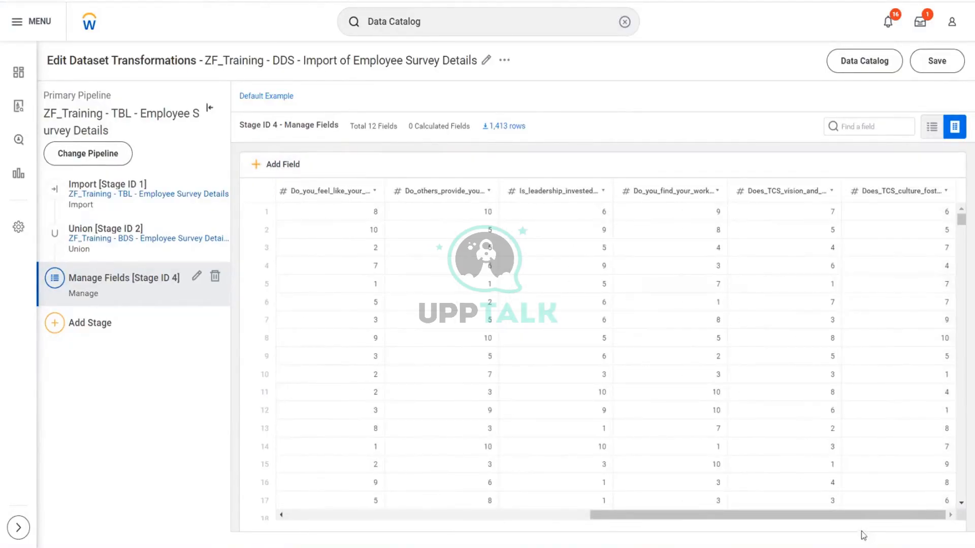
drag(838, 522, 325, 525)
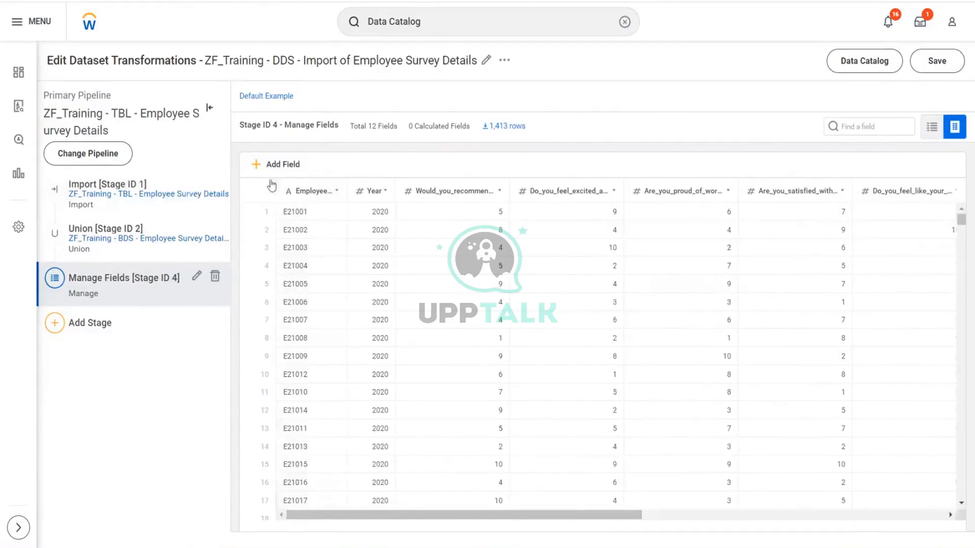
click(258, 169)
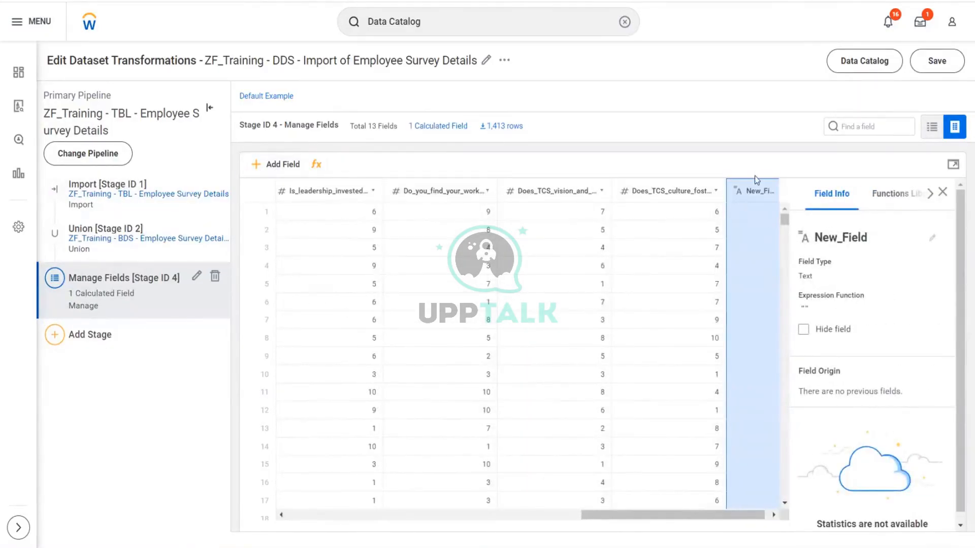
click(932, 238)
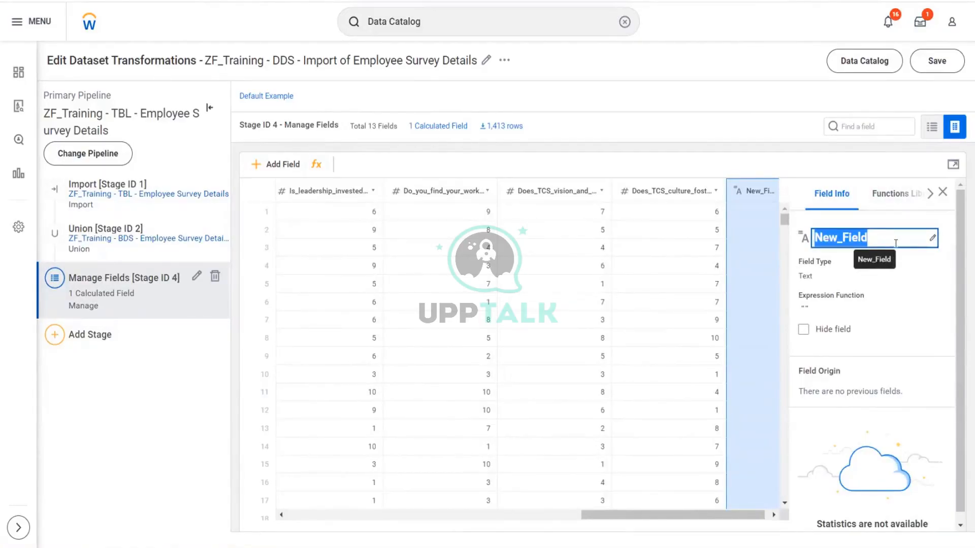
text(Emplo)
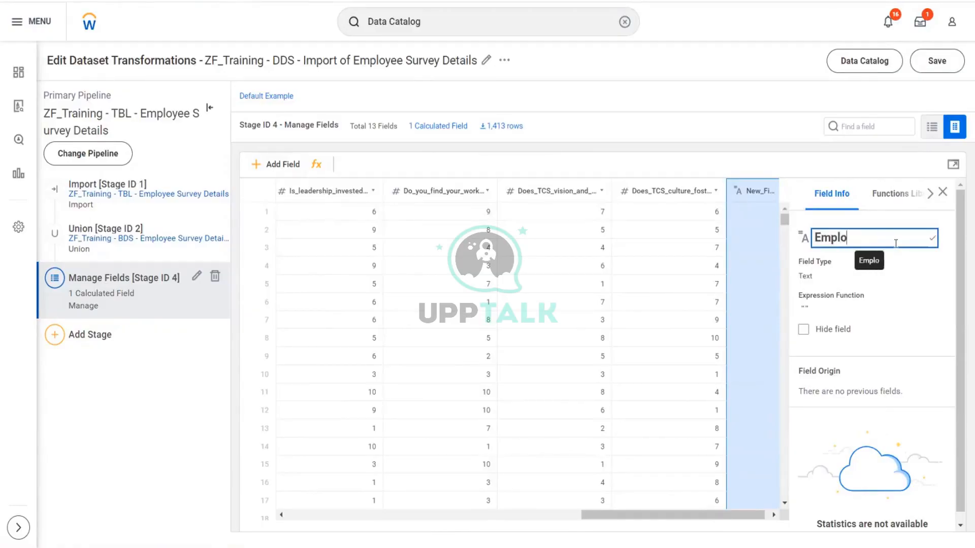
text(yee ID)
key(Return)
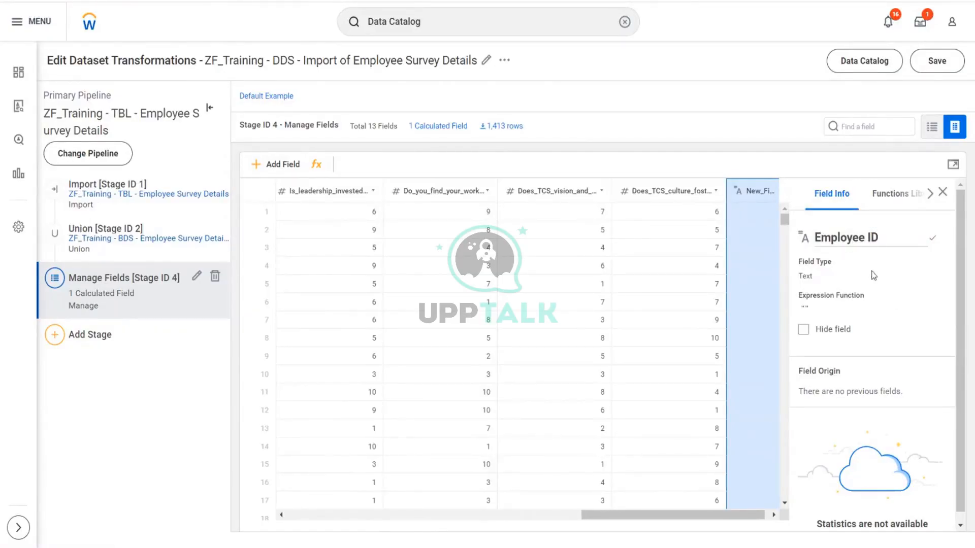
Review the name and field type of the new Employee ID calculated field.
double_click(807, 276)
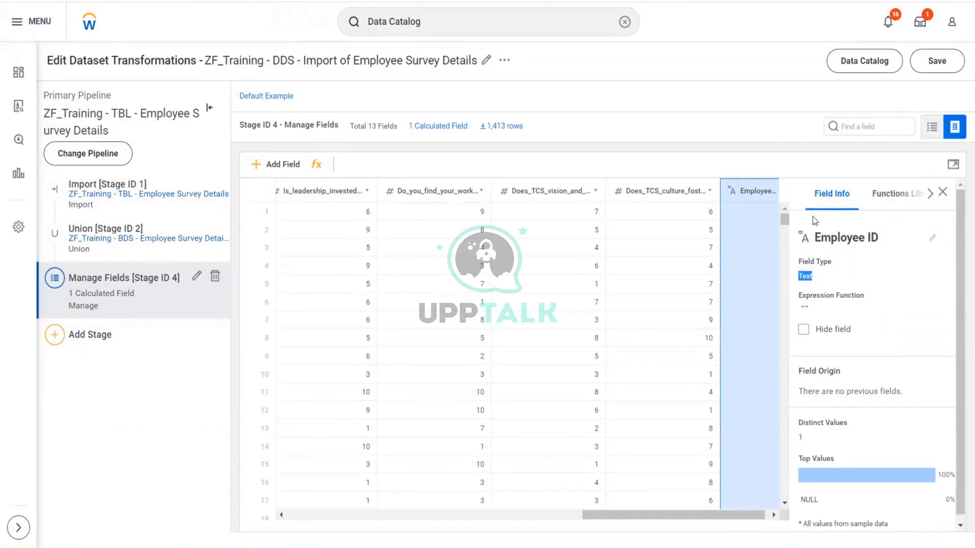
drag(812, 194, 855, 196)
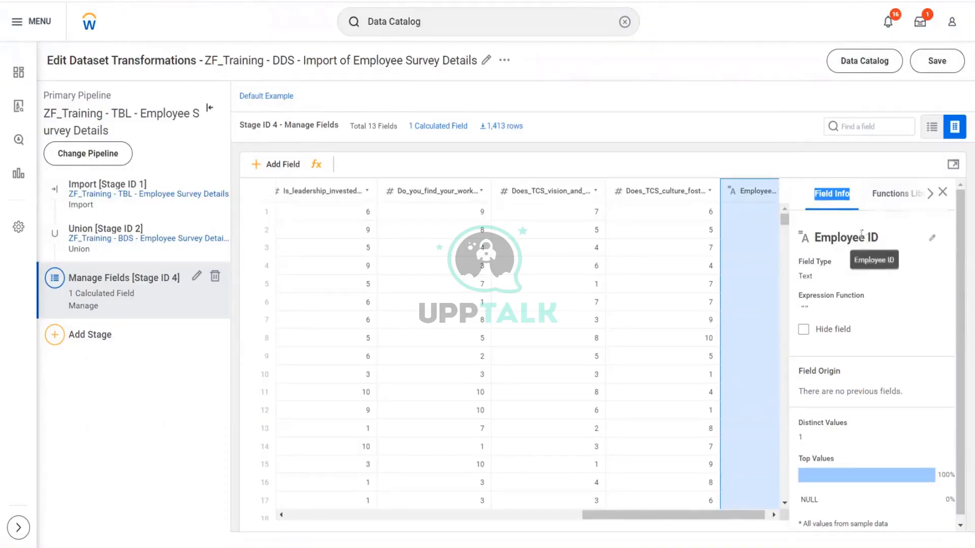
click(838, 236)
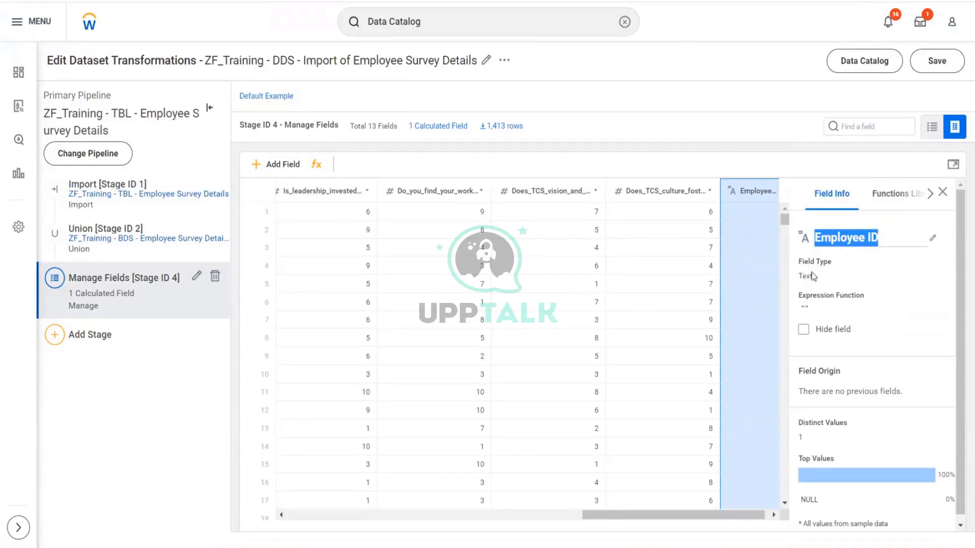
scroll(833, 280, down, 1)
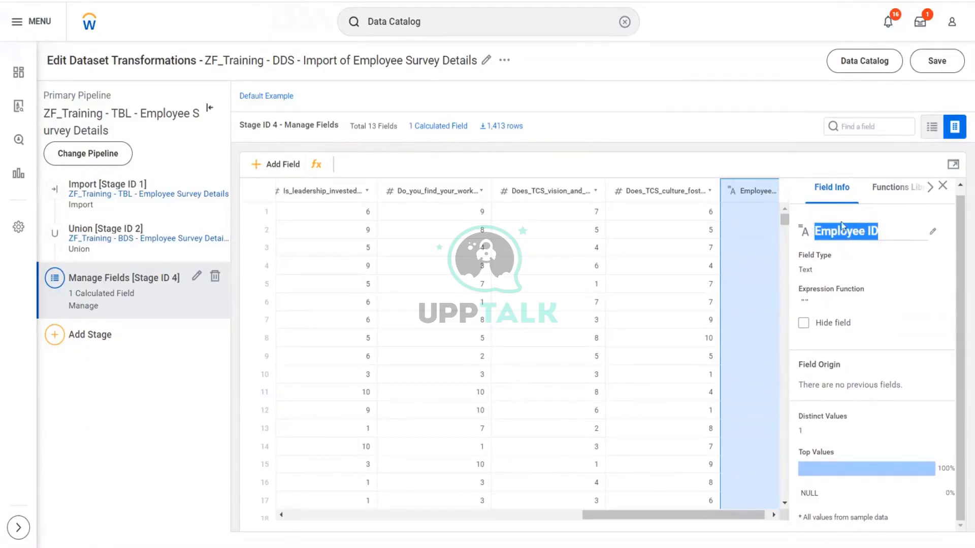
Find SUBSTRING among the Text functions in the functions library and insert it into the Employee ID field's expression.
click(895, 192)
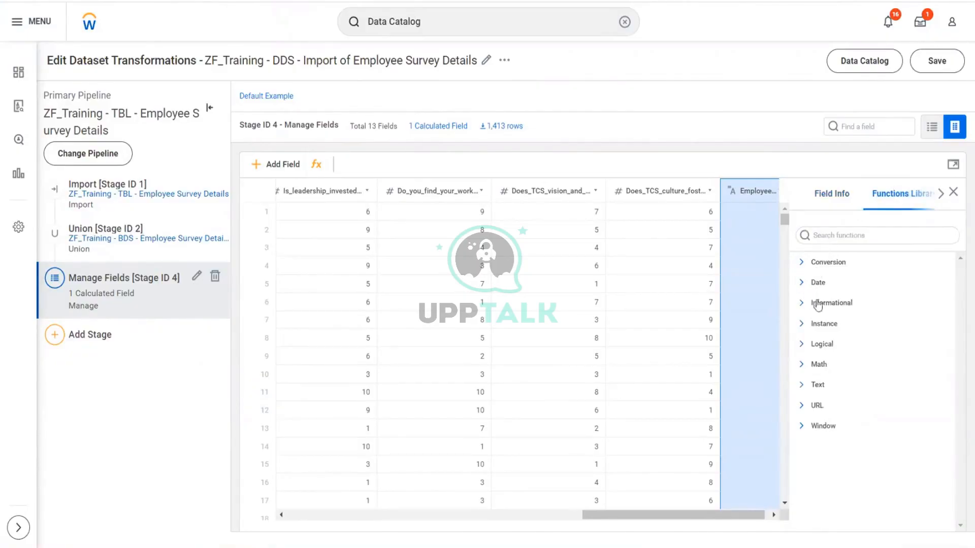
click(804, 391)
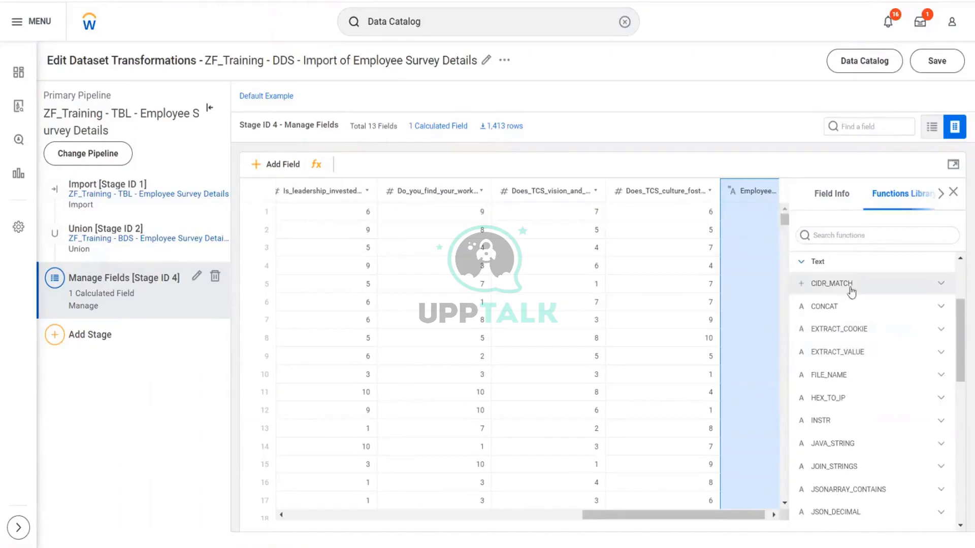
scroll(858, 297, down, 3)
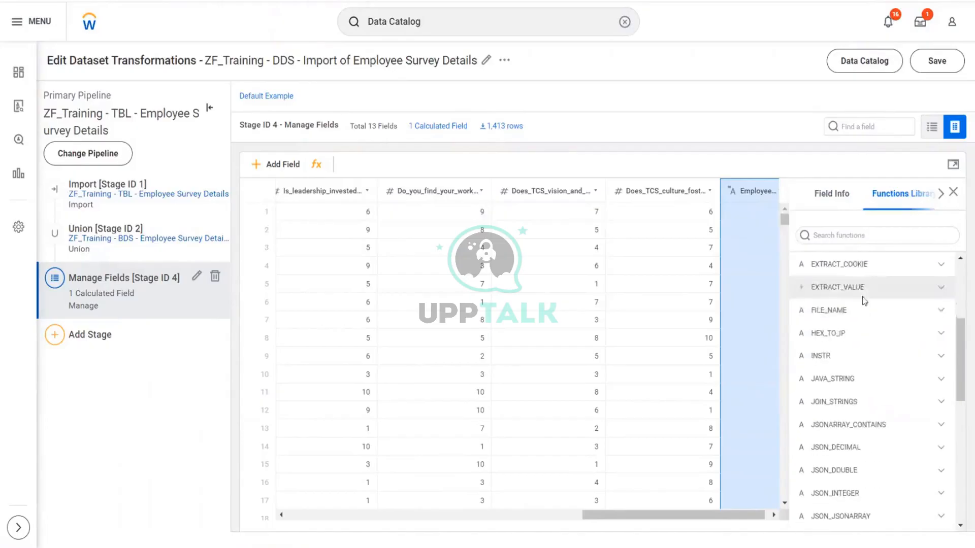
click(819, 237)
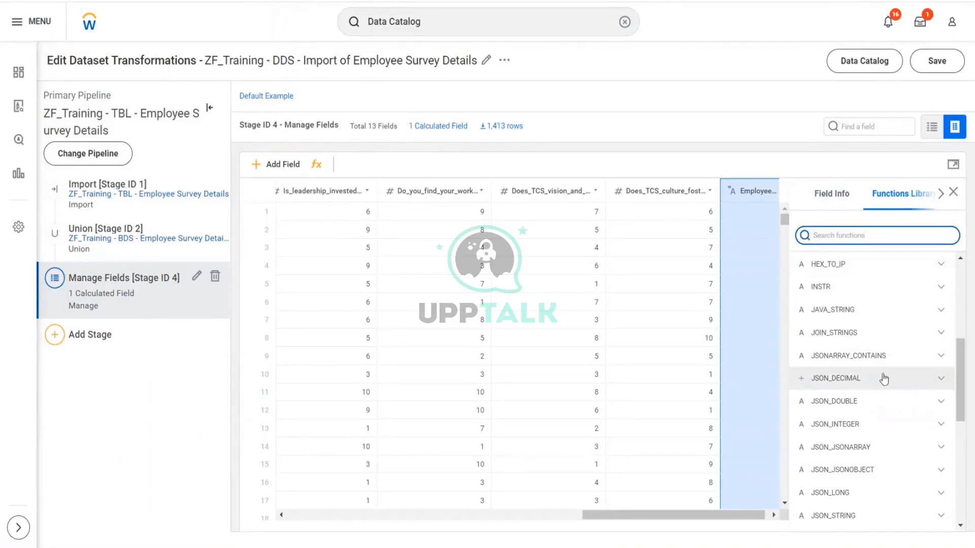
scroll(884, 380, down, 3)
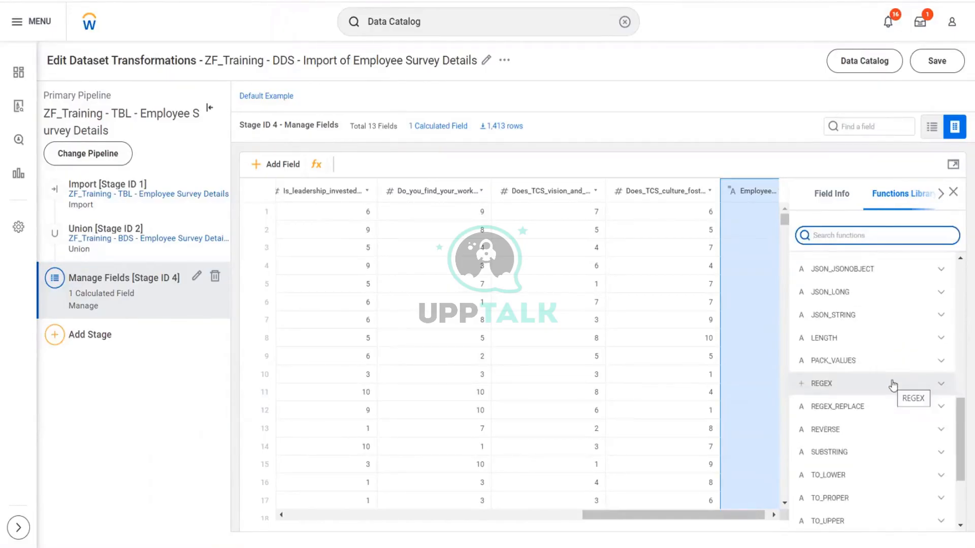
scroll(893, 386, down, 3)
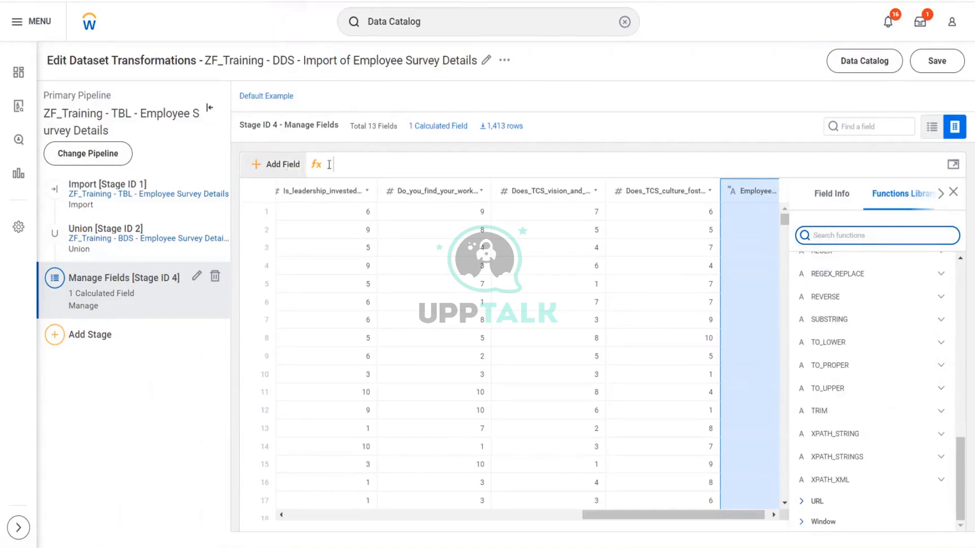
click(801, 320)
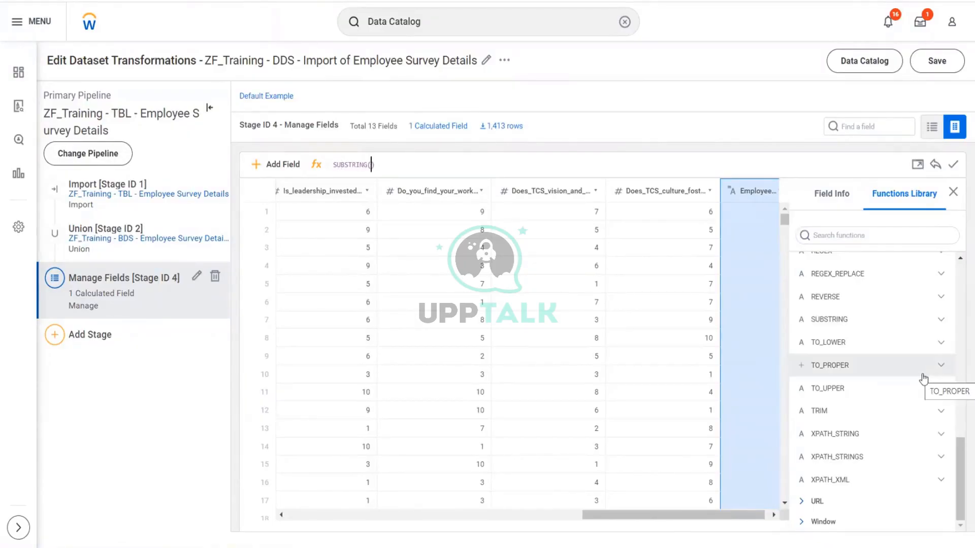
Read the SUBSTRING function's description, syntax, return value and example in the functions library.
click(942, 324)
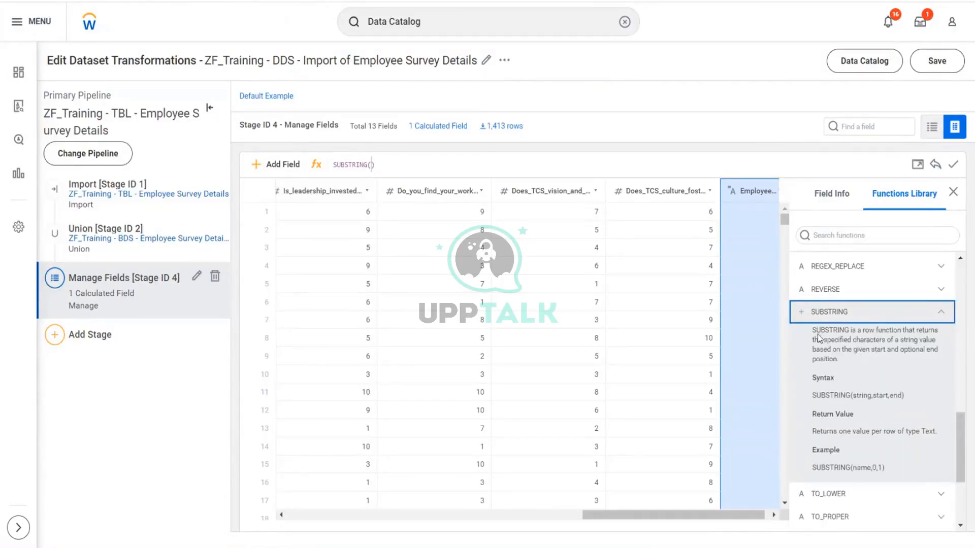
drag(816, 331, 907, 364)
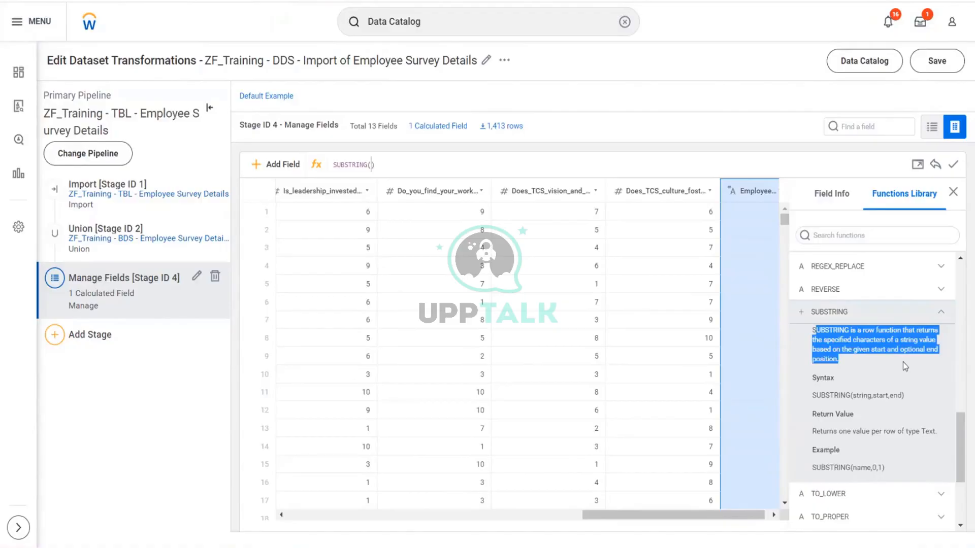
scroll(898, 361, down, 1)
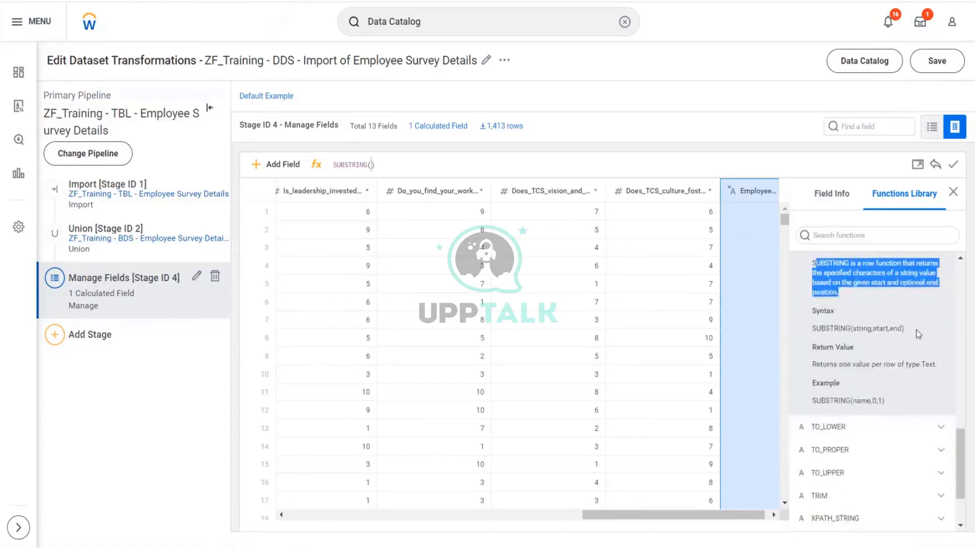
drag(914, 330, 814, 329)
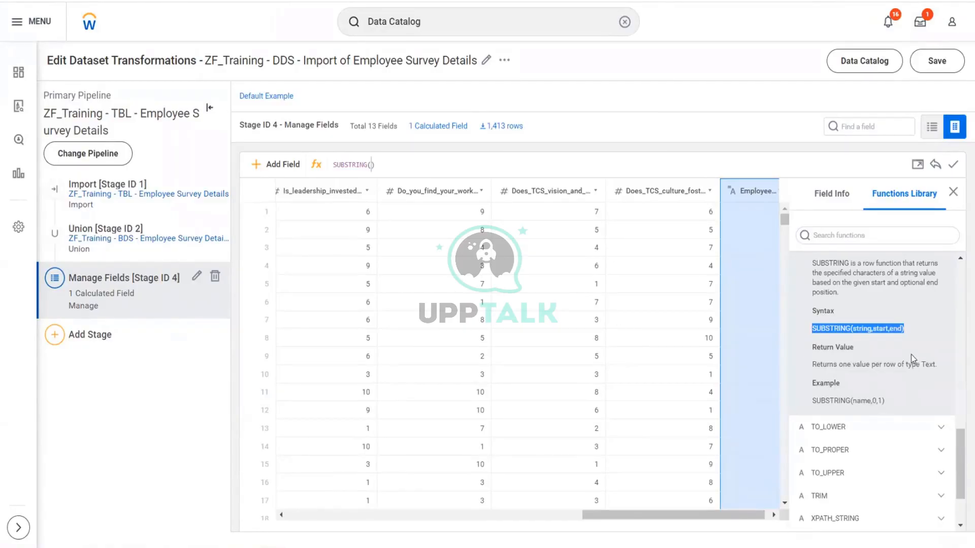
drag(855, 350, 816, 350)
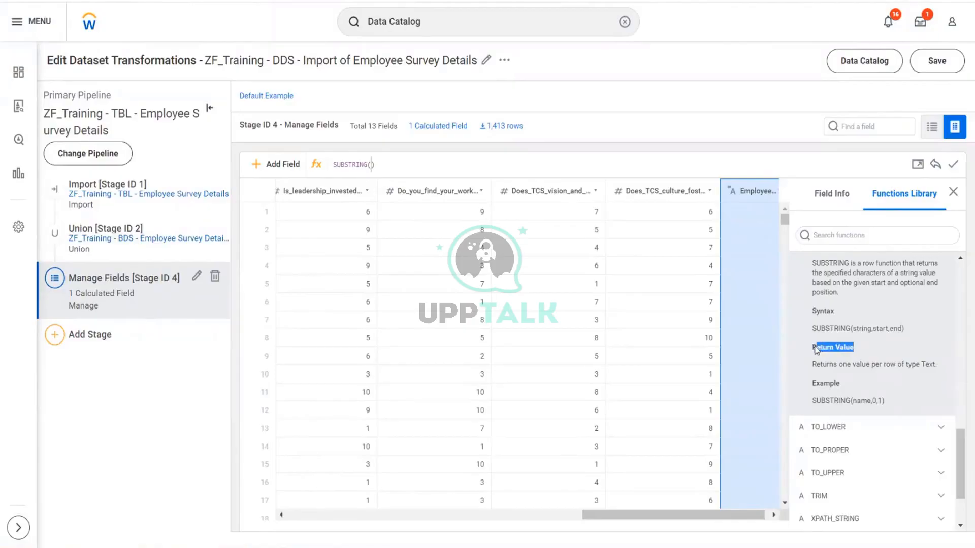
click(939, 367)
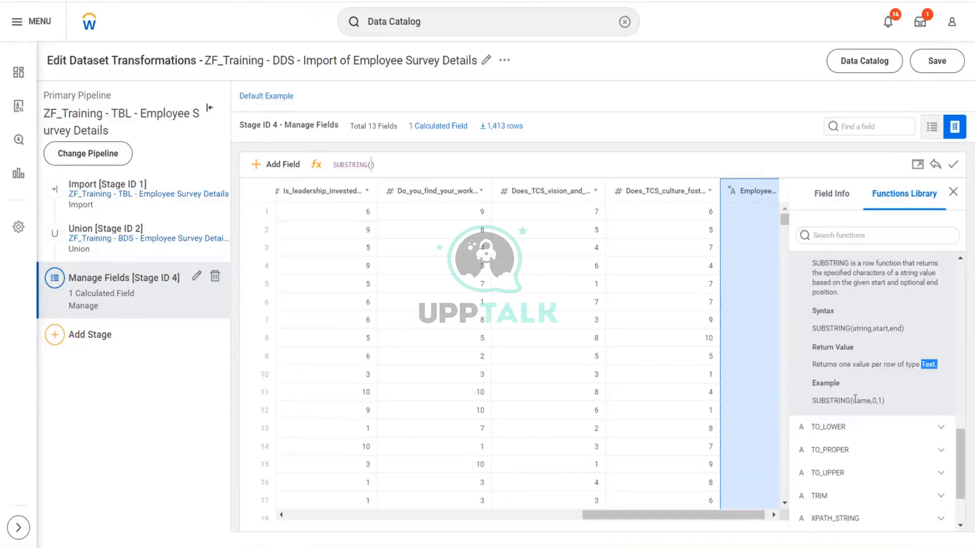
drag(854, 401, 888, 404)
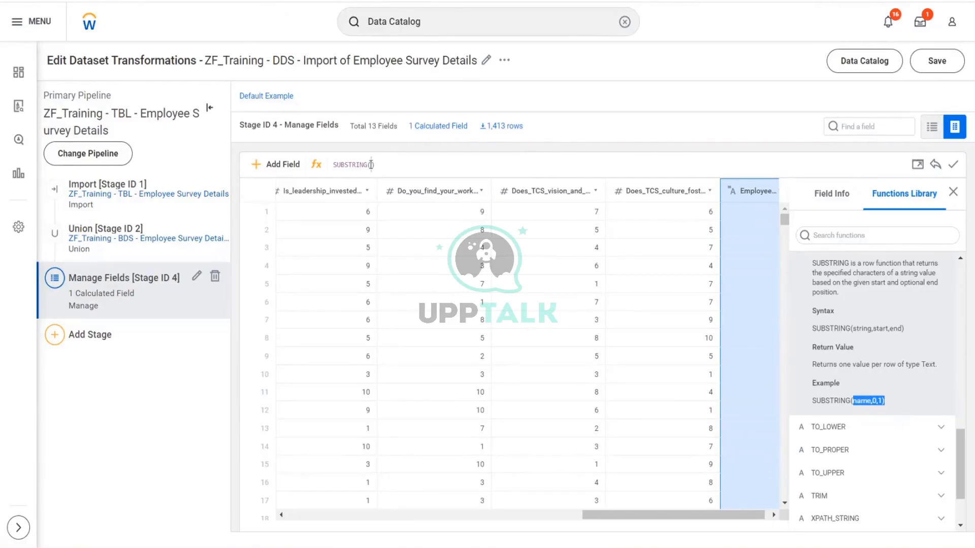
Open the Employee ID expression in the expanded editor and show the SUBSTRING help among the Text functions, highlighting its example arguments.
click(918, 166)
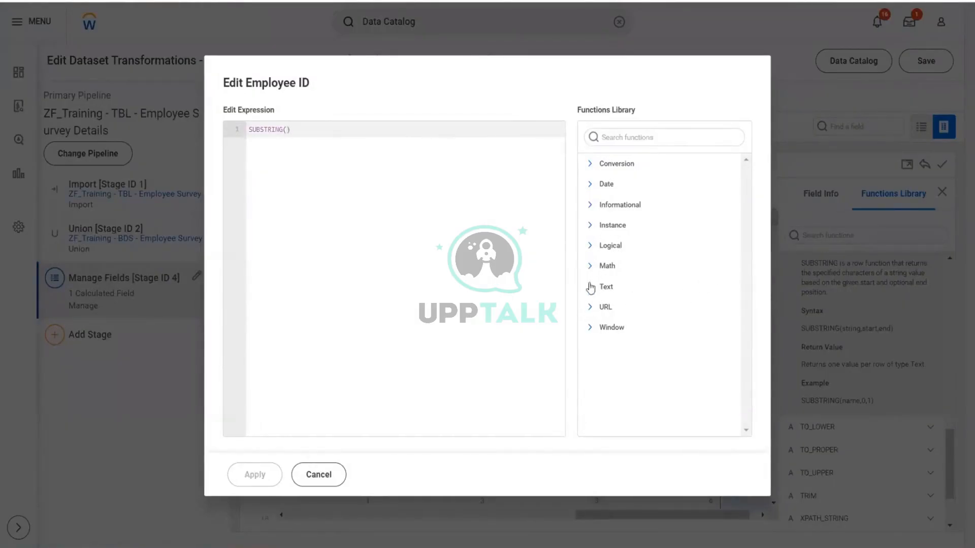
click(606, 287)
scroll(670, 310, down, 4)
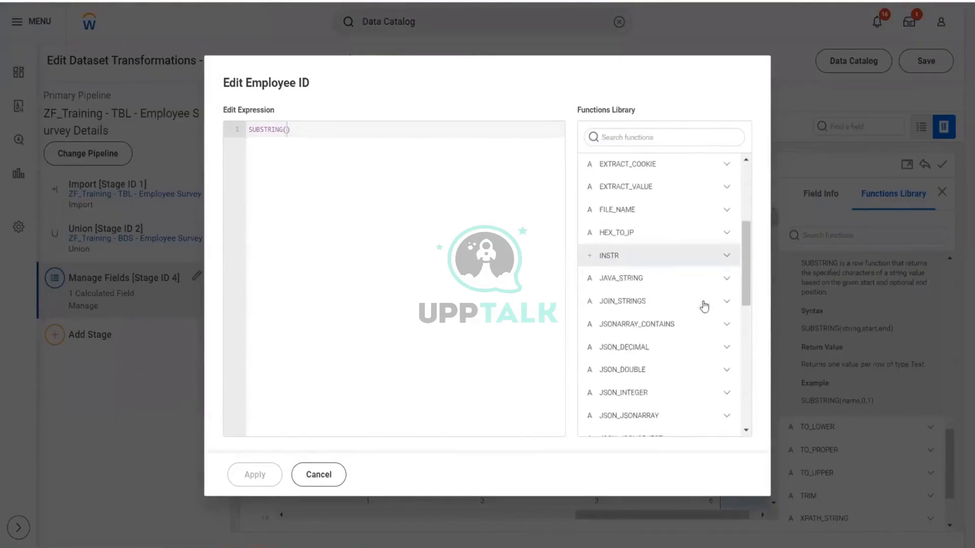
scroll(670, 321, down, 3)
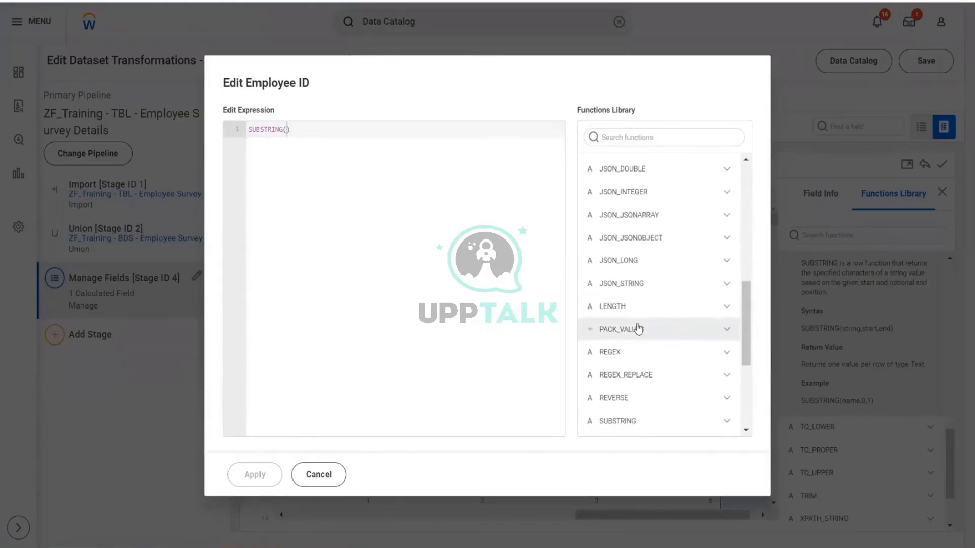
scroll(672, 330, down, 2)
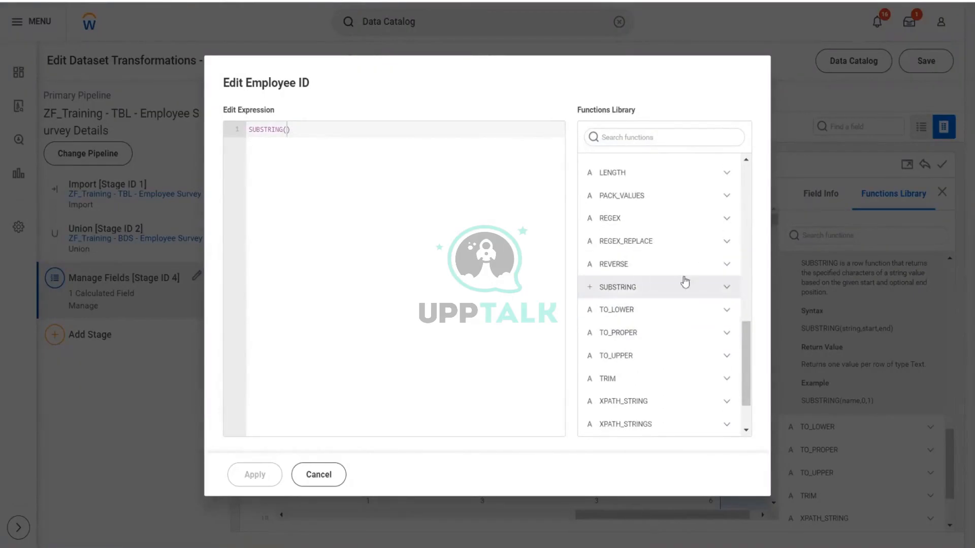
click(727, 287)
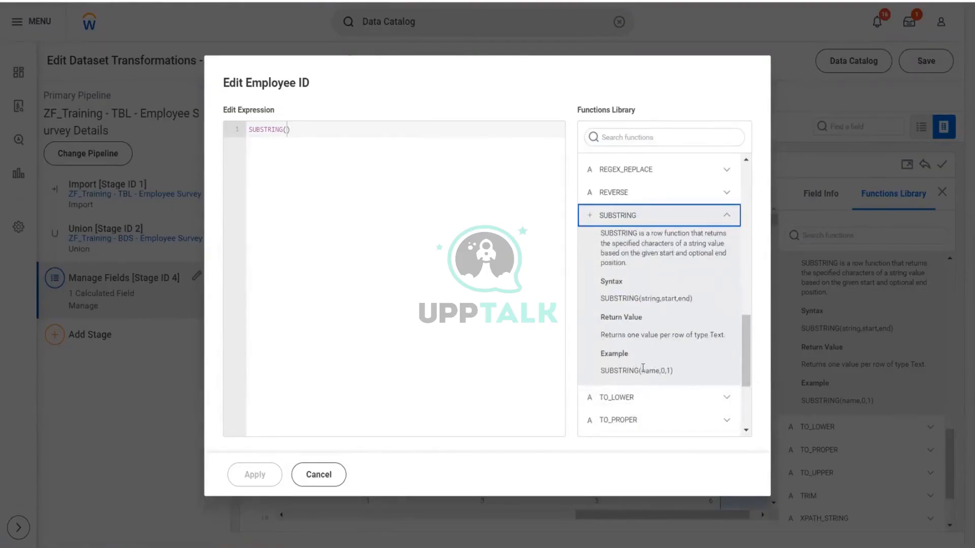
drag(641, 372, 671, 372)
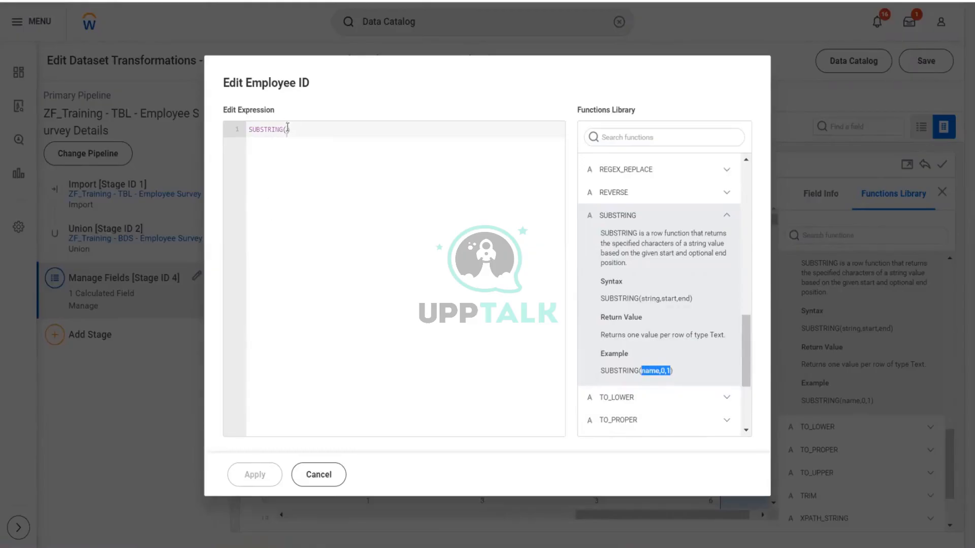
Bring up the field suggestions inside the SUBSTRING parentheses and look through the available survey fields.
click(287, 128)
text([)
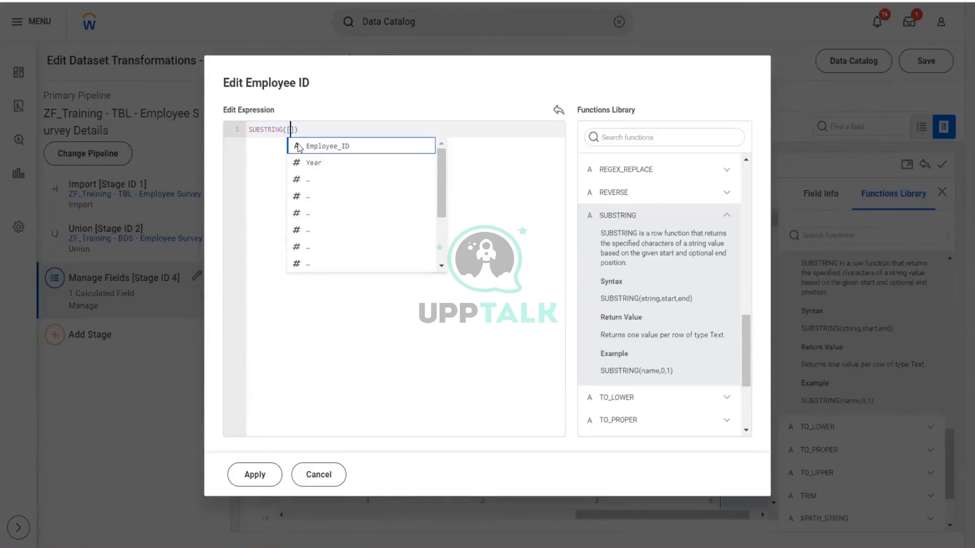
key(BackSpace)
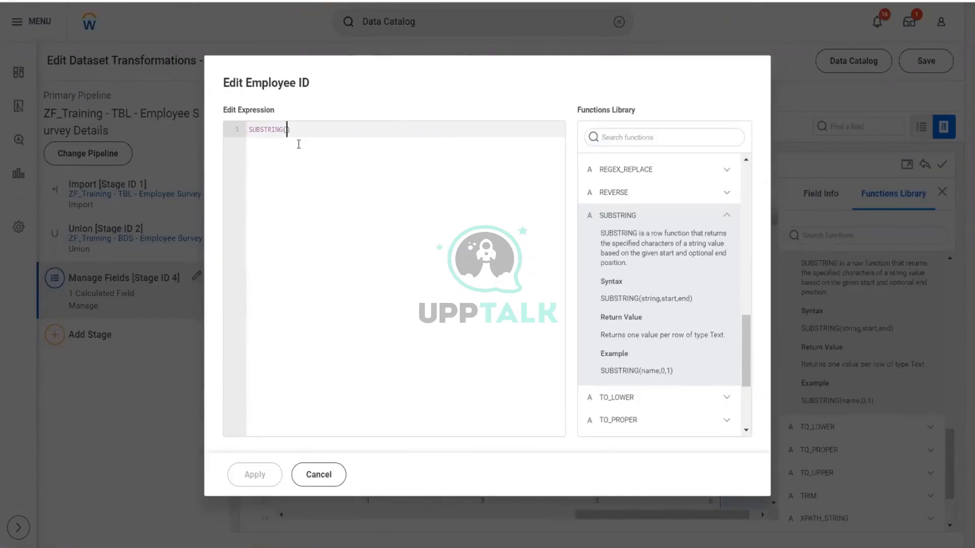
text([)
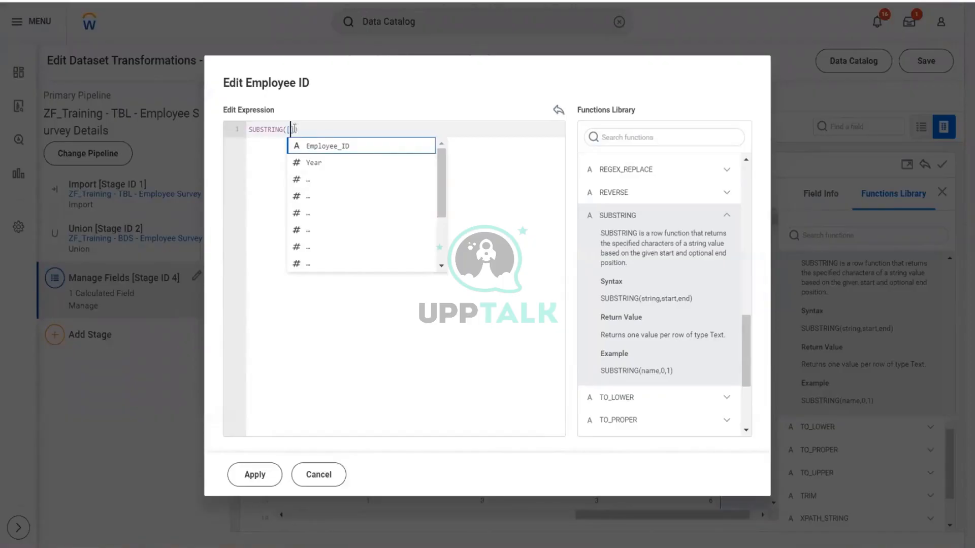
key(Down)
key(Down)
key(Down)
key(Down)
key(Down)
key(Down)
key(Down)
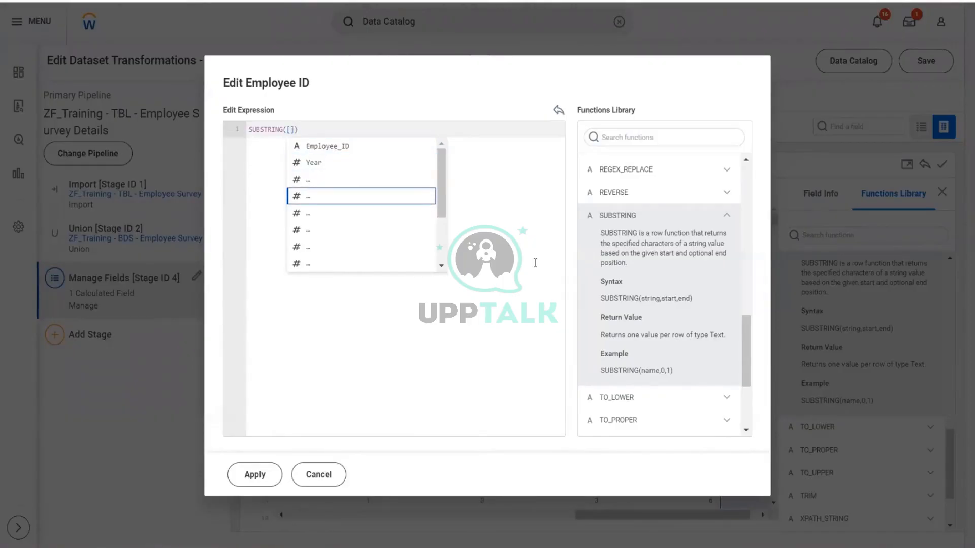
key(Down)
key(Down)
key(Down)
key(Down)
key(Down)
key(Down)
key(Down)
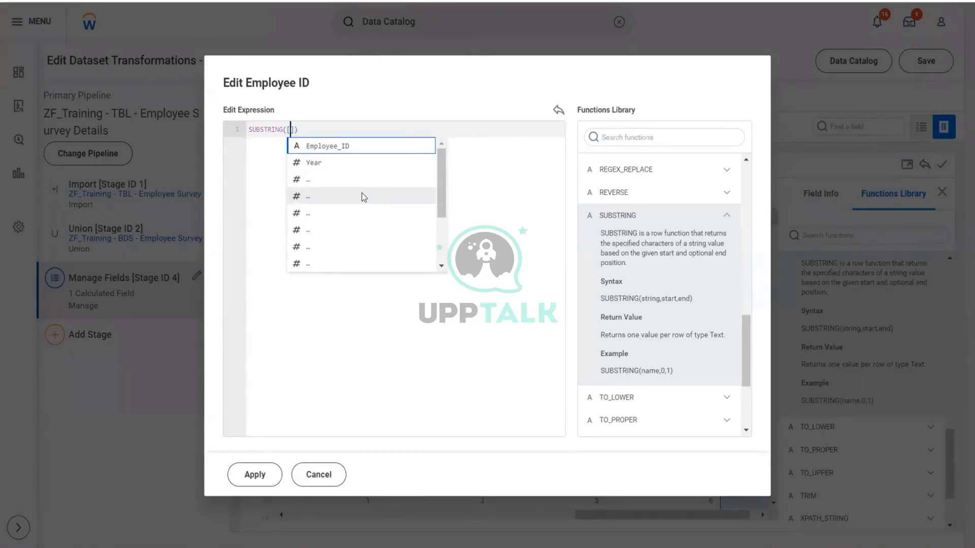
click(311, 182)
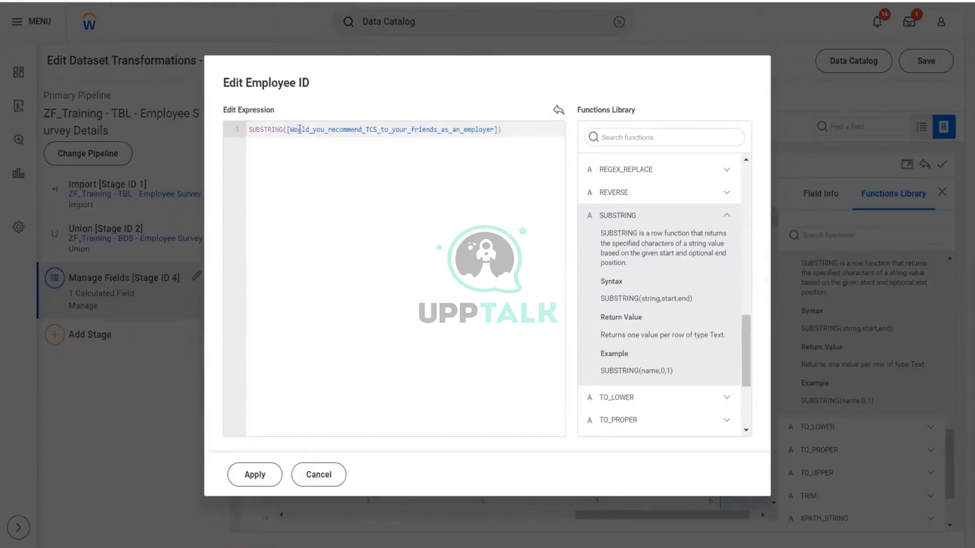
drag(291, 130, 491, 139)
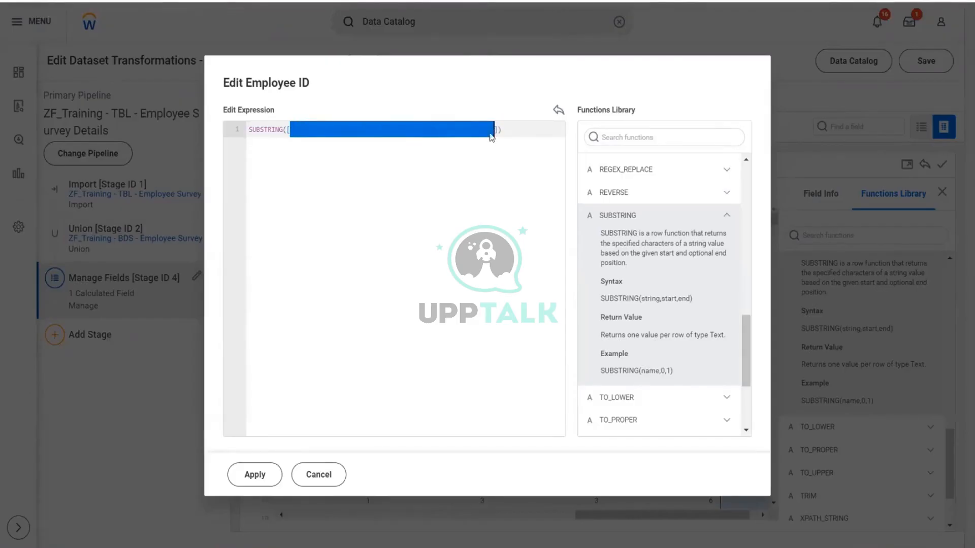
key(BackSpace)
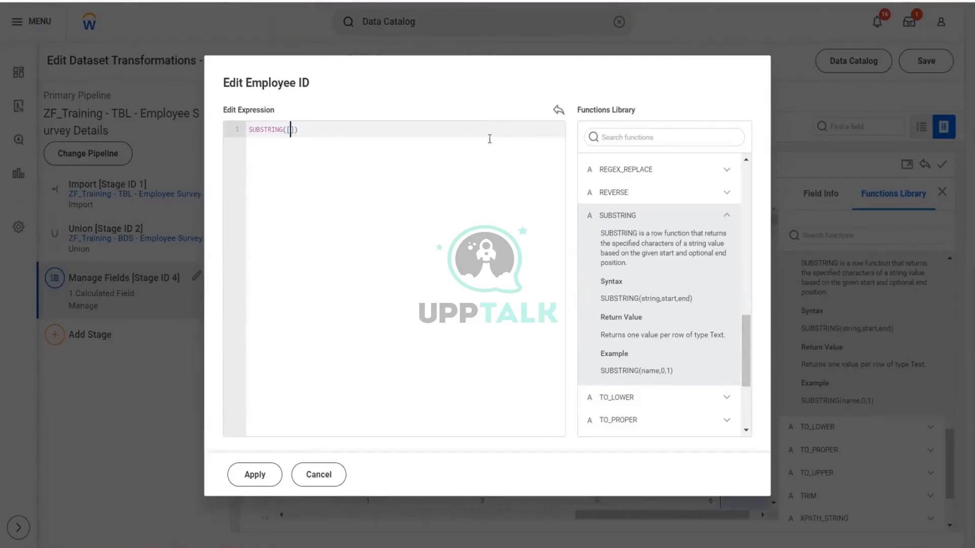
key(BackSpace)
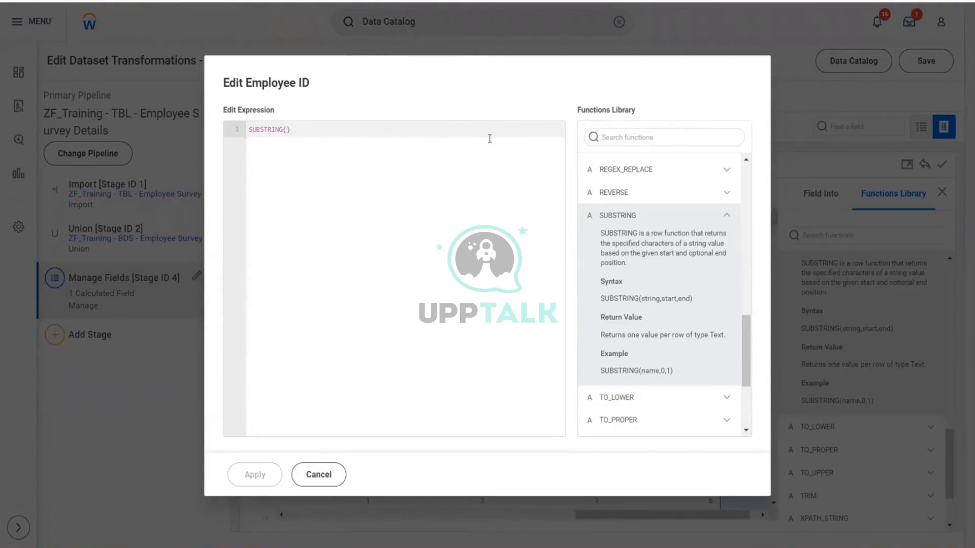
Give SUBSTRING the Employee_ID field, start position 1 and a placeholder end position n, following the argument order in the help example.
text([)
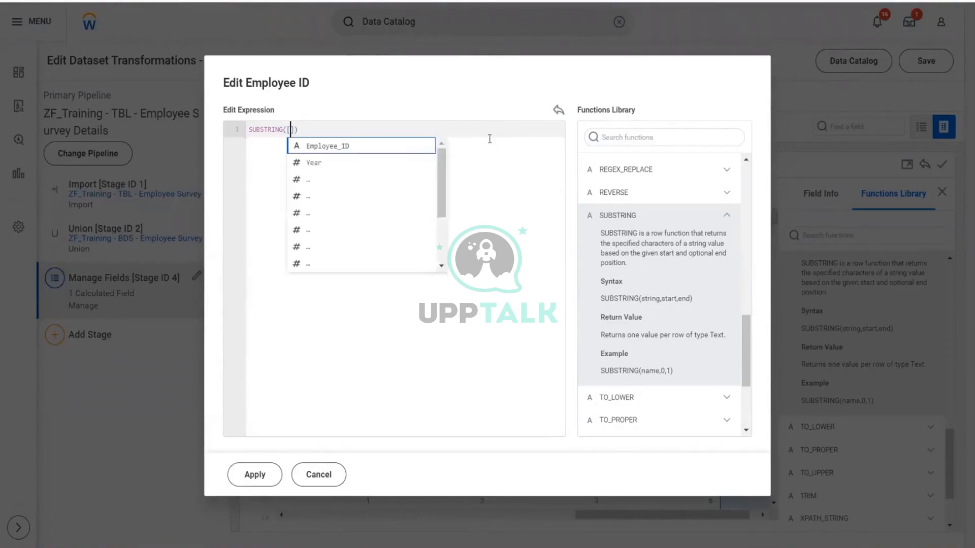
click(344, 149)
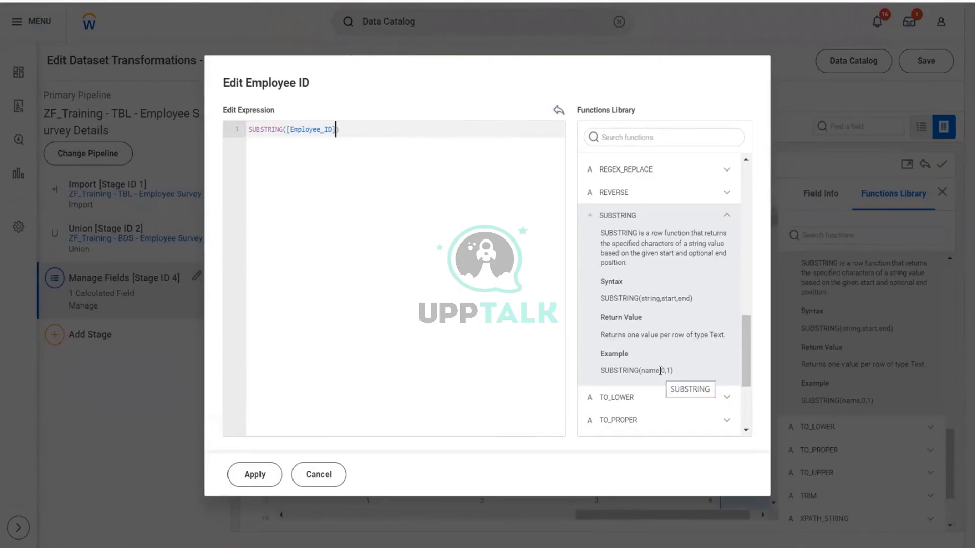
drag(659, 372, 671, 372)
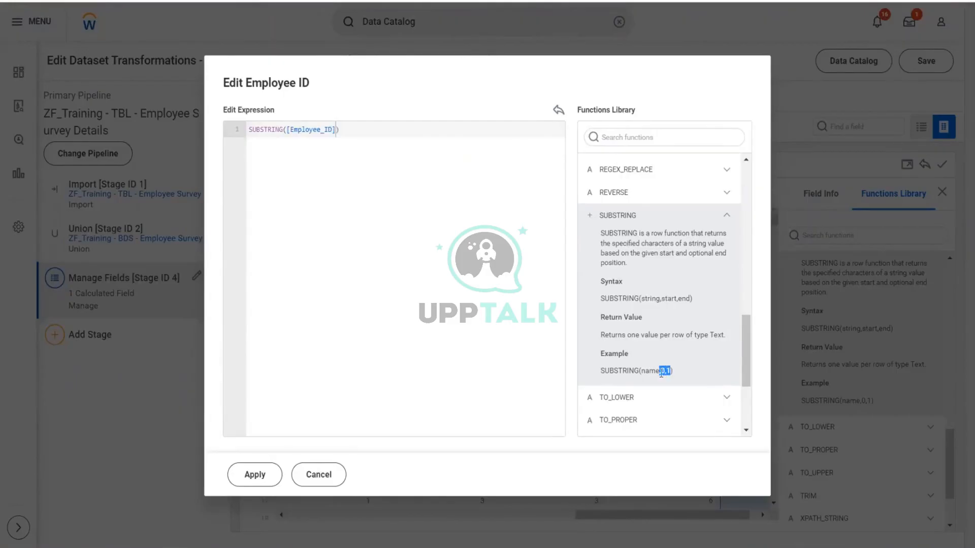
click(661, 373)
drag(662, 374, 669, 371)
click(336, 131)
text(,1,n)
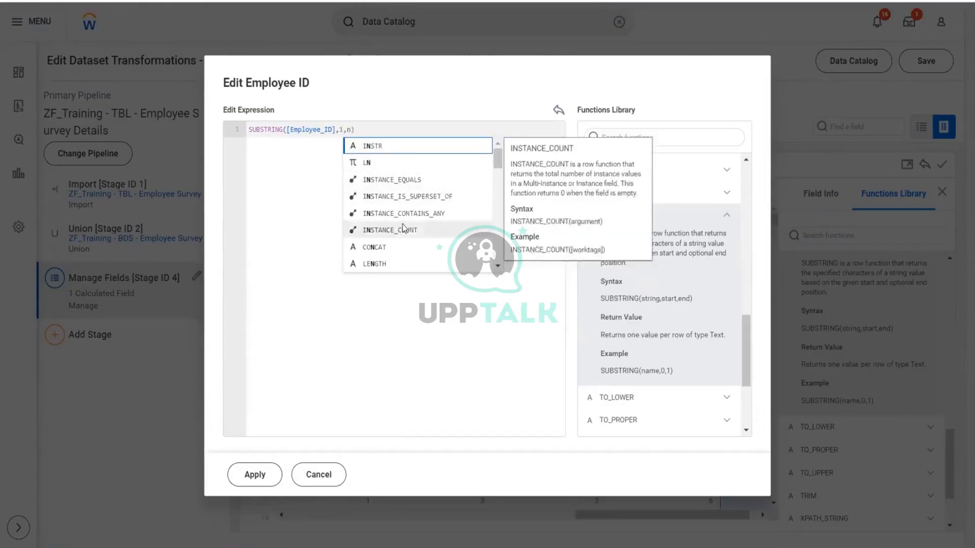
Replace the placeholder end position n with 8 and apply the Employee ID expression.
scroll(404, 228, down, 2)
scroll(409, 226, down, 3)
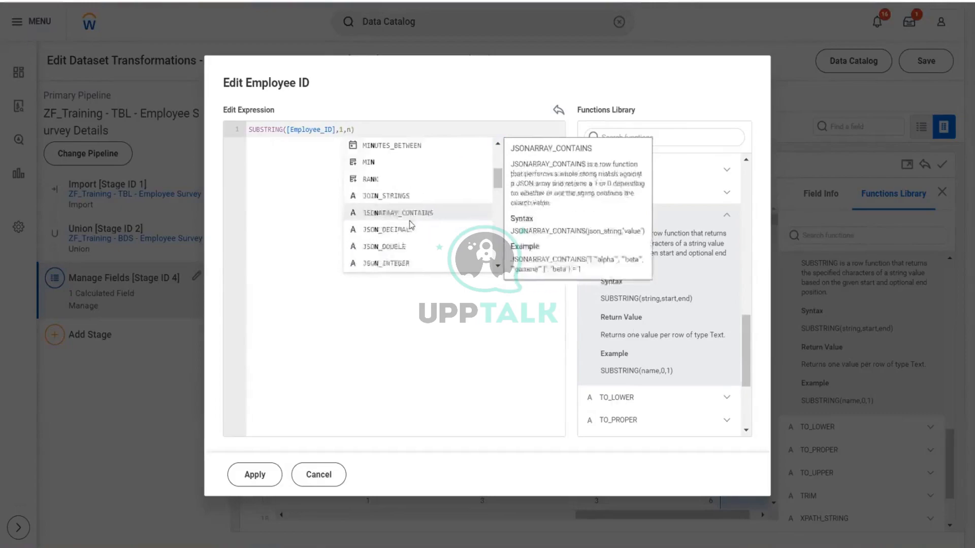
scroll(381, 223, down, 5)
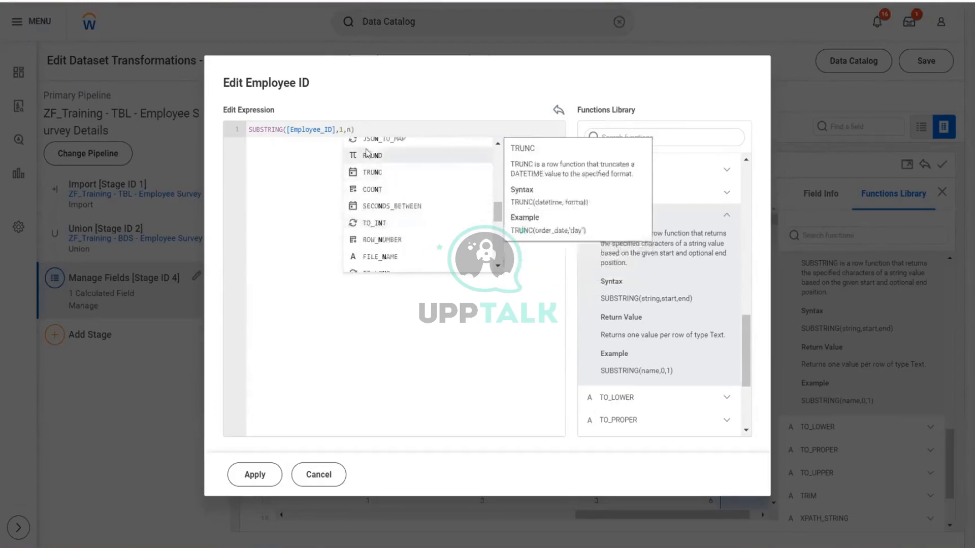
key(Escape)
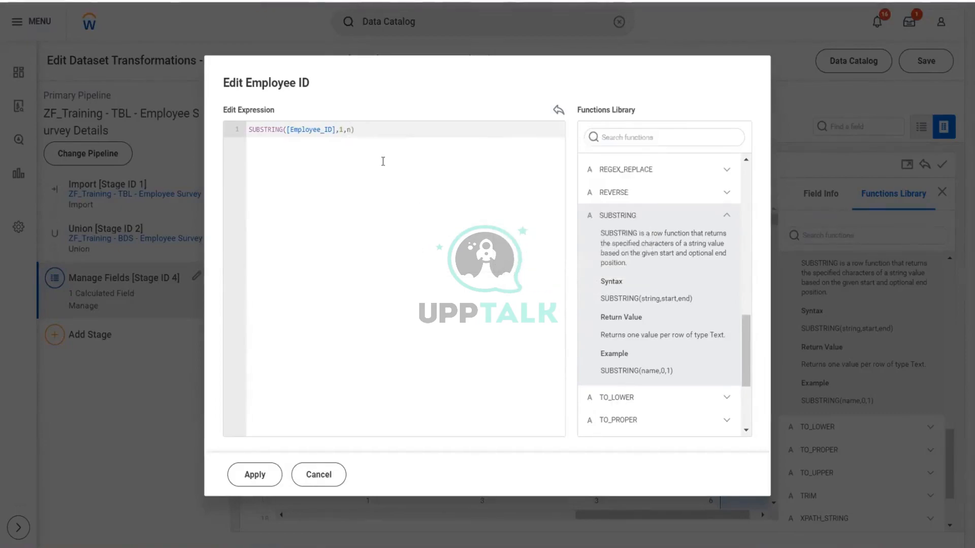
key(BackSpace)
text(8)
key(End)
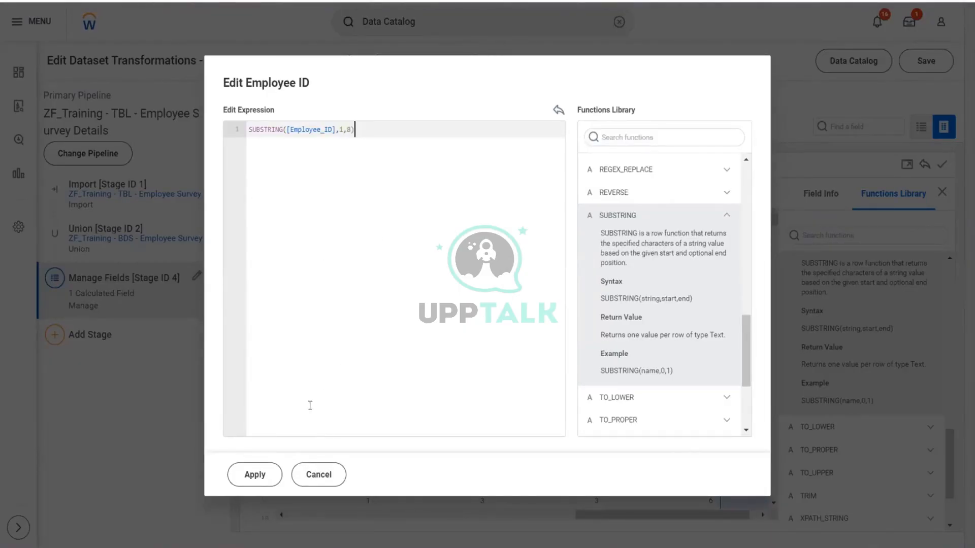
click(258, 474)
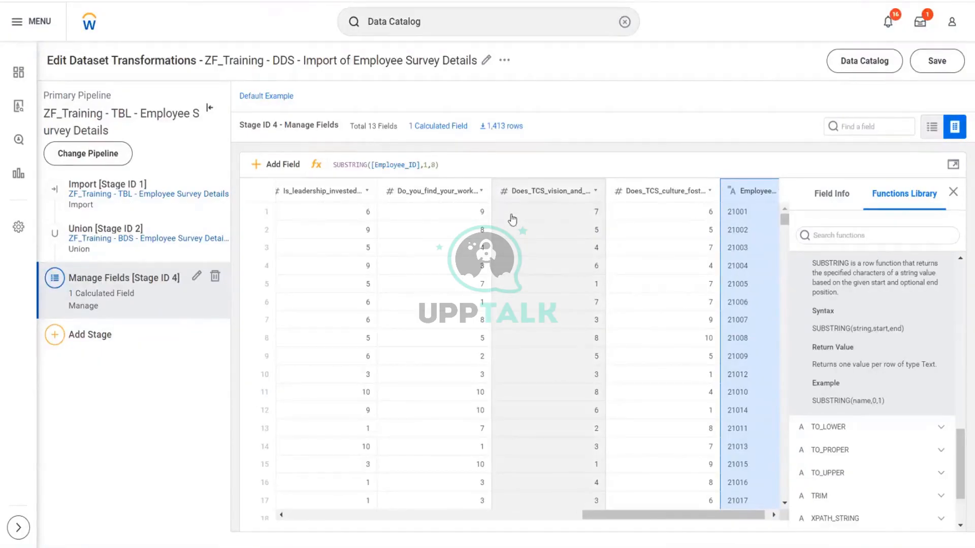
Try 3 as the end position in the Employee ID field's SUBSTRING expression.
key(BackSpace)
text(3)
key(Return)
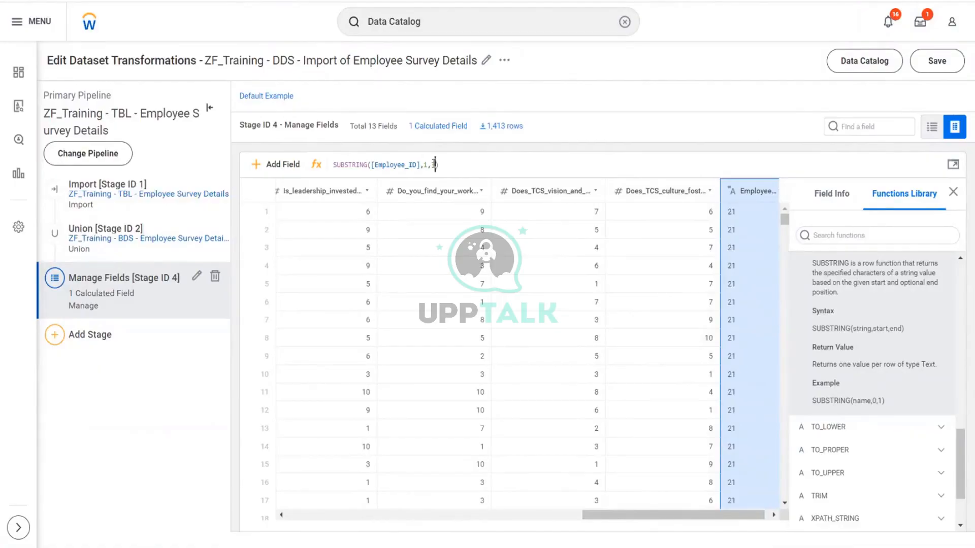
Set the end position in the Employee ID field's SUBSTRING expression to 6 and save the survey dataset.
key(BackSpace)
text(6)
key(Return)
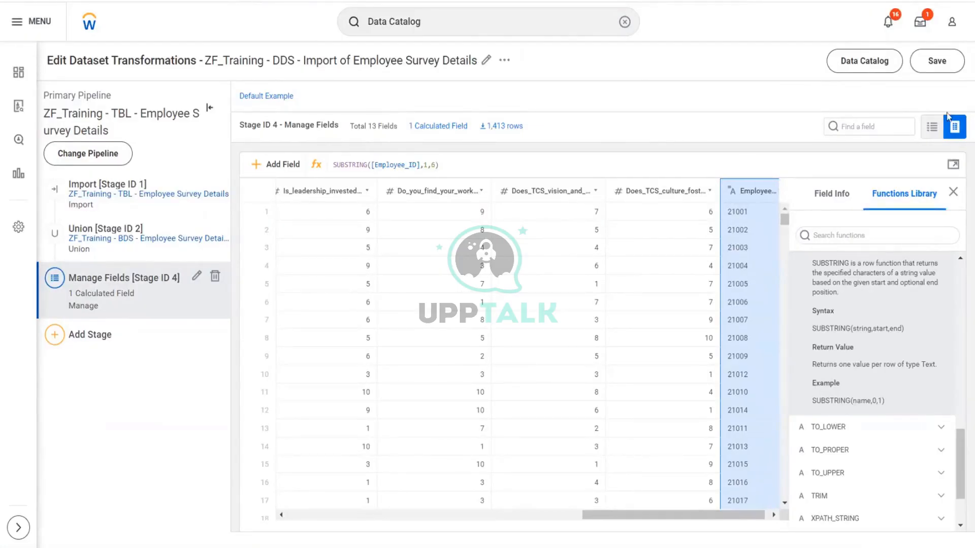
click(934, 70)
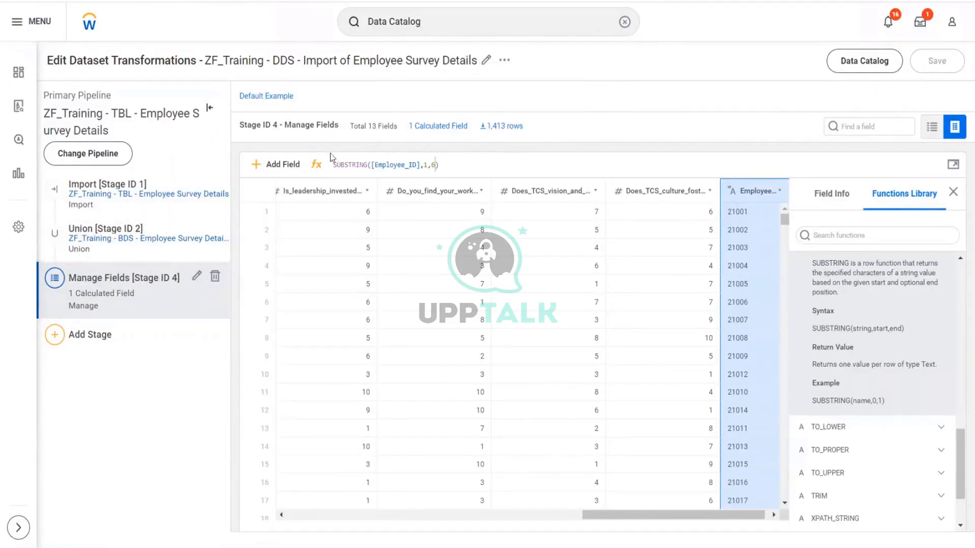
Highlight the survey dataset's name to identify which dataset holds the survey details.
drag(103, 112, 125, 108)
drag(354, 61, 406, 63)
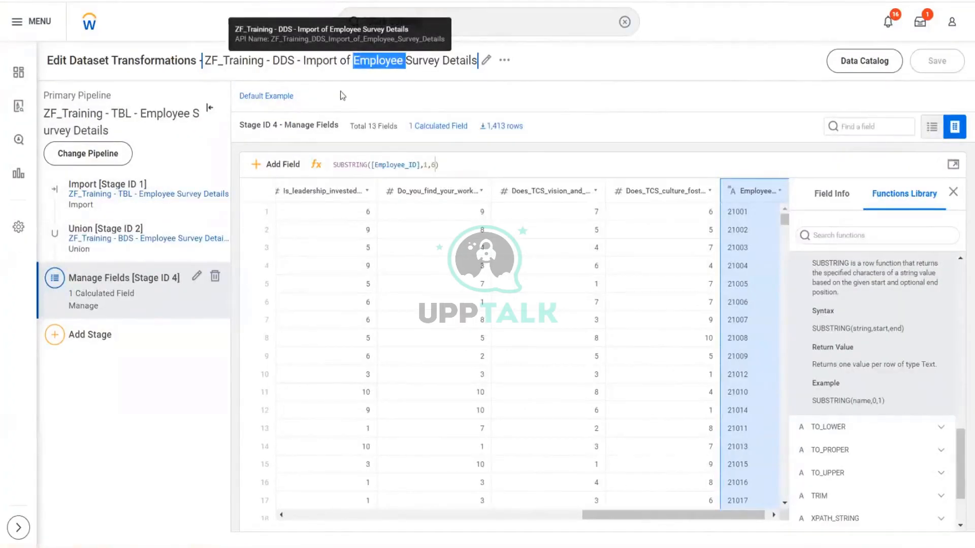
drag(274, 62, 420, 61)
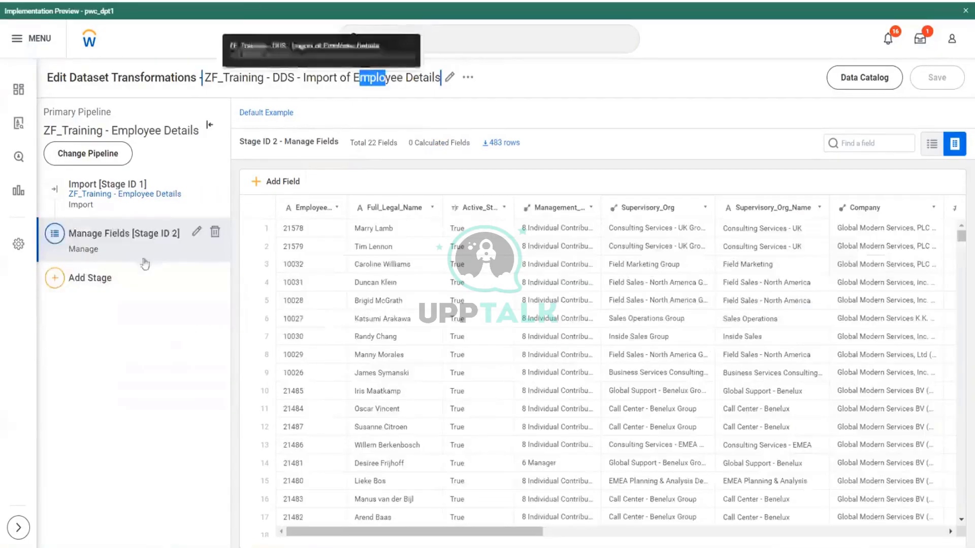
In the Import of Employee Details dataset, highlight its name and view the stage types that can be added after Manage Fields.
click(57, 280)
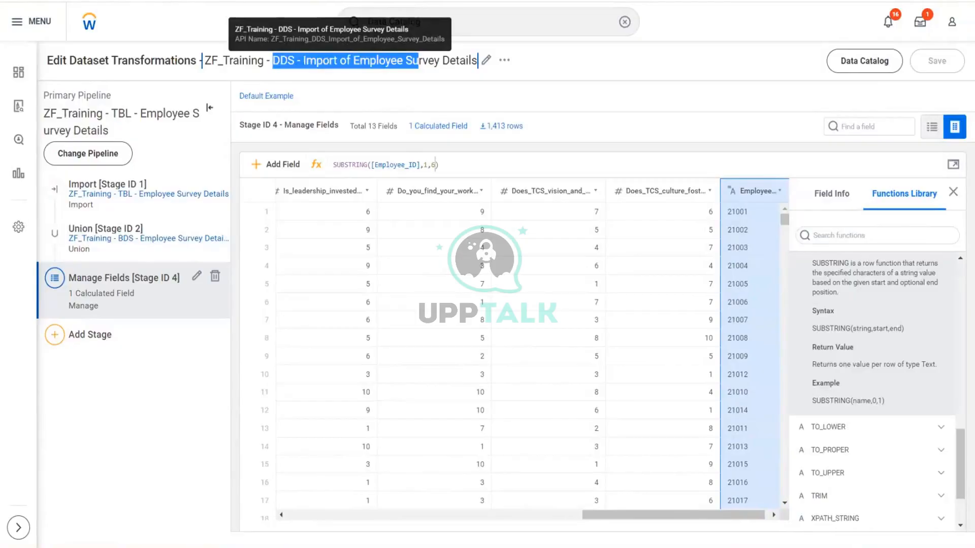
key(alt+Tab)
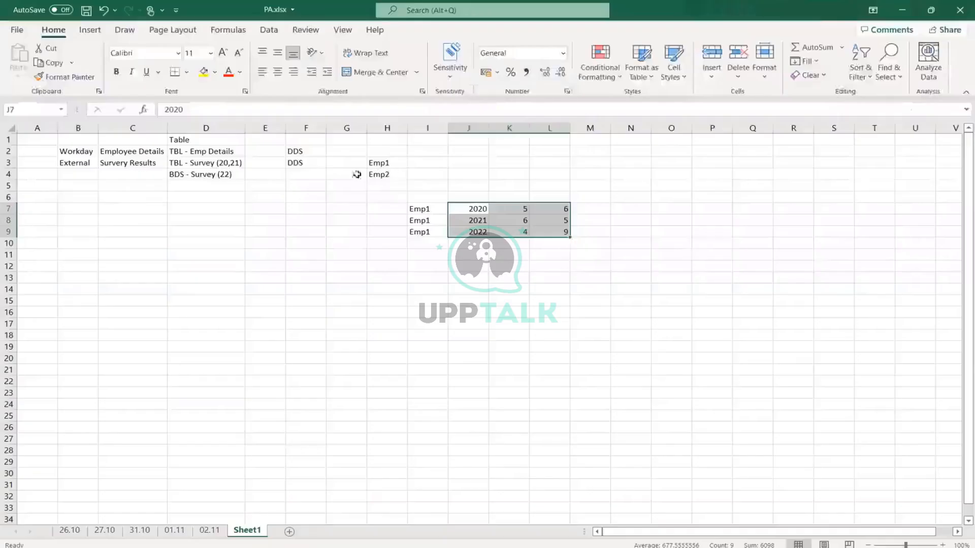
key(alt+Tab)
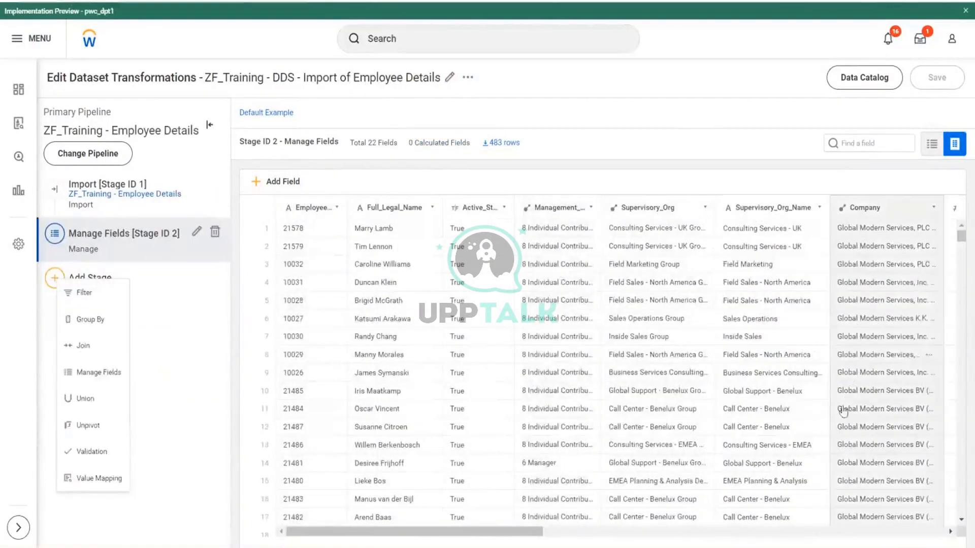
mouse_move(693, 468)
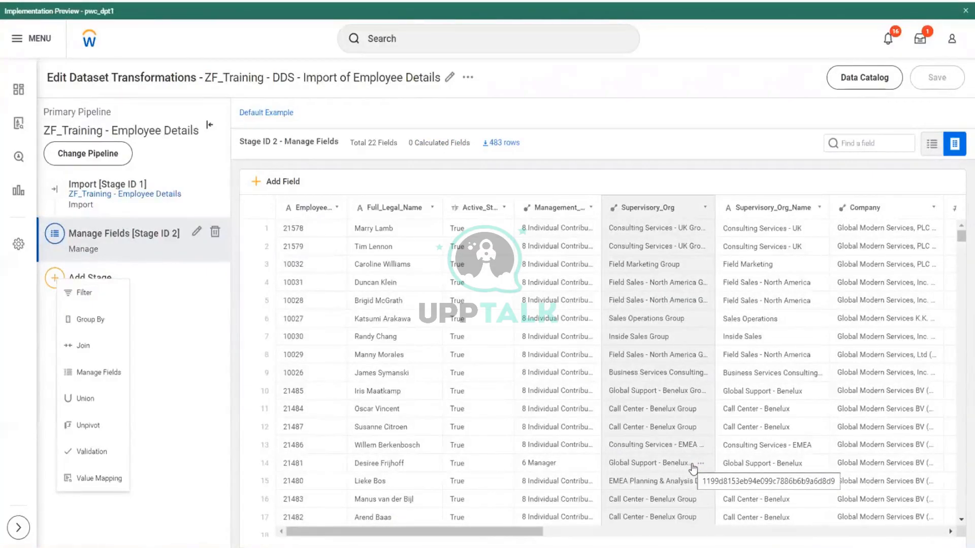
mouse_move(314, 83)
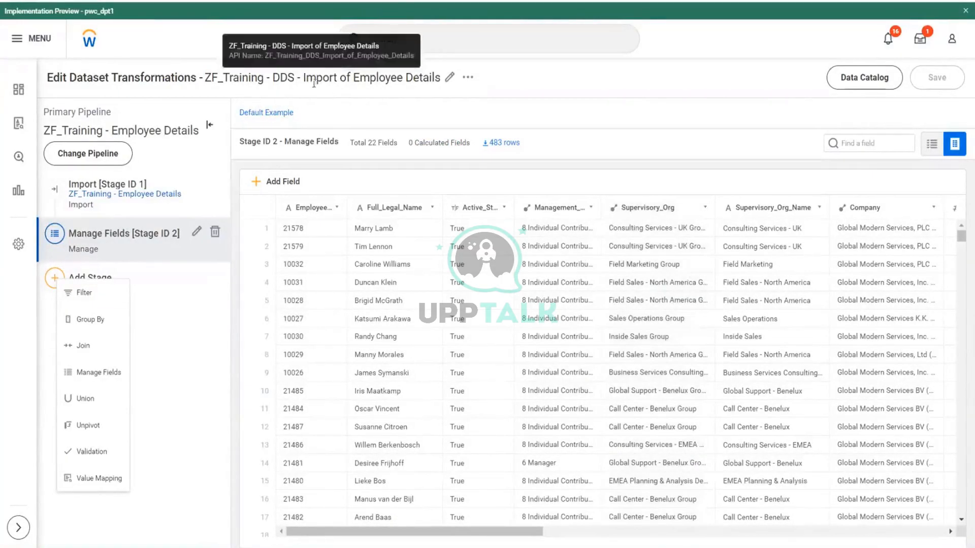
drag(316, 81, 402, 82)
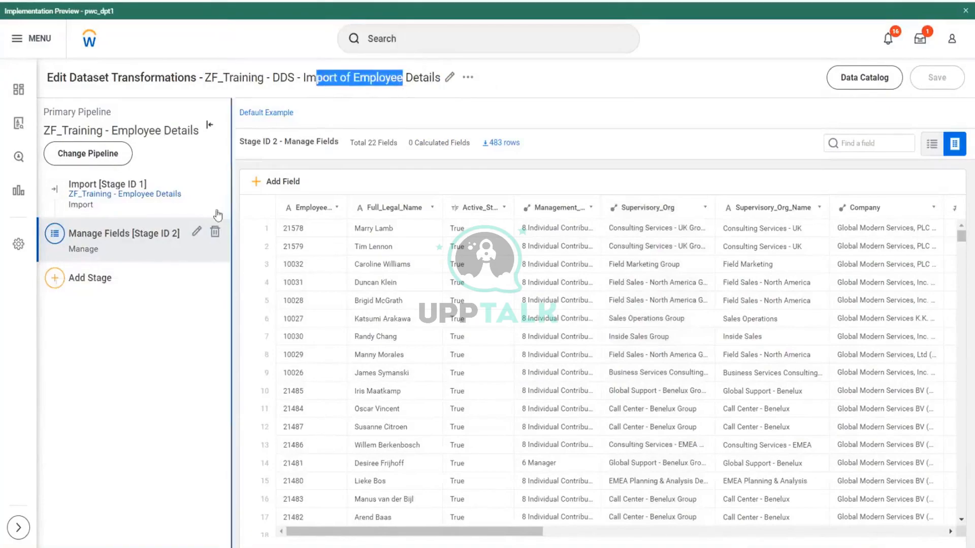
click(116, 333)
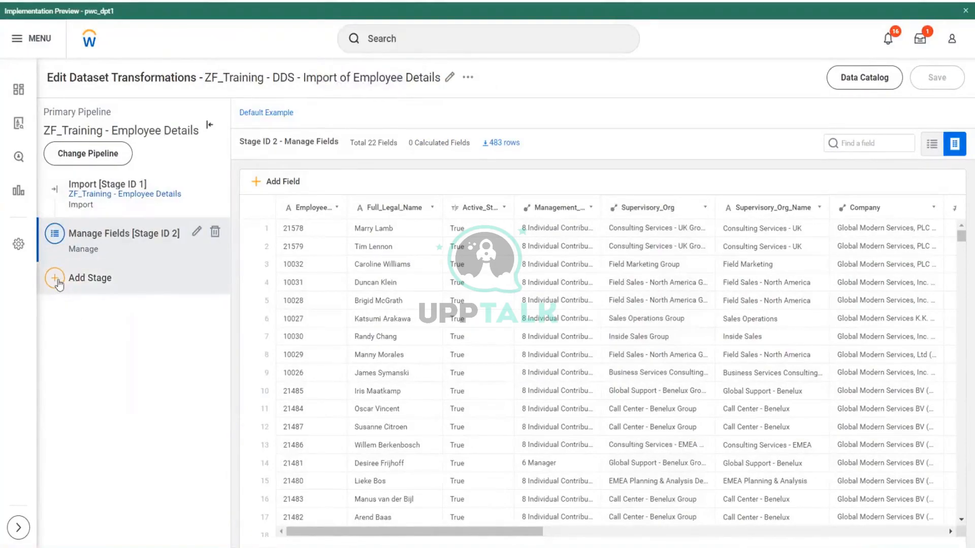
click(57, 282)
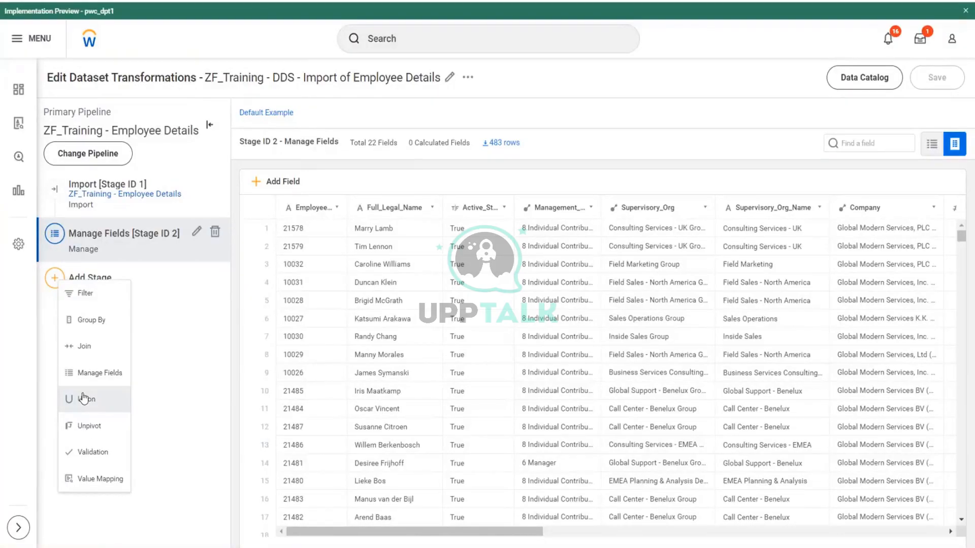
Switch to the PA.xlsx workbook in Excel and highlight the 2022 entry and the first score column of the Emp1 rows.
key(alt+Tab)
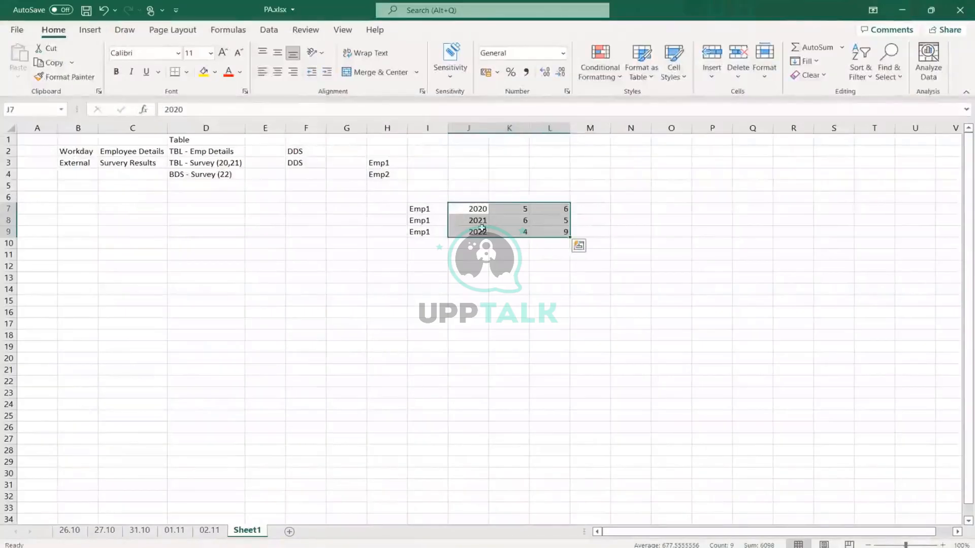
click(480, 231)
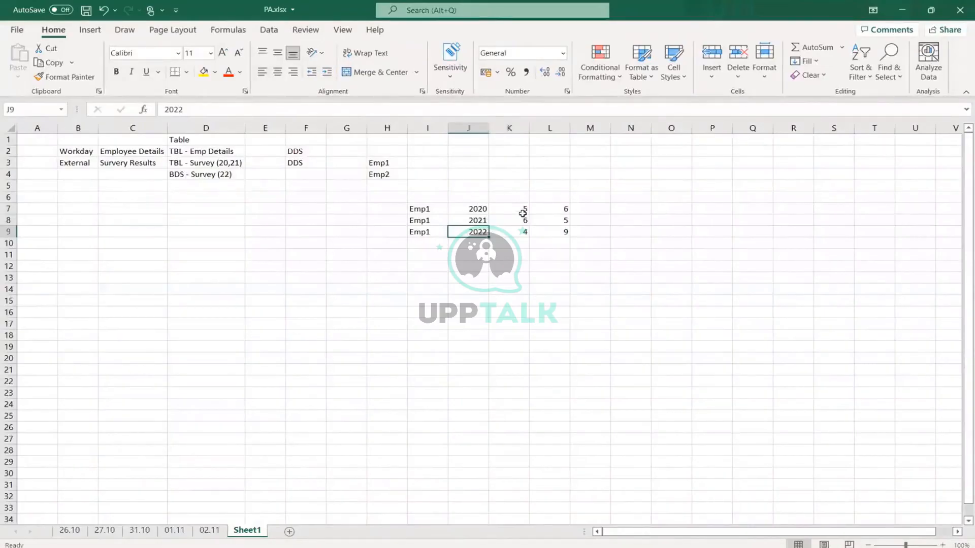
drag(523, 213, 524, 247)
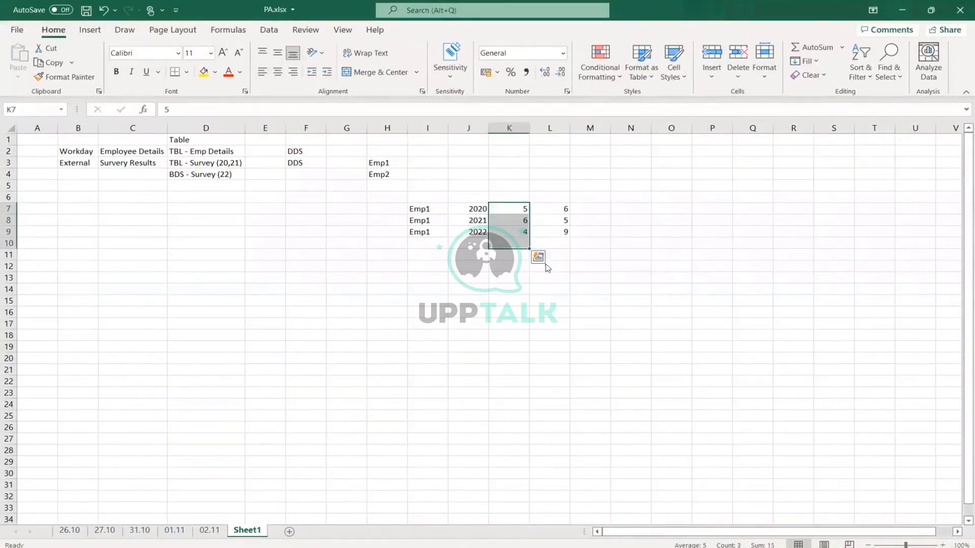
Enter the example row counts 100 in K13 and 150 in K14, below the Emp1 rows.
click(513, 277)
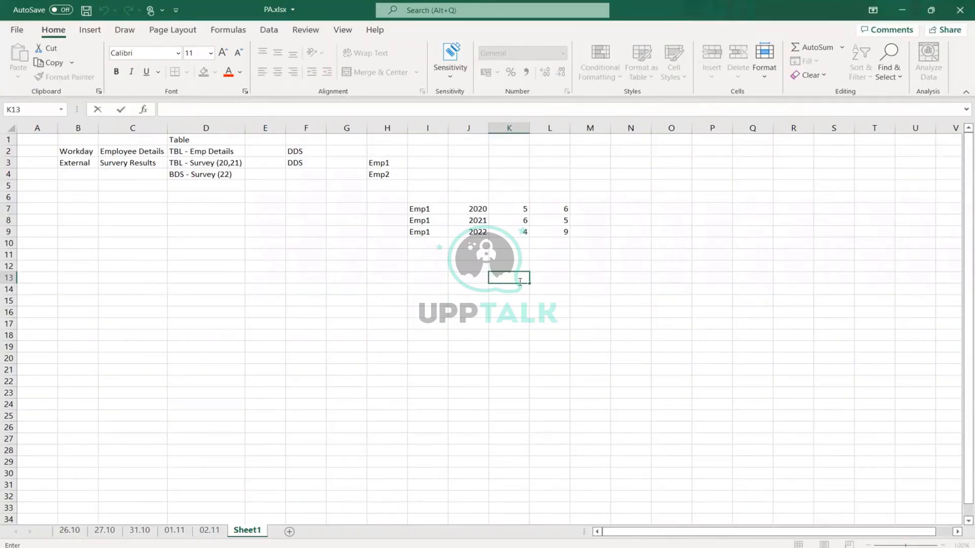
text(pivo)
key(BackSpace)
key(BackSpace)
key(BackSpace)
key(BackSpace)
key(Return)
text(1)
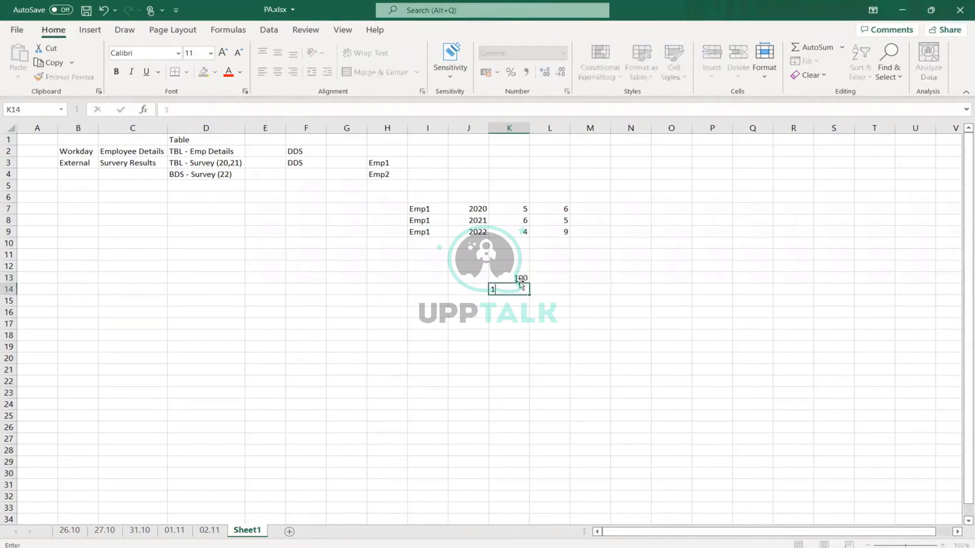
text(50)
key(Return)
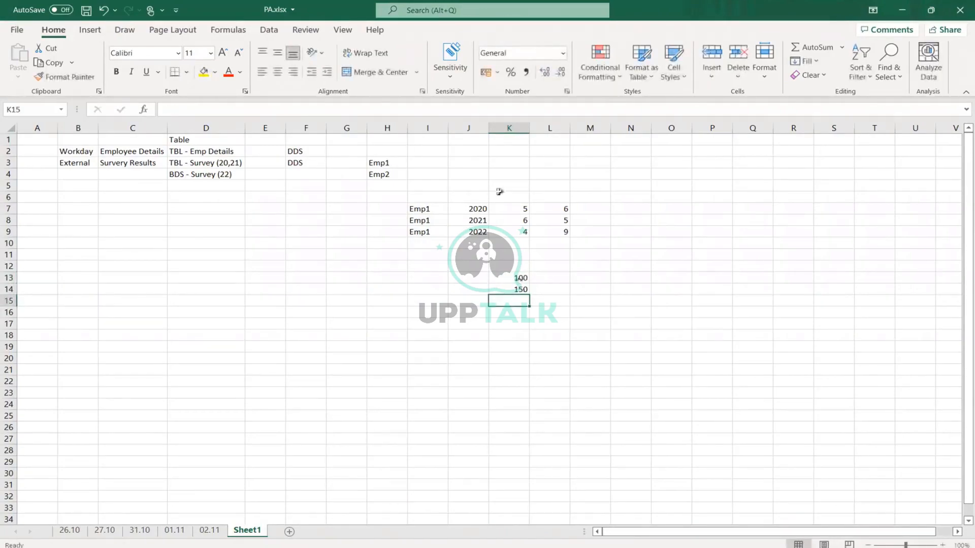
Enter the heading Union in M12 with the combined row count 250 in M13, and point out the two source counts.
click(584, 268)
text(Union)
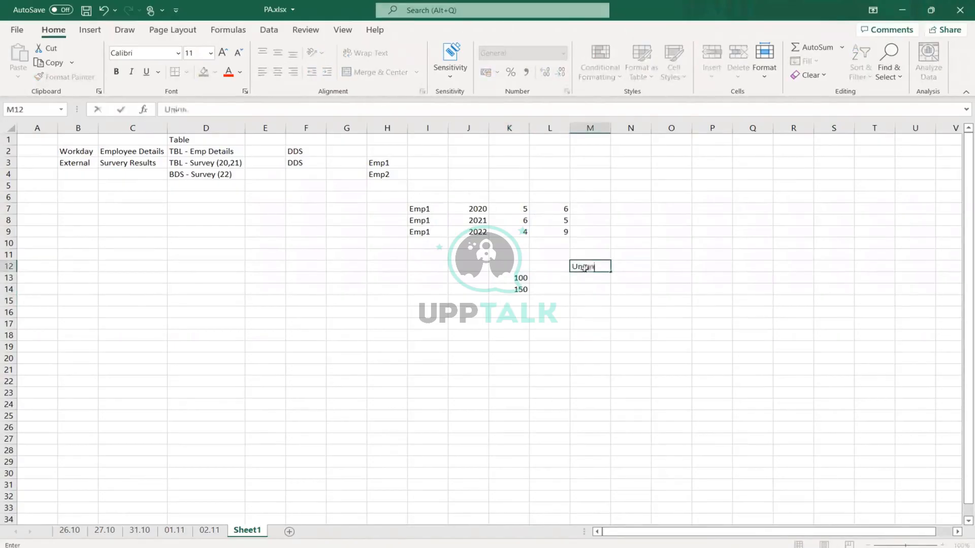
key(Return)
text(250)
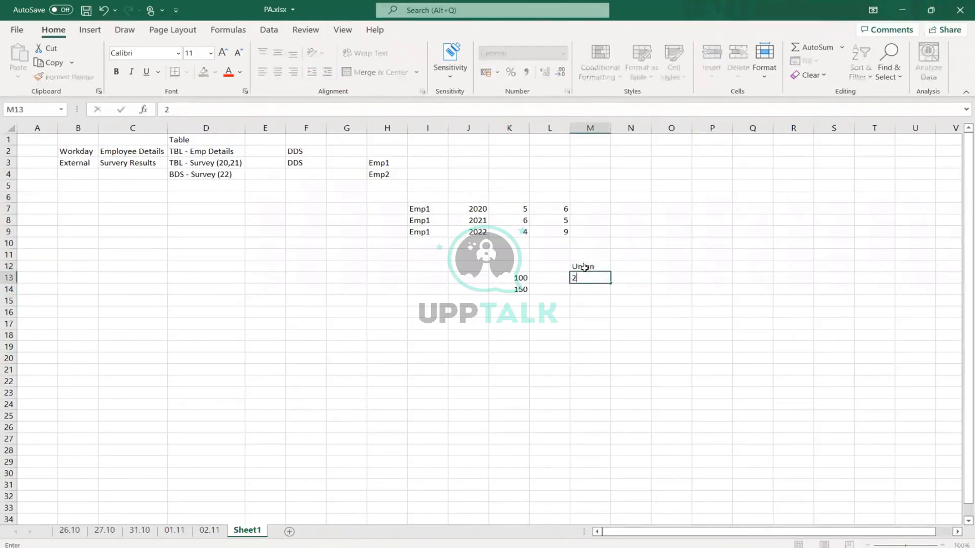
key(ctrl+Return)
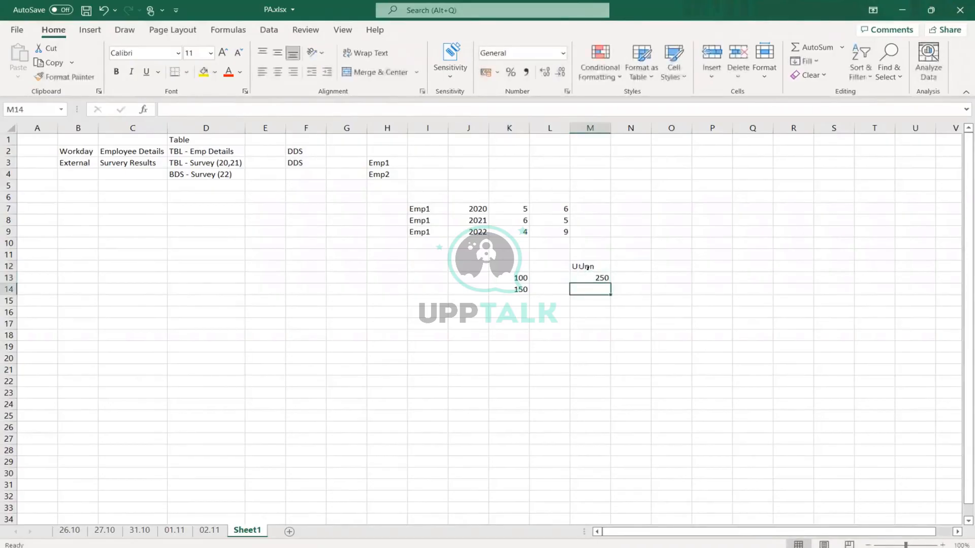
click(530, 279)
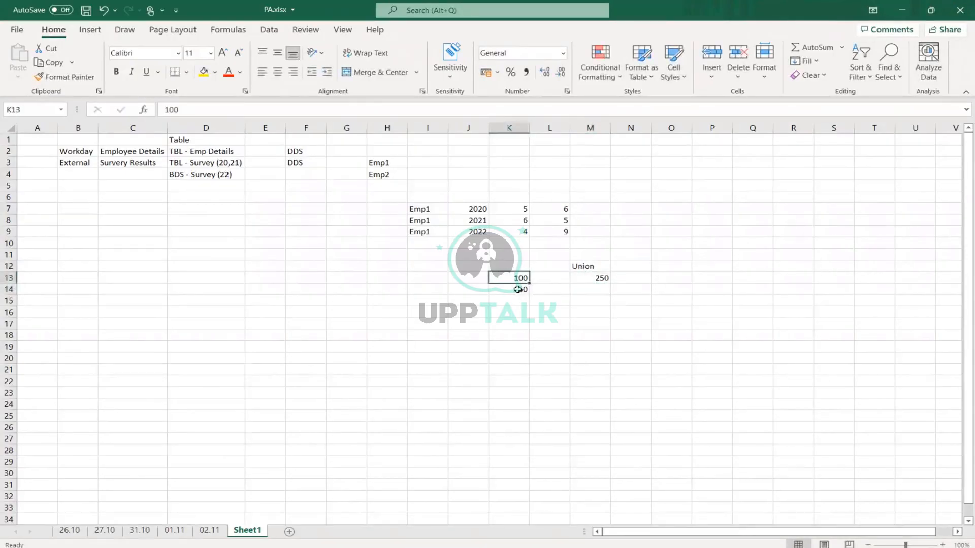
click(518, 289)
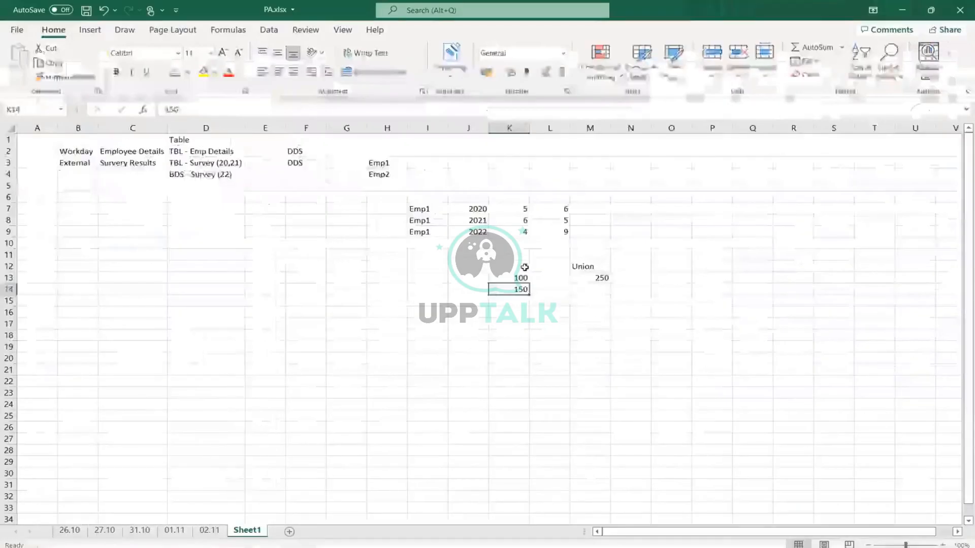
Head the two source counts with Rows in K12.
click(525, 267)
text(T)
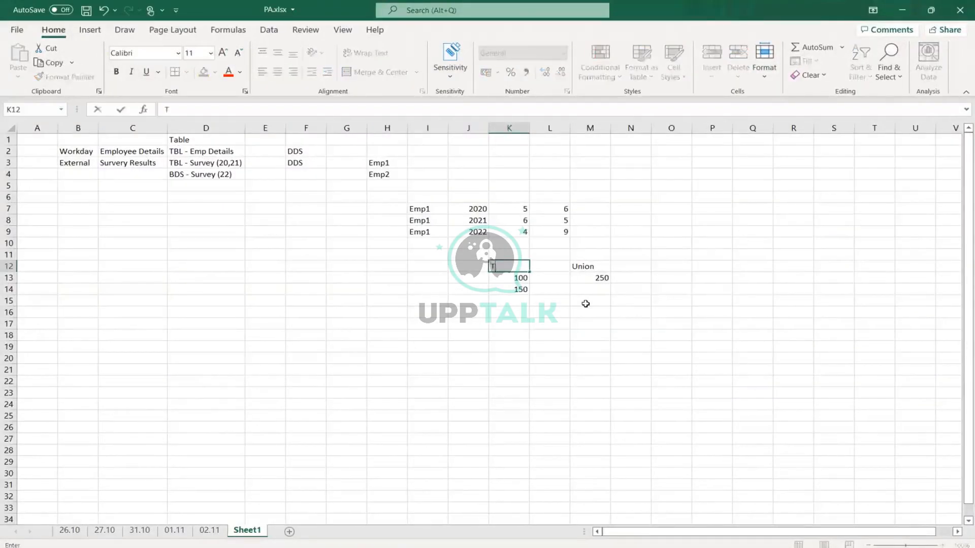
text(ows)
key(Return)
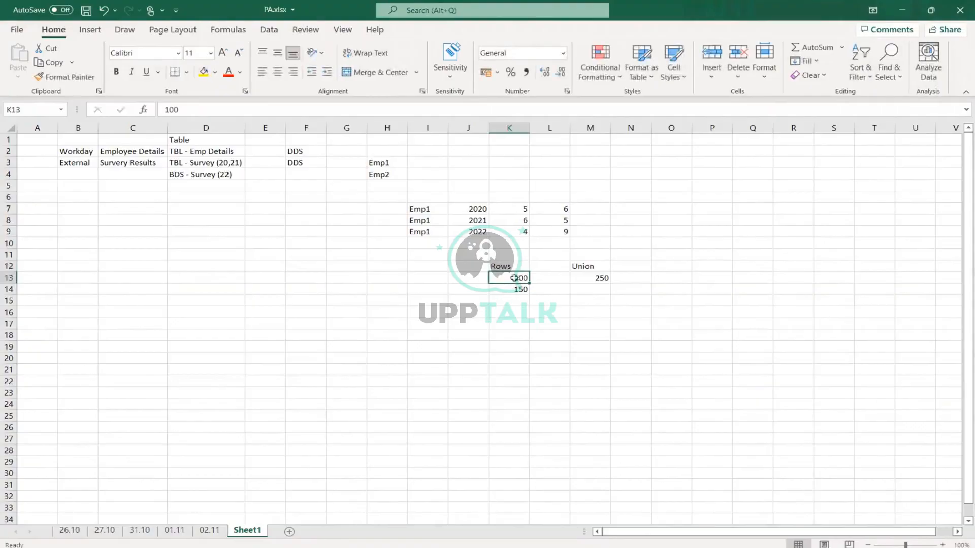
Highlight the source row counts and the Union total to compare them.
click(516, 290)
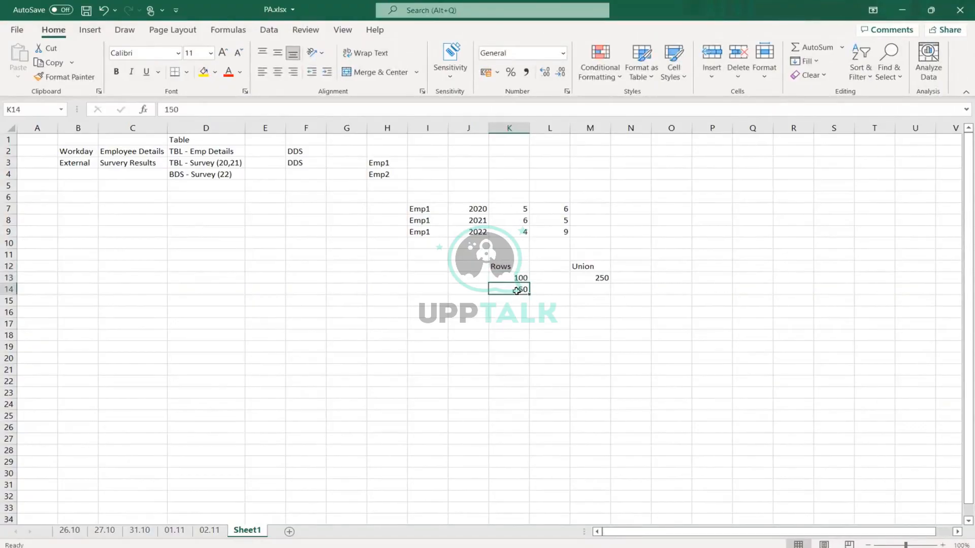
click(596, 279)
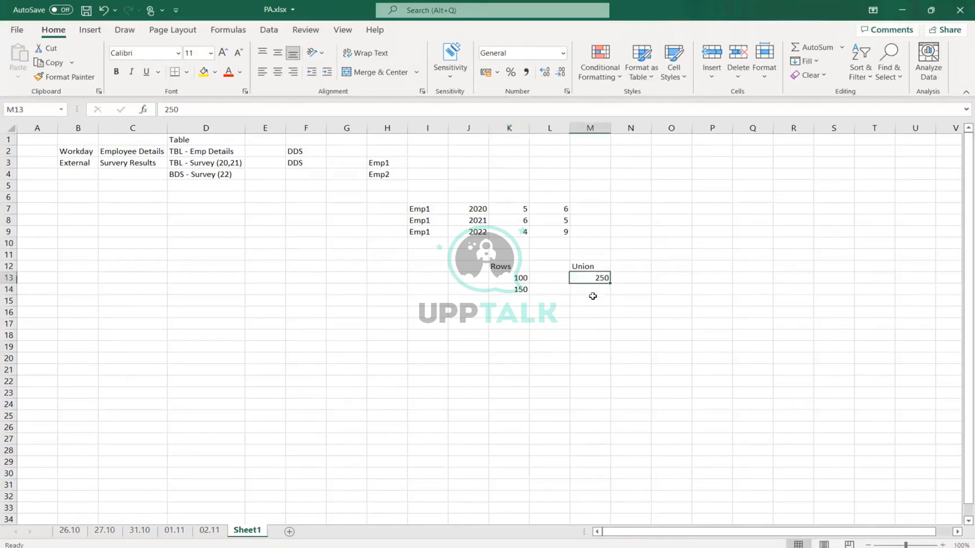
click(578, 265)
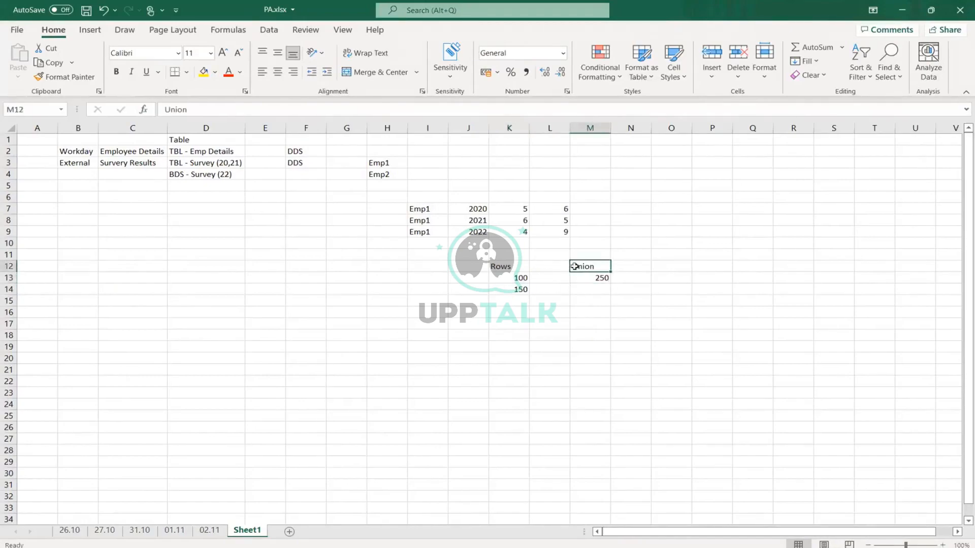
drag(520, 276, 520, 288)
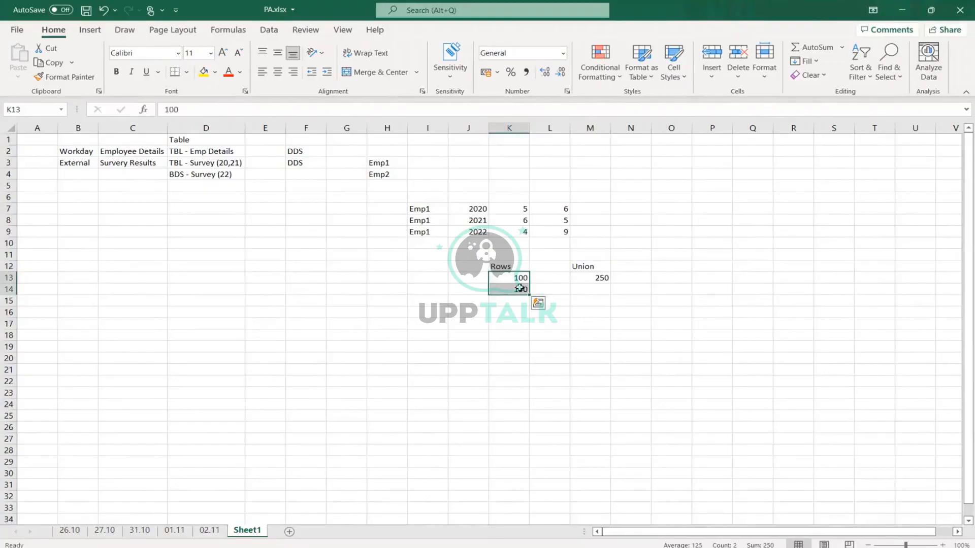
Replace the Union heading in M12 with "Rows +" and enter "Columns 100" in N12.
click(642, 268)
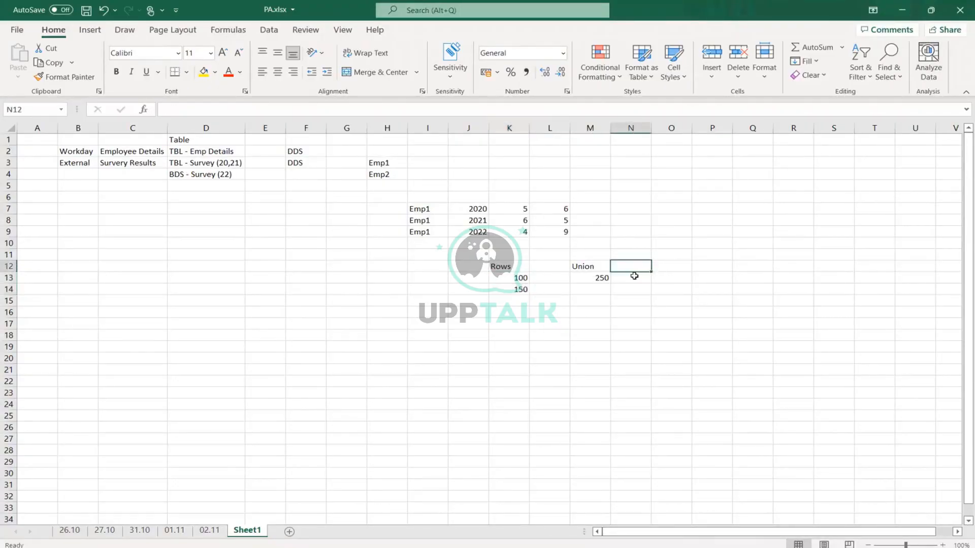
click(599, 266)
text(Rows)
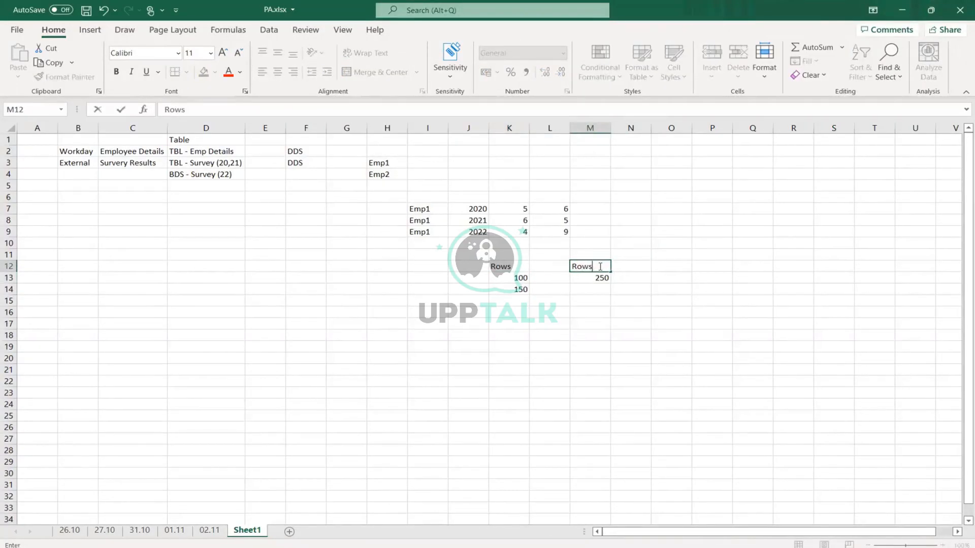
text( +)
key(Tab)
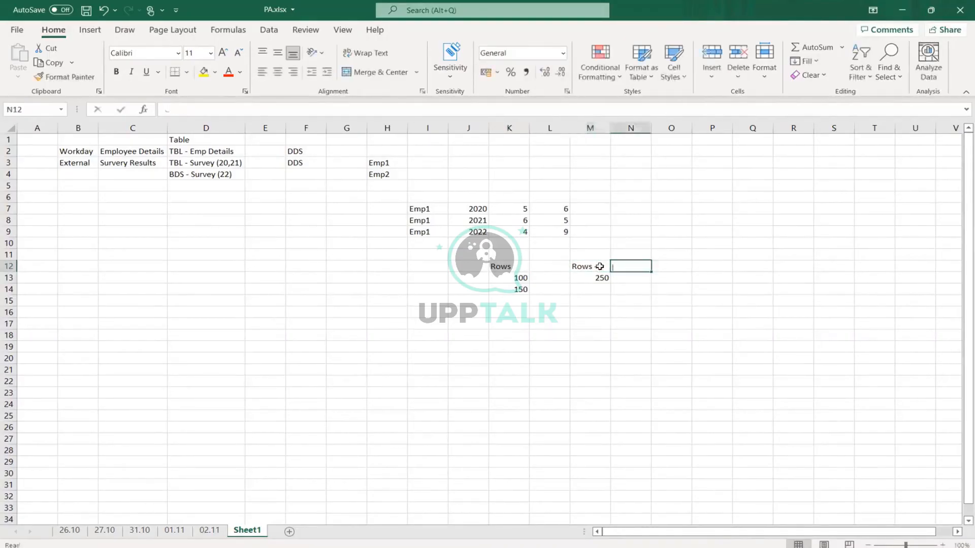
text(Columns 100)
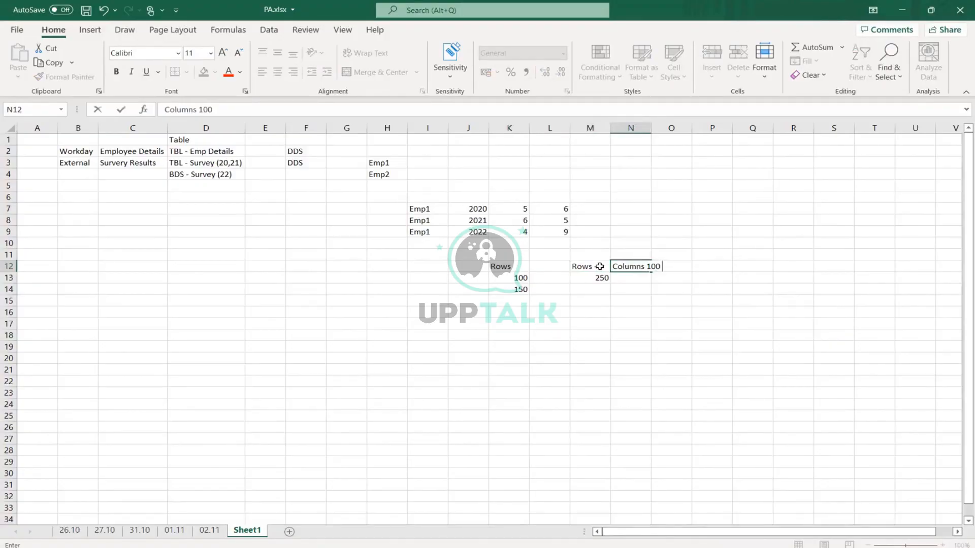
key(Return)
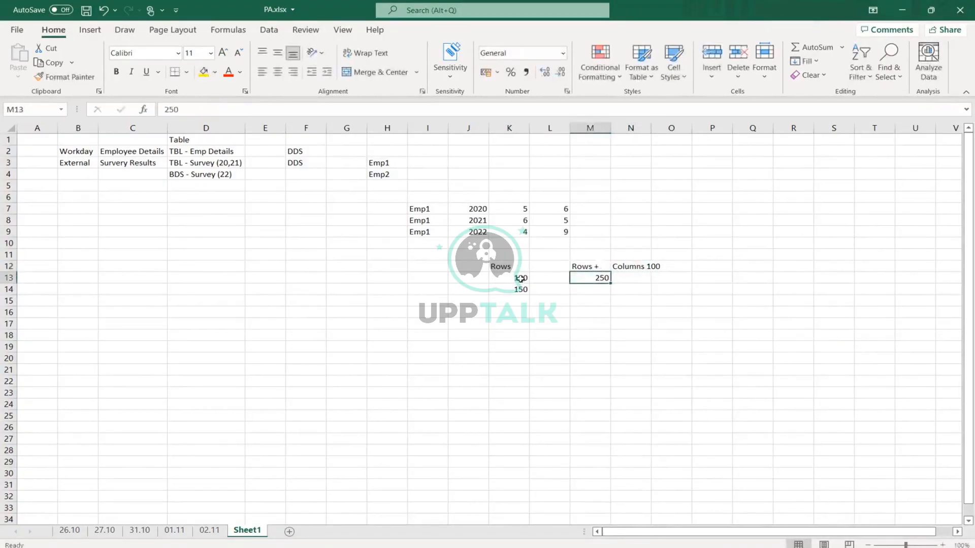
Enter the label Join in K17, below the example row counts.
click(521, 278)
double_click(512, 278)
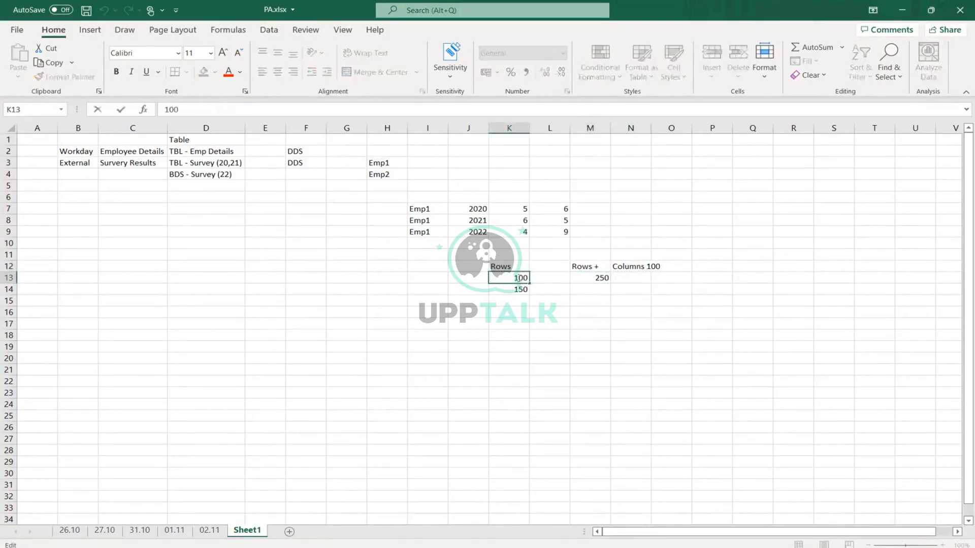
double_click(522, 279)
click(525, 337)
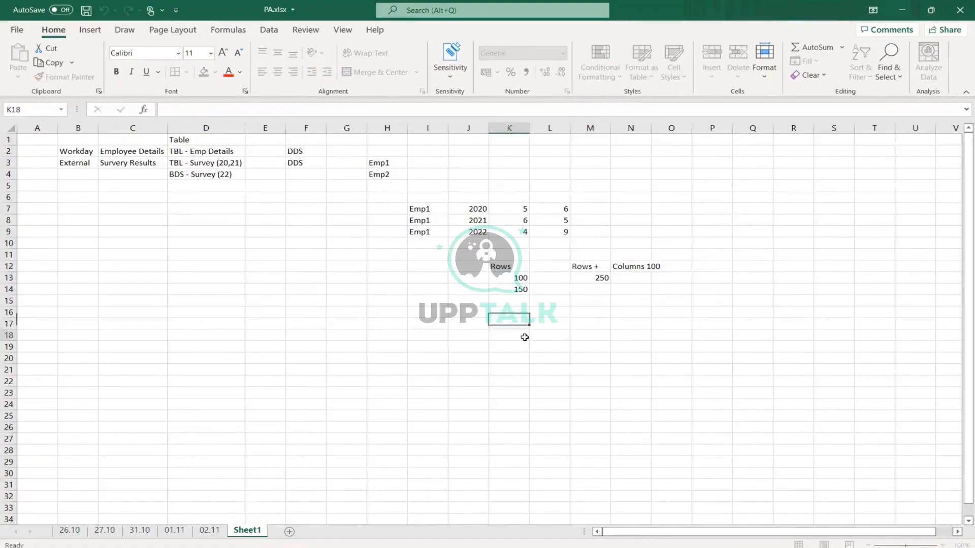
click(517, 321)
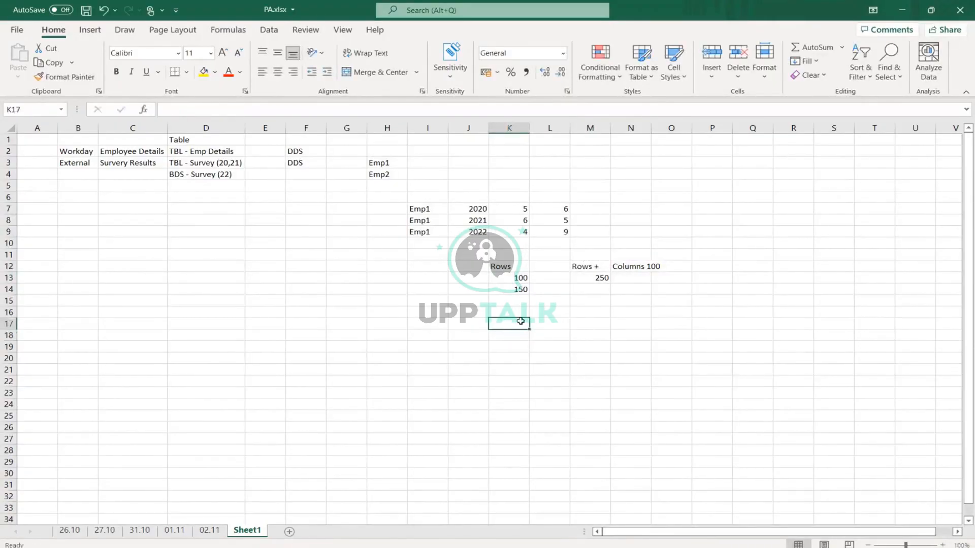
text(Join)
key(Tab)
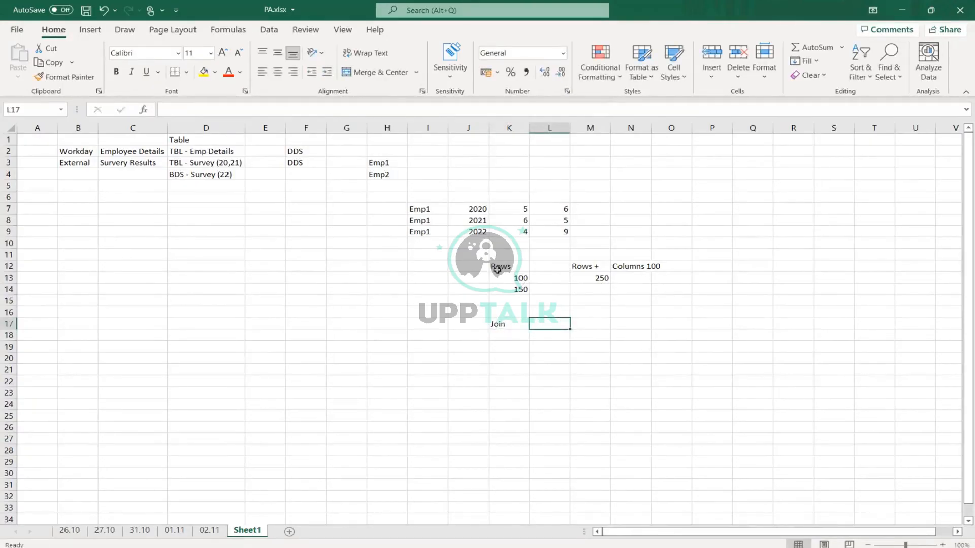
Add the heading Column in L12 with the example column counts 50 in L13 and 20 in L14.
click(545, 269)
text(Column)
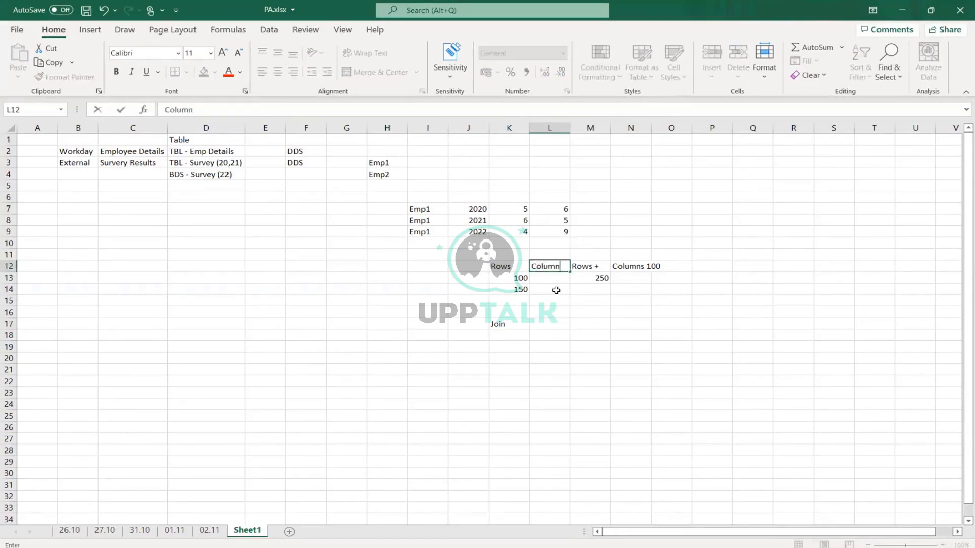
key(Return)
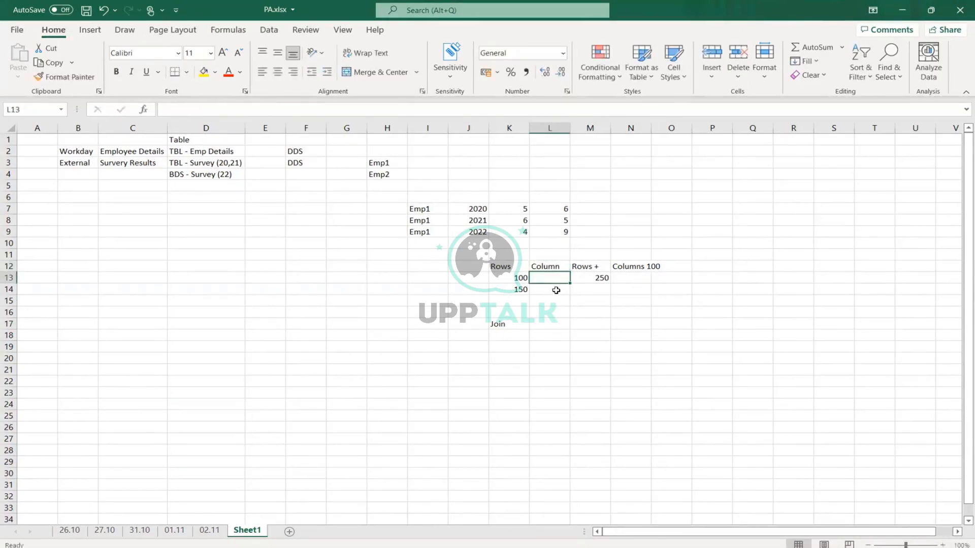
text(50)
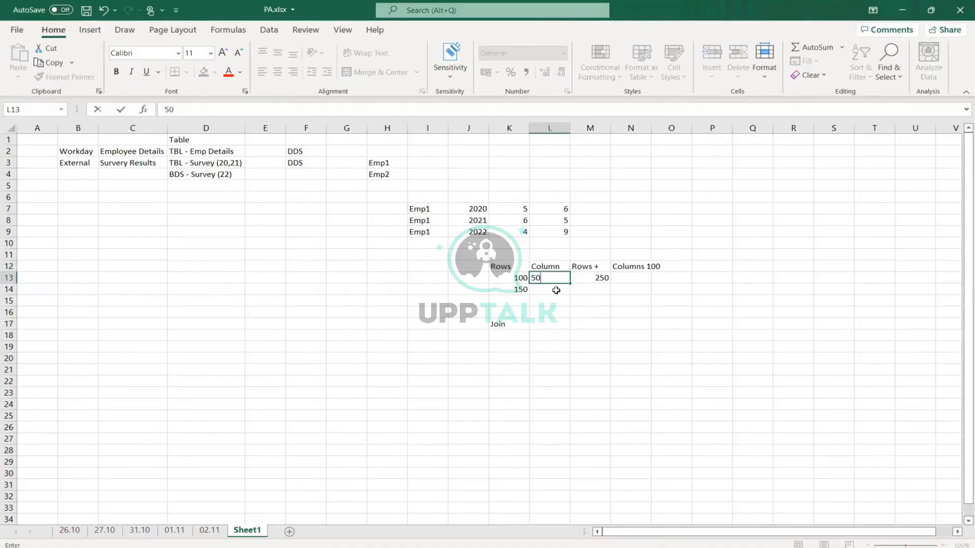
key(Return)
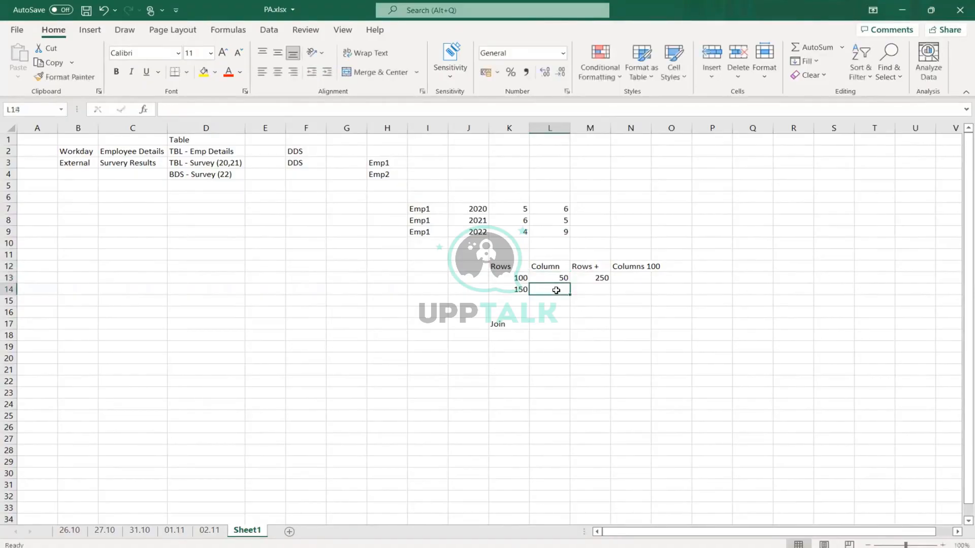
text(120)
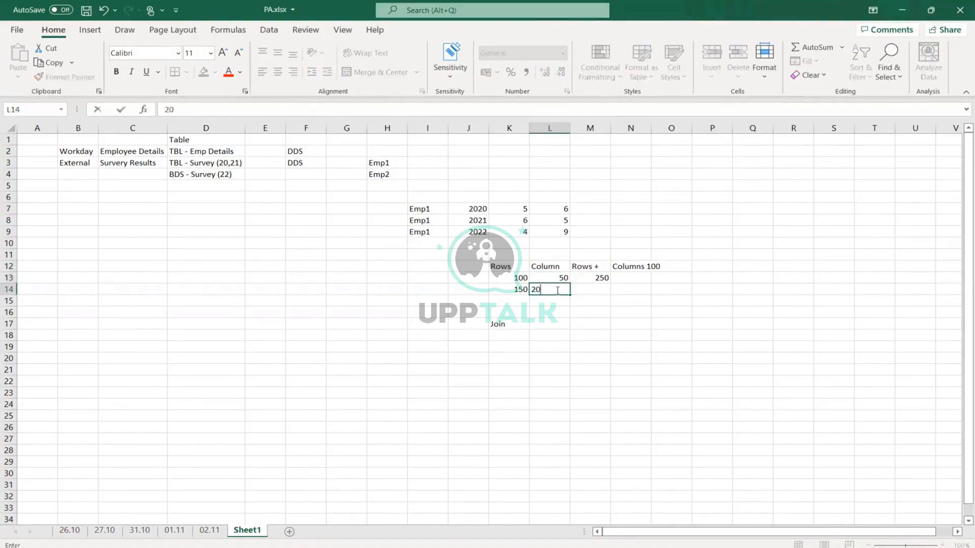
key(Return)
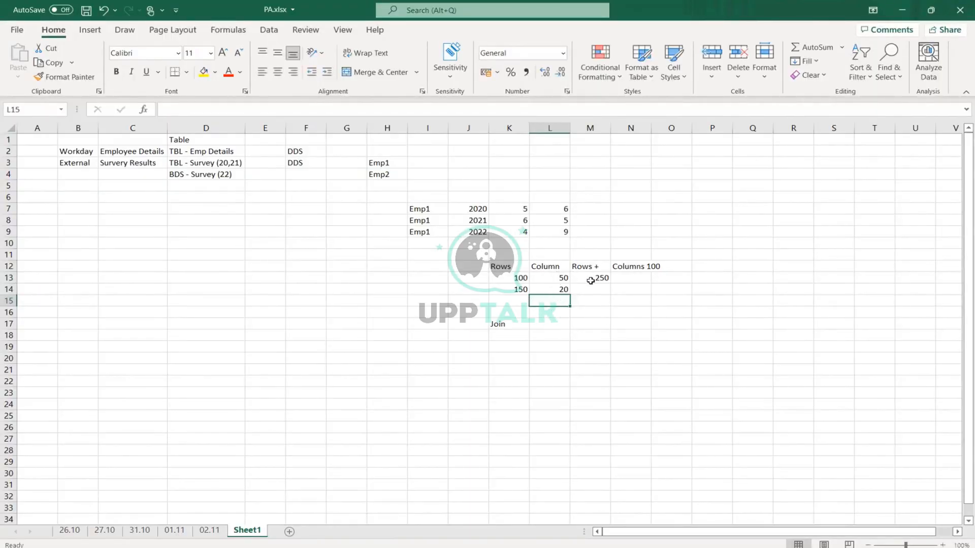
Highlight the two column counts and the blank cells beside the Join label to illustrate how a join widens the data.
click(563, 278)
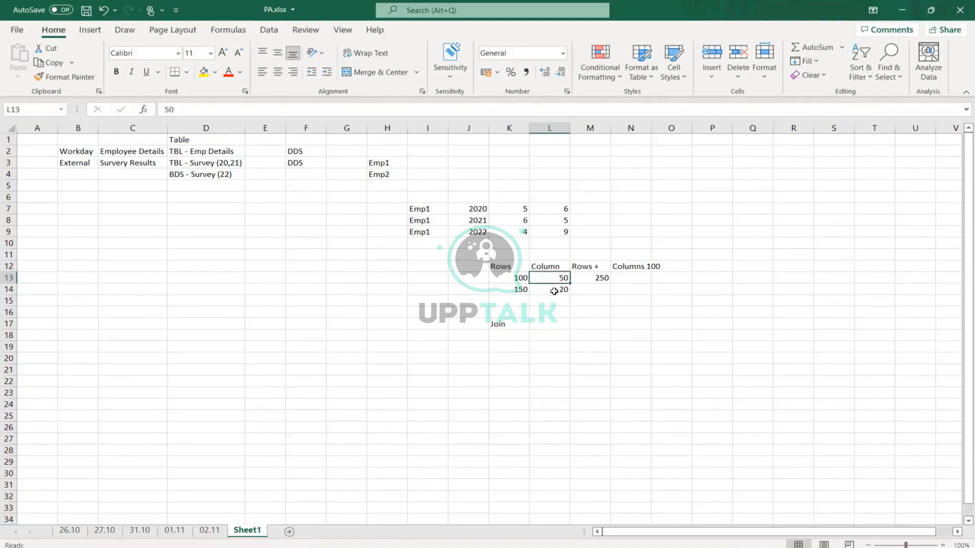
click(558, 290)
click(559, 277)
click(559, 288)
drag(550, 323, 889, 323)
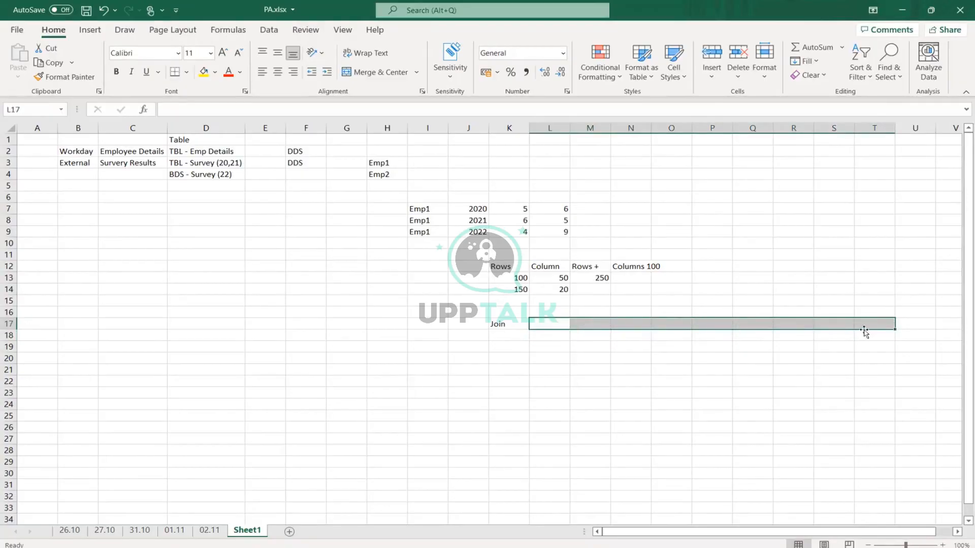
click(557, 322)
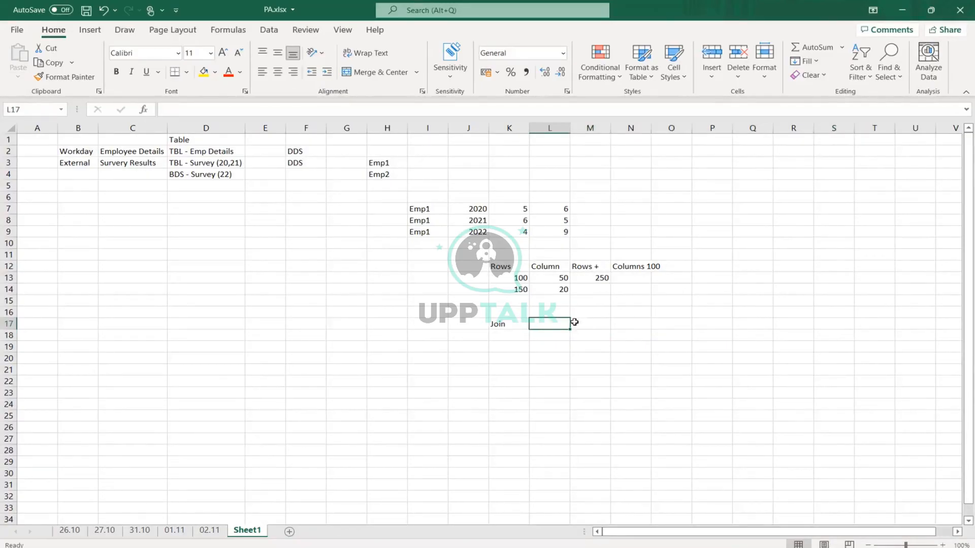
Switch to Workday and add a Join stage after the Manage Fields stage in the employee details dataset.
drag(563, 278, 562, 291)
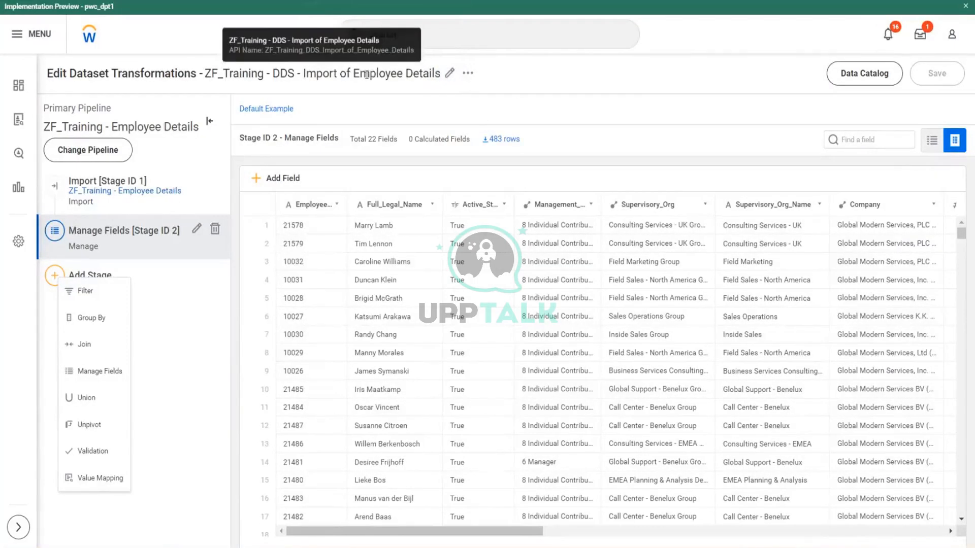
double_click(356, 75)
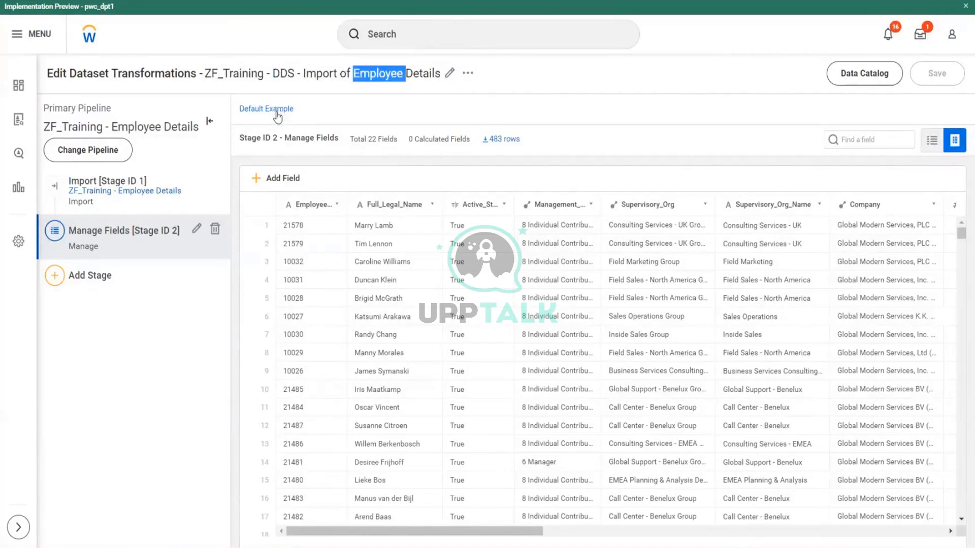
click(54, 278)
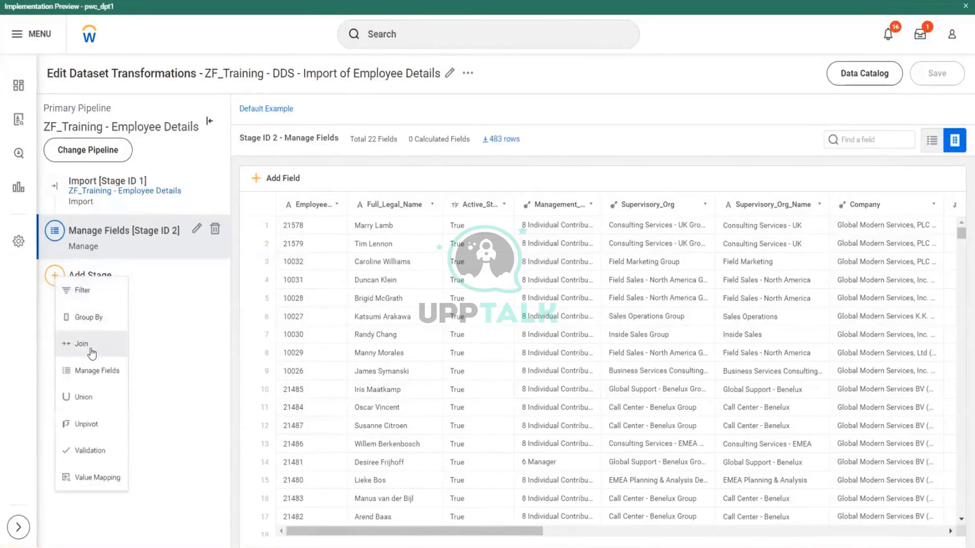
drag(345, 76, 388, 76)
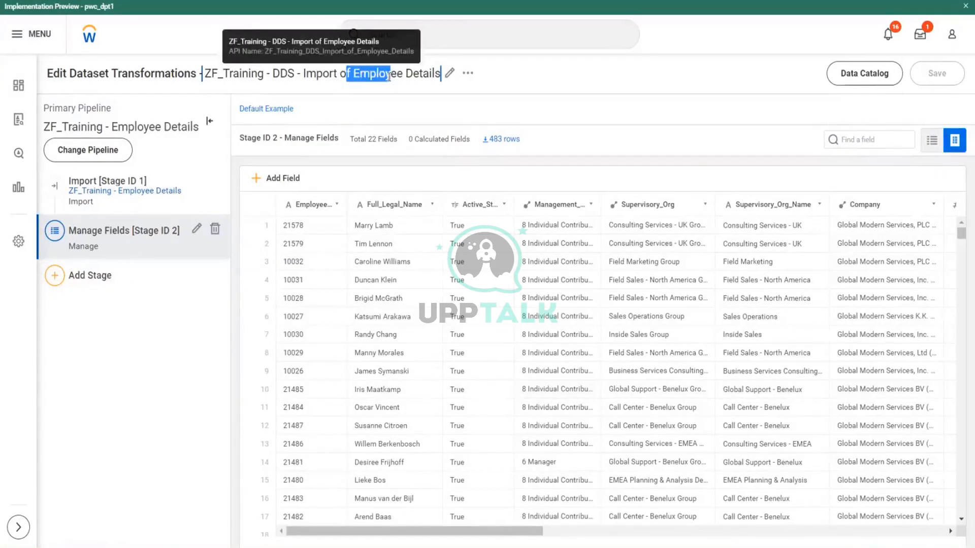
click(56, 278)
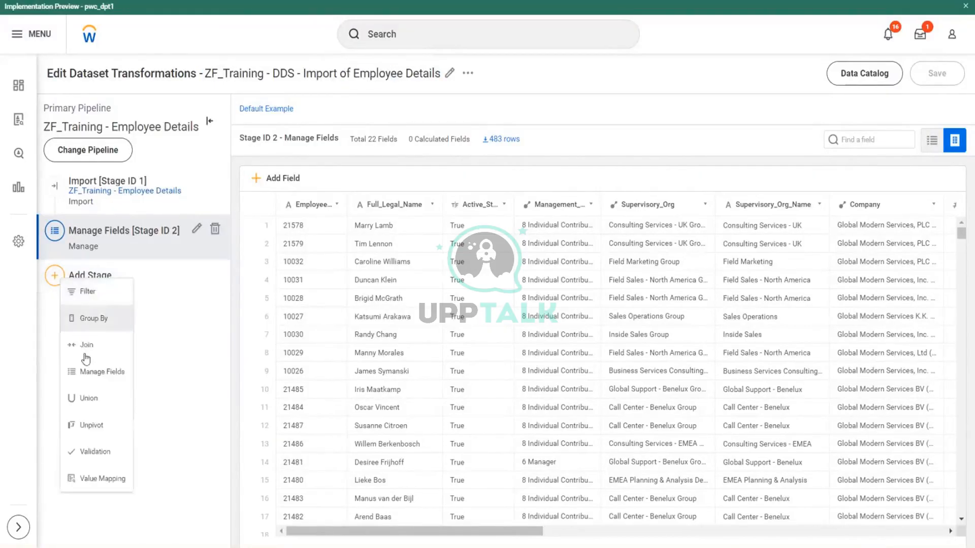
click(118, 355)
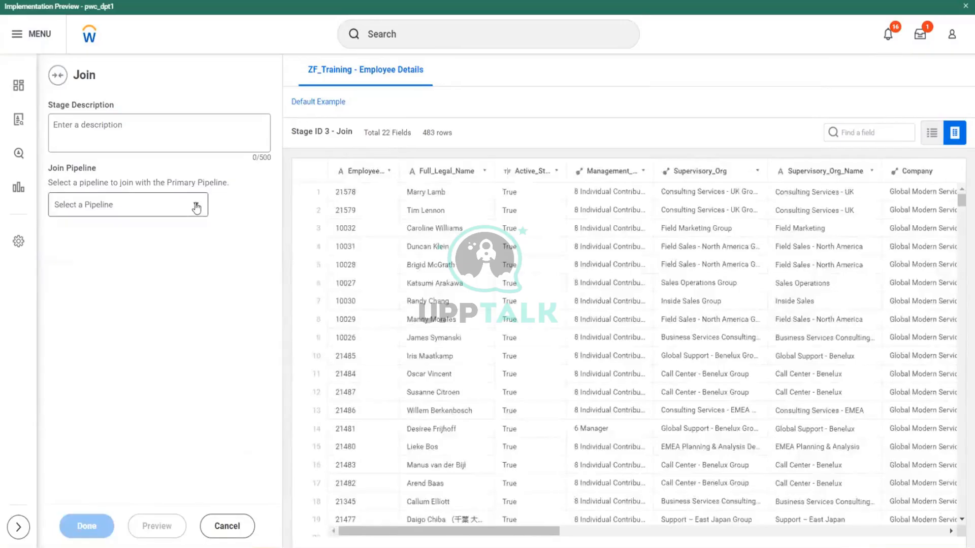
Add the dataset ZF_Training - DDS - Import of Employee Survey Details as the pipeline to join with the primary pipeline.
click(196, 207)
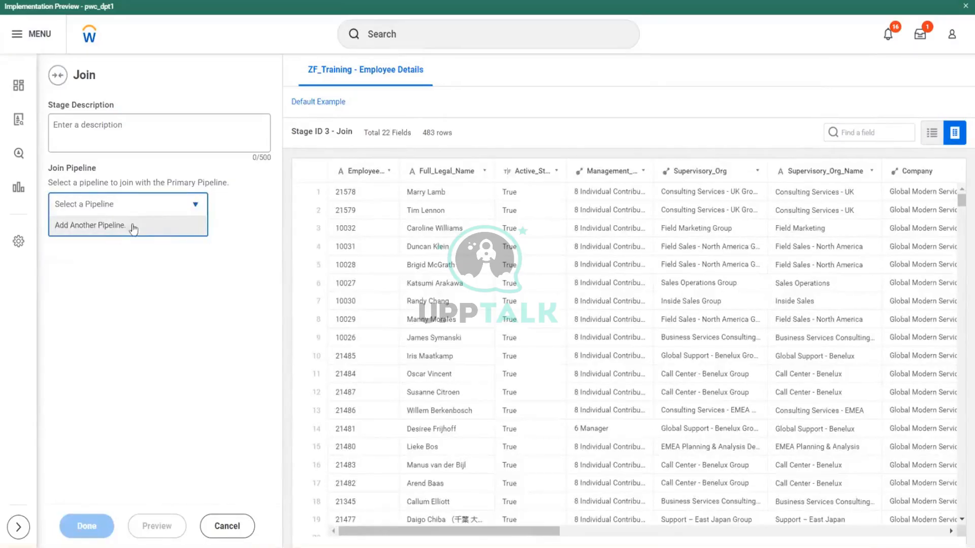
click(111, 231)
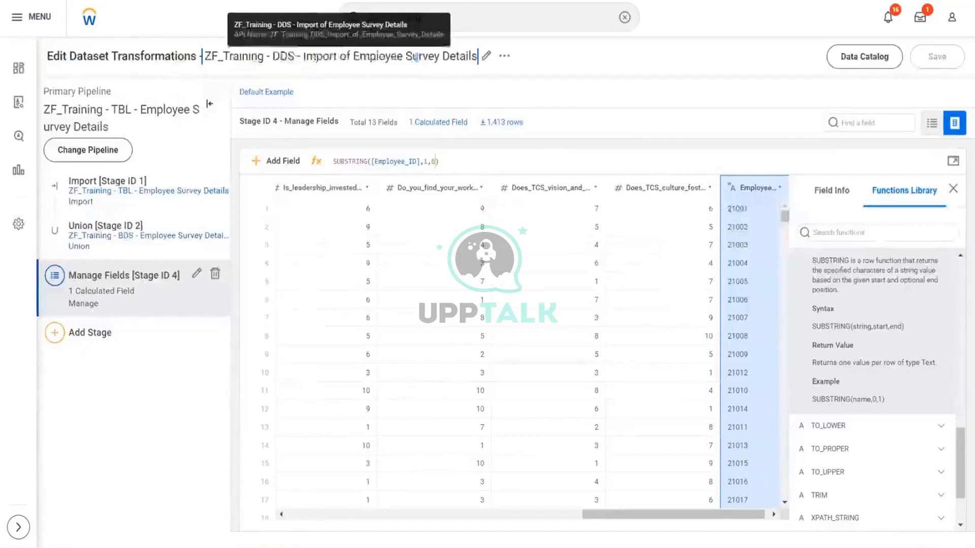
drag(250, 57, 420, 59)
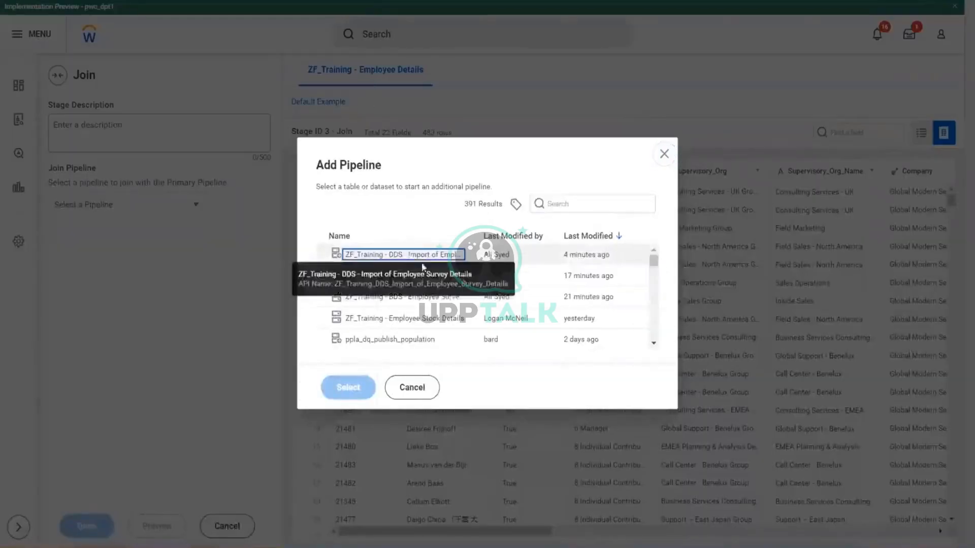
click(423, 262)
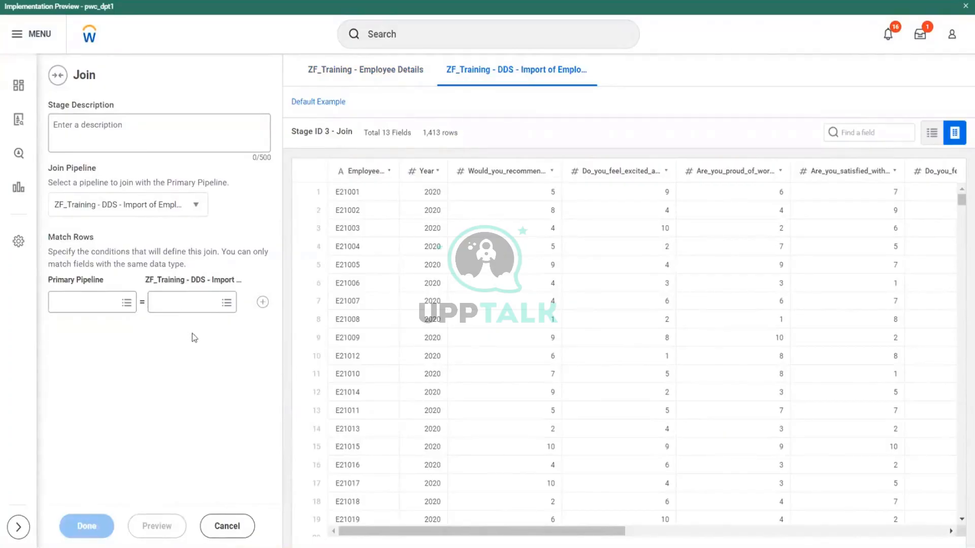
Match rows on Employee_ID from the primary pipeline and Employee_ID from the survey pipeline.
click(127, 303)
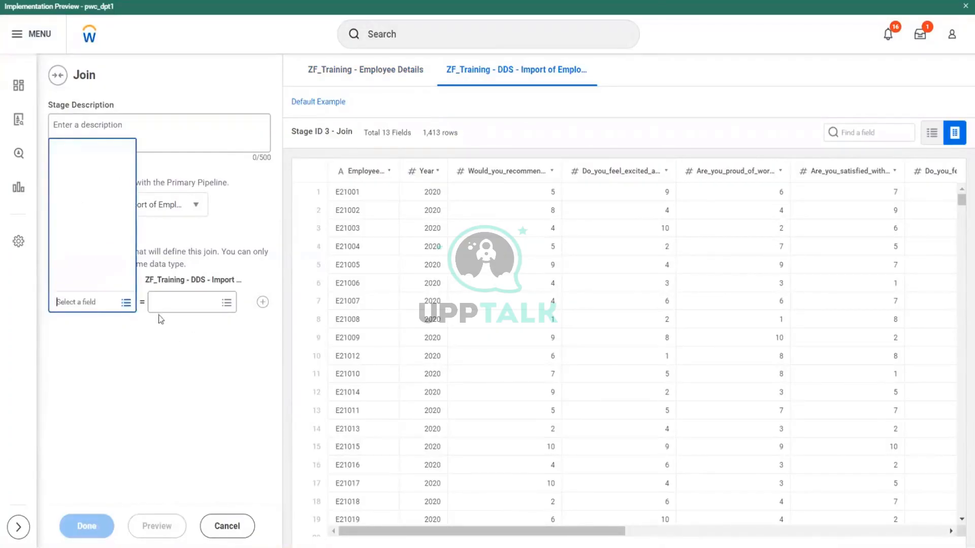
click(87, 160)
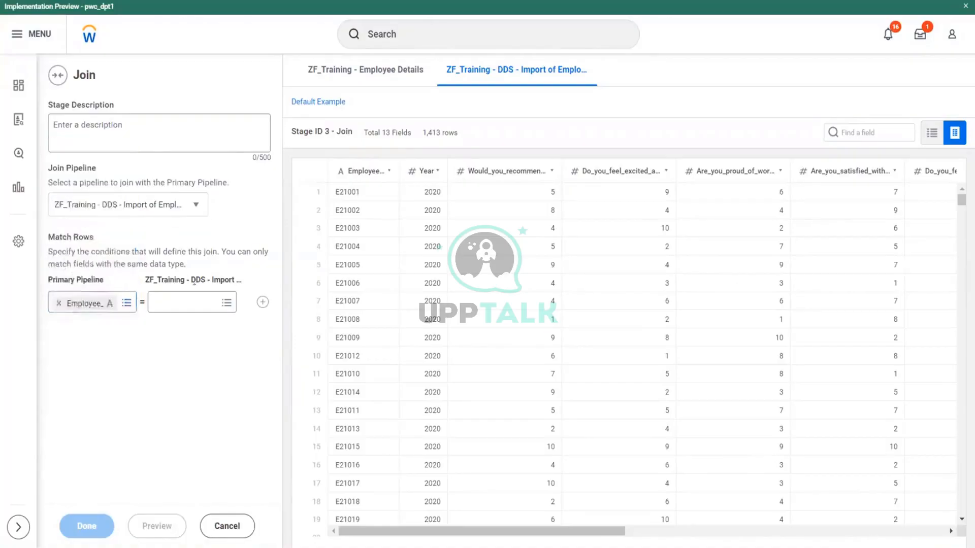
click(226, 303)
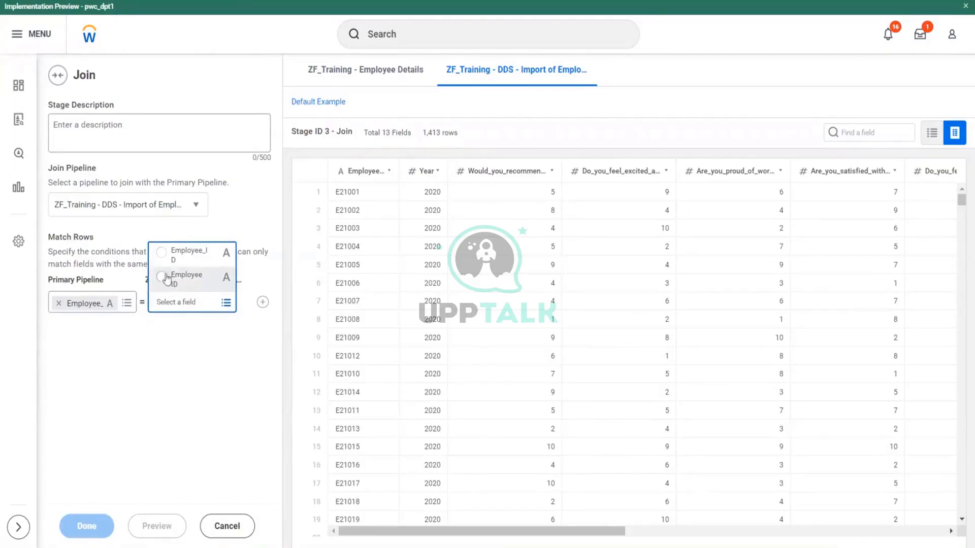
click(173, 255)
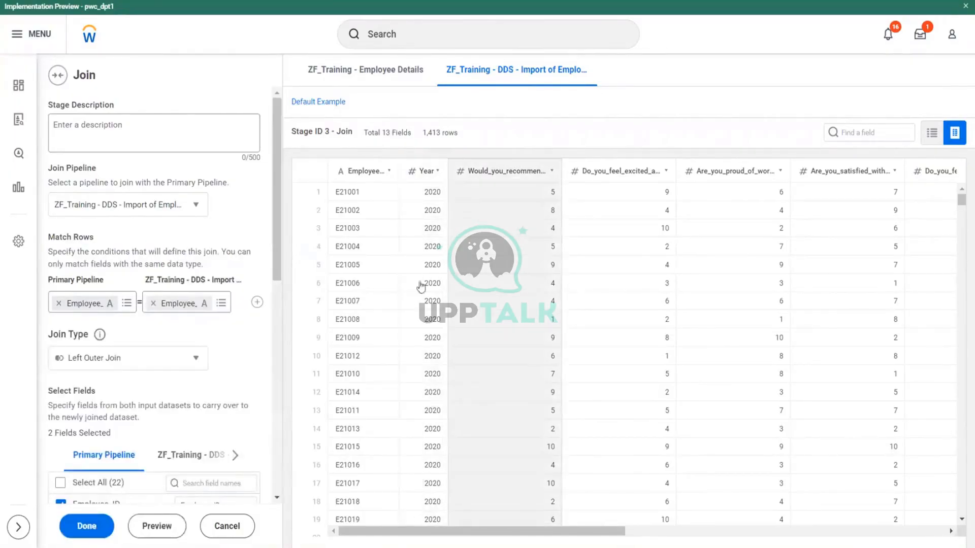
Change the survey pipeline's match field to the calculated Employee ID field.
scroll(216, 333, down, 1)
scroll(216, 333, down, 10)
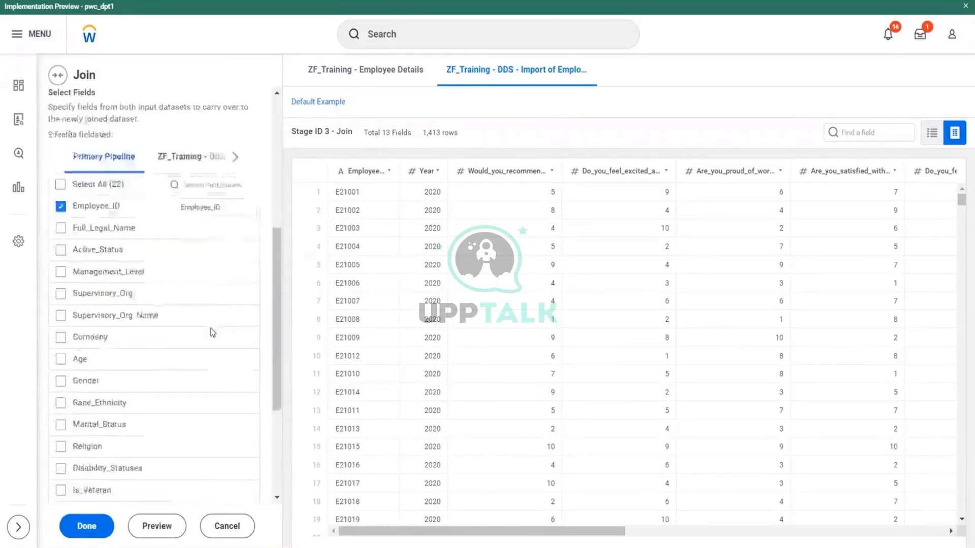
scroll(231, 309, up, 8)
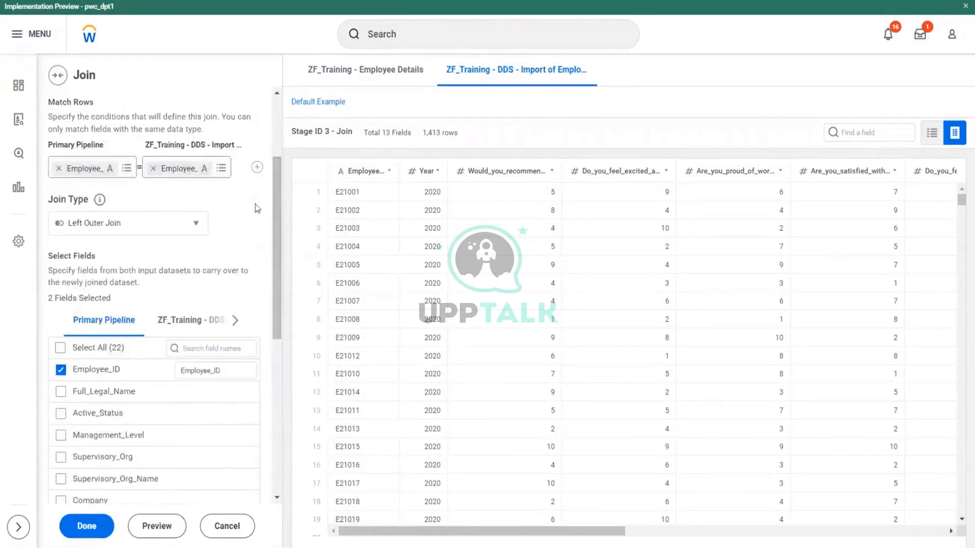
click(221, 172)
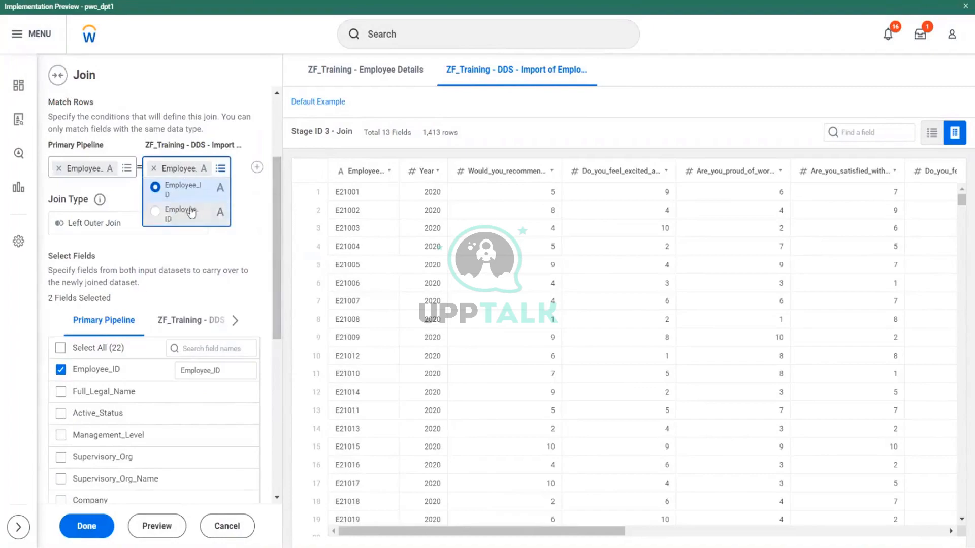
click(184, 212)
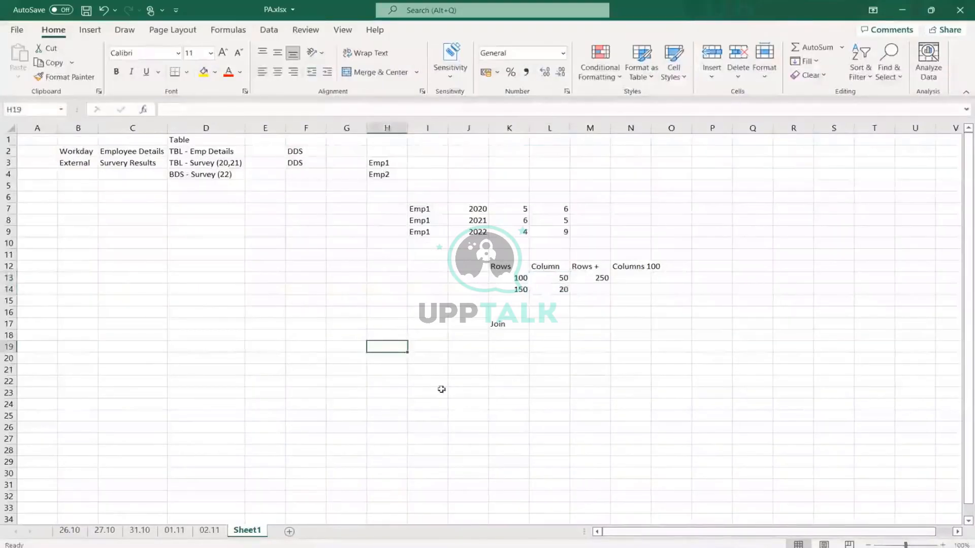
Switch to the Excel sheet, enter the label "Left Outer join" in I21 and widen column I to fit it.
click(446, 375)
text(Le)
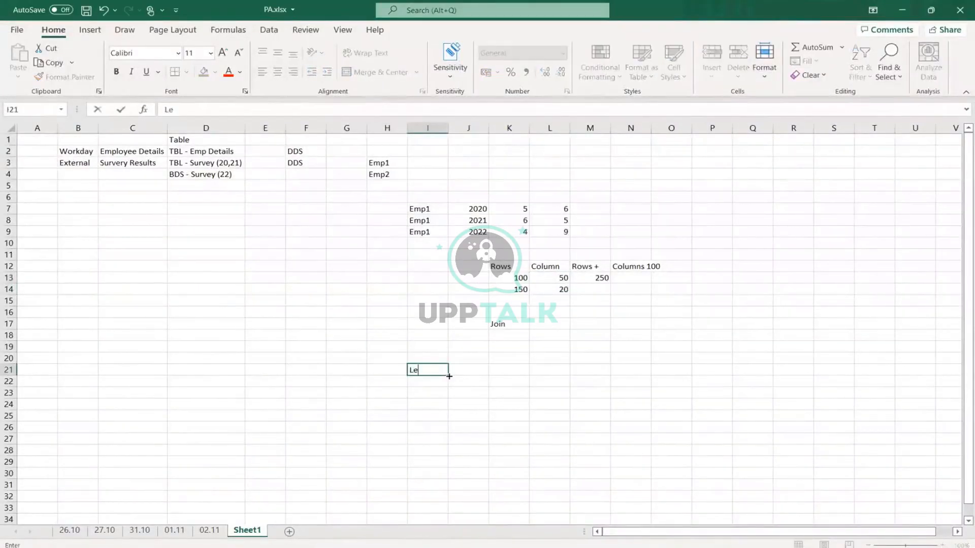
text(ft Outer join)
key(Return)
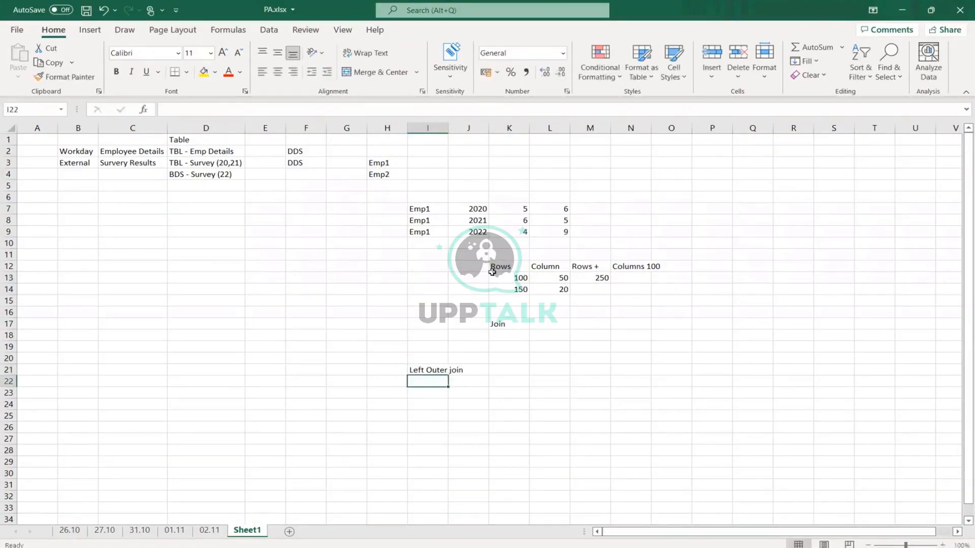
drag(448, 128, 466, 128)
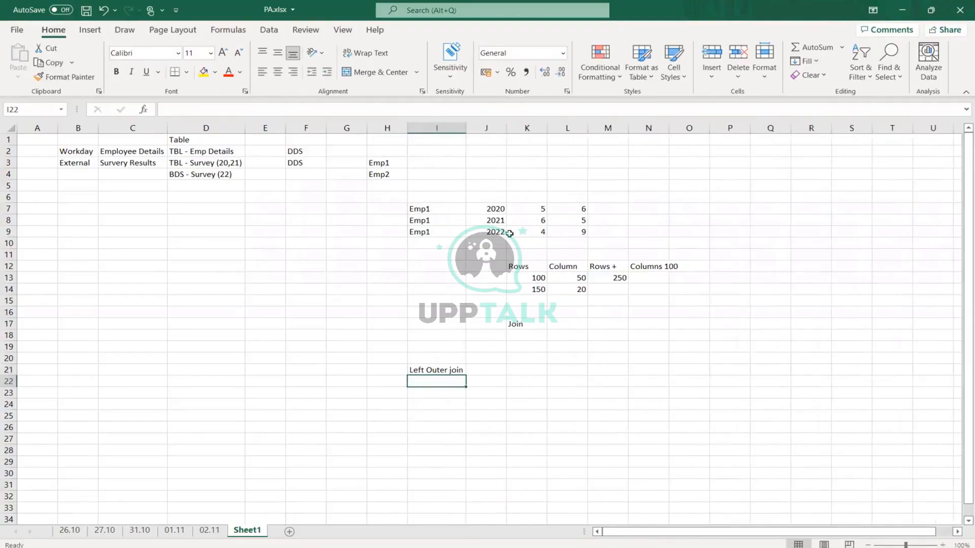
Start an example table headed "Table 1" in K20, with the column headings "Emp id" in K21 and "Name" in L21.
click(528, 372)
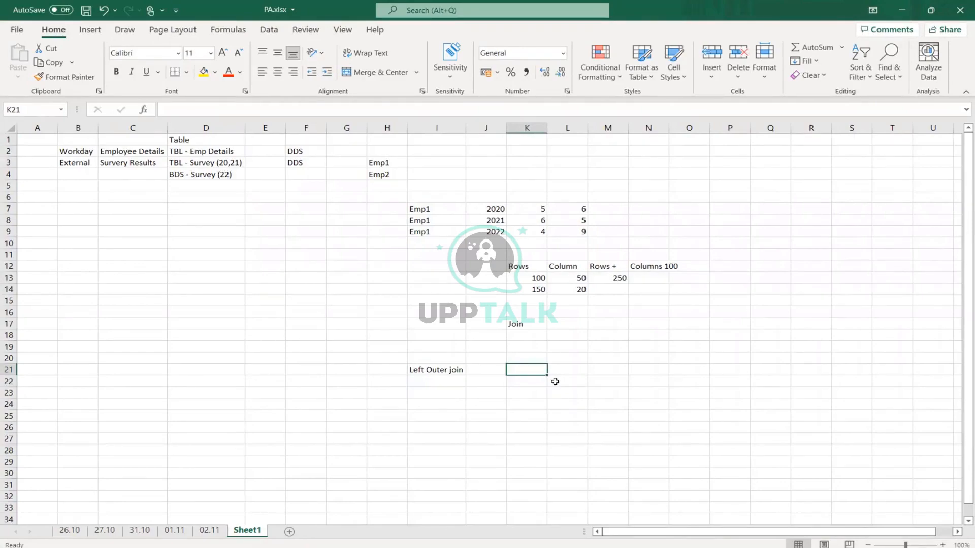
key(alt+Tab)
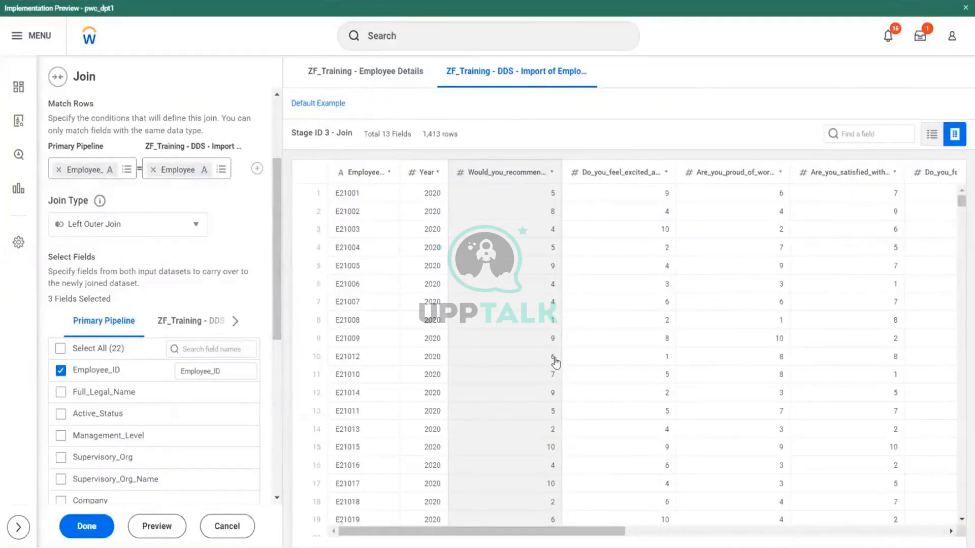
key(alt+Tab)
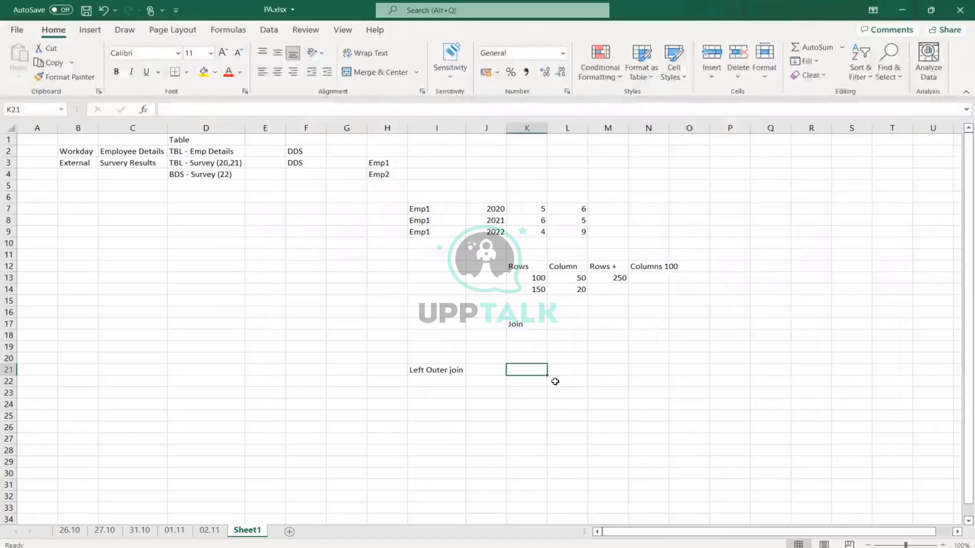
key(Up)
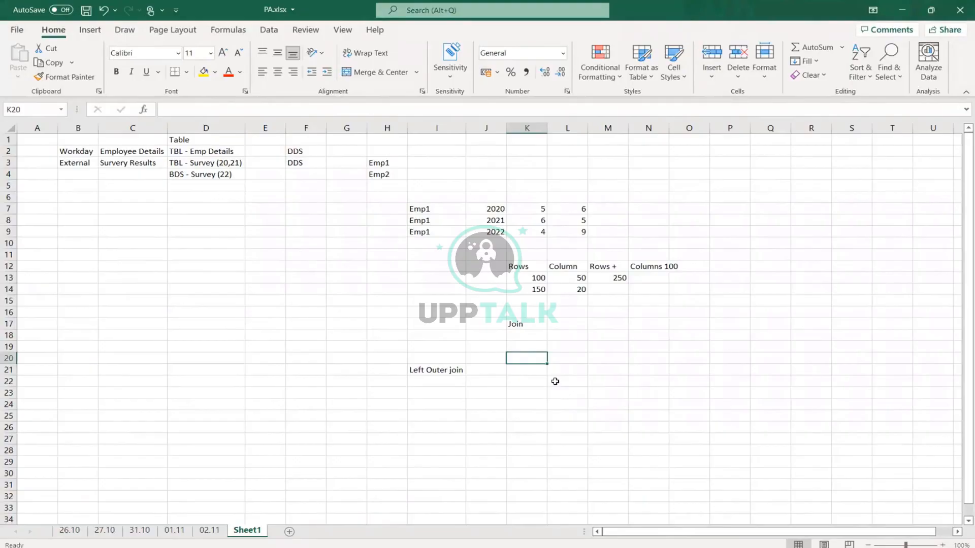
text(Table)
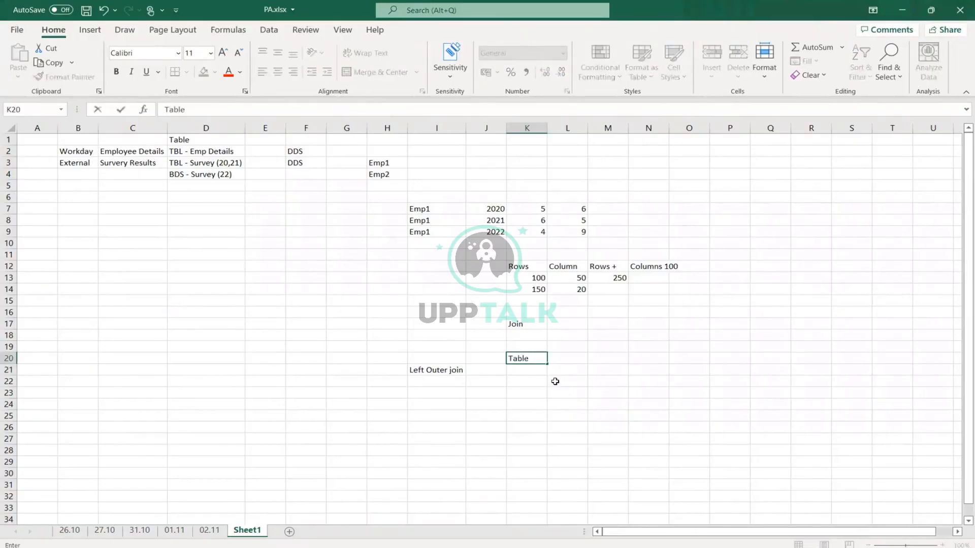
text( 1)
key(Return)
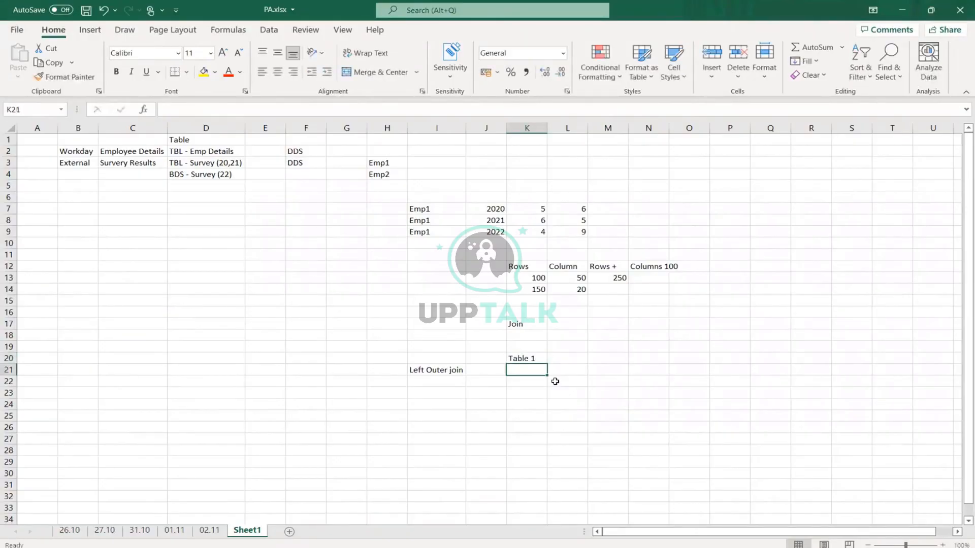
text(Emp)
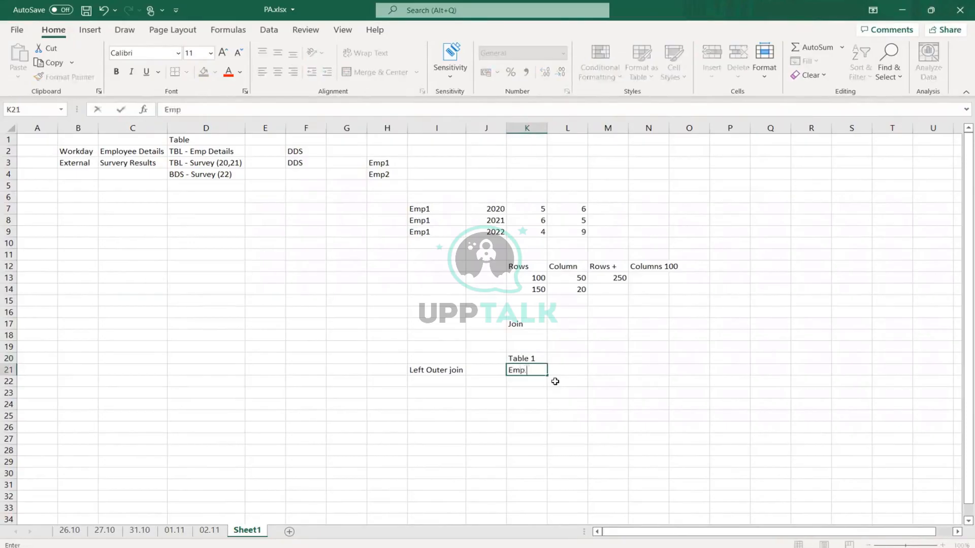
text( id)
key(Tab)
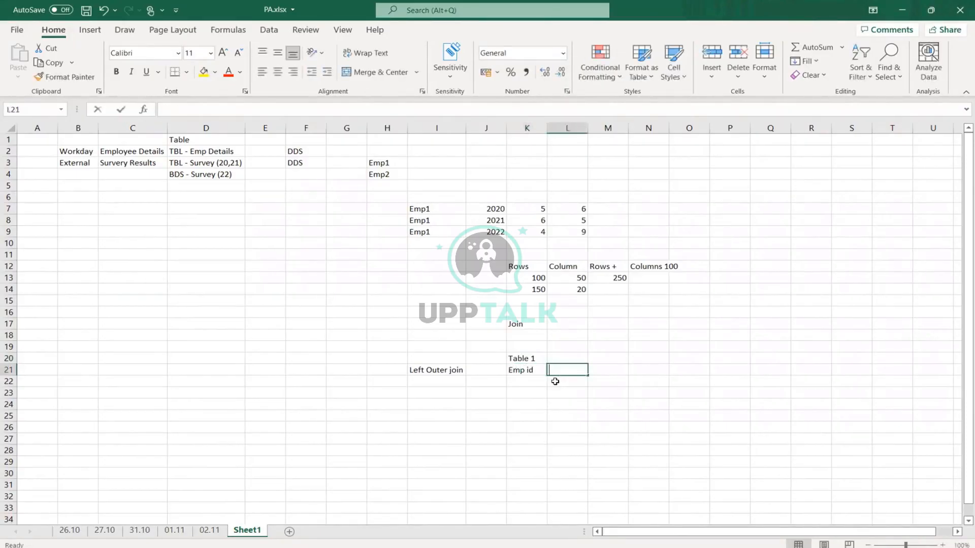
text(Name)
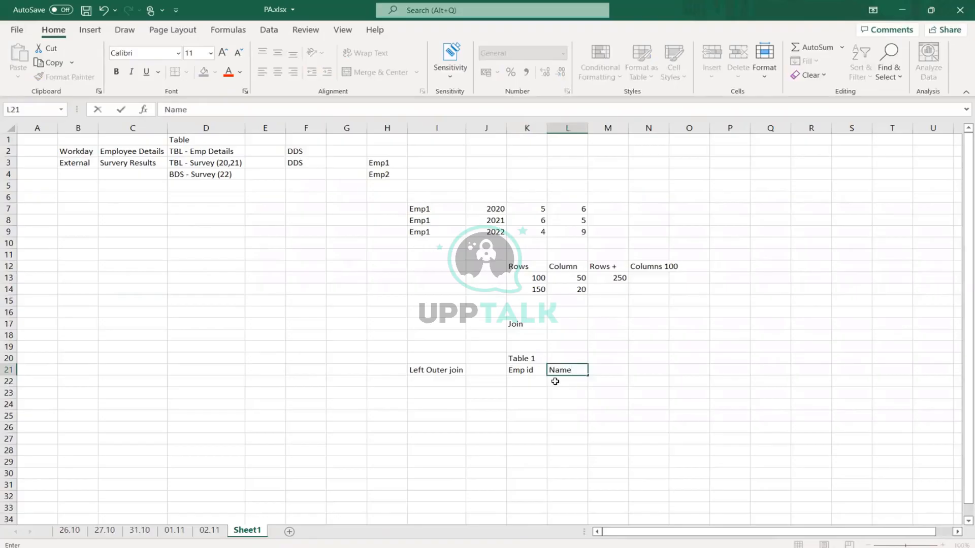
Start a second example table headed "Table 2" in O20, with the column headings "Emp ID" in O21 and "Equipment" in P21.
key(Up)
key(Right)
key(Right)
key(Right)
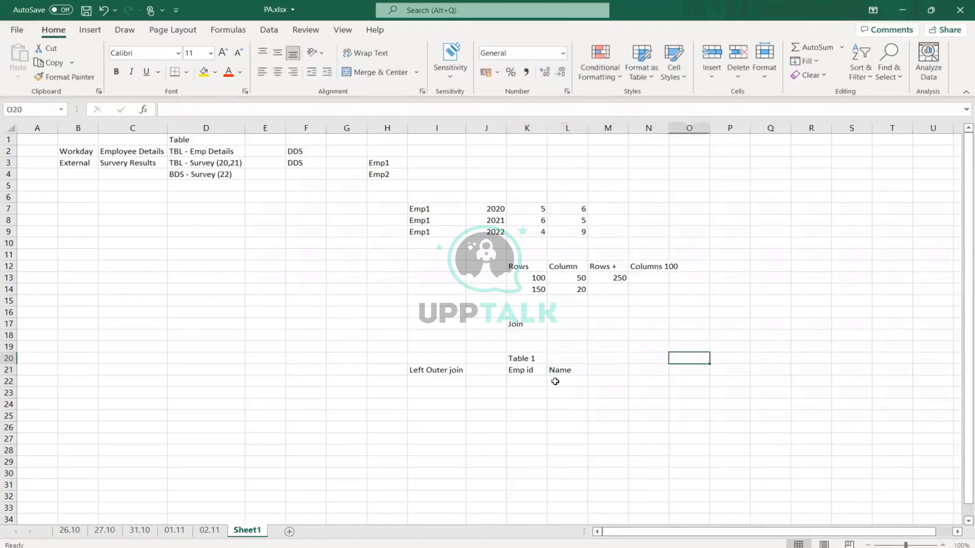
text(Table 2)
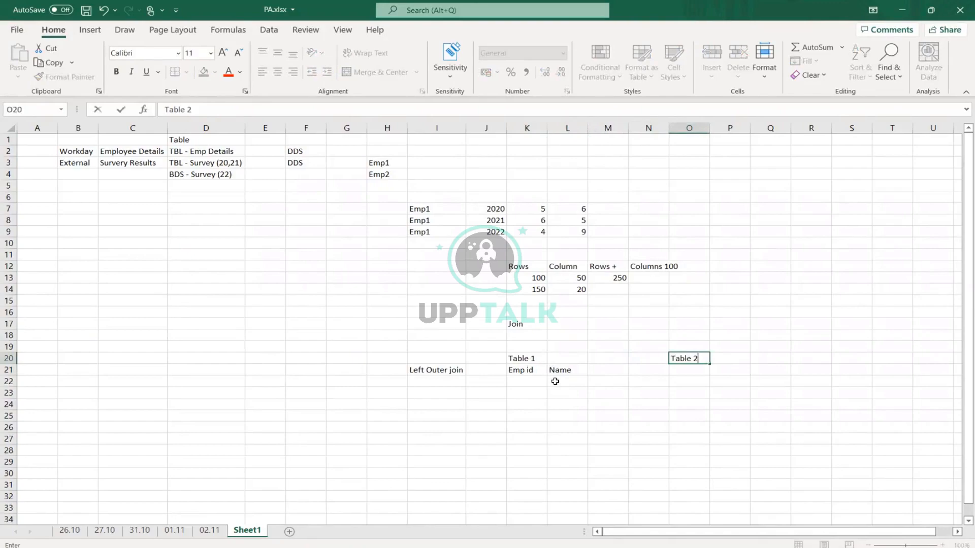
key(Return)
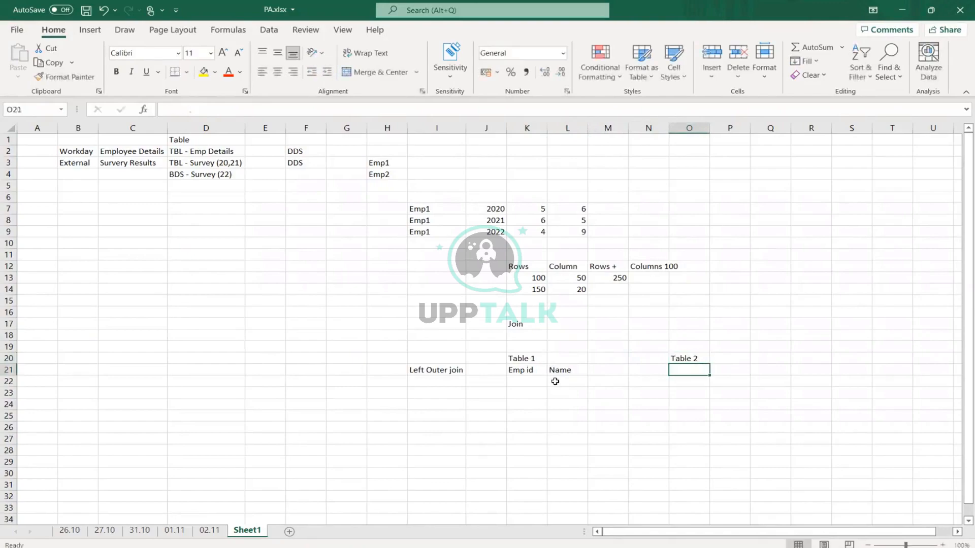
text(Emp)
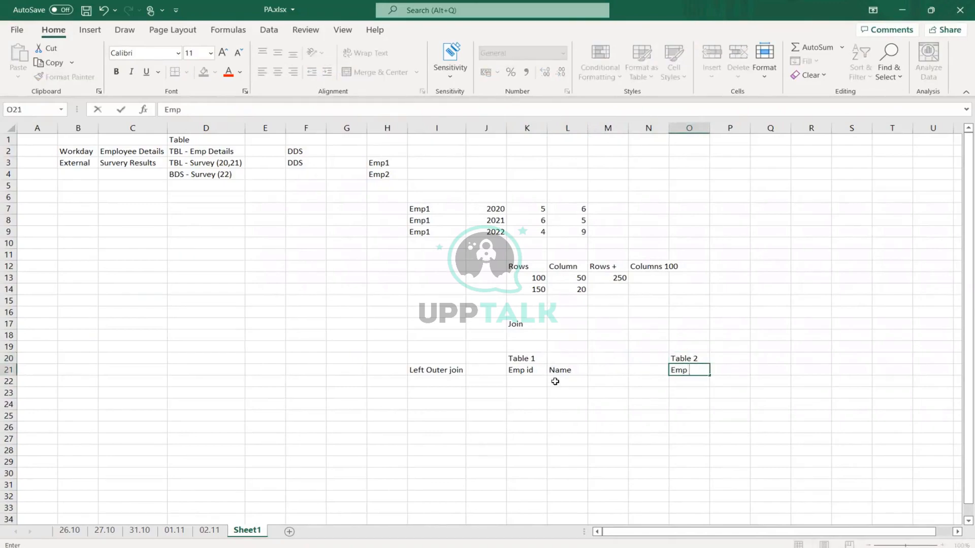
text( ID)
key(Tab)
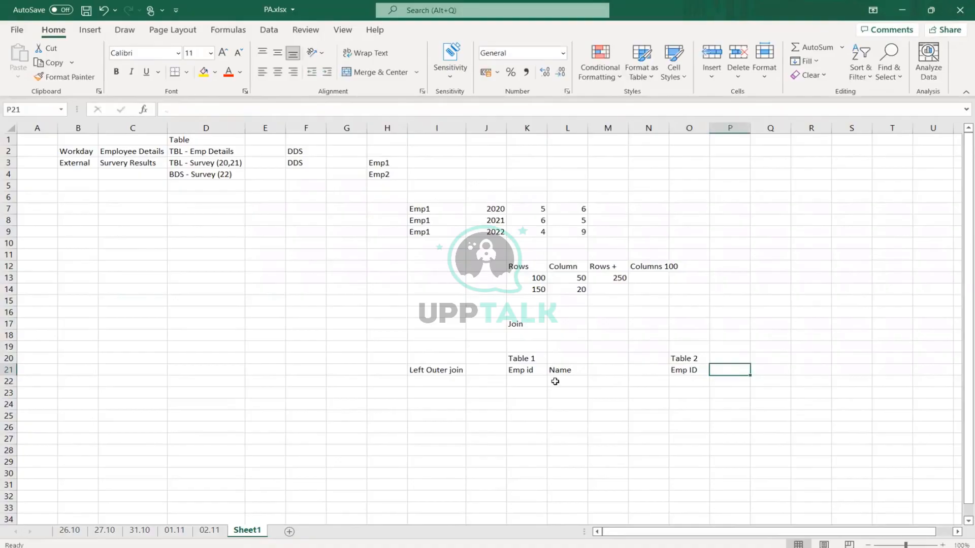
text(Equipment)
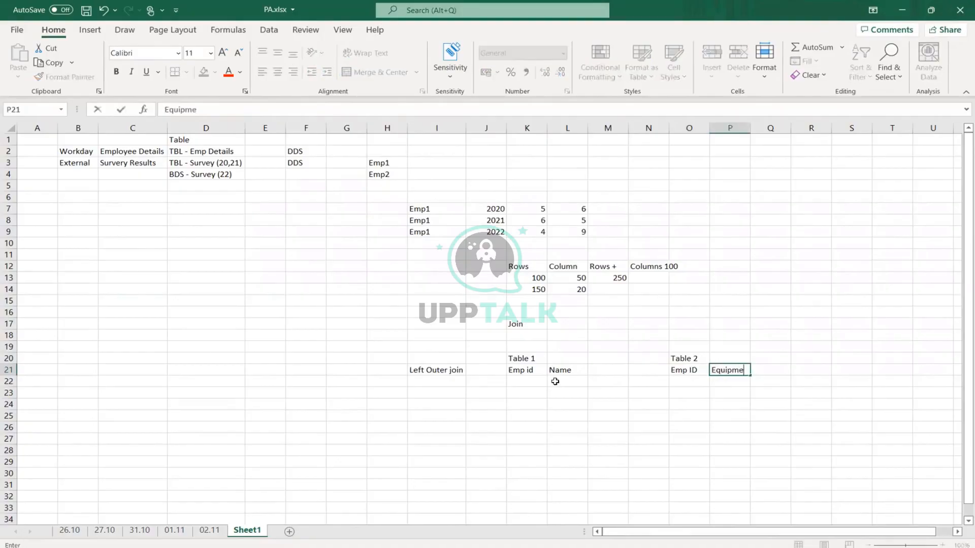
key(Return)
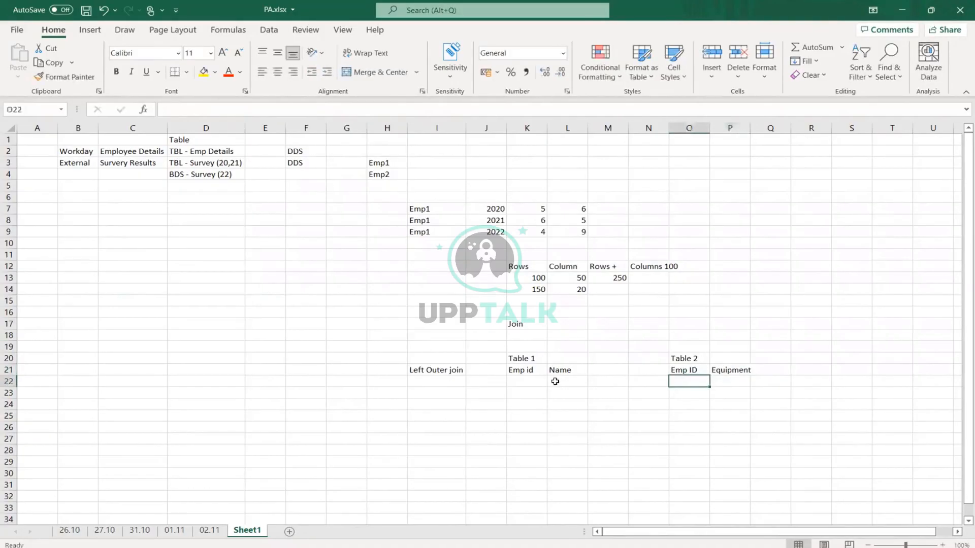
Fill Table 1 with two employees in K22:L23, using the IDs A1 and A2 and a first name for each.
click(525, 381)
text(A1)
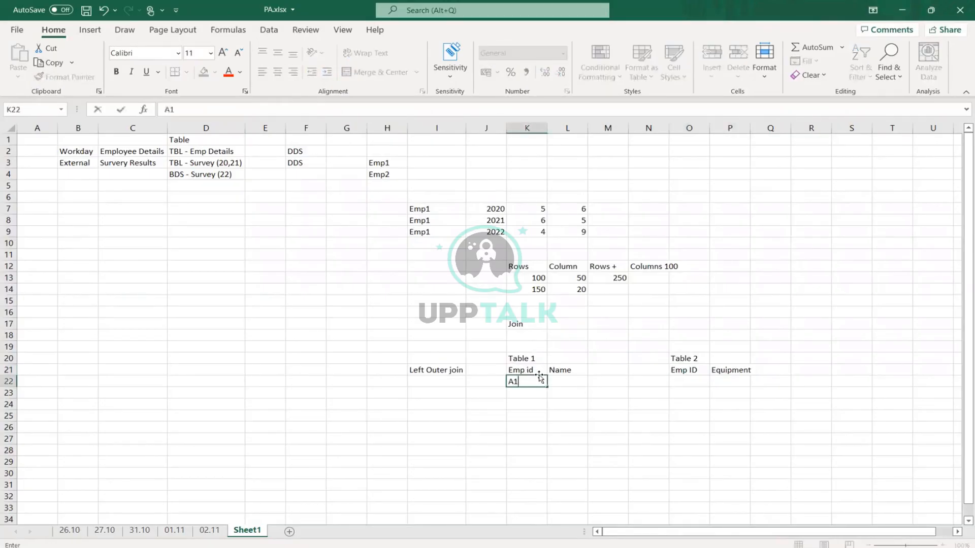
key(Tab)
text(Logan)
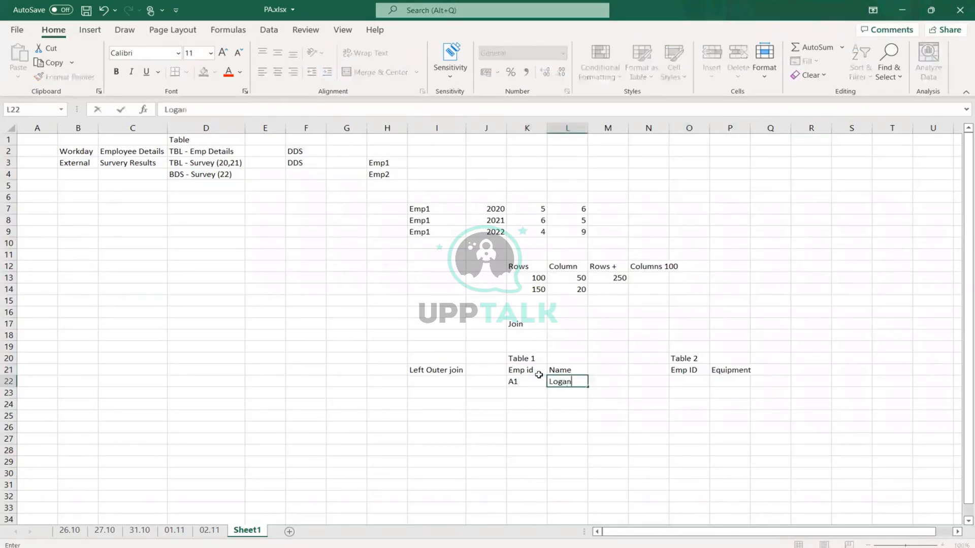
key(Return)
text(A1)
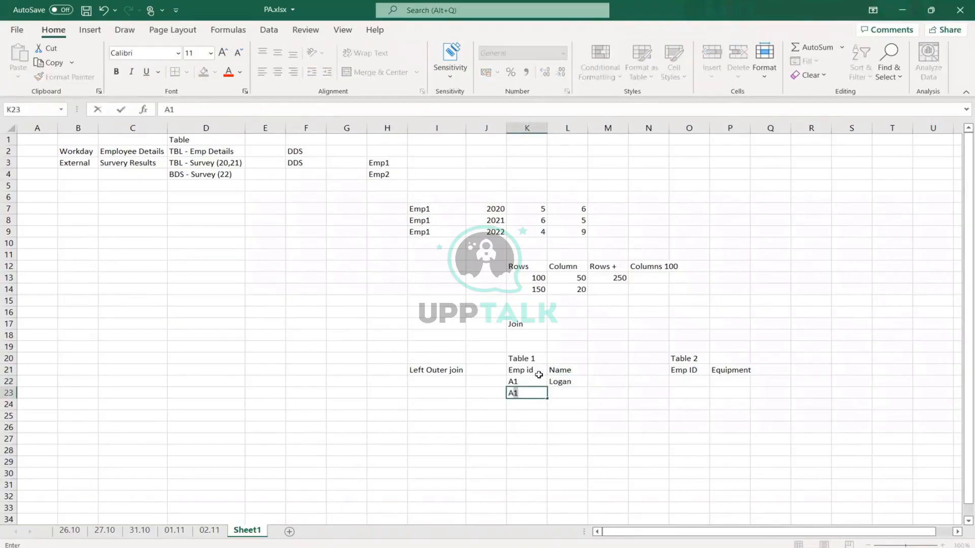
key(Tab)
text(Steve)
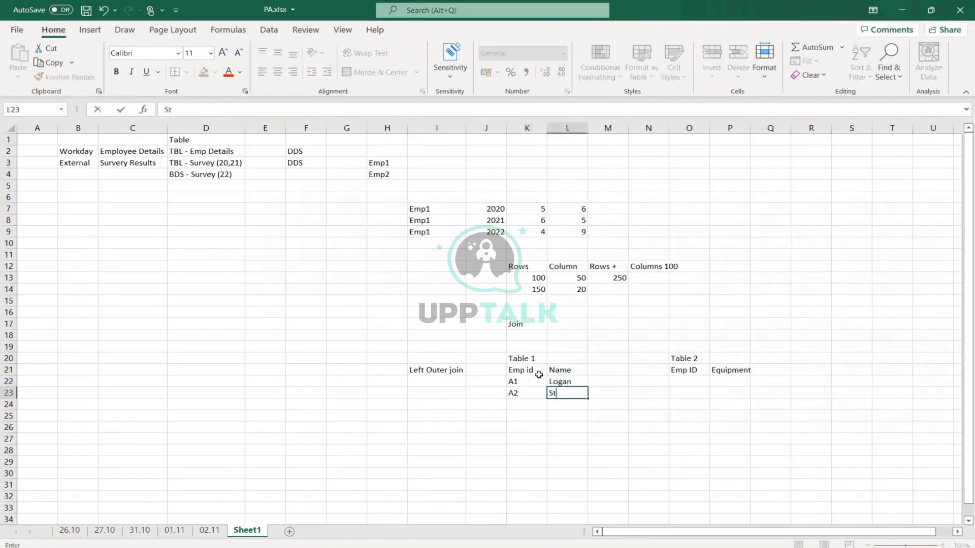
key(Return)
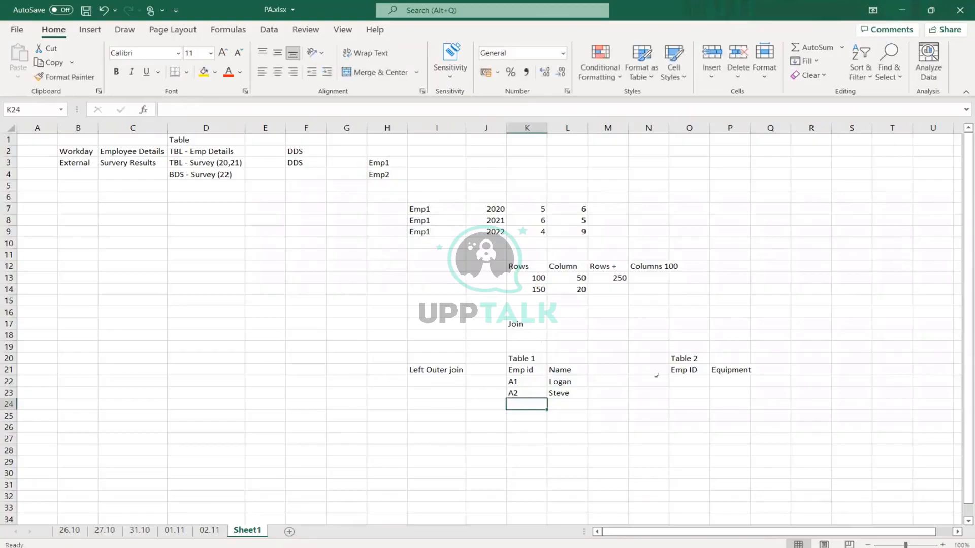
Enter two Table 2 rows for employee A1 in O22:P23, with the equipment Laptop and Mouse.
click(687, 382)
text(A1)
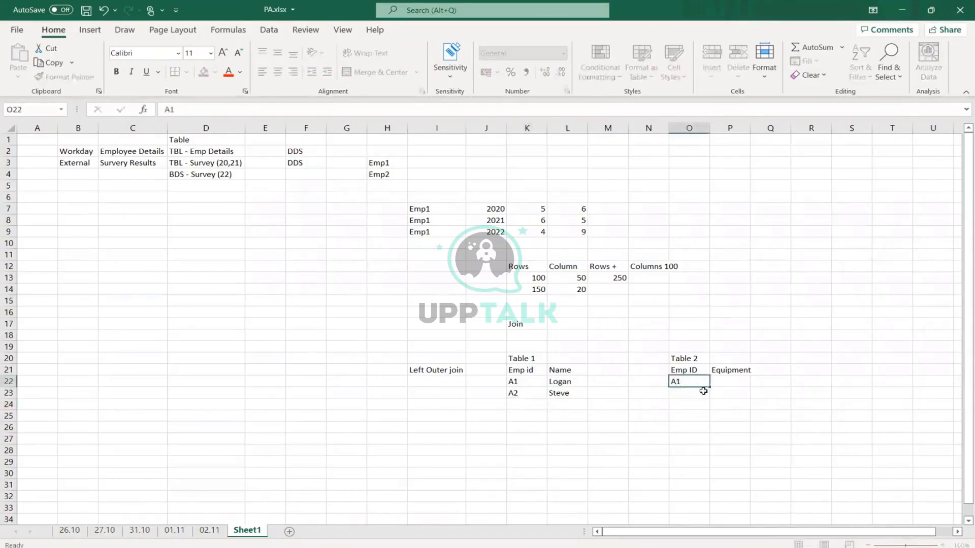
key(Tab)
text(Lapt)
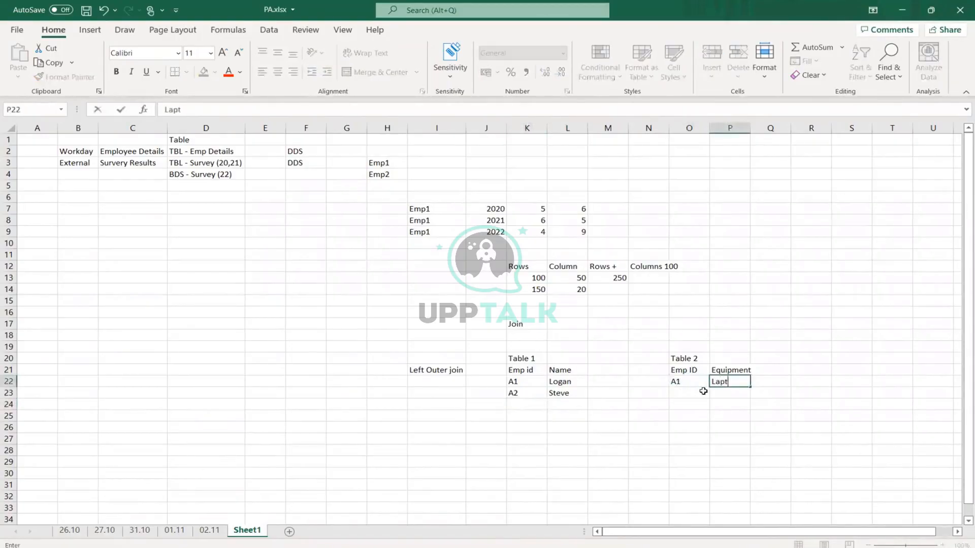
key(Return)
text(A1)
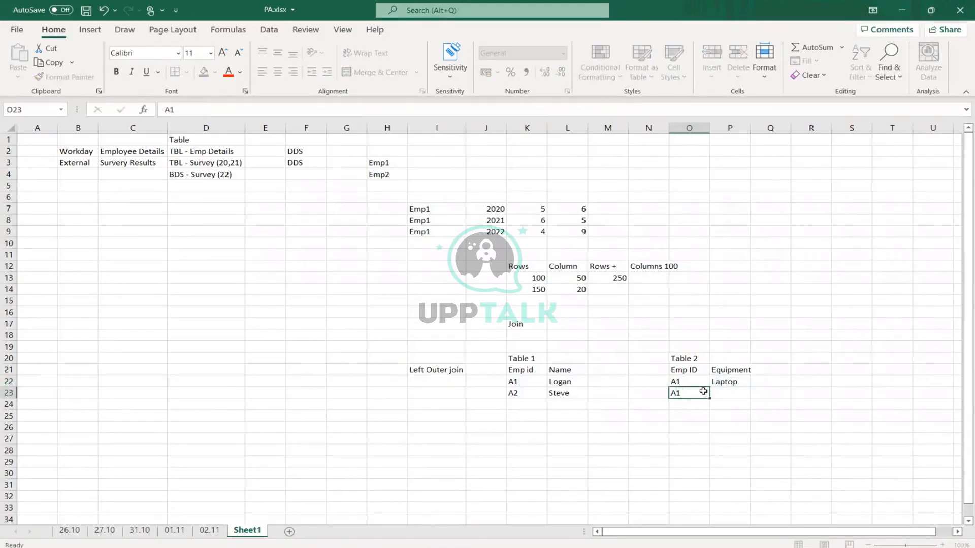
key(Tab)
text(Mo)
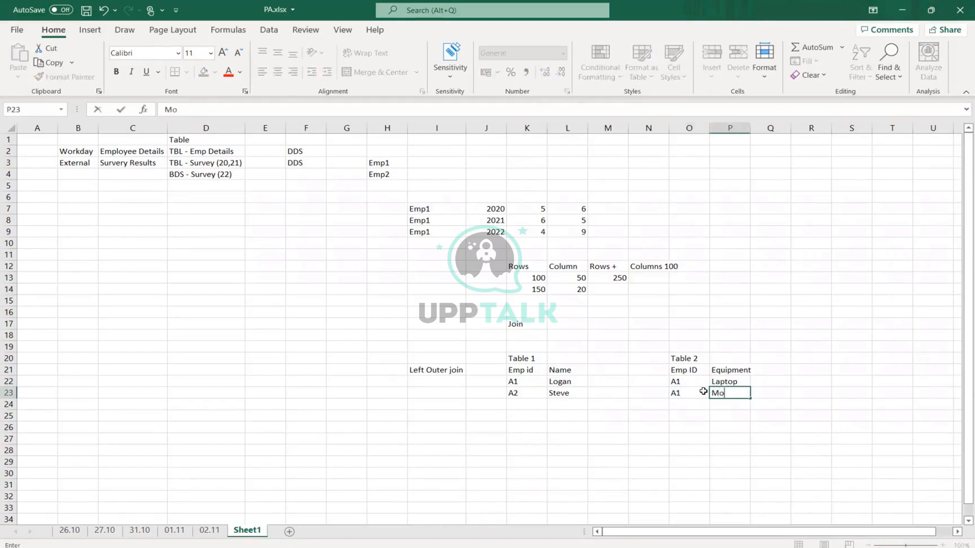
text(use)
key(Return)
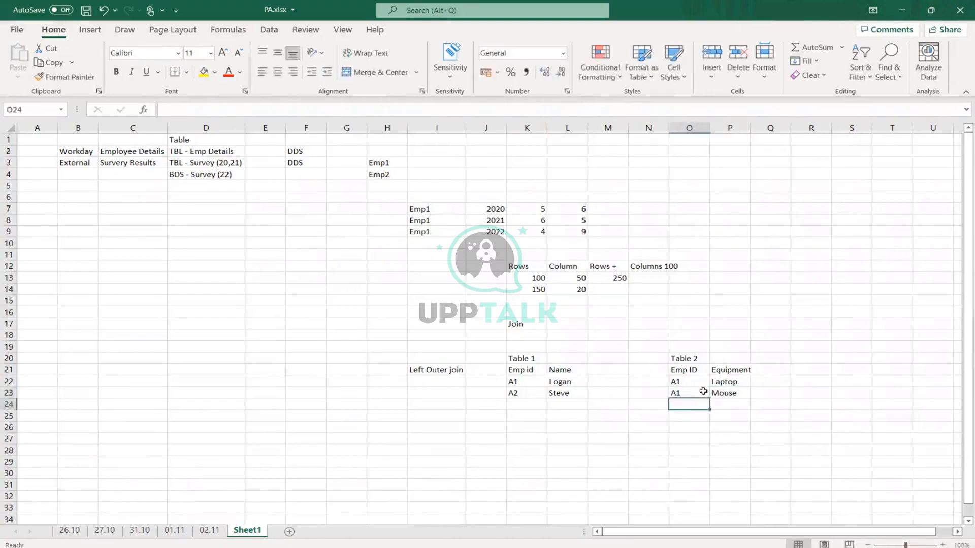
Add a third Table 2 row in O24:P24 with the ID A3 and the equipment Desktop.
text(A1)
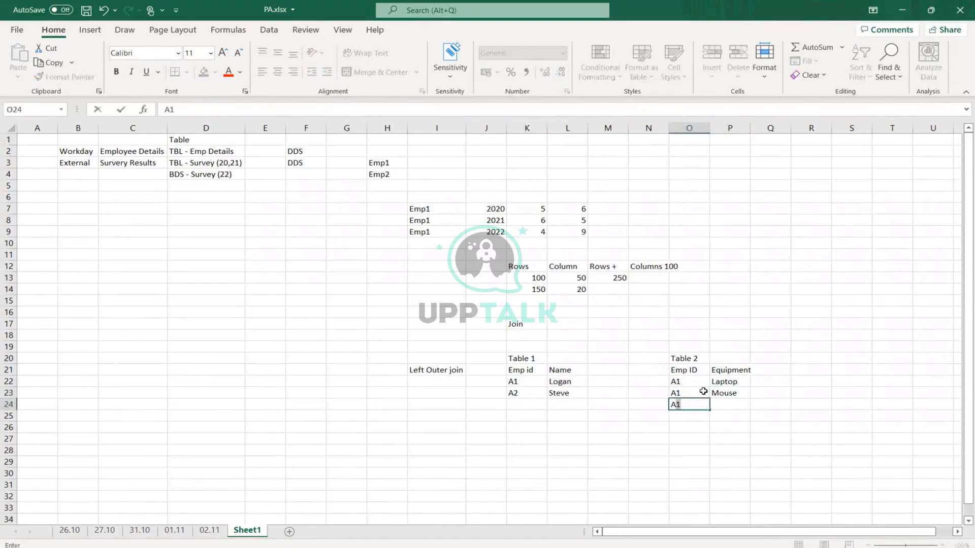
key(Tab)
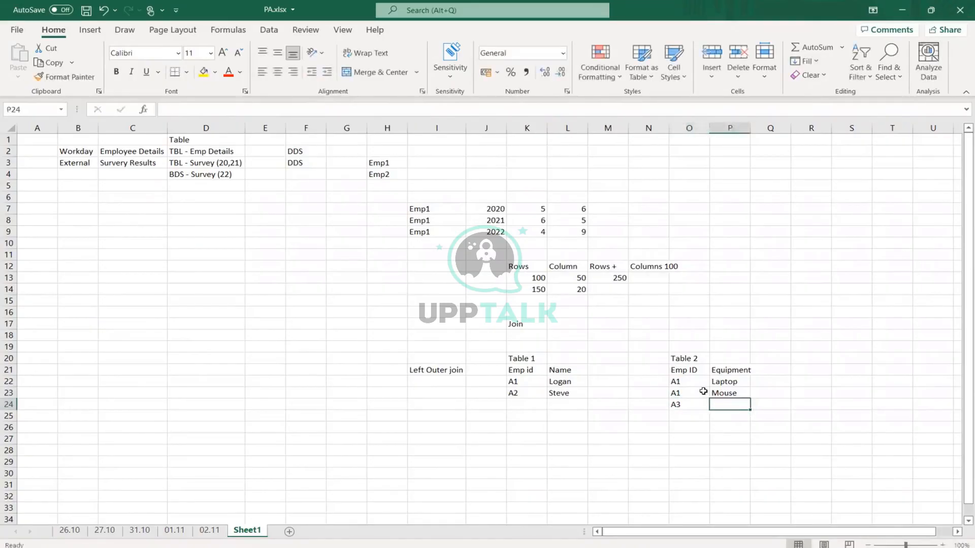
text(Des)
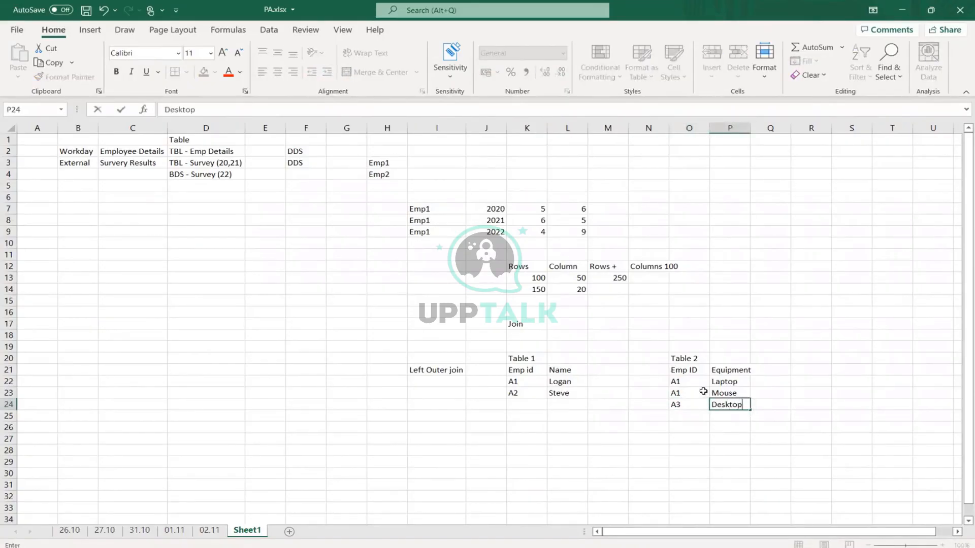
text(ktop)
key(Return)
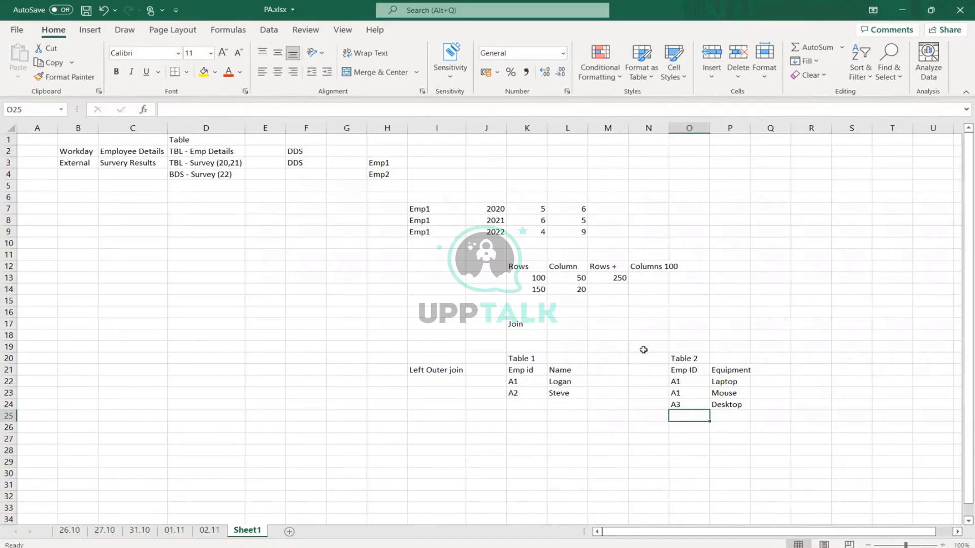
Enter the label "Join" in J27, below the two example tables.
mouse_move(518, 380)
mouse_down()
mouse_move(525, 409)
mouse_move(519, 387)
mouse_move(522, 396)
mouse_up()
click(519, 381)
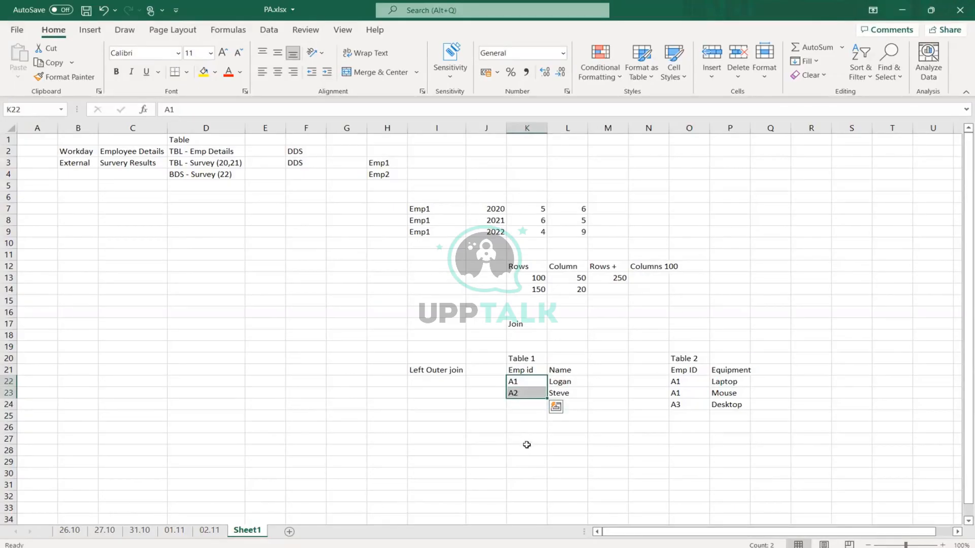
click(526, 443)
key(Left)
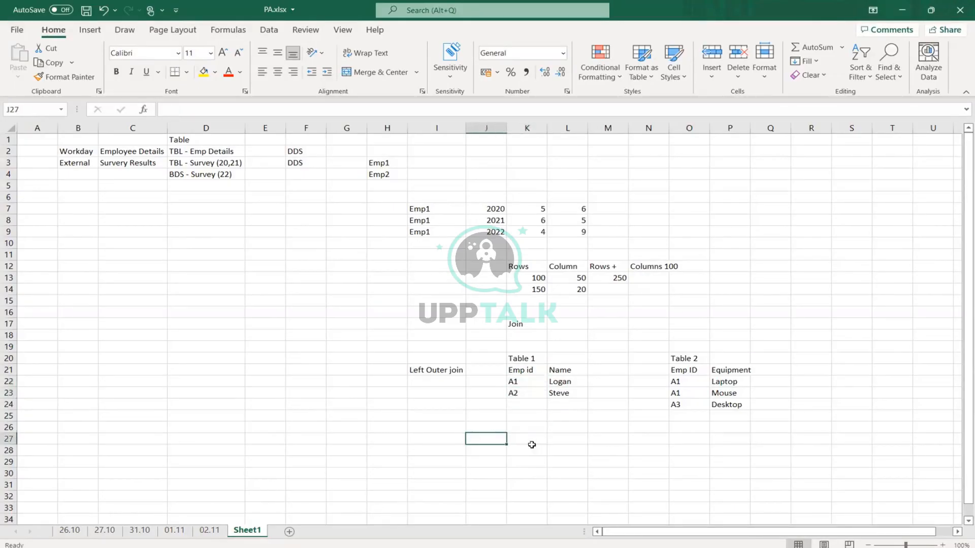
text(Join)
key(Return)
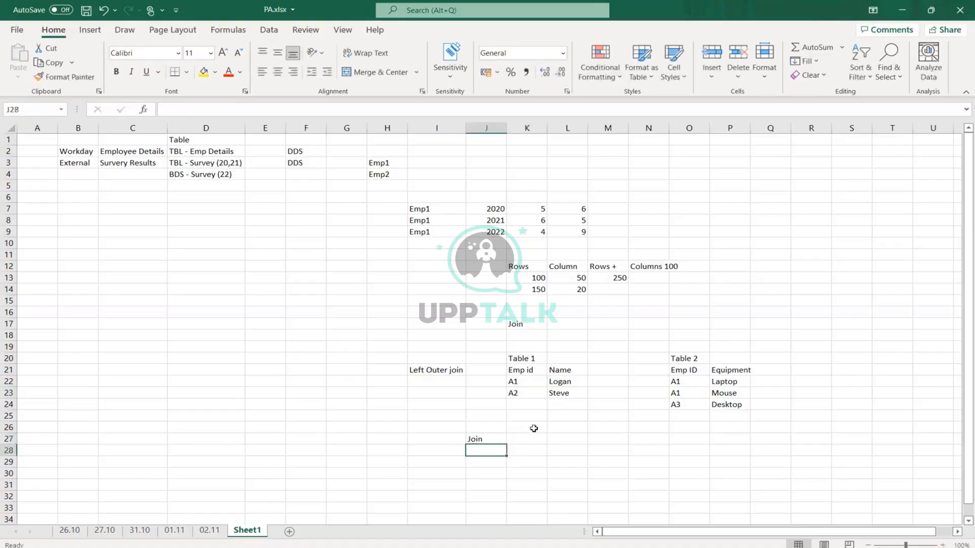
Copy Table 1's column headings and its two employee rows into K27:L29 beside the Join label.
drag(523, 370, 558, 372)
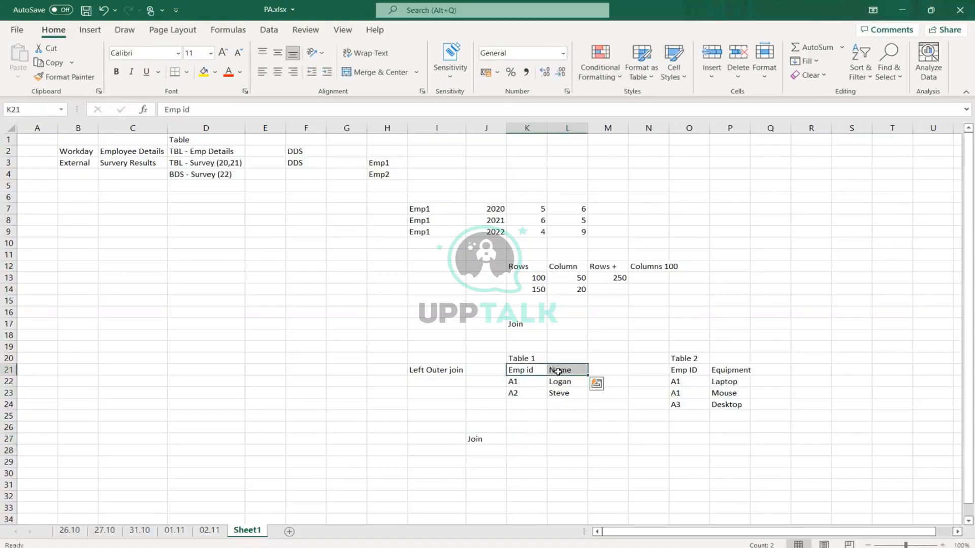
key(ctrl+c)
click(525, 439)
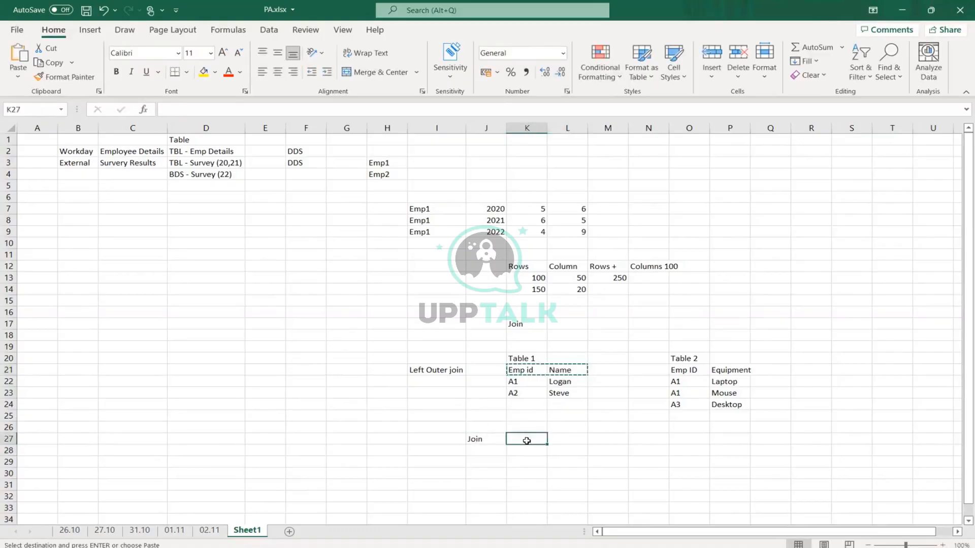
key(ctrl+v)
drag(518, 385, 556, 393)
key(ctrl+c)
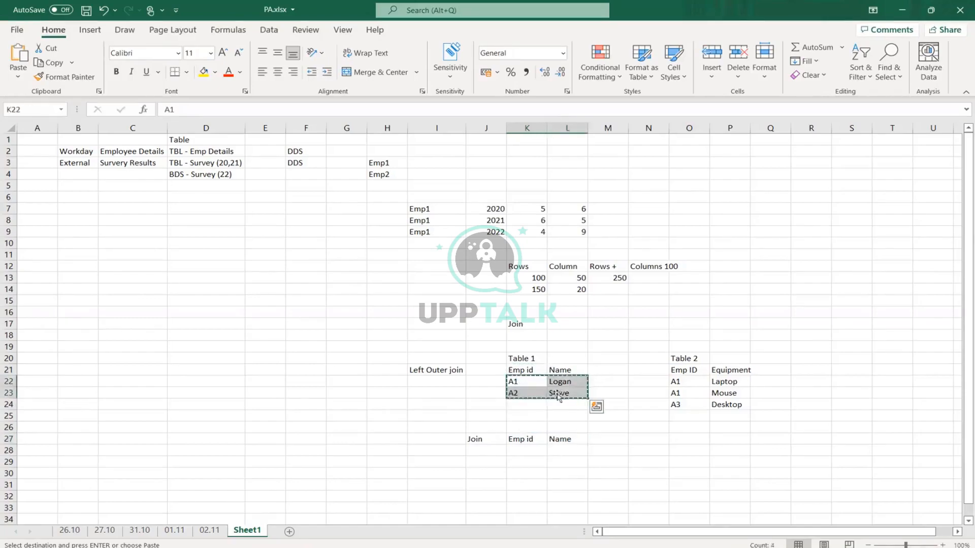
click(528, 452)
key(ctrl+v)
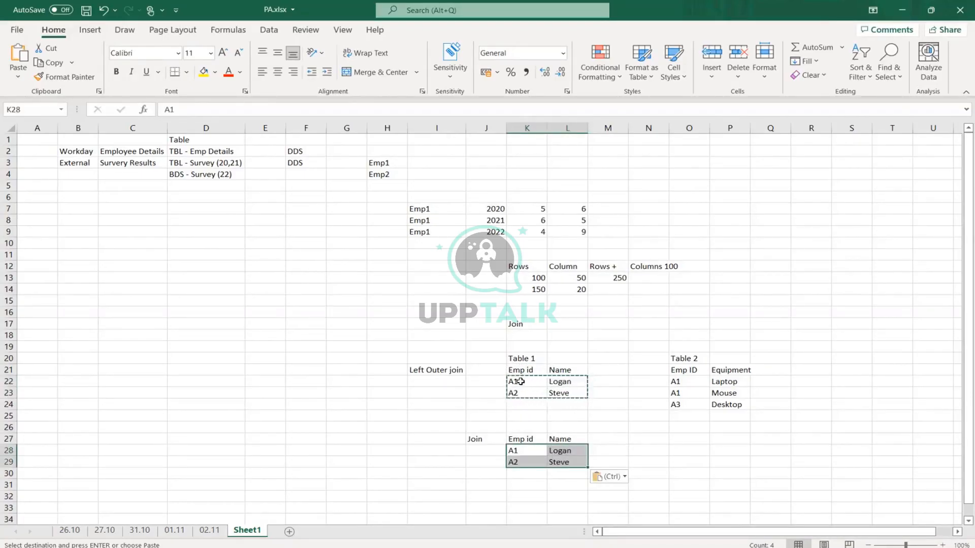
Copy the Equipment heading from Table 2 to M27 and the Laptop entry to M28 in the A1 row.
drag(678, 382, 730, 400)
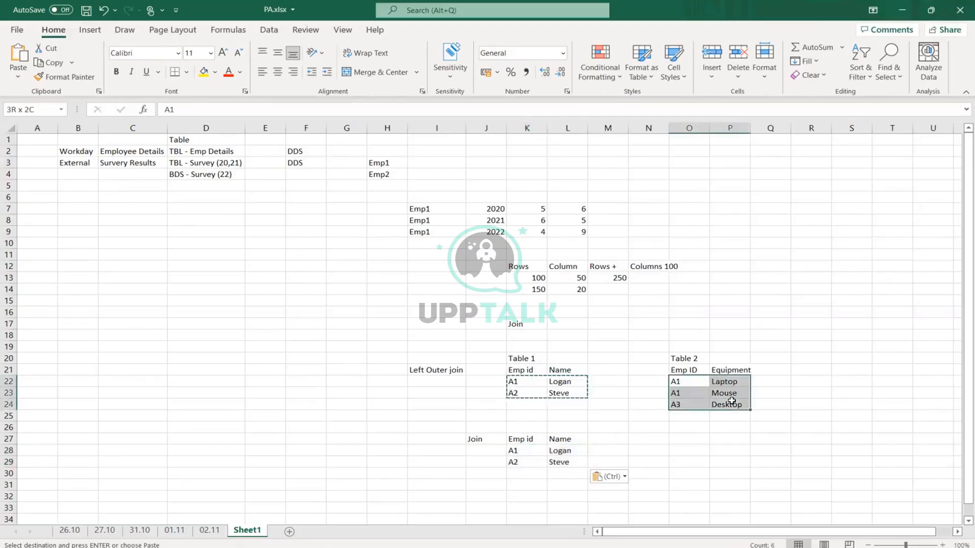
click(517, 382)
click(683, 384)
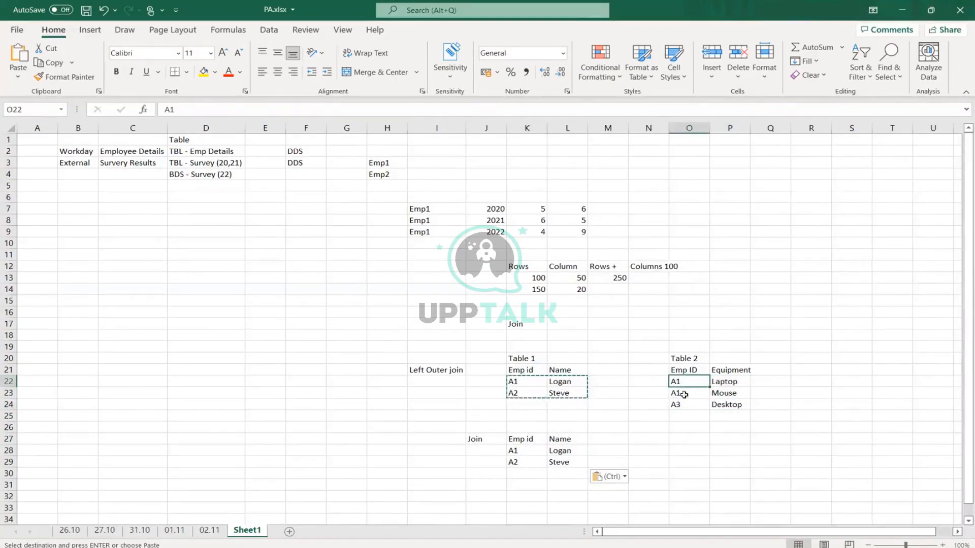
click(732, 371)
key(ctrl+c)
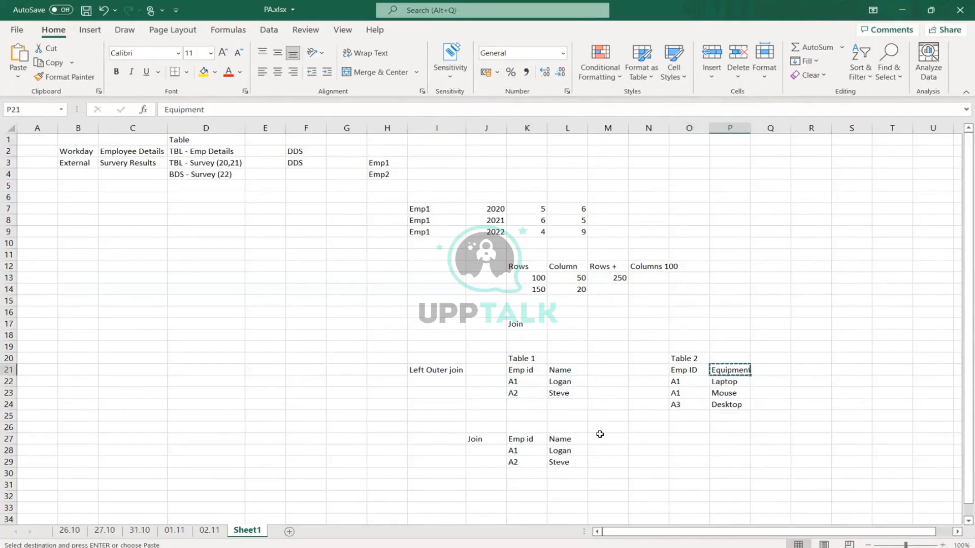
click(607, 439)
key(ctrl+v)
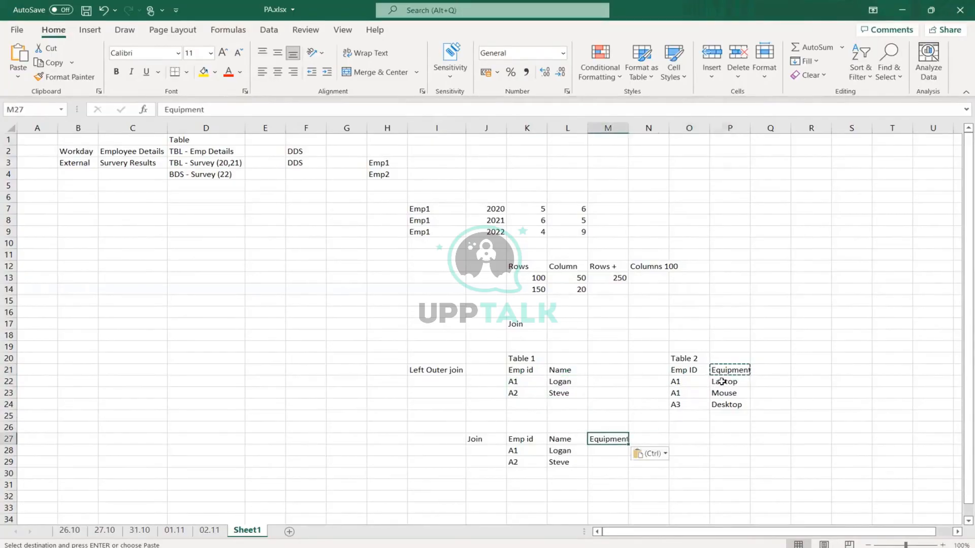
click(721, 382)
key(ctrl+c)
click(603, 455)
key(ctrl+v)
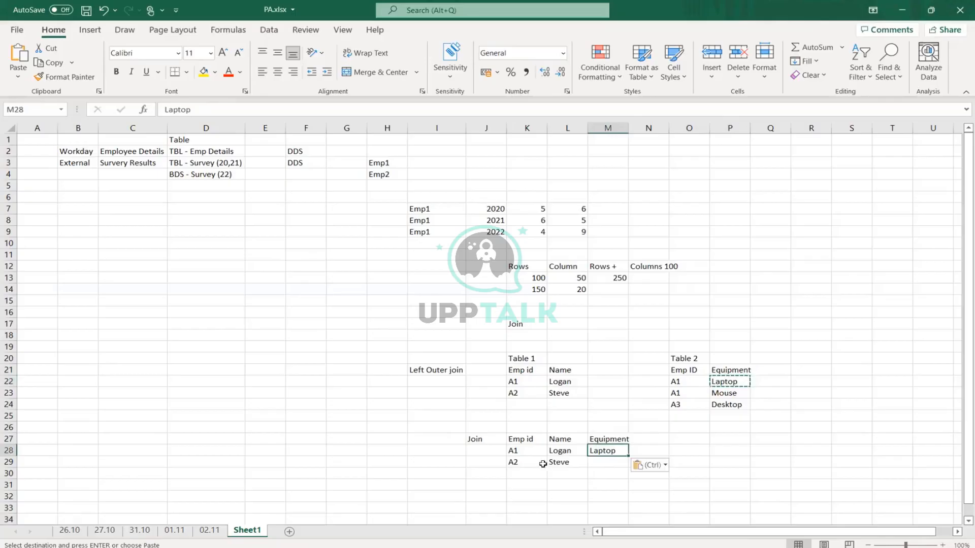
Move the A2 row of the join result from row 29 down to row 30.
drag(520, 463, 622, 463)
key(ctrl+c)
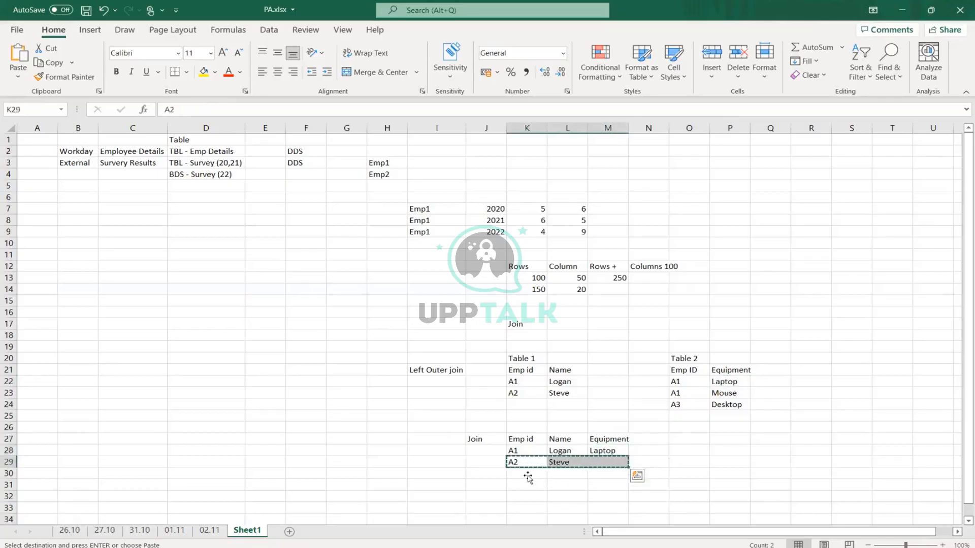
click(531, 474)
key(ctrl+v)
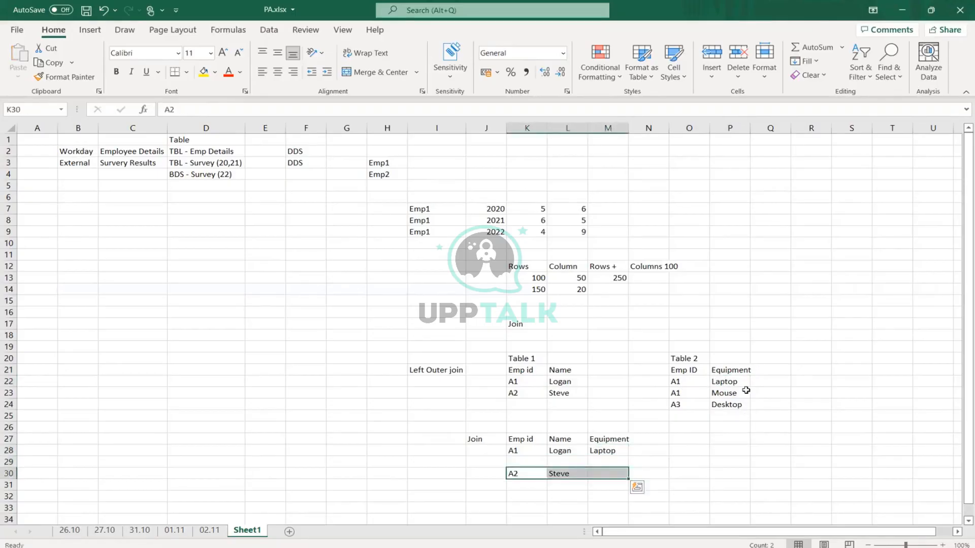
Copy A1's Mouse entry from Table 2 to M29 in the join result.
click(729, 395)
click(691, 394)
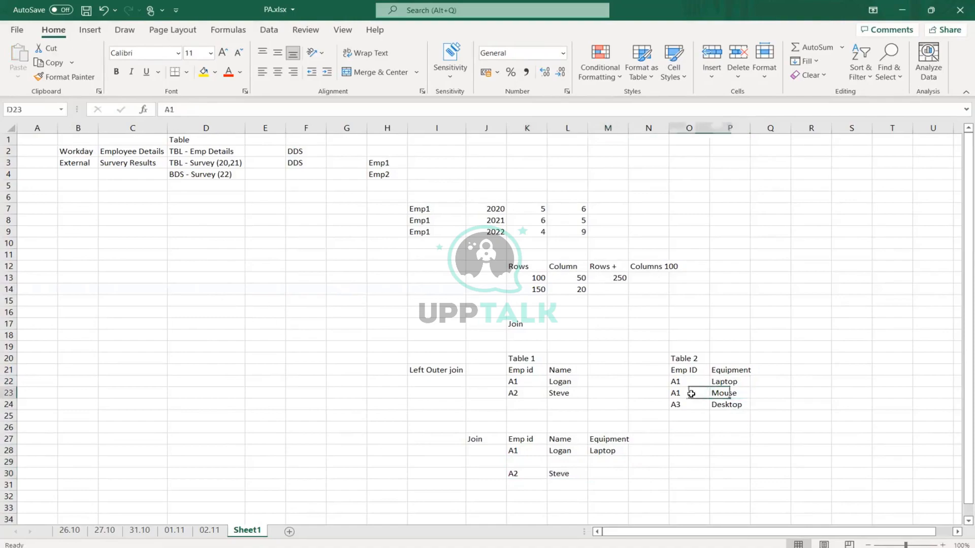
click(725, 394)
key(ctrl+c)
click(600, 463)
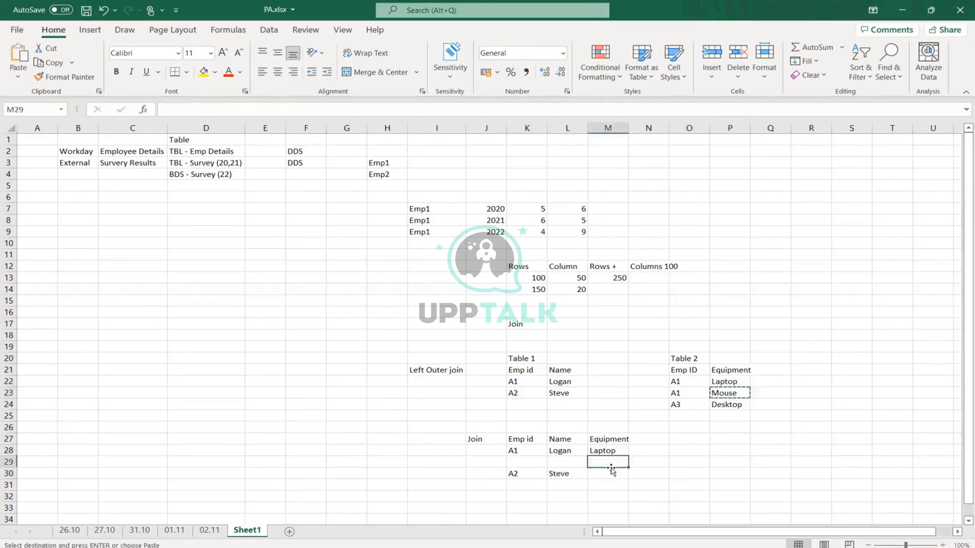
Complete row 29 of the join result with Mouse and the A1 employee's ID and name copied from Table 1, and save the workbook.
key(ctrl+v)
drag(521, 382, 569, 382)
key(ctrl+c)
click(515, 463)
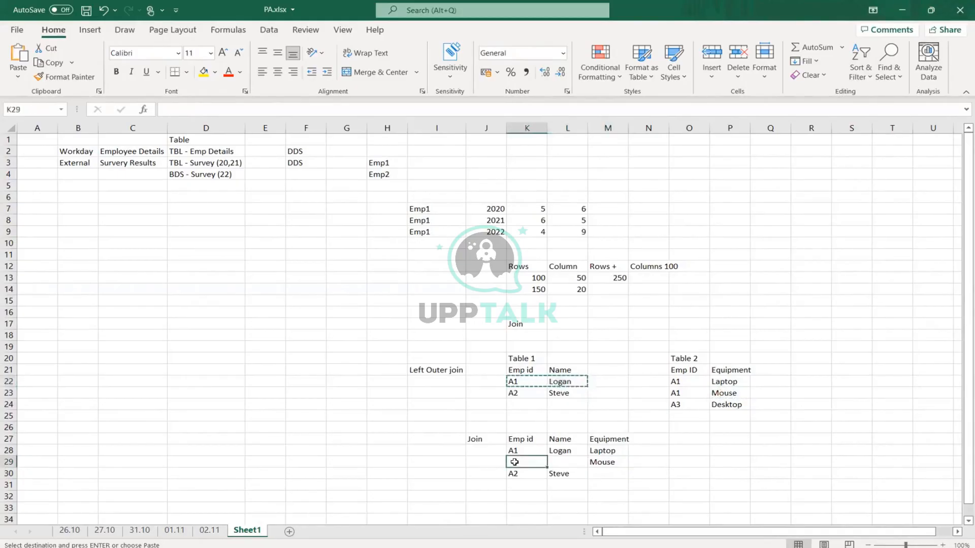
key(ctrl+v)
click(718, 463)
key(ctrl+s)
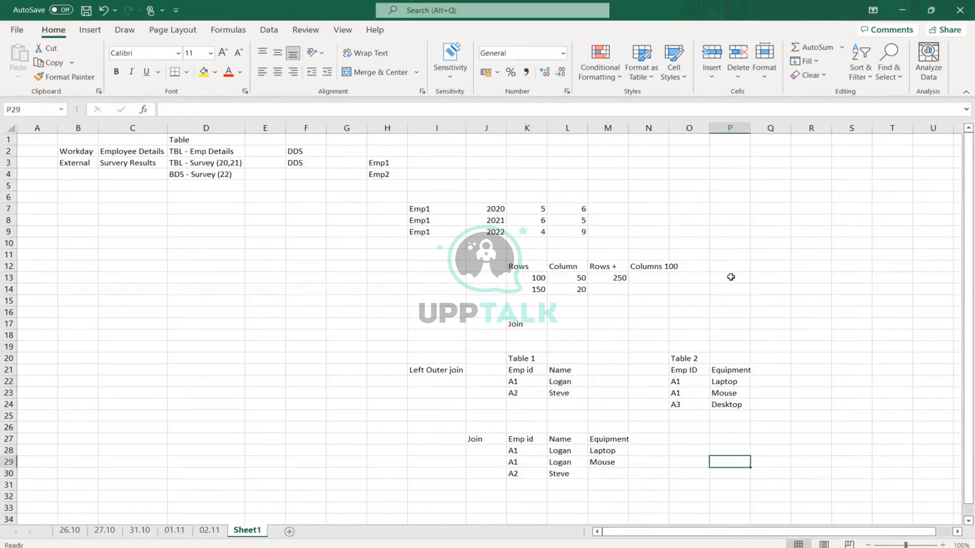
Compare the rows of Table 1 and Table 2 with the left outer join result in K28:M30.
scroll(732, 279, down, 2)
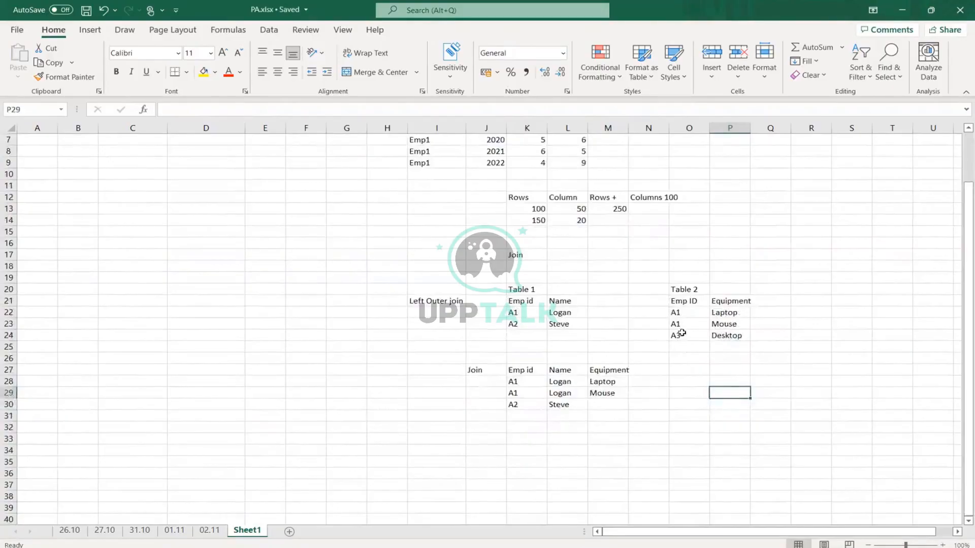
drag(680, 335, 731, 336)
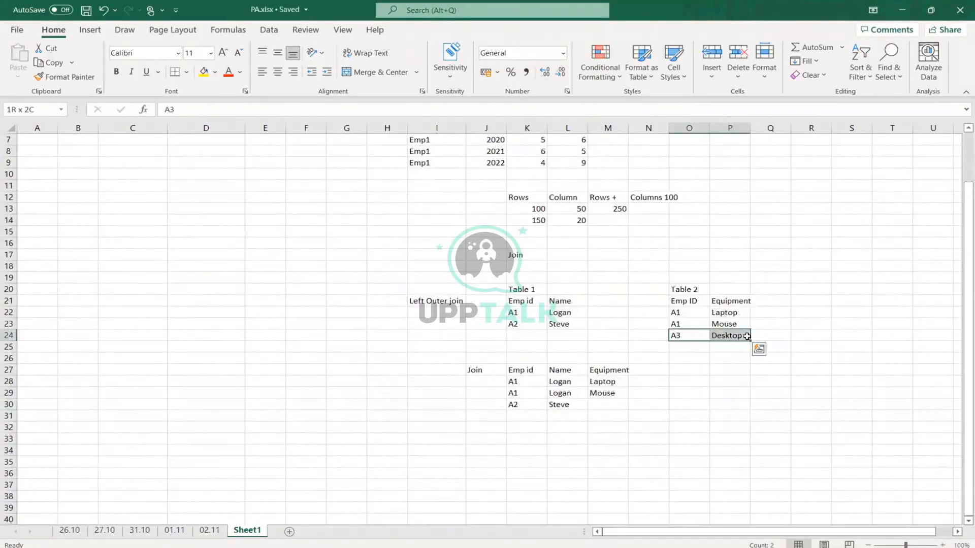
click(584, 337)
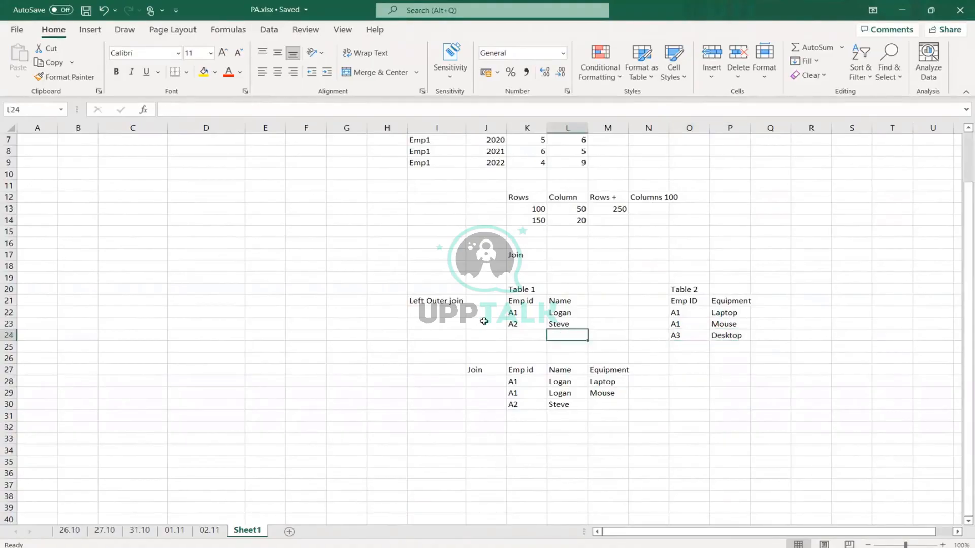
click(431, 305)
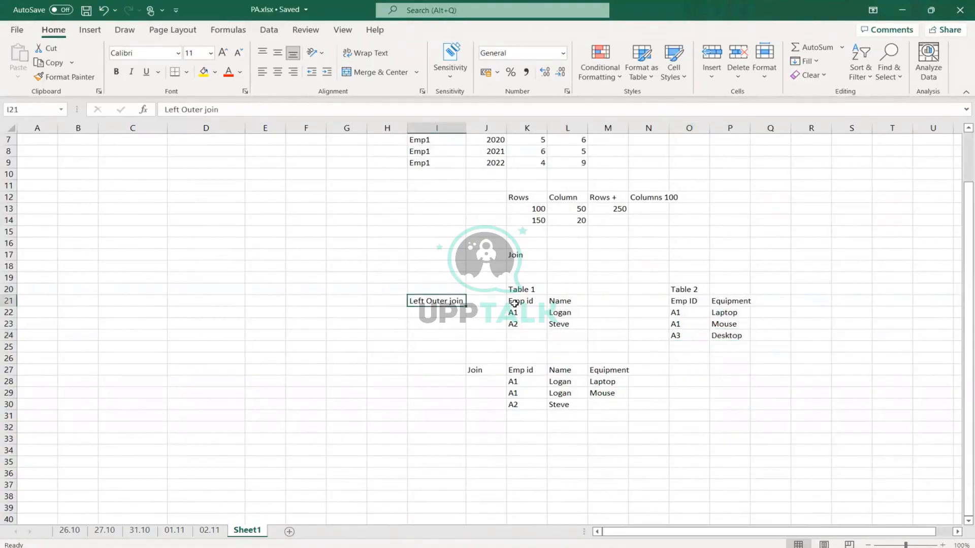
drag(513, 303, 564, 324)
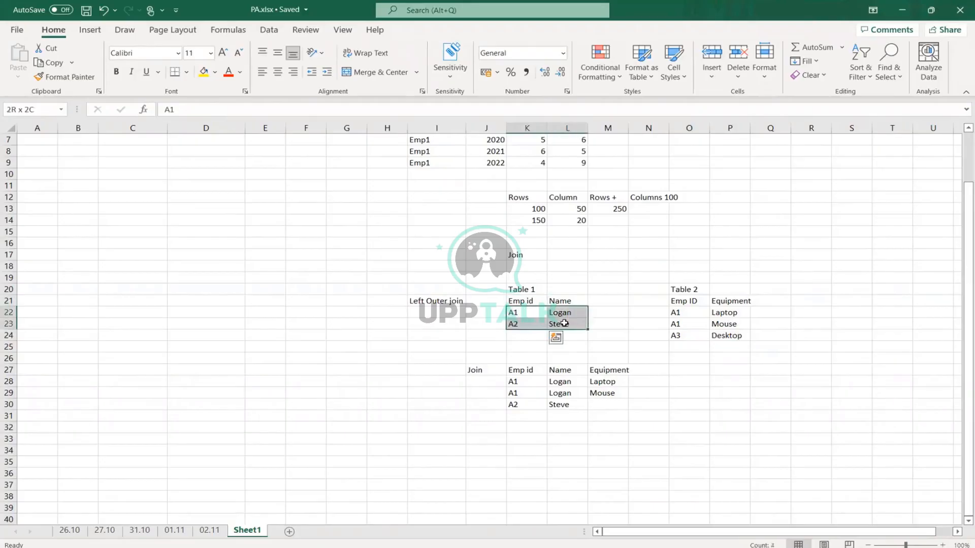
drag(677, 313, 730, 342)
click(679, 311)
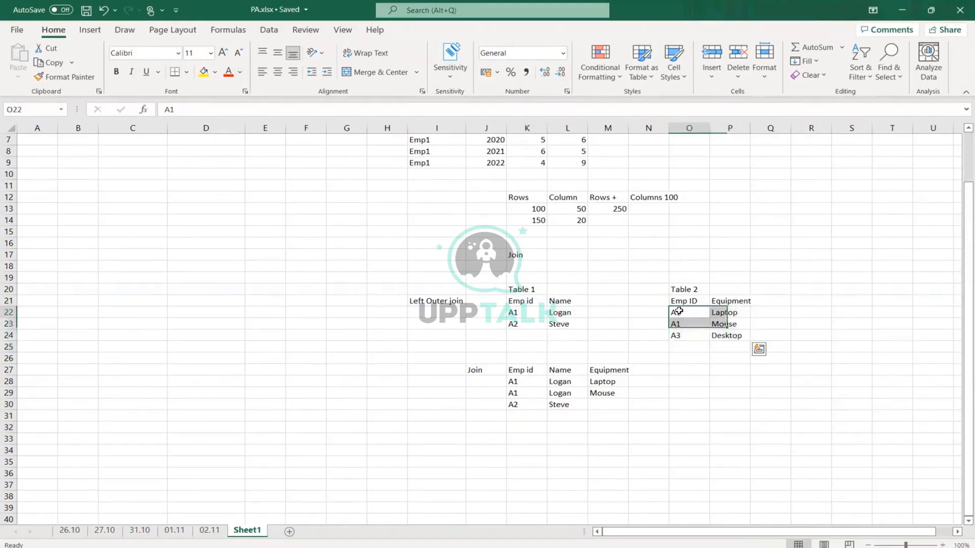
drag(679, 311, 731, 325)
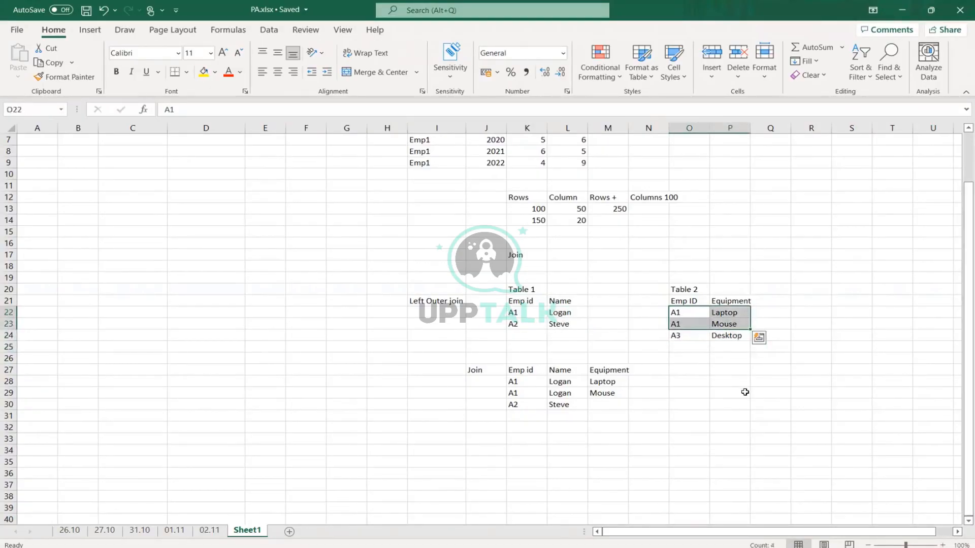
drag(514, 382, 606, 405)
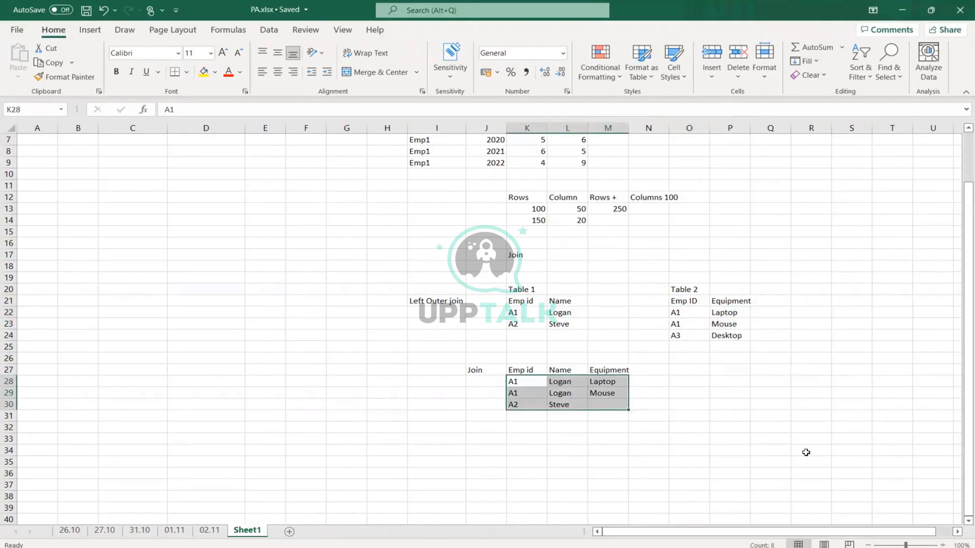
click(481, 440)
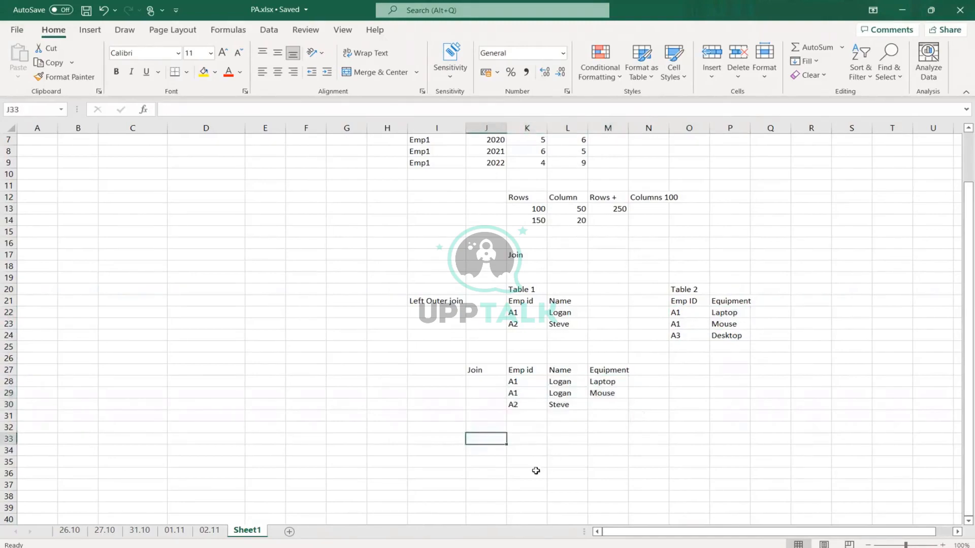
Relabel the join result in cell J27 as Left Outer.
click(473, 372)
text(Le)
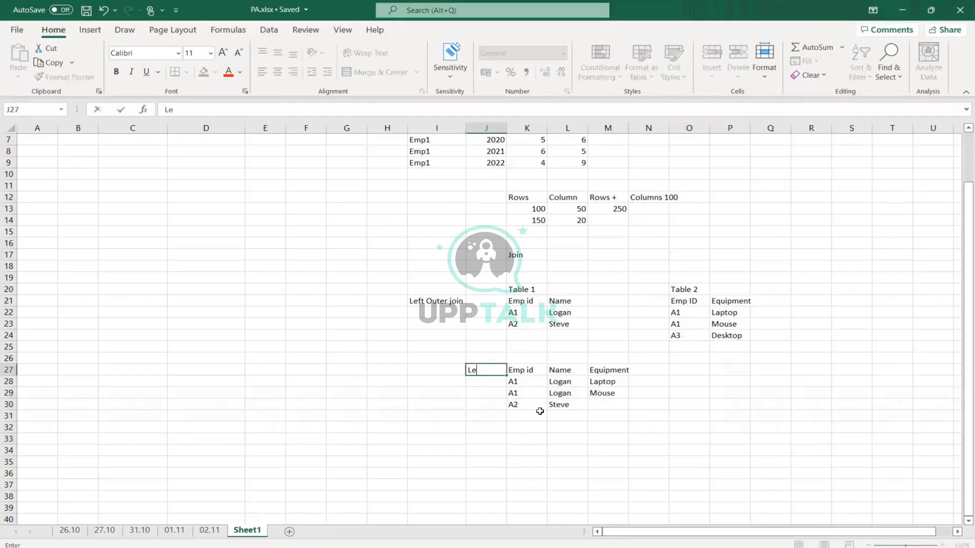
text(ft Outer)
key(Return)
Enter the label Right Outer in cell J32 and autofit the width of column J.
click(489, 428)
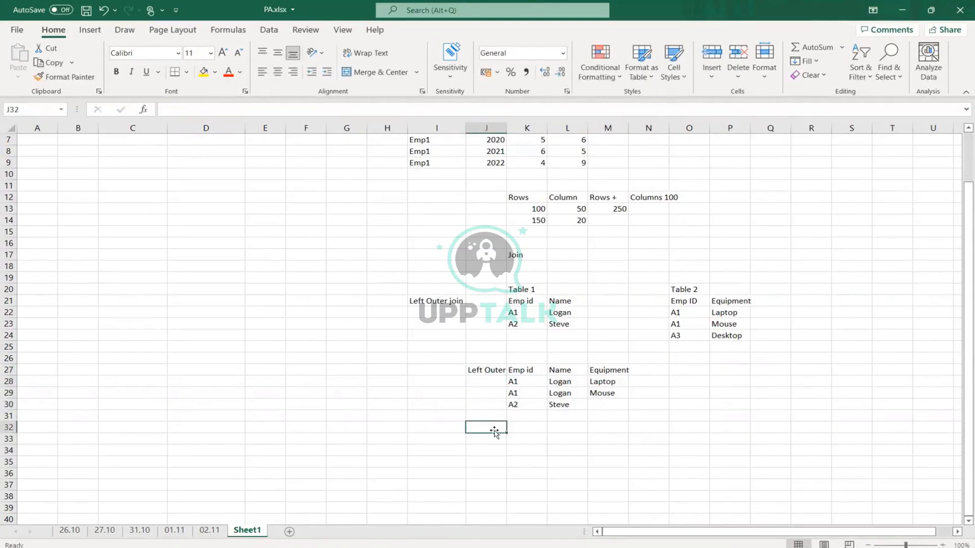
text(Right Outer)
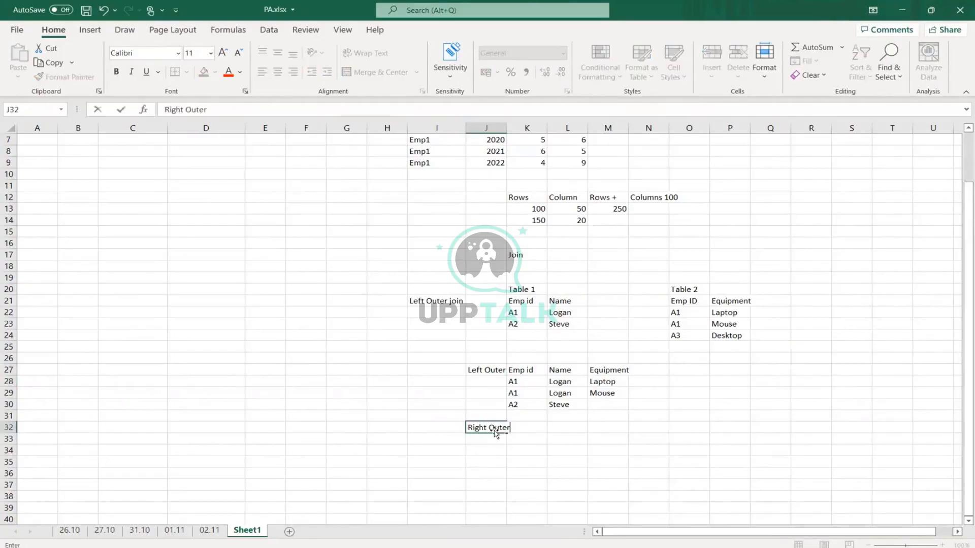
key(Return)
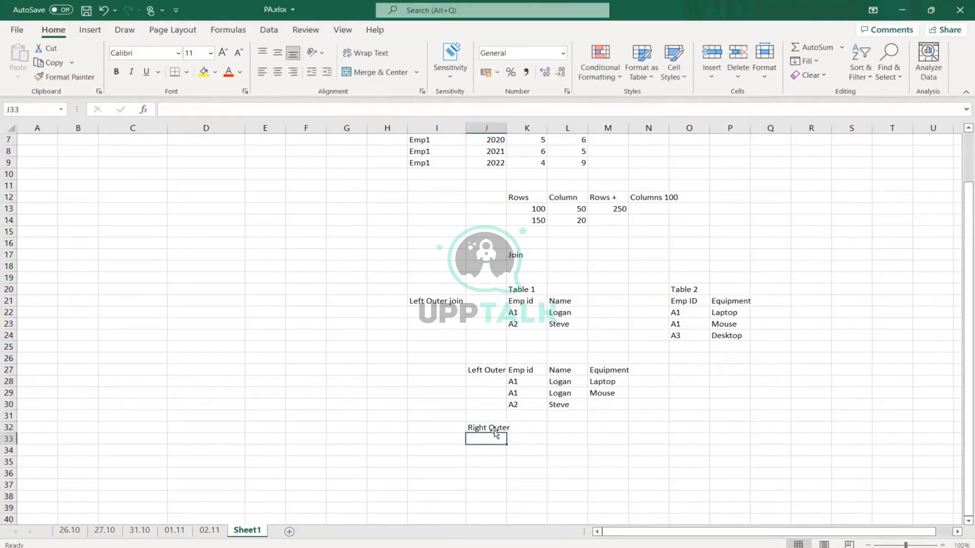
double_click(507, 128)
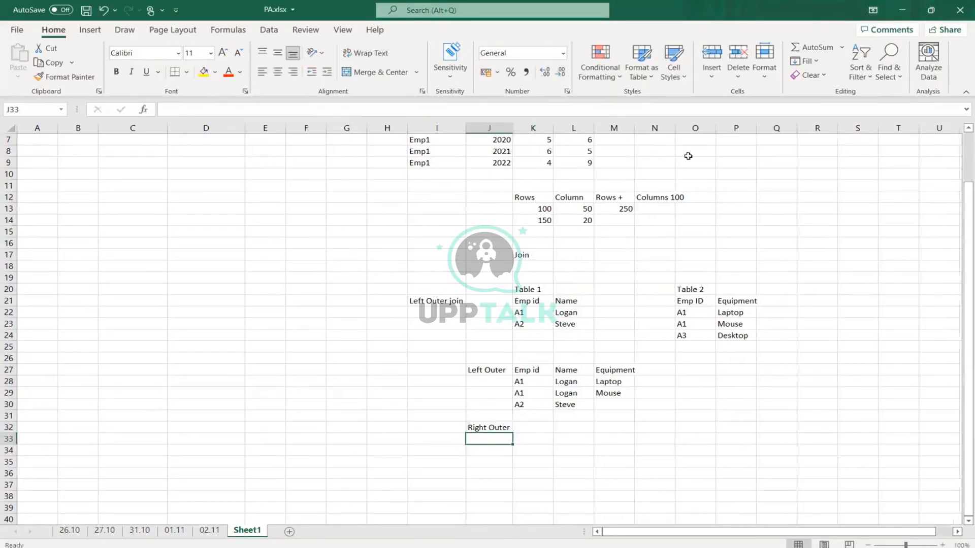
Copy Table 2 with its headers (O21:P24) to K32, beside the Right Outer label.
click(692, 314)
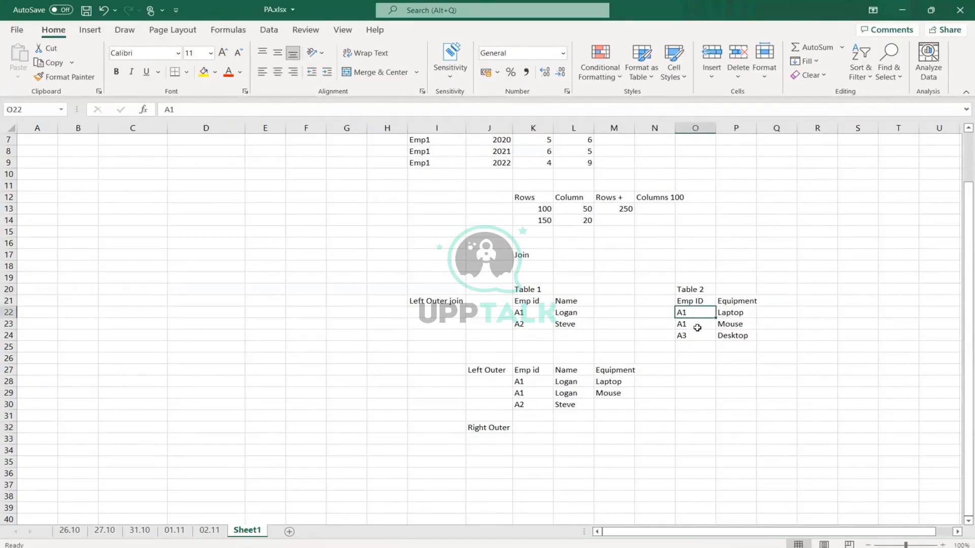
shift+click(736, 333)
drag(694, 304, 742, 333)
key(ctrl+c)
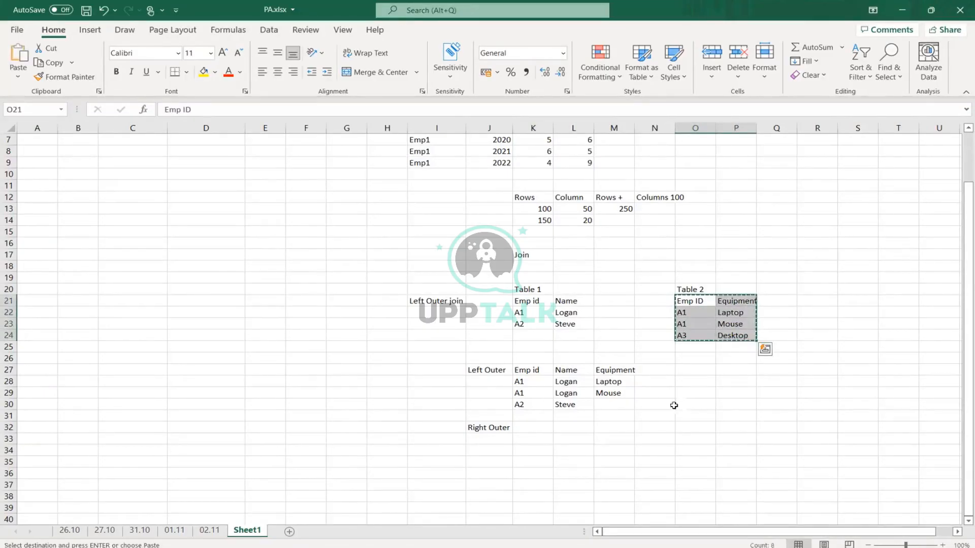
click(532, 428)
key(ctrl+v)
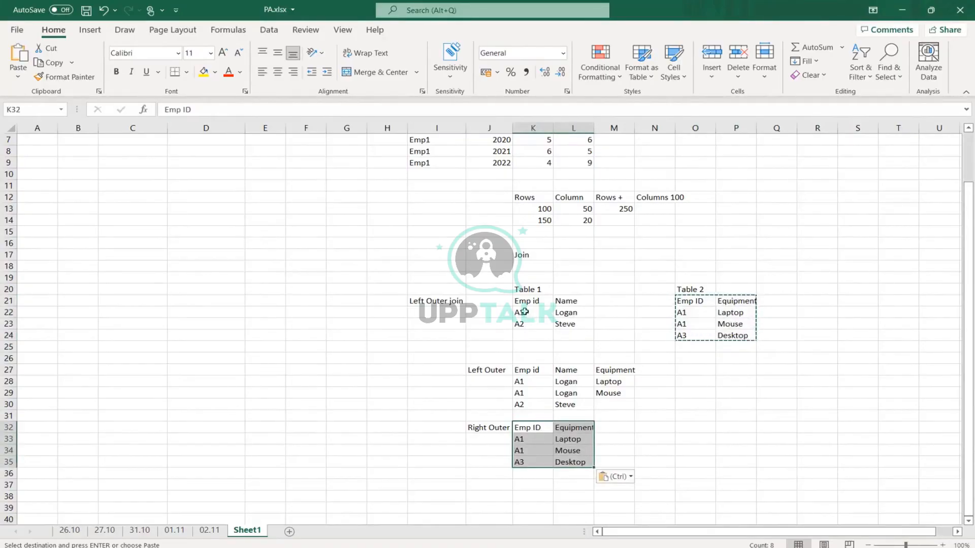
Copy the Name header and the A1 employee's name from Table 1 to M32:M33 of the Right Outer result.
double_click(566, 301)
double_click(567, 306)
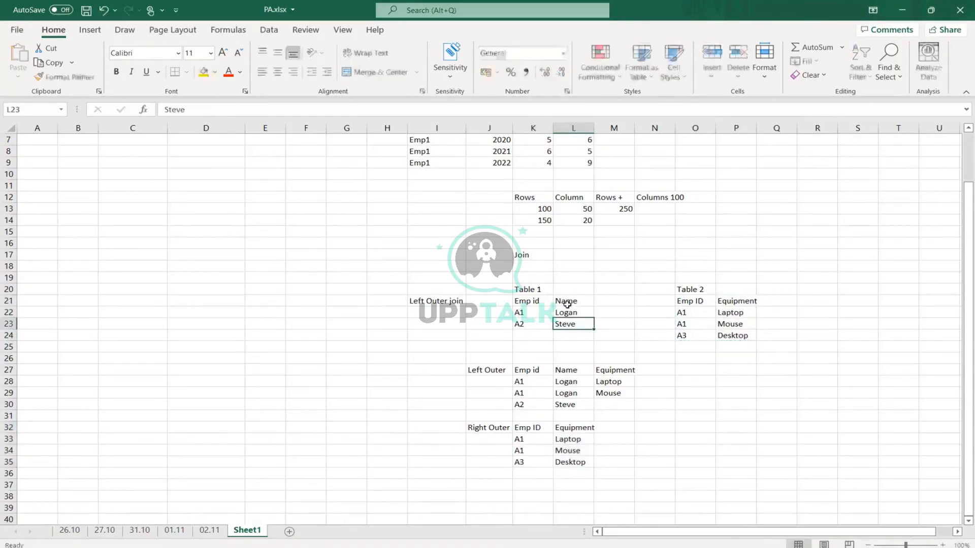
double_click(566, 306)
drag(565, 305, 568, 315)
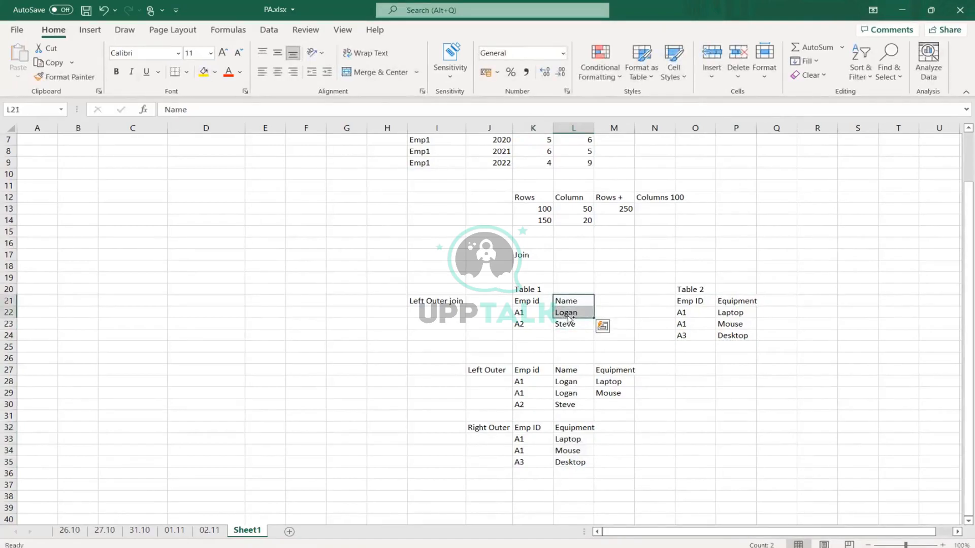
key(ctrl+c)
click(611, 427)
key(ctrl+v)
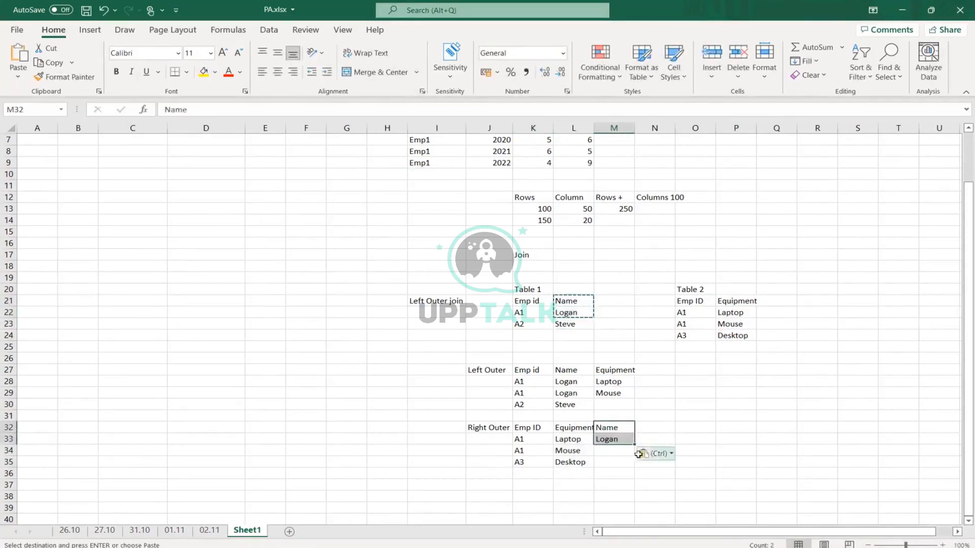
Copy the A1 employee's name from M33 into M34, on the Mouse row of the Right Outer result.
drag(614, 450, 614, 462)
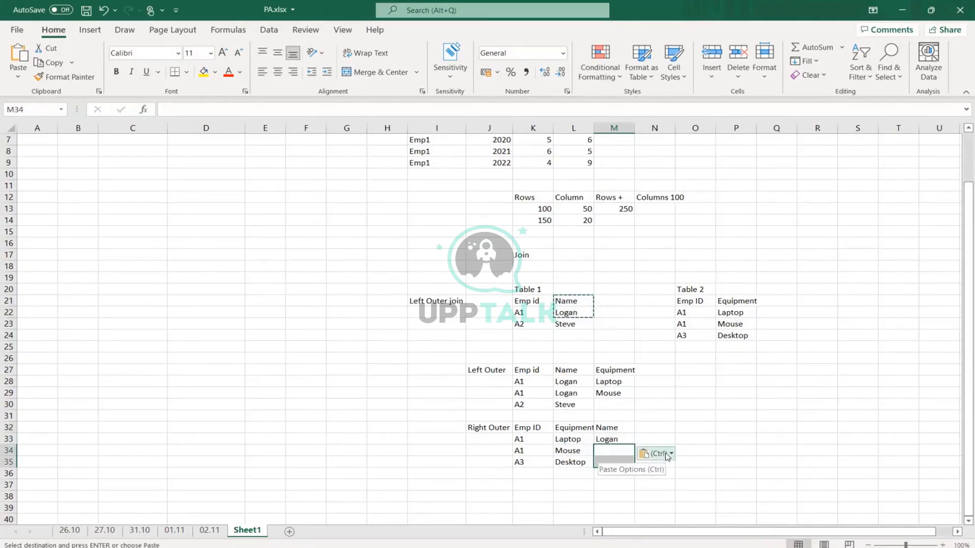
scroll(551, 460, down, 1)
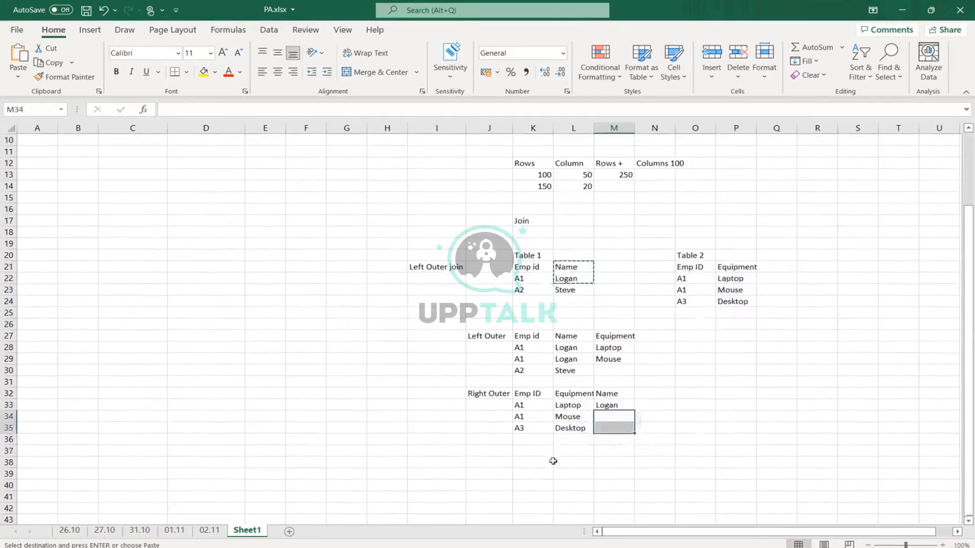
click(493, 451)
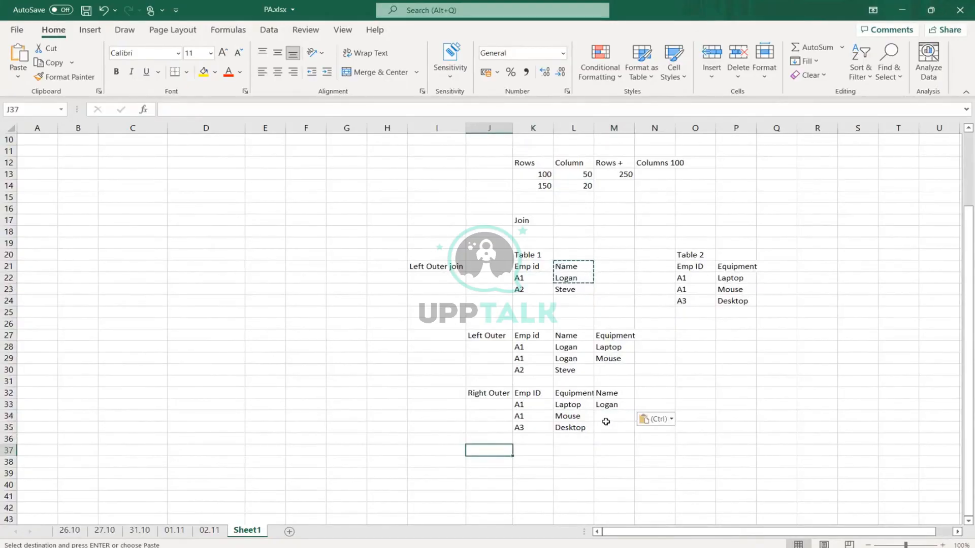
key(Up)
key(Up)
key(Up)
key(Right)
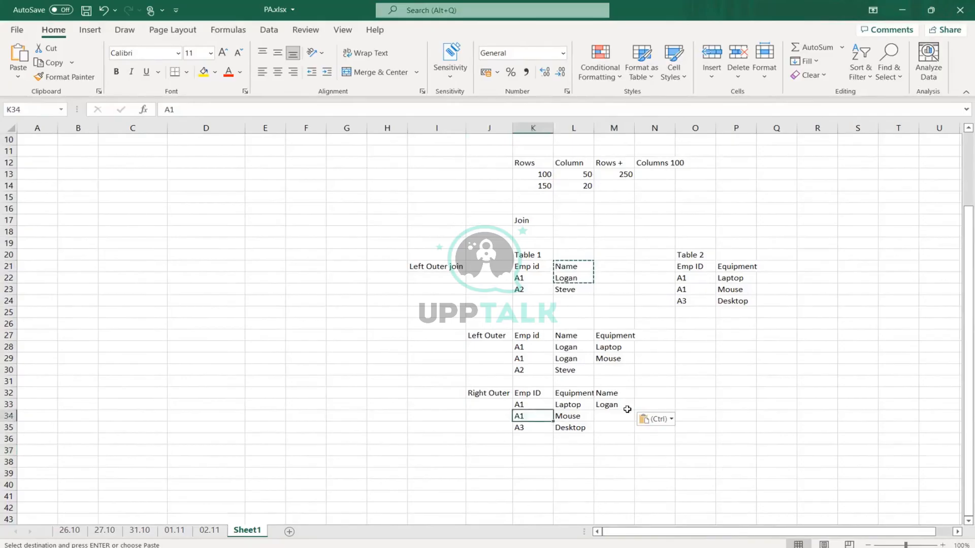
click(627, 409)
key(ctrl+c)
click(606, 418)
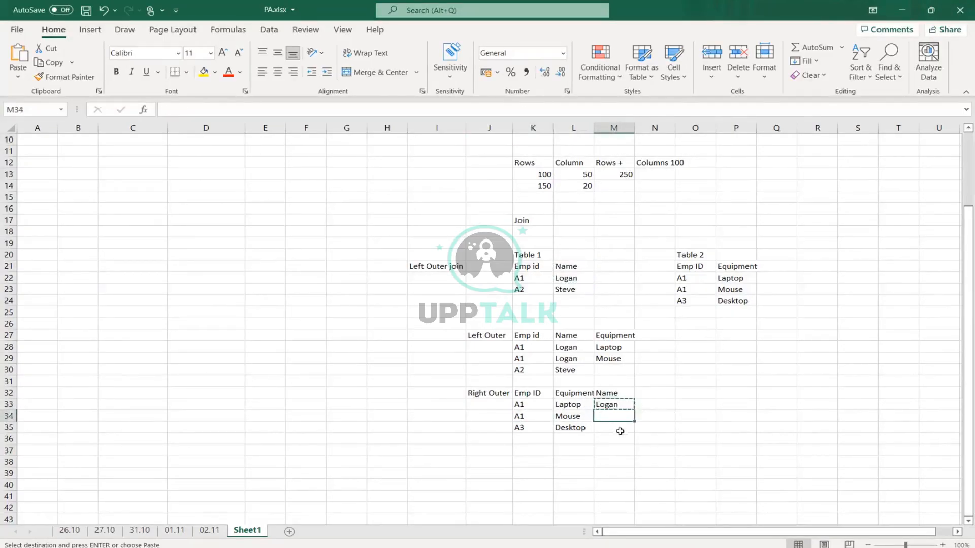
key(ctrl+v)
click(618, 451)
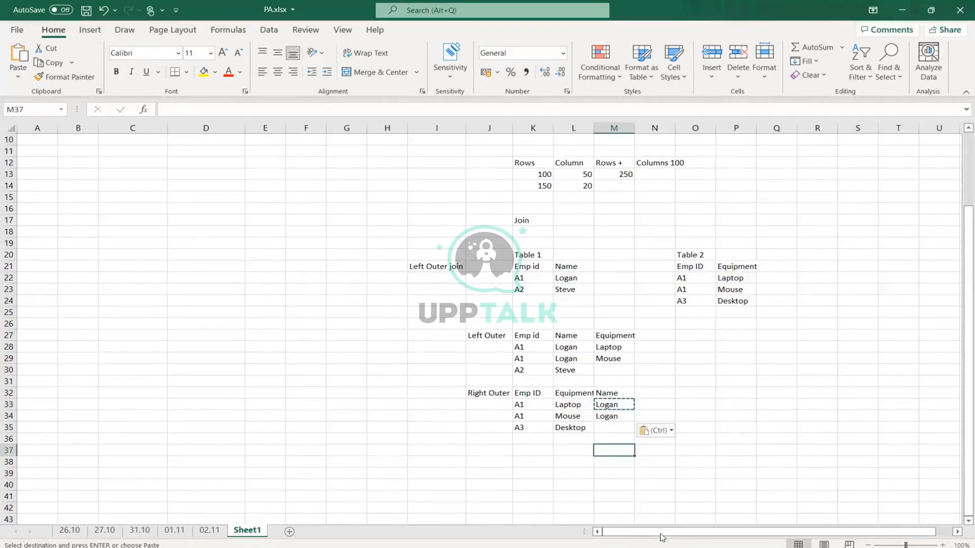
click(683, 289)
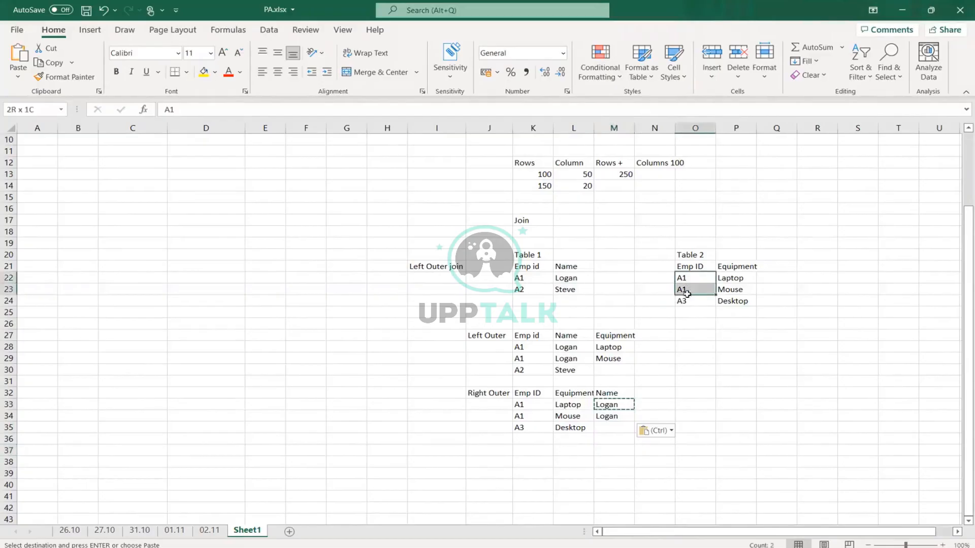
click(526, 349)
drag(526, 348, 618, 359)
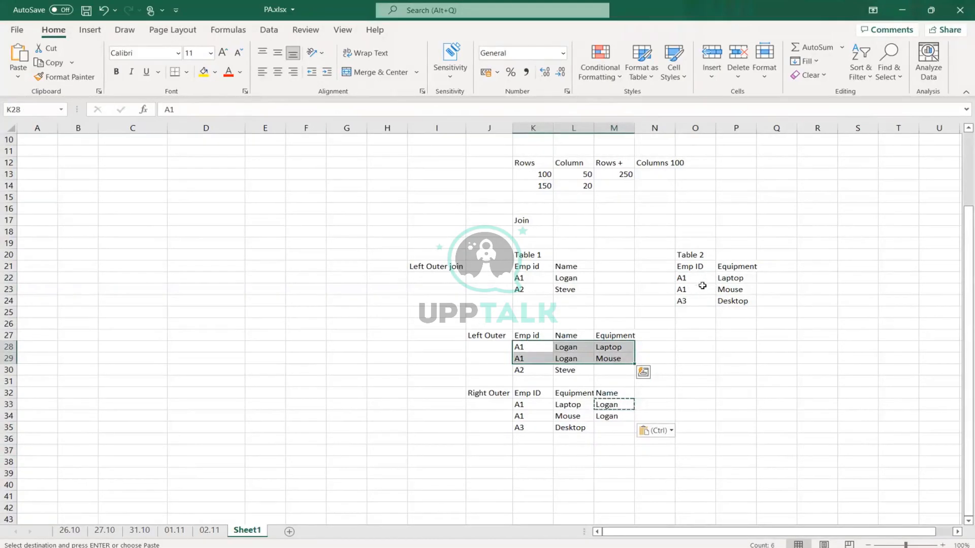
drag(693, 279, 734, 313)
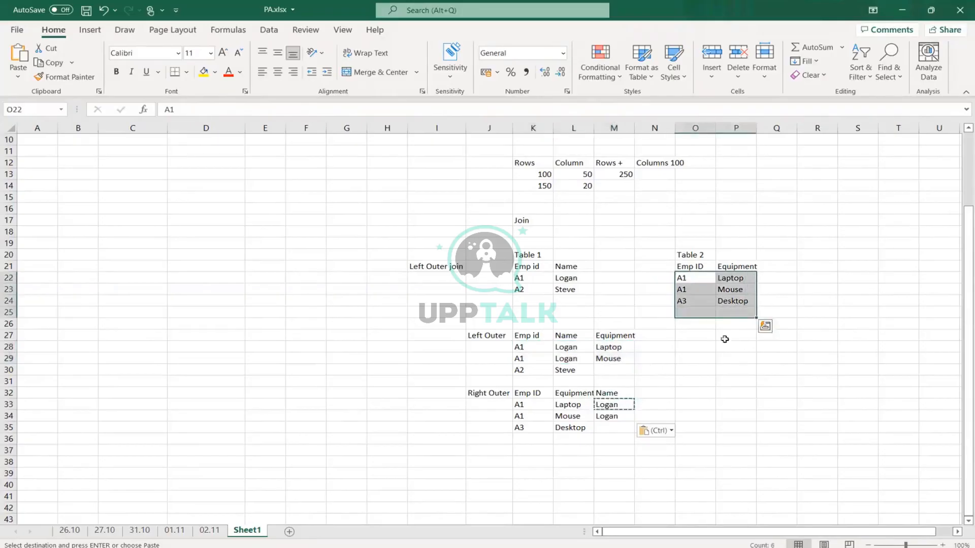
Enter the label Inner Join in cell J37 and switch to the Workday window with the Join stage settings.
click(503, 450)
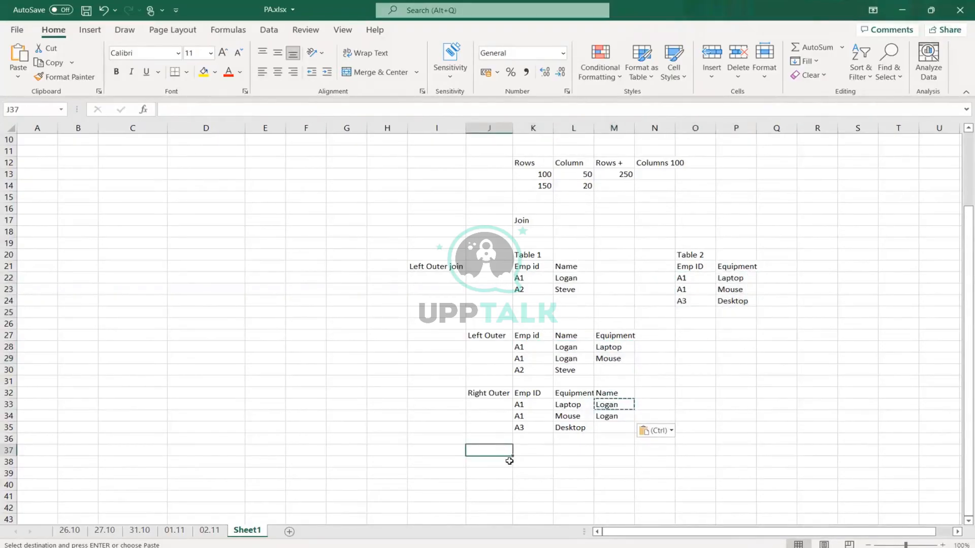
text(In)
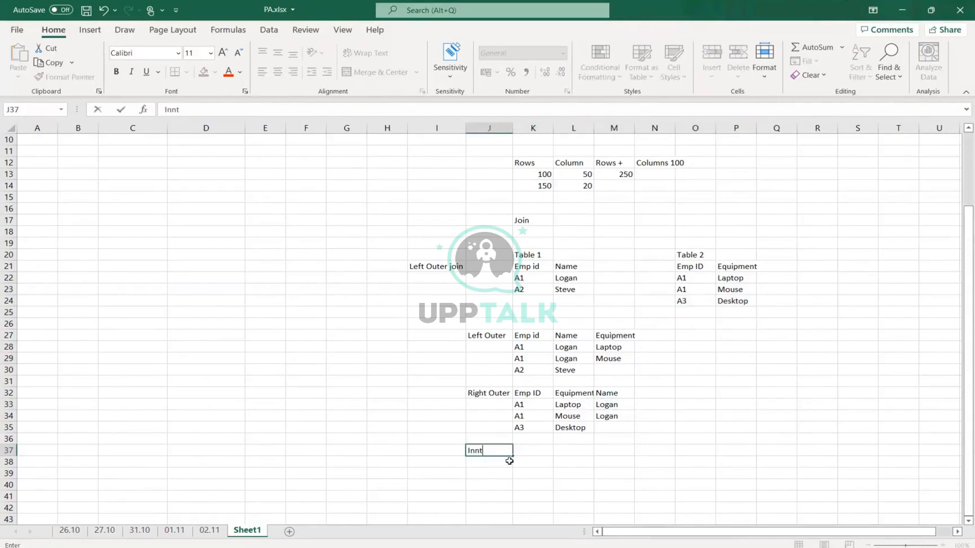
text(ner Join)
key(Return)
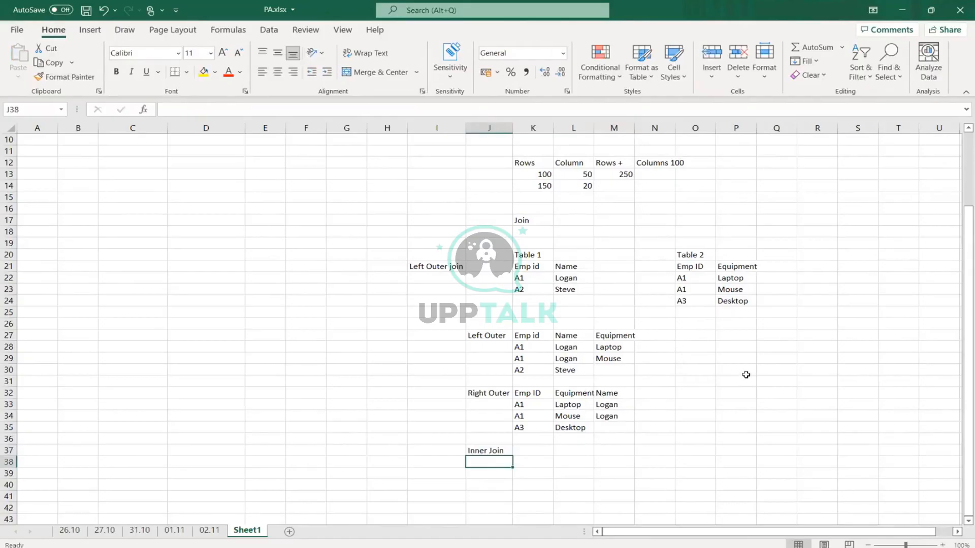
key(alt+Tab)
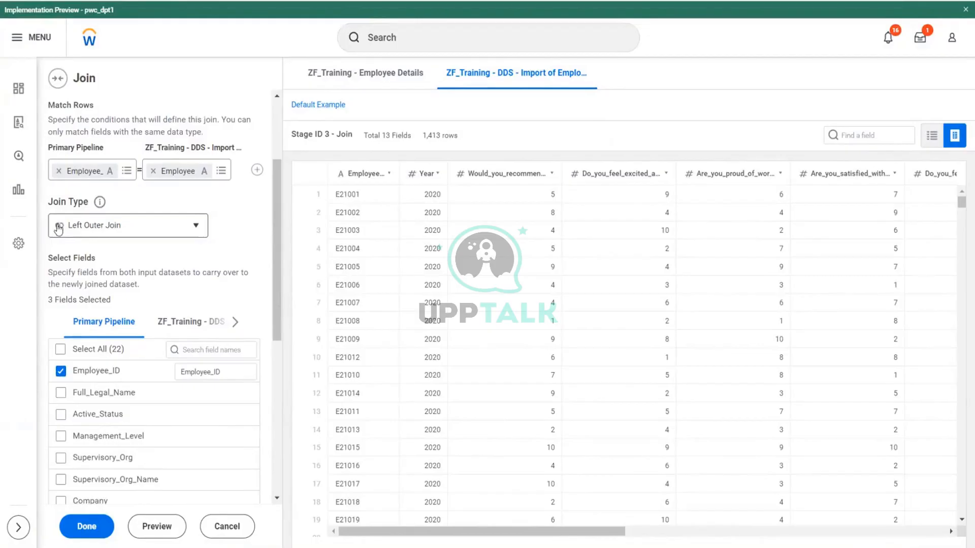
Try Right Outer Join and Inner Join as the Join stage's join type, and return to the Excel workbook.
click(194, 228)
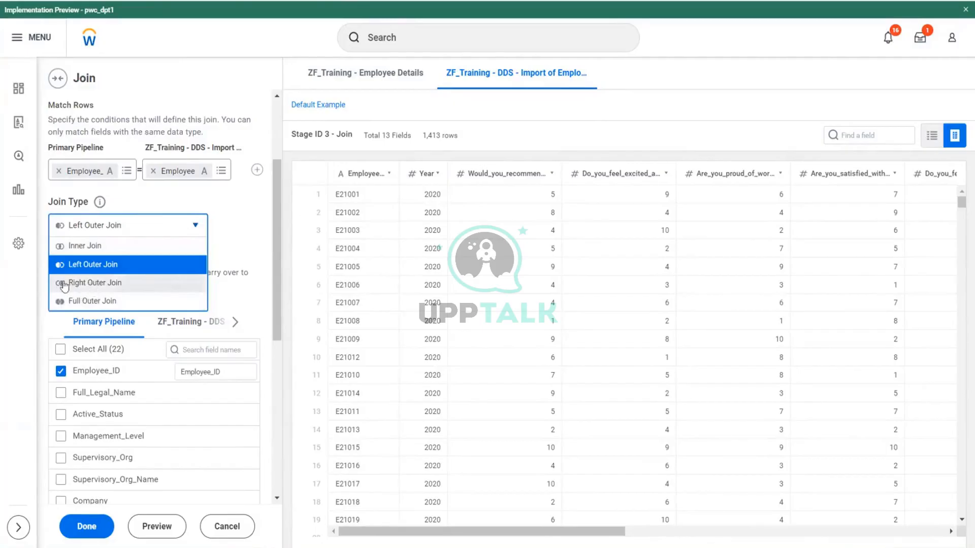
click(84, 283)
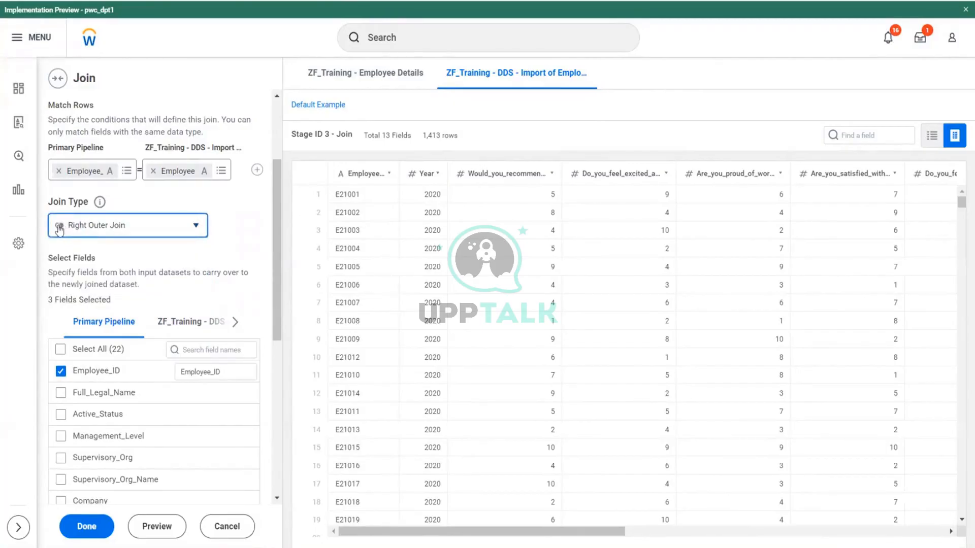
click(191, 229)
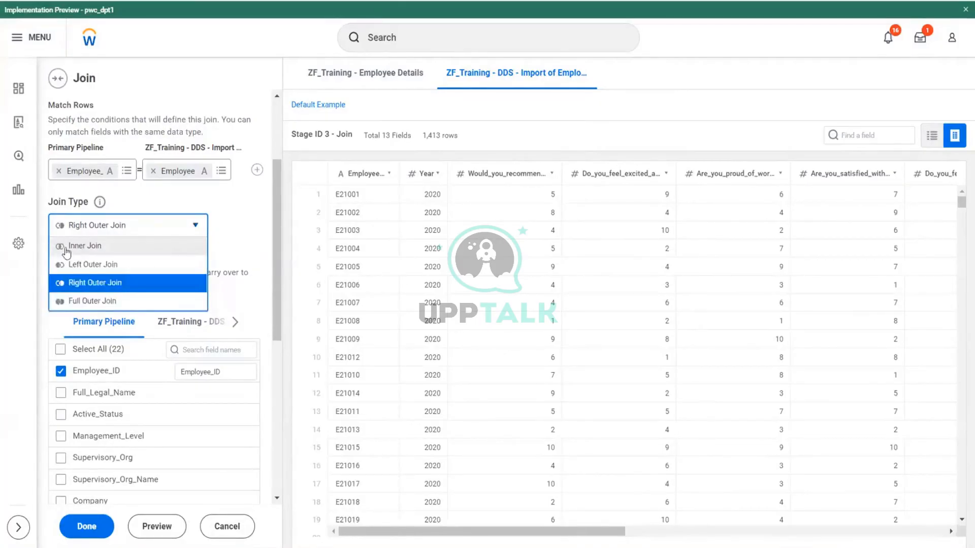
click(69, 246)
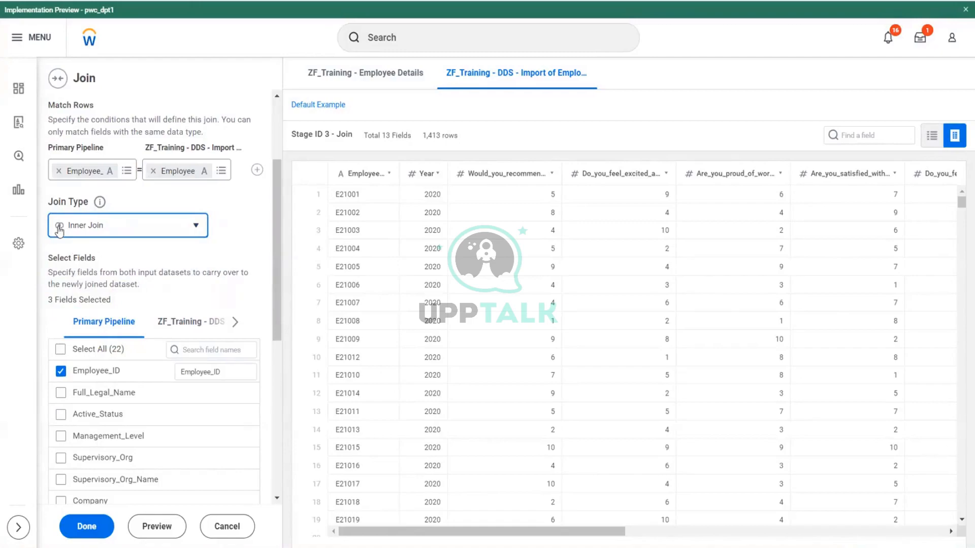
key(alt+Tab)
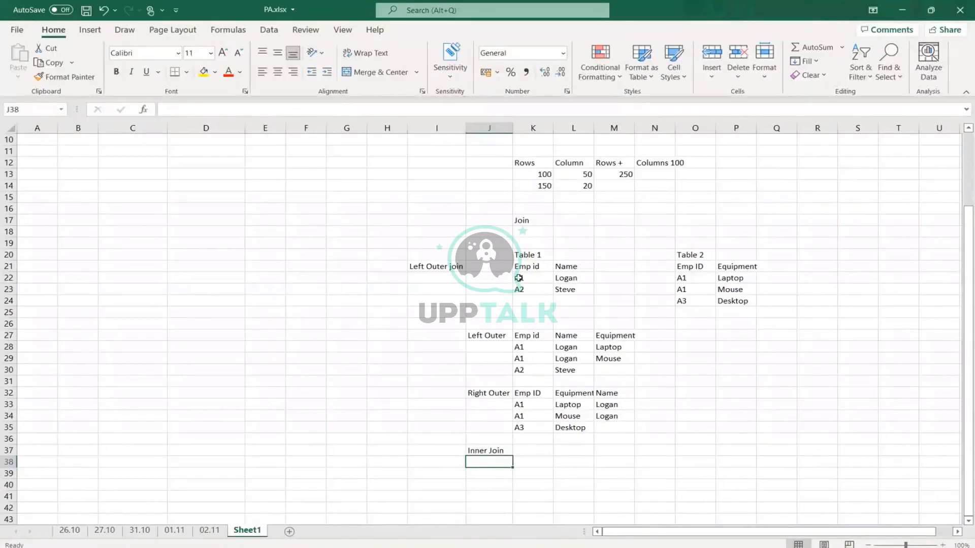
Copy the Left Outer header row (K27:M27) to K37, beside the Inner Join label.
drag(518, 278, 568, 270)
drag(520, 334, 640, 348)
key(ctrl+c)
click(529, 450)
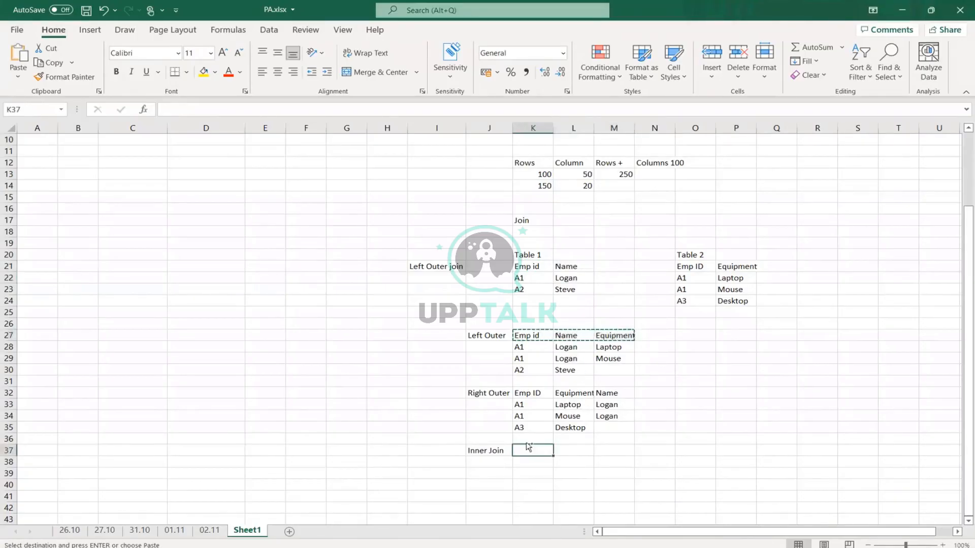
key(ctrl+v)
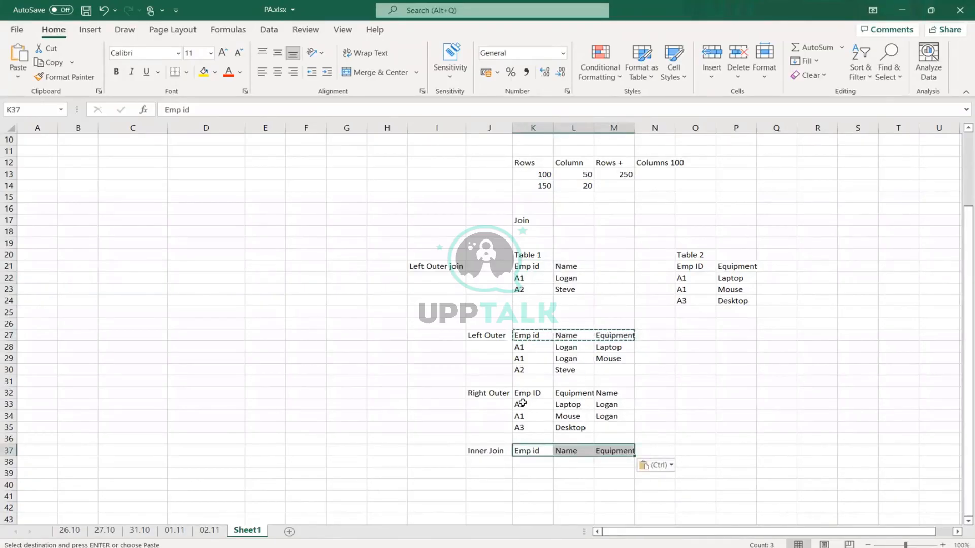
Copy the two A1 rows of the Left Outer result (K28:M29) to K38, under the Inner Join headers.
drag(521, 405, 605, 415)
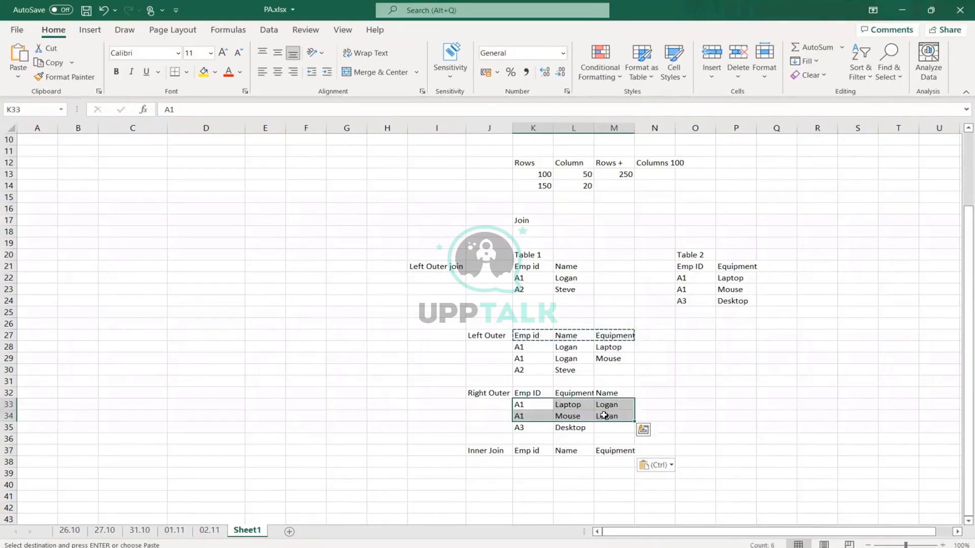
key(ctrl)
click(520, 347)
drag(520, 347, 608, 363)
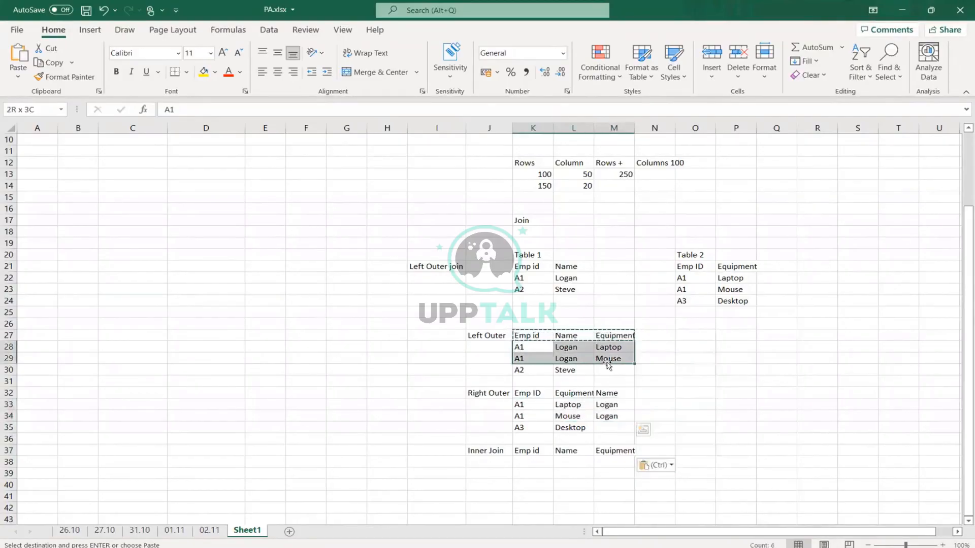
key(ctrl+c)
click(524, 462)
key(ctrl+v)
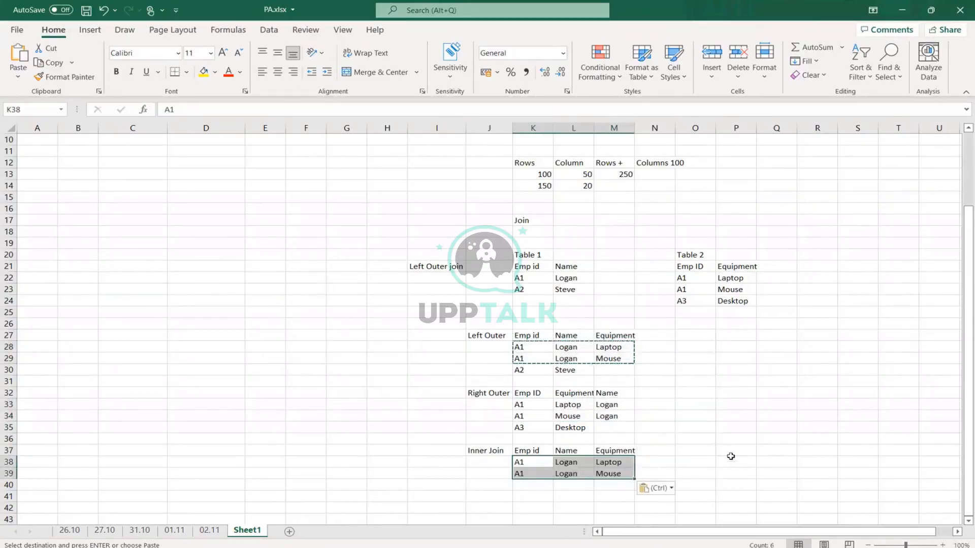
click(731, 459)
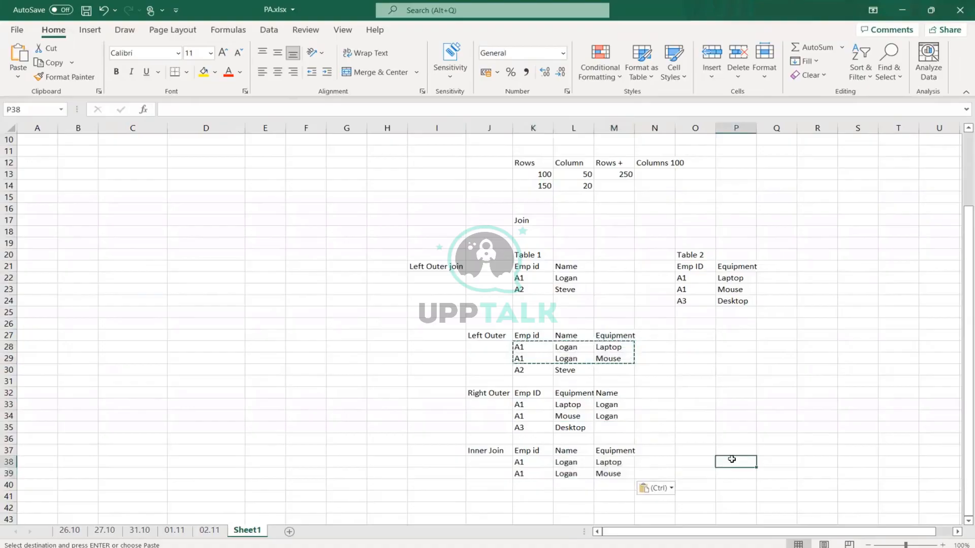
Compare the A1 rows of Table 1 and Table 2 with the Inner Join result, and examine the unmatched A2 and A3 rows.
click(516, 278)
drag(683, 278, 736, 289)
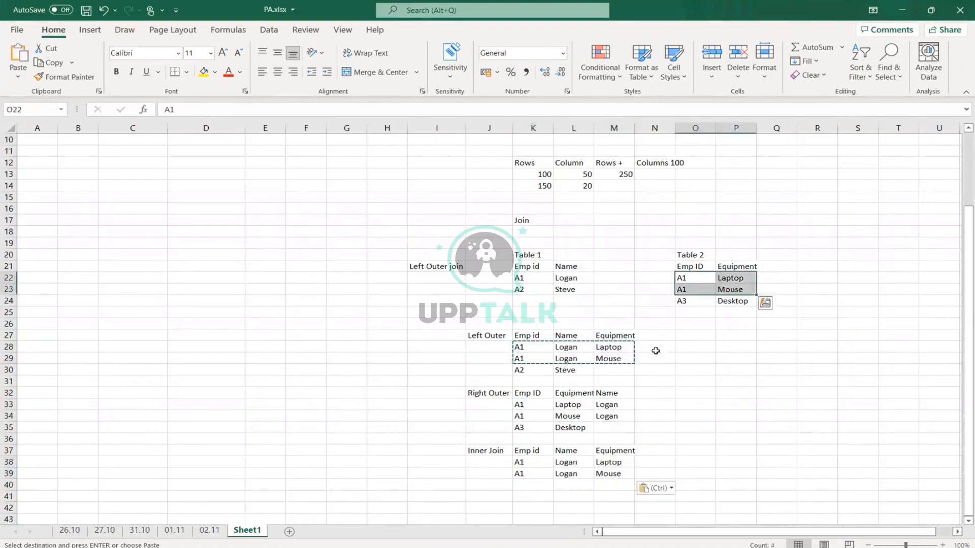
drag(530, 462, 629, 475)
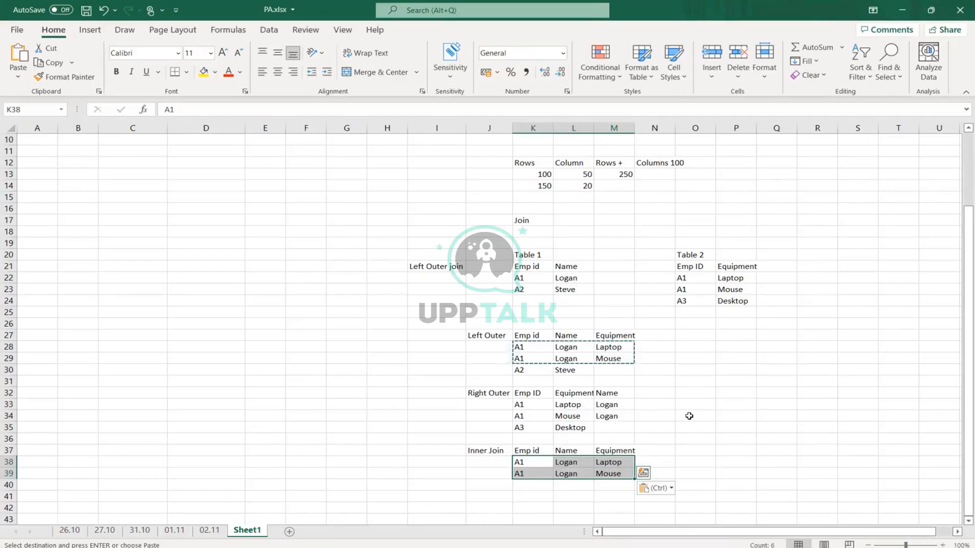
click(523, 277)
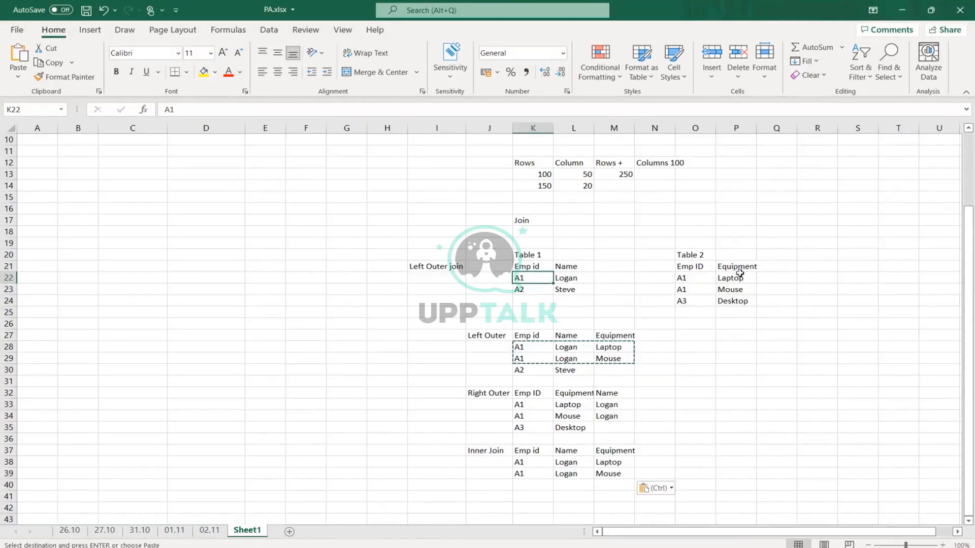
drag(739, 267, 743, 301)
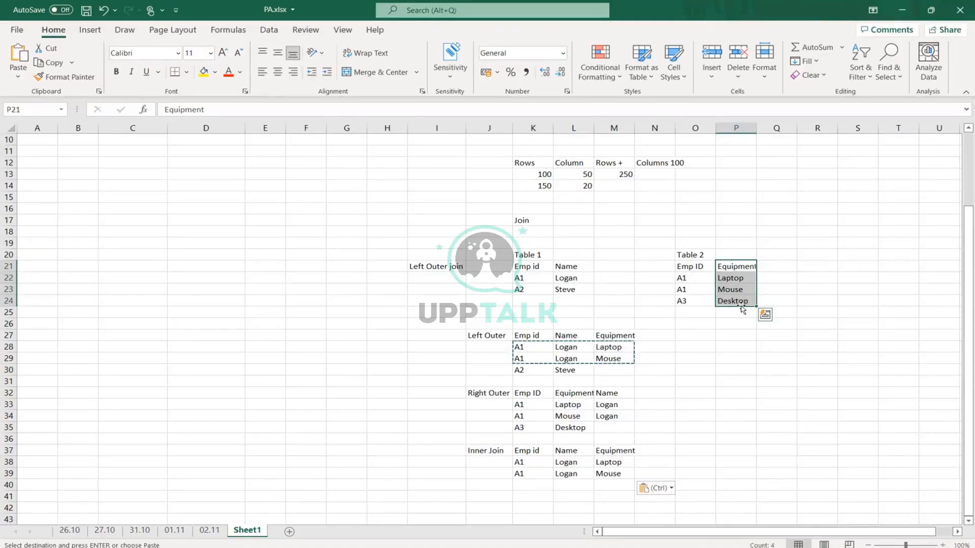
click(522, 277)
double_click(522, 278)
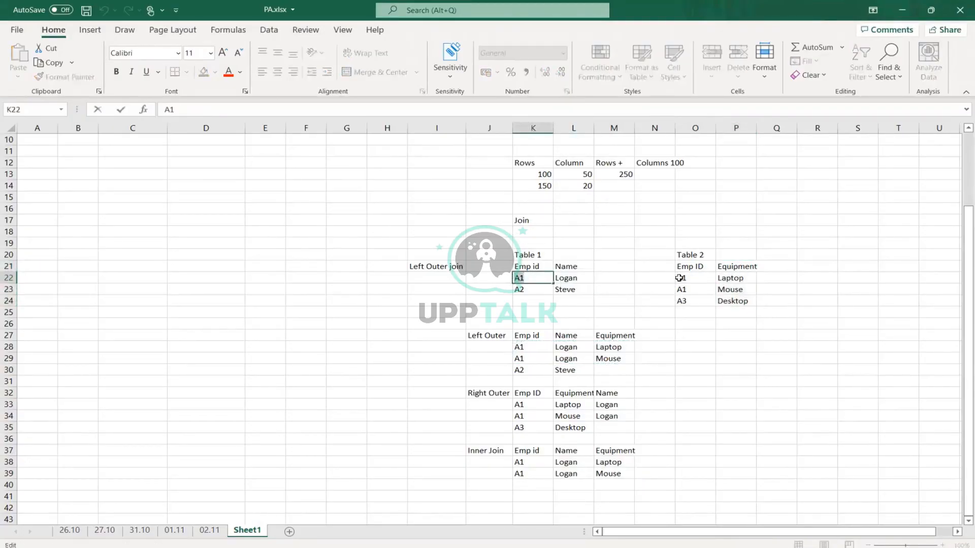
drag(695, 280, 694, 292)
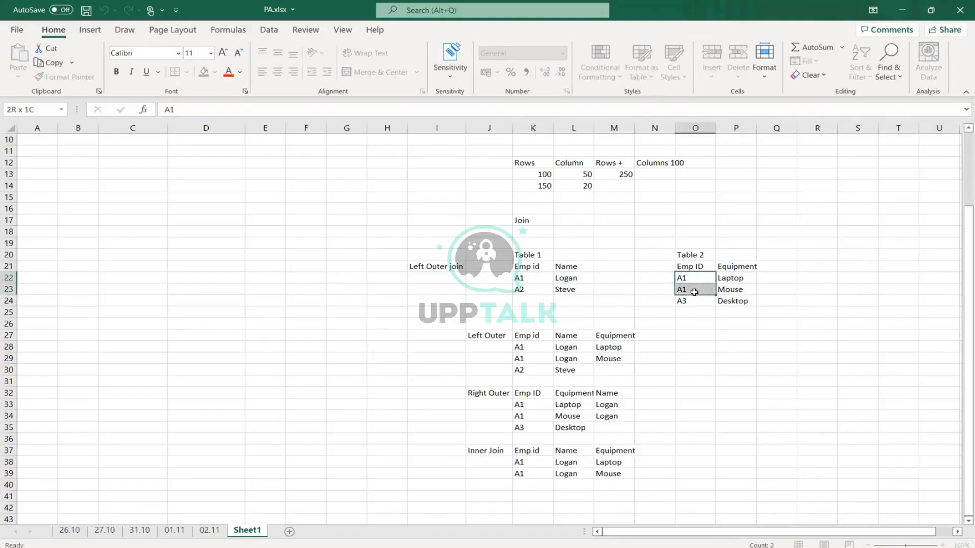
drag(522, 277, 580, 277)
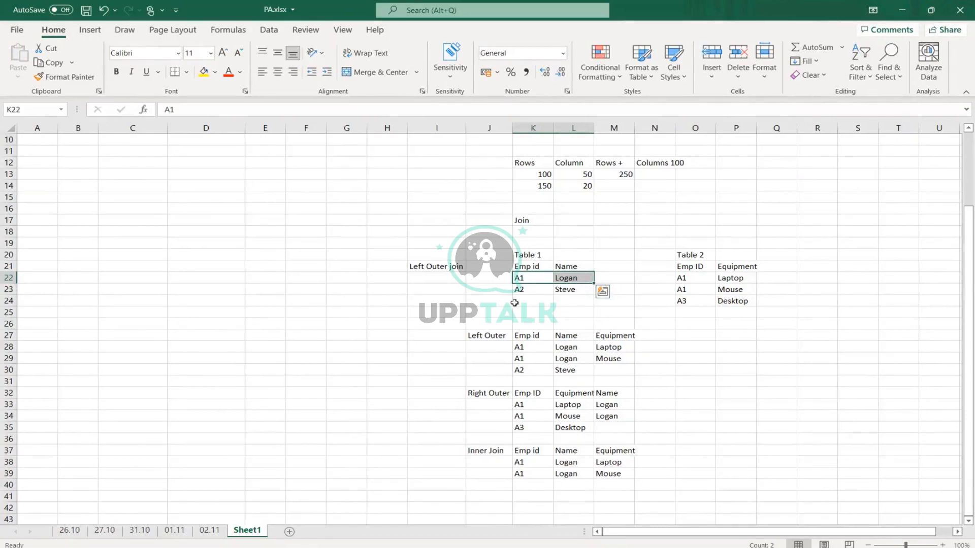
click(529, 277)
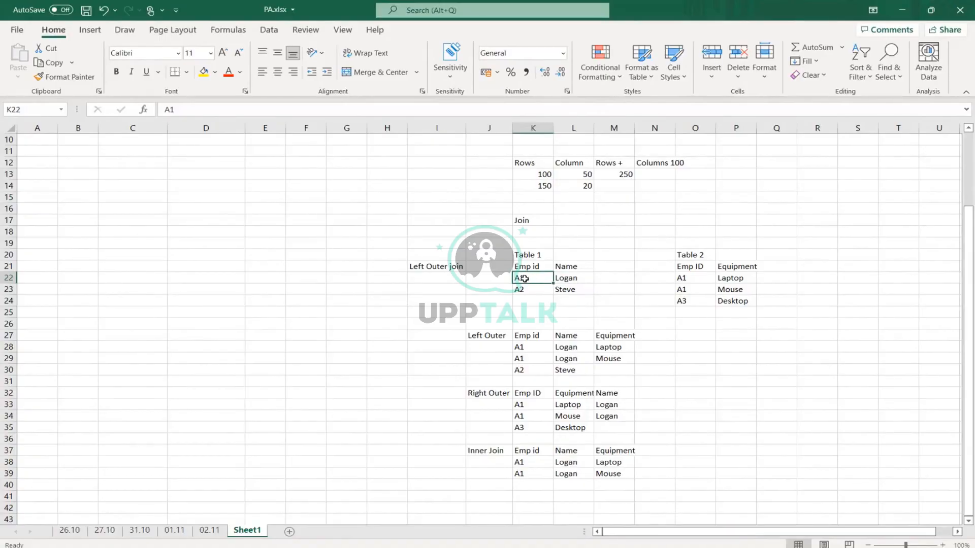
drag(692, 279, 689, 289)
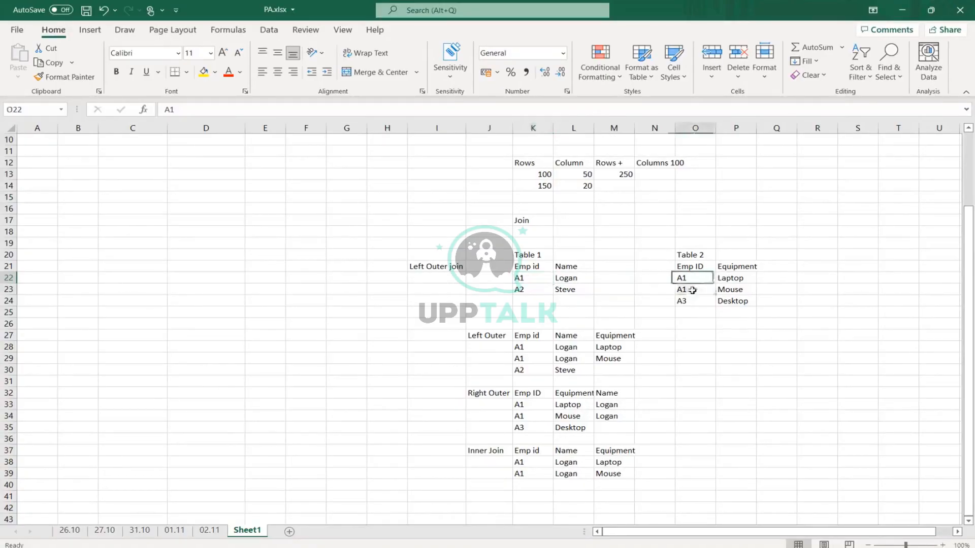
drag(519, 280, 569, 279)
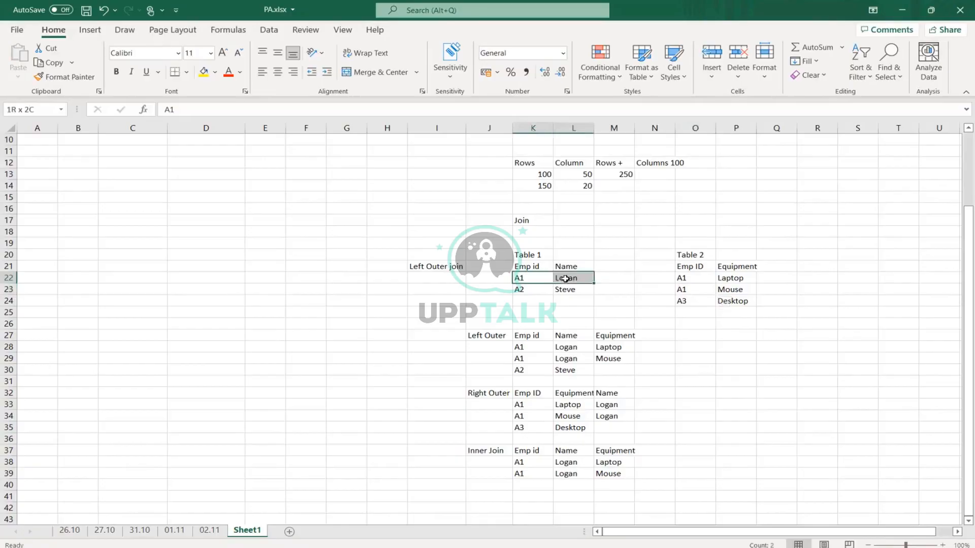
drag(685, 277, 734, 290)
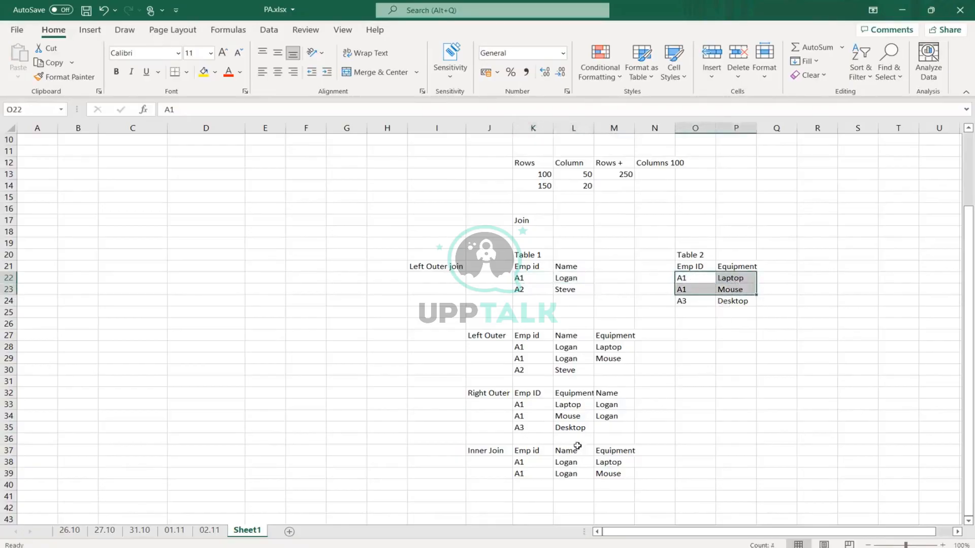
drag(524, 371, 625, 370)
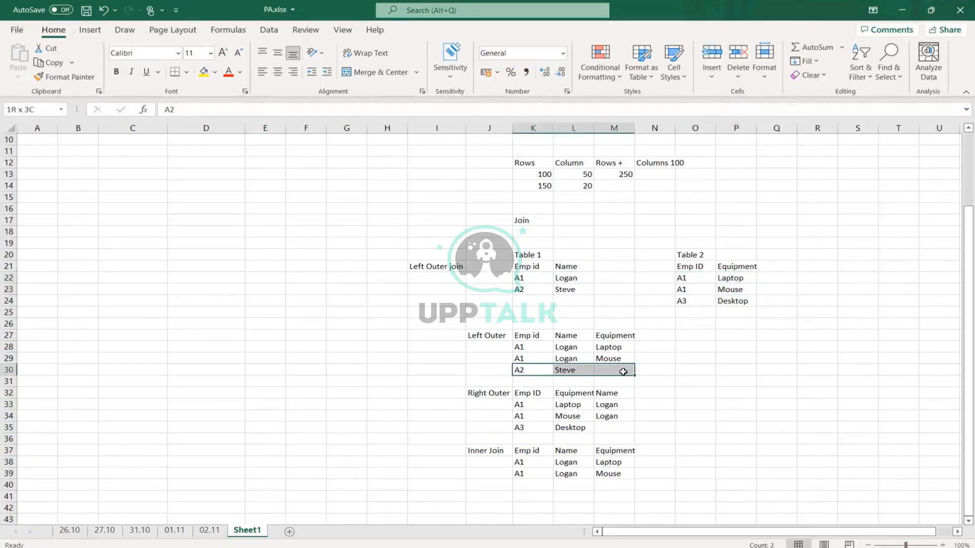
drag(681, 302, 763, 310)
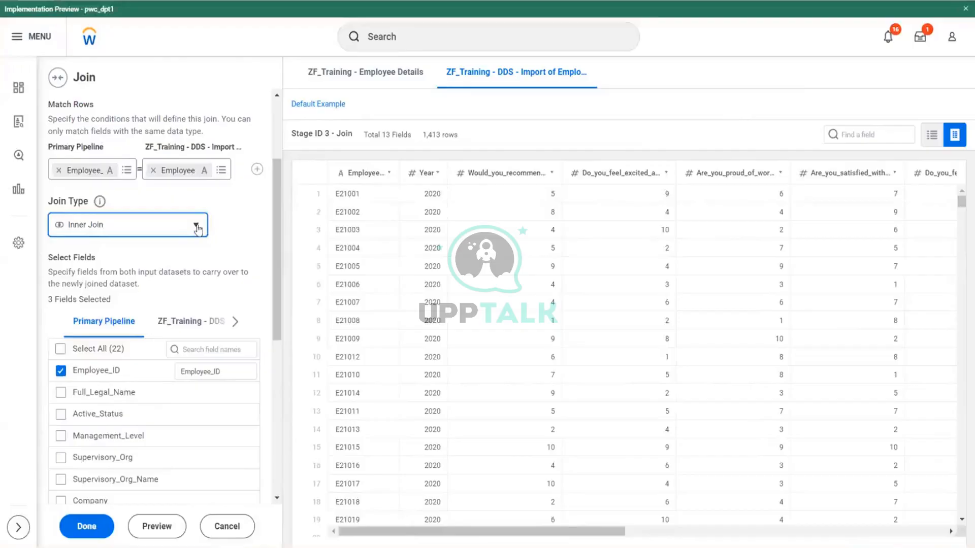
Try Full Outer Join as the join type in the Workday Join stage, and return to the Excel workbook.
click(195, 224)
click(75, 302)
key(alt+Tab)
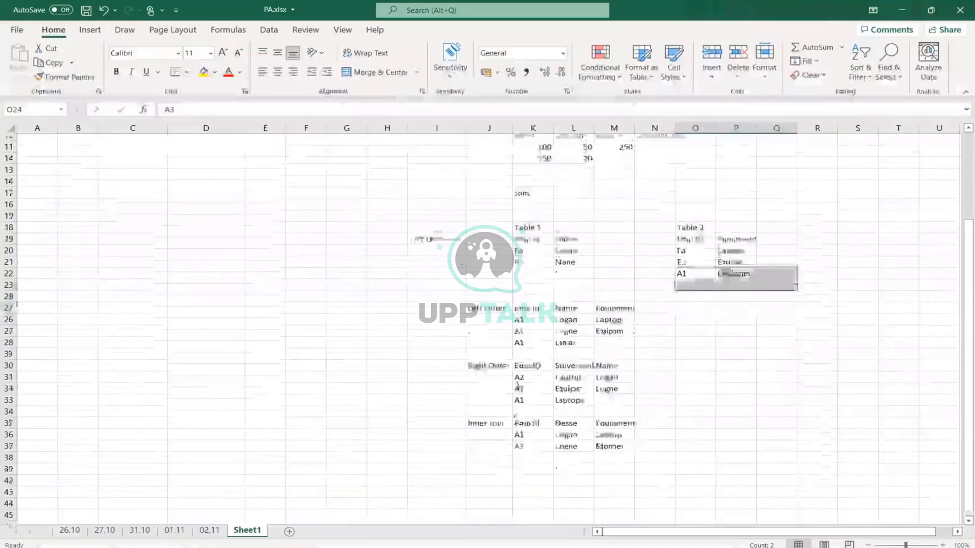
Enter the label Outer Join in J41 and copy the Inner Join headers (K37:M37) to K41 beside it.
click(484, 461)
text(Outer Join)
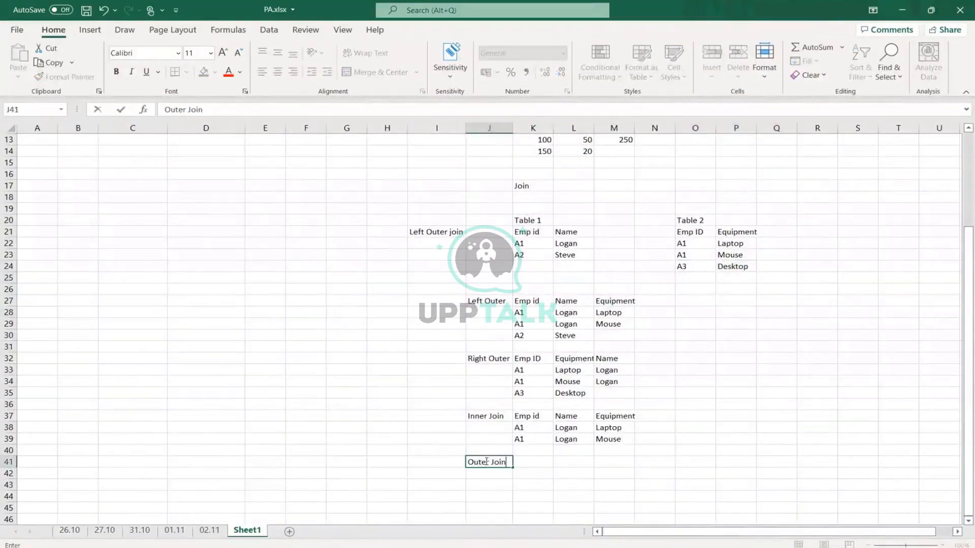
key(Return)
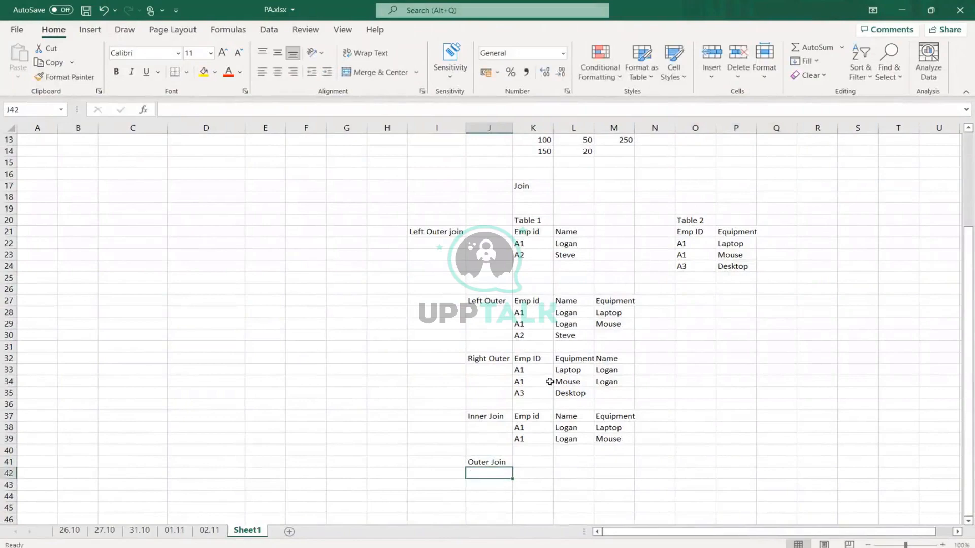
drag(527, 414, 609, 416)
key(ctrl+c)
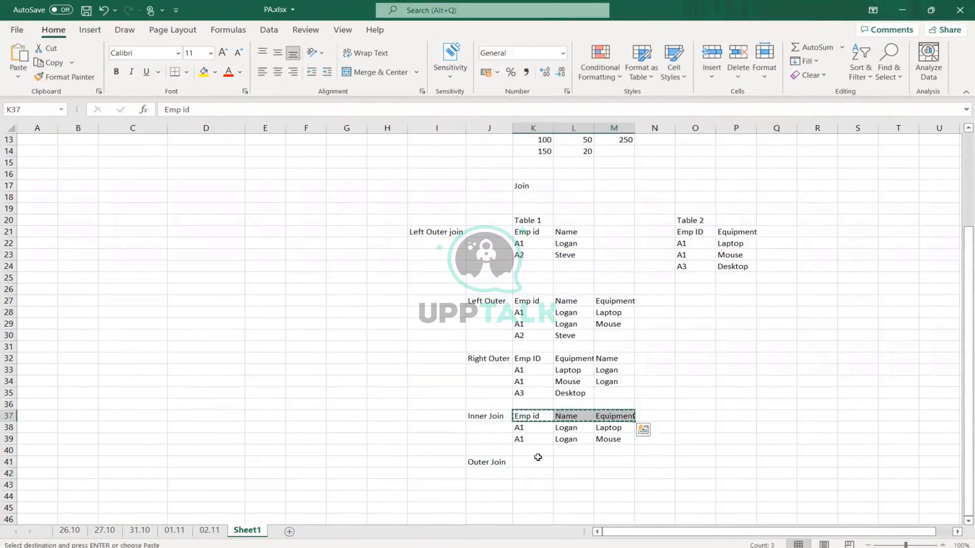
click(531, 460)
key(ctrl+v)
Copy the A2 employee row from Table 1 (K23:L23) to K42, under the Outer Join headers.
drag(522, 255, 564, 255)
key(ctrl+c)
click(532, 474)
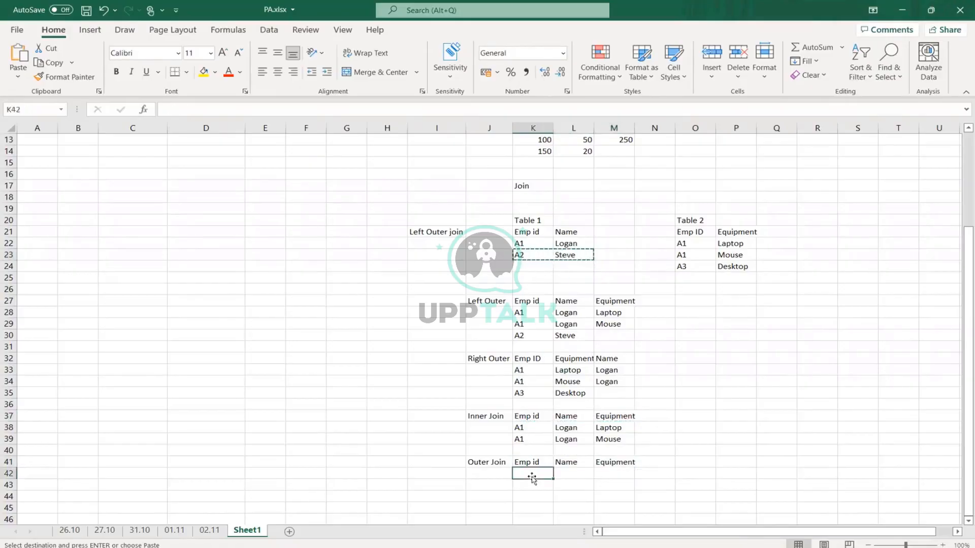
key(ctrl+v)
Copy Table 2's A3 ID to K43 and its Desktop equipment entry to M43 of the Outer Join result.
click(694, 265)
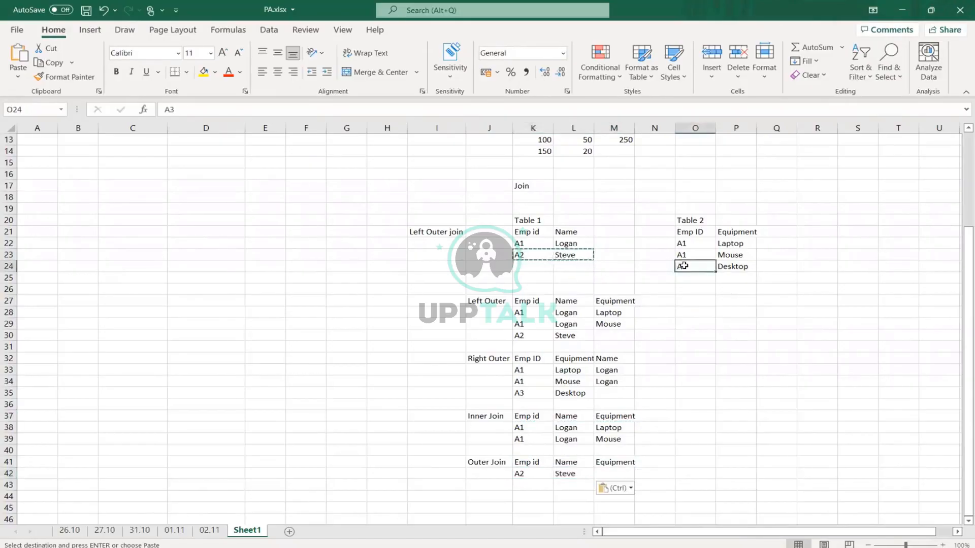
key(ctrl+c)
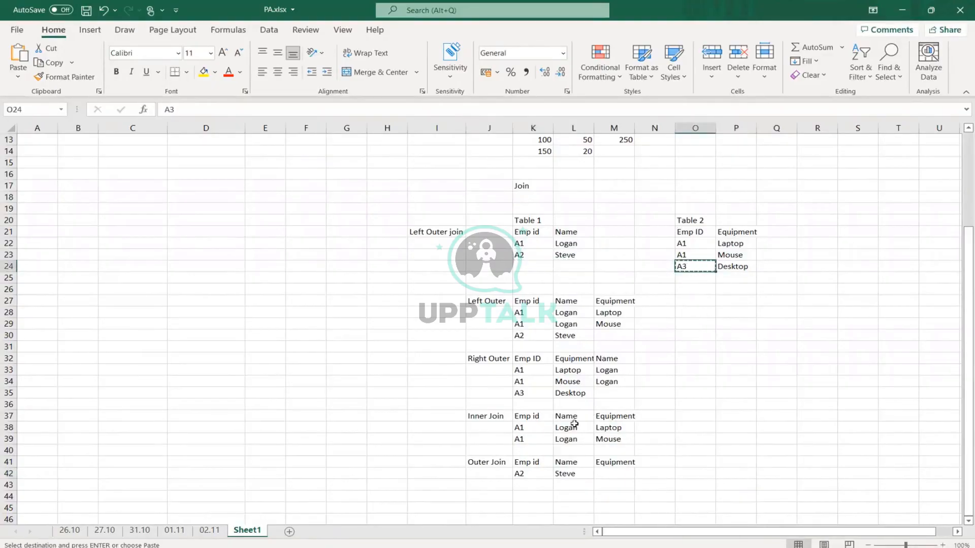
click(531, 483)
key(ctrl+v)
click(730, 269)
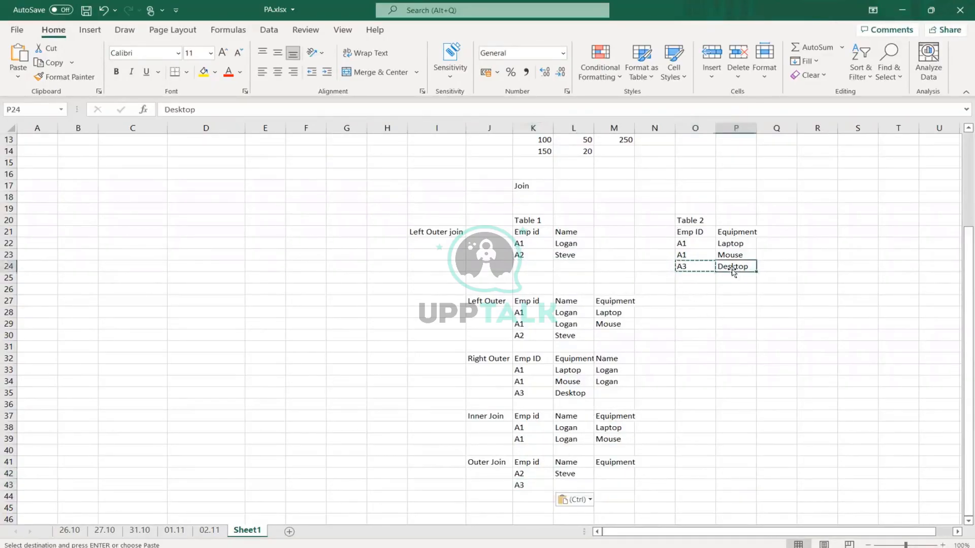
key(ctrl+c)
click(618, 483)
key(ctrl+v)
click(733, 451)
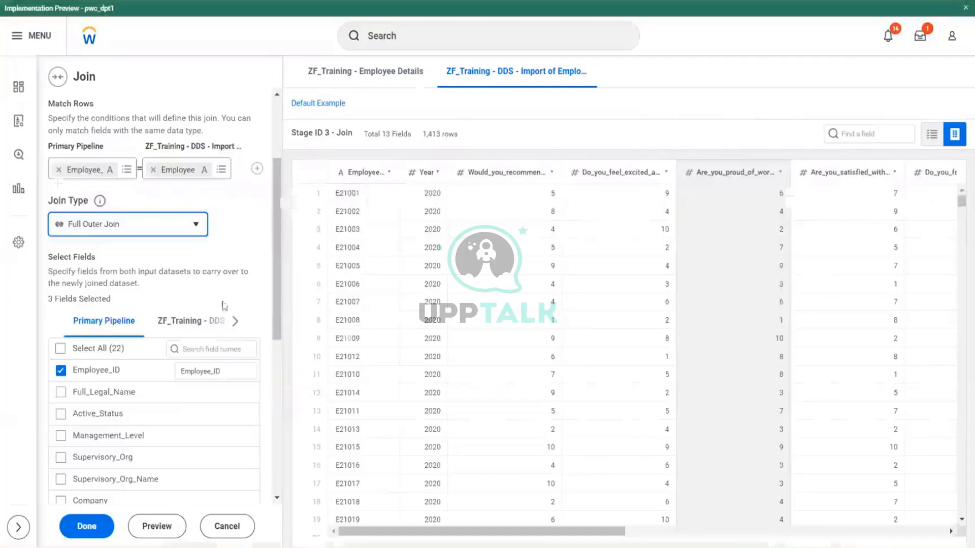
Switch to the Workday window and set the Join stage's join type back to Left Outer Join.
click(195, 226)
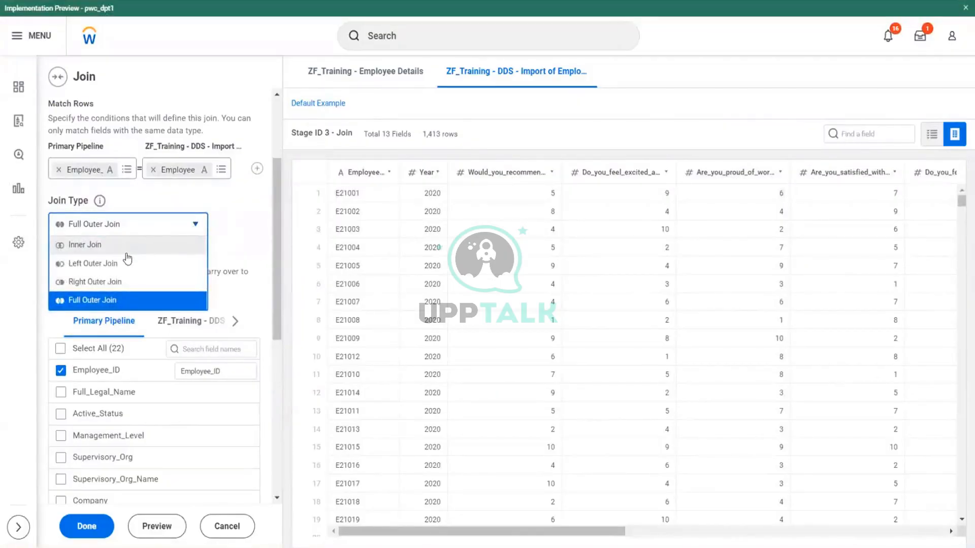
click(113, 265)
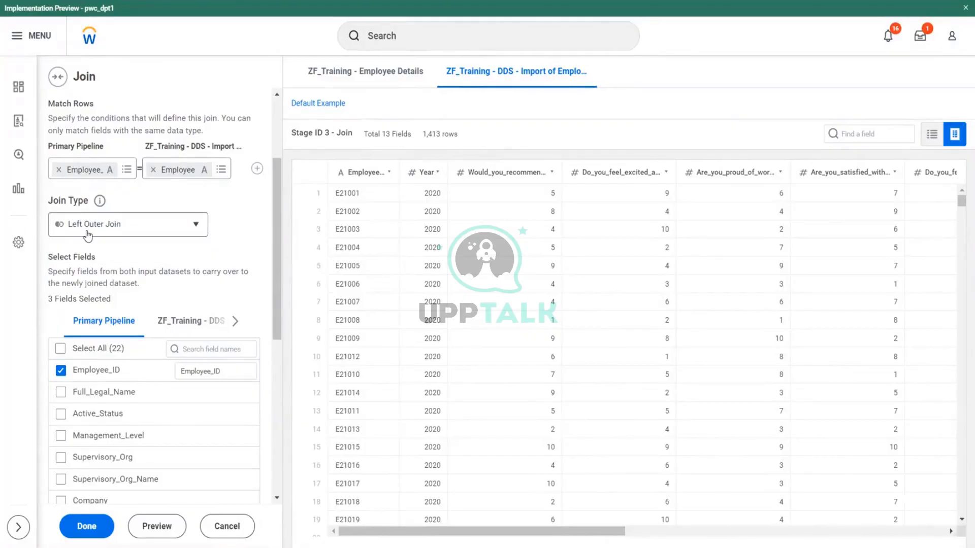
Review the Join stage's match condition, join type and selectable fields in Workday, and compare them with Tables 1 and 2 in the Excel sheet.
scroll(143, 263, down, 3)
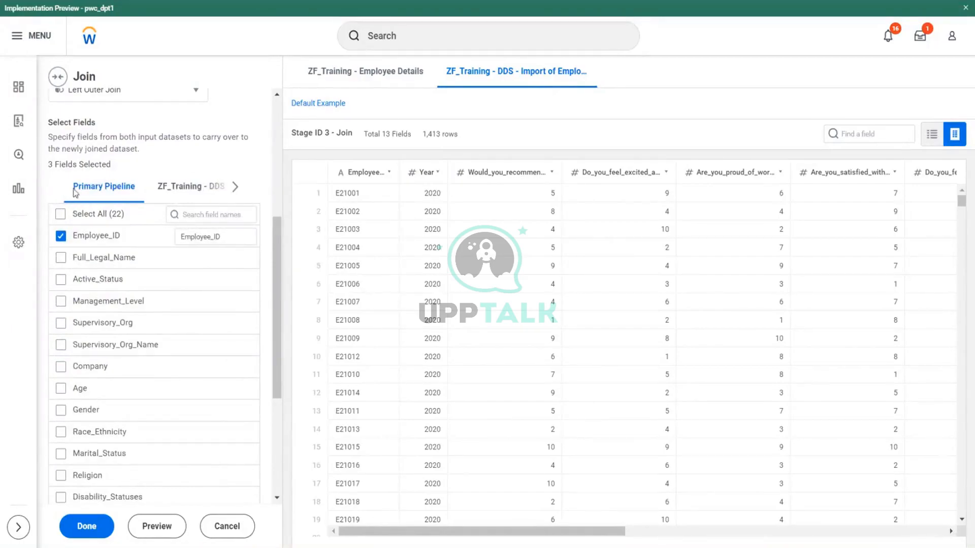
scroll(76, 193, up, 3)
scroll(57, 174, up, 3)
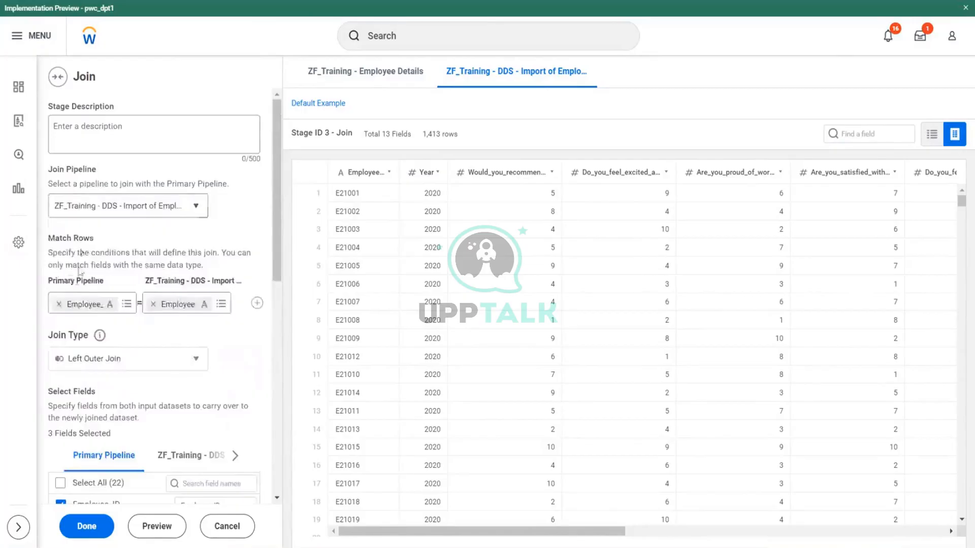
drag(51, 281, 87, 282)
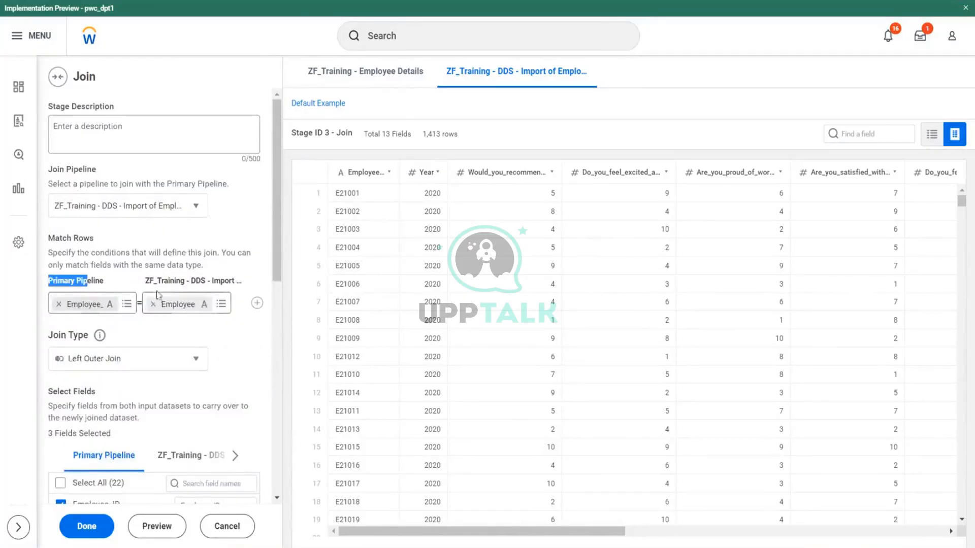
drag(163, 281, 242, 281)
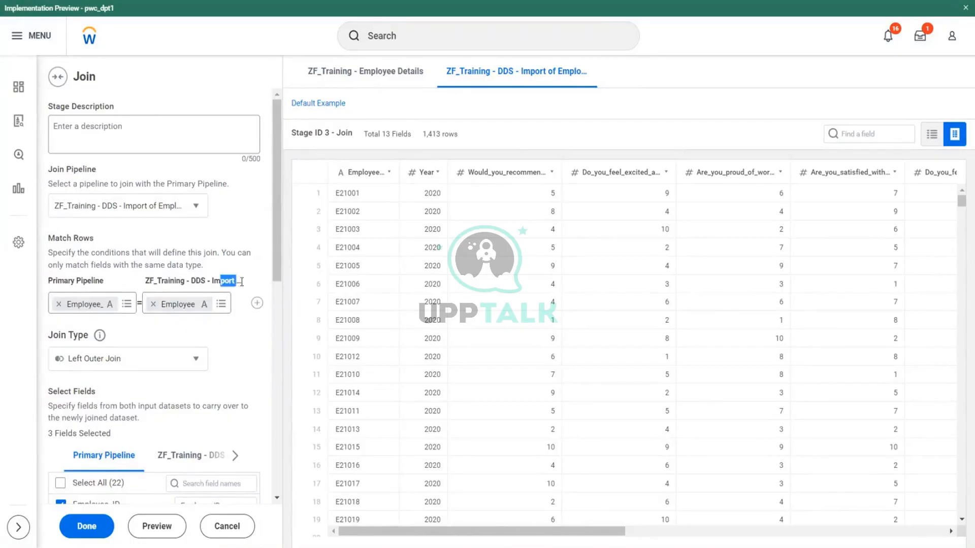
scroll(152, 254, down, 5)
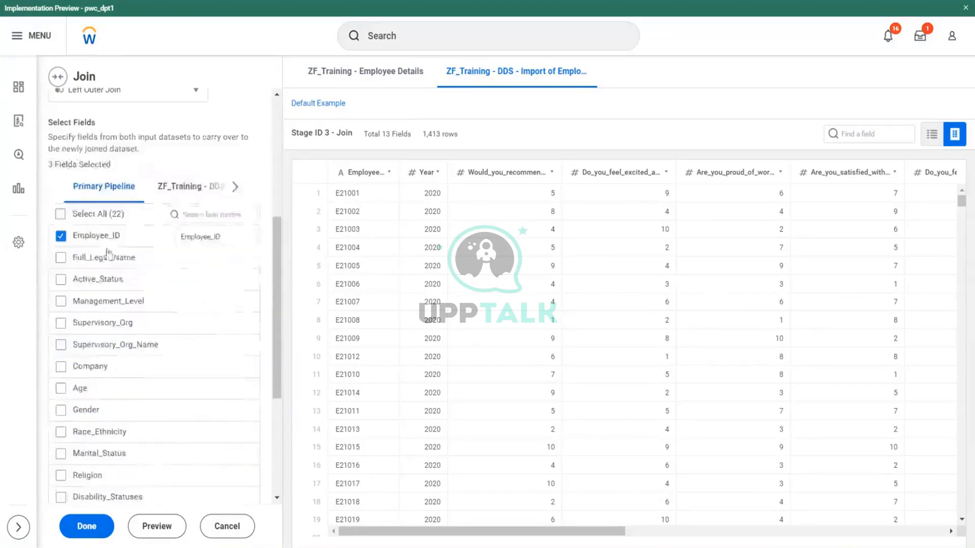
scroll(139, 214, down, 1)
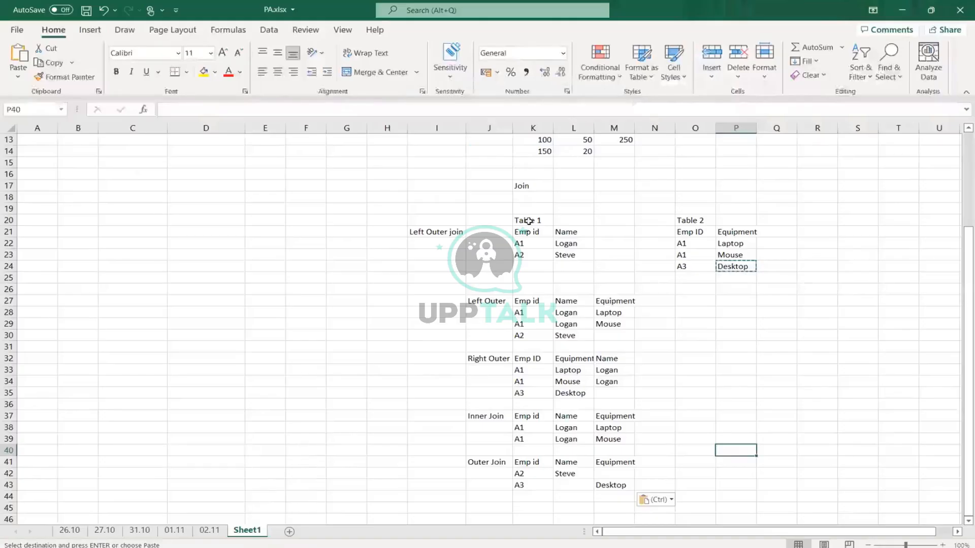
drag(529, 232, 585, 260)
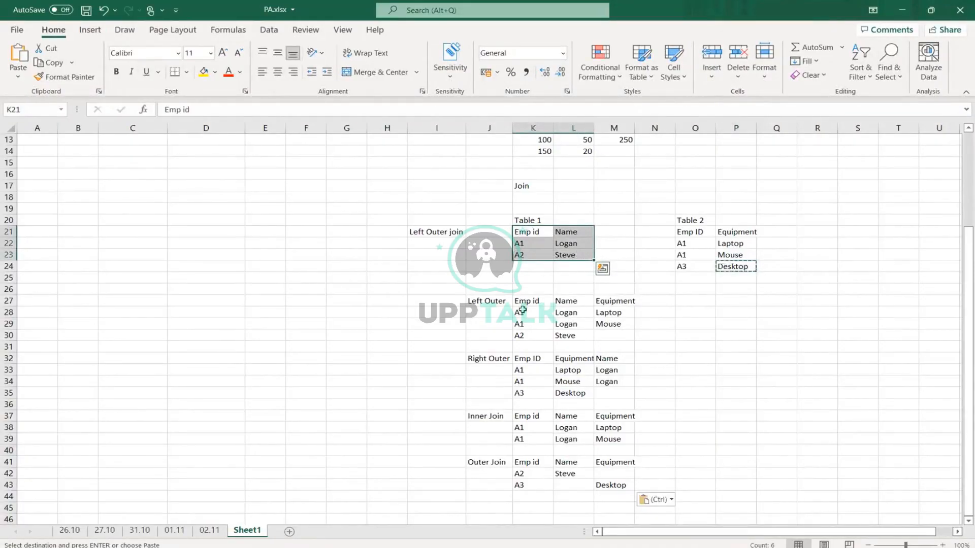
drag(688, 244, 689, 255)
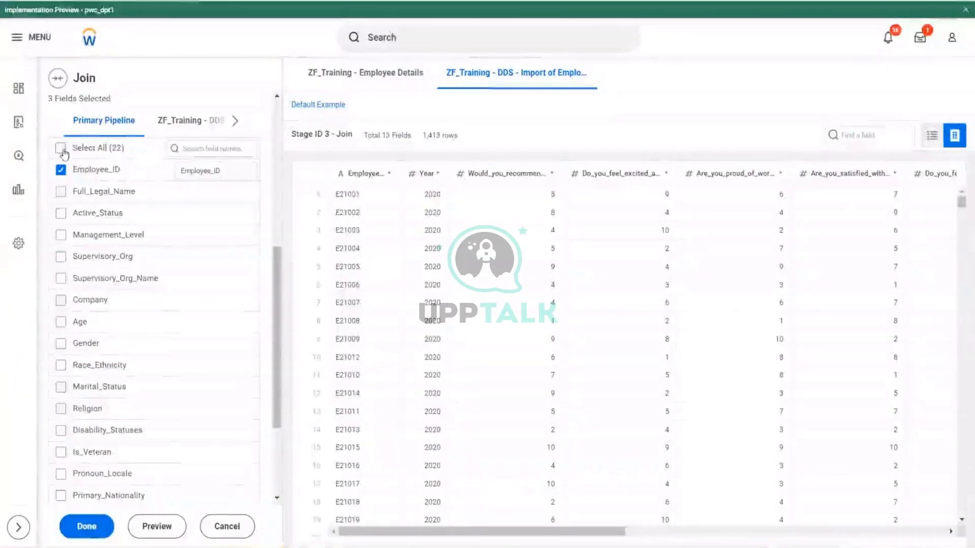
Select all 22 Primary Pipeline fields in the Workday Join stage, relating them to Table 1's headers and the Left Outer result in Excel.
click(63, 150)
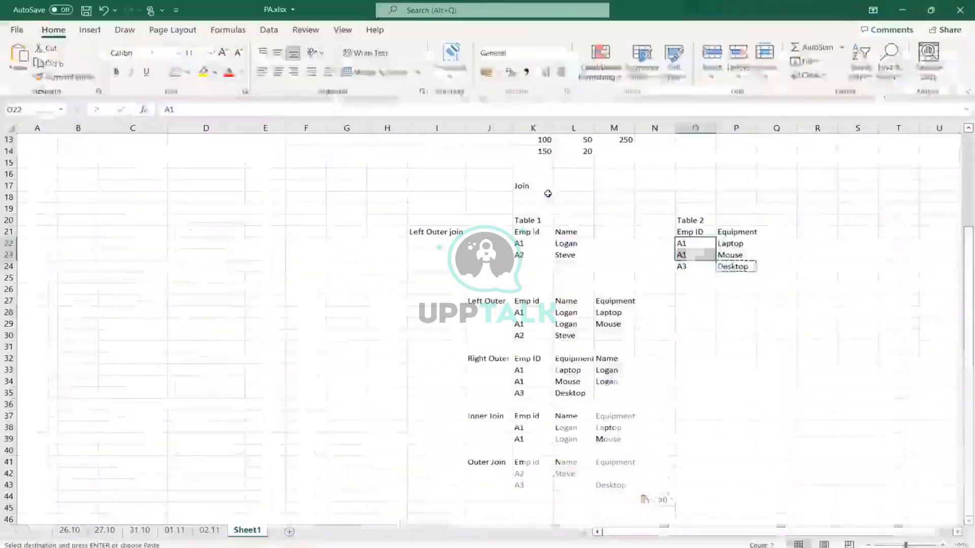
click(522, 233)
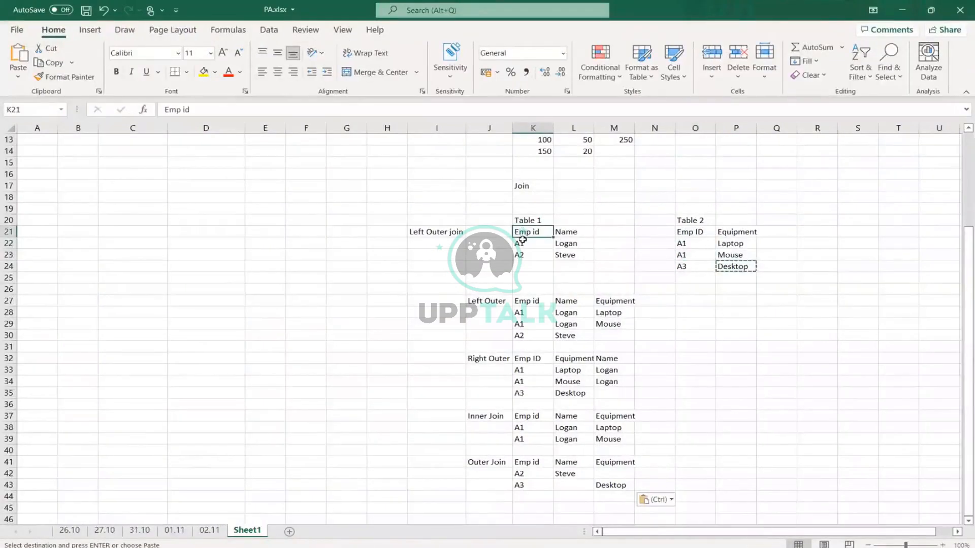
click(488, 300)
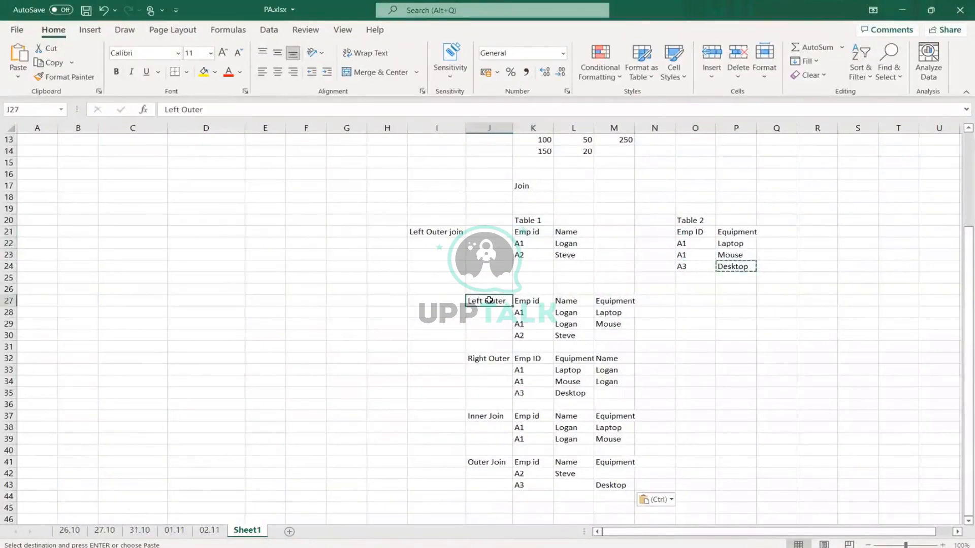
click(532, 300)
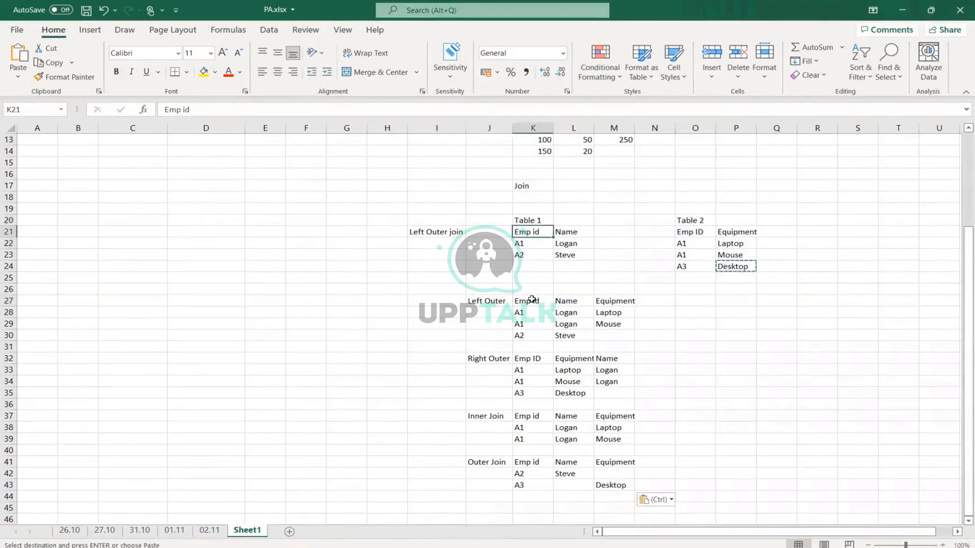
click(568, 234)
drag(567, 301, 525, 320)
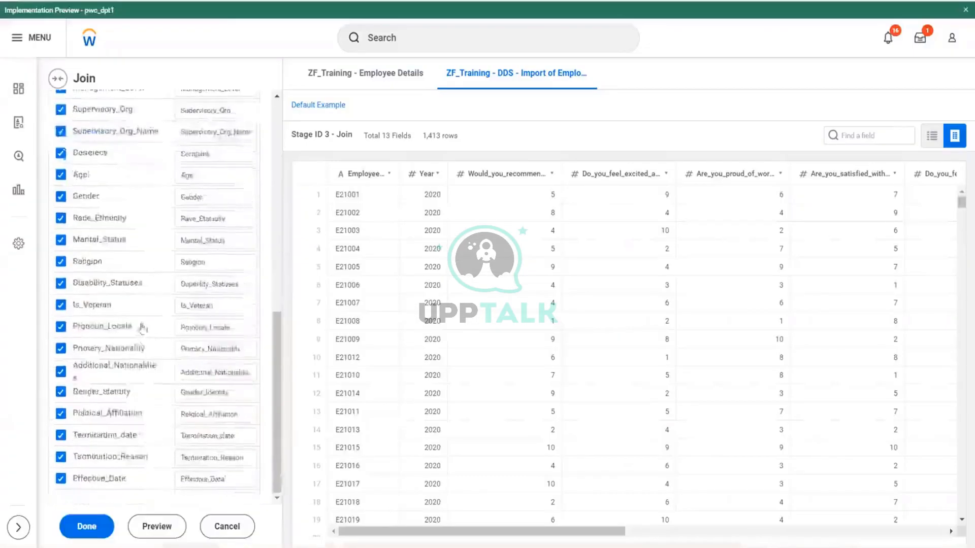
scroll(89, 167, up, 10)
scroll(92, 382, down, 3)
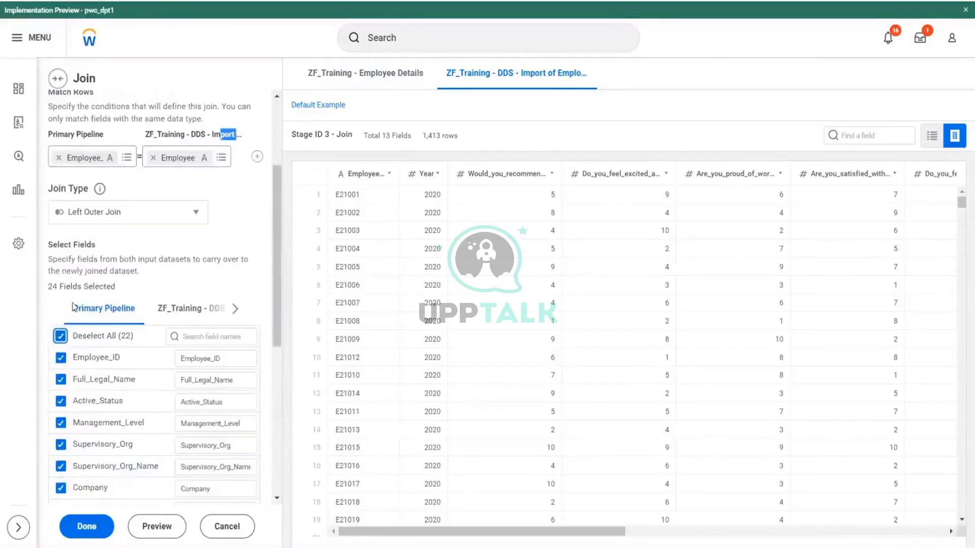
drag(73, 310, 133, 315)
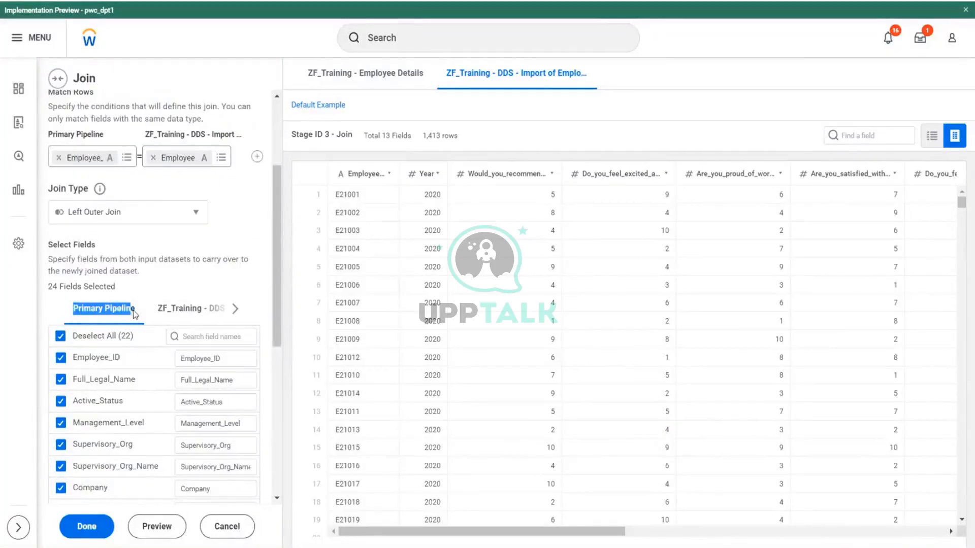
Select all 13 fields of the joined ZF_Training - DDS pipeline in Workday, relating them to Table 2's Emp ID column in Excel.
scroll(190, 283, down, 2)
click(205, 247)
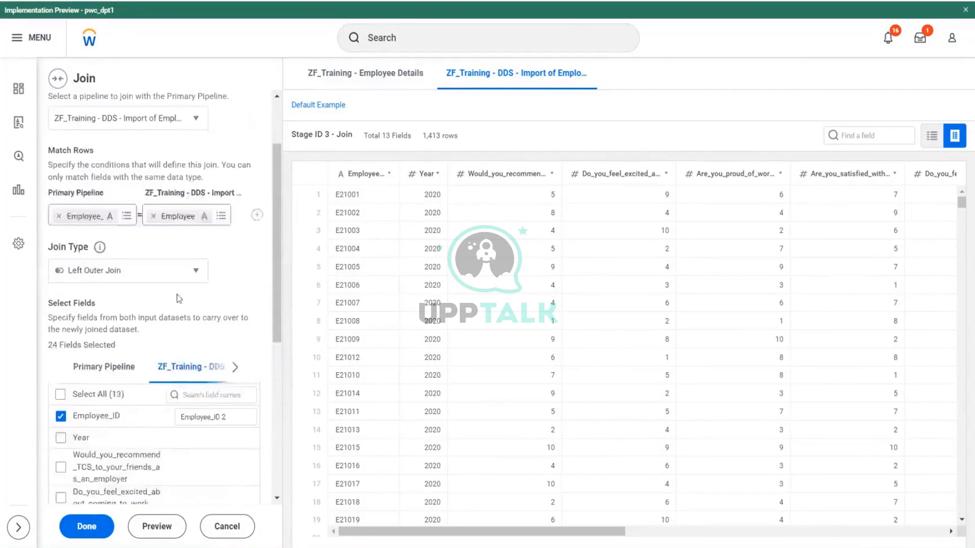
scroll(179, 298, down, 4)
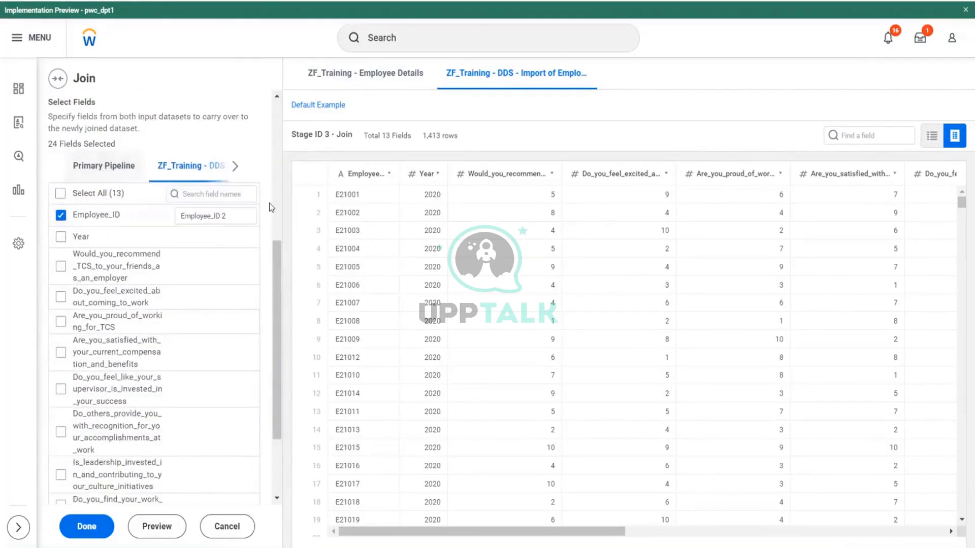
key(alt+Tab)
click(690, 231)
click(655, 301)
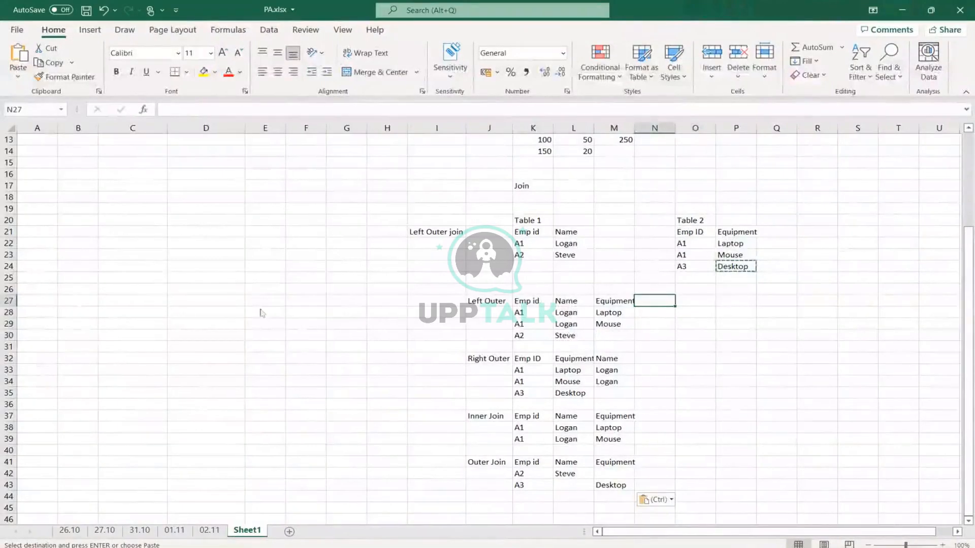
key(alt+Tab)
click(61, 195)
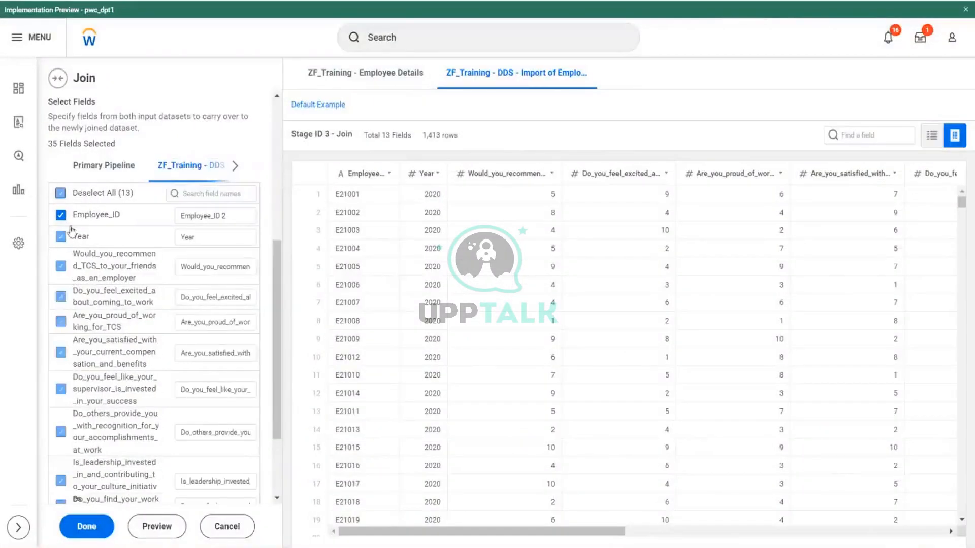
Exclude the duplicate Employee_ID and Employee ID fields of the ZF_Training - DDS pipeline from the joined dataset.
click(61, 220)
scroll(114, 289, down, 3)
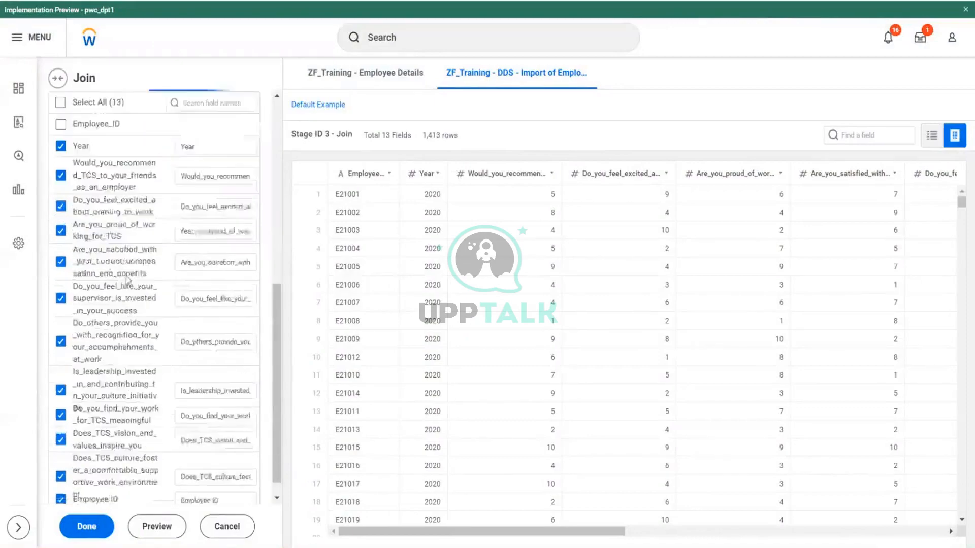
click(61, 480)
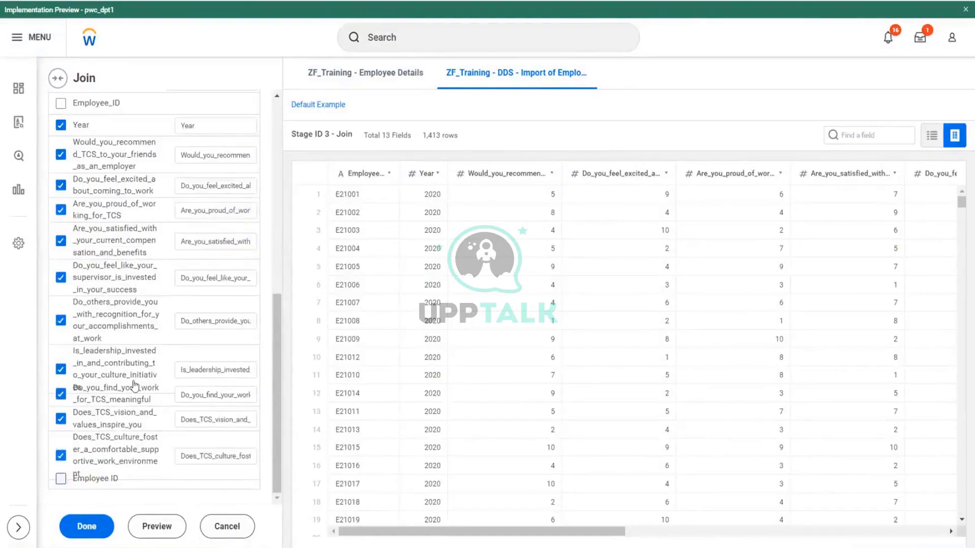
scroll(136, 385, up, 5)
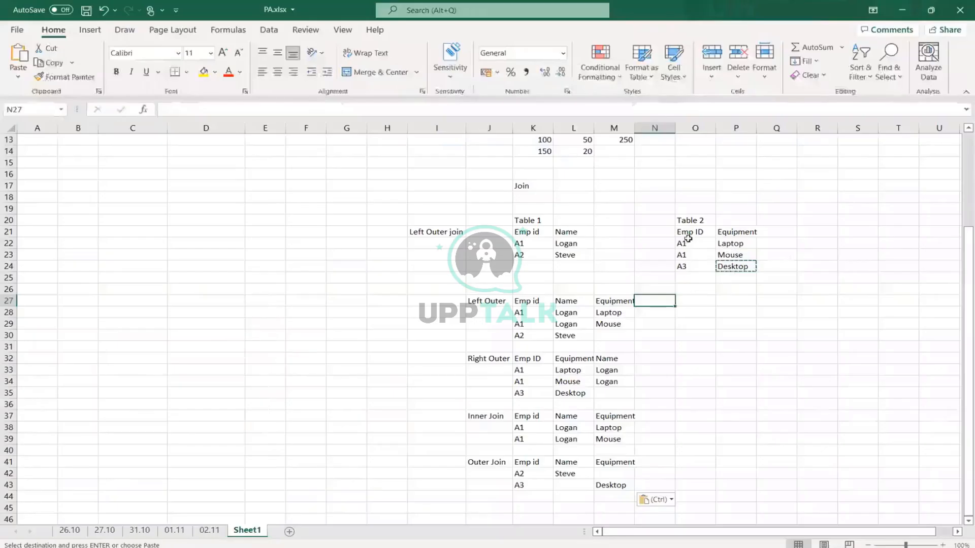
Compare both source tables' headers with the Left Outer headers in Excel, and preview the join result in Workday.
drag(688, 233, 686, 265)
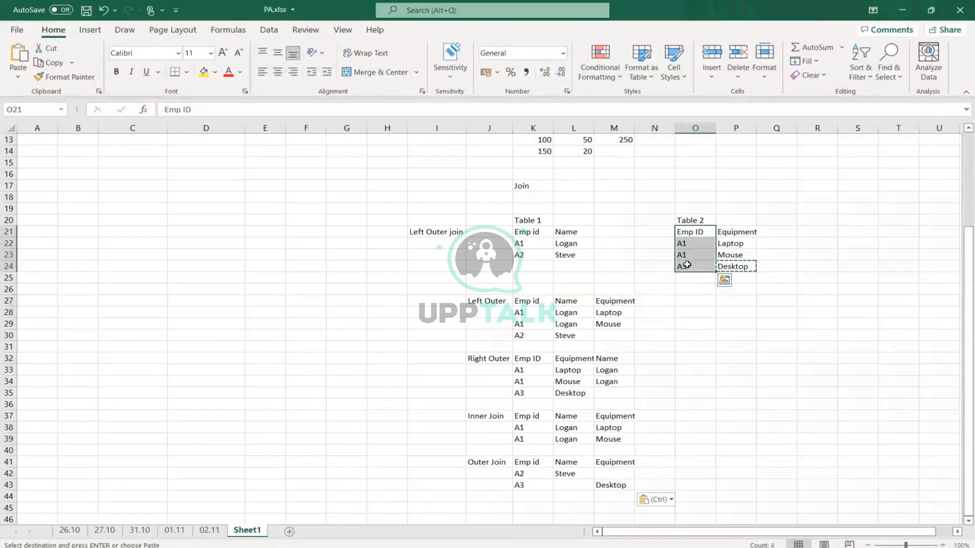
drag(526, 233, 574, 233)
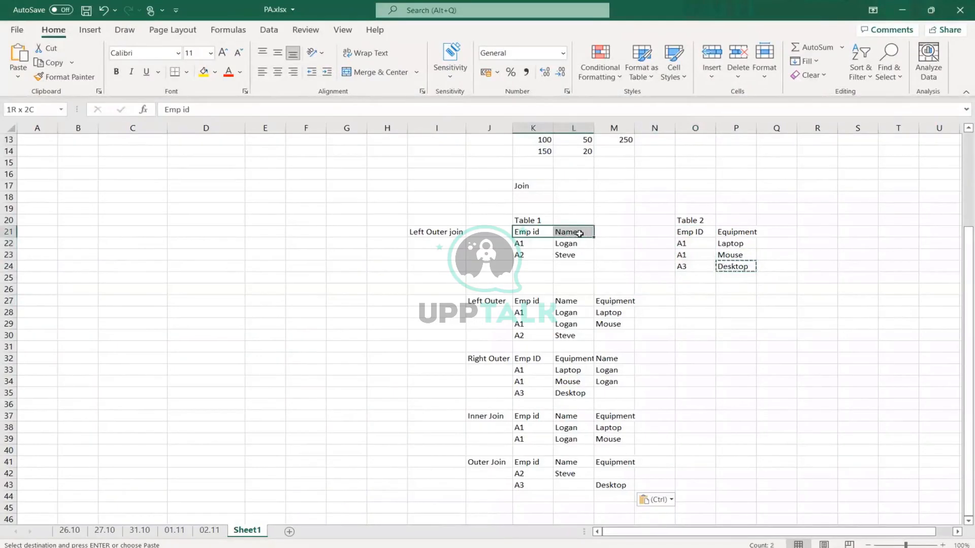
click(738, 231)
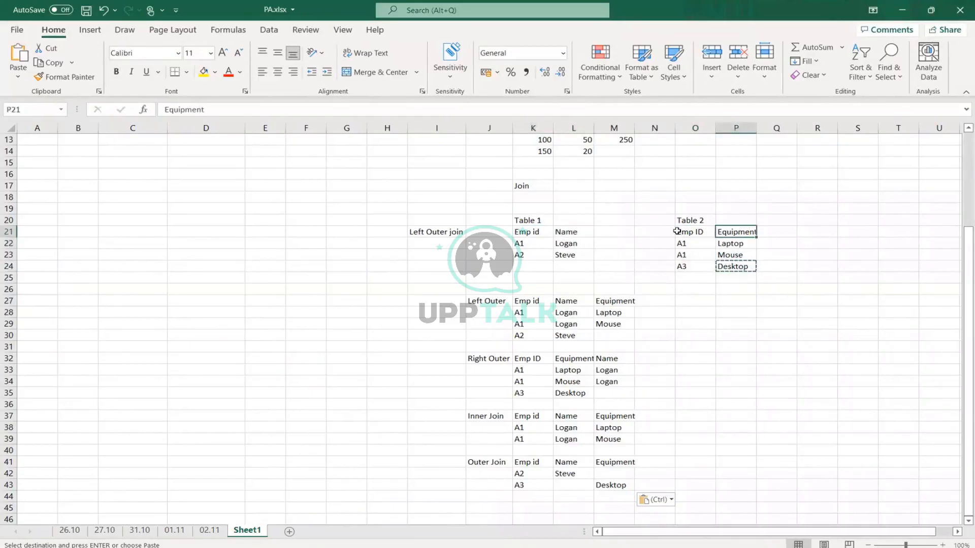
drag(528, 300, 614, 300)
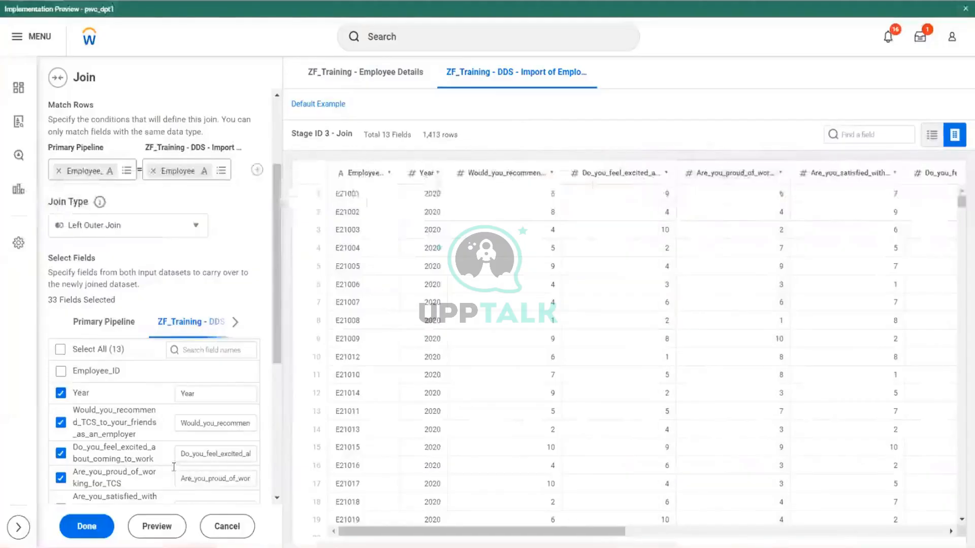
click(157, 527)
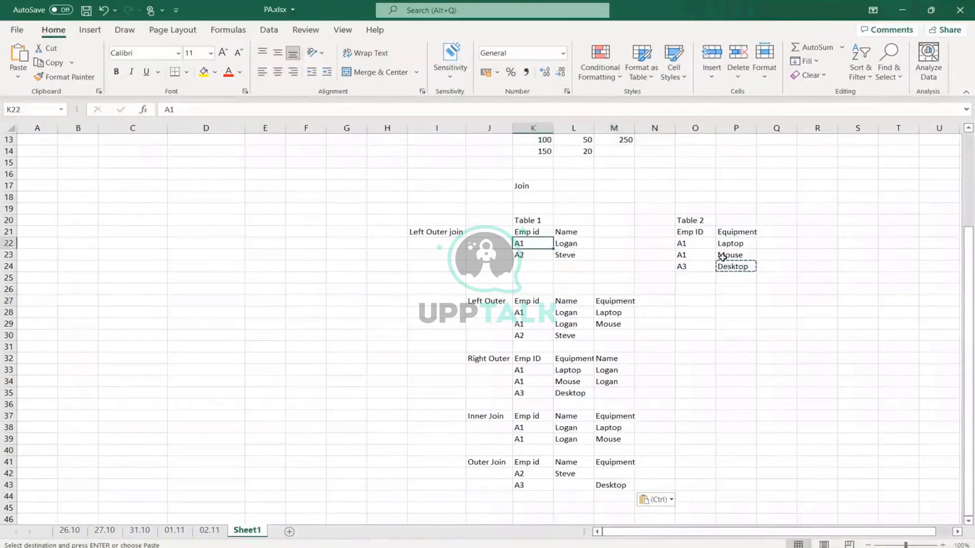
Switch to Excel and compare the A1 rows of Table 1 and Table 2 with the A1 rows of the Left Outer result.
click(681, 244)
click(529, 244)
drag(688, 246, 745, 258)
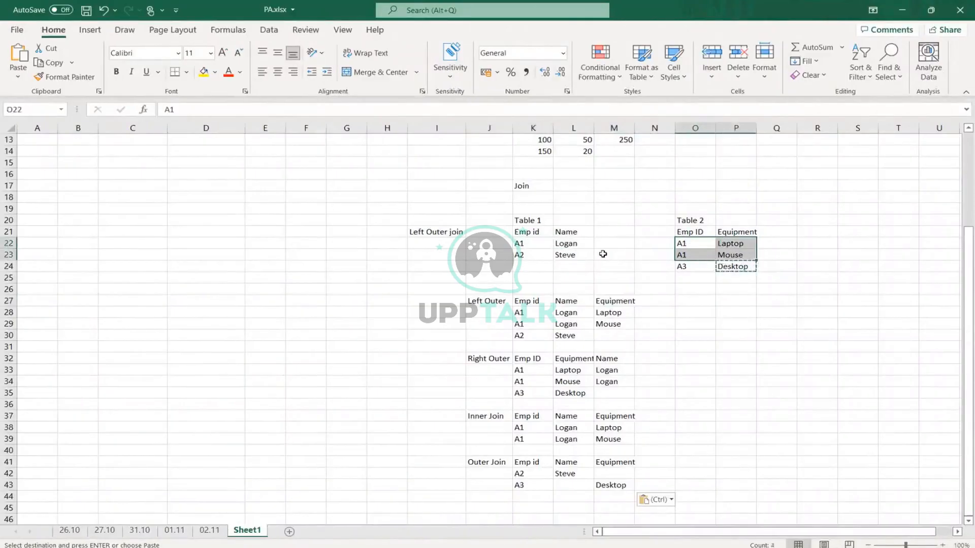
click(524, 244)
drag(526, 315, 610, 325)
drag(521, 246, 573, 244)
drag(520, 311, 563, 324)
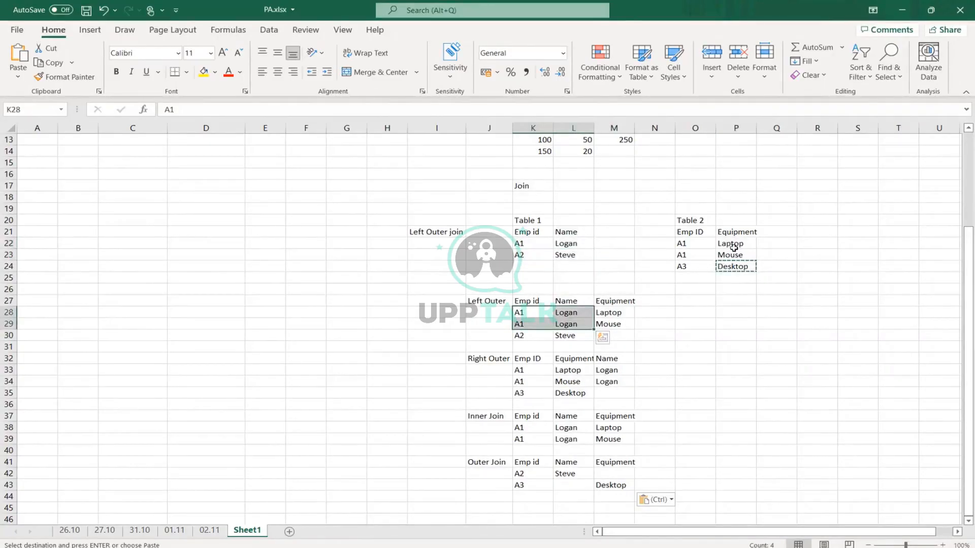
drag(735, 243, 734, 257)
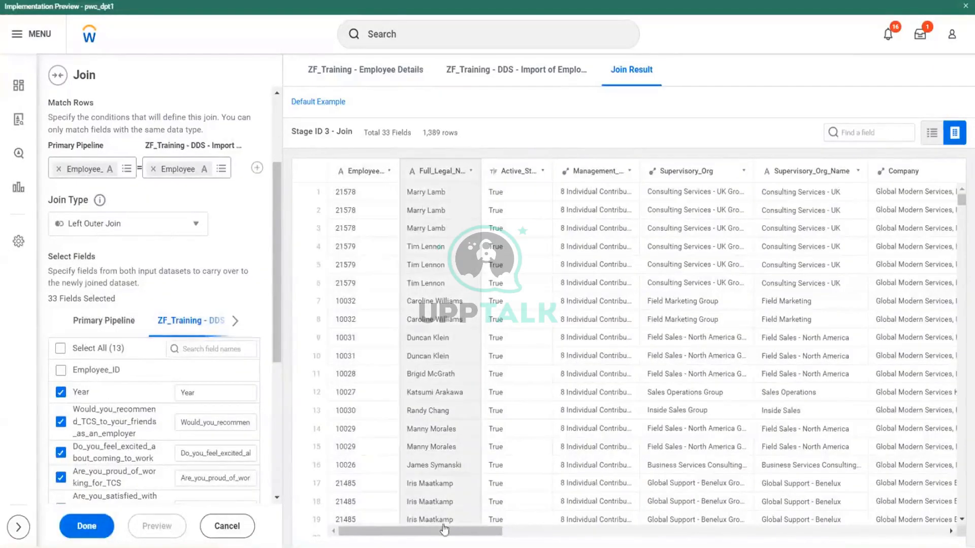
Return to Workday, finish the Join stage after checking the preview, and examine the joined dataset's field total and rows.
mouse_move(445, 529)
mouse_down()
mouse_move(426, 529)
mouse_move(745, 531)
mouse_up()
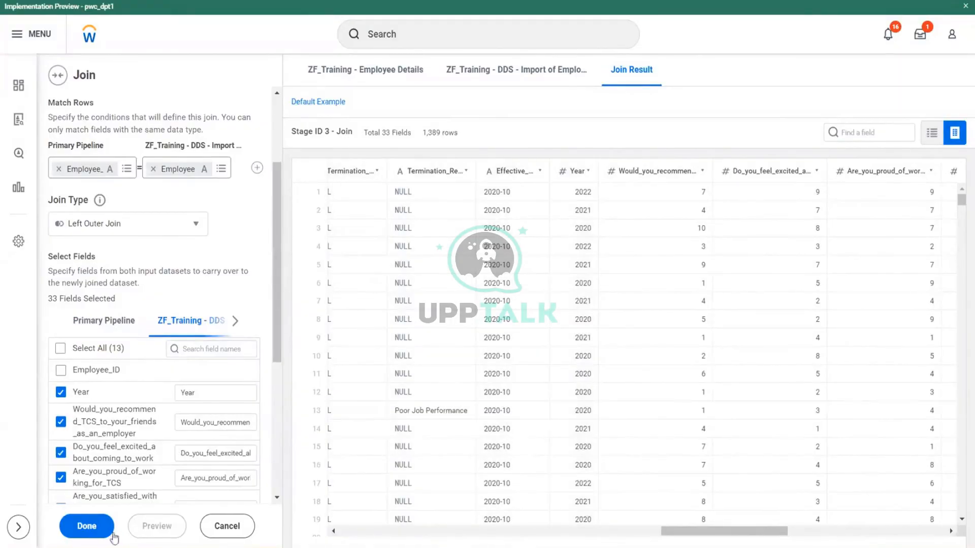
click(85, 528)
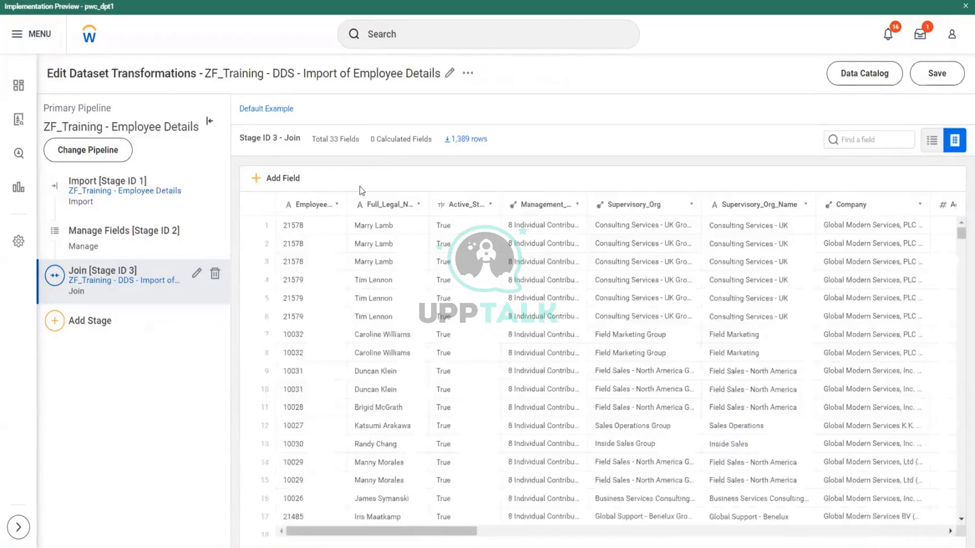
drag(312, 139, 348, 139)
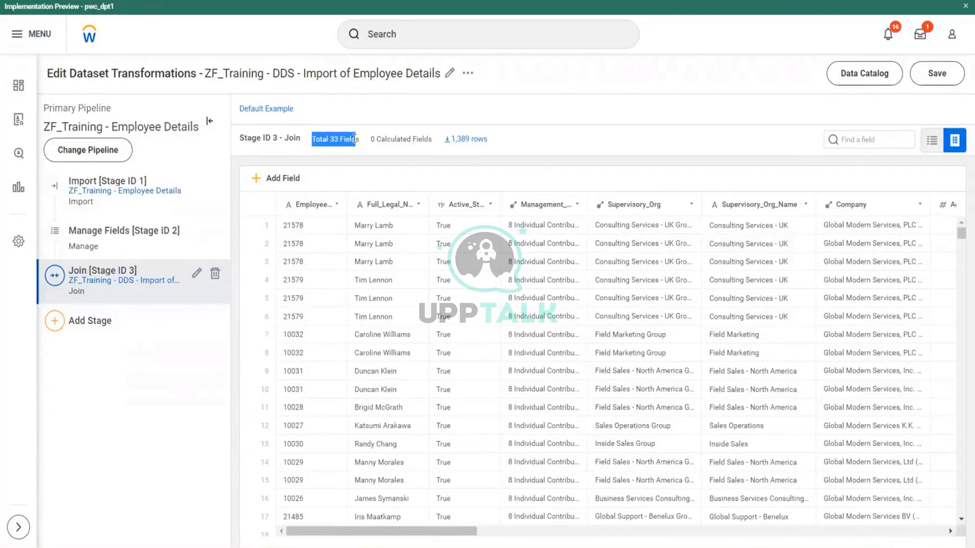
scroll(401, 327, down, 5)
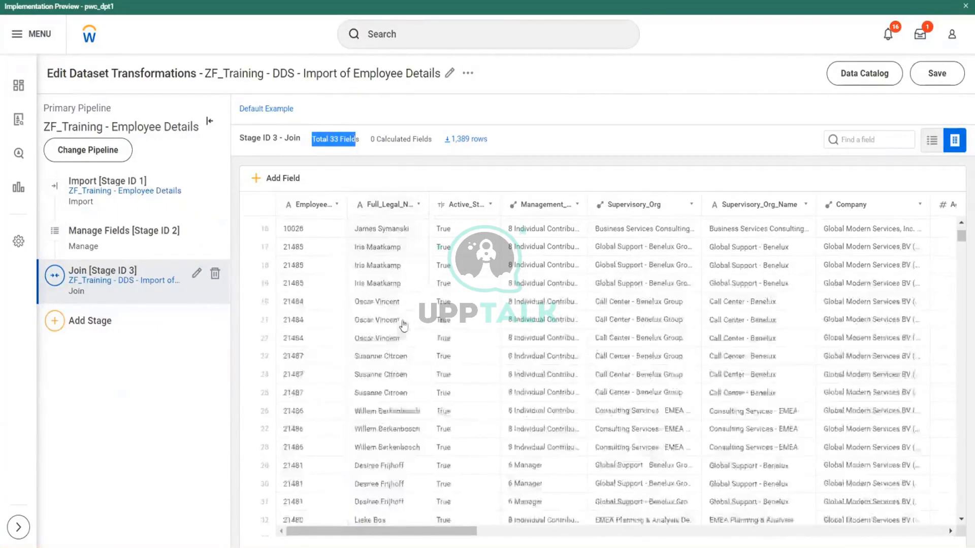
scroll(405, 332, down, 20)
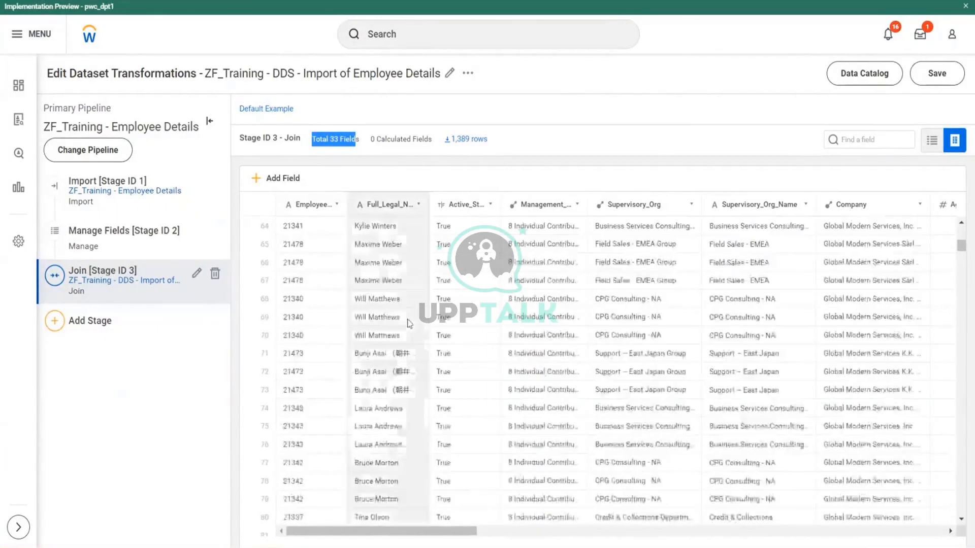
Examine the joined rows of the Stage 3 Join for repeated Employee_ID entries and NULL values.
scroll(411, 326, down, 6)
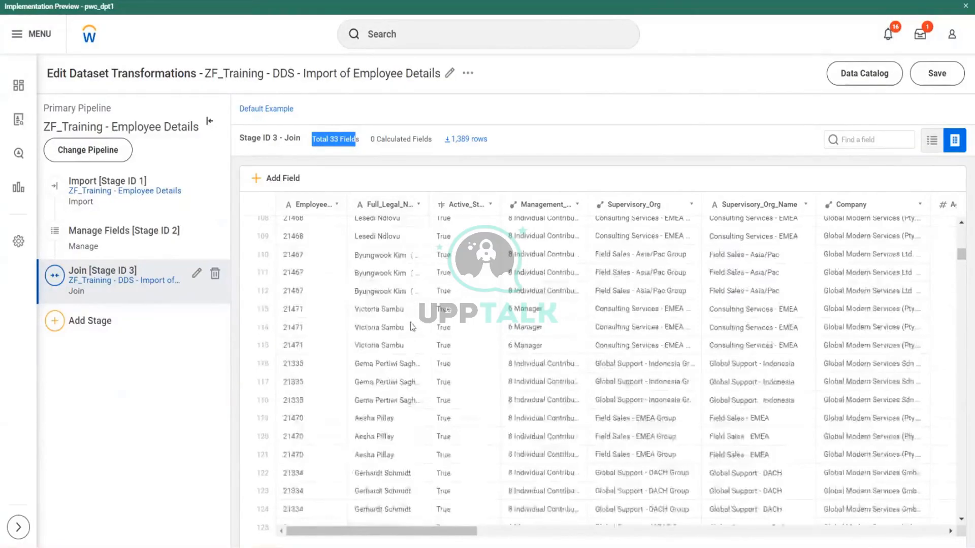
scroll(414, 328, down, 12)
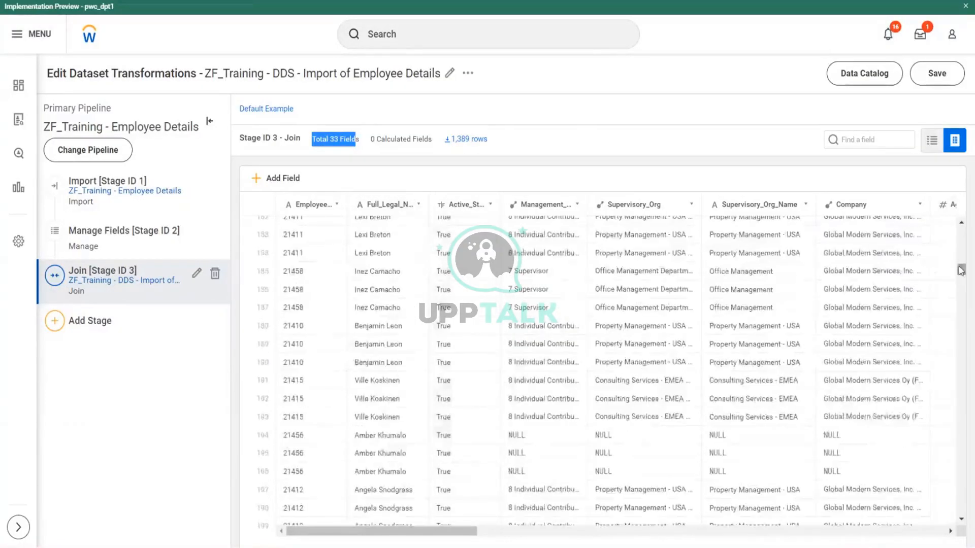
mouse_move(961, 271)
mouse_down()
mouse_move(961, 228)
mouse_move(959, 512)
mouse_move(961, 282)
mouse_up()
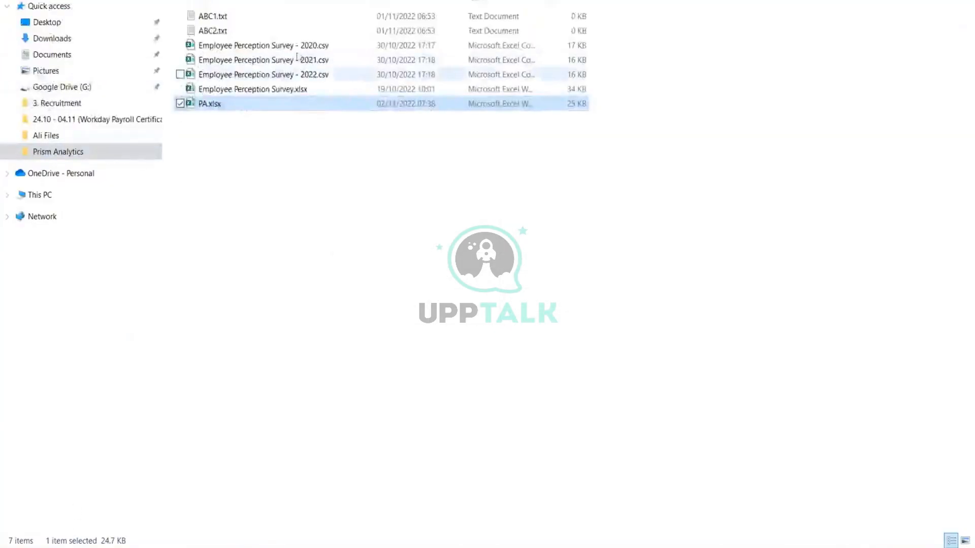
Open Employee Perception Survey - 2020.csv in Excel and review the employee IDs and Year values through its rows.
click(299, 47)
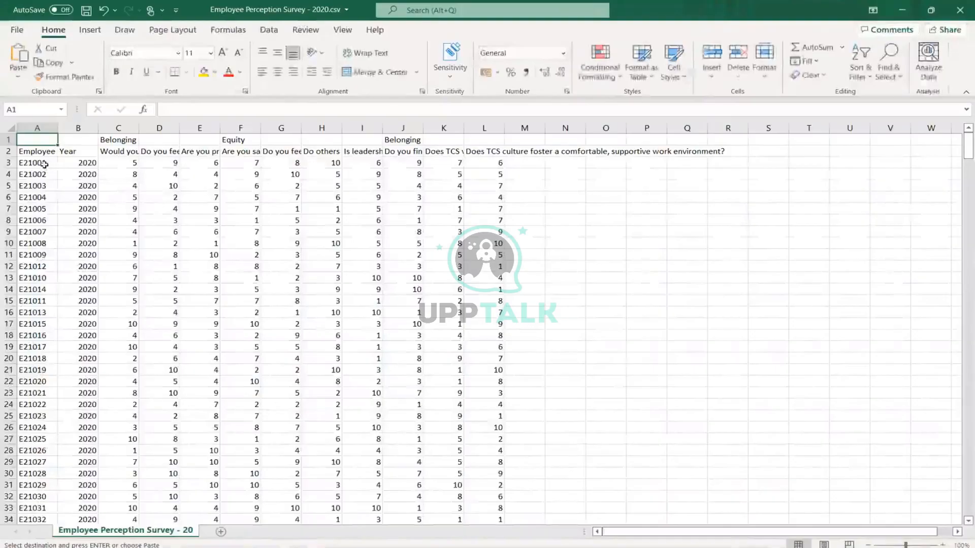
click(45, 164)
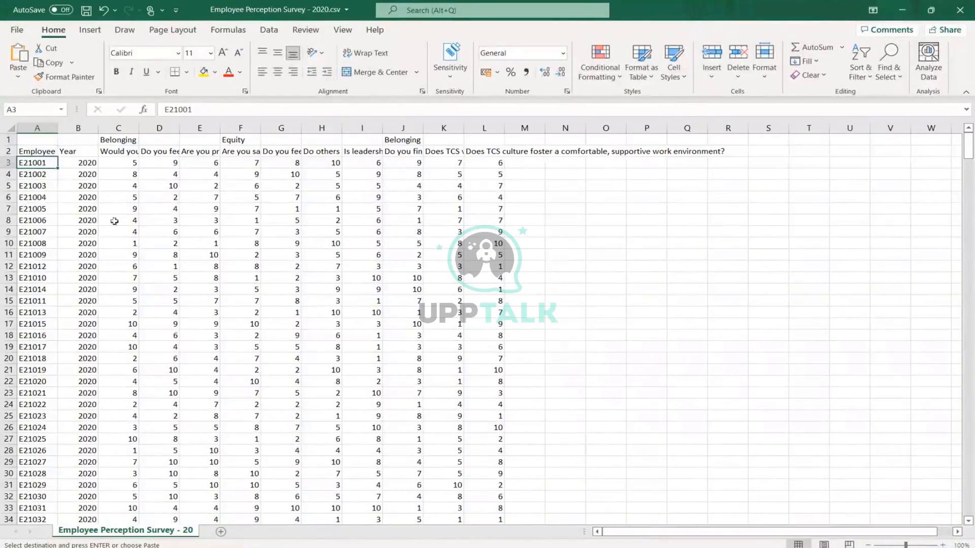
scroll(112, 334, down, 20)
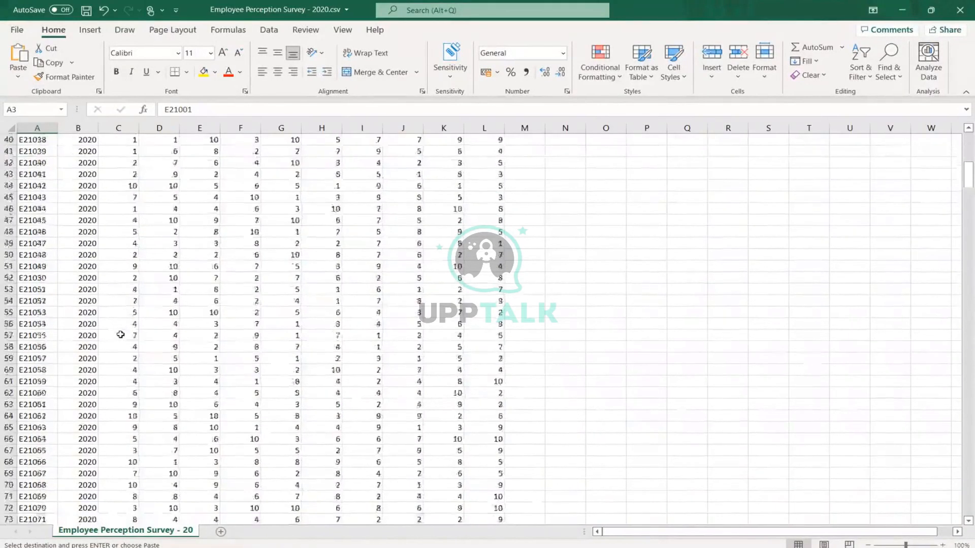
scroll(121, 340, down, 20)
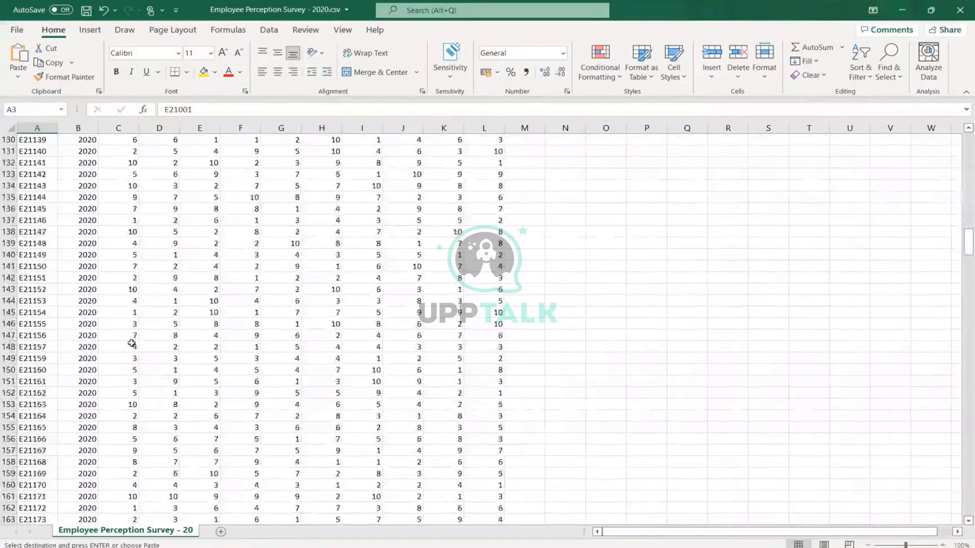
Switch to Workday's ZF_Training - DDS - Import of Employee Survey Details dataset and examine the Manage Fields stage's fields, employee IDs and Year values.
key(alt+Tab)
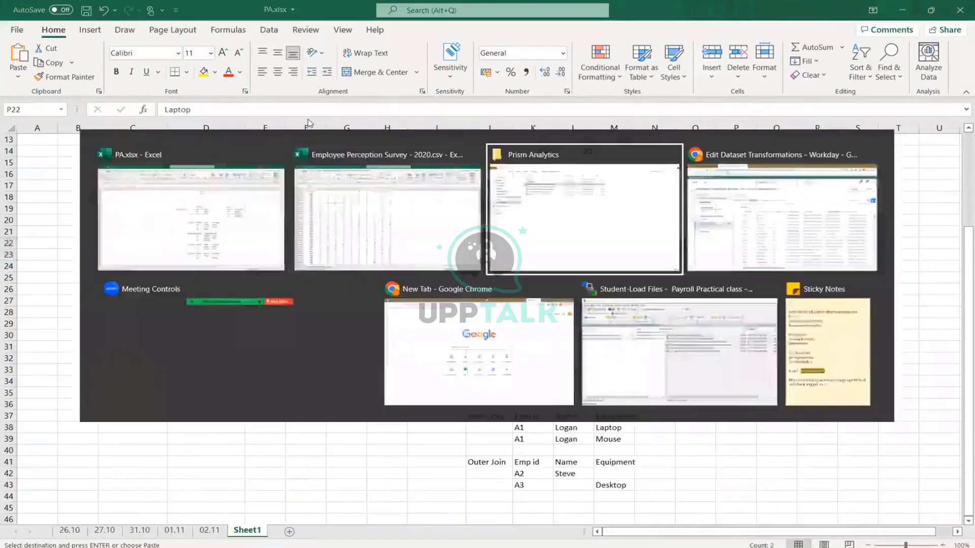
key(alt+Tab)
key(alt+Tab)
key(alt+Tab)
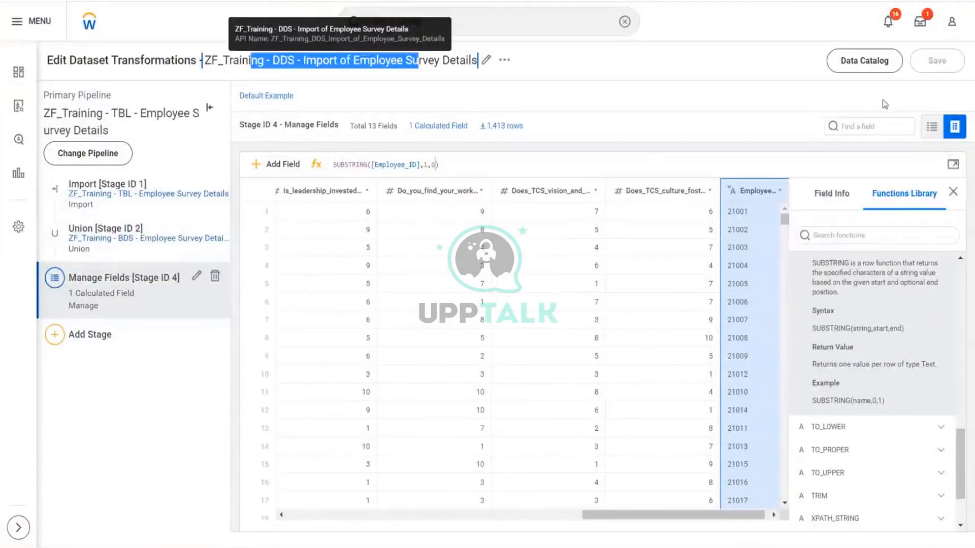
click(937, 131)
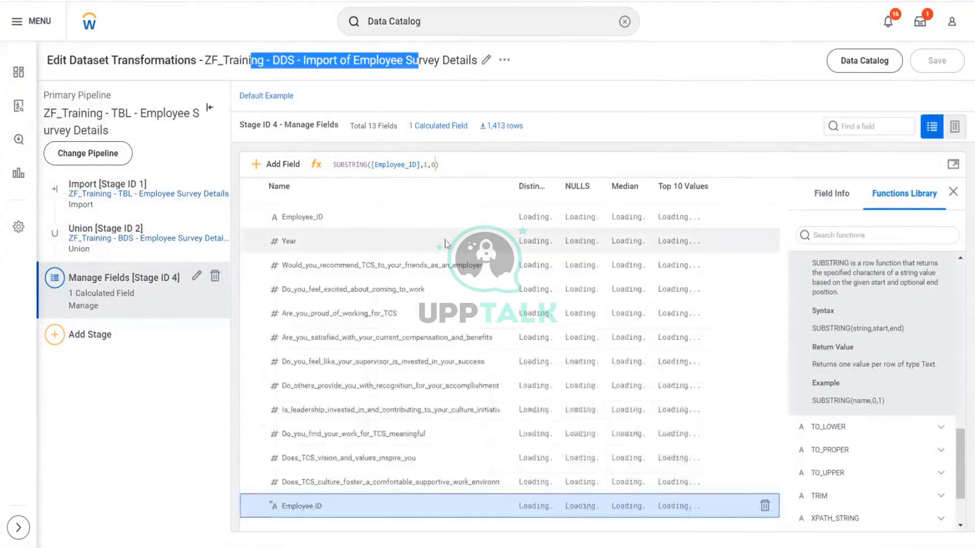
click(955, 126)
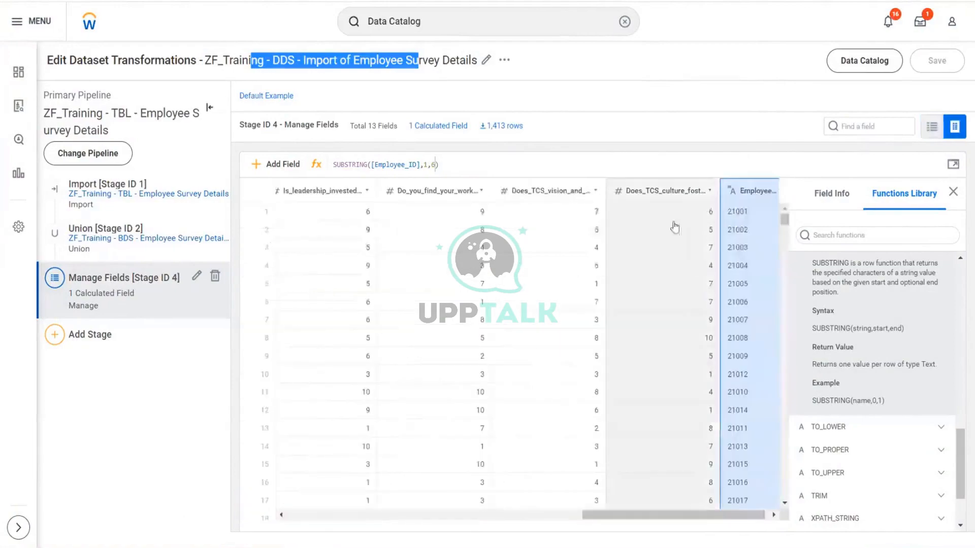
scroll(640, 523, left, 10)
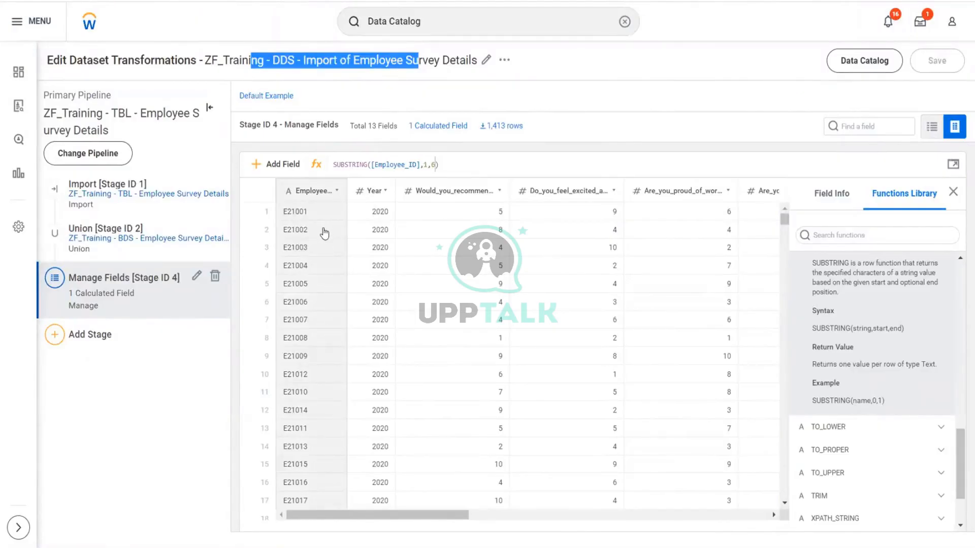
drag(399, 515, 244, 535)
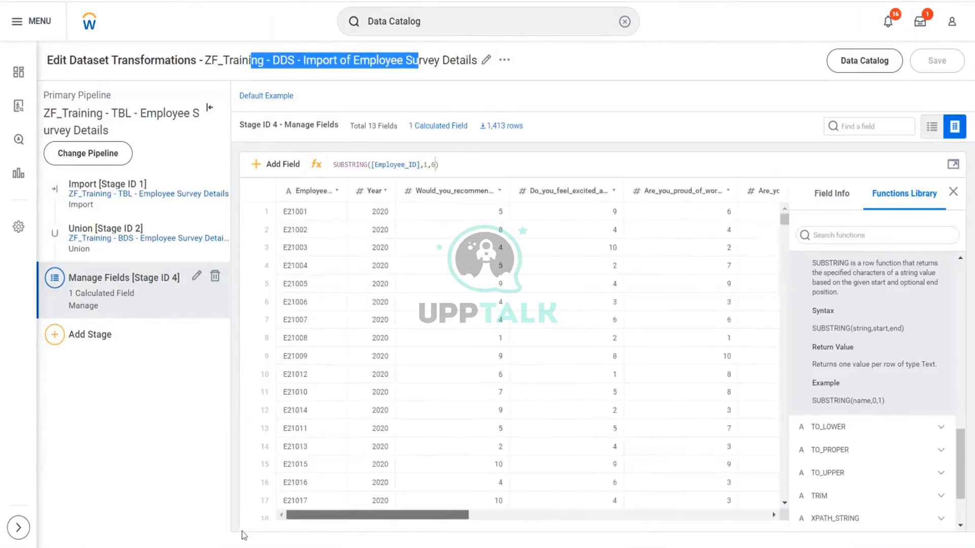
scroll(394, 384, down, 10)
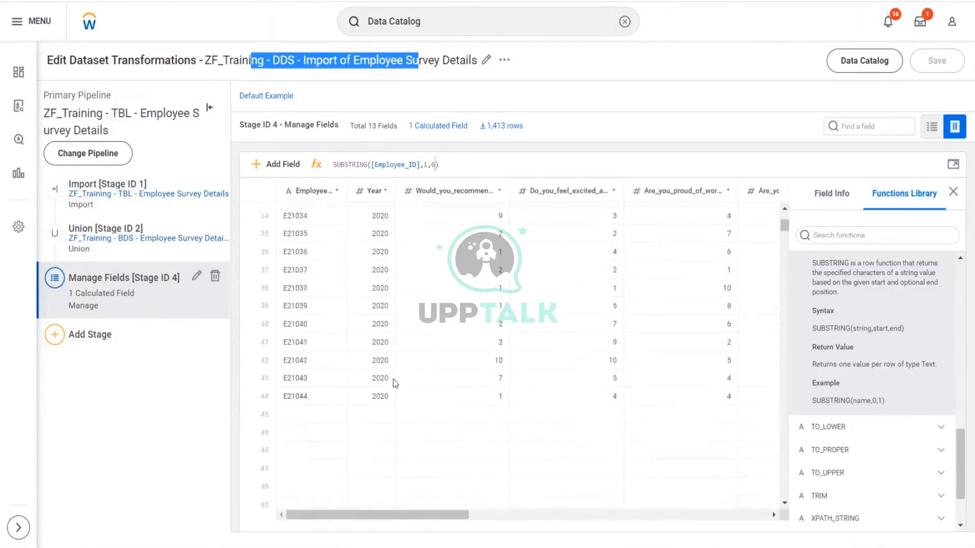
scroll(395, 384, down, 5)
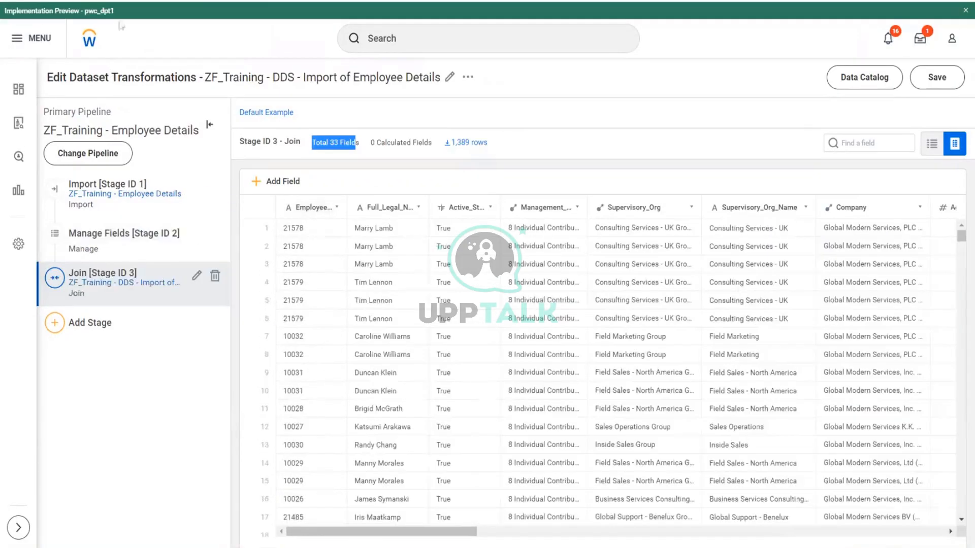
Review the Manage Fields stage rows of ZF_Training - DDS - Import of Employee Details, and open the ZF_Training - TBL - Employee Survey Details table.
click(105, 235)
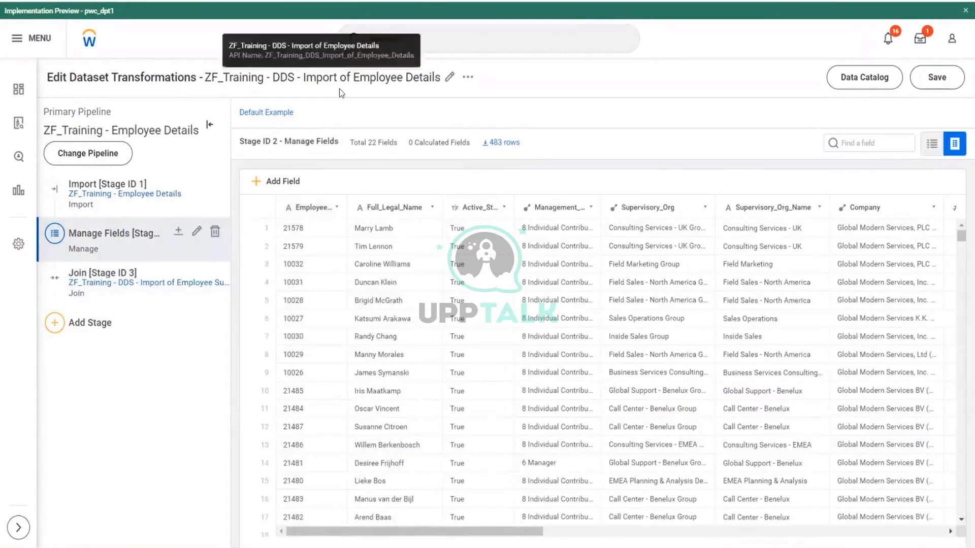
scroll(401, 386, down, 5)
scroll(403, 385, down, 6)
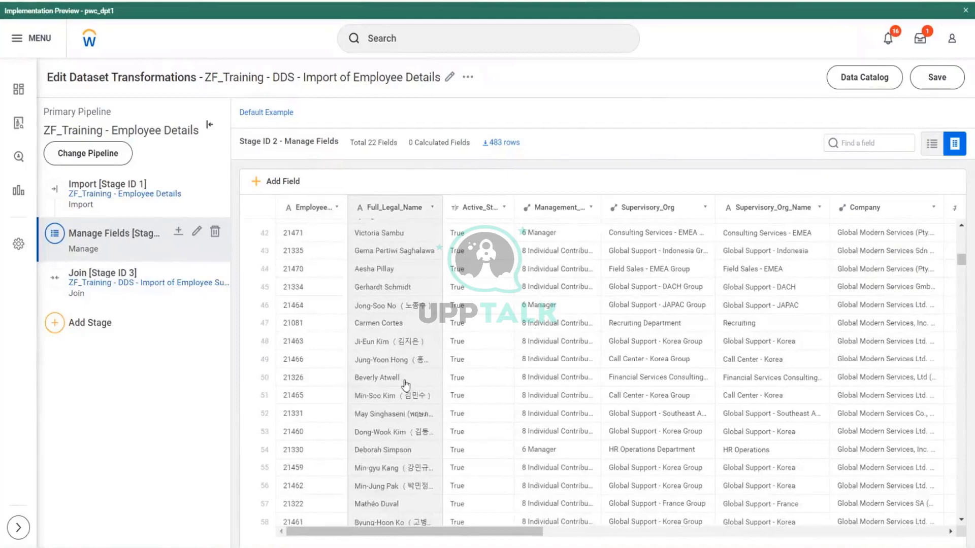
scroll(404, 385, up, 5)
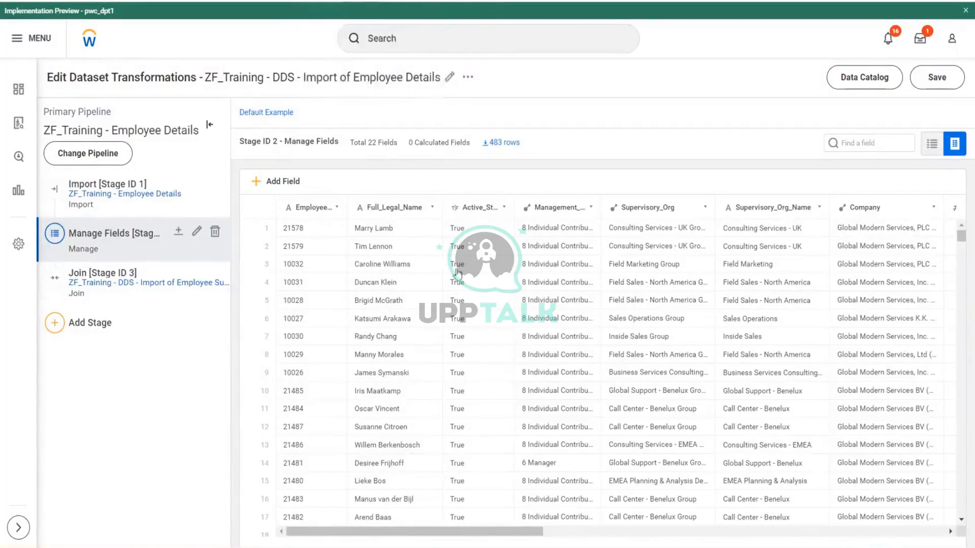
drag(306, 77, 420, 80)
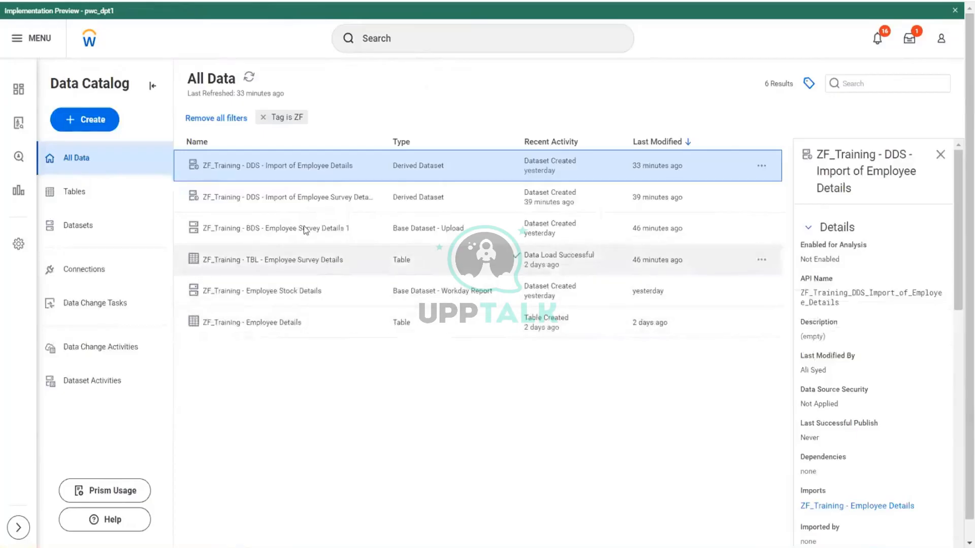
click(304, 259)
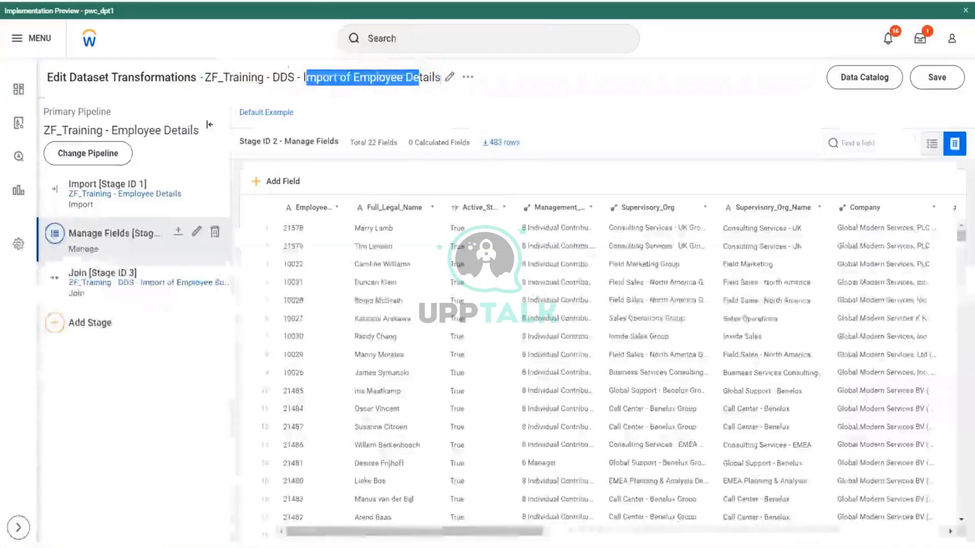
Save the ZF_Training - DDS - Import of Employee Details transformations and select the ZF_Training - Employee Details source in the dataset lineage.
click(937, 77)
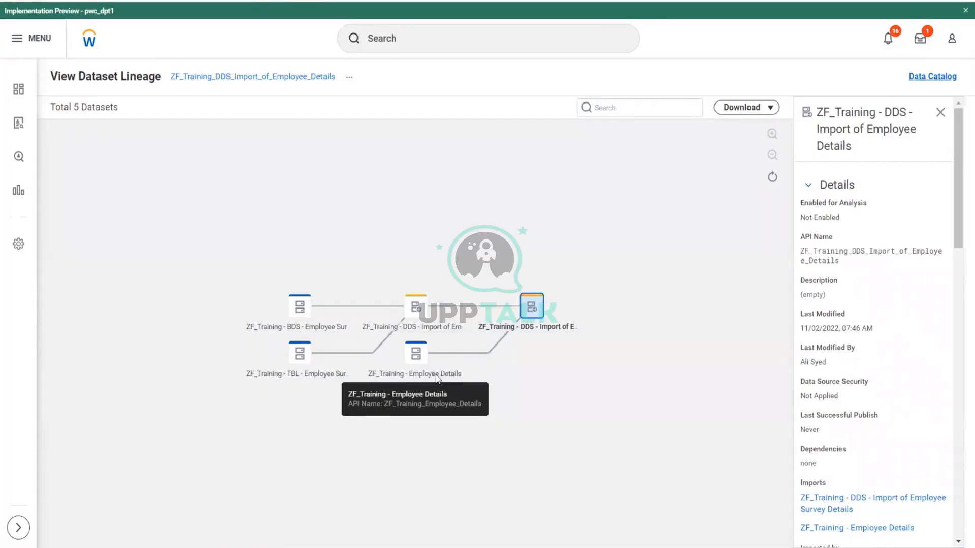
click(437, 379)
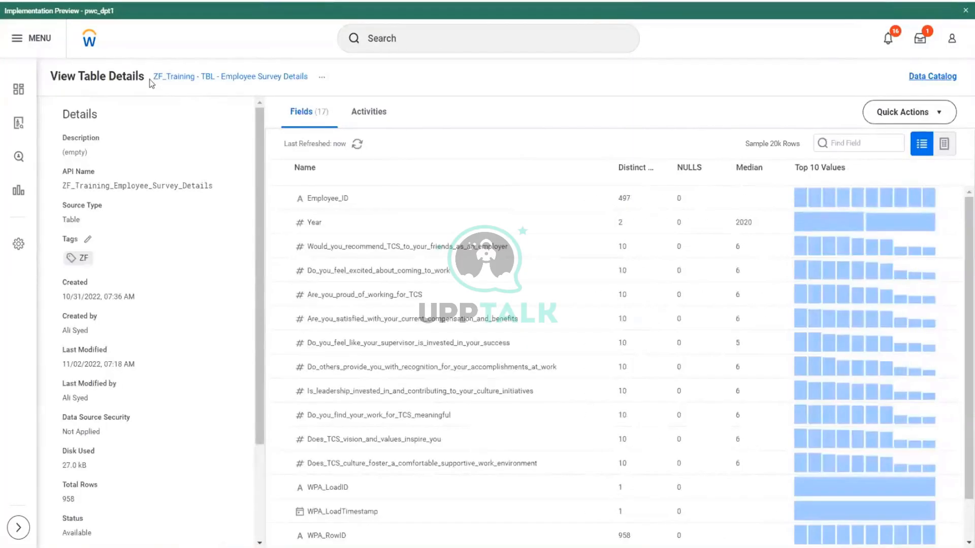
Check the employee survey table's name, and open the ZF_Training - Employee Details table from the Data Catalog with its sample rows displayed.
drag(154, 78, 289, 88)
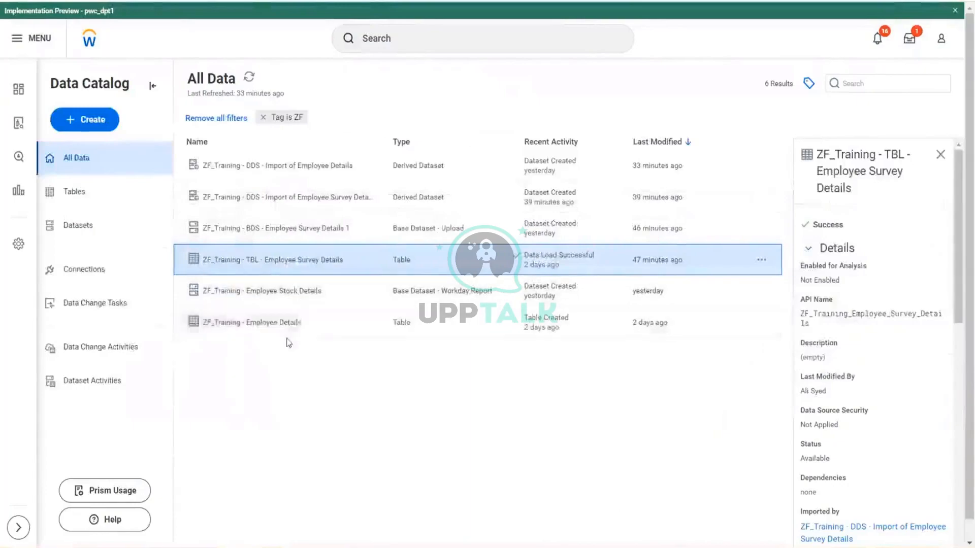
click(287, 325)
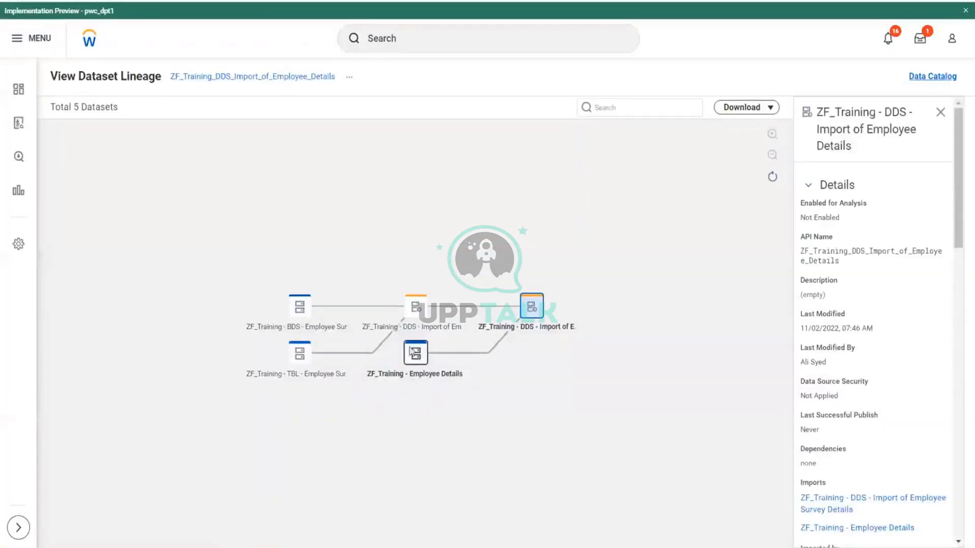
key(alt+Left)
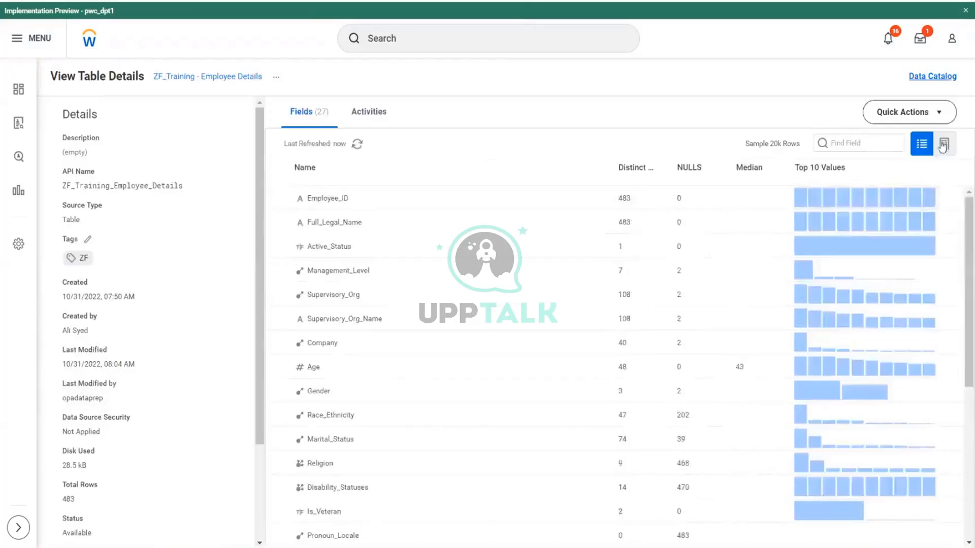
click(944, 144)
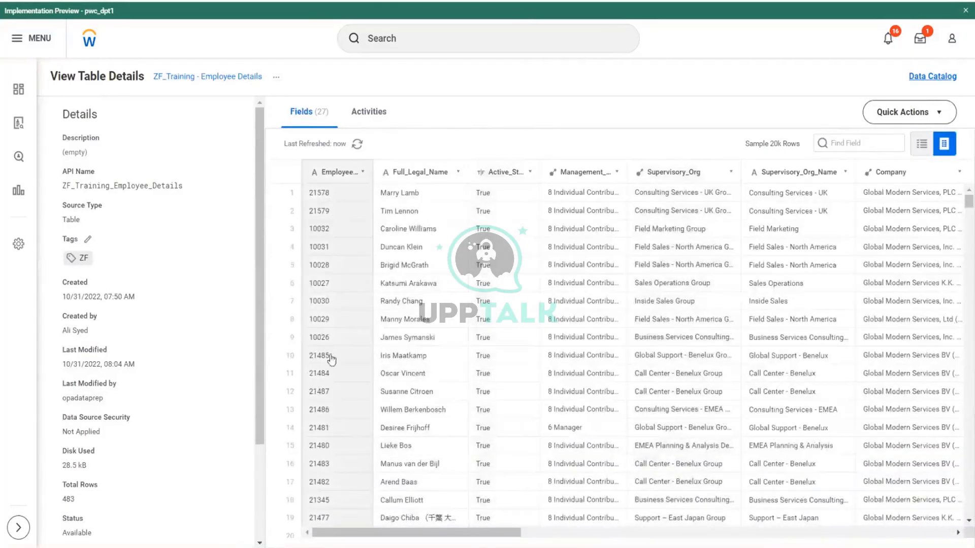
Examine the sample rows and fields of the ZF_Training - Employee Details table, from the employee IDs across to the Effective date column.
scroll(329, 342, down, 5)
scroll(395, 367, down, 3)
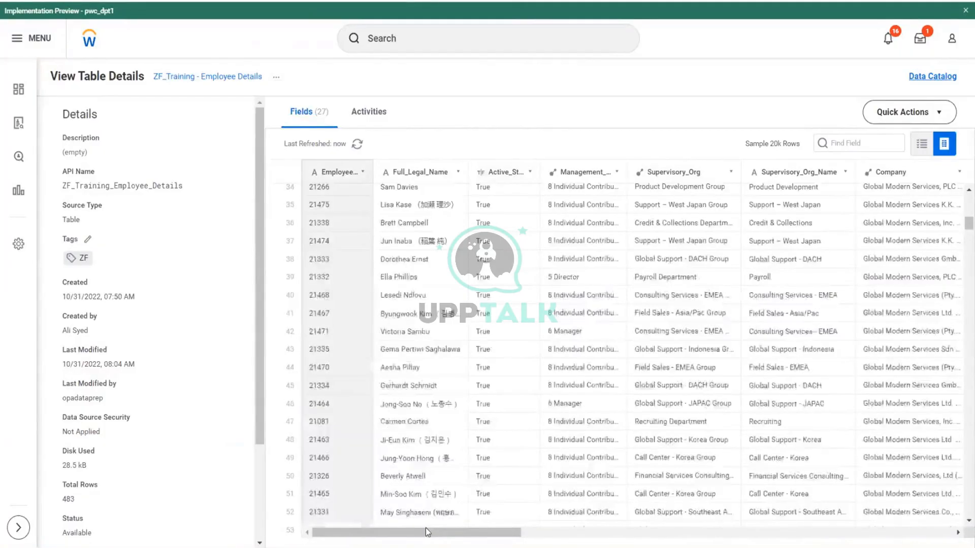
scroll(426, 528, up, 6)
scroll(632, 347, right, 10)
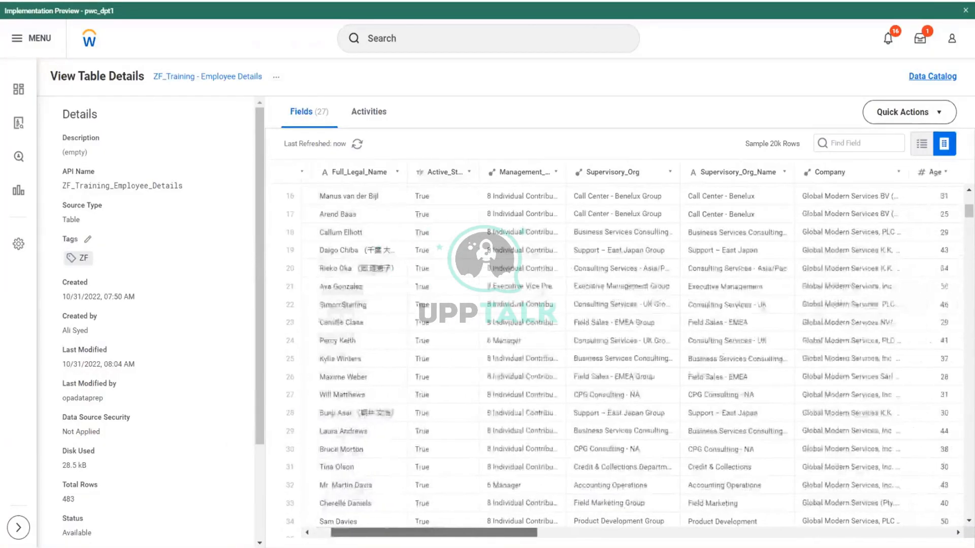
scroll(632, 348, right, 10)
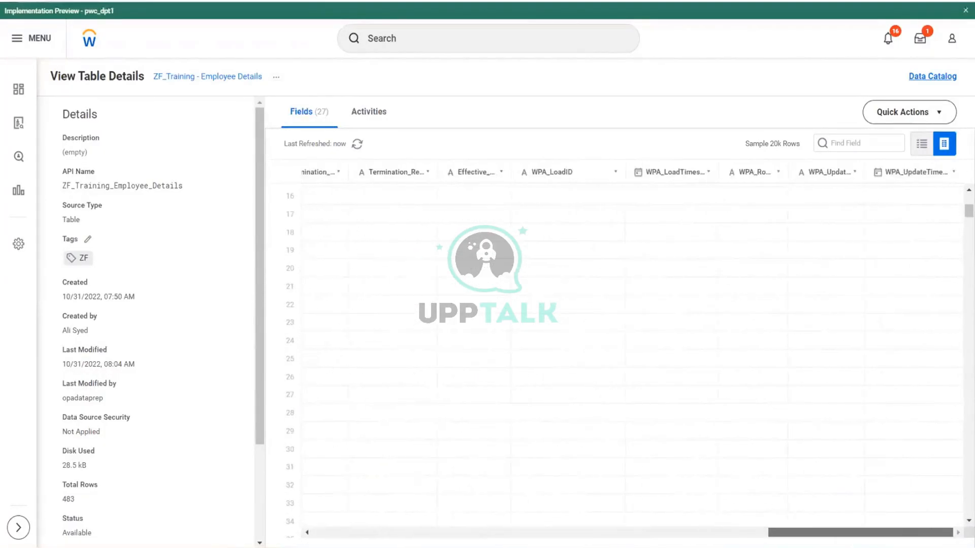
scroll(668, 332, left, 5)
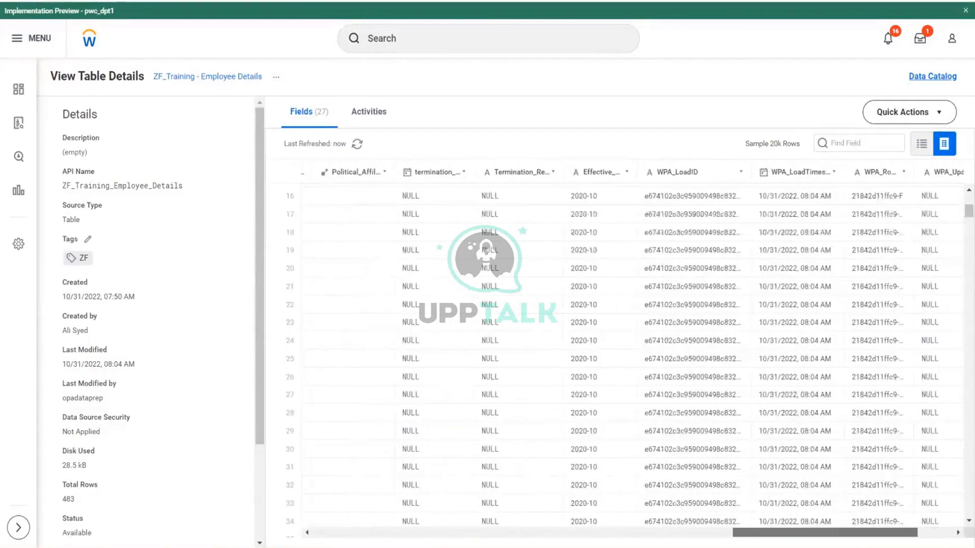
scroll(669, 332, left, 5)
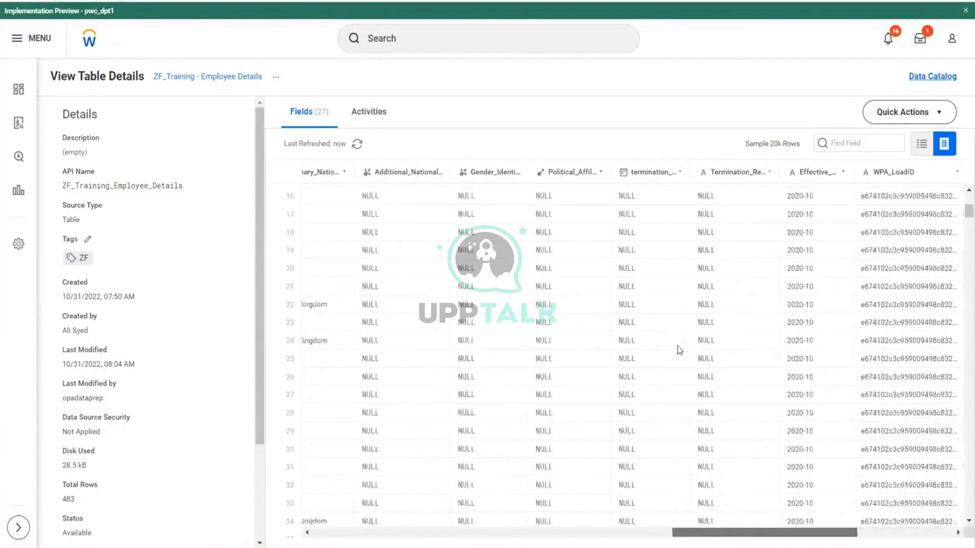
scroll(679, 350, right, 5)
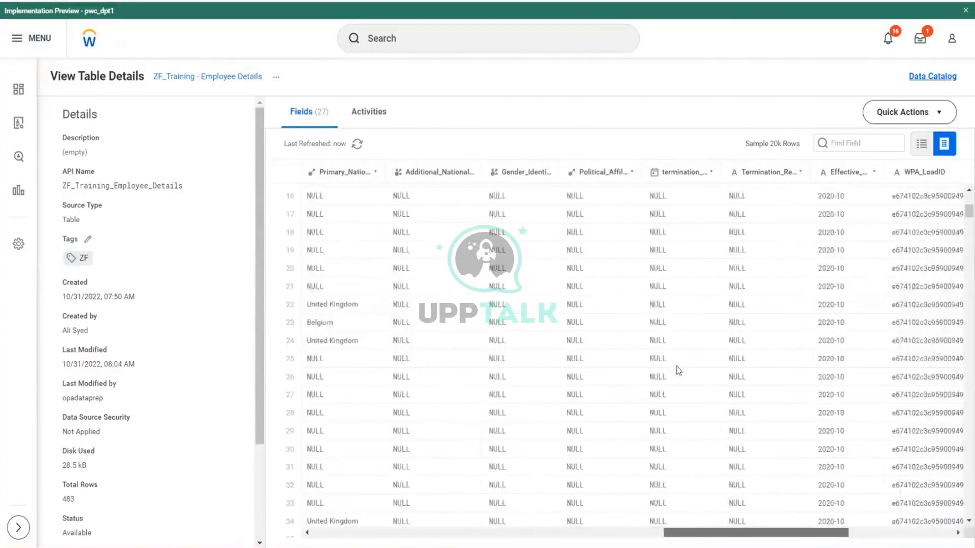
scroll(680, 376, right, 3)
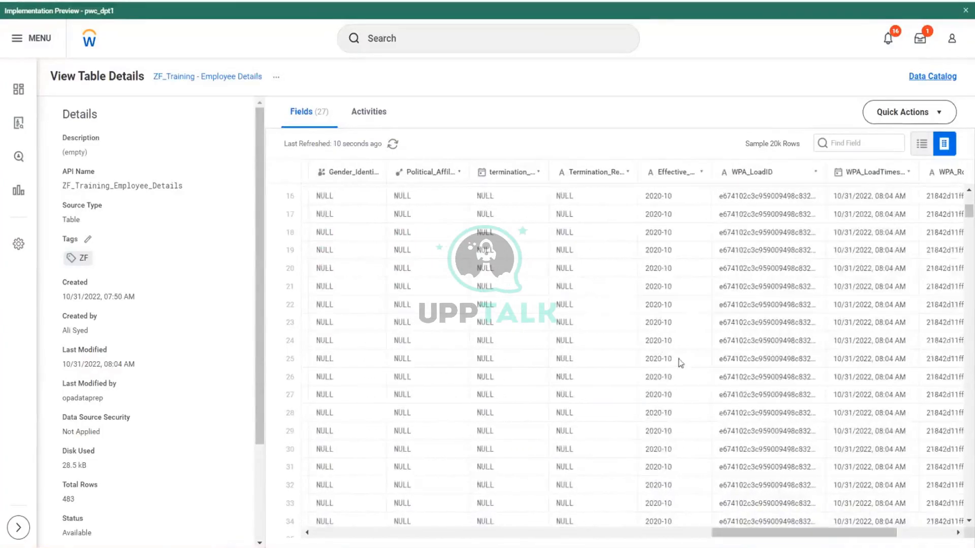
Review the Effective date values down the rows of the ZF_Training - Employee Details table.
scroll(681, 354, down, 5)
scroll(681, 355, down, 10)
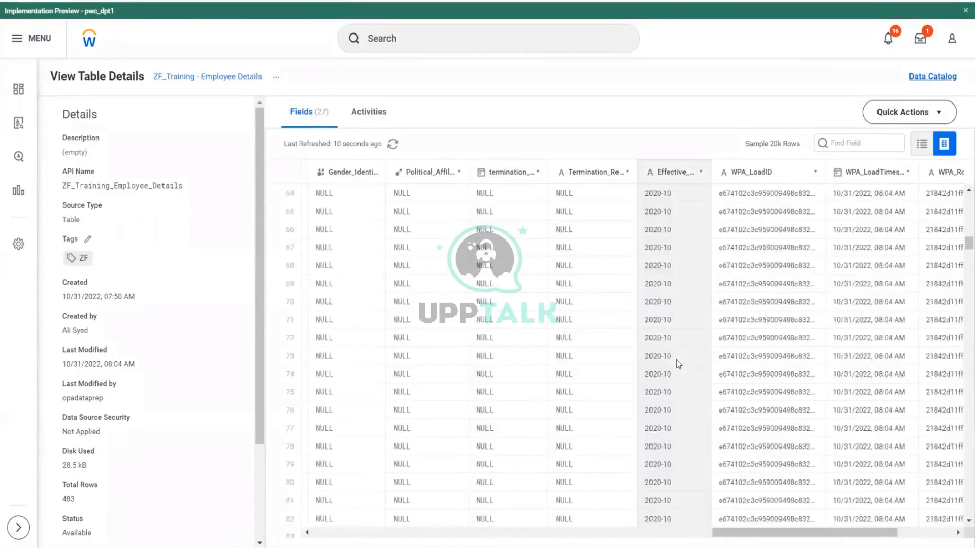
scroll(679, 363, down, 20)
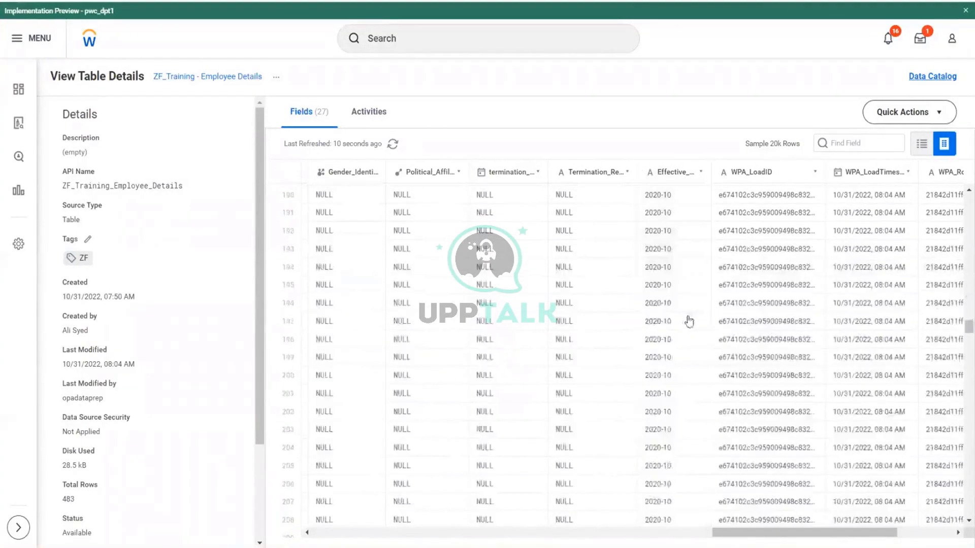
scroll(668, 345, down, 4)
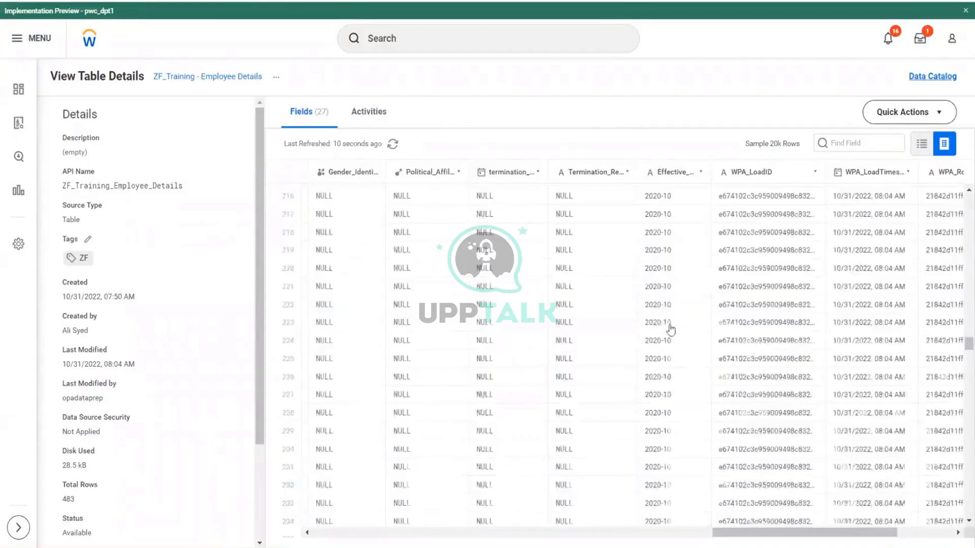
scroll(676, 344, down, 4)
scroll(681, 341, down, 3)
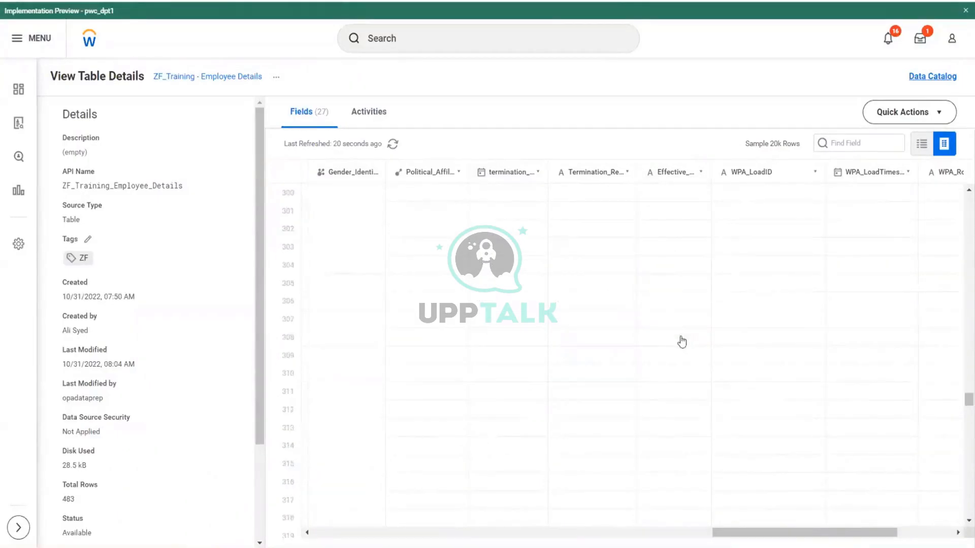
scroll(660, 284, down, 3)
scroll(648, 252, down, 6)
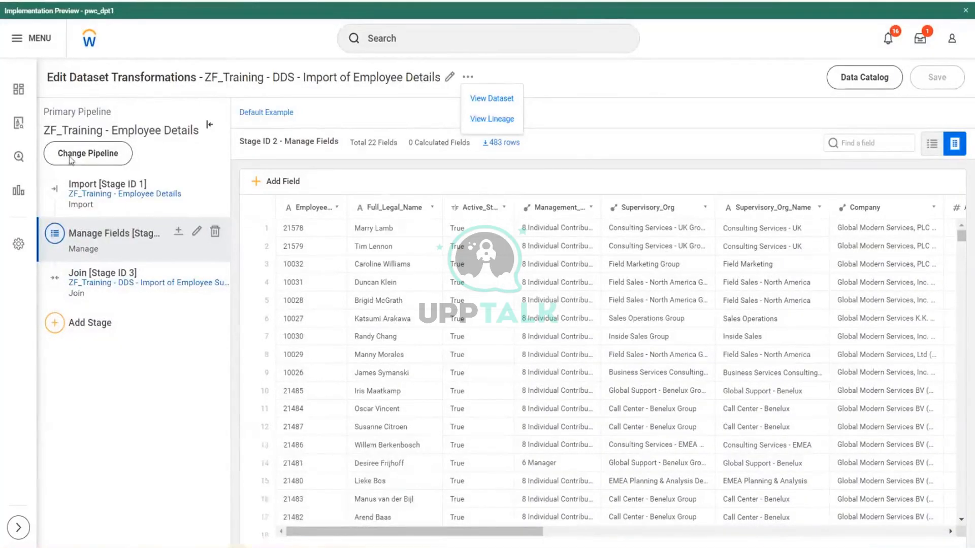
Switch to Employee Perception Survey - 2020.csv in Excel and review the employee IDs in A3:A30.
mouse_move(298, 547)
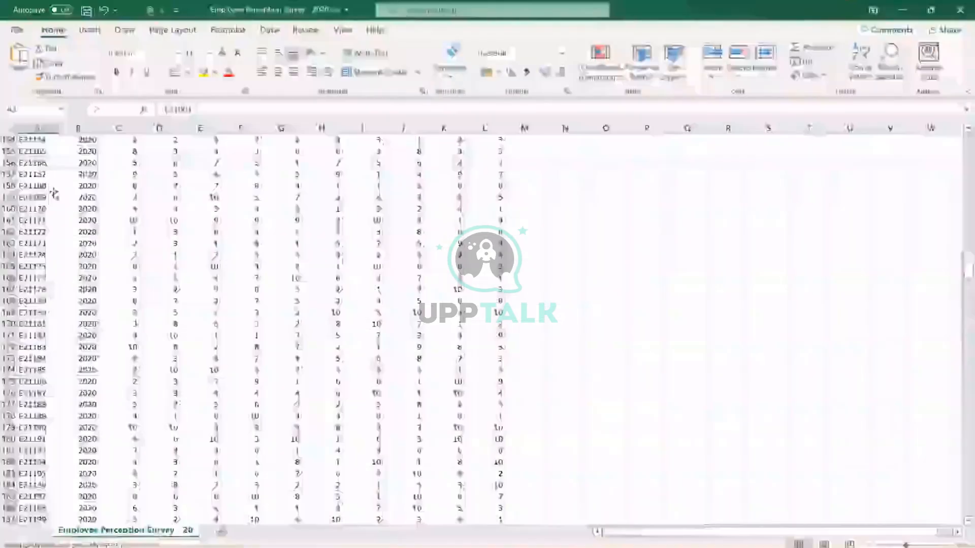
click(366, 495)
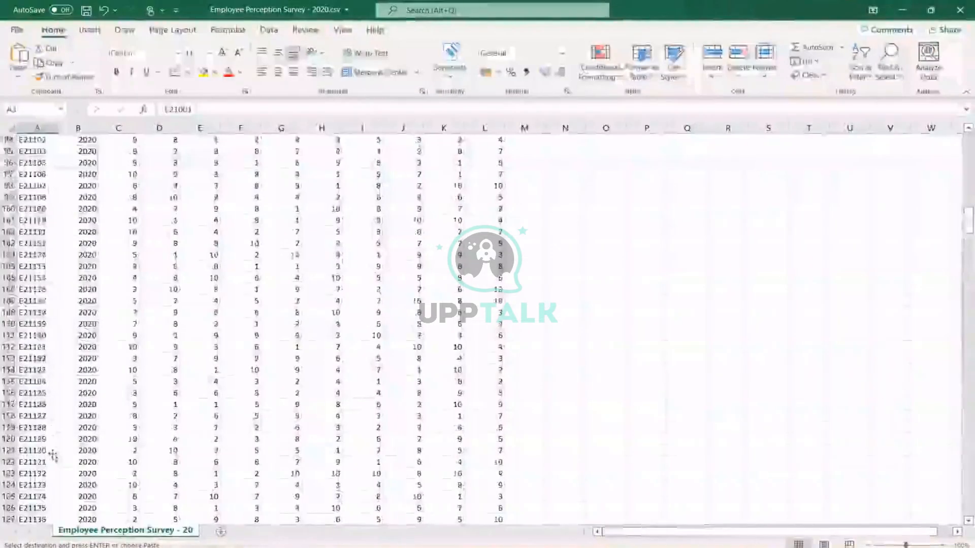
scroll(54, 456, up, 7)
scroll(51, 469, up, 20)
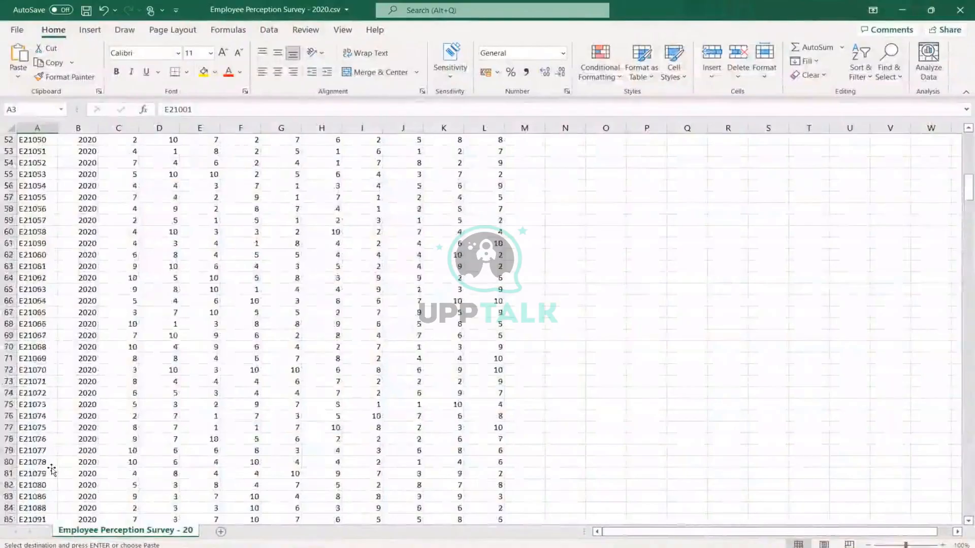
drag(41, 165, 40, 474)
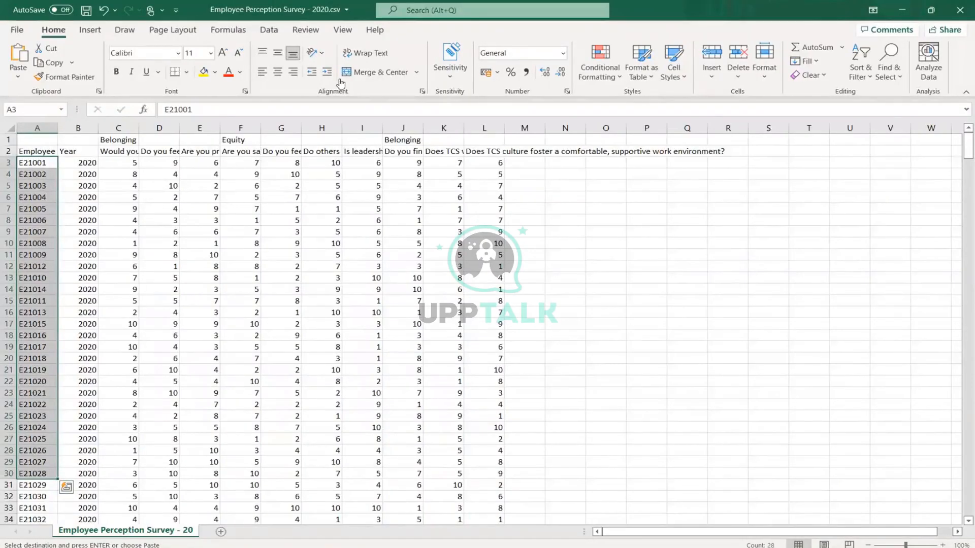
Switch back to Workday's ZF_Training - DDS - Import of Employee Survey Details dataset and start a global search.
key(alt+Tab)
click(340, 23)
text(pr)
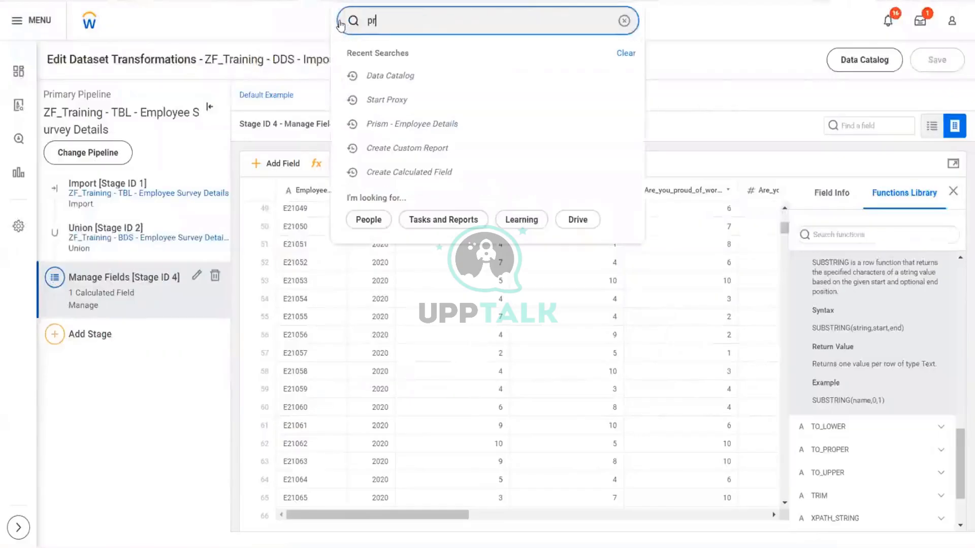
text(ism - survey)
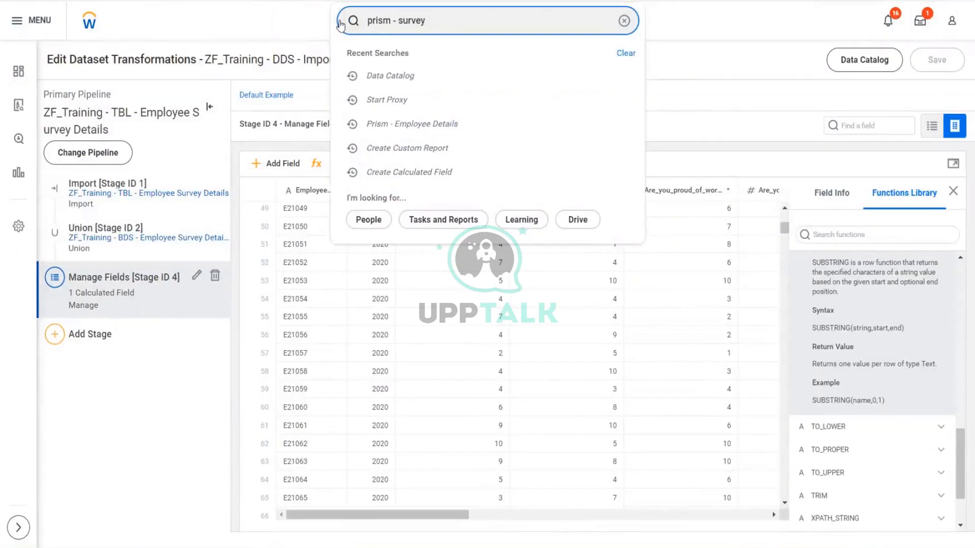
key(BackSpace)
key(BackSpace)
key(BackSpace)
key(BackSpace)
key(BackSpace)
key(BackSpace)
key(BackSpace)
key(BackSpace)
key(BackSpace)
key(BackSpace)
key(BackSpace)
key(BackSpace)
key(BackSpace)
key(BackSpace)
text(view customr ep)
key(BackSpace)
key(BackSpace)
key(BackSpace)
key(BackSpace)
key(BackSpace)
key(BackSpace)
key(BackSpace)
key(BackSpace)
key(BackSpace)
key(BackSpace)
key(BackSpace)
key(BackSpace)
key(BackSpace)
key(BackSpace)
Search Workday for "rd:Prism emp".
text(rd:Prism s)
text(mp)
key(Escape)
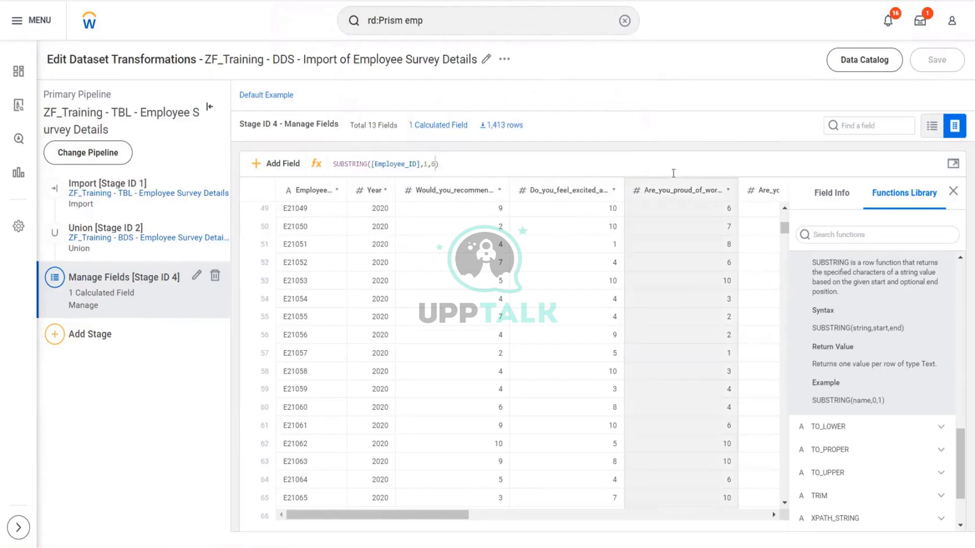
click(482, 31)
key(Return)
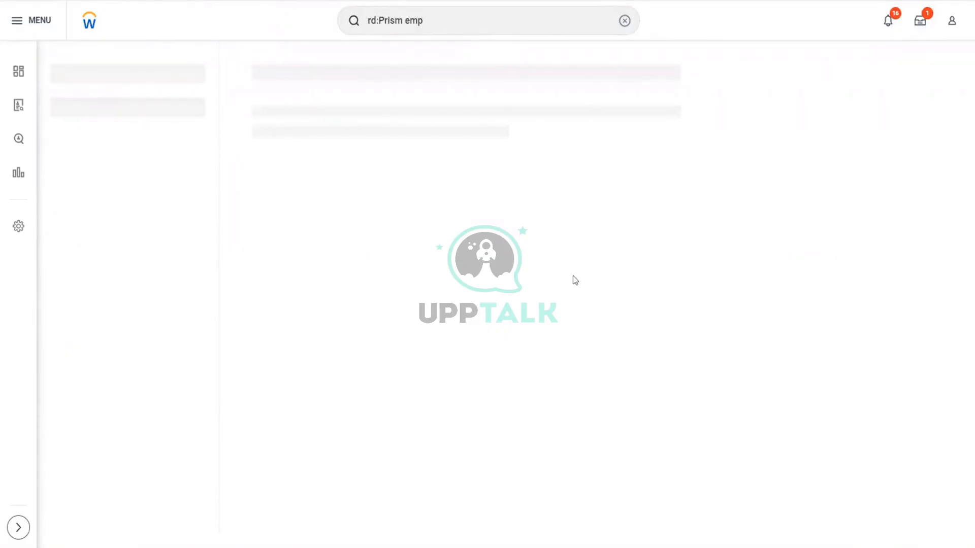
click(311, 148)
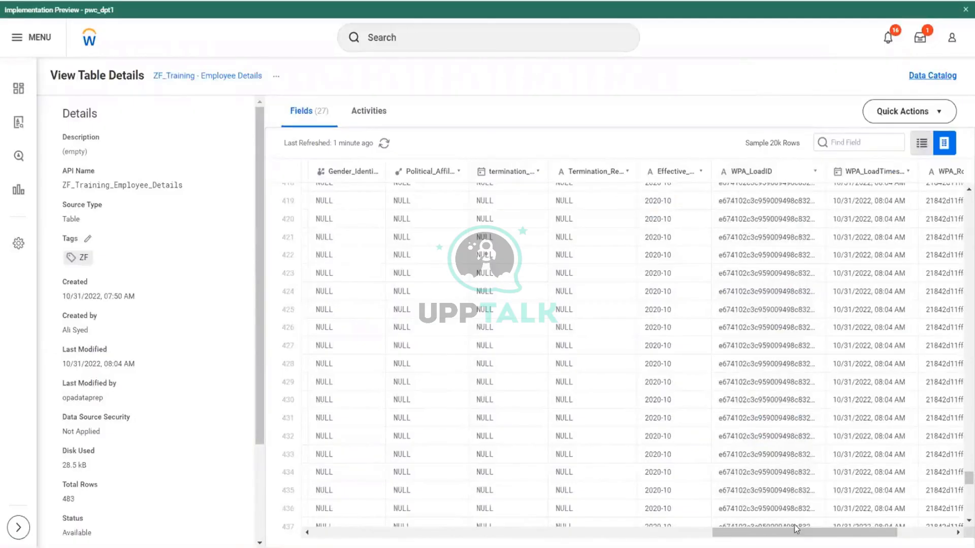
Return to the ZF_Training - Employee Details table and check the format of its employee ID values.
scroll(797, 530, left, 10)
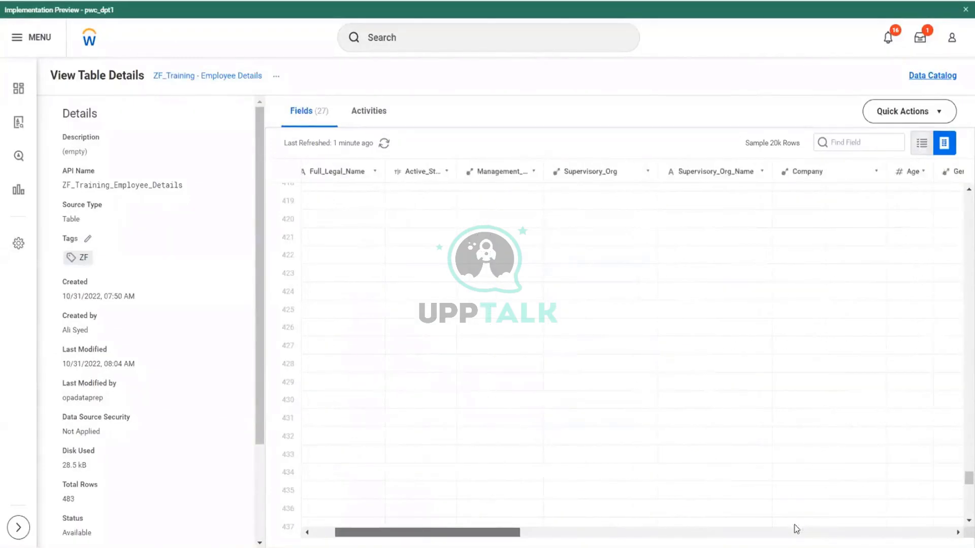
scroll(796, 530, left, 1)
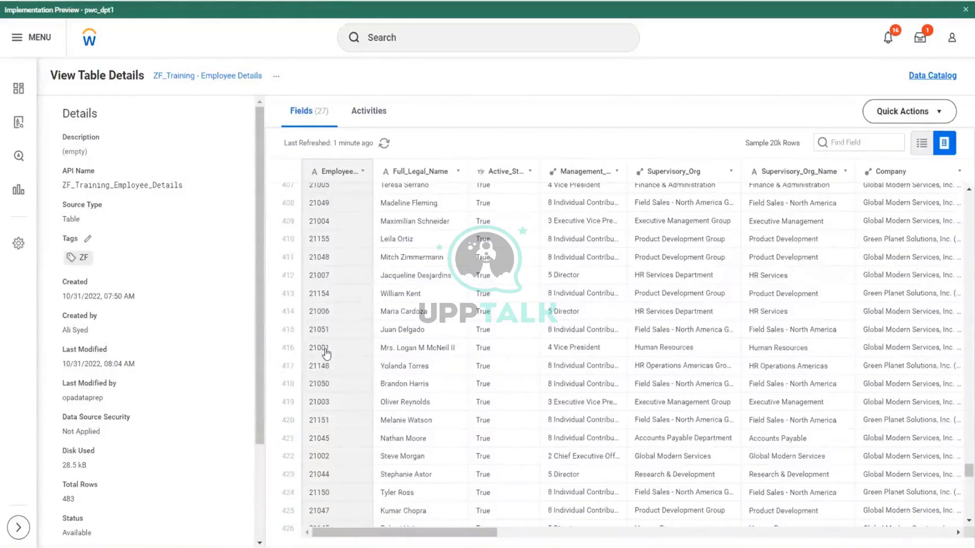
click(330, 350)
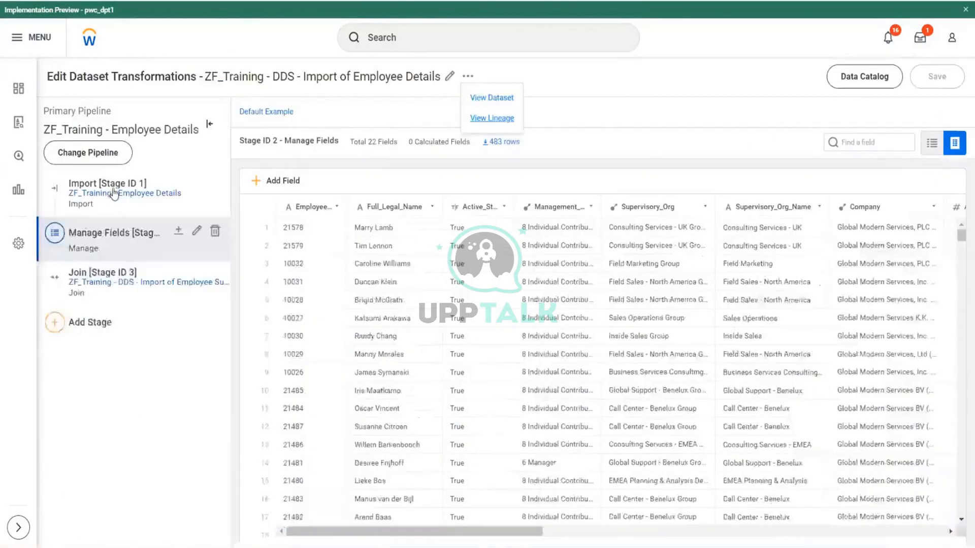
Display the Import stage of ZF_Training - DDS - Import of Employee Details and review its employee rows.
drag(113, 191, 116, 185)
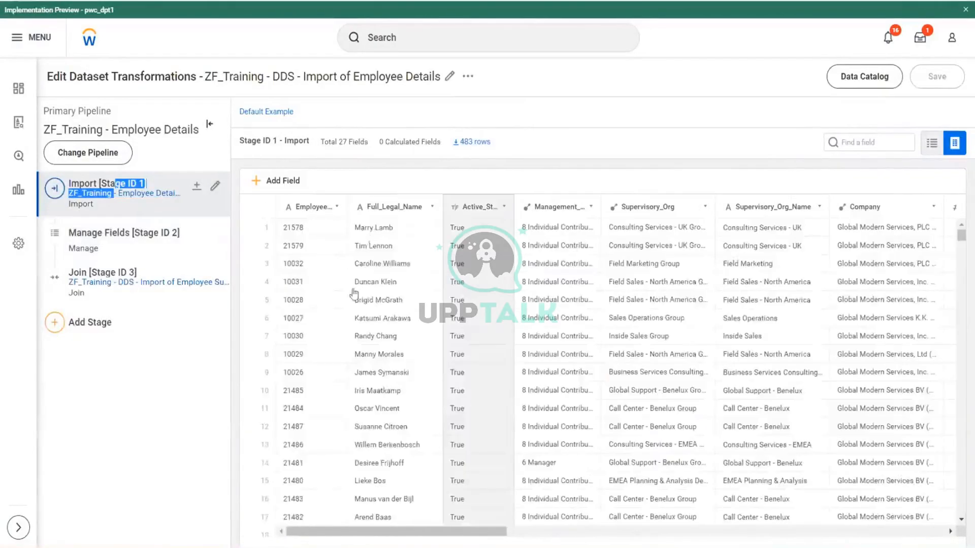
click(354, 296)
scroll(458, 330, down, 5)
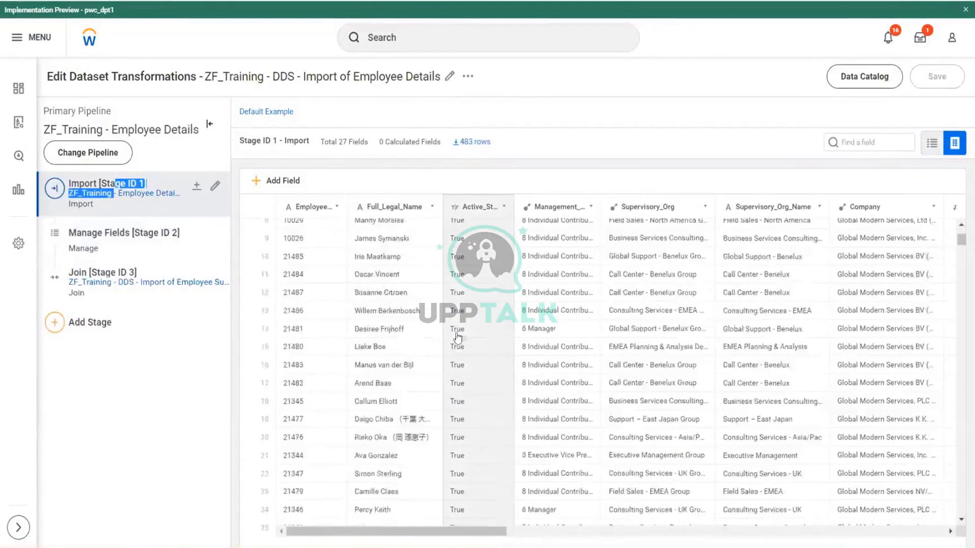
scroll(353, 385, down, 3)
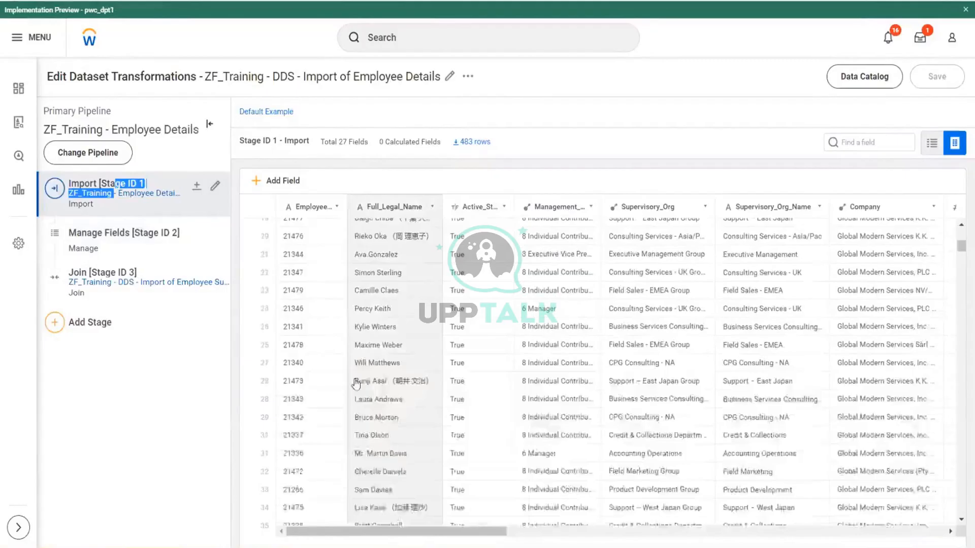
scroll(351, 389, down, 5)
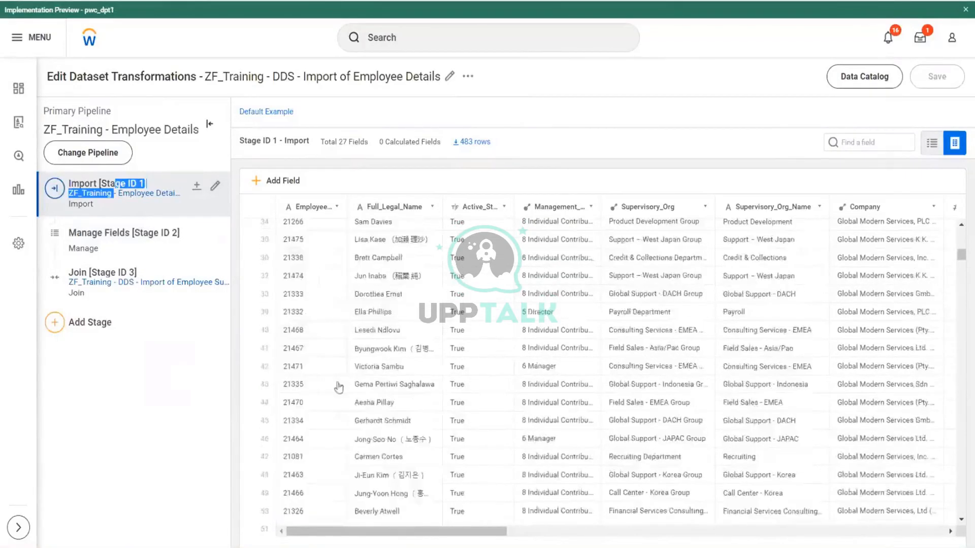
scroll(342, 414, down, 4)
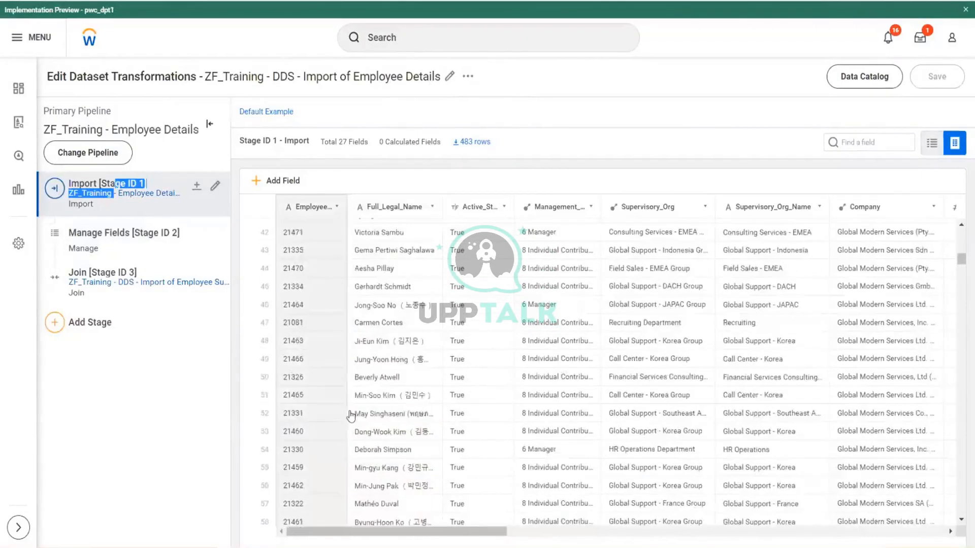
scroll(344, 414, down, 3)
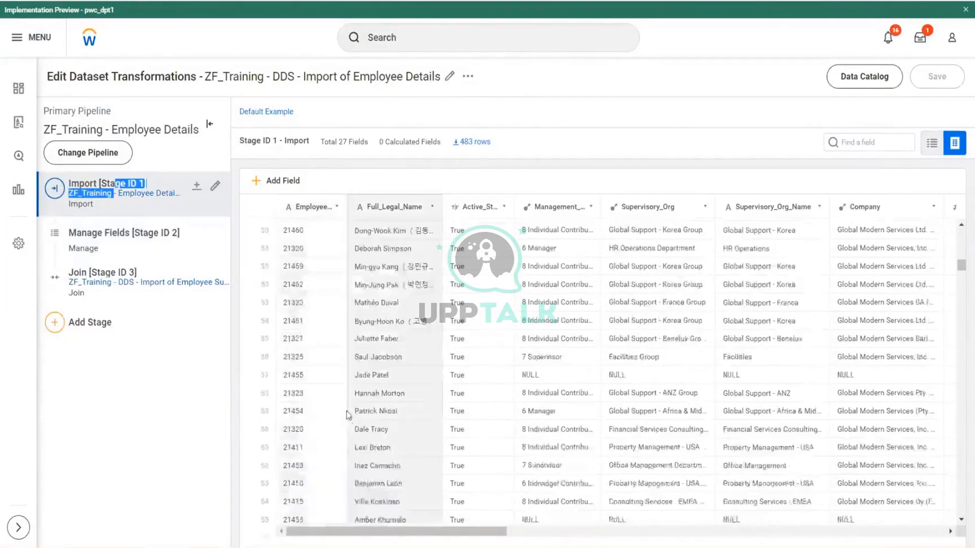
Sort the Import stage rows by employee ID in ascending order and review the sorted IDs.
click(336, 208)
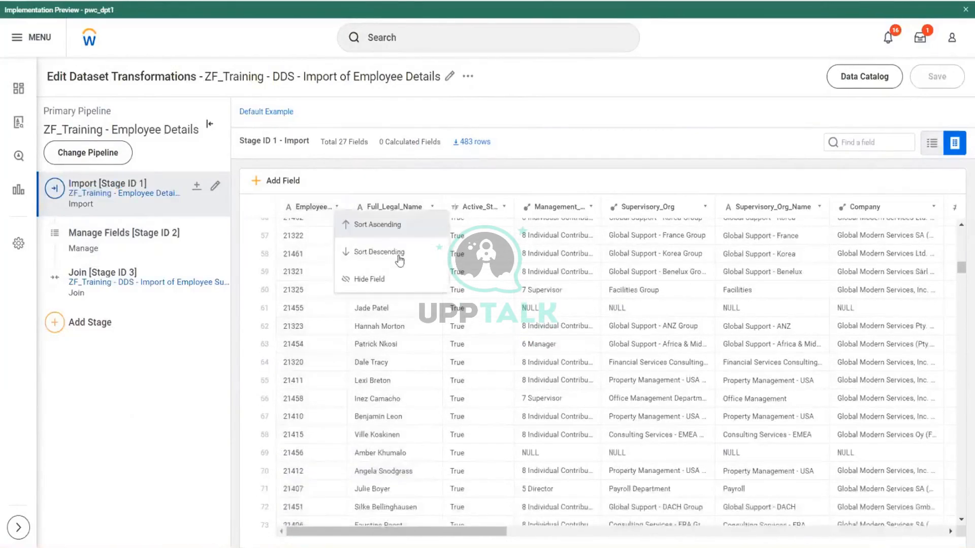
click(377, 224)
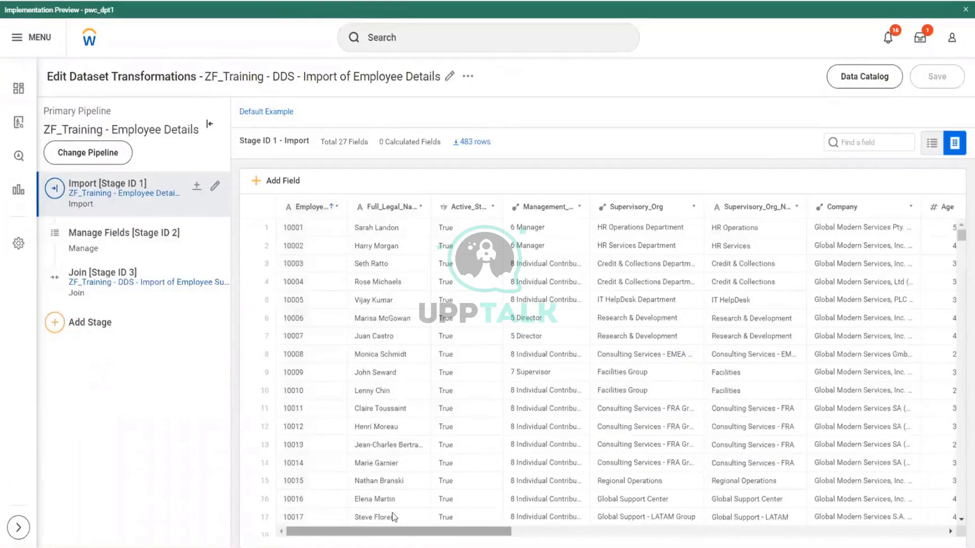
mouse_move(393, 531)
mouse_down()
mouse_move(571, 531)
mouse_move(389, 532)
mouse_up()
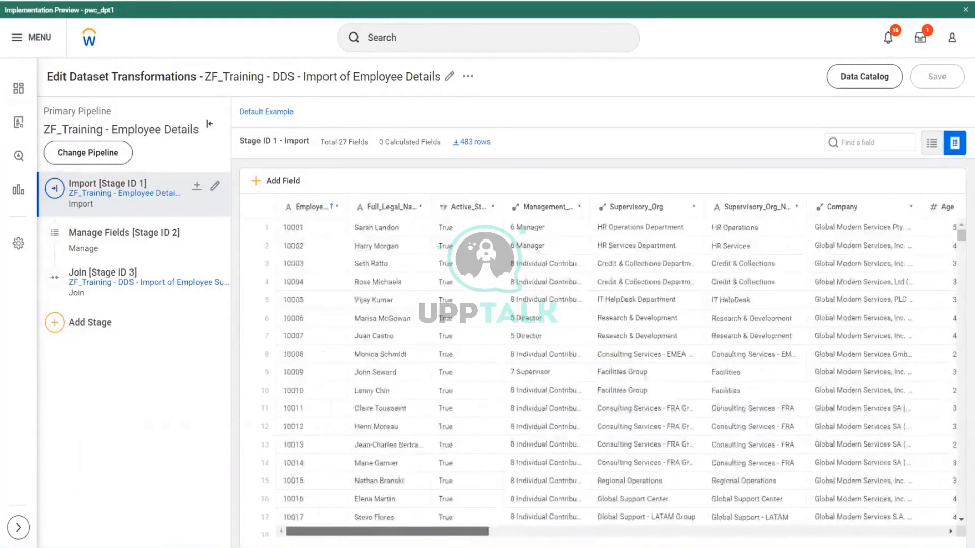
scroll(359, 460, down, 5)
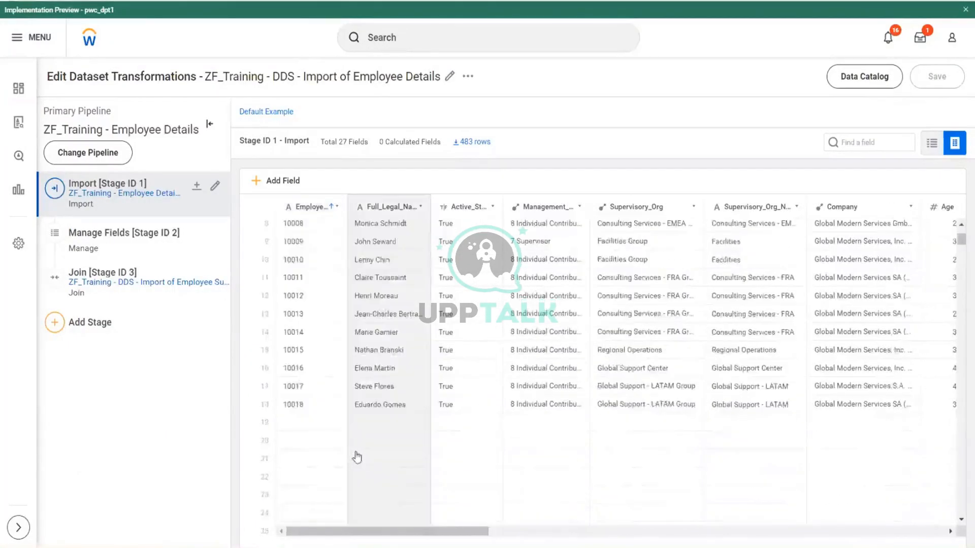
scroll(359, 459, down, 6)
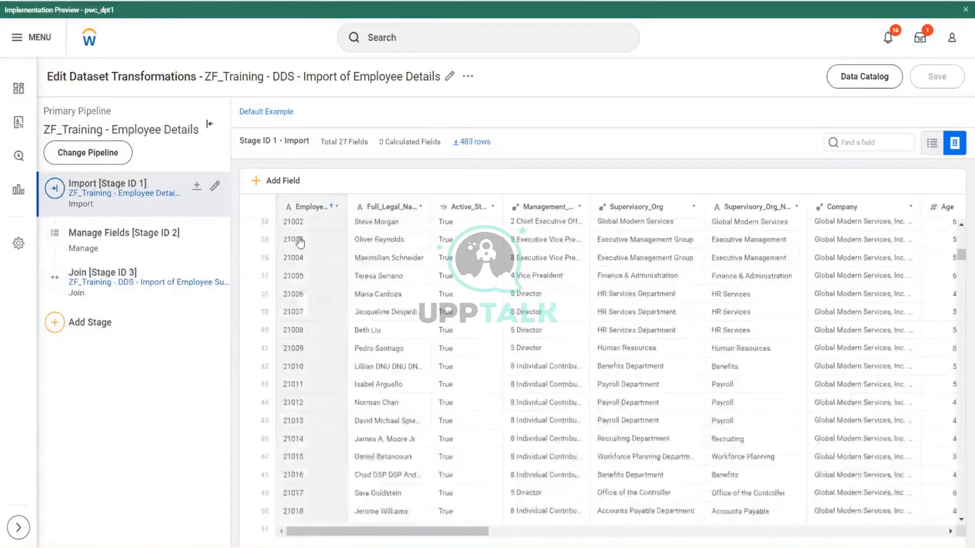
Display the Join stage, sort its rows by Employee_ID in ascending order and examine how often each employee ID occurs.
scroll(322, 308, up, 1)
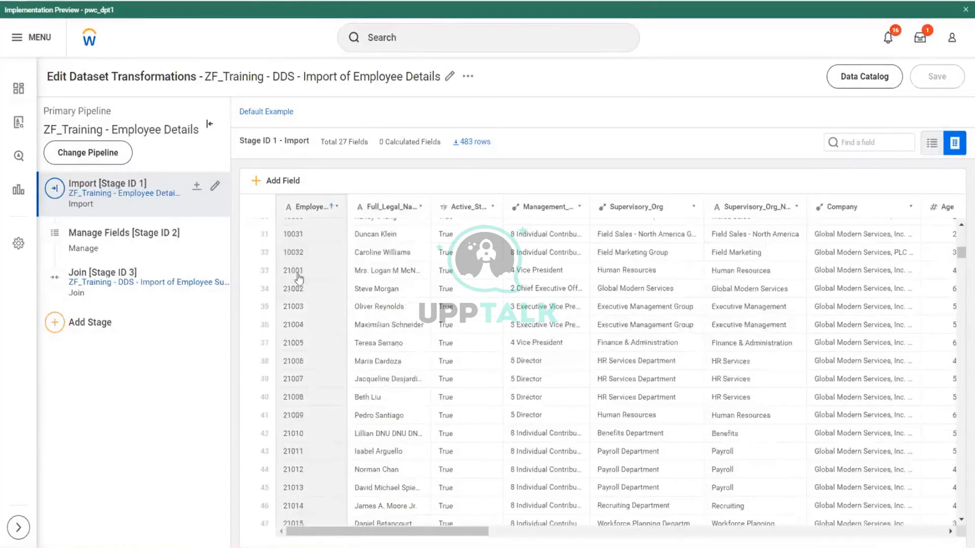
click(112, 278)
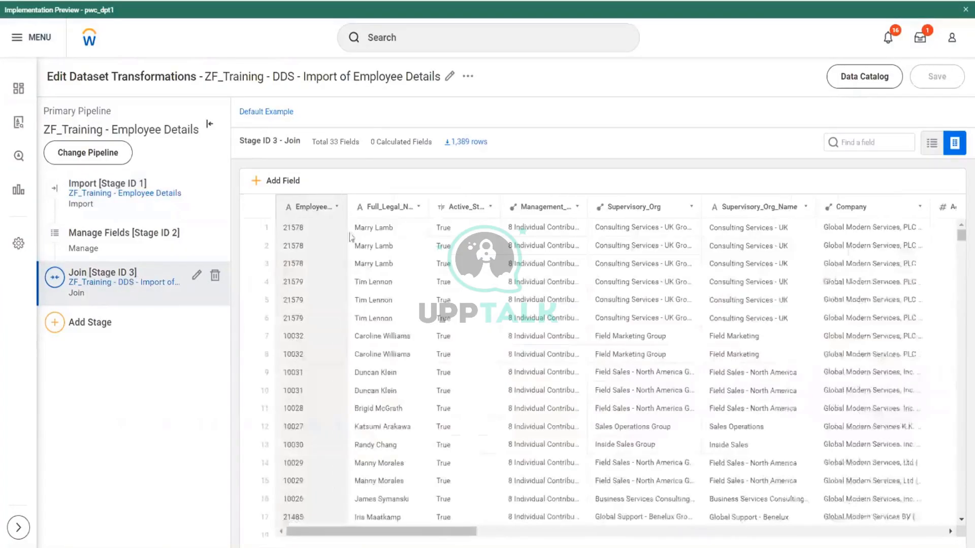
click(337, 207)
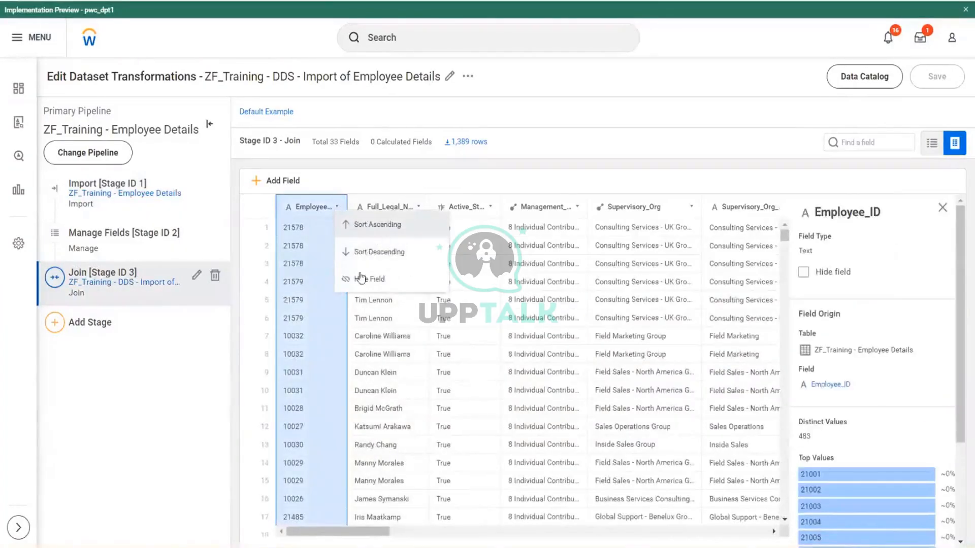
click(376, 225)
scroll(327, 344, down, 5)
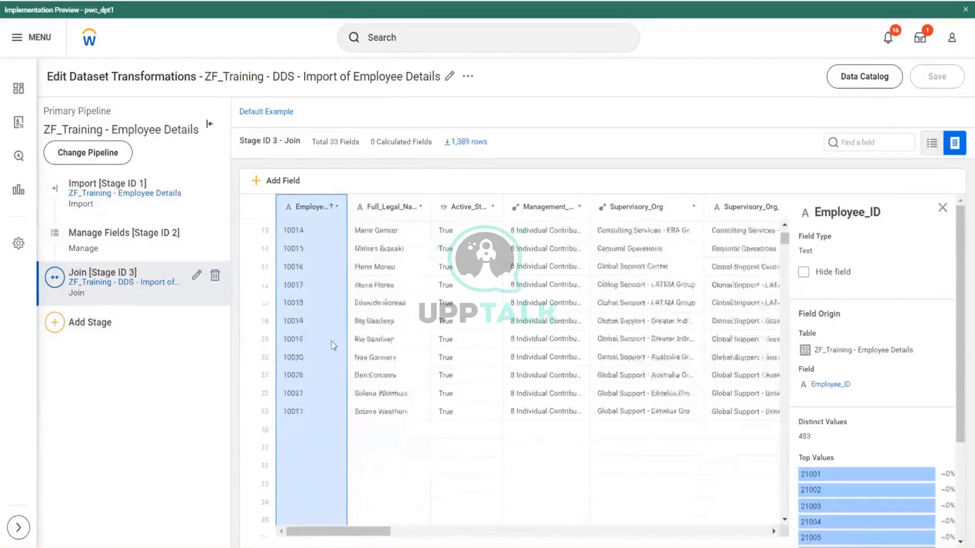
scroll(324, 339, up, 2)
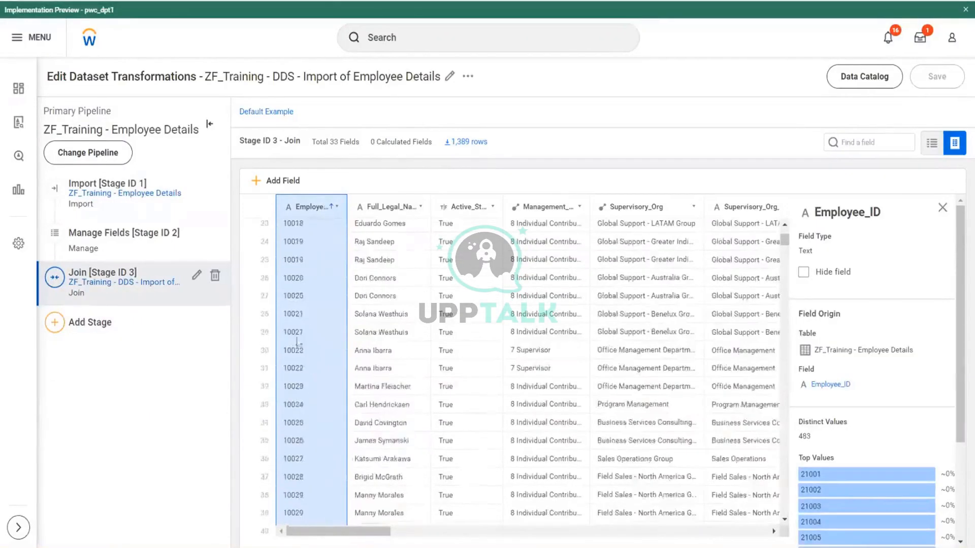
scroll(321, 365, down, 8)
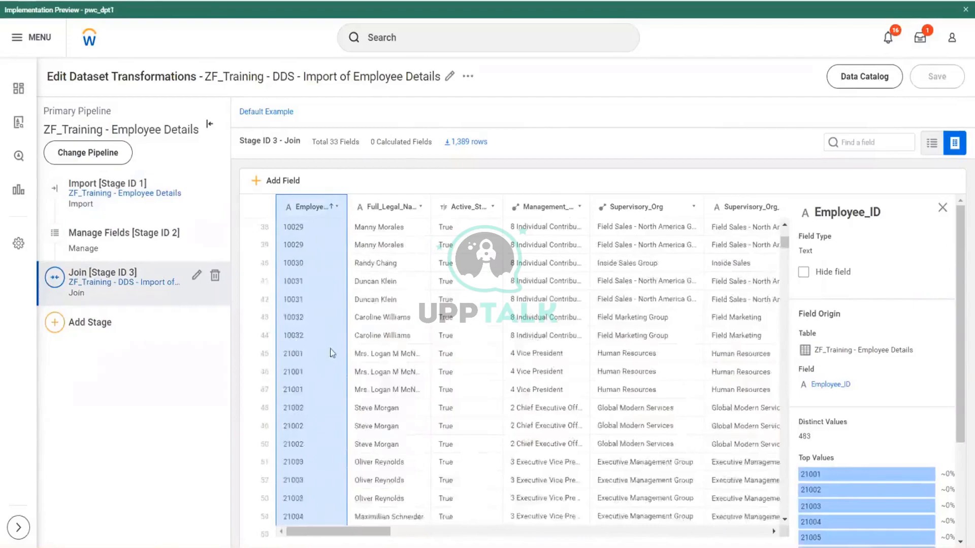
scroll(278, 269, up, 1)
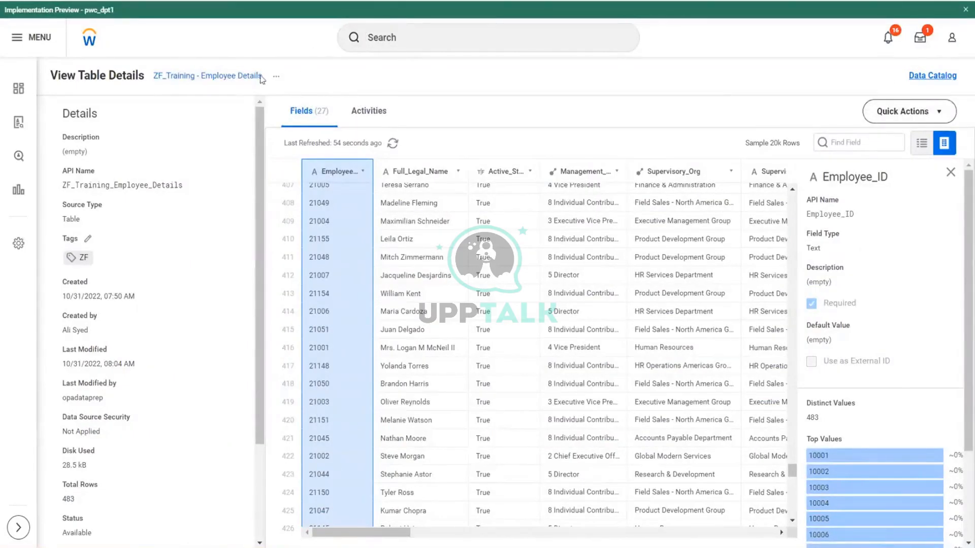
Rename the Employee Details table as "ZF_Training - TBL - Employee Details" and start creating a data change task for it.
drag(261, 79, 150, 83)
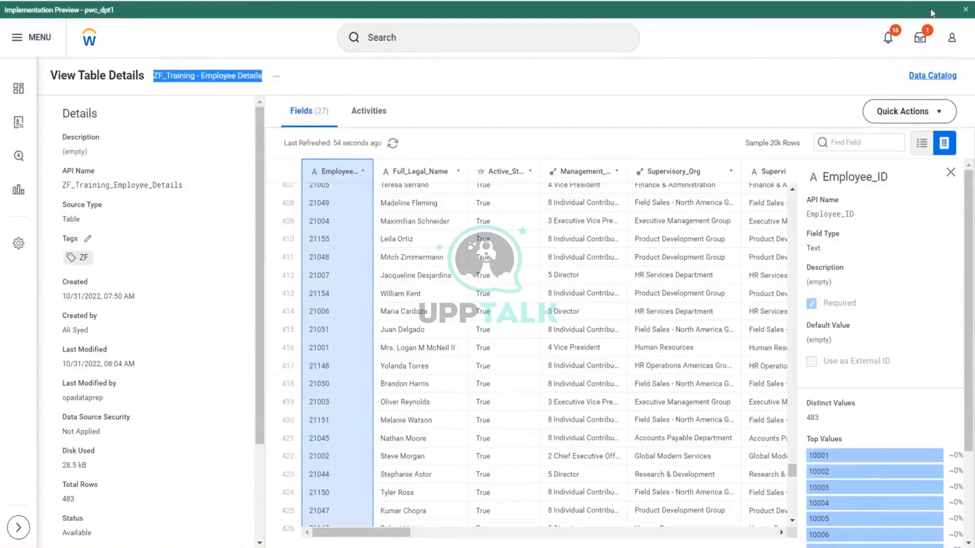
click(911, 112)
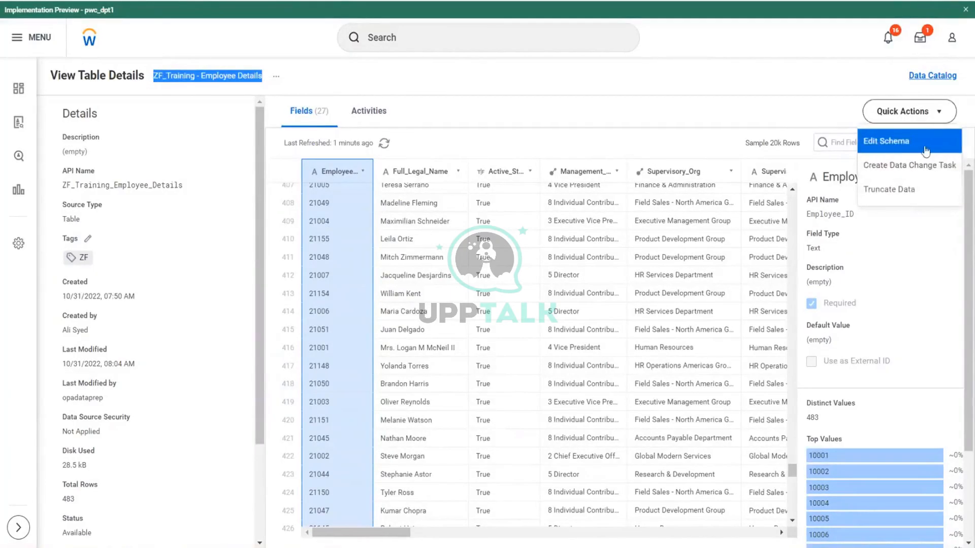
click(898, 153)
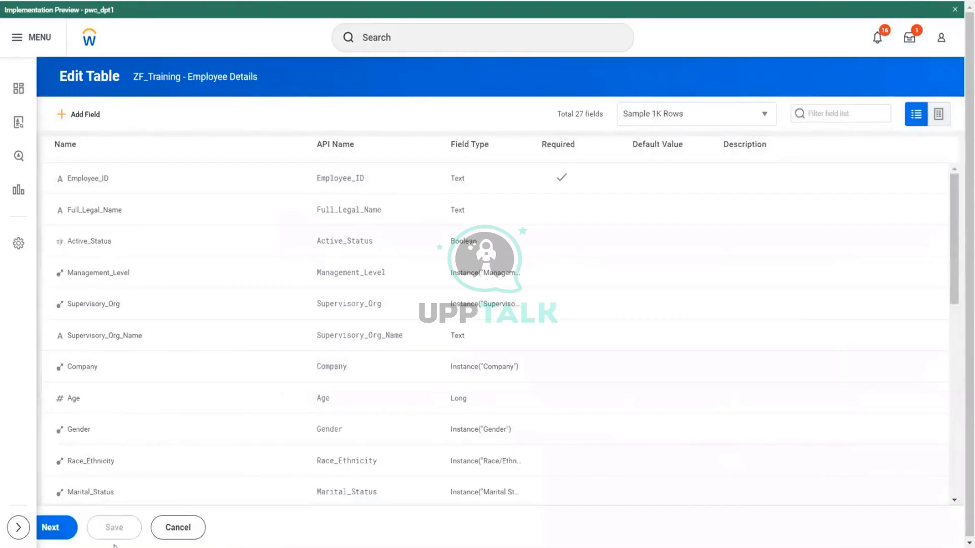
click(55, 528)
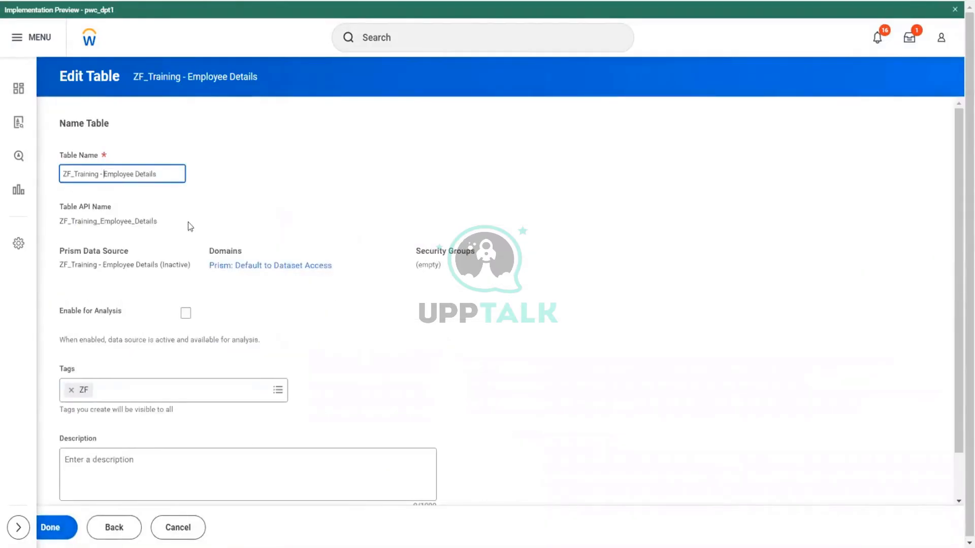
text(TBL -)
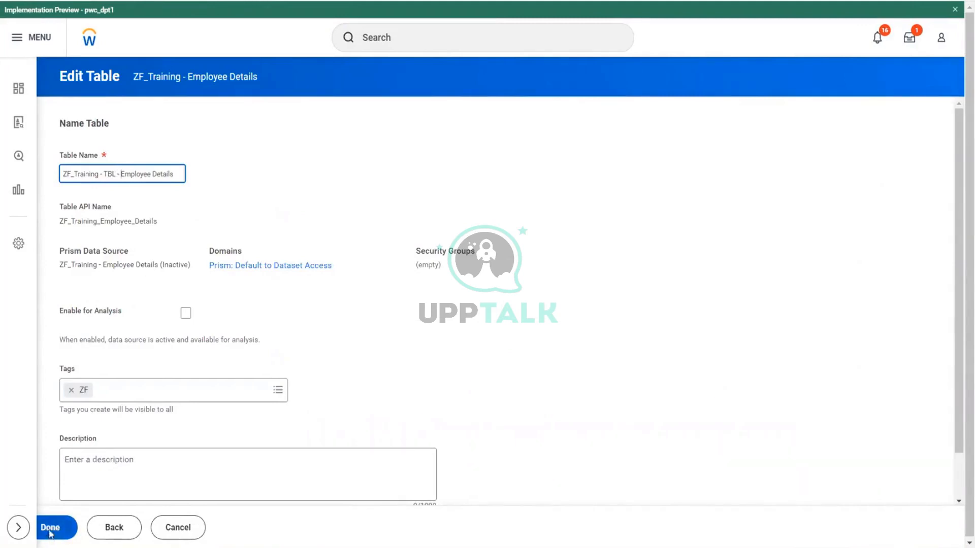
click(51, 529)
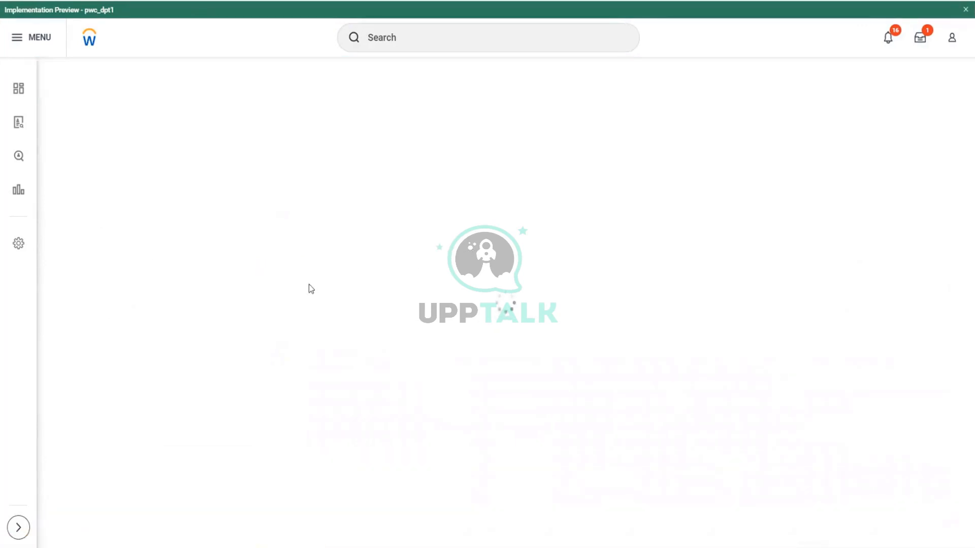
click(929, 111)
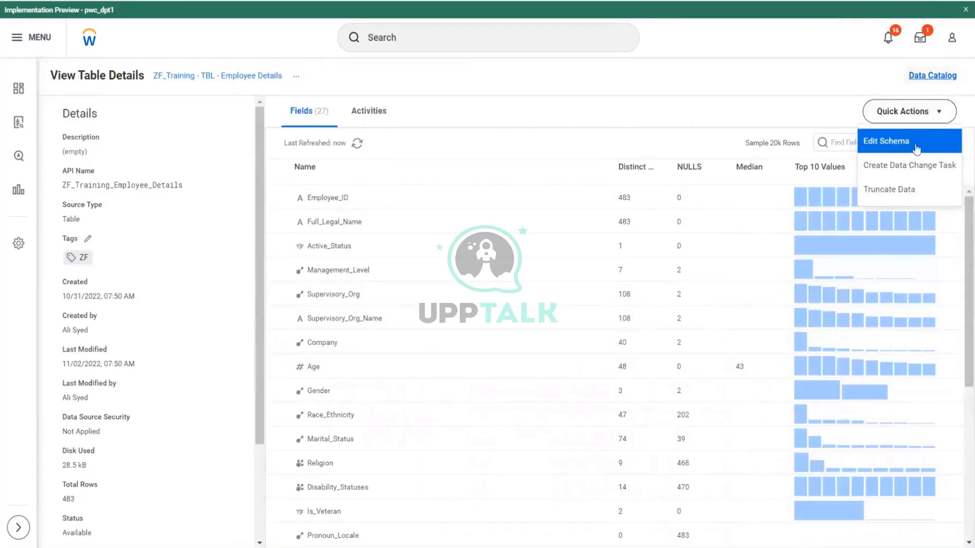
click(912, 169)
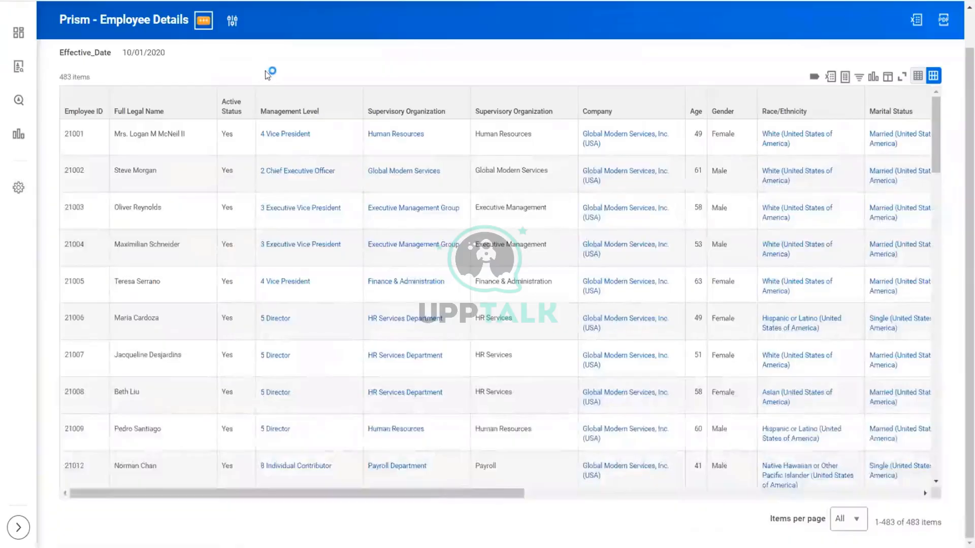
Return to the Prism - Employee Details report, open its definition for editing and display its prompt defaults.
click(203, 21)
mouse_move(297, 69)
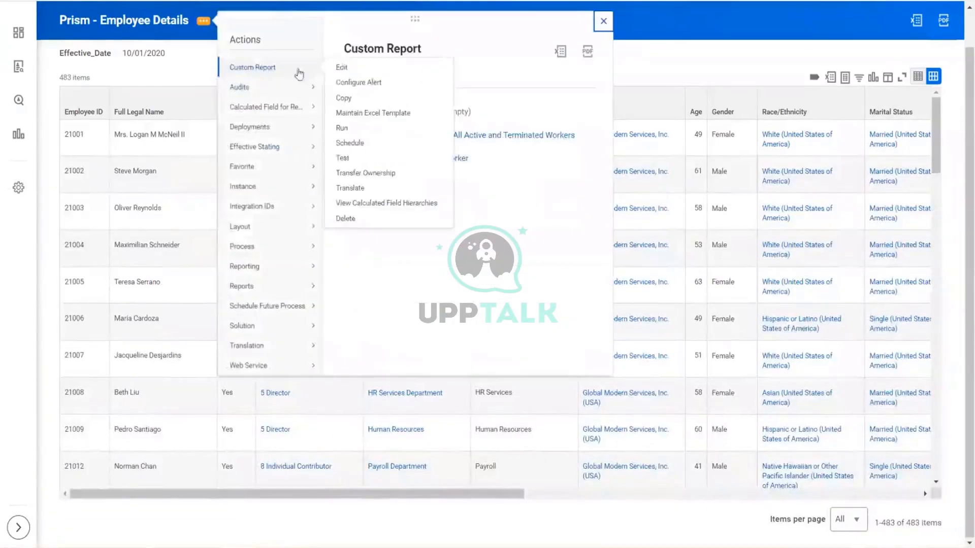
click(342, 68)
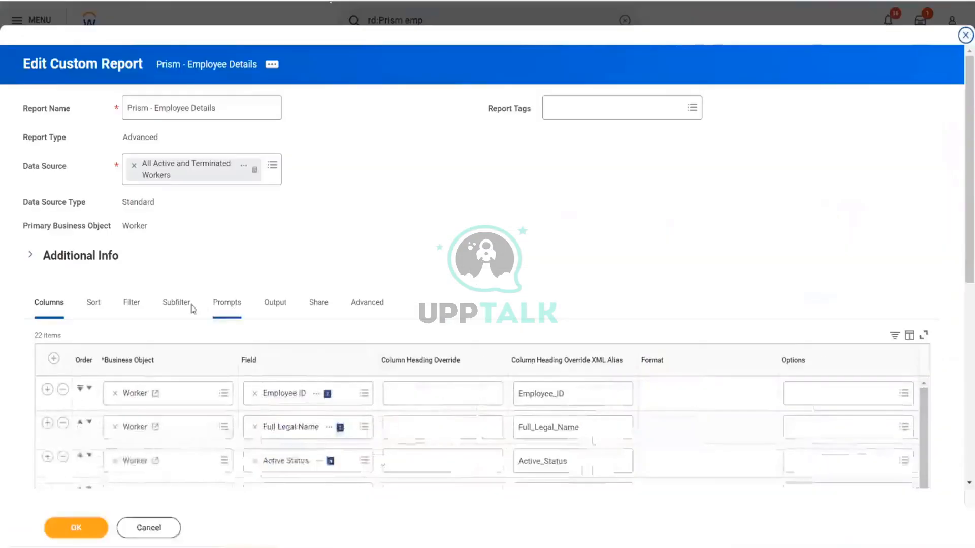
click(227, 303)
scroll(502, 173, down, 5)
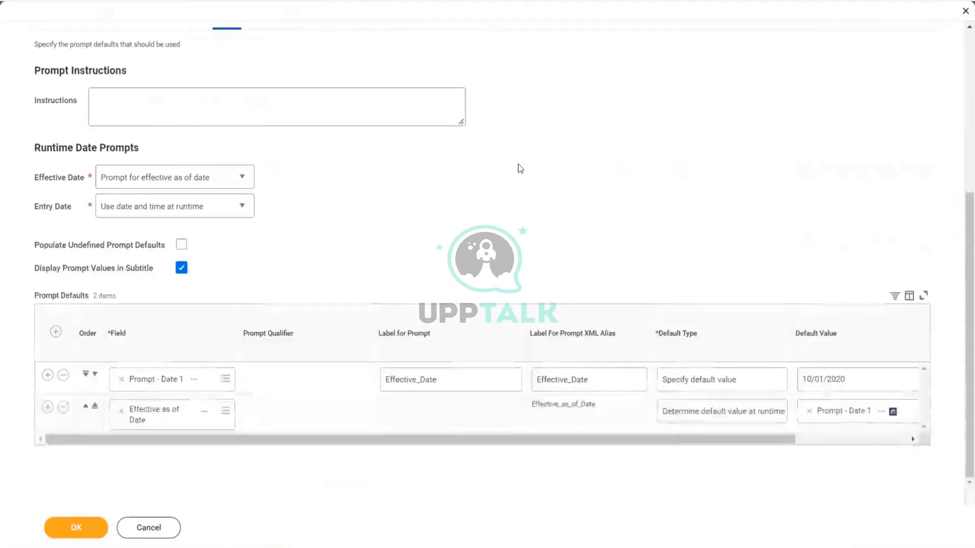
Set the default value of the report's Effective_Date prompt to 10/01/2021.
drag(685, 439, 750, 444)
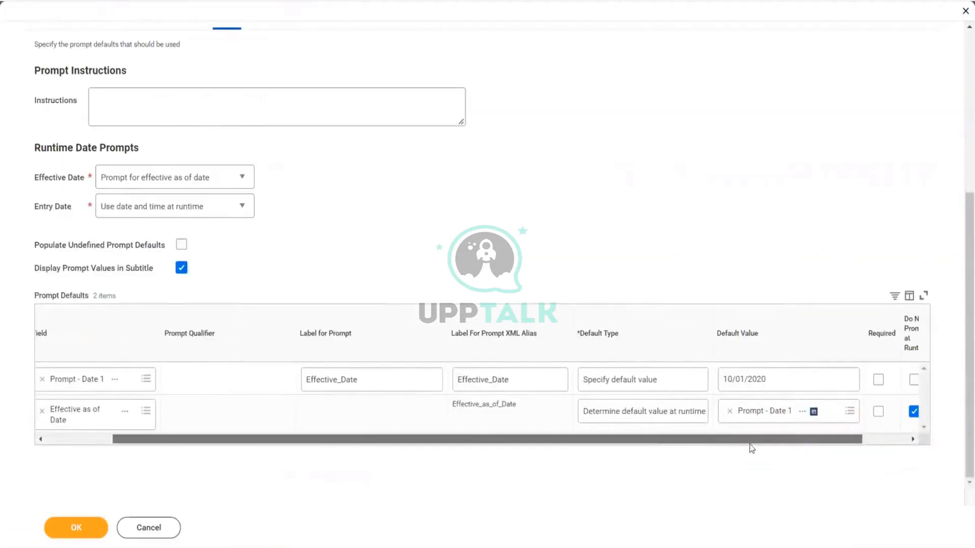
click(781, 386)
click(761, 384)
text(2)
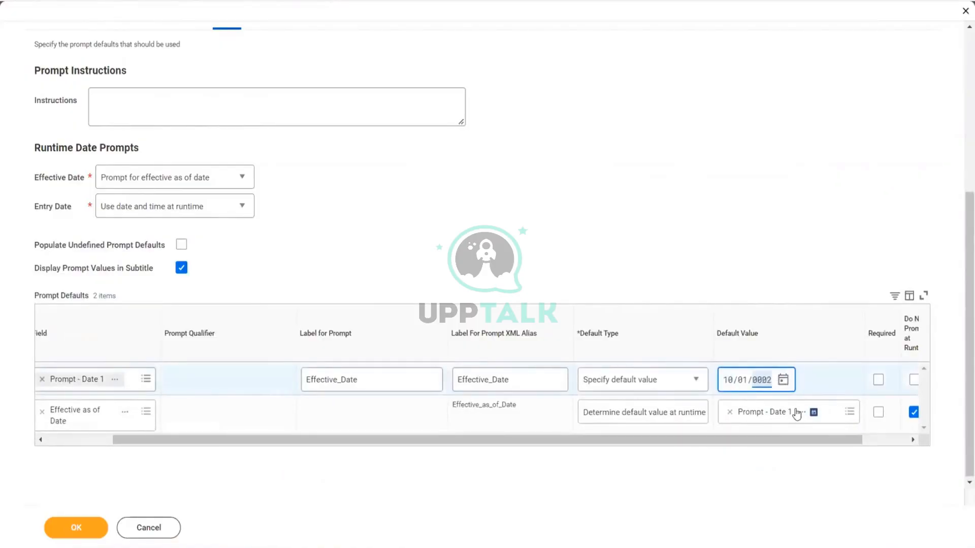
text(021)
click(724, 211)
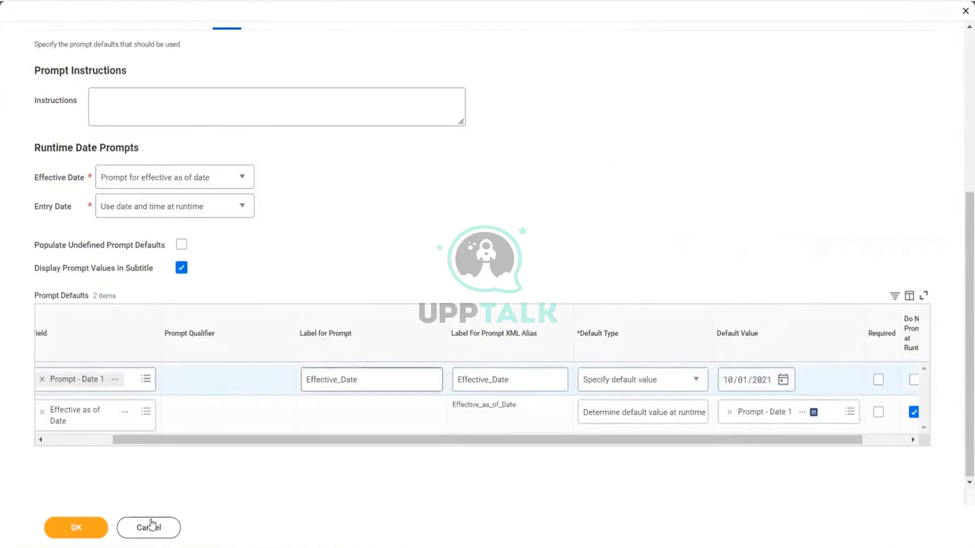
Save the edited custom report and run it with an Effective_Date of 10/01/2021.
click(90, 528)
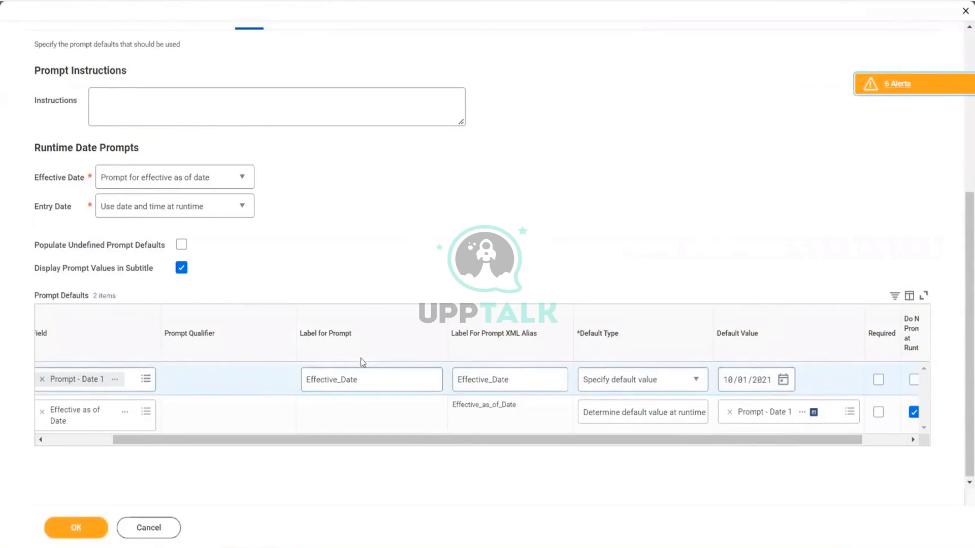
click(130, 519)
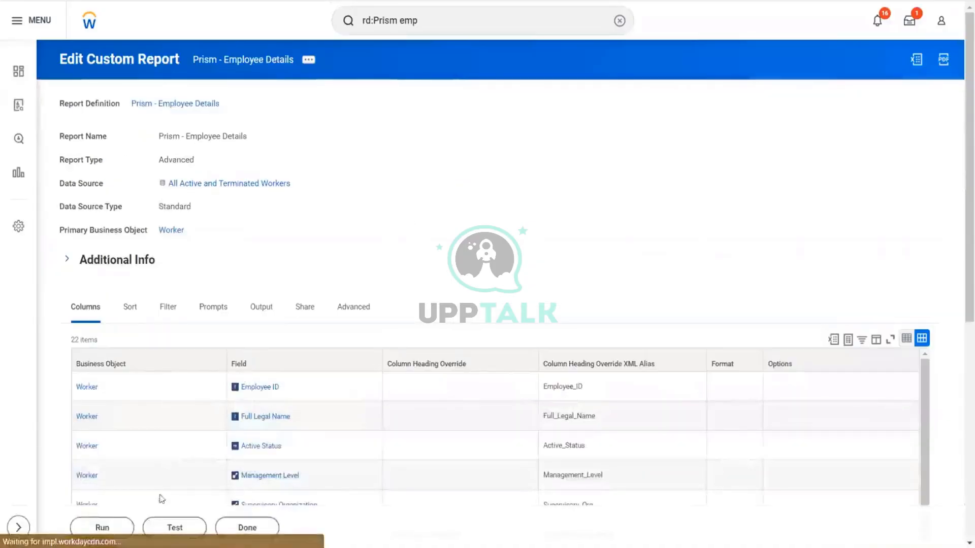
click(101, 527)
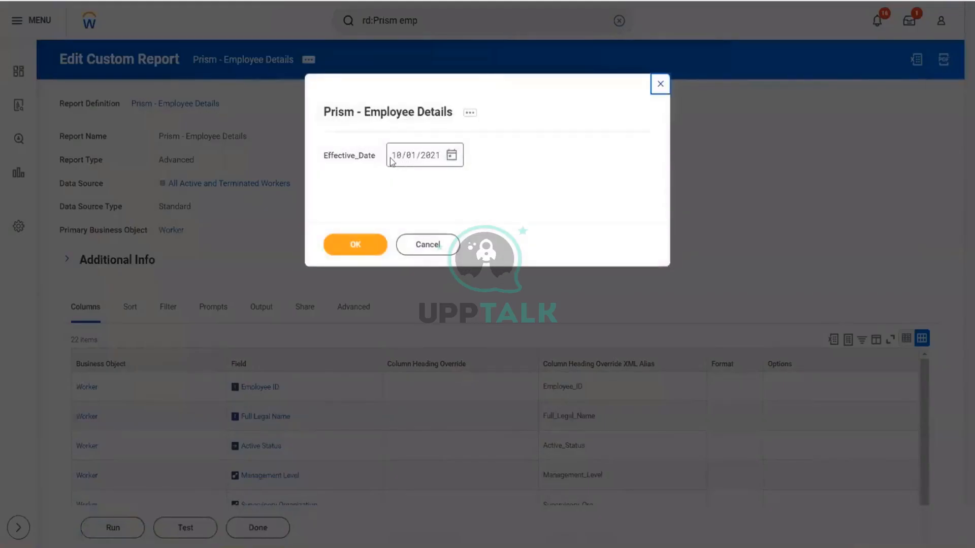
key(Return)
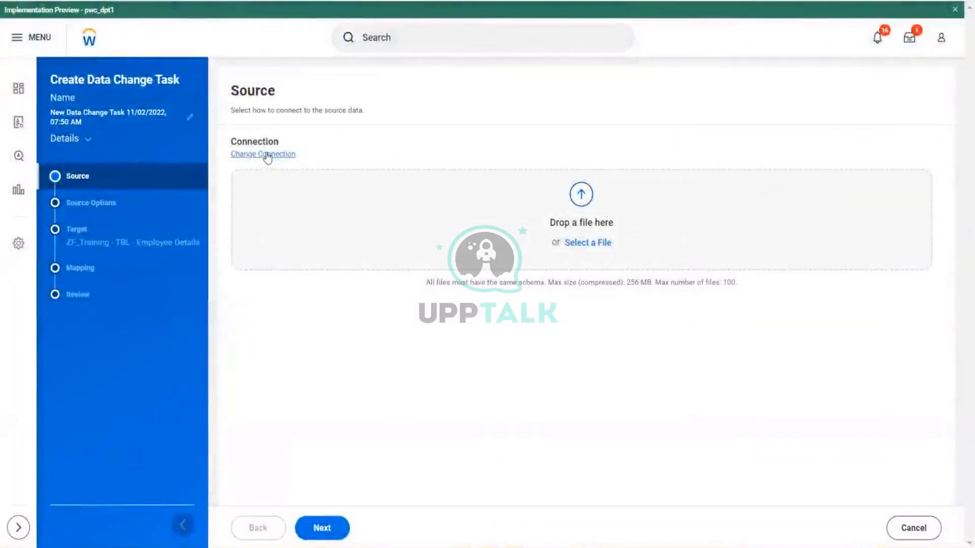
Change the data change task's source connection to Workday reports, select Prism - Employee Details and proceed to the target settings.
click(268, 155)
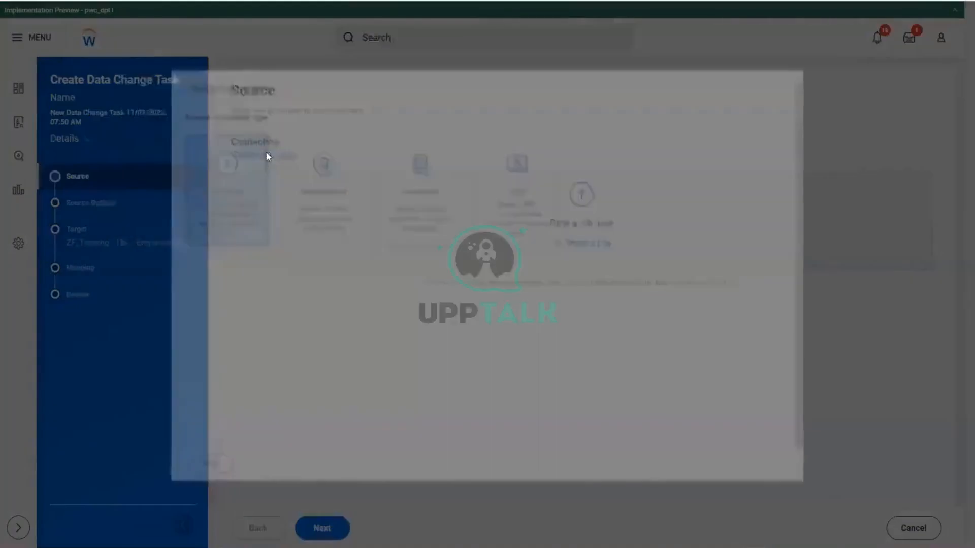
click(297, 178)
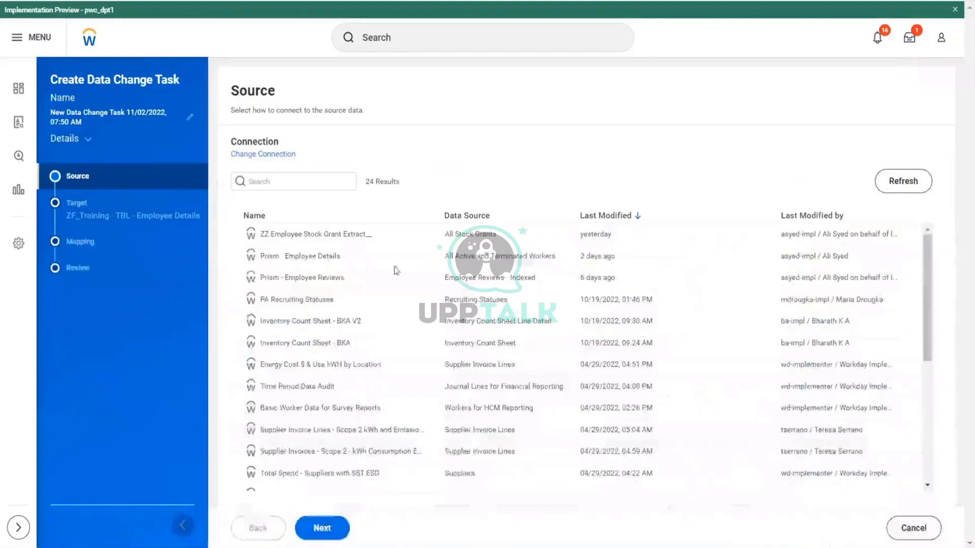
click(313, 261)
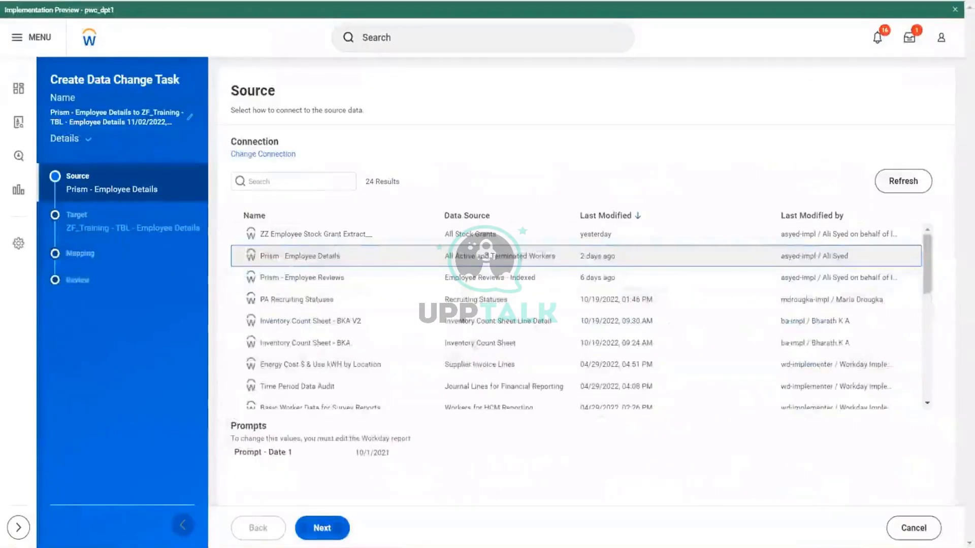
click(329, 530)
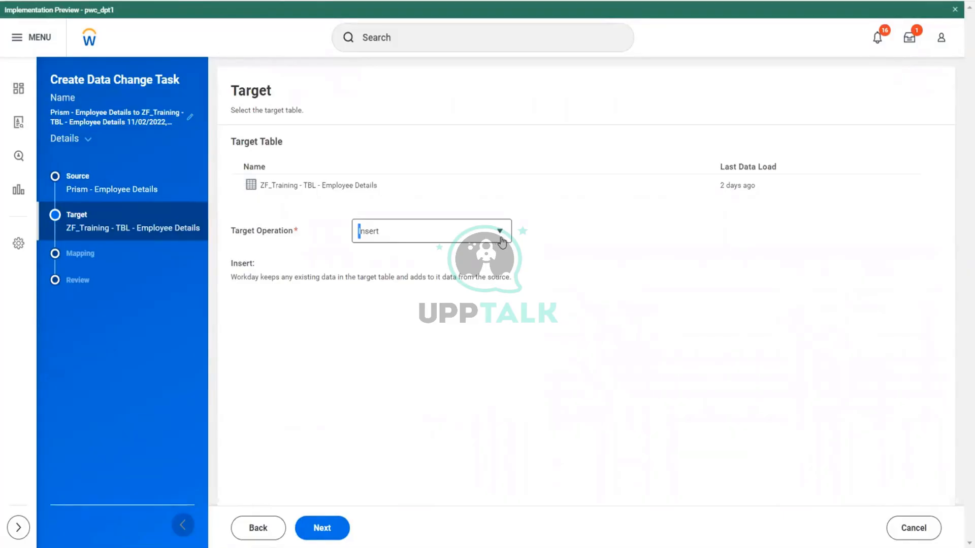
Try the Delete and the Truncate and Insert target operations for the task, and set the operation back to Insert.
click(500, 238)
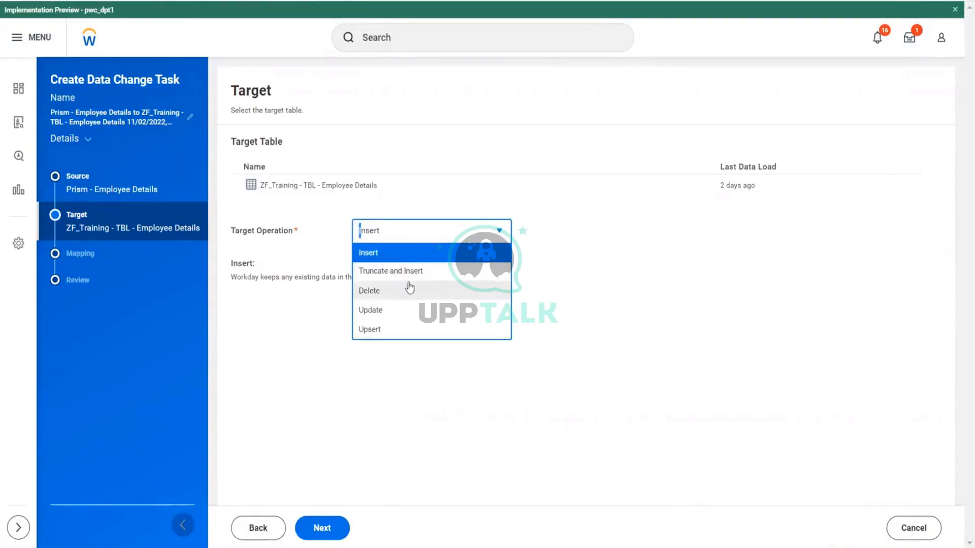
click(378, 291)
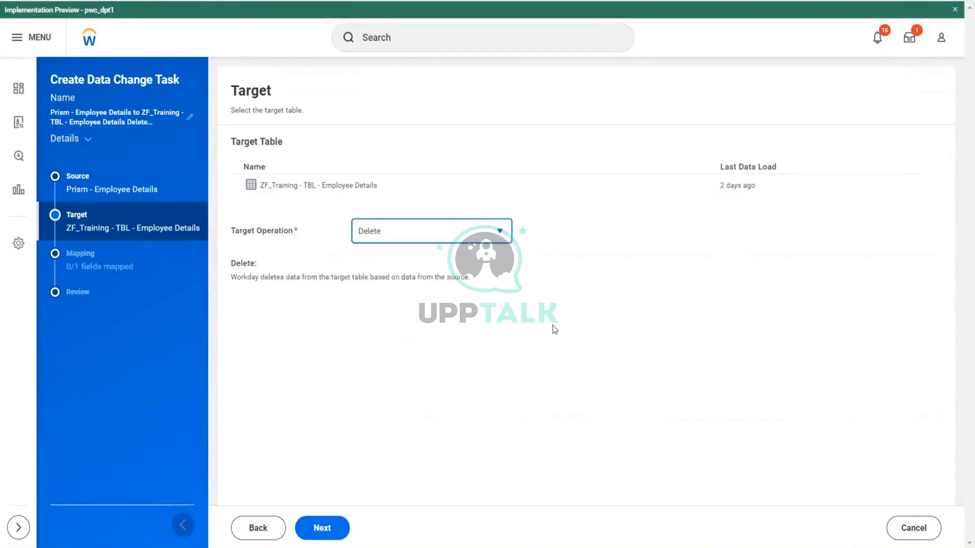
click(500, 232)
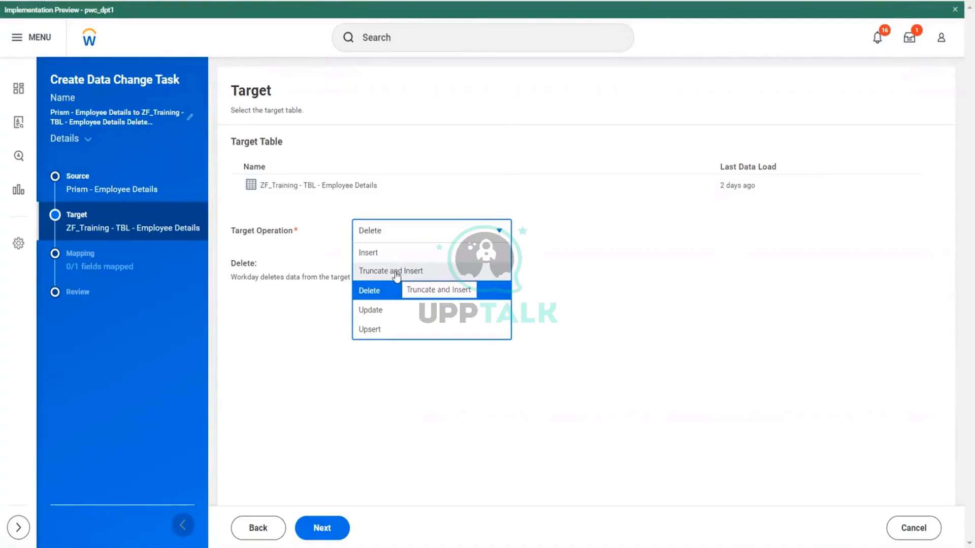
click(401, 274)
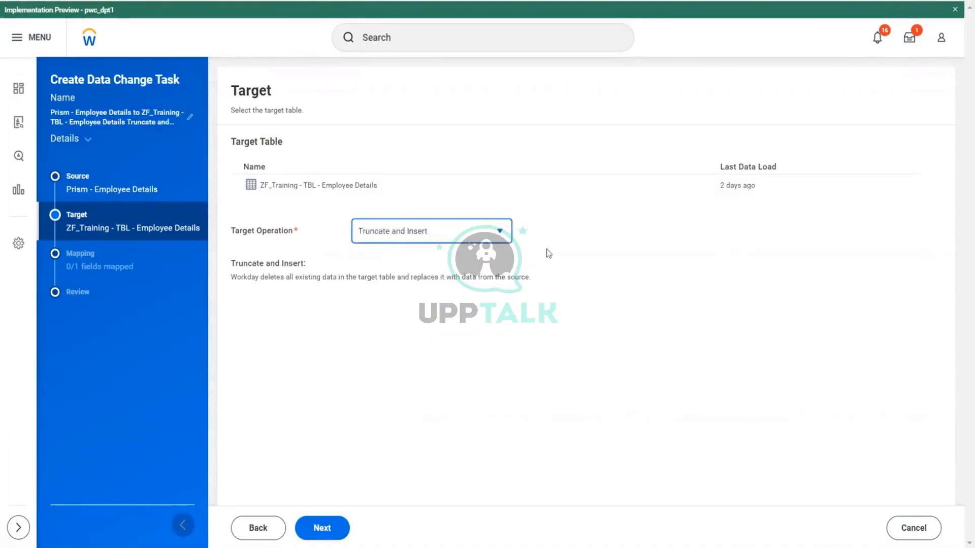
click(489, 233)
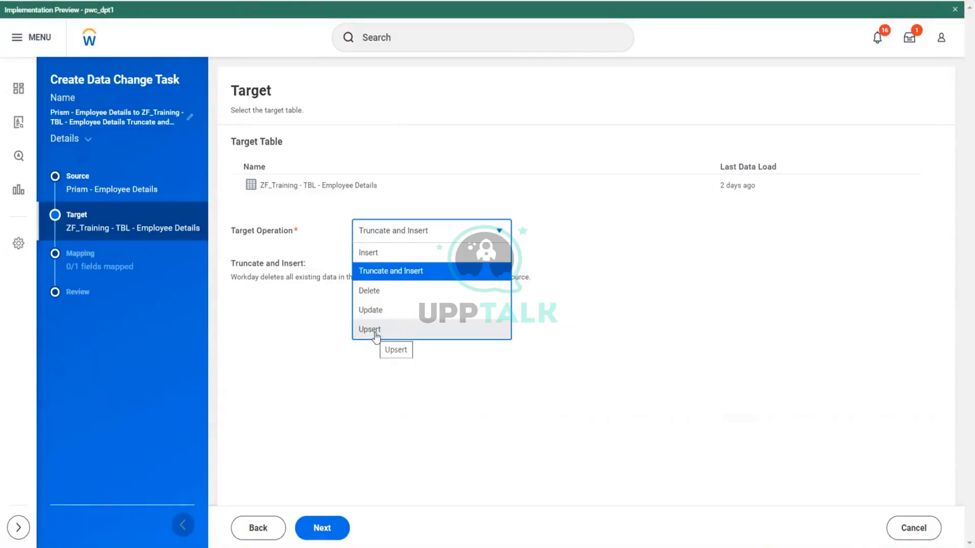
click(381, 254)
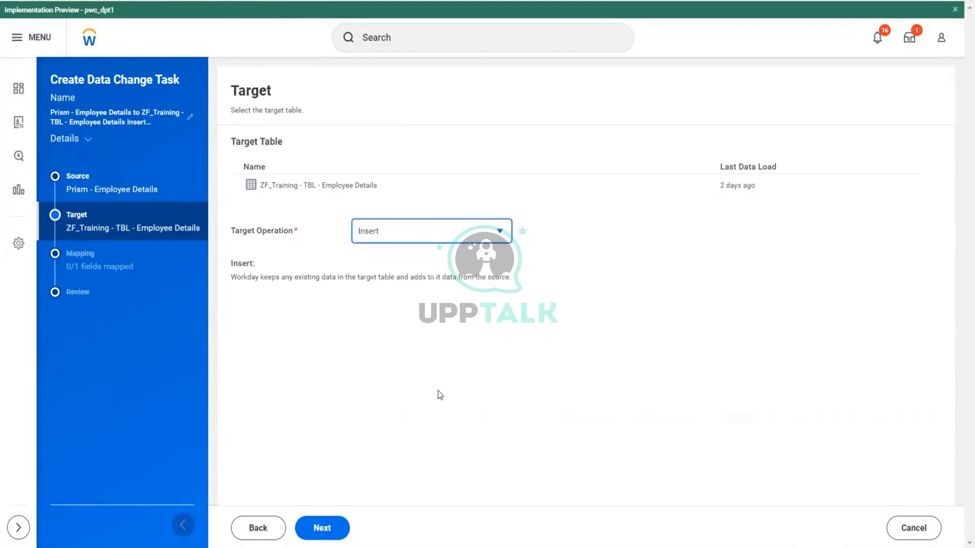
Proceed to the task's field mapping and check how the Prism - Employee Details source fields match the target table fields.
click(341, 529)
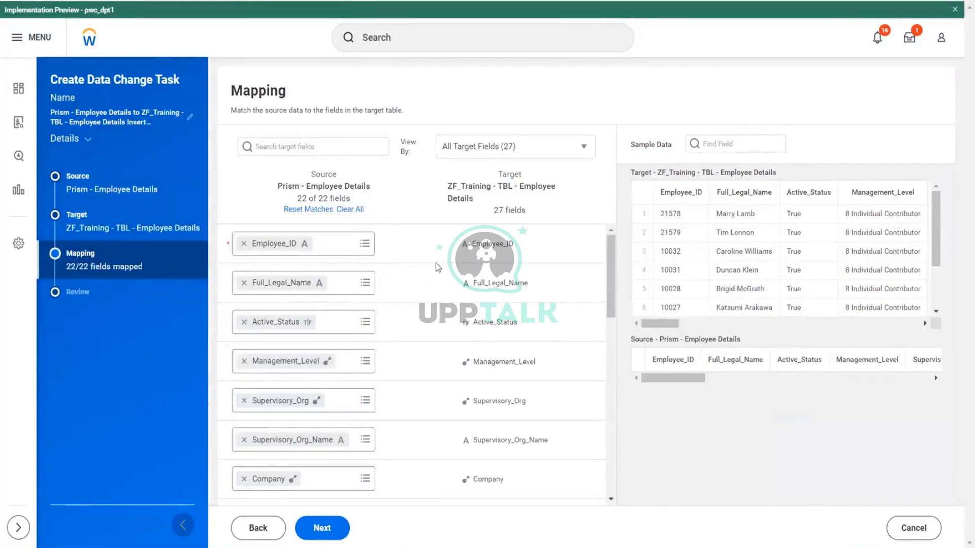
scroll(480, 307, down, 2)
scroll(489, 303, down, 4)
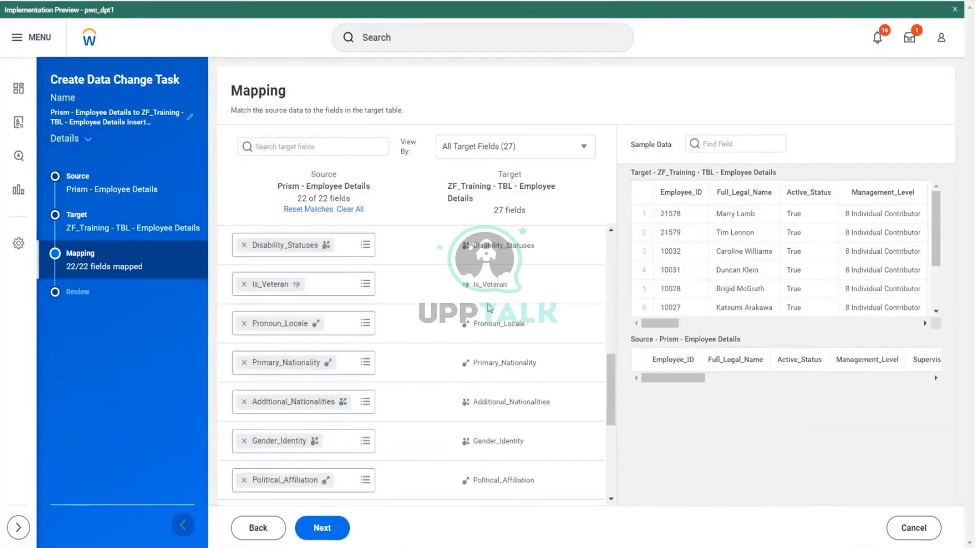
scroll(489, 304, up, 10)
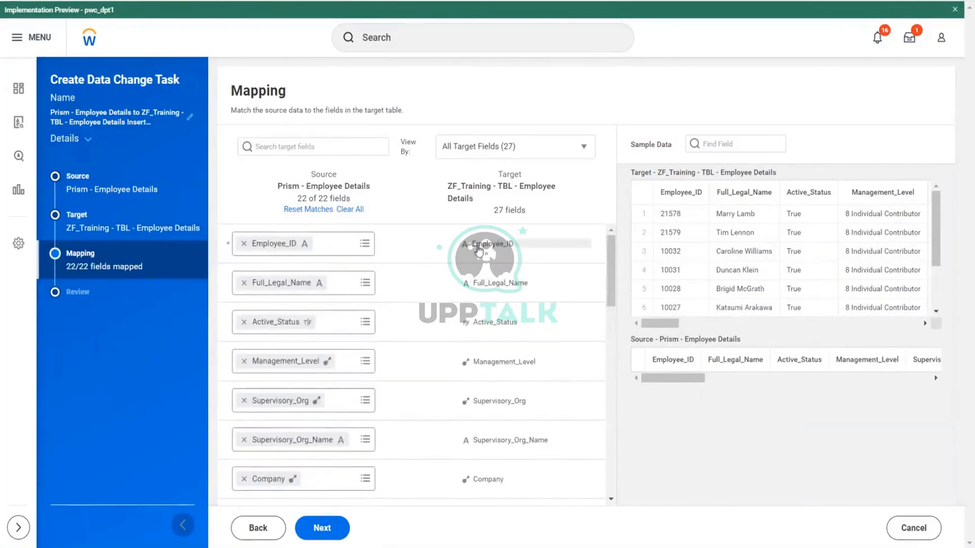
drag(476, 243, 514, 244)
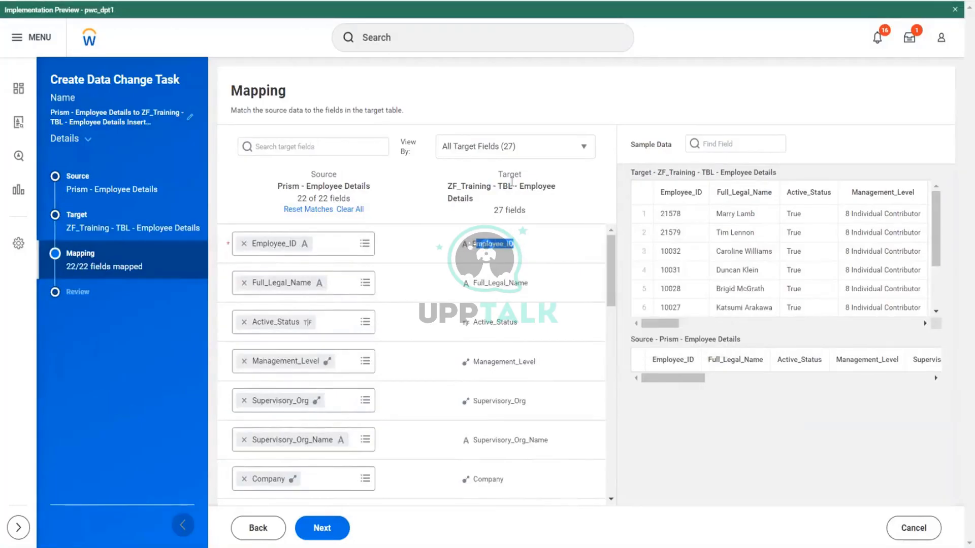
drag(305, 186, 371, 186)
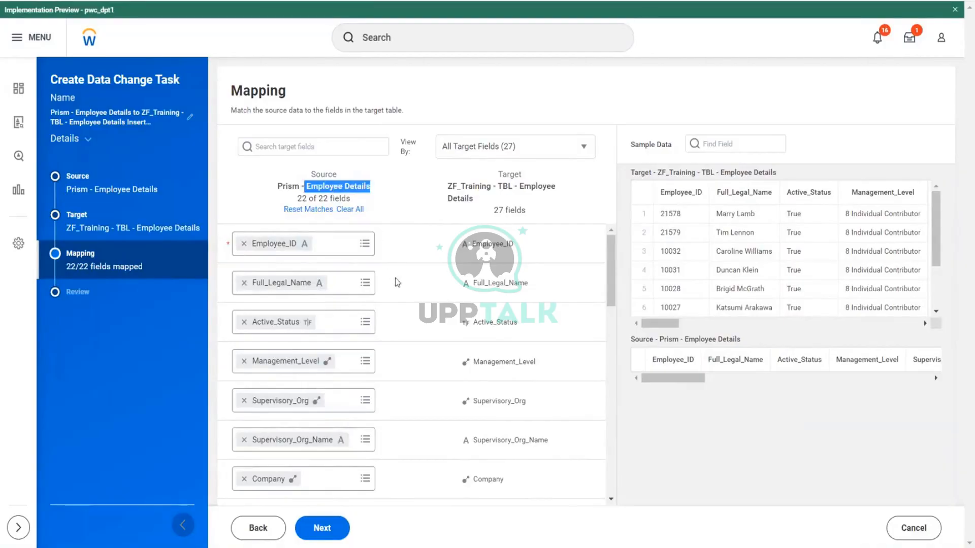
scroll(417, 294, down, 6)
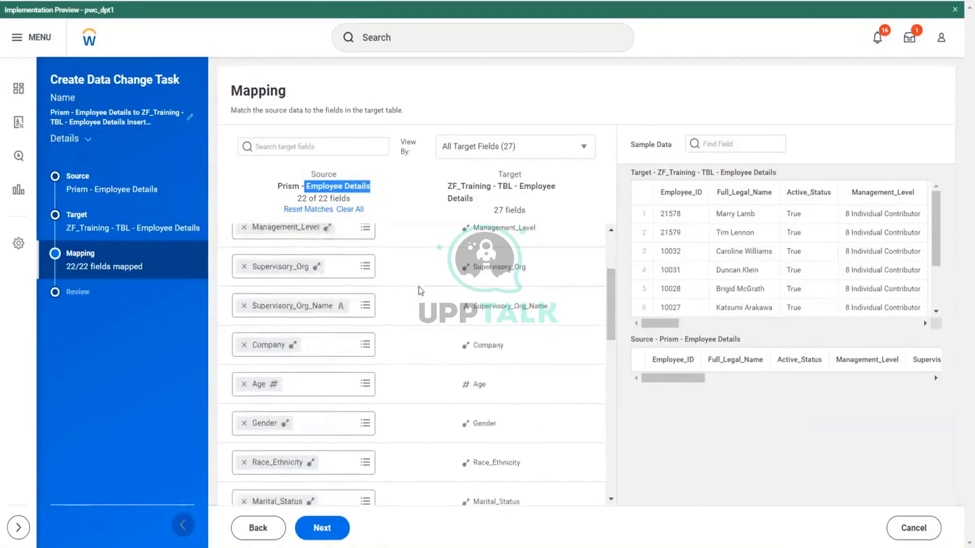
scroll(422, 292, down, 8)
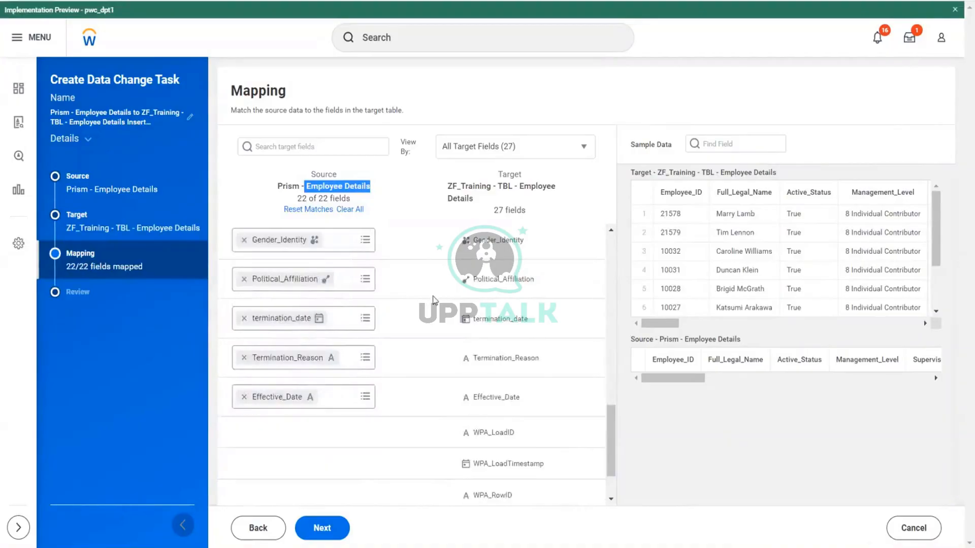
scroll(433, 300, down, 2)
drag(497, 211, 522, 211)
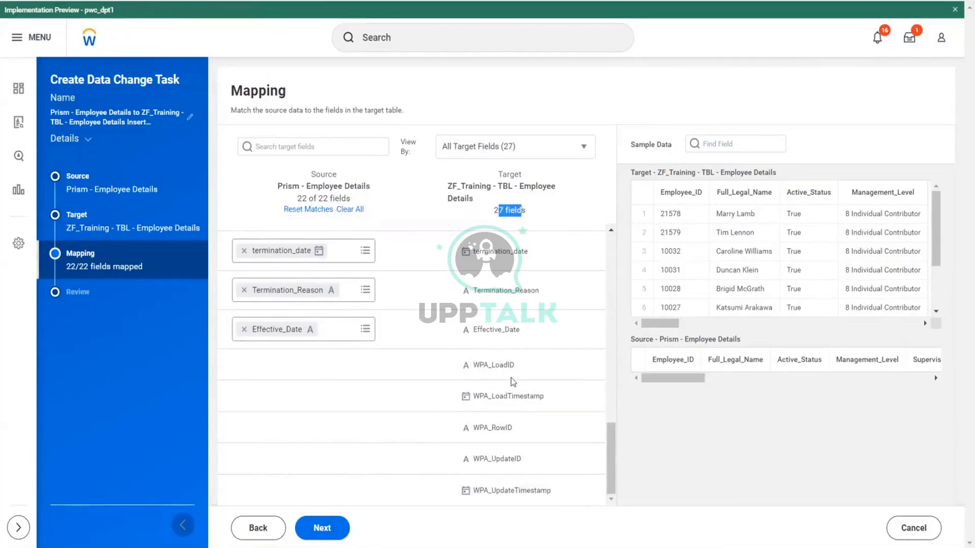
scroll(420, 350, up, 15)
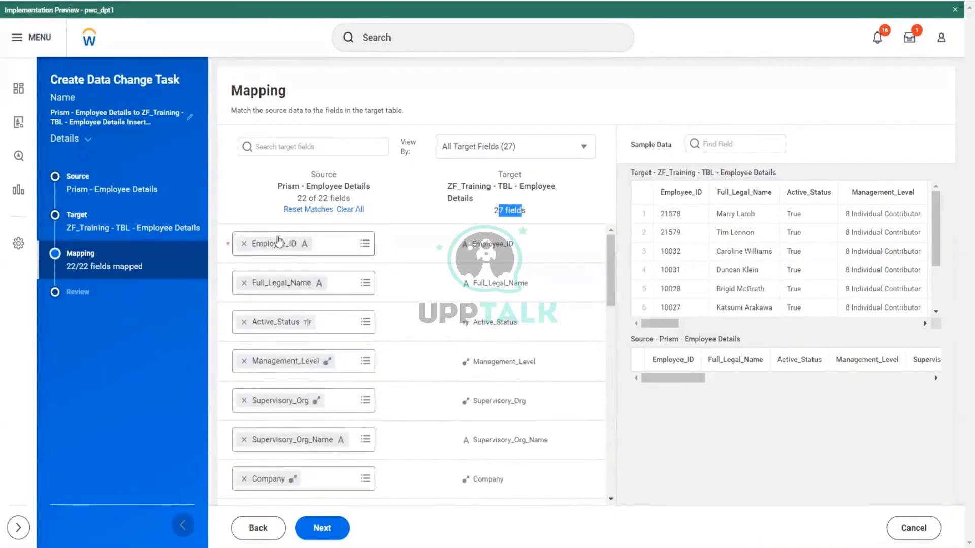
Compare the source and target names and examine the sample data columns of both in the mapping.
drag(274, 187, 382, 192)
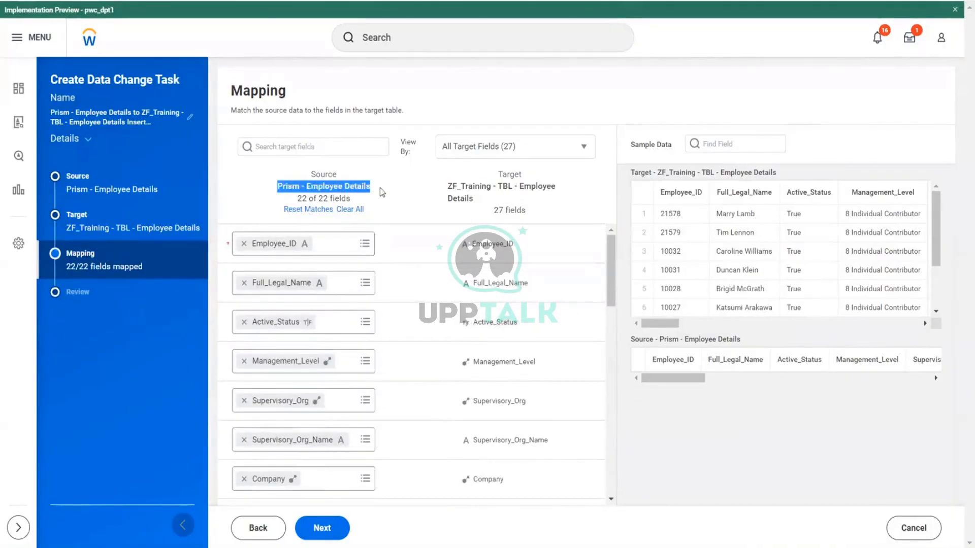
drag(443, 186, 539, 184)
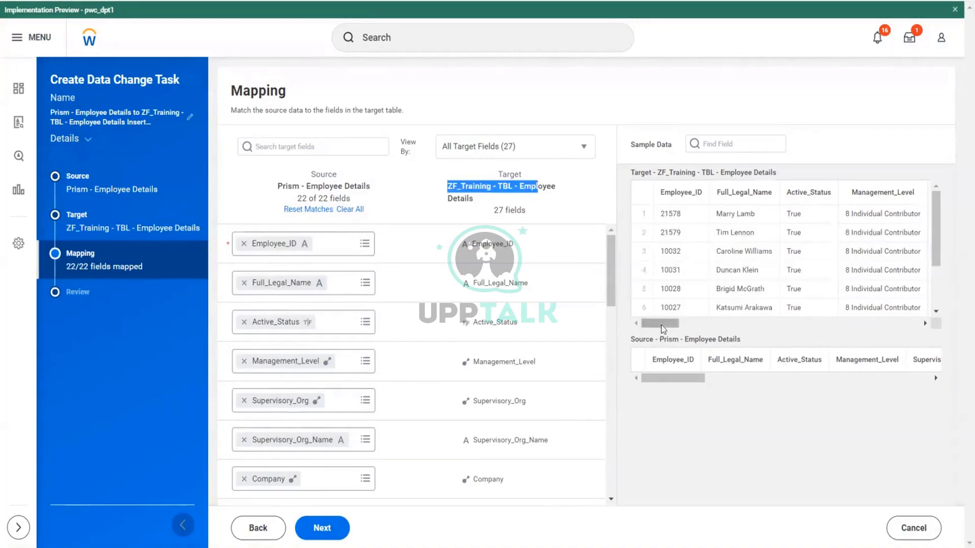
scroll(678, 322, right, 5)
scroll(679, 325, left, 4)
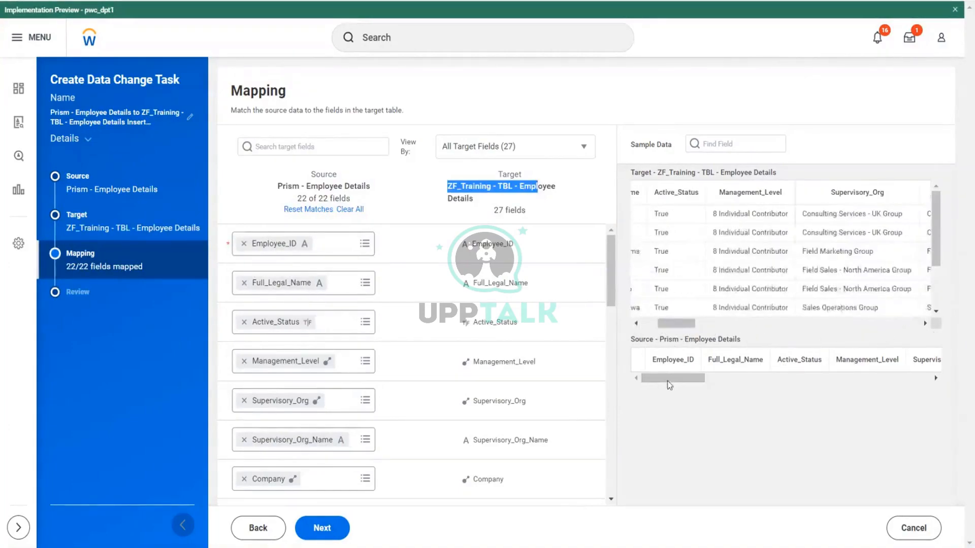
scroll(668, 380, right, 5)
drag(706, 401, 613, 396)
Proceed to the review of the data change task, then save the task and run it immediately.
click(332, 533)
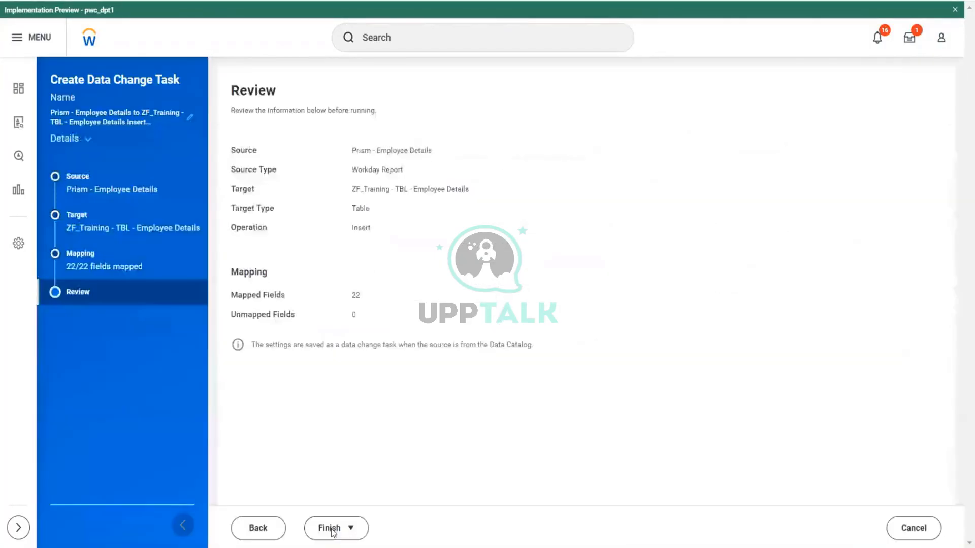
click(335, 529)
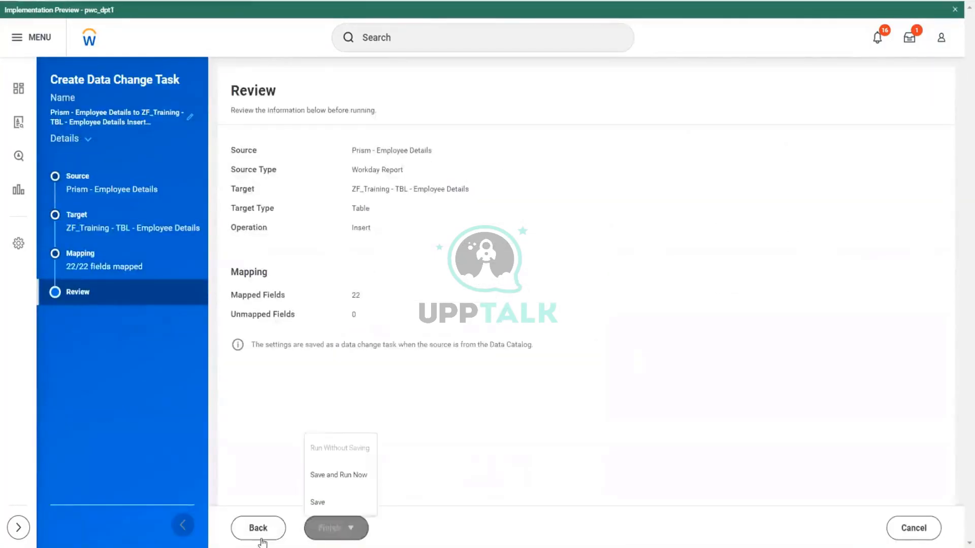
click(349, 478)
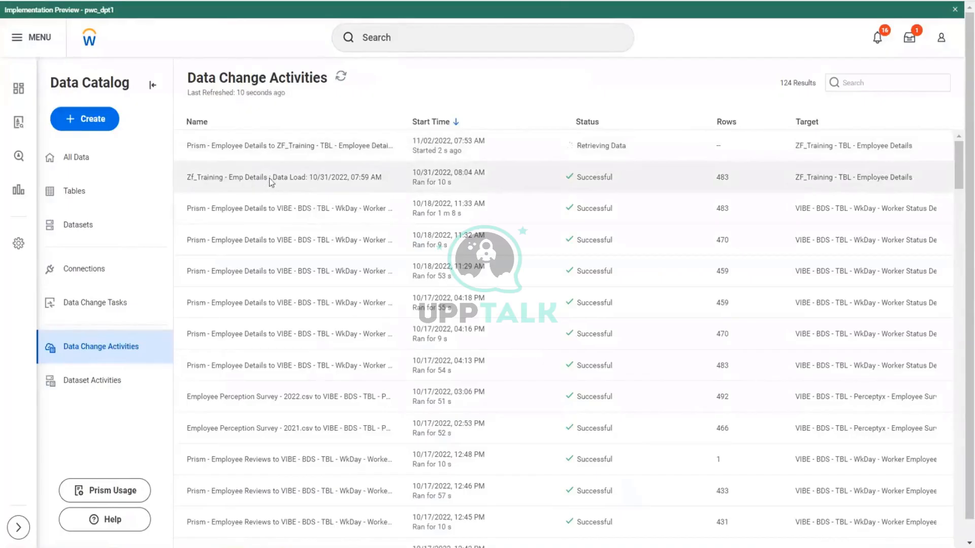
Check the details of the earlier Zf_Training - Emp Details load and monitor the running load against the report's item count.
click(300, 179)
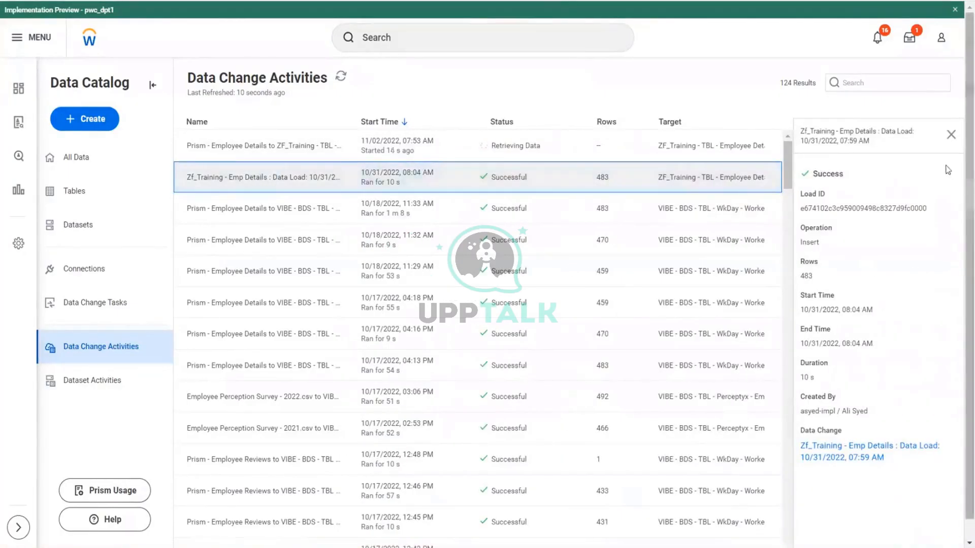
click(951, 134)
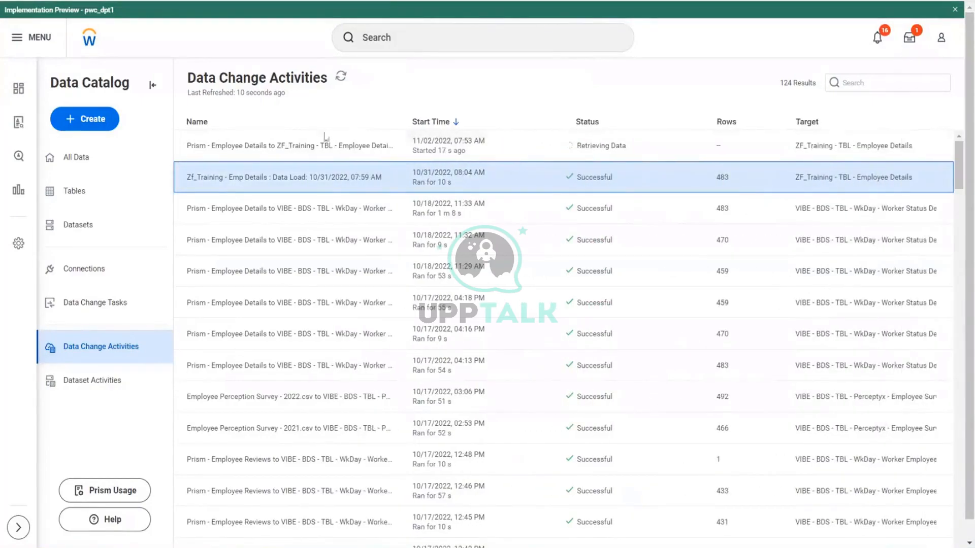
click(340, 76)
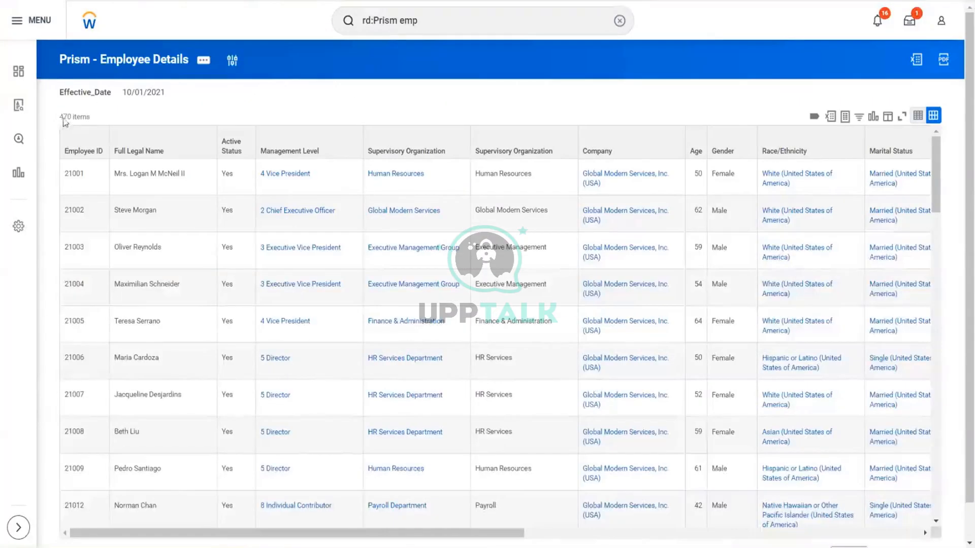
drag(64, 120, 84, 120)
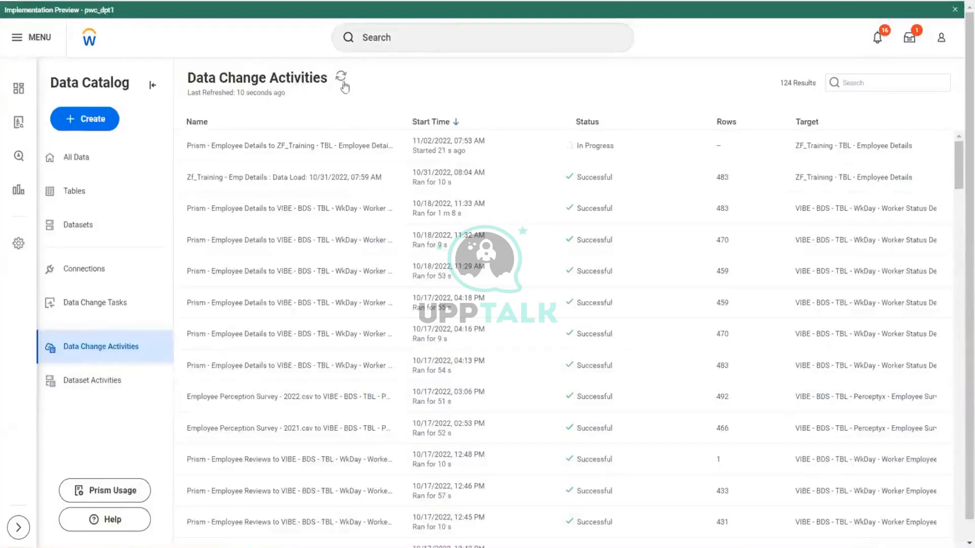
click(344, 83)
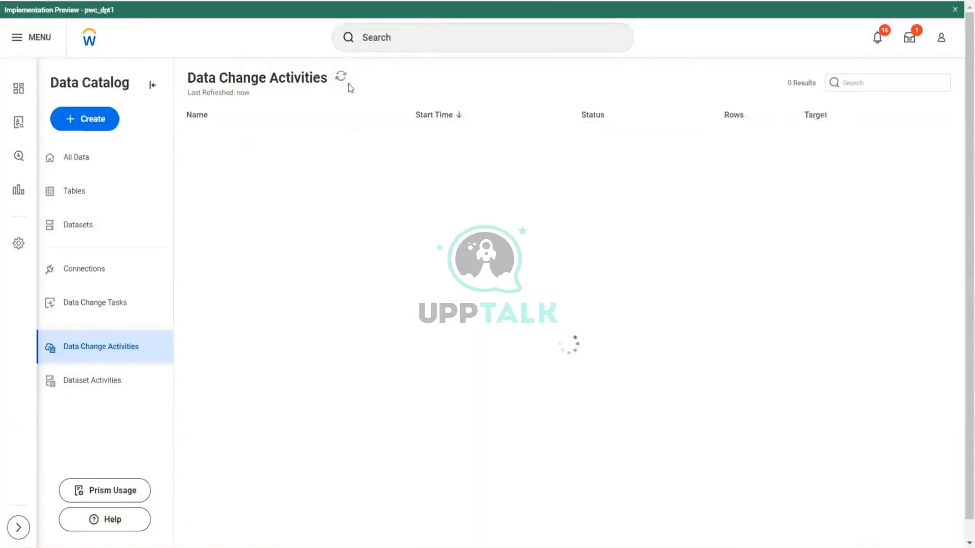
click(344, 81)
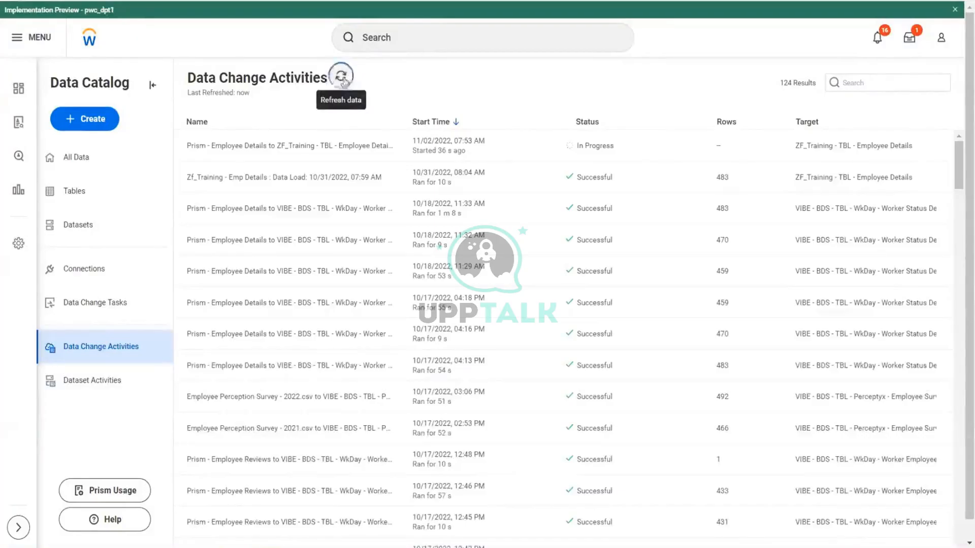
click(344, 82)
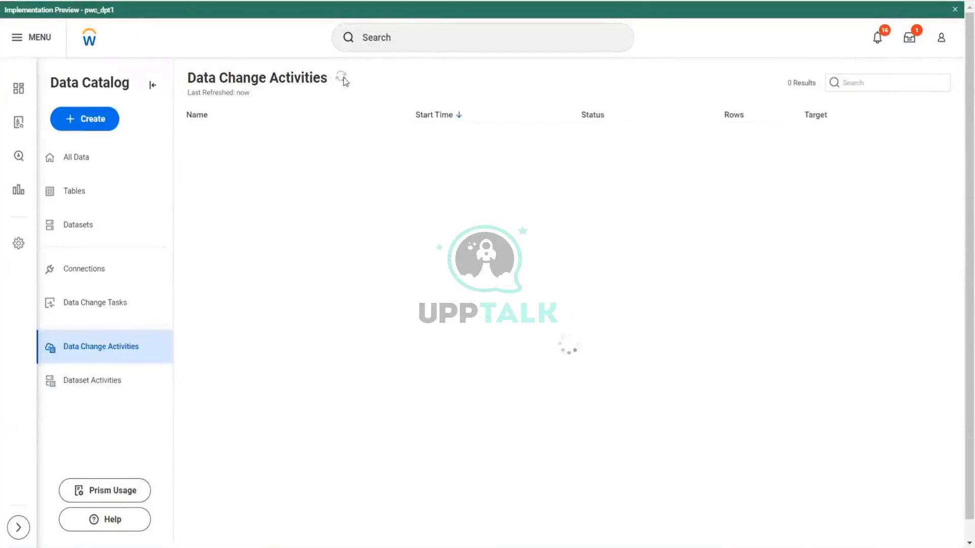
click(347, 81)
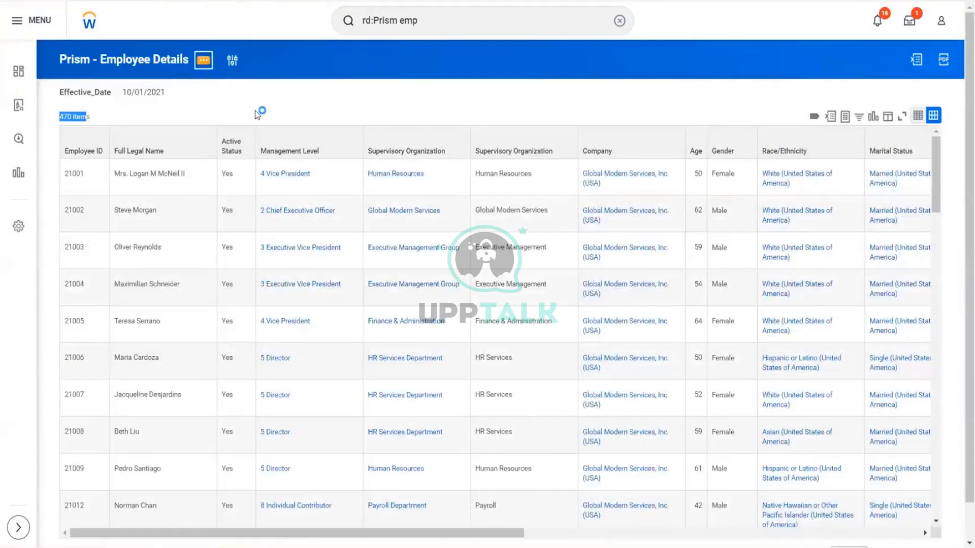
Edit the Prism - Employee Details report and set the default value of its Effective_Date prompt to 10/01/2022.
click(203, 59)
mouse_move(257, 107)
click(337, 108)
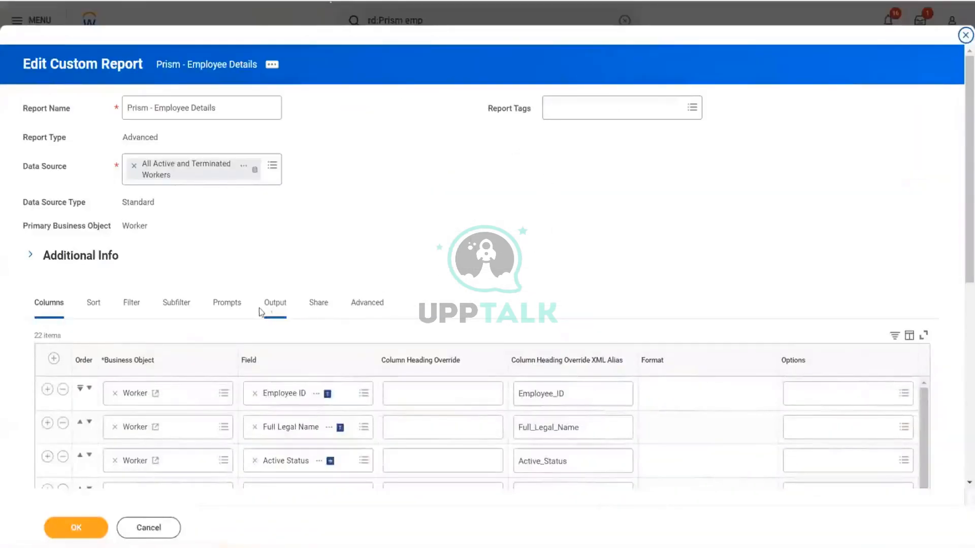
click(226, 304)
scroll(551, 326, down, 6)
click(833, 381)
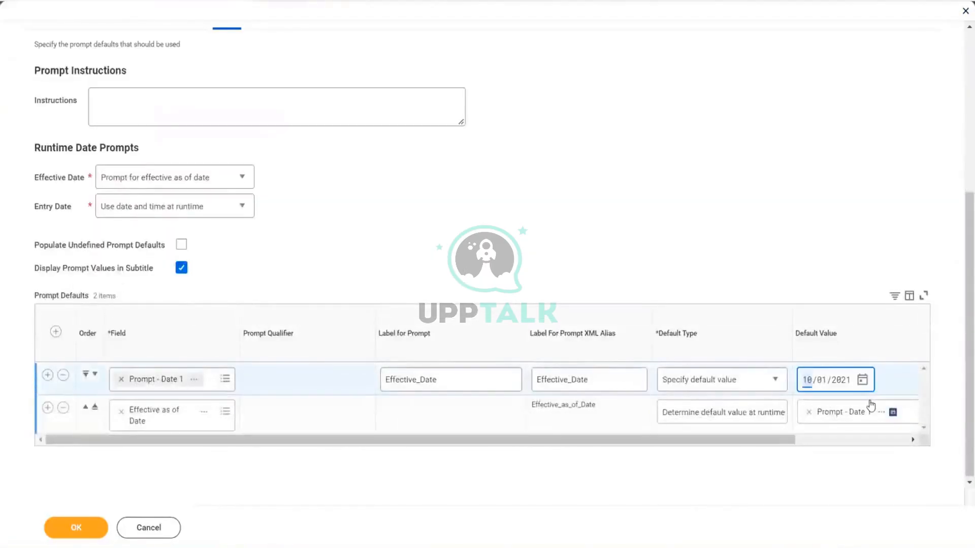
click(846, 386)
key(Tab)
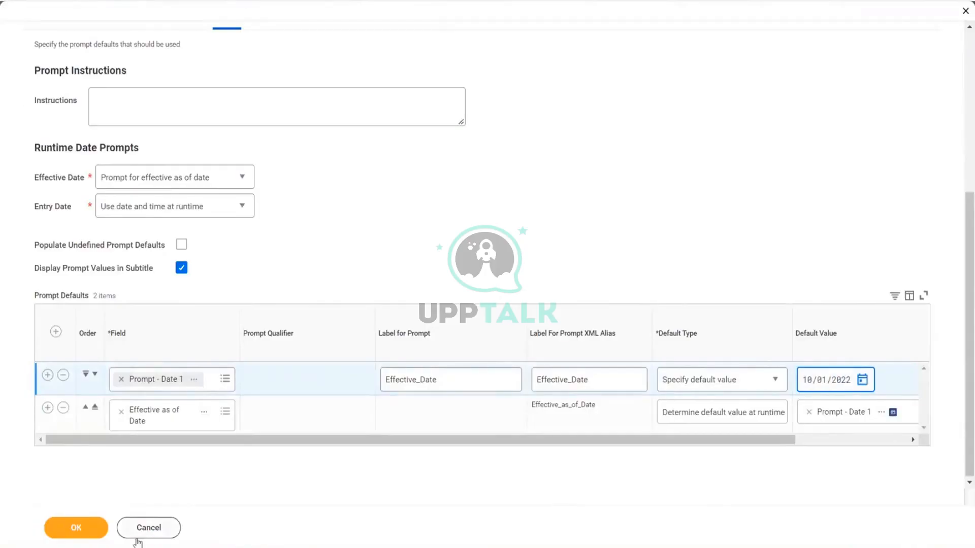
Submit the report edit, and refresh the data change activities to check the latest load's status and row count.
click(78, 528)
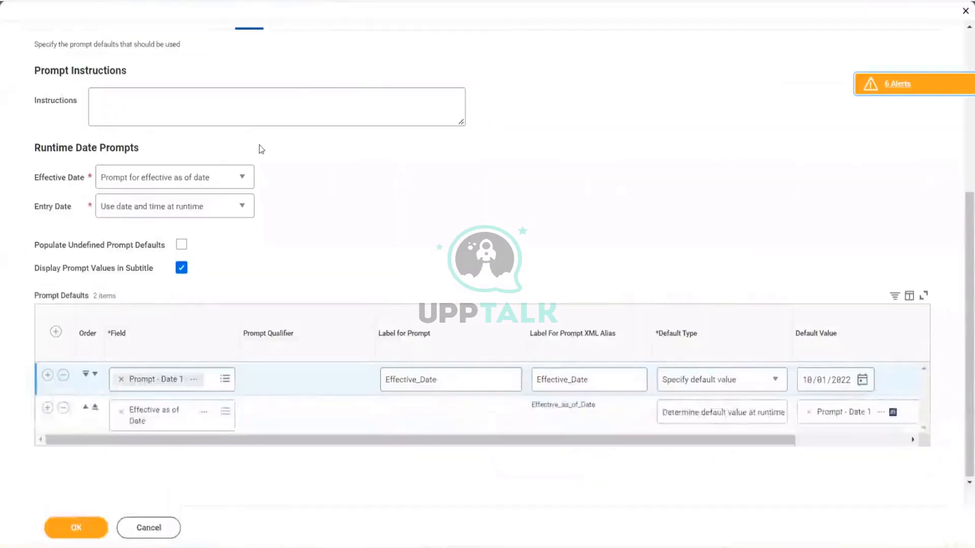
scroll(324, 144, up, 5)
scroll(557, 296, down, 3)
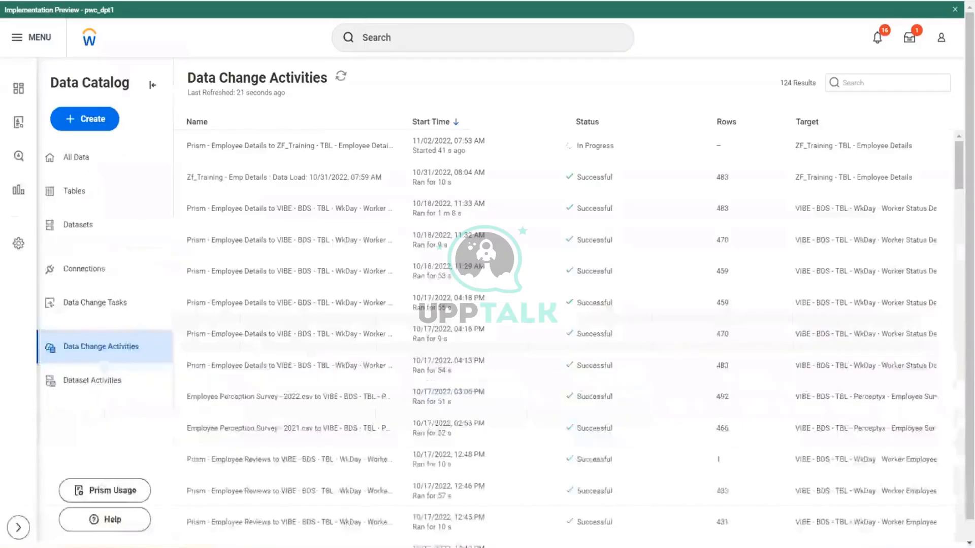
click(342, 78)
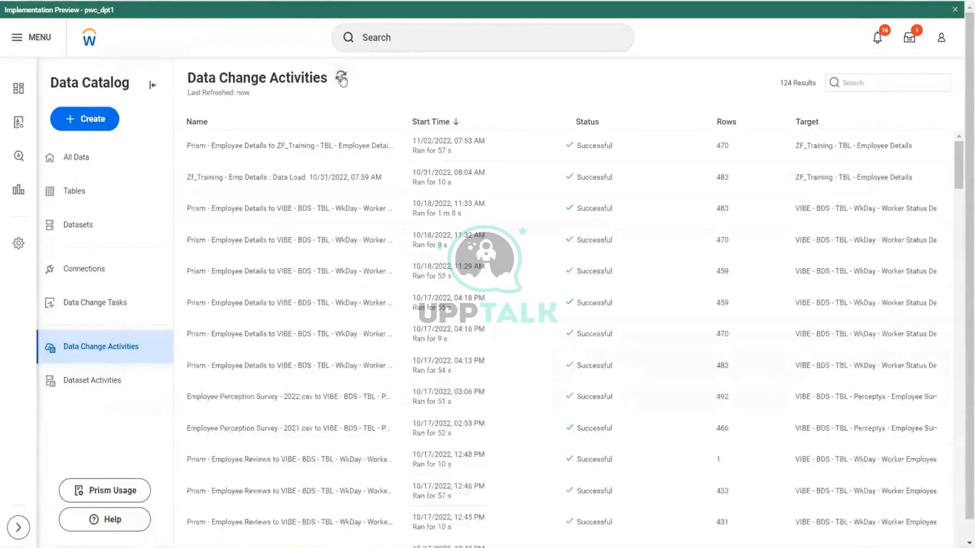
click(726, 145)
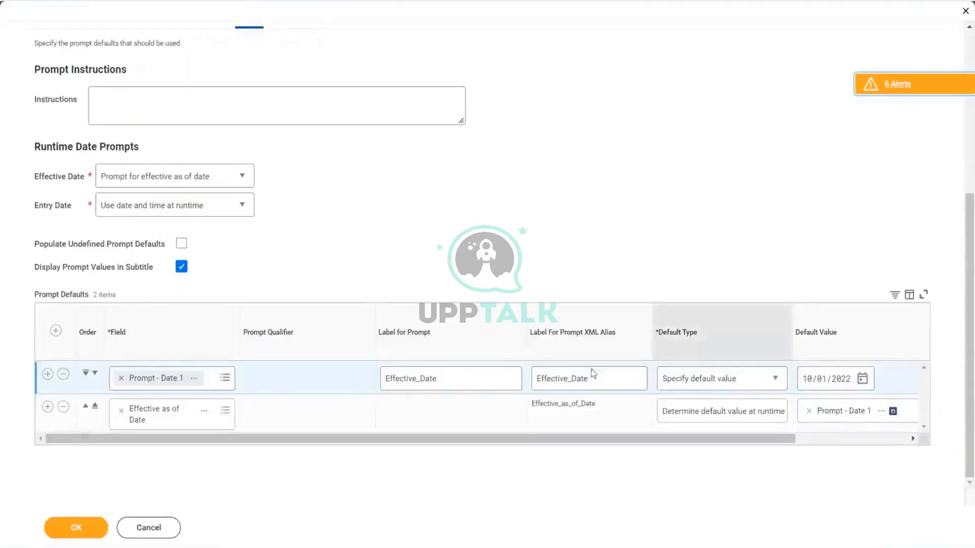
Save the edited report and run it with an Effective_Date of 10/01/2022.
click(97, 528)
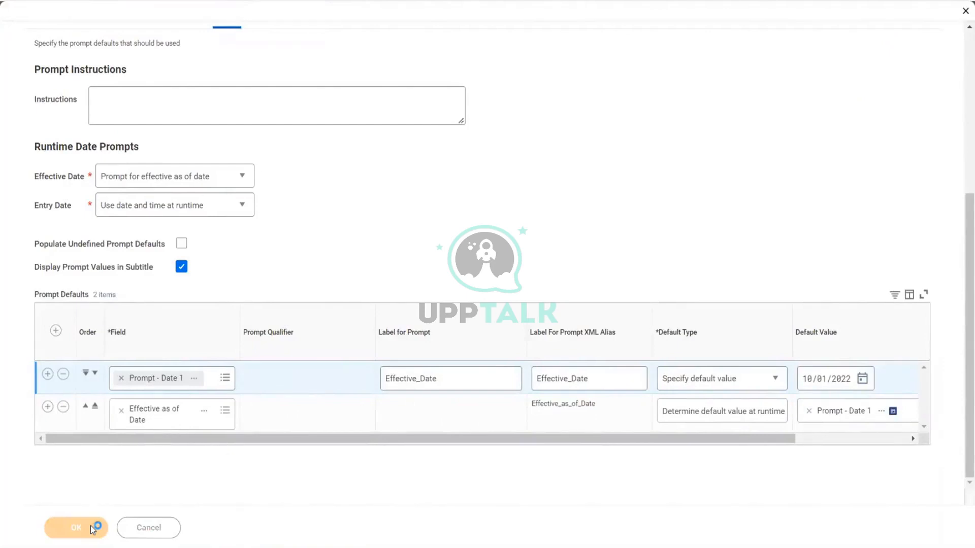
click(100, 527)
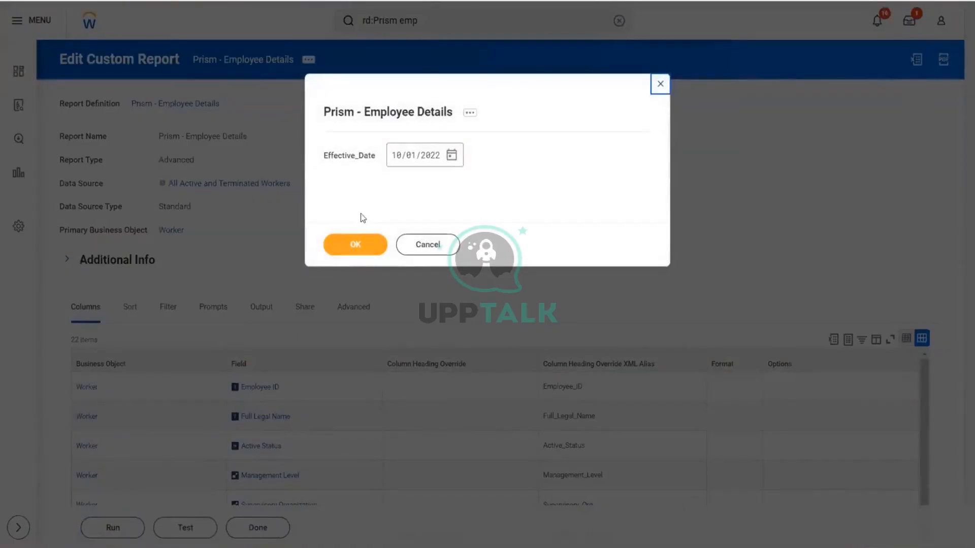
click(355, 243)
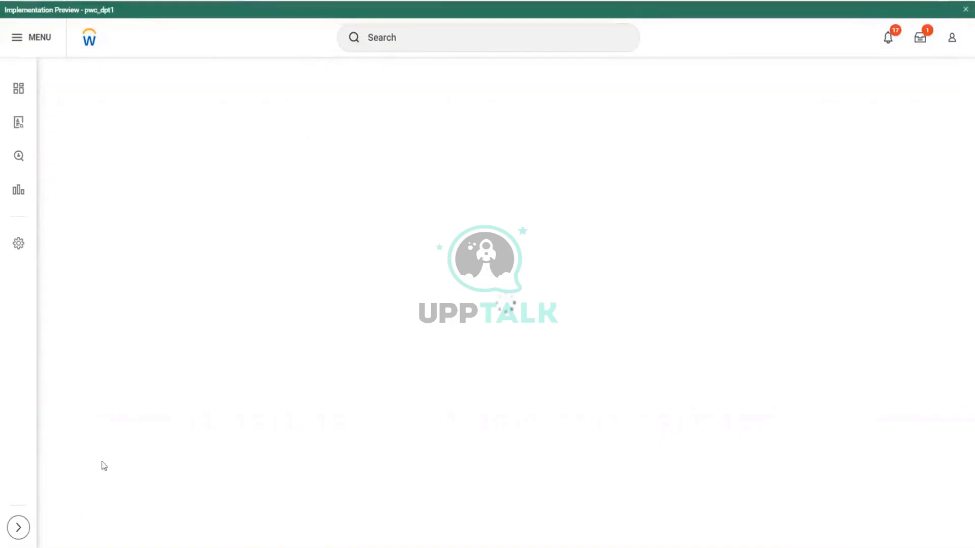
Check the total rows in the details of the ZF_Training - TBL - Employee Details table.
scroll(172, 447, down, 3)
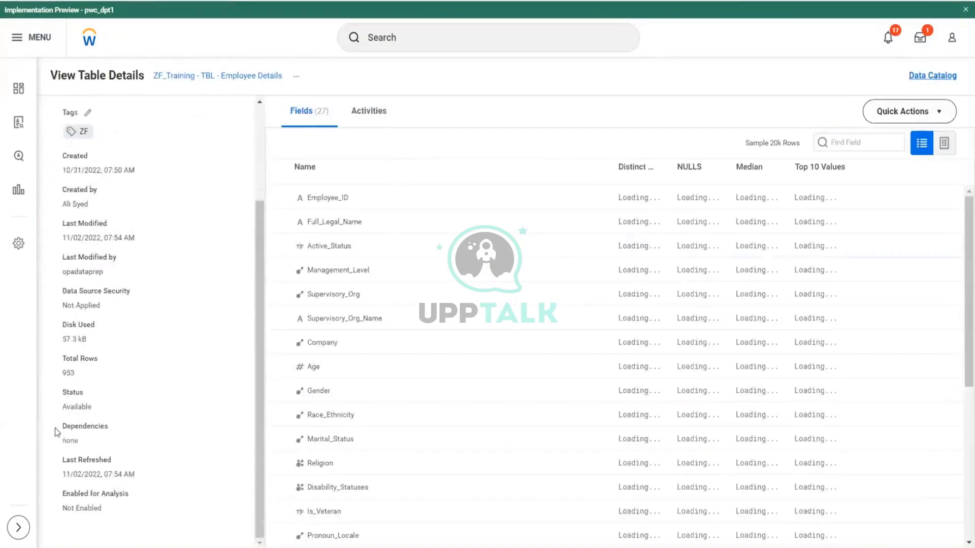
drag(66, 375, 70, 374)
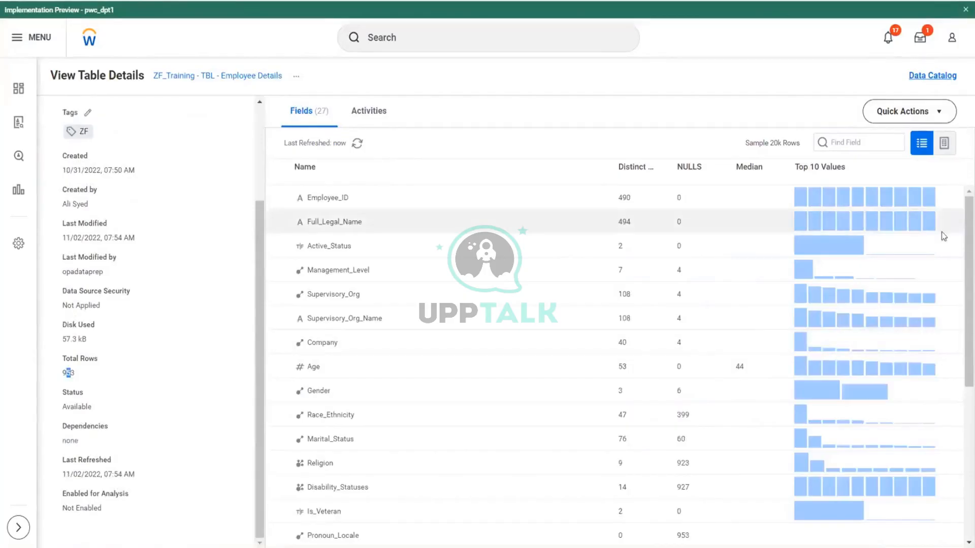
View the Employee Details table's sample rows, sort them by Employee_ID ascending, and examine the repeated employee records.
click(944, 149)
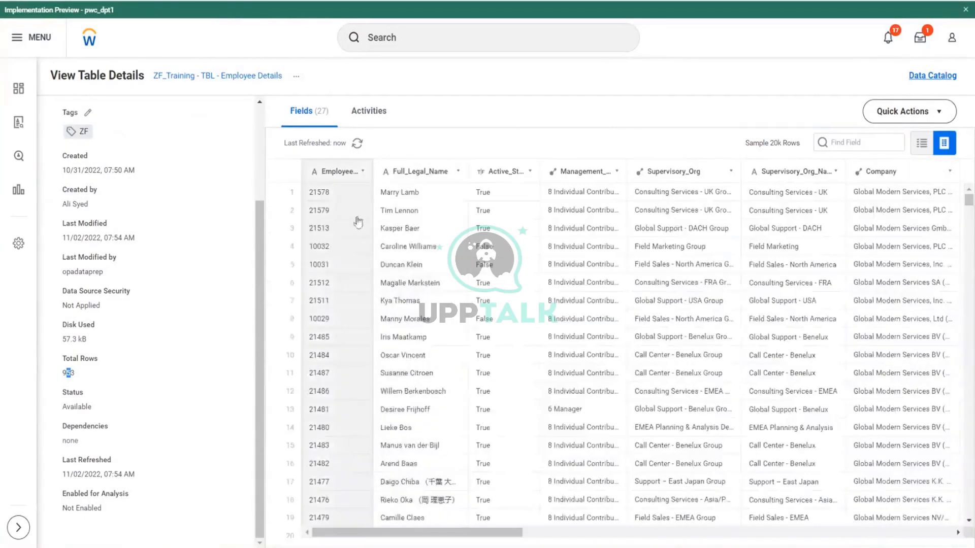
click(362, 172)
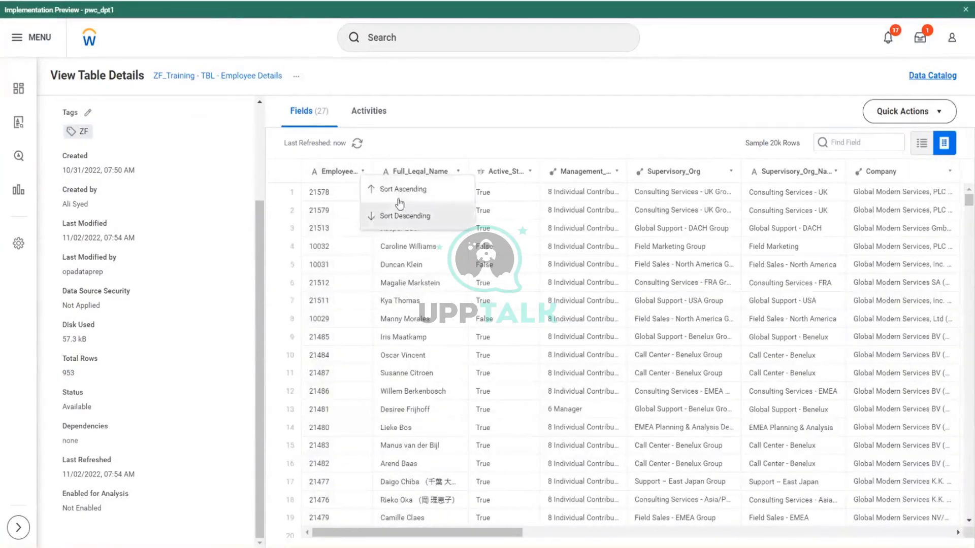
click(401, 193)
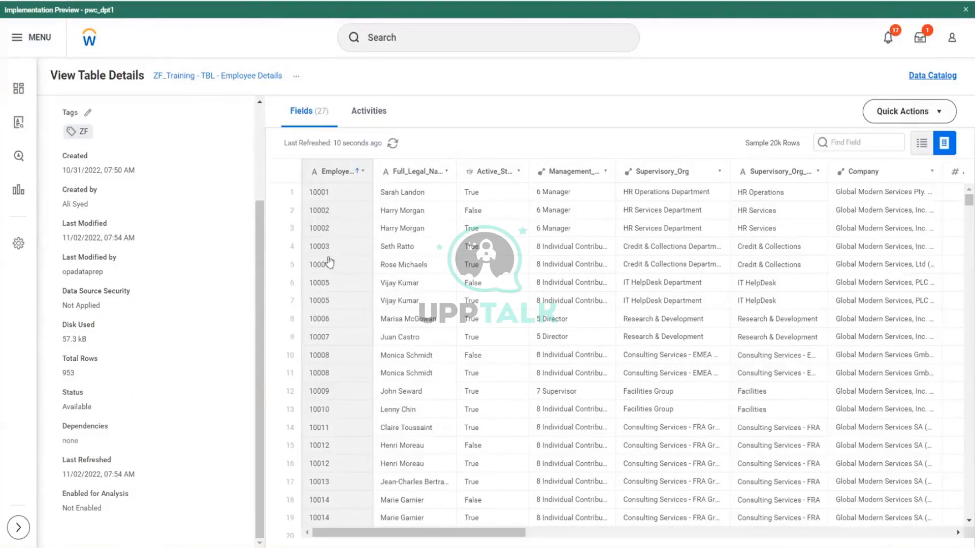
scroll(350, 349, down, 5)
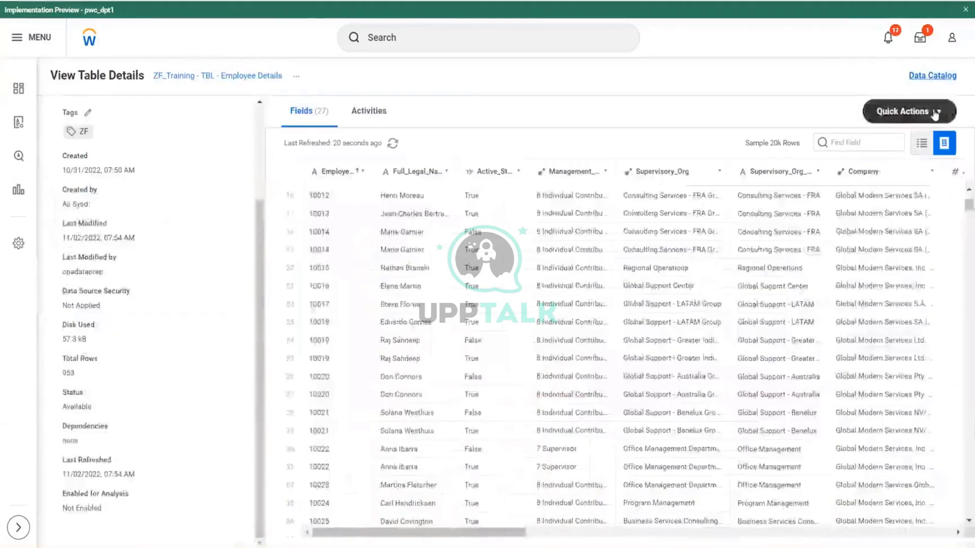
Start a data change task on the Employee Details table with the Workday report Prism - Employee Details as its source.
click(932, 112)
click(909, 173)
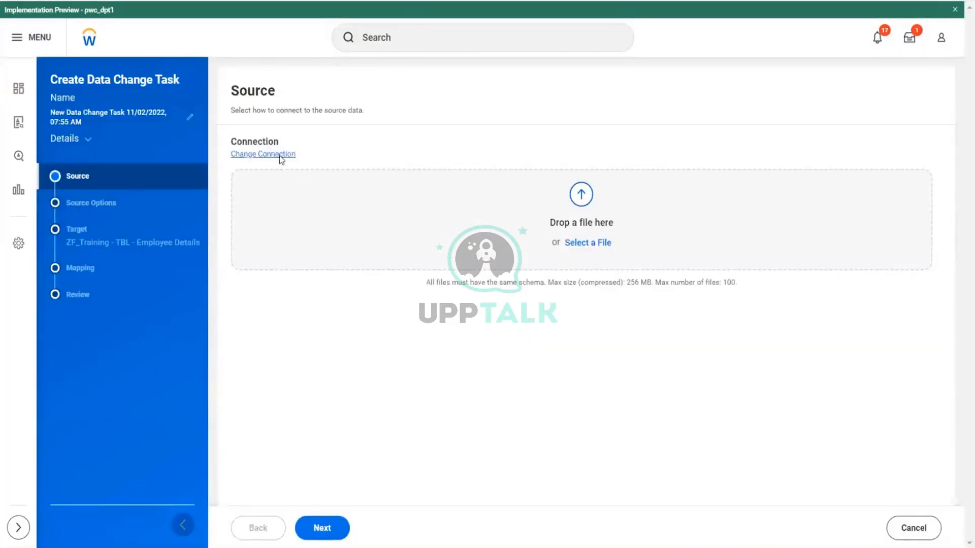
click(280, 155)
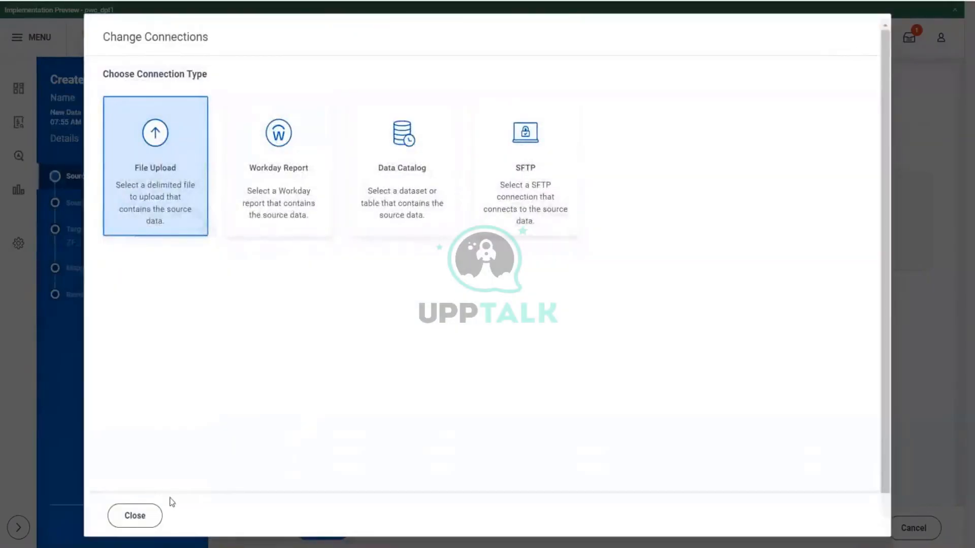
click(156, 512)
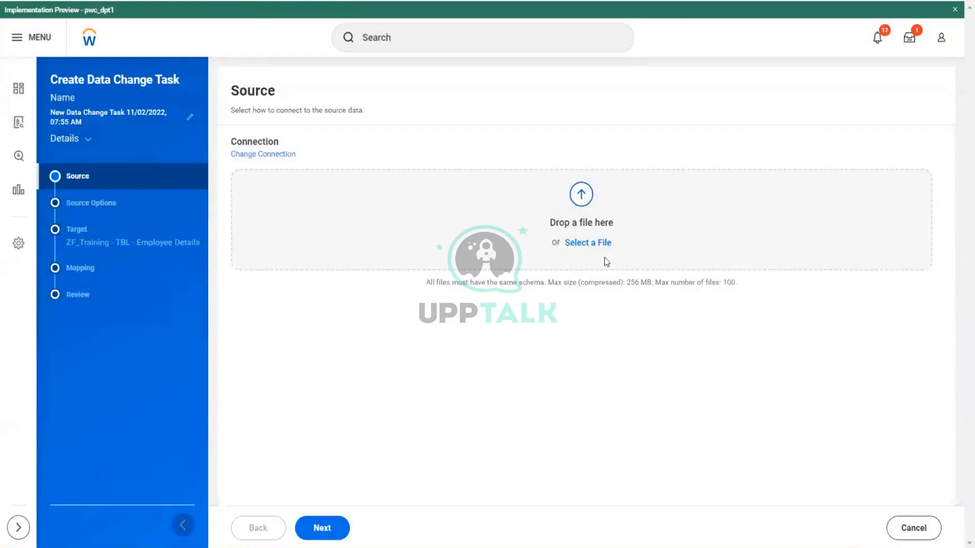
click(268, 155)
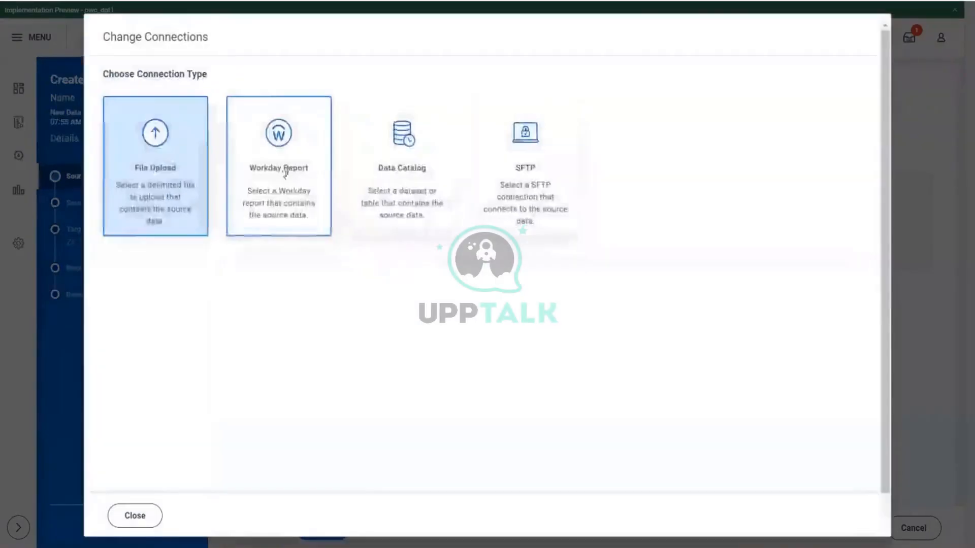
click(290, 173)
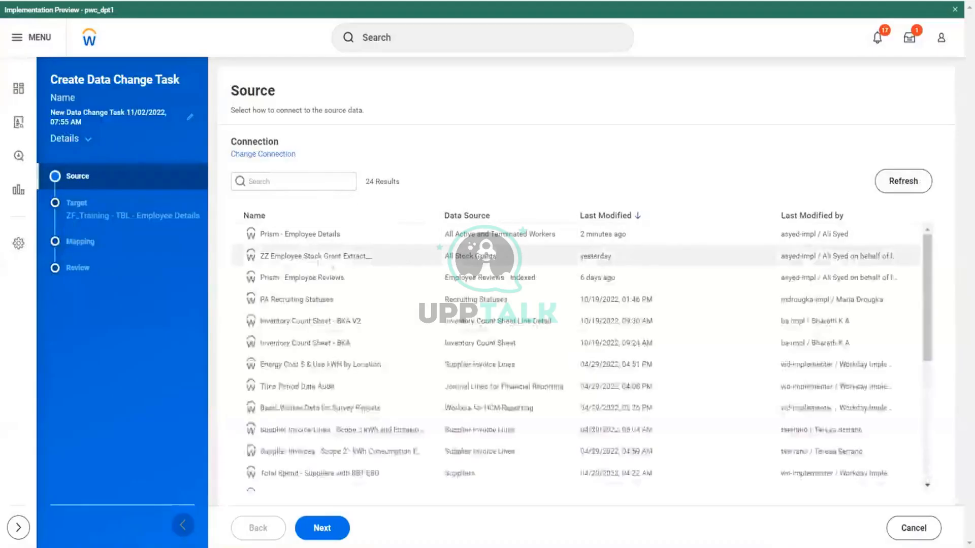
click(311, 237)
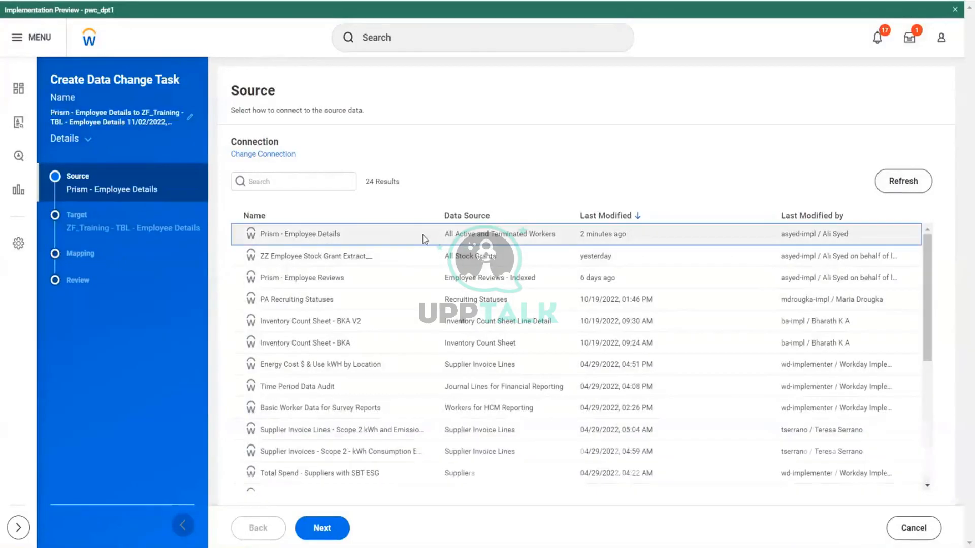
Keep Insert as the target operation, accept the matched field mapping, and proceed to the task's review.
click(323, 530)
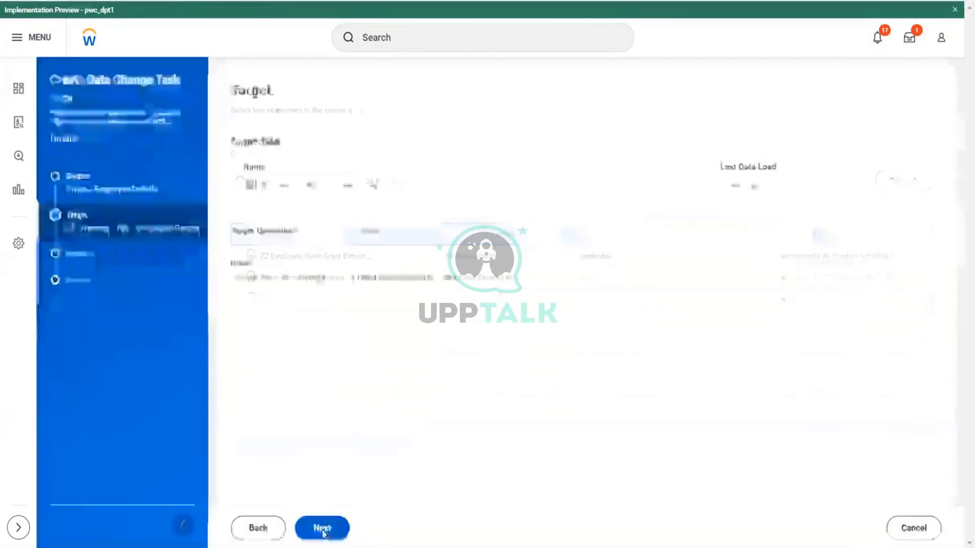
click(325, 528)
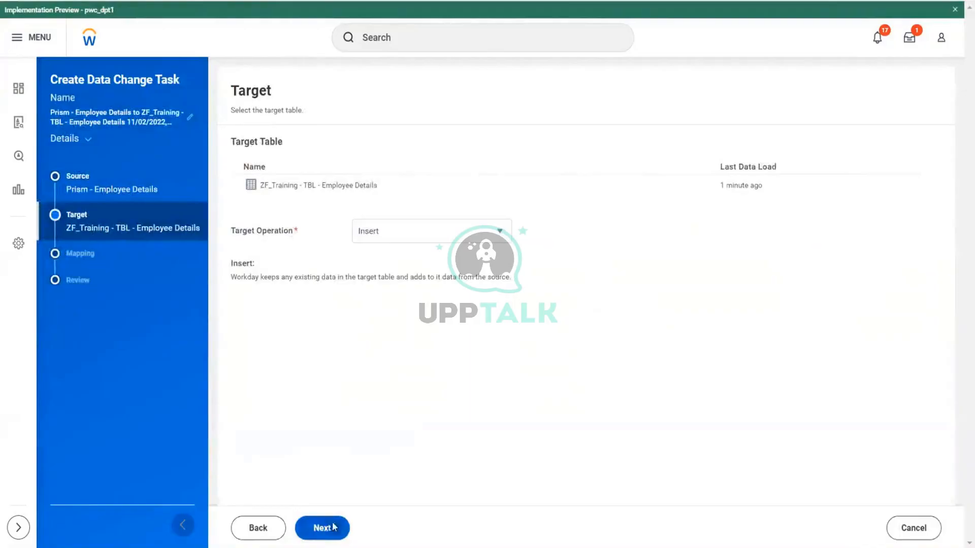
scroll(407, 313, down, 10)
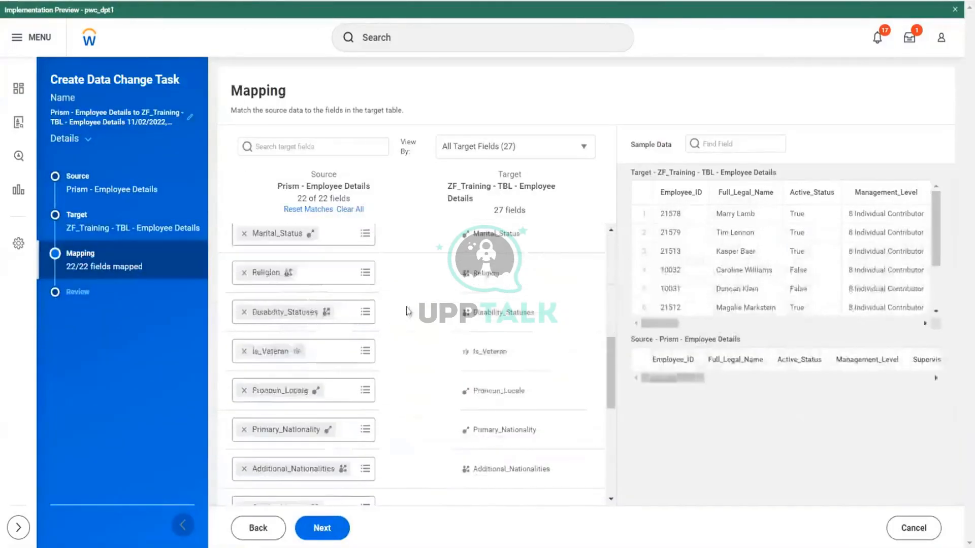
click(322, 529)
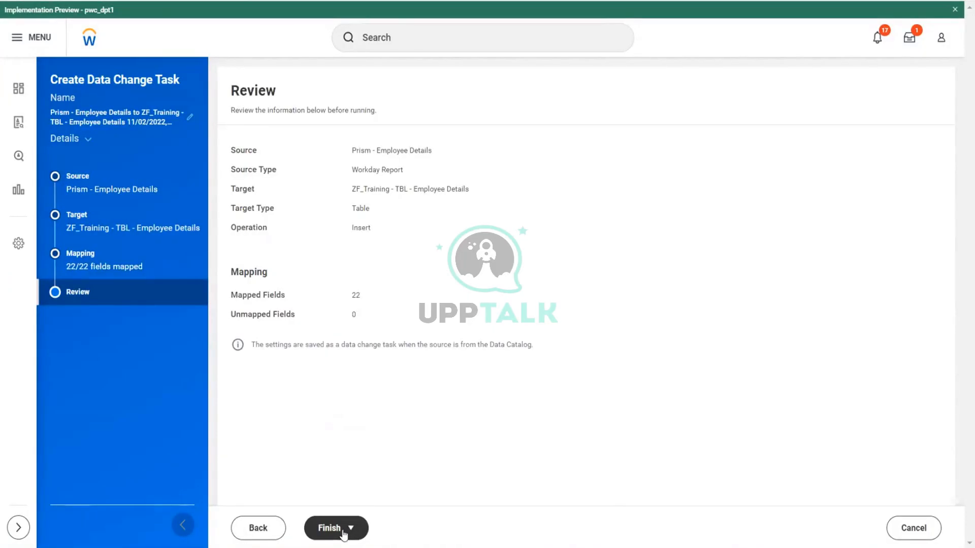
Go back to recheck the task's target operation, and return through the mapping to the review.
click(258, 529)
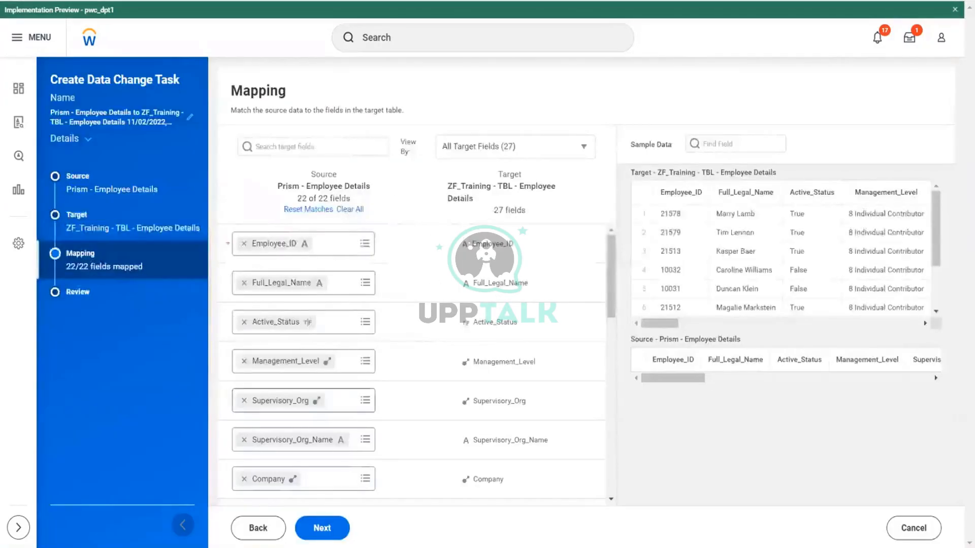
click(258, 529)
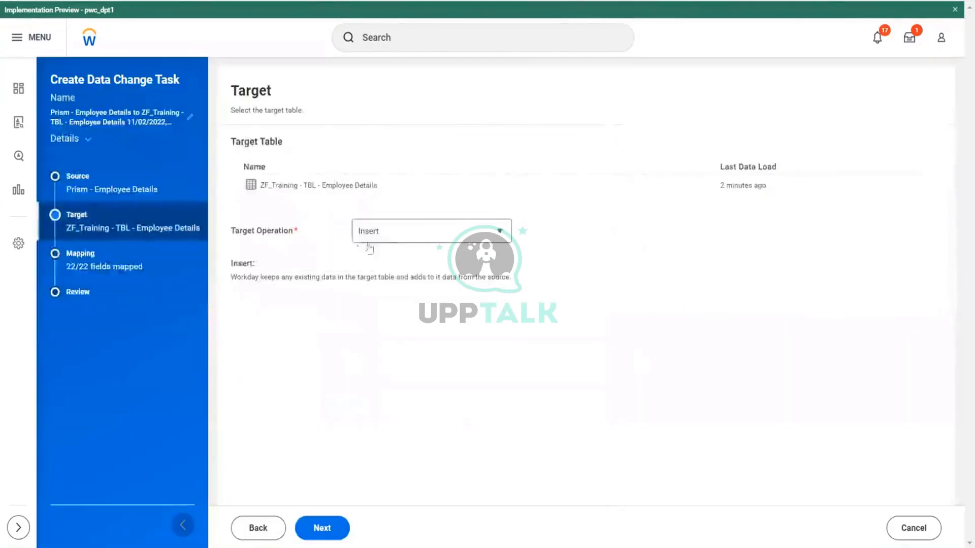
drag(340, 239, 367, 255)
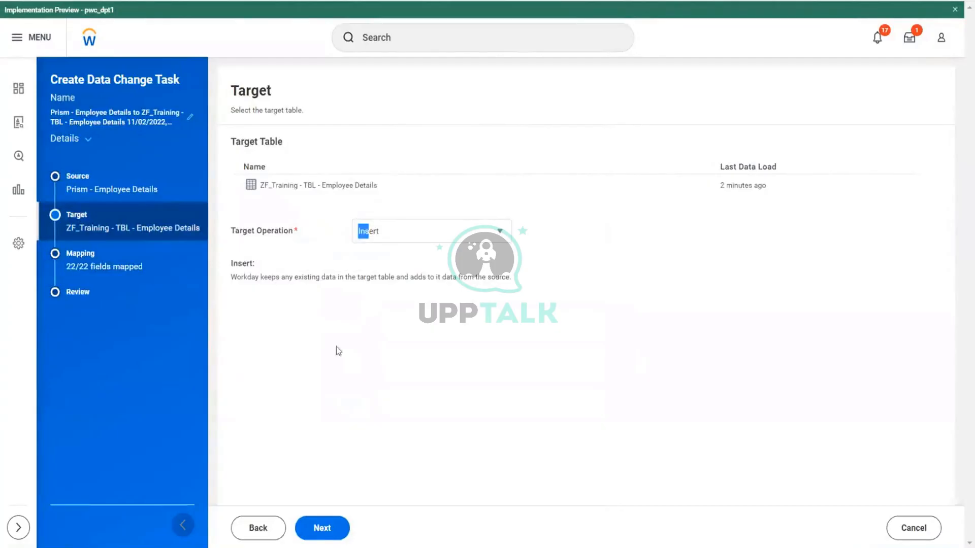
click(327, 528)
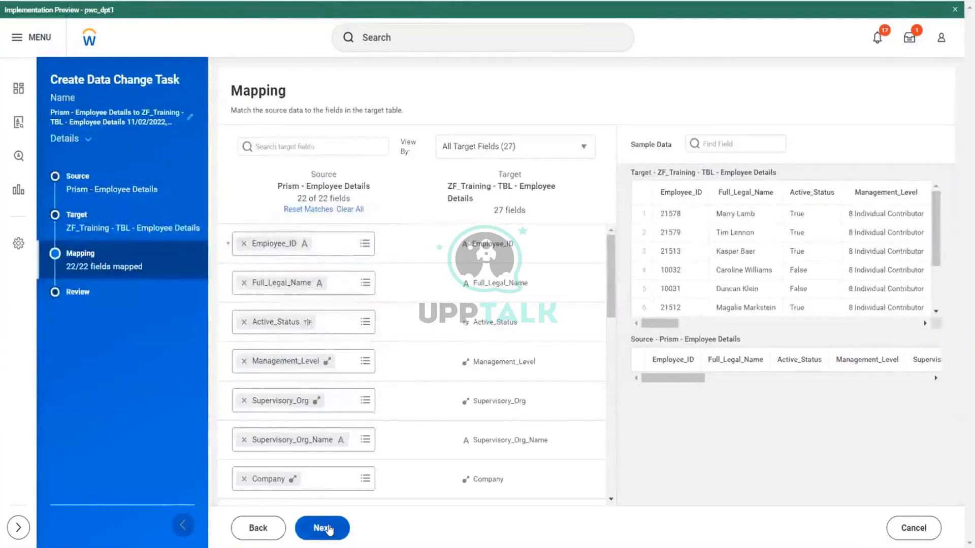
click(328, 528)
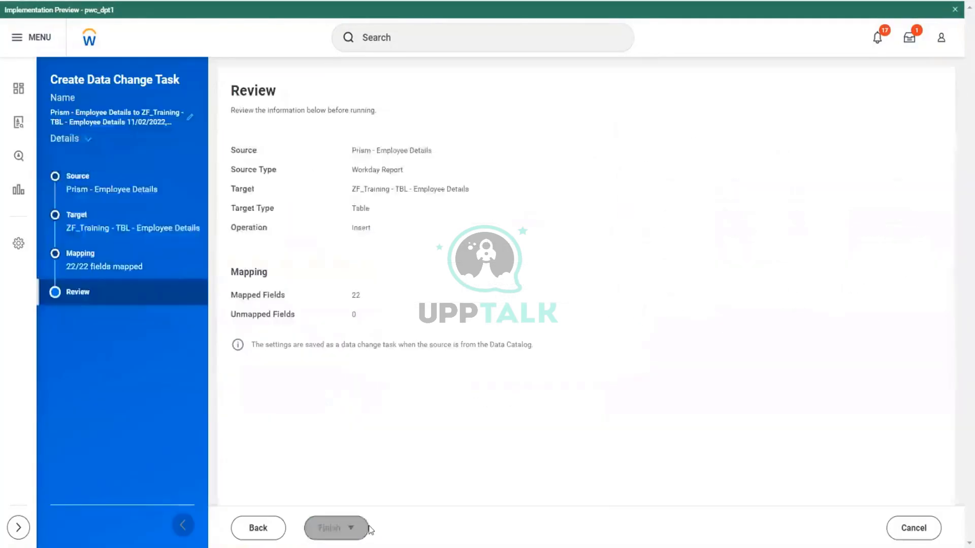
Finish and run the data change task, and refresh the data change activities to check the load's status.
click(339, 528)
click(339, 475)
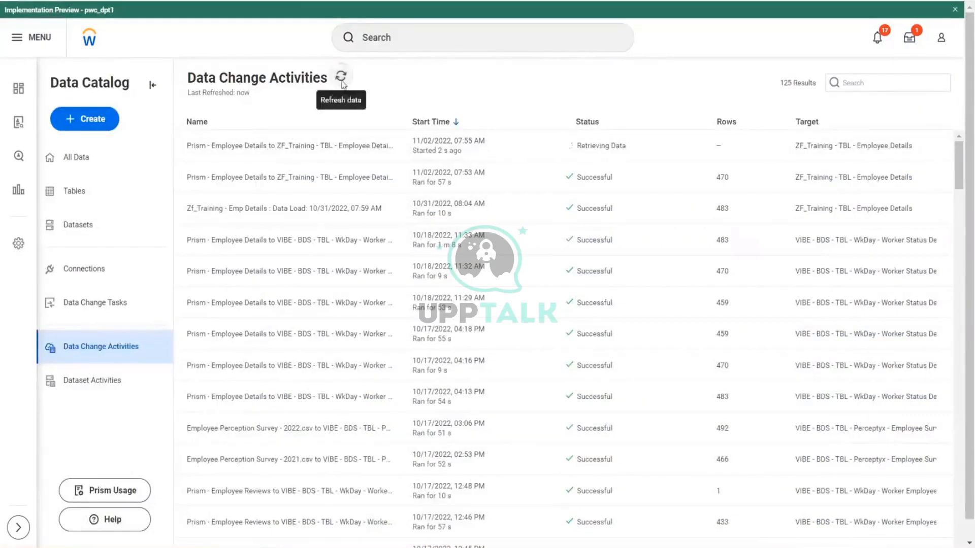
click(342, 77)
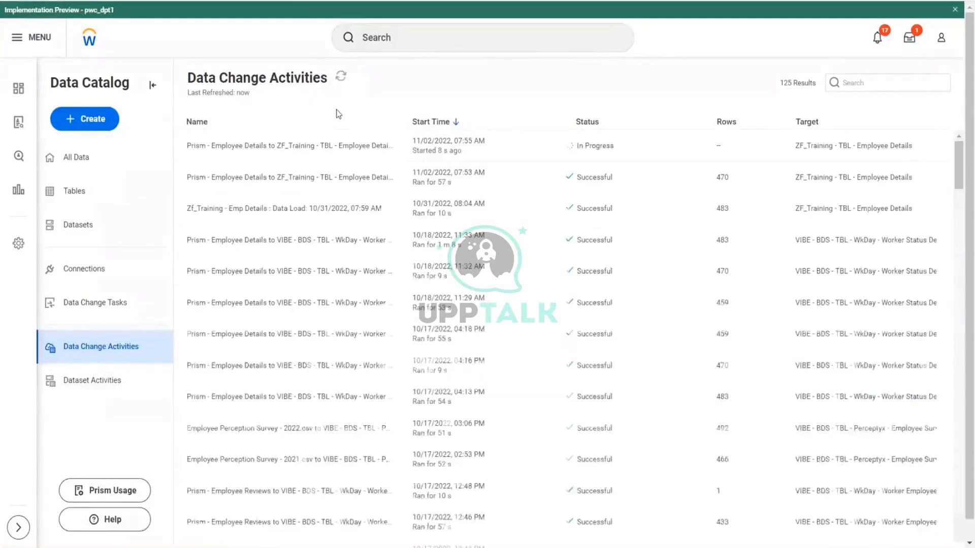
click(342, 78)
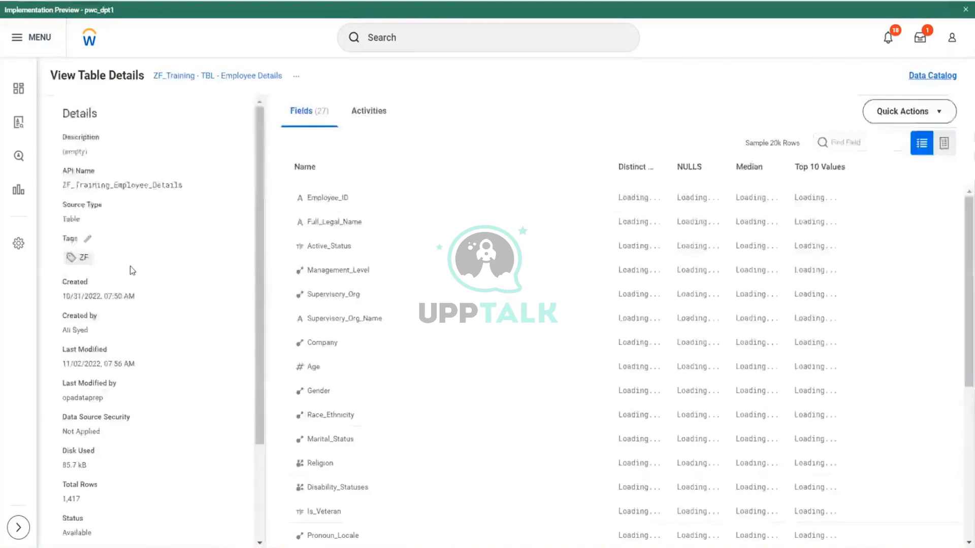
Check the reloaded Employee Details table's total rows, and sort its sample rows by Employee_ID ascending.
scroll(155, 325, down, 3)
double_click(66, 375)
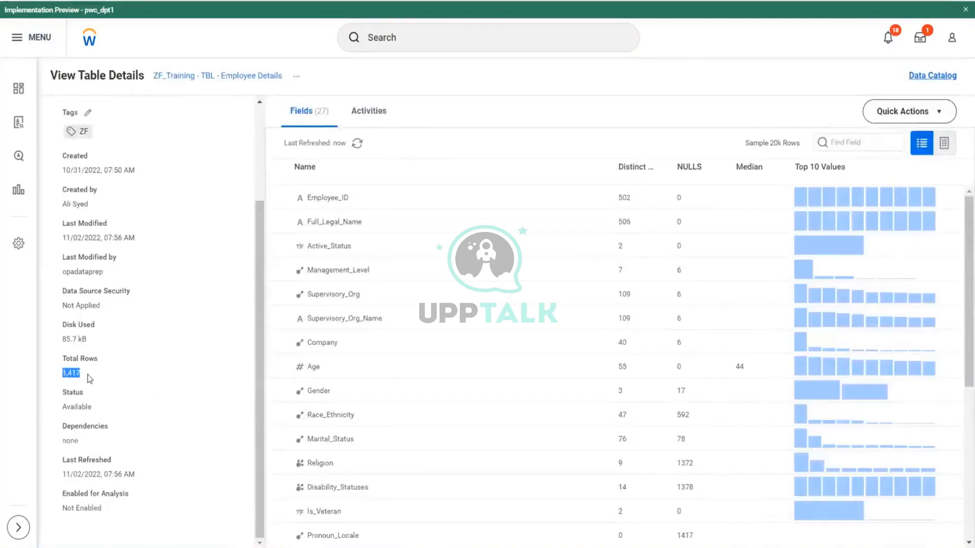
click(944, 143)
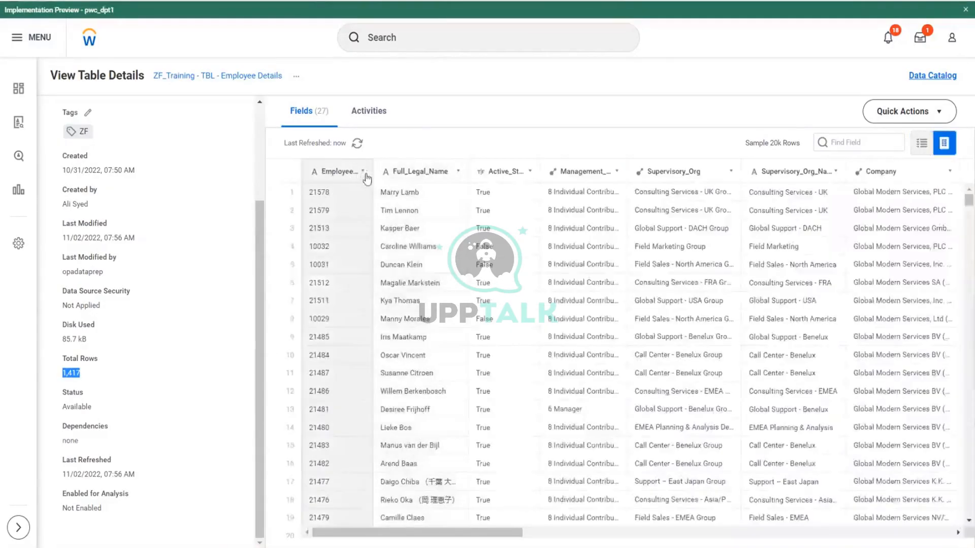
click(361, 173)
click(362, 172)
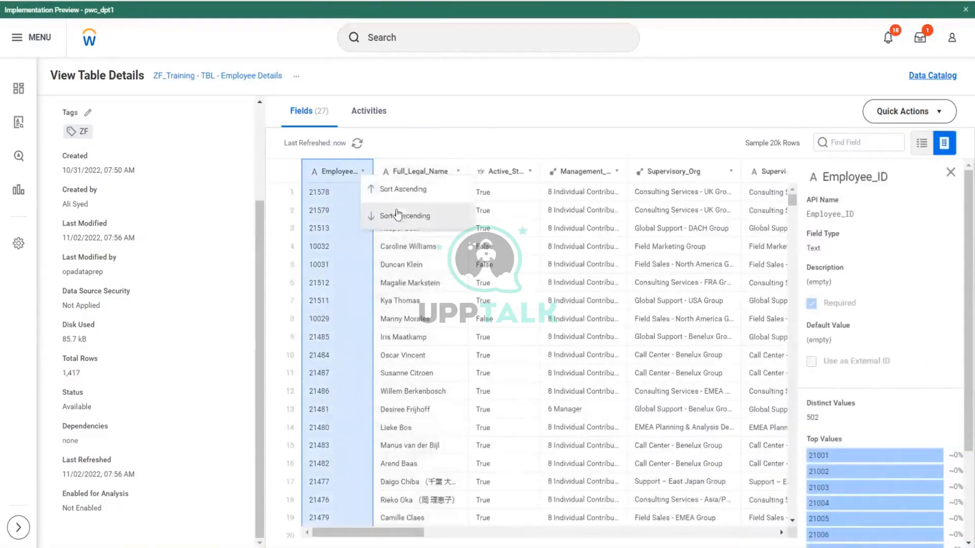
click(406, 190)
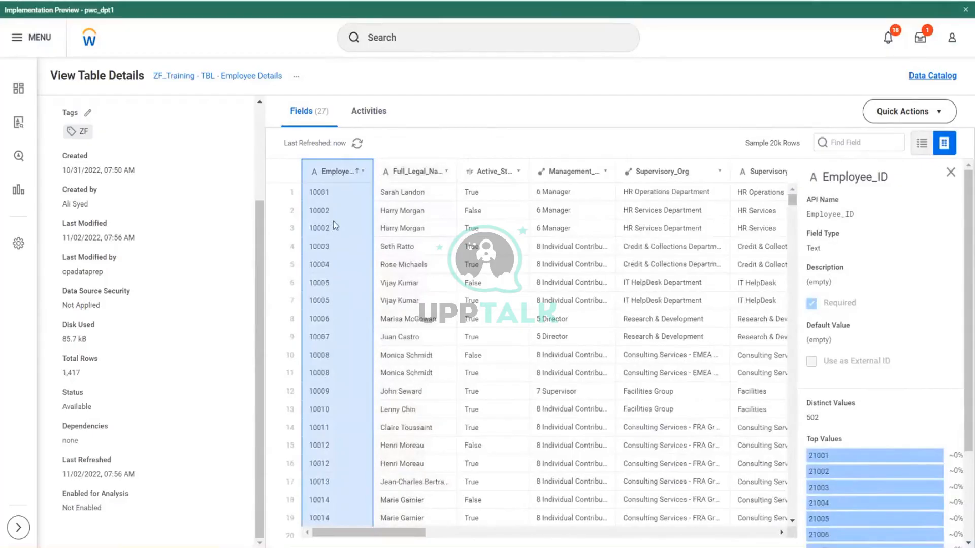
Examine the sorted sample rows for employees with repeated records, including the columns further along the table.
scroll(336, 319, down, 2)
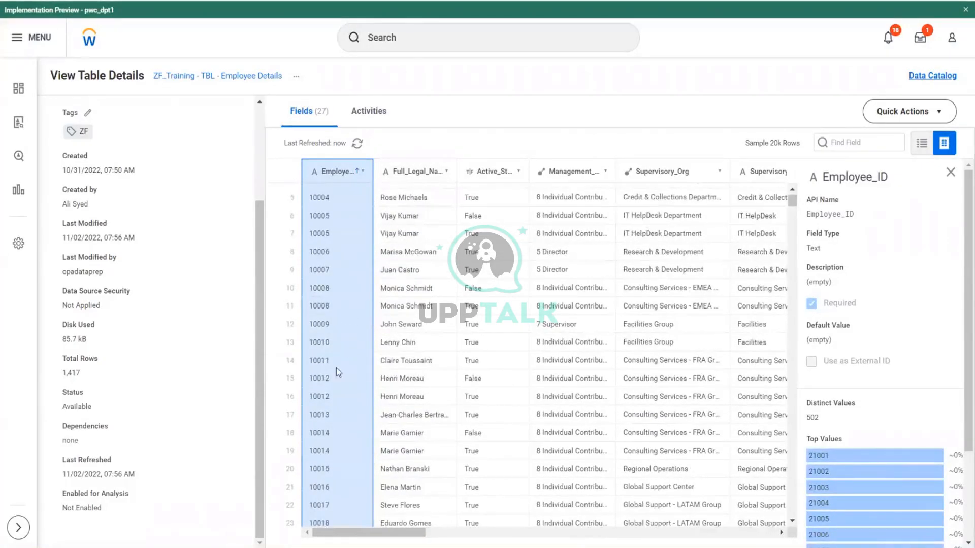
scroll(348, 396, down, 3)
scroll(361, 395, down, 5)
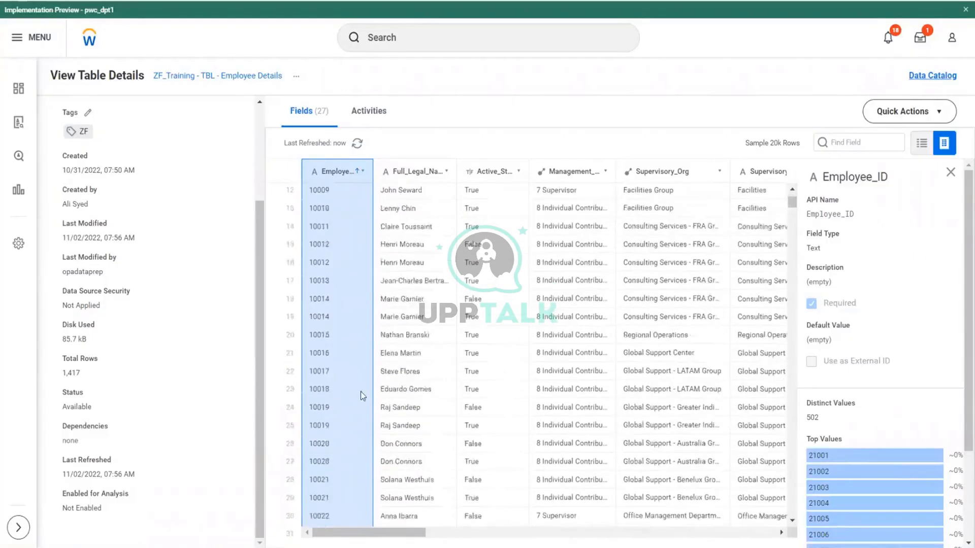
scroll(366, 397, down, 10)
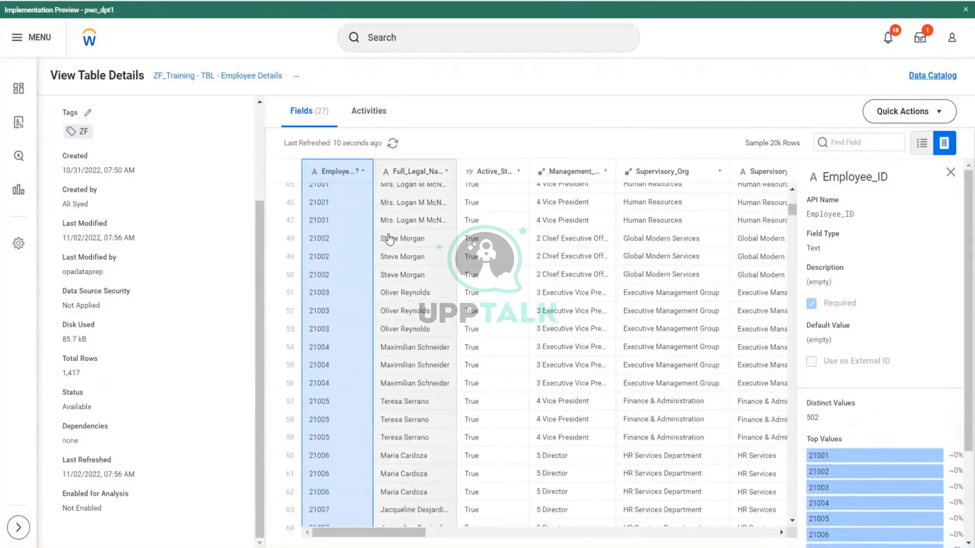
scroll(415, 238, up, 1)
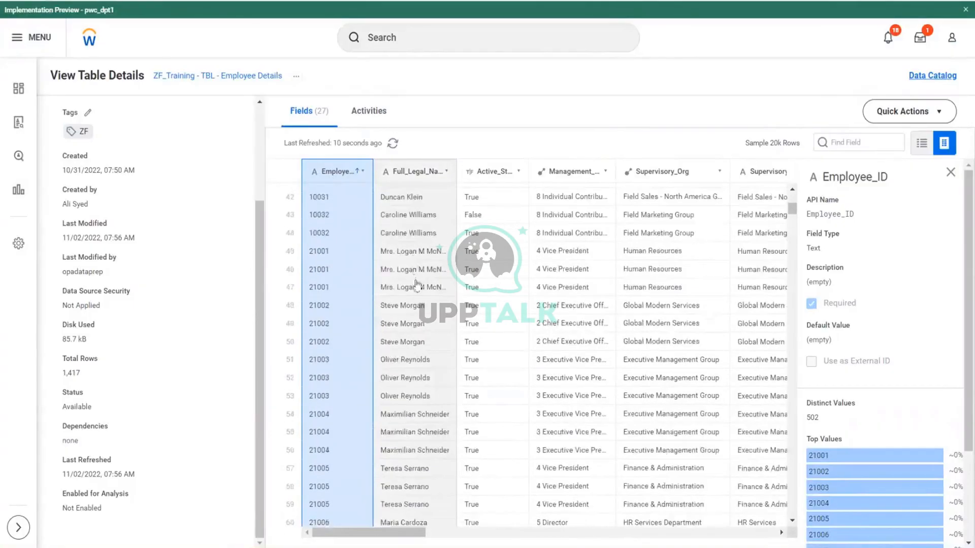
scroll(399, 528, down, 6)
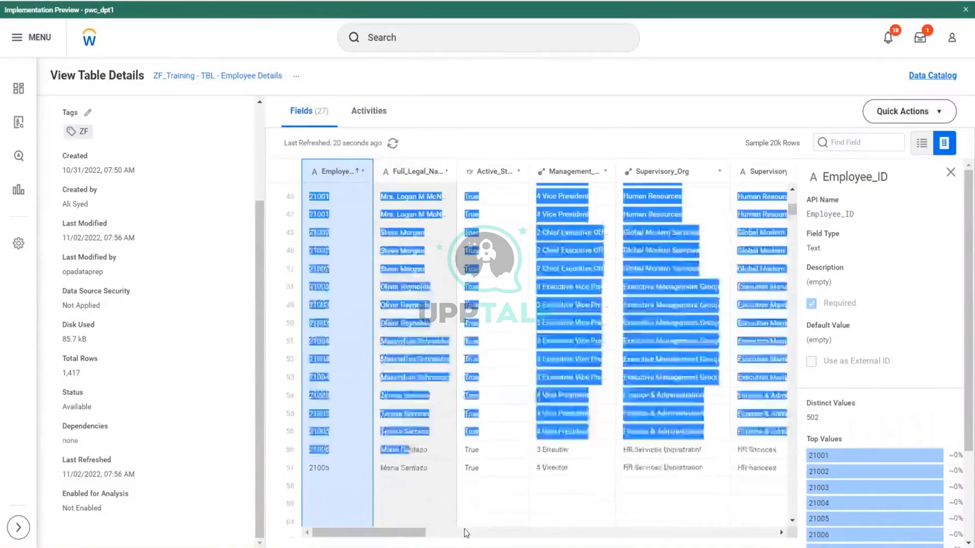
drag(390, 535, 700, 532)
scroll(446, 244, up, 2)
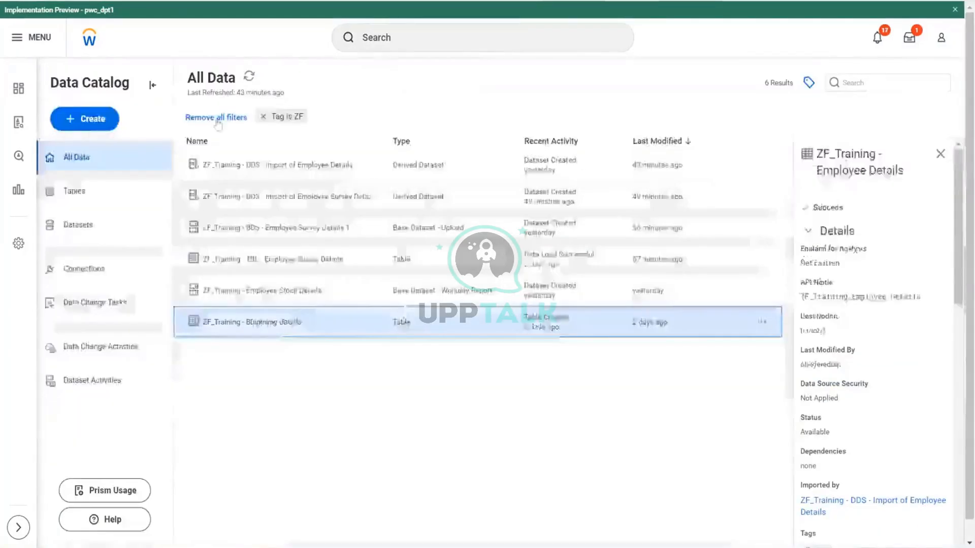
Refresh the Data Catalog list and review the details of the ZF_Training - DDS - Import of Employee Details dataset.
click(249, 77)
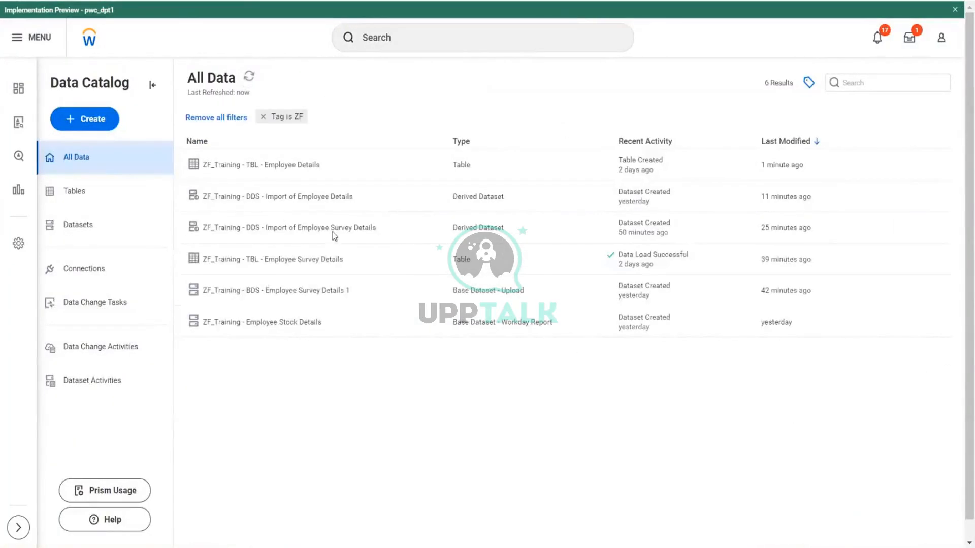
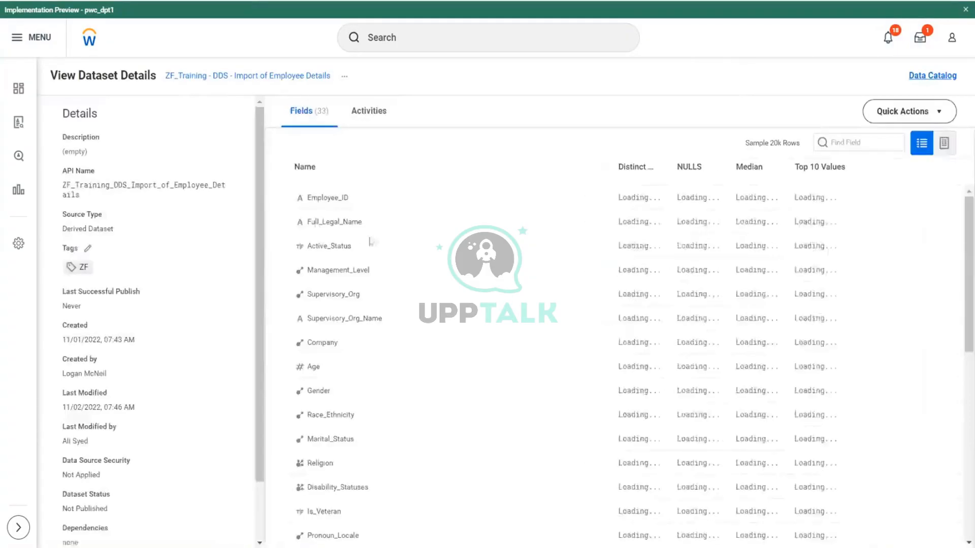
scroll(152, 356, down, 1)
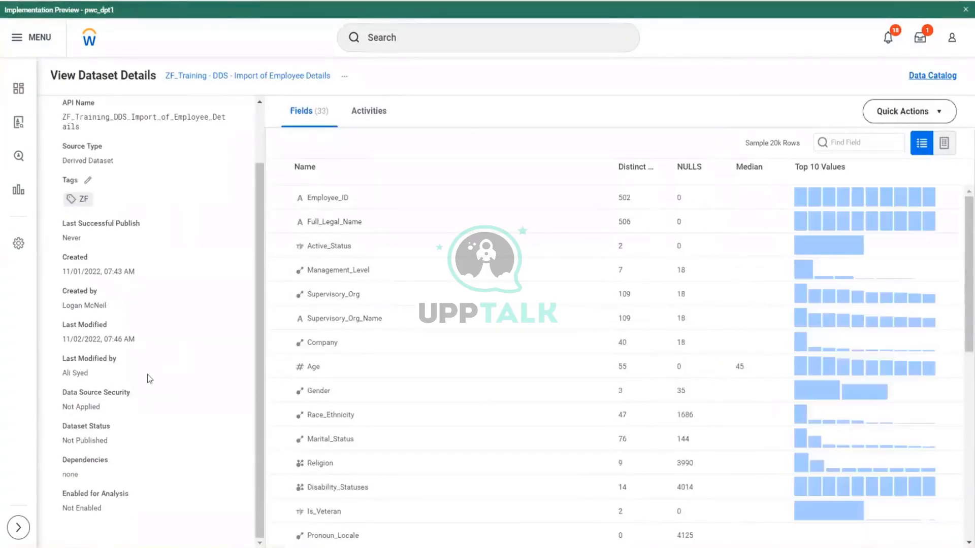
Show the dataset's sample rows instead of its field list, and sort them by Employee_ID ascending.
scroll(155, 356, up, 1)
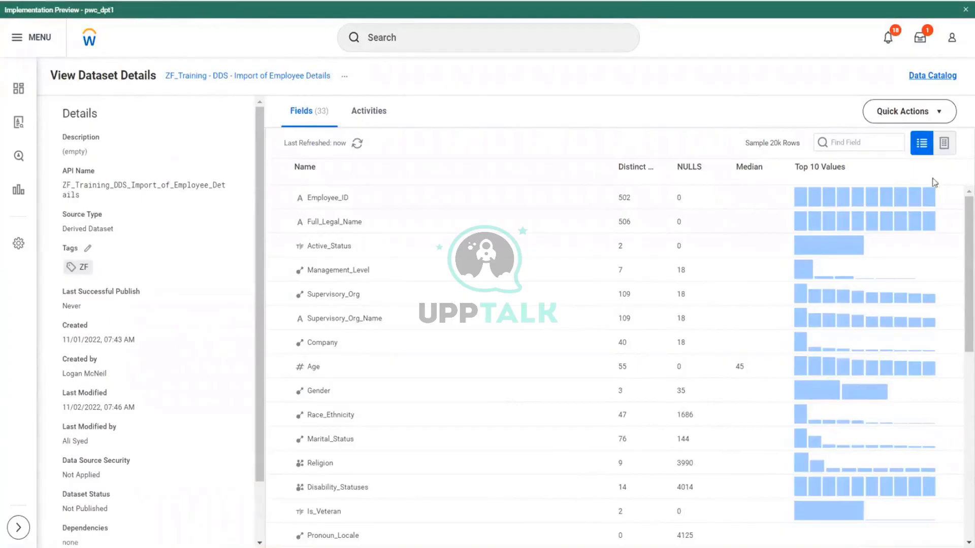
click(945, 143)
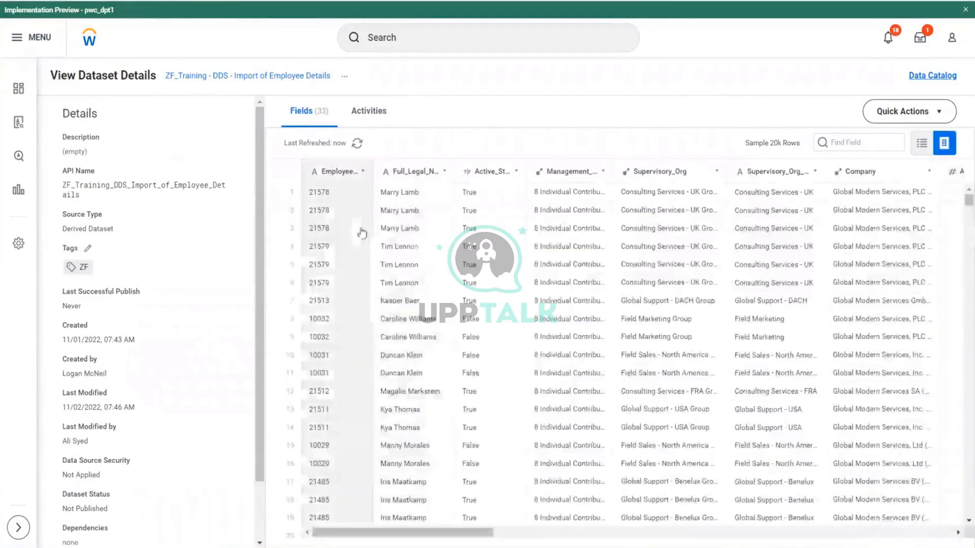
click(363, 171)
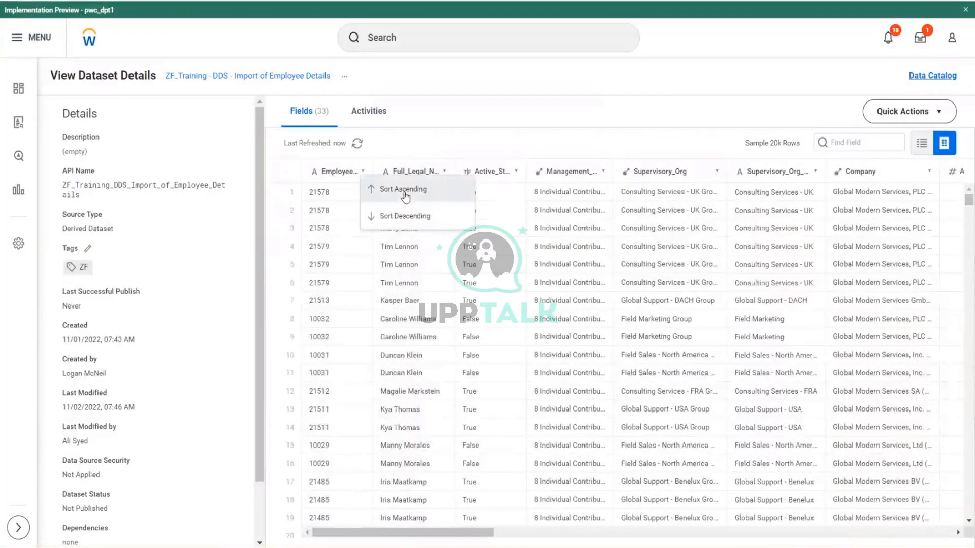
click(405, 192)
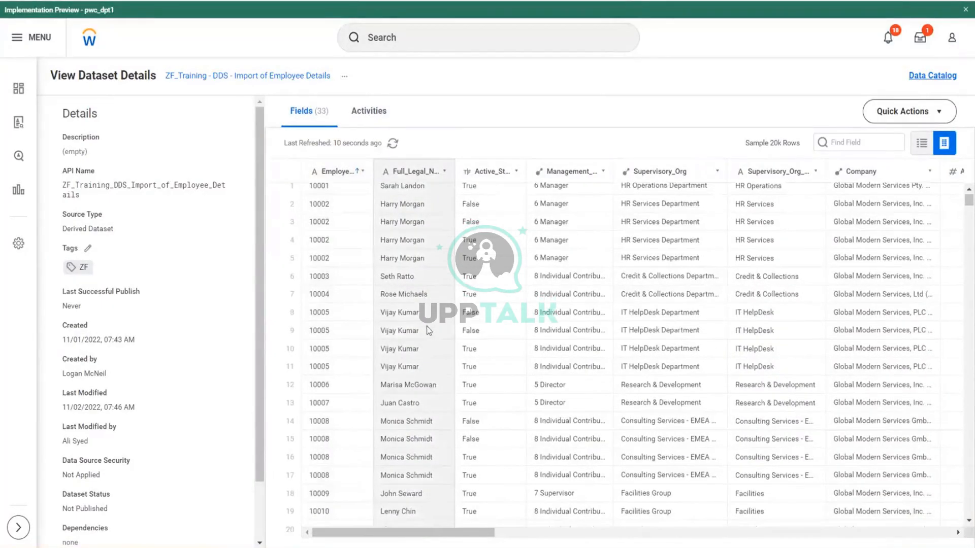
Examine the repeated employee rows in the sorted dataset together with their Effective_Date and Year values.
scroll(436, 331, down, 5)
scroll(436, 332, down, 8)
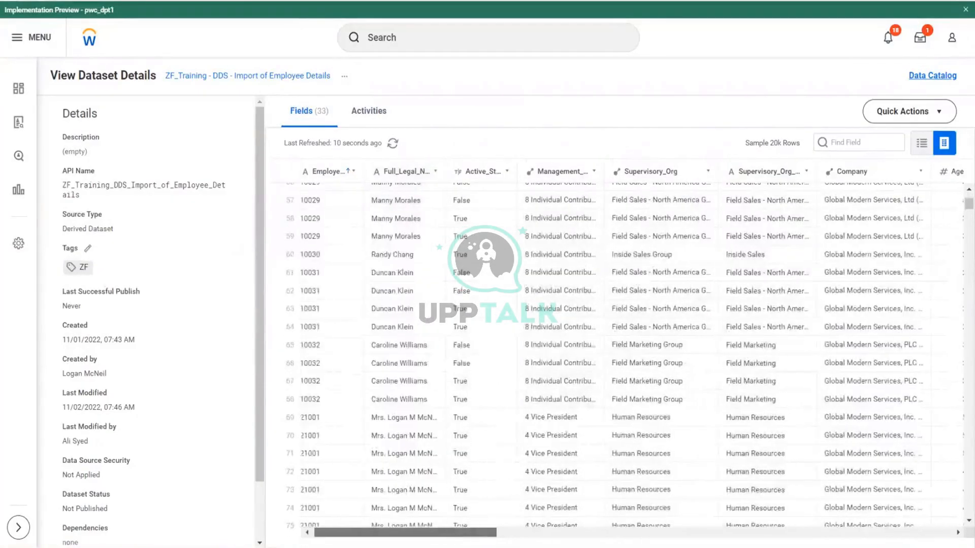
drag(461, 531, 741, 532)
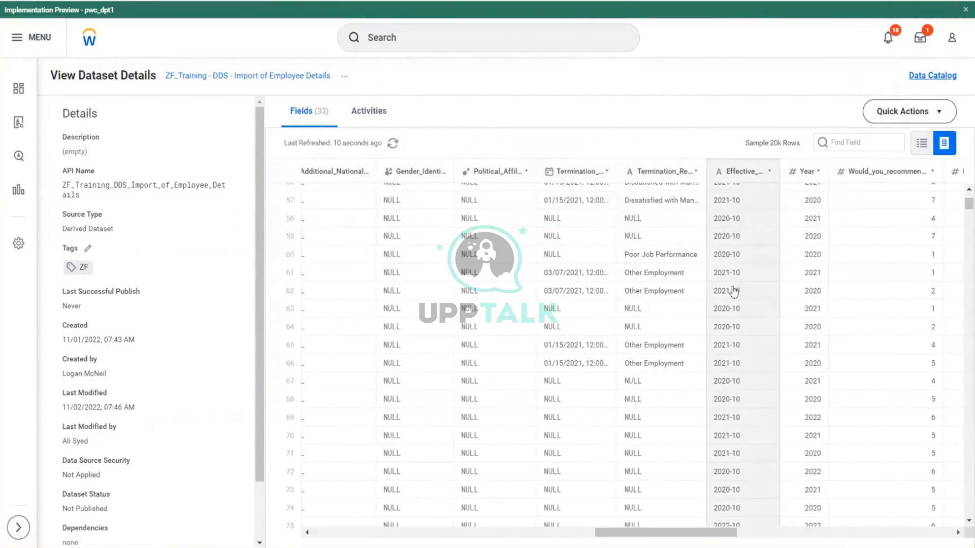
scroll(757, 385, down, 1)
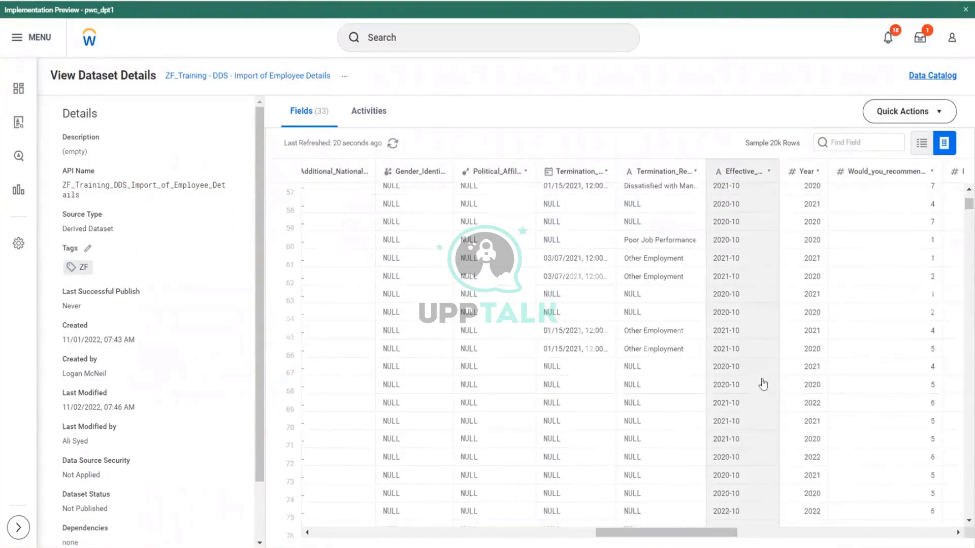
scroll(763, 385, down, 3)
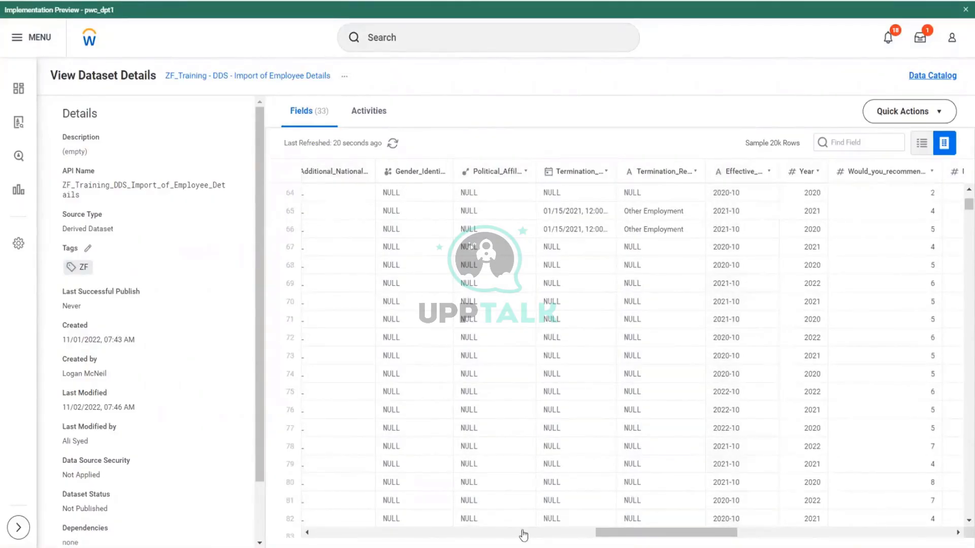
scroll(422, 216, left, 10)
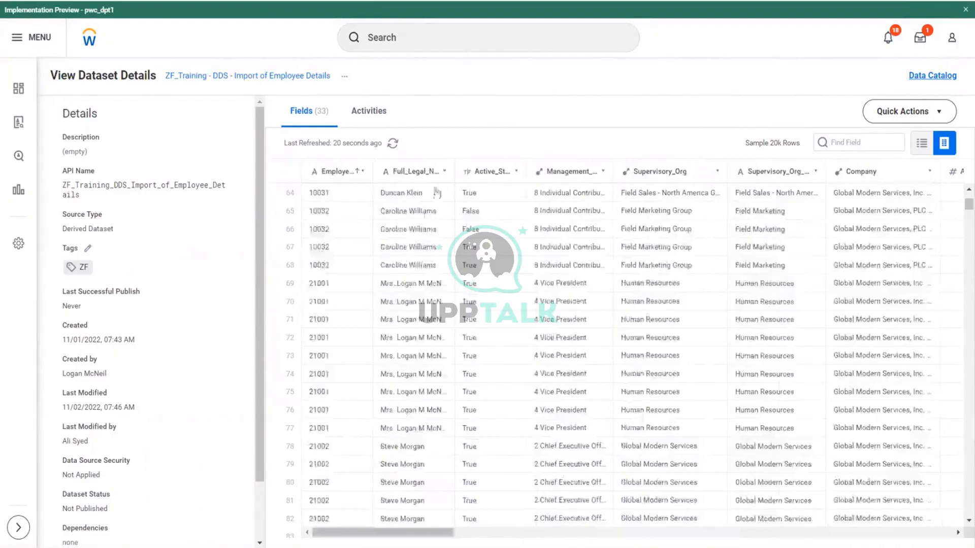
Try sorting the sample rows by Full_Legal_Name ascending, and restore the ascending Employee_ID sort.
click(437, 174)
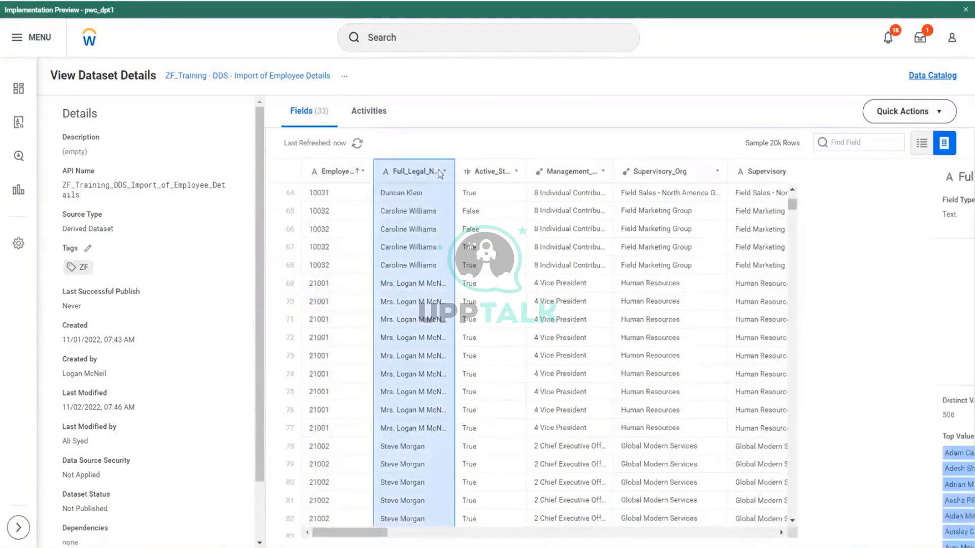
click(446, 175)
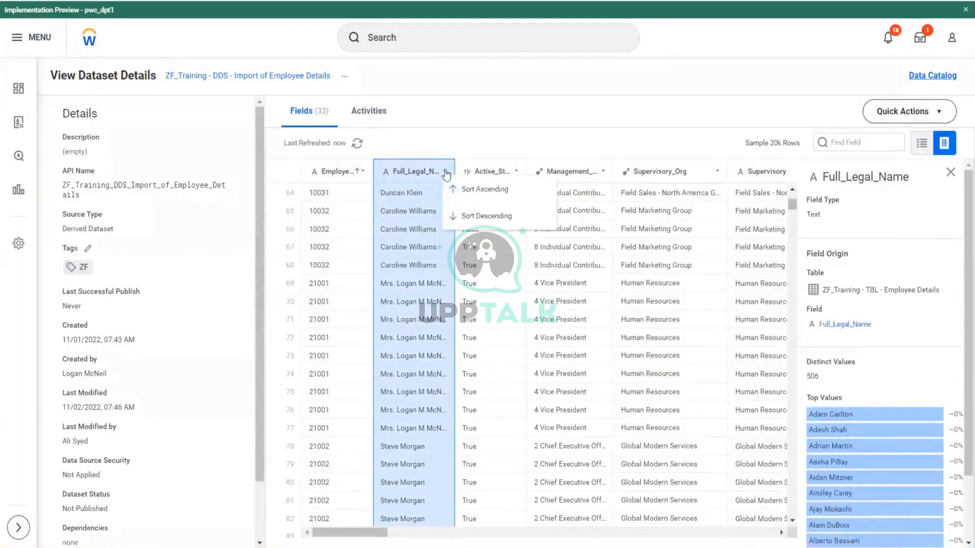
click(478, 189)
click(362, 171)
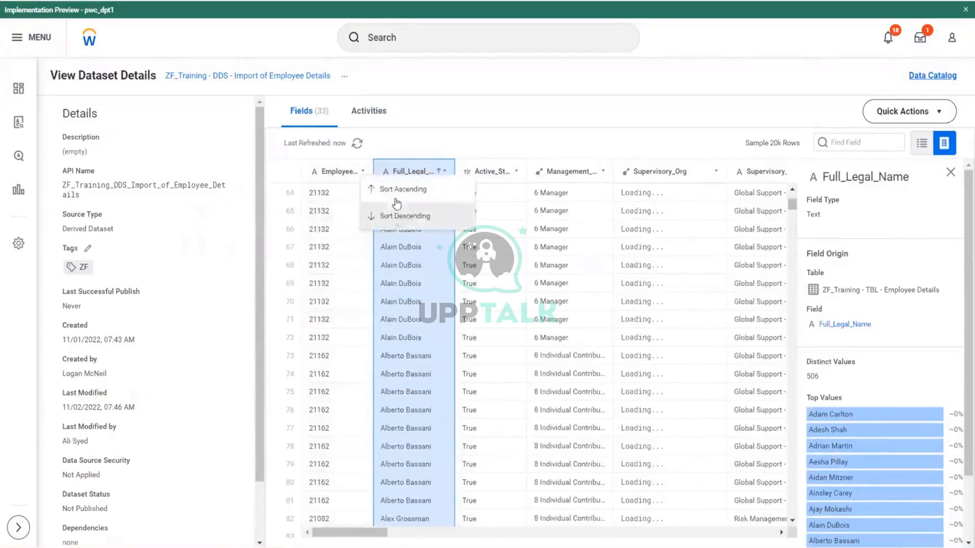
click(402, 189)
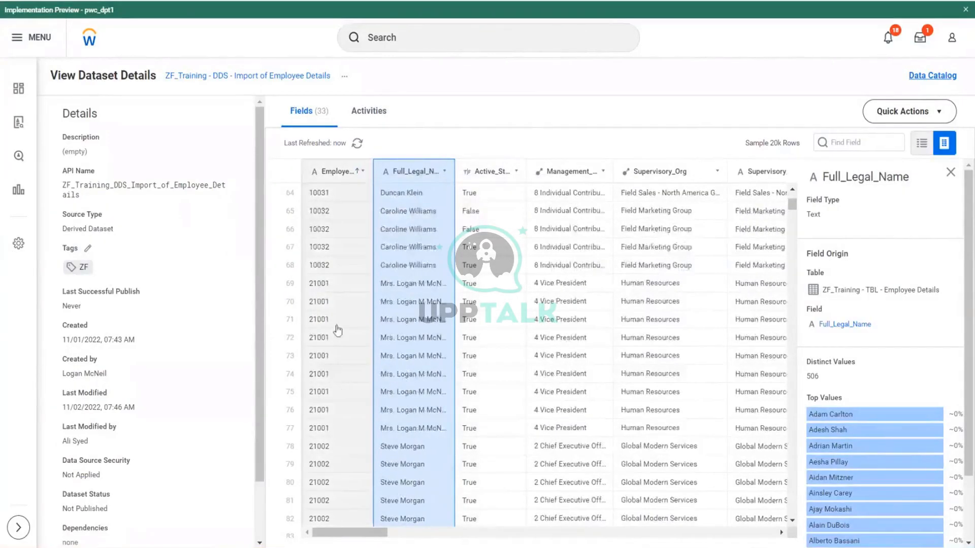
Compare the Effective_Date and Year values of employee 21001's rows, widening the Effective_Date column to show its full heading.
click(347, 291)
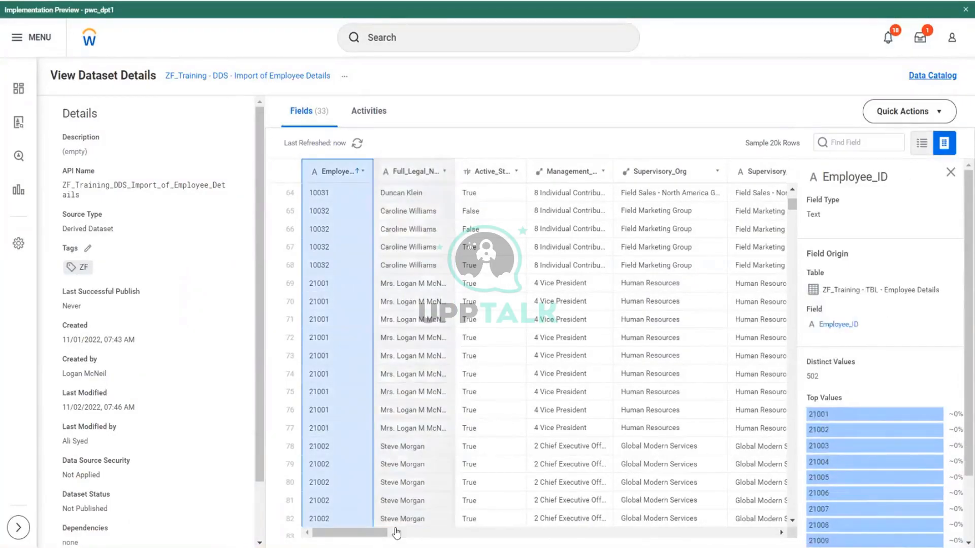
drag(374, 532, 396, 533)
scroll(396, 533, right, 10)
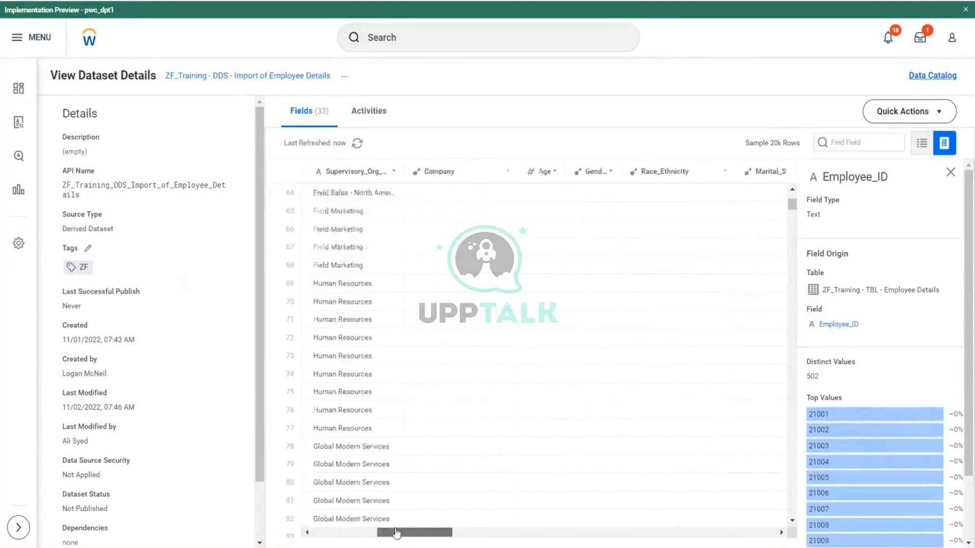
scroll(397, 532, right, 10)
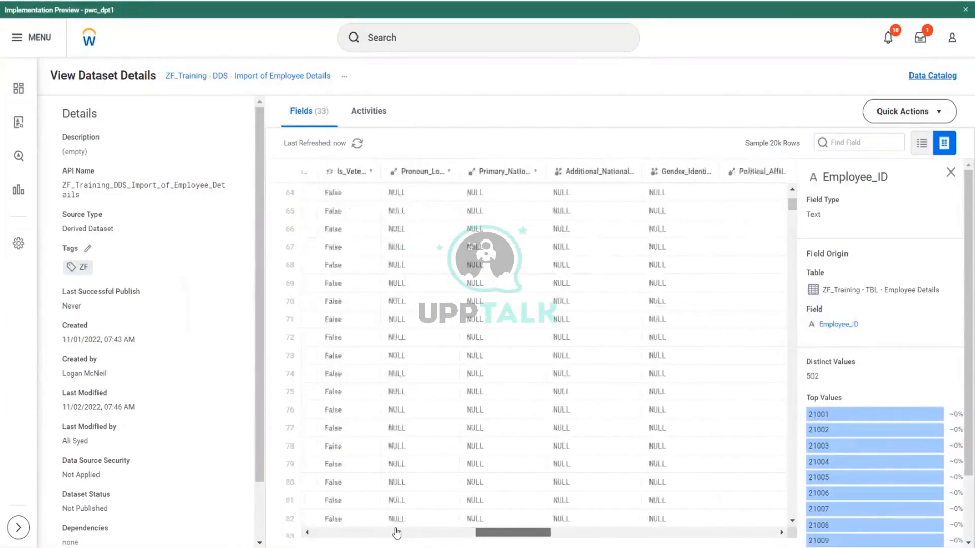
scroll(397, 533, right, 5)
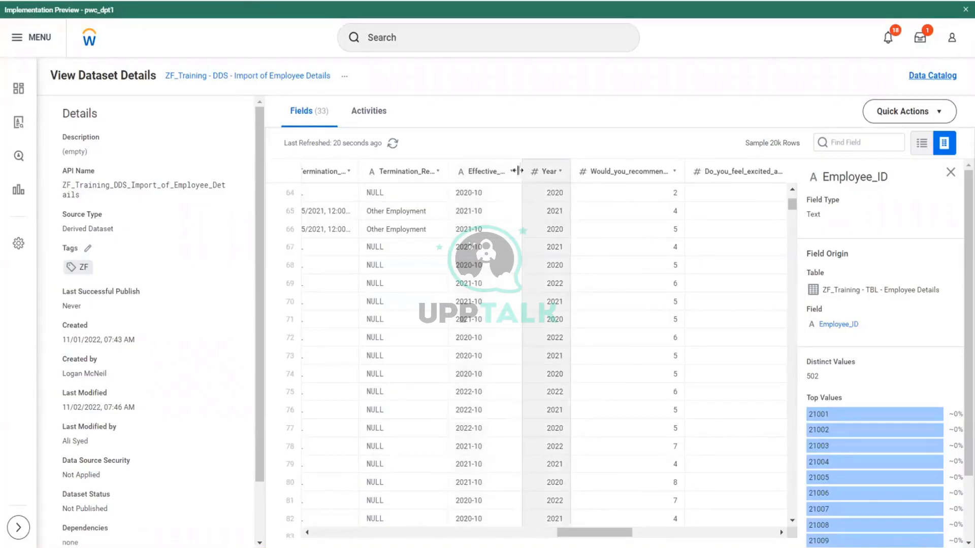
drag(530, 176, 539, 175)
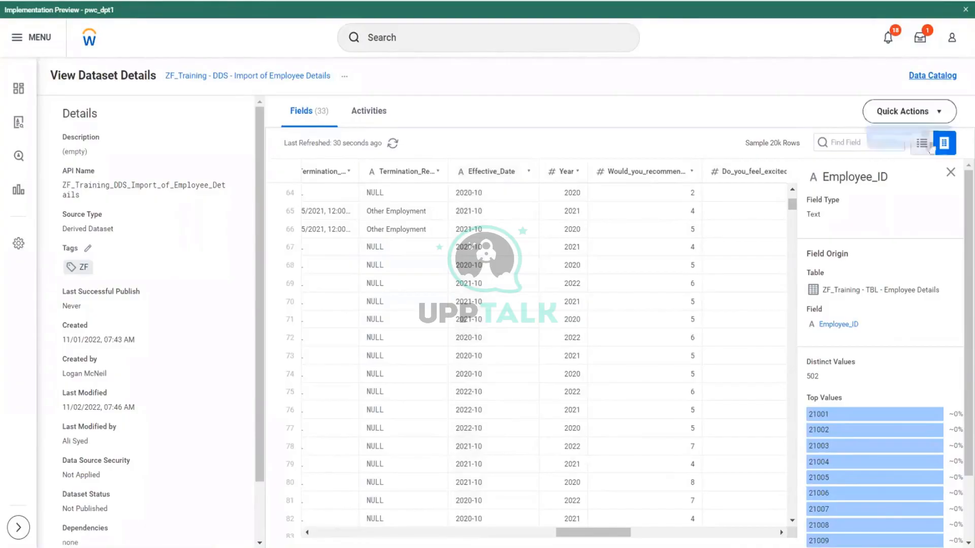
Open the dataset's transformations for editing, and sort the rows of the Import stage by Employee_ID ascending.
click(903, 146)
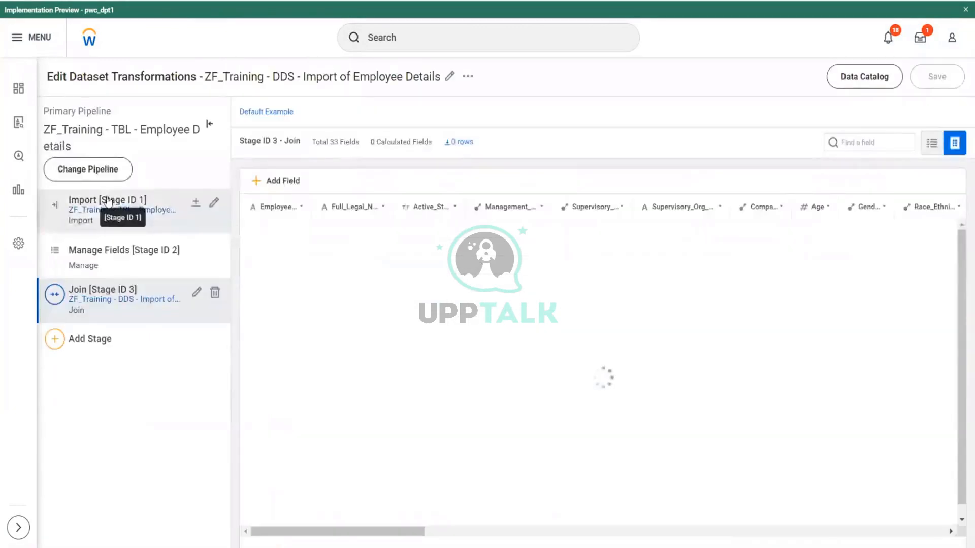
click(108, 201)
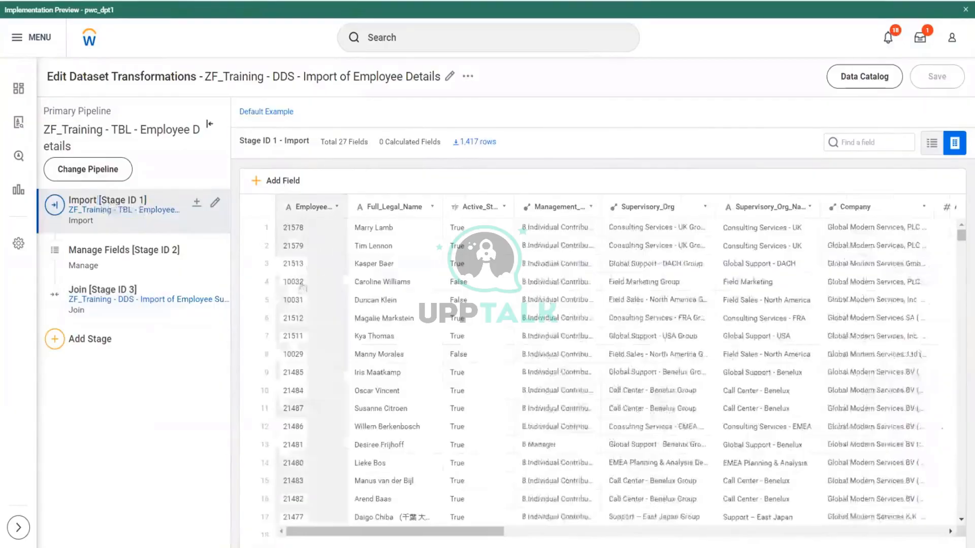
click(338, 207)
click(337, 207)
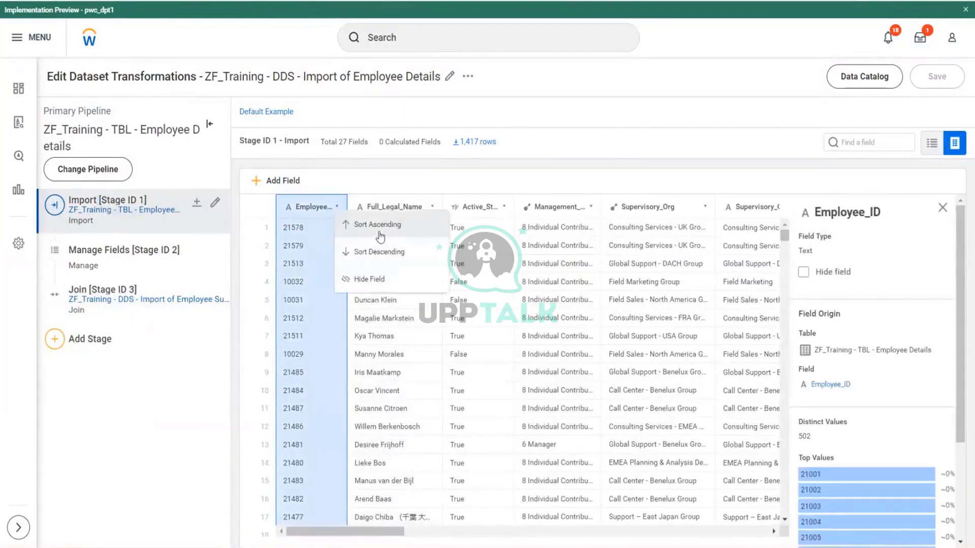
click(382, 233)
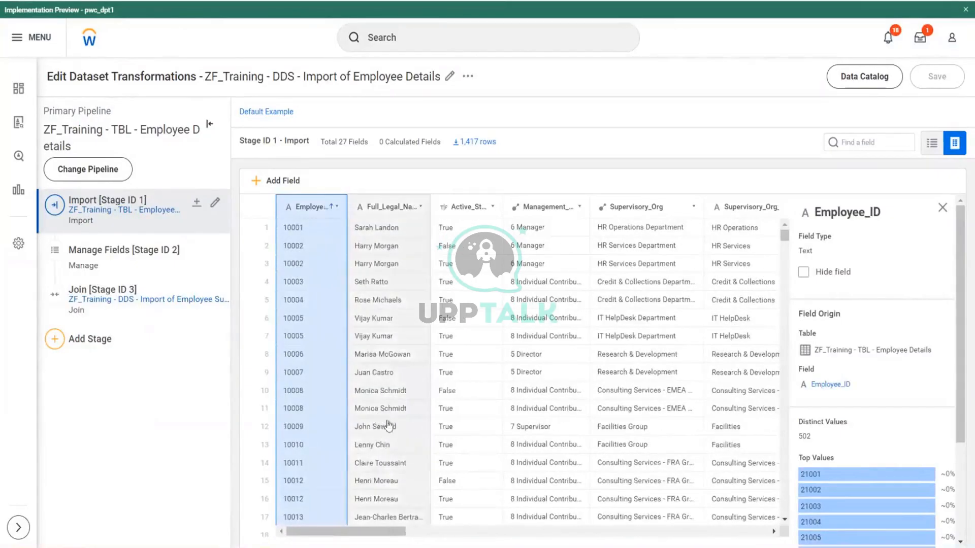
Examine the Import stage's repeated employee rows along with their Effective_Date and WPA_LoadID values.
scroll(371, 398, down, 8)
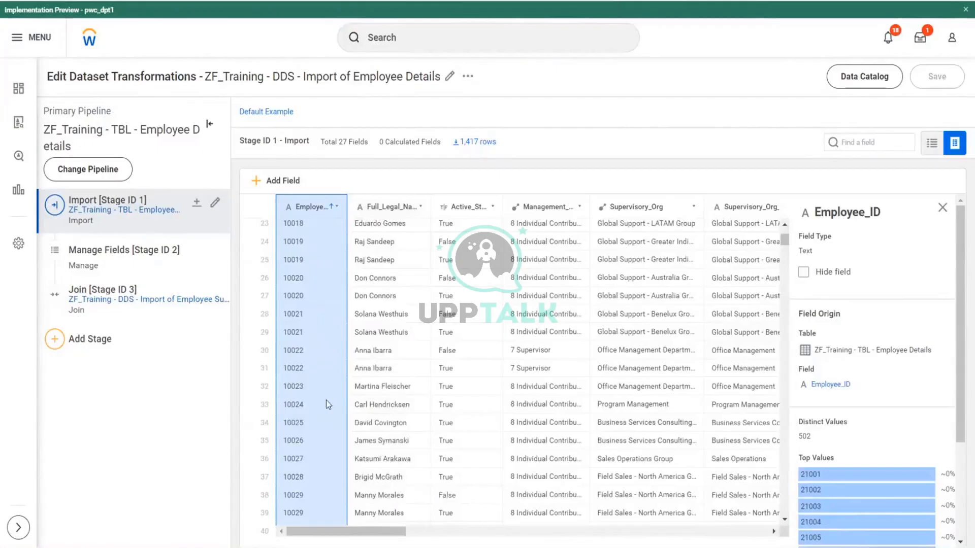
scroll(335, 381, down, 5)
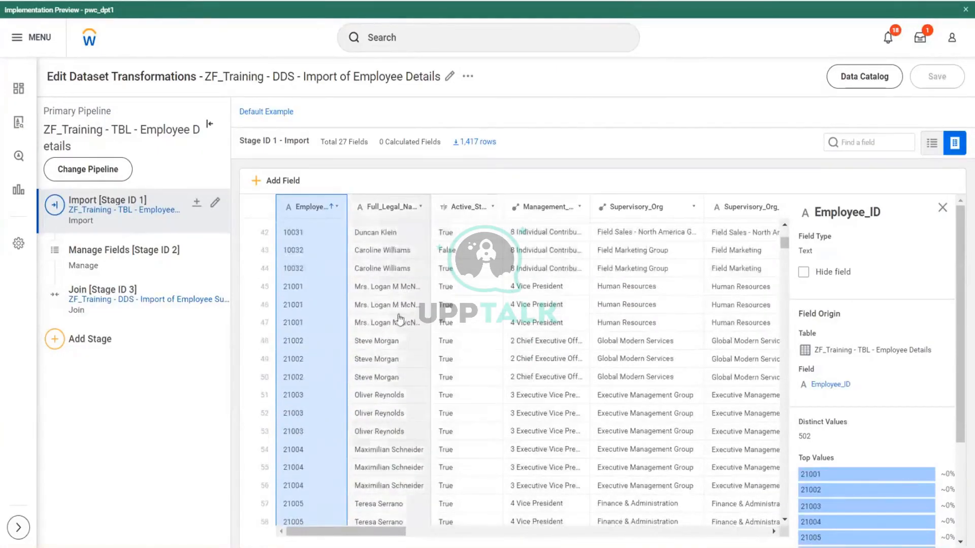
scroll(378, 531, right, 5)
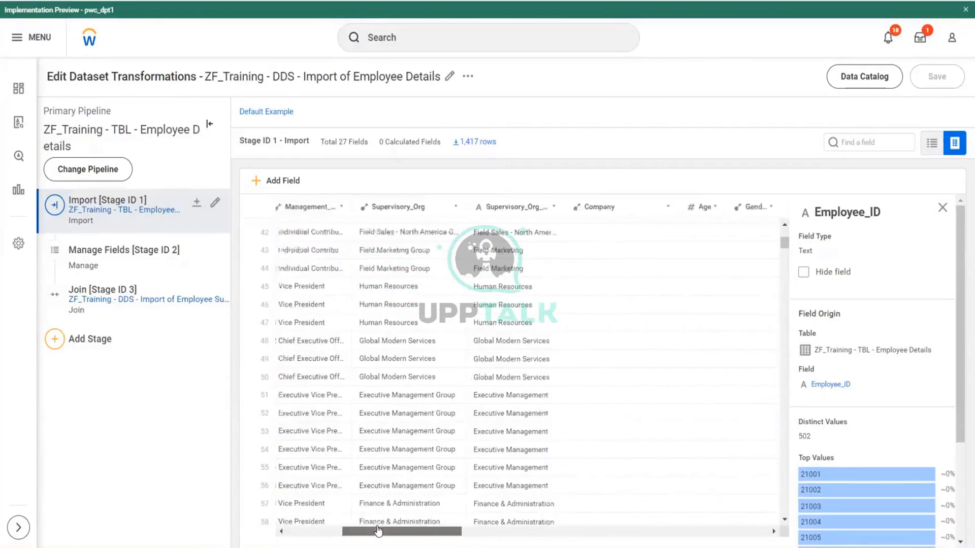
scroll(378, 531, right, 6)
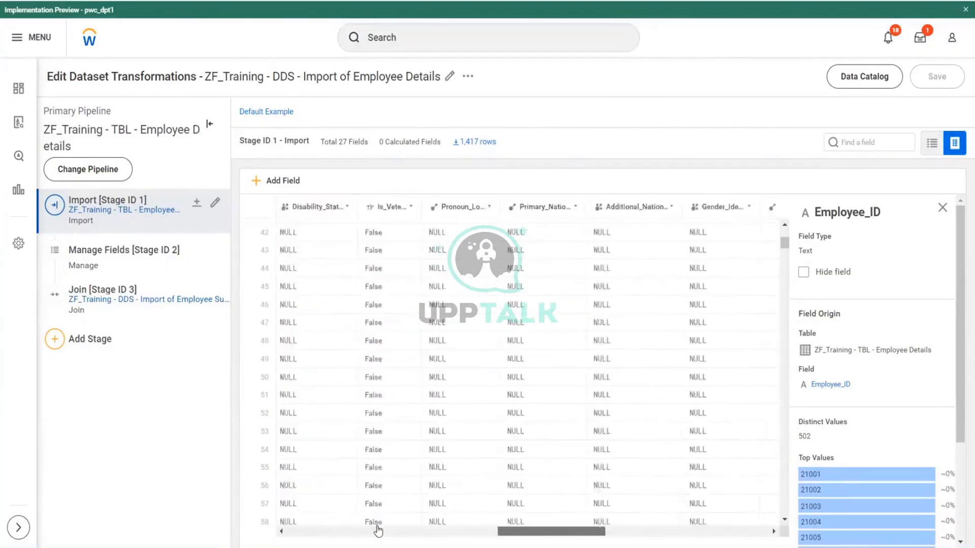
scroll(378, 531, right, 6)
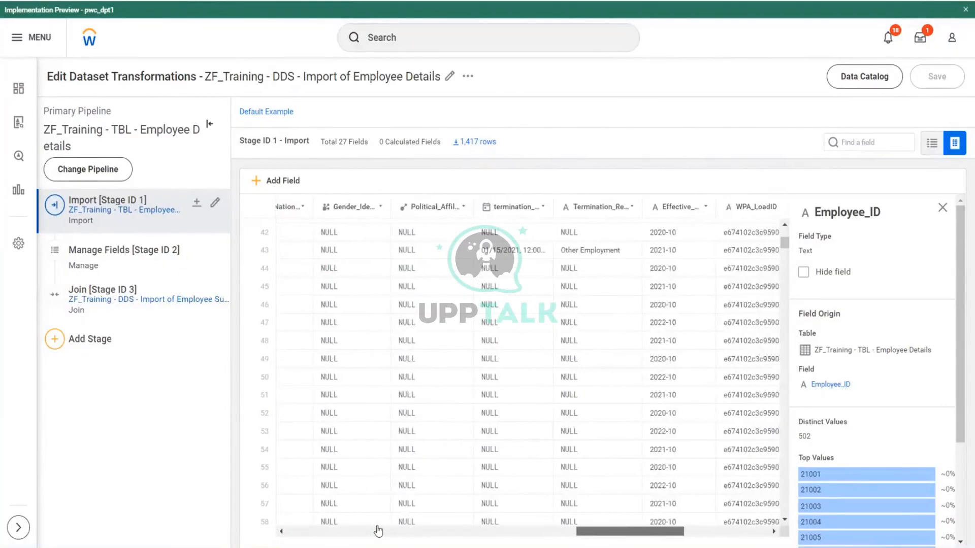
scroll(378, 531, right, 3)
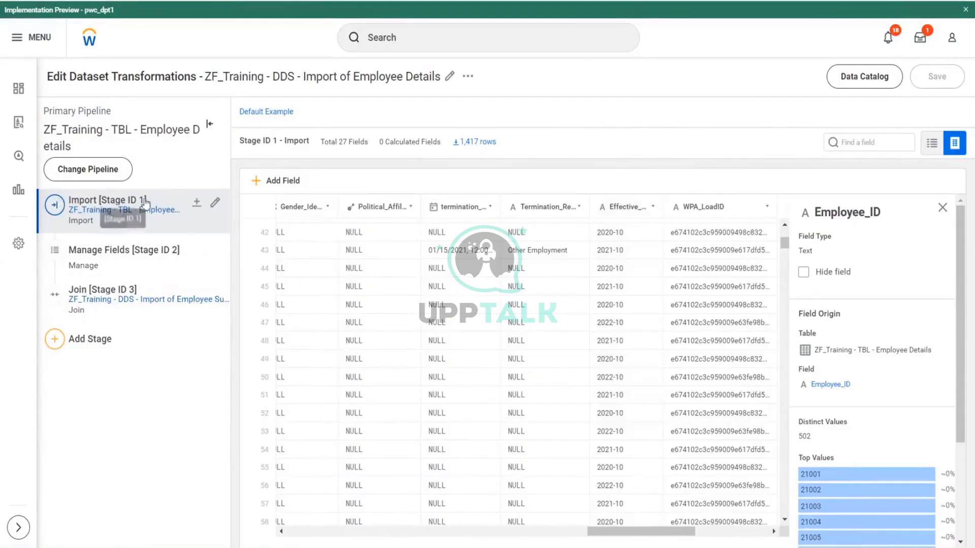
drag(159, 198, 60, 201)
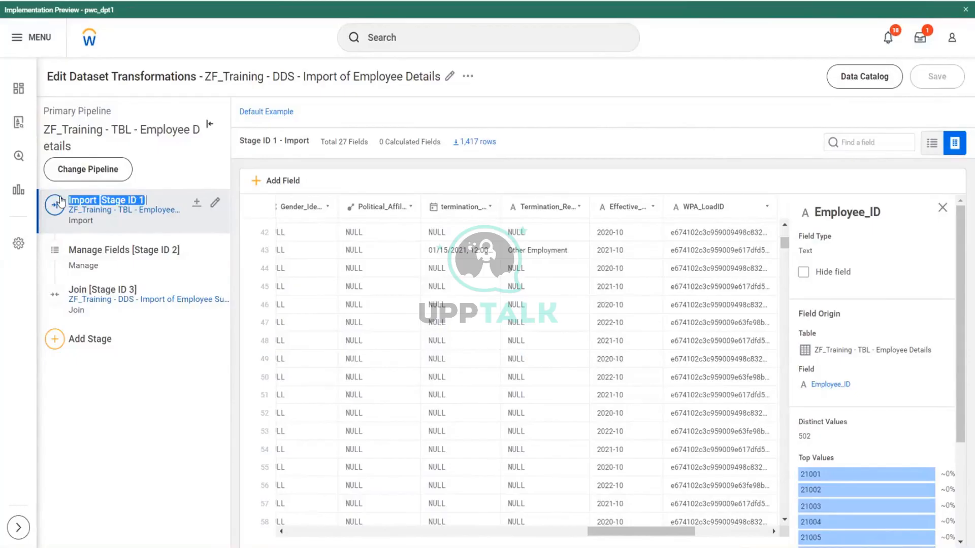
Compare the Manage Fields stage's row count with the Employee Details table's total rows.
click(116, 256)
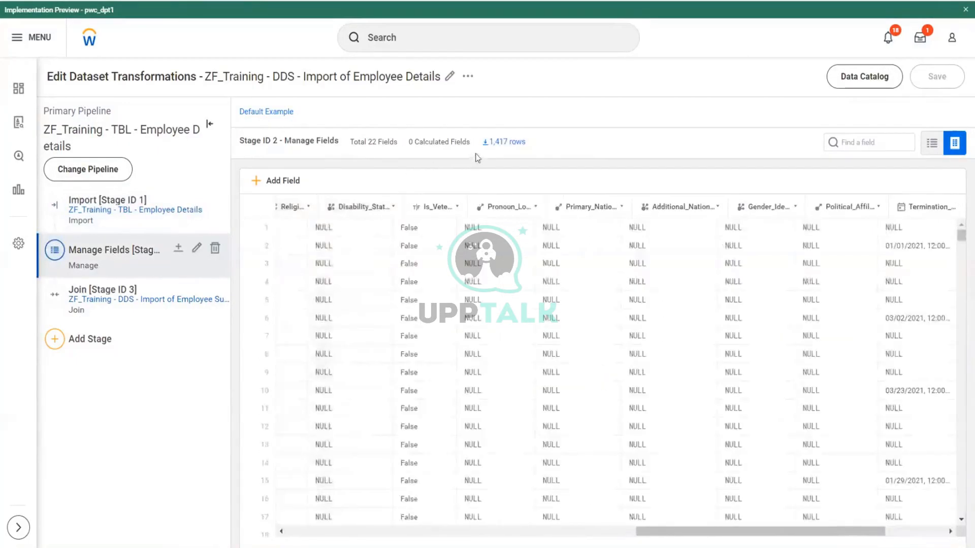
drag(546, 148, 486, 151)
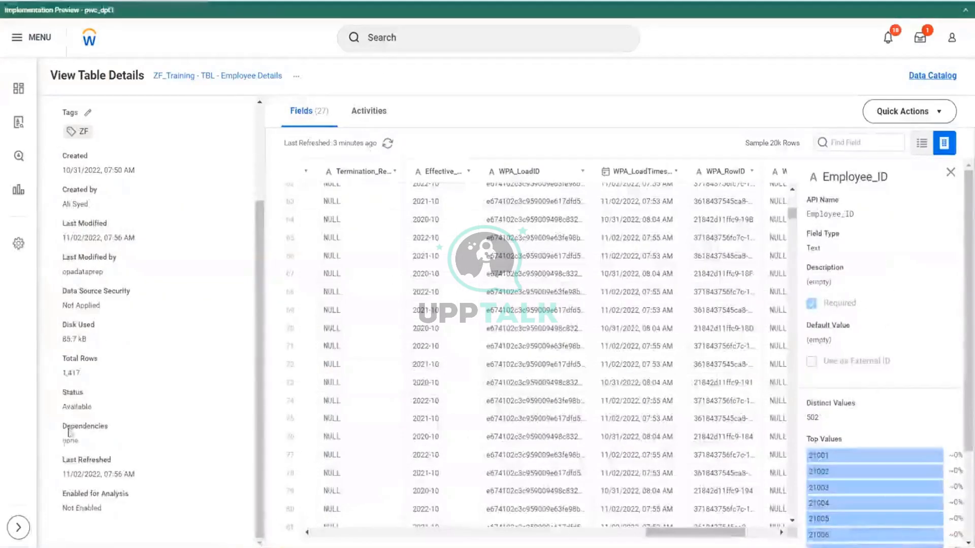
drag(97, 375, 63, 383)
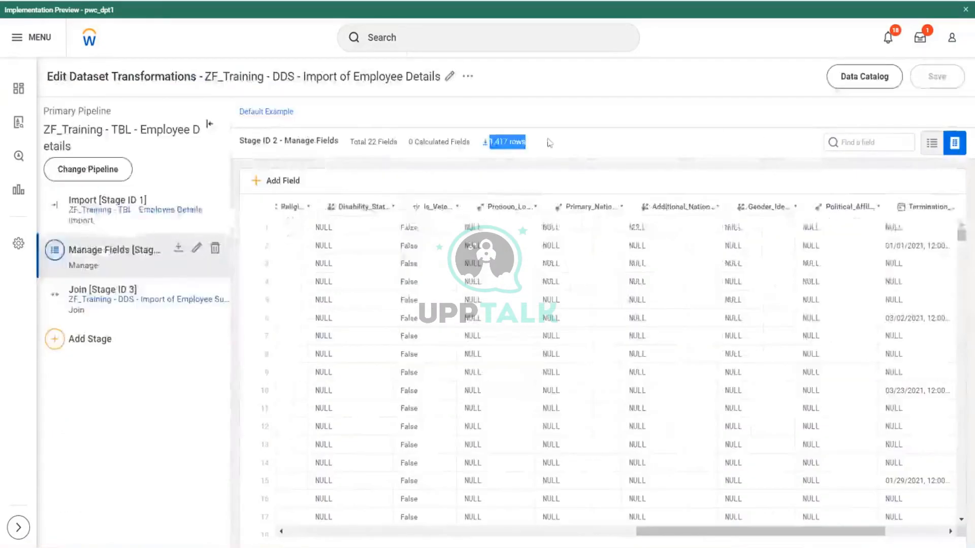
click(558, 149)
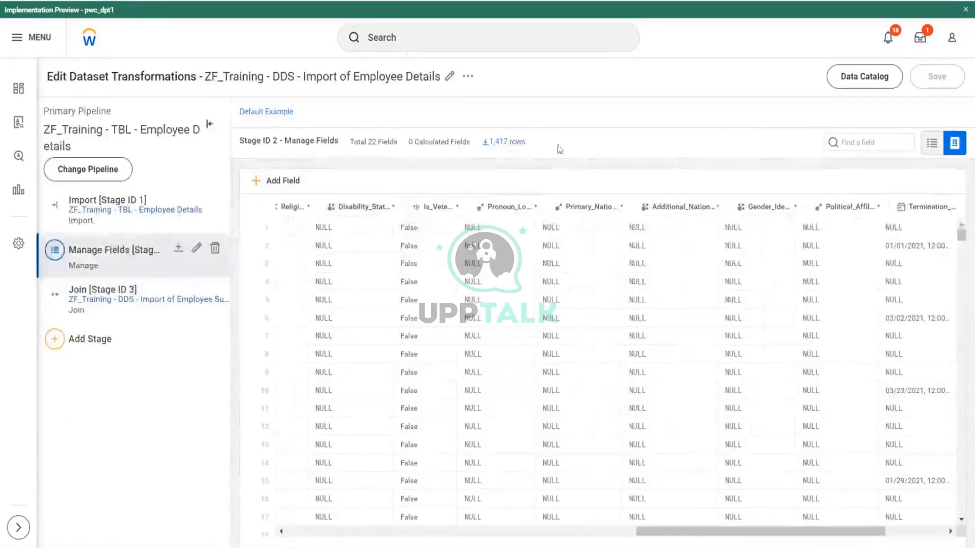
triple_click(486, 145)
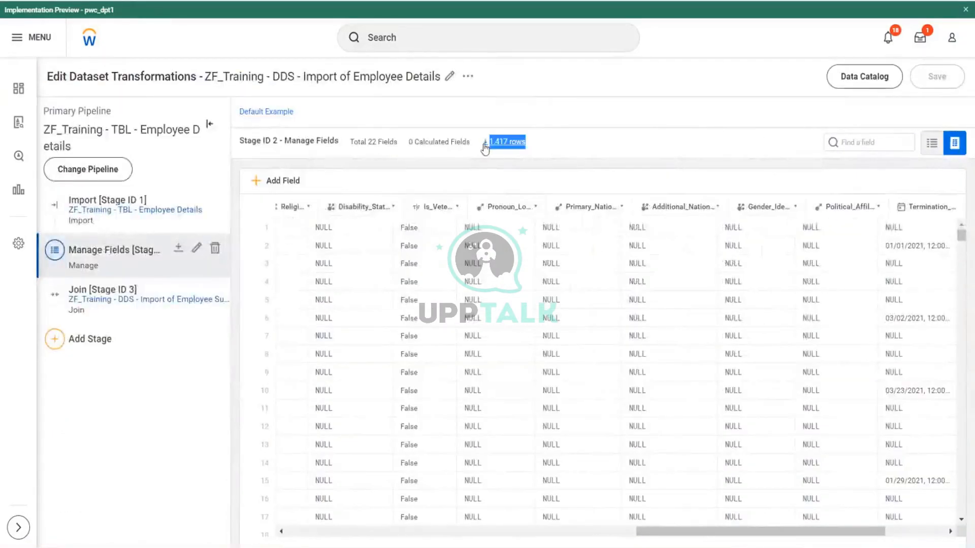
Show the Join stage's rows and sort them by Employee_ID ascending.
click(98, 295)
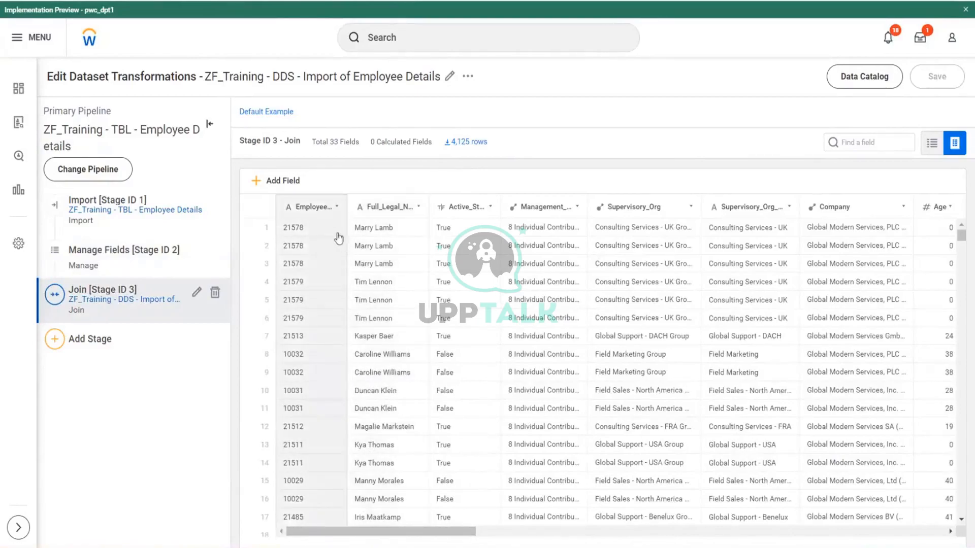
click(337, 210)
click(374, 226)
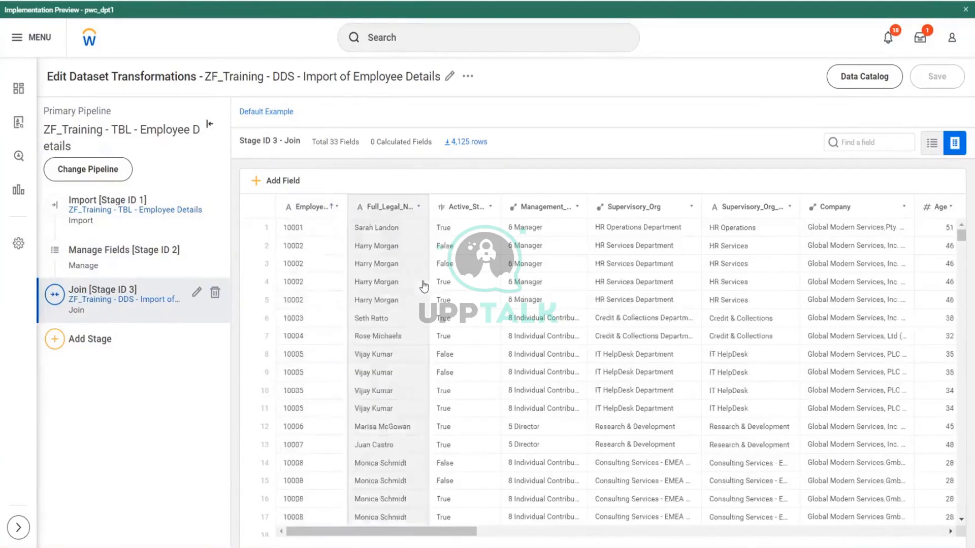
Find an employee with repeated rows in the Join stage and compare the Effective_Date and Year values across those rows.
scroll(324, 289, down, 10)
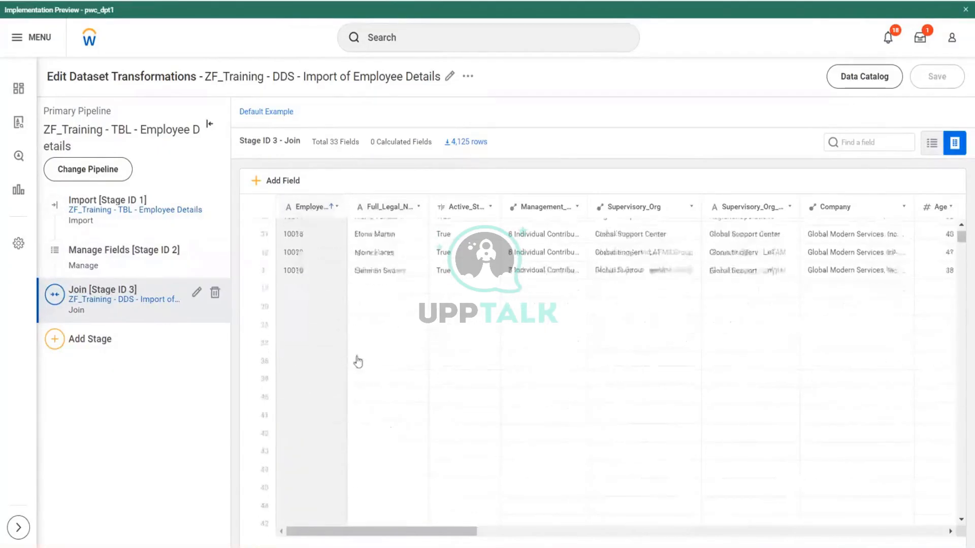
scroll(363, 366, down, 5)
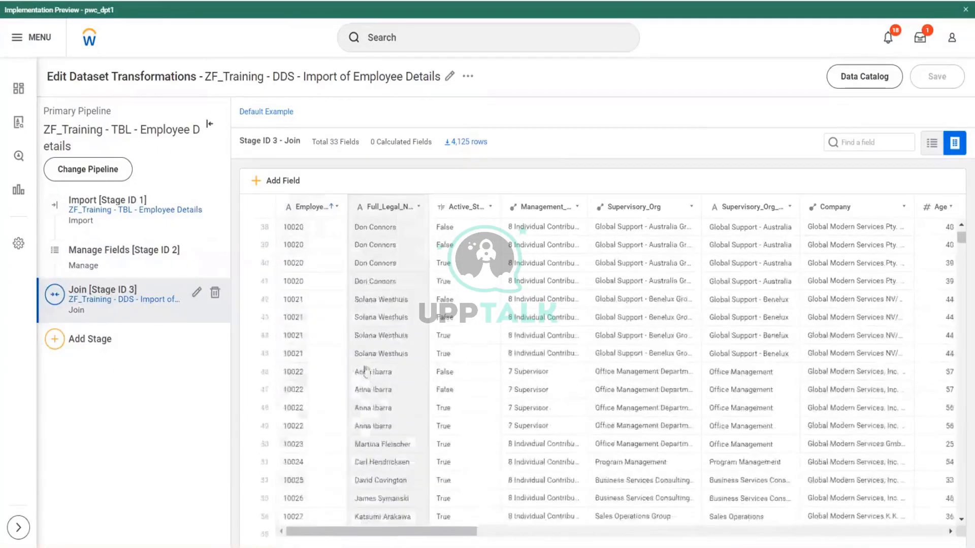
scroll(386, 378, down, 8)
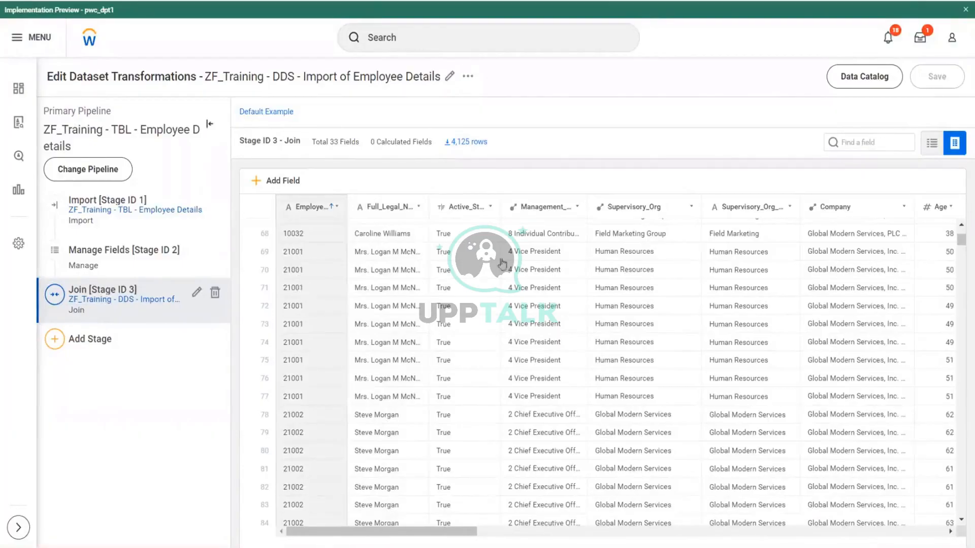
drag(420, 530, 632, 534)
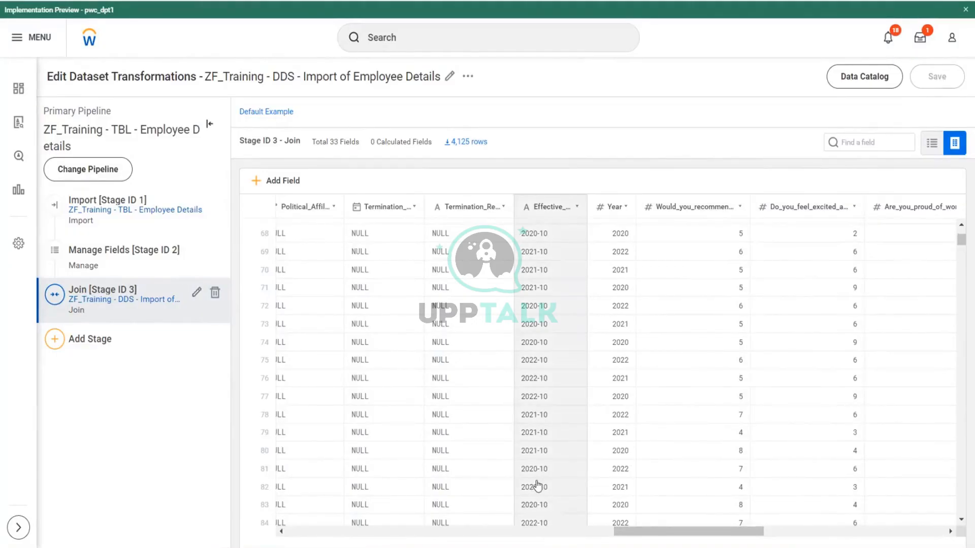
Switch to the PA.xlsx workbook and enter the sample employee's first name in P8 with 2020-10 in Q8.
key(alt+Tab)
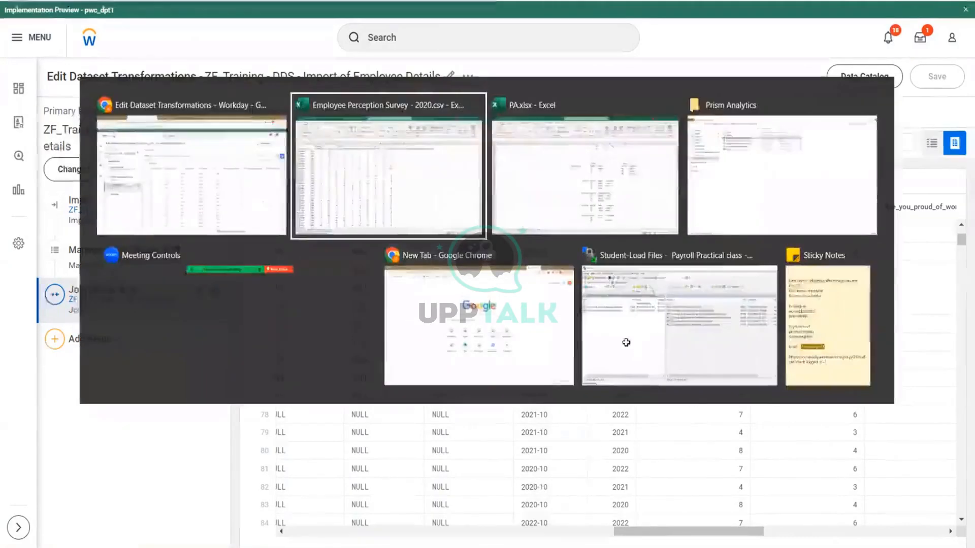
text(Logan)
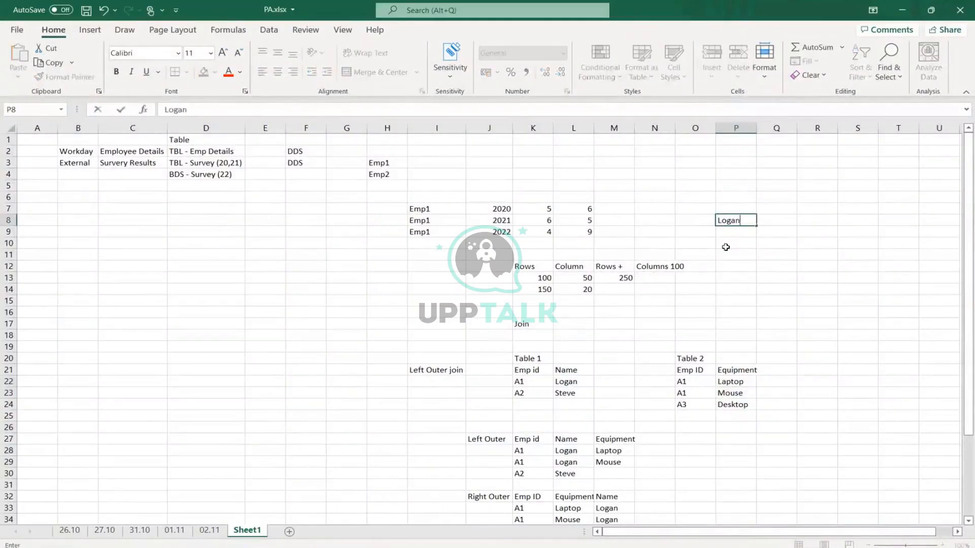
key(Tab)
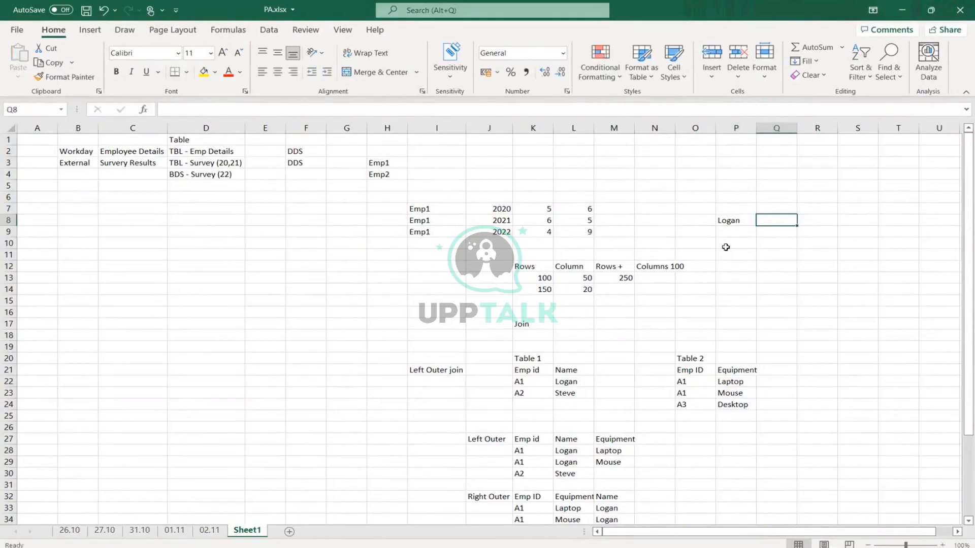
text(2020)
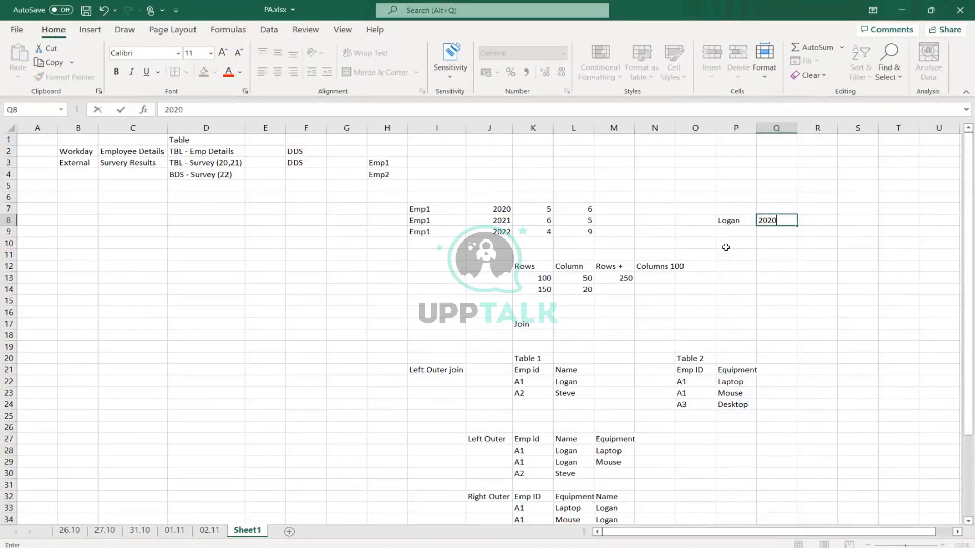
text(-10)
key(Return)
Enter the same first name in P9 and P10, with 2021-10 in Q9 and 2022-10 in Q10.
text(Logan)
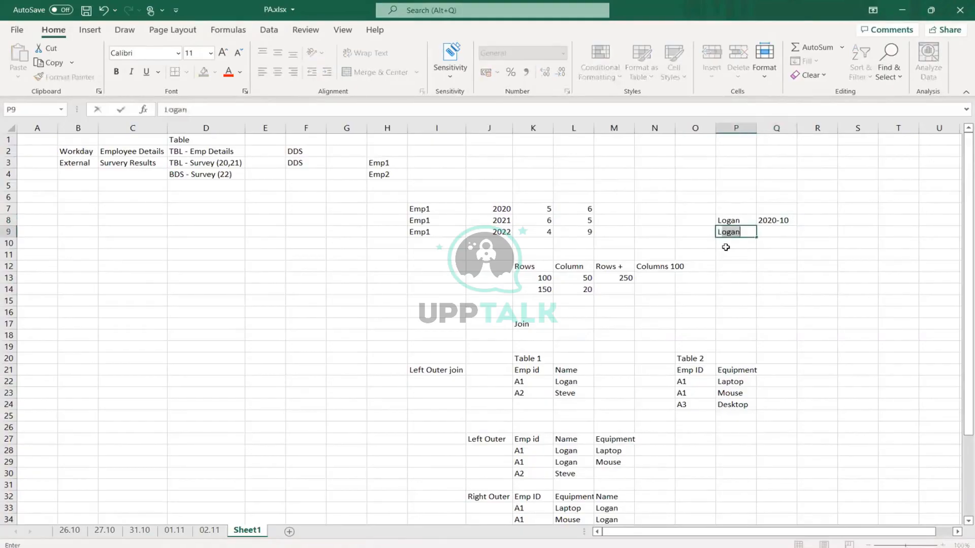
key(Tab)
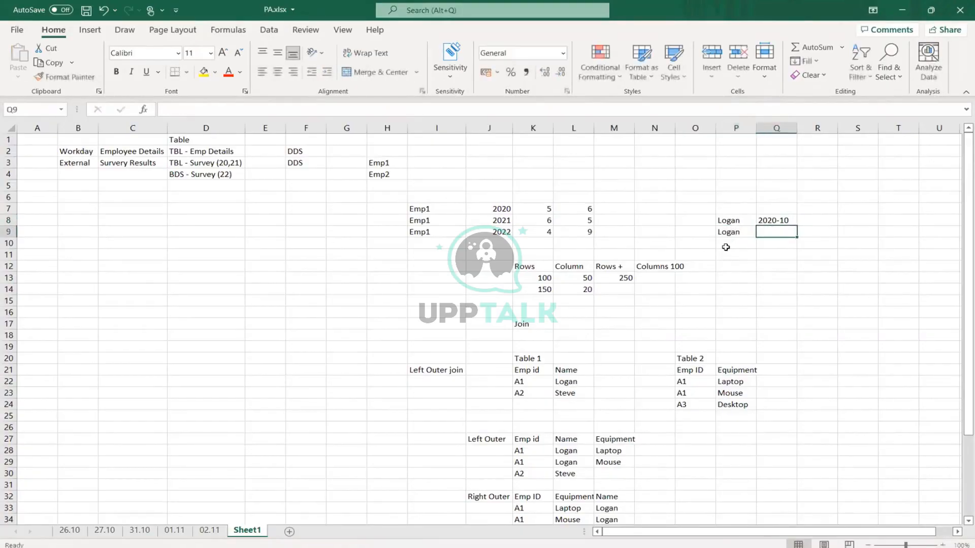
text(2021-10)
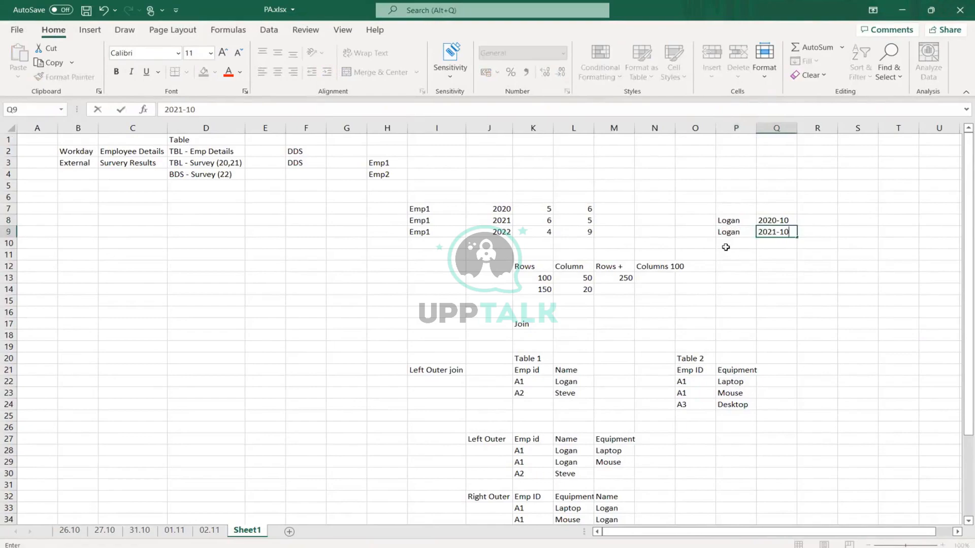
key(Return)
text(Logan)
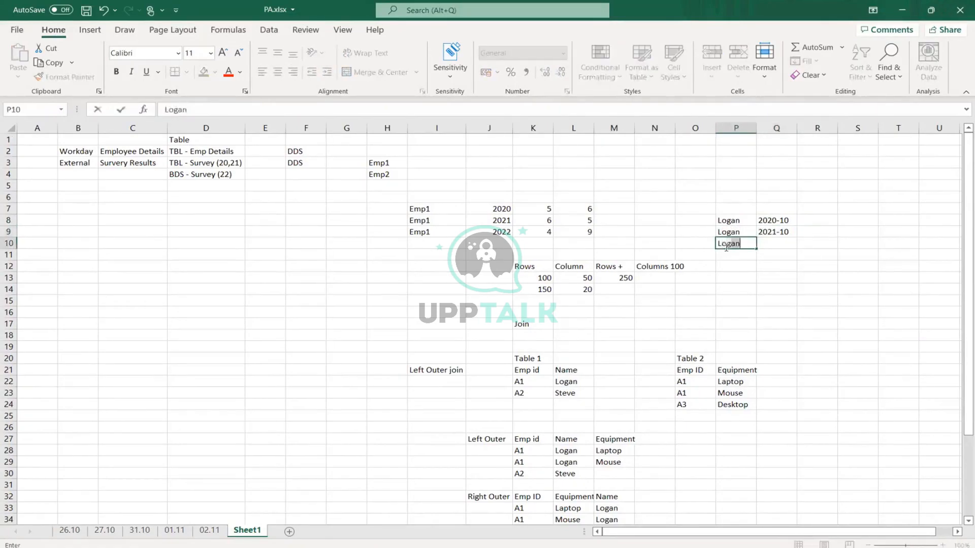
key(Tab)
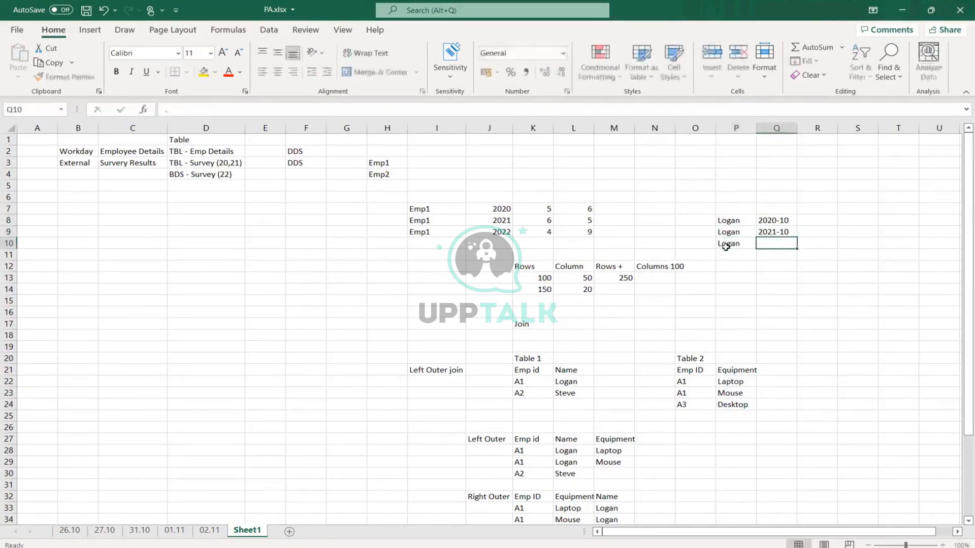
text(2022-10)
key(Return)
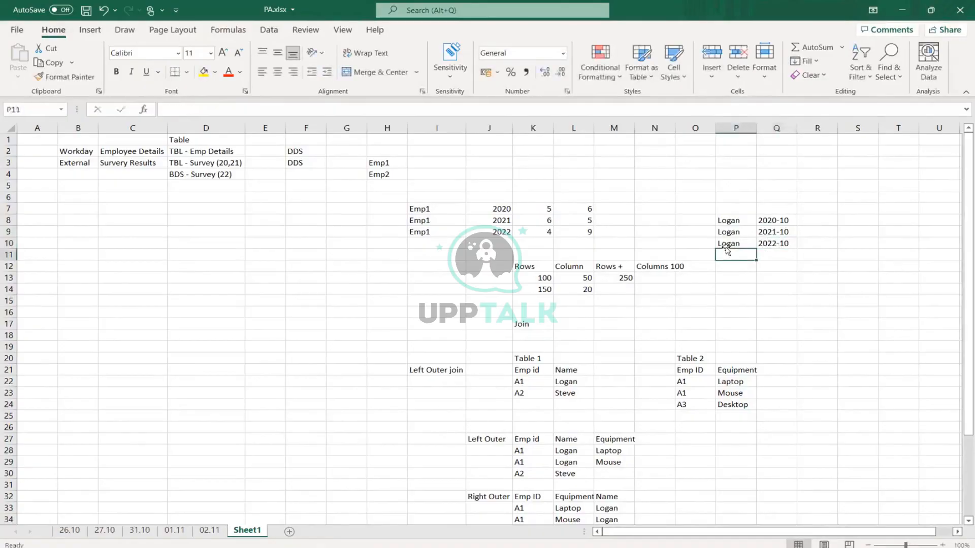
Start a sample survey table beside the employee rows with 2020 in T8 and score 9 in U8.
click(897, 207)
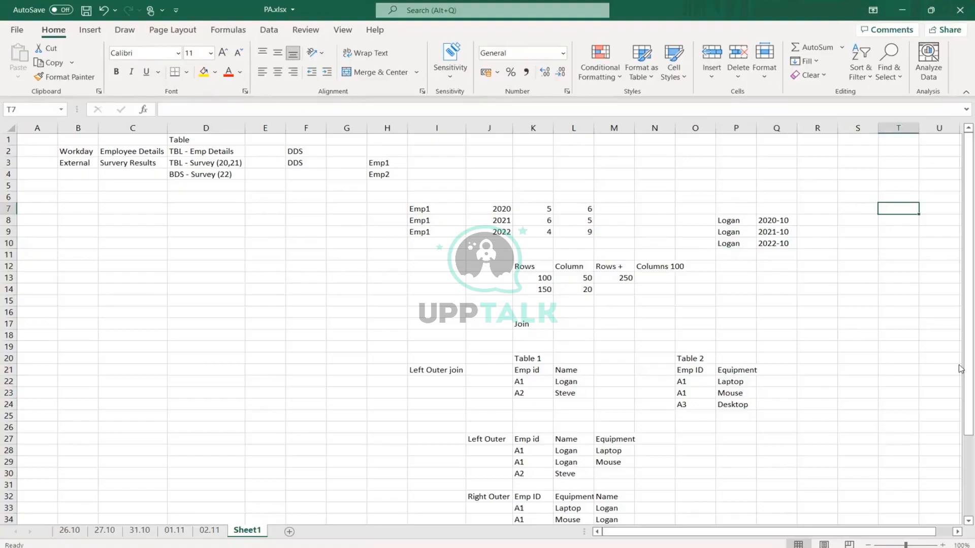
key(Down)
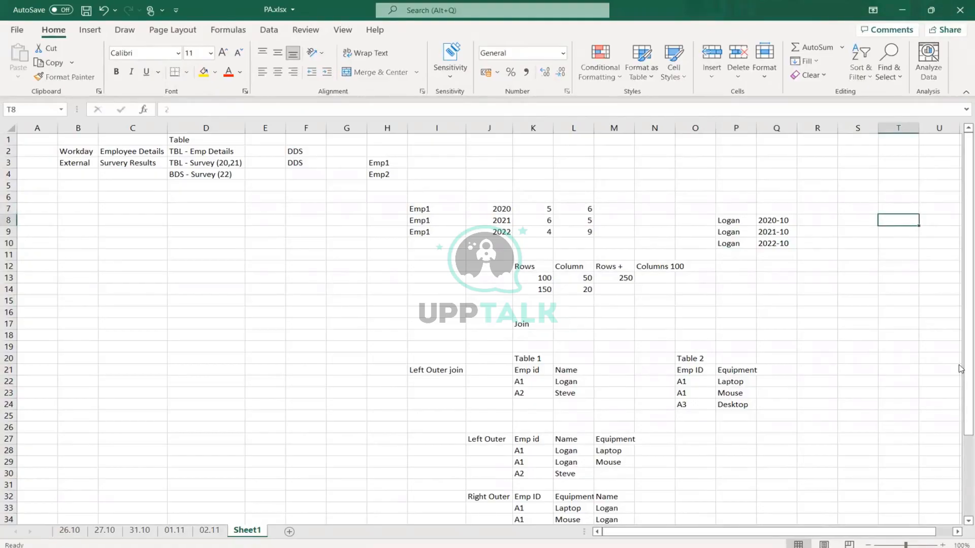
text(2020)
key(Tab)
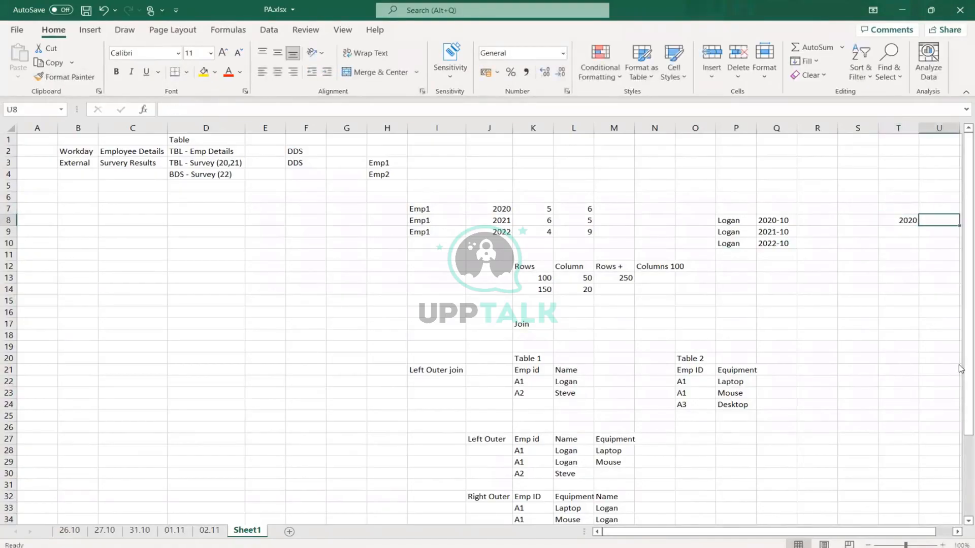
text(9)
key(Return)
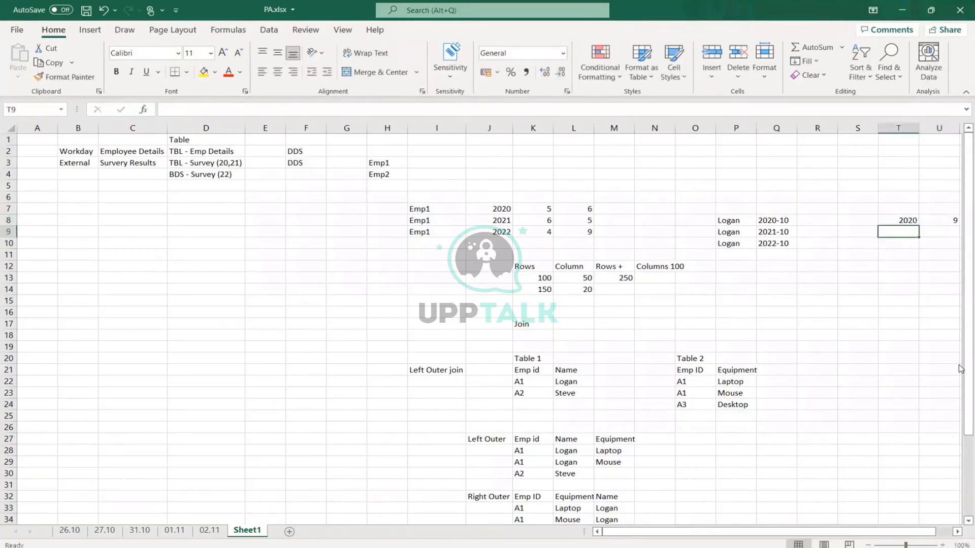
Add survey rows for 2021 with score 8 in T9:U9 and 2022 with score 10 in T10:U10.
text(2021)
key(Tab)
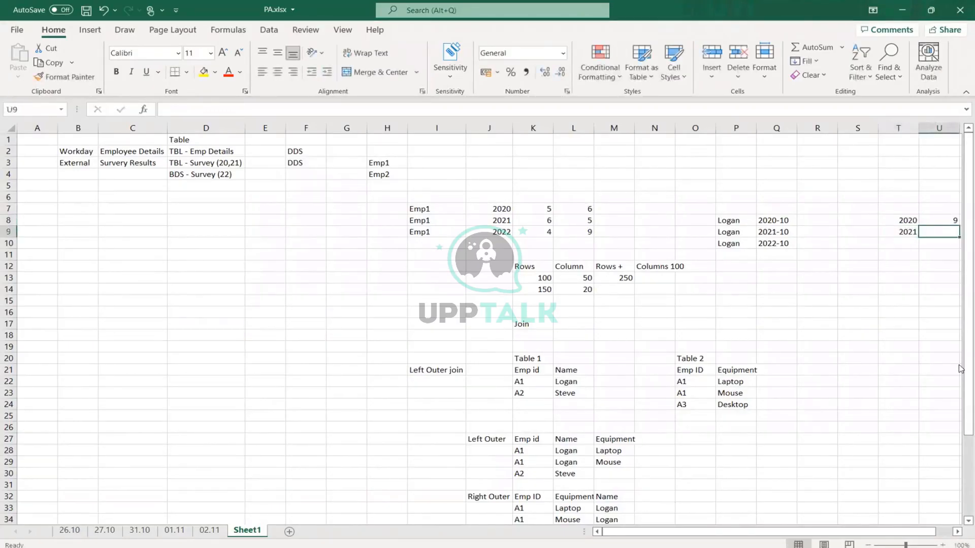
text(8)
key(Return)
text(2)
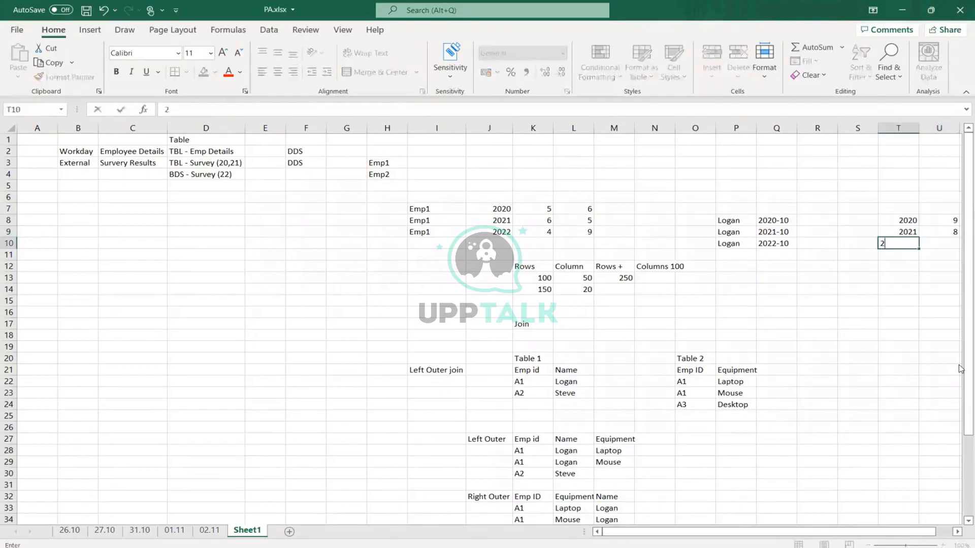
text(022)
key(Tab)
text(10)
key(Return)
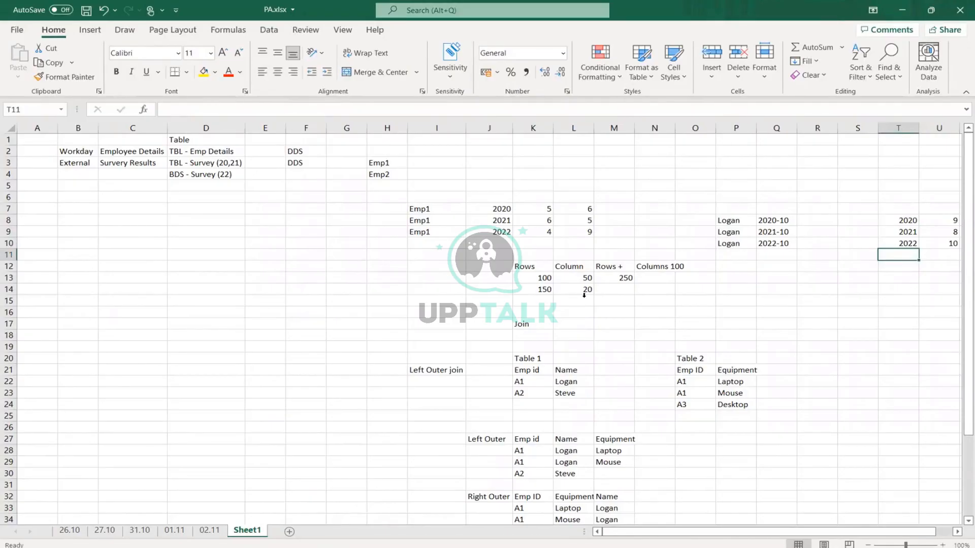
Review the repeated employee's name rows in Workday's Join stage, and return to the PA.xlsx workbook.
key(alt+Tab)
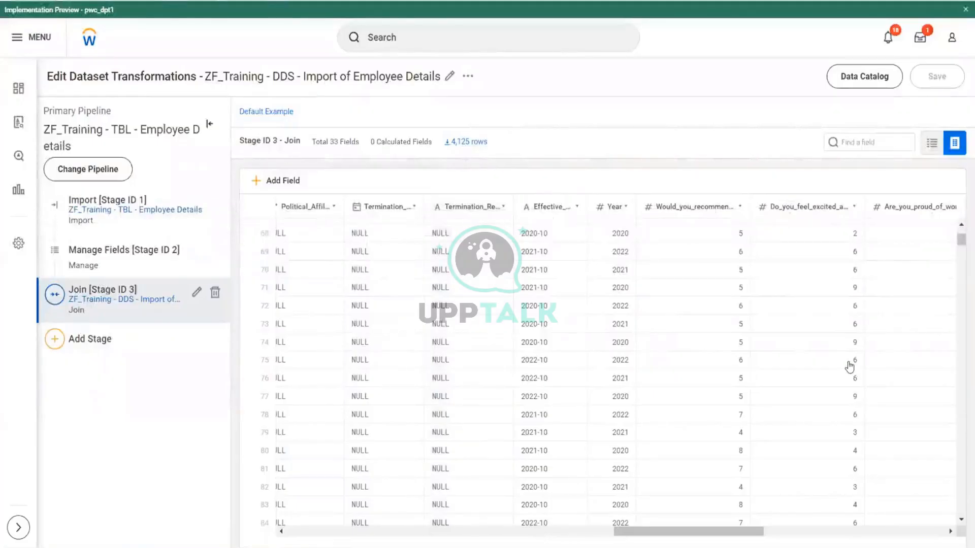
scroll(850, 366, left, 10)
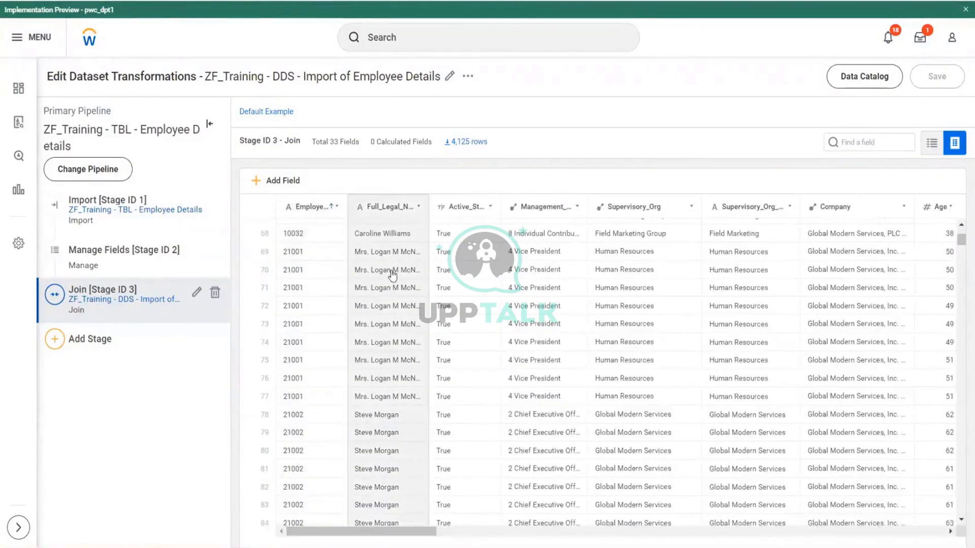
key(alt+Tab)
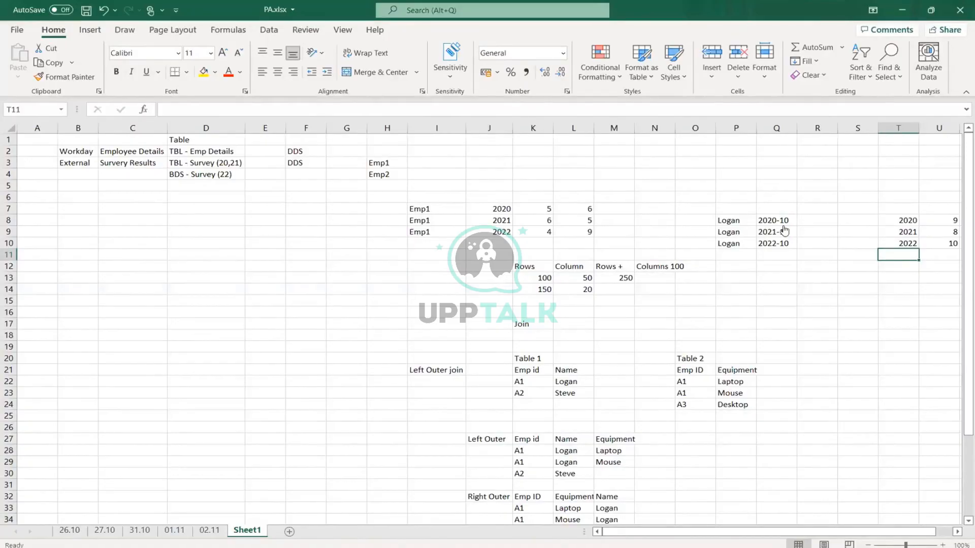
Copy the 2020 survey year and score from T8:U8 to R8:S8, beside the employee's 2020-10 row.
drag(732, 220, 777, 220)
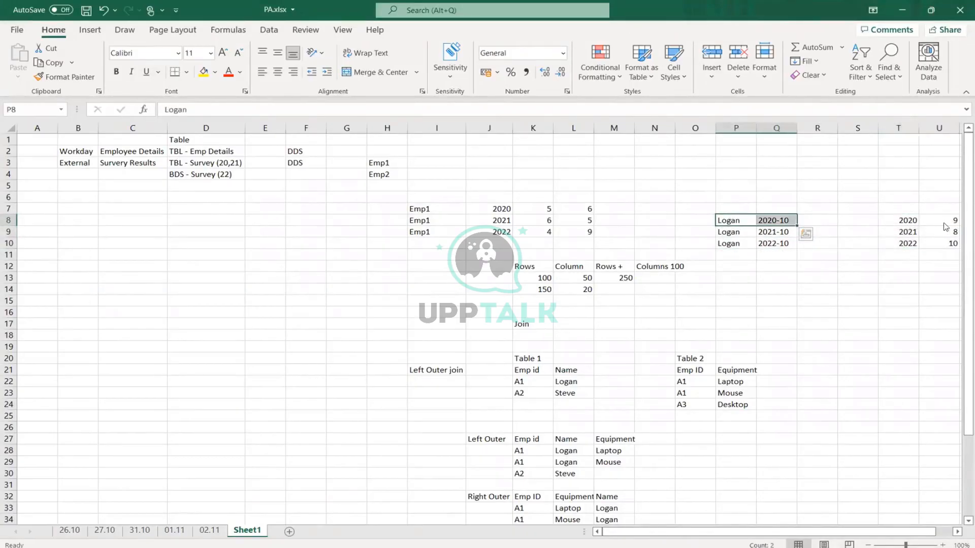
drag(907, 221, 940, 221)
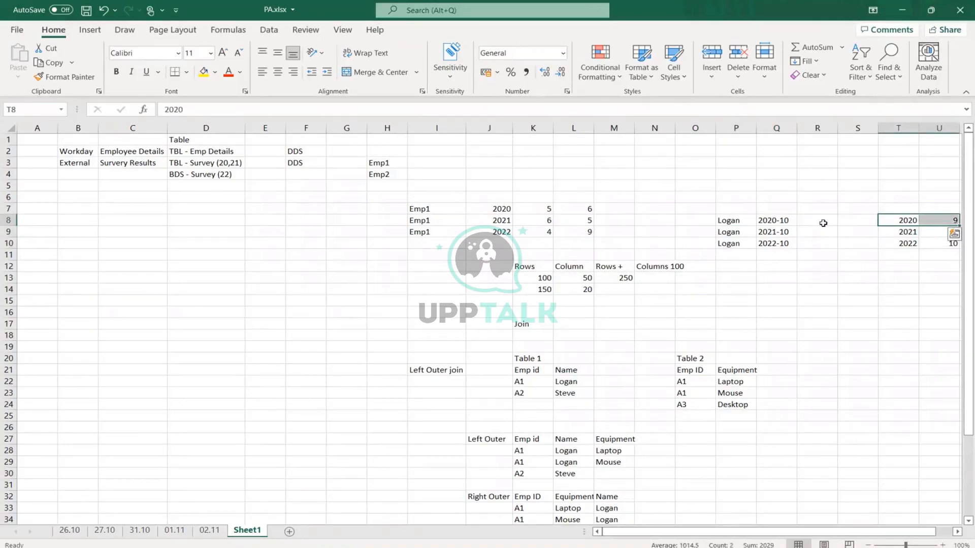
key(ctrl+c)
click(823, 223)
key(ctrl+v)
Copy the 2021 survey year and score from T9:U9 to R9:S9, beside the 2021-10 row.
drag(739, 232, 775, 232)
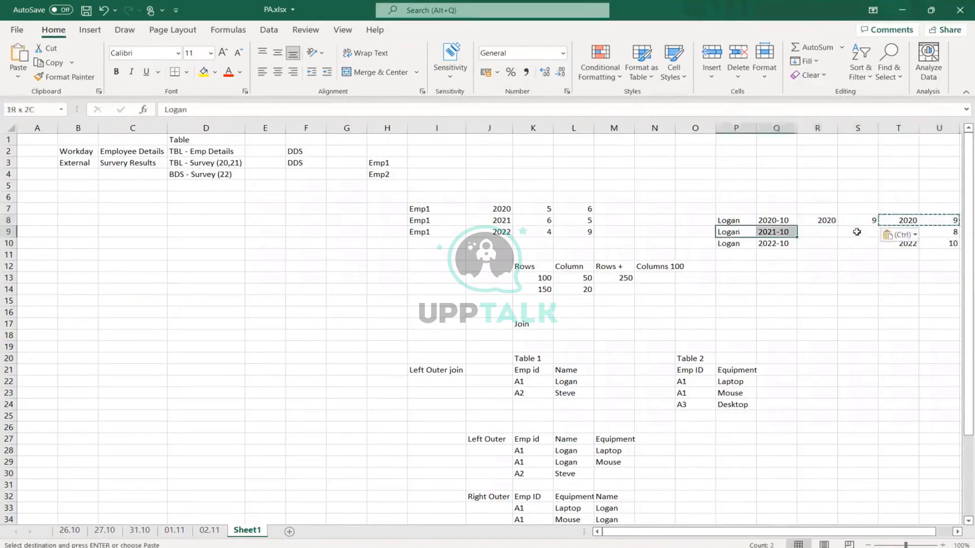
drag(889, 233, 940, 232)
key(ctrl+c)
click(827, 233)
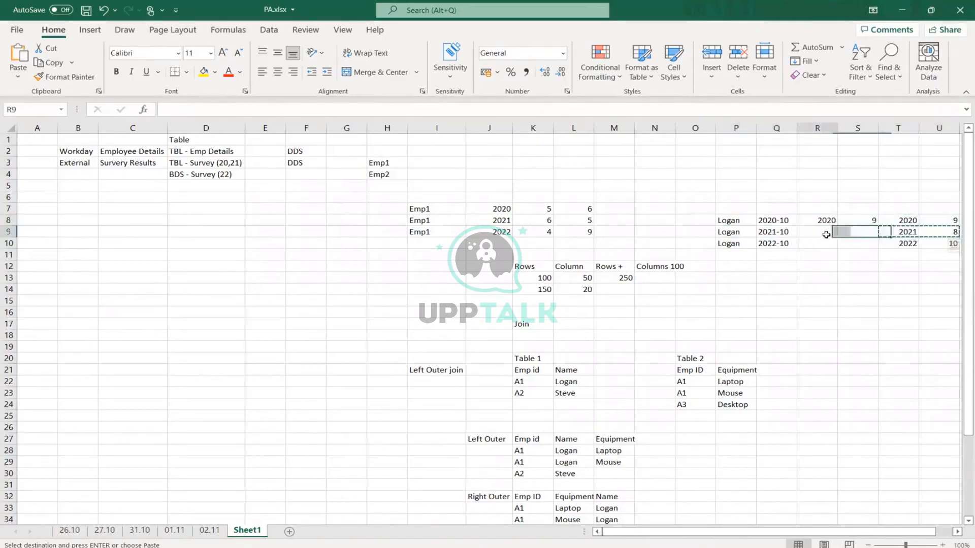
key(ctrl+v)
Copy the 2022 survey year and score from T10:U10 to R10:S10, beside the 2022-10 row.
drag(953, 246, 900, 247)
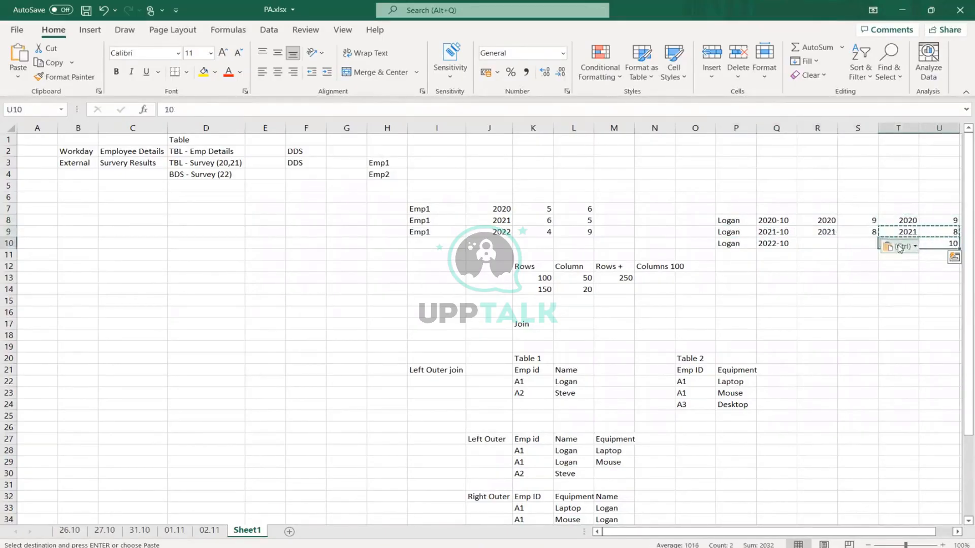
key(ctrl+c)
click(823, 243)
key(ctrl+v)
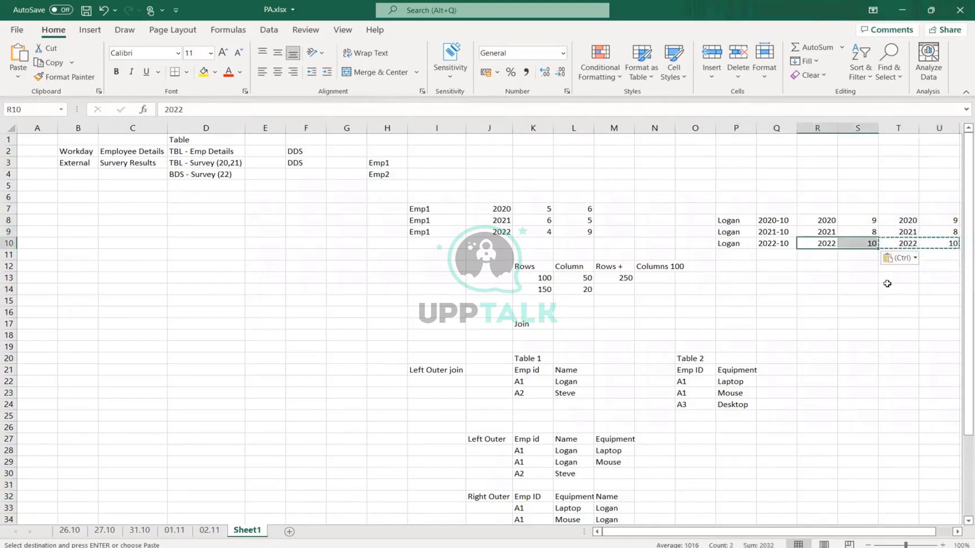
click(900, 285)
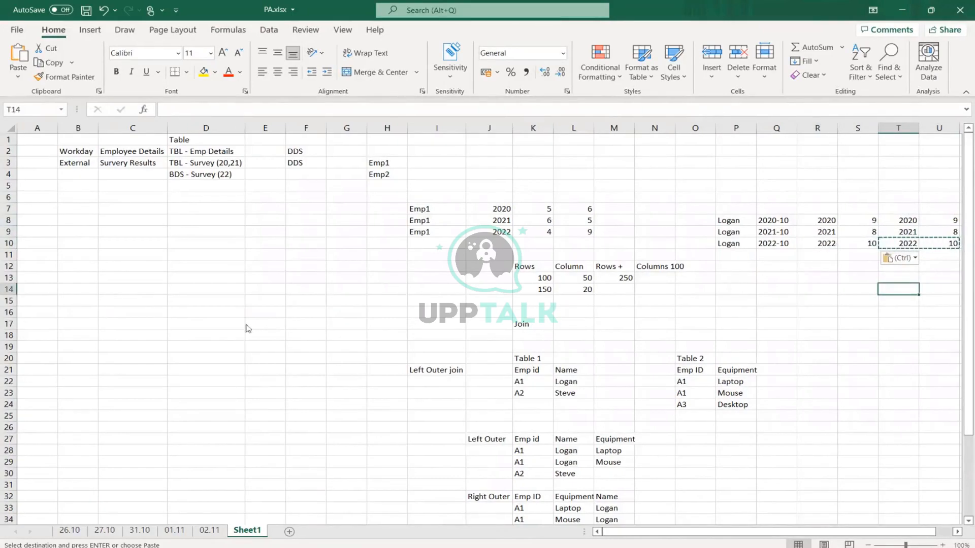
Switch to Workday, open the Join stage for editing, and add an empty second match condition below the employee ID match.
key(alt+Tab)
click(197, 293)
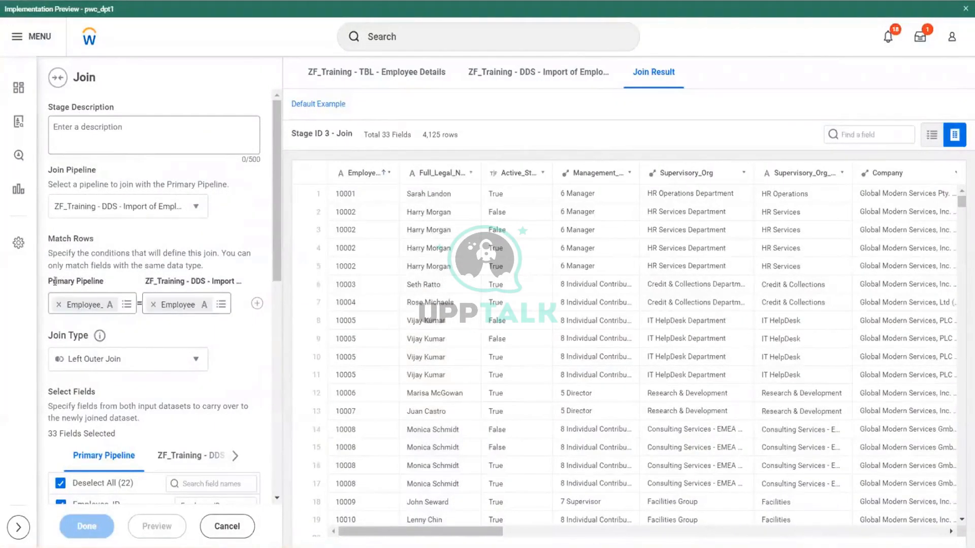
drag(47, 282, 209, 322)
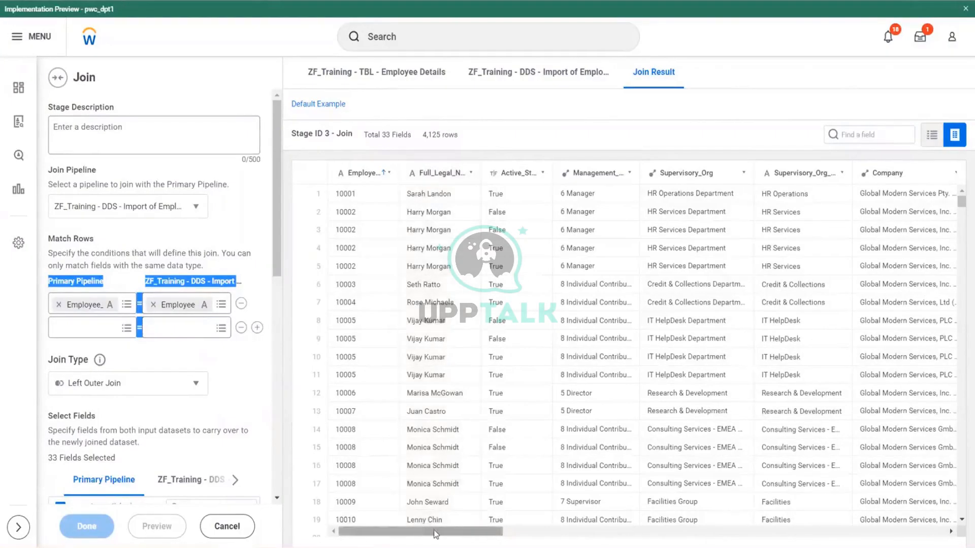
drag(436, 531, 723, 531)
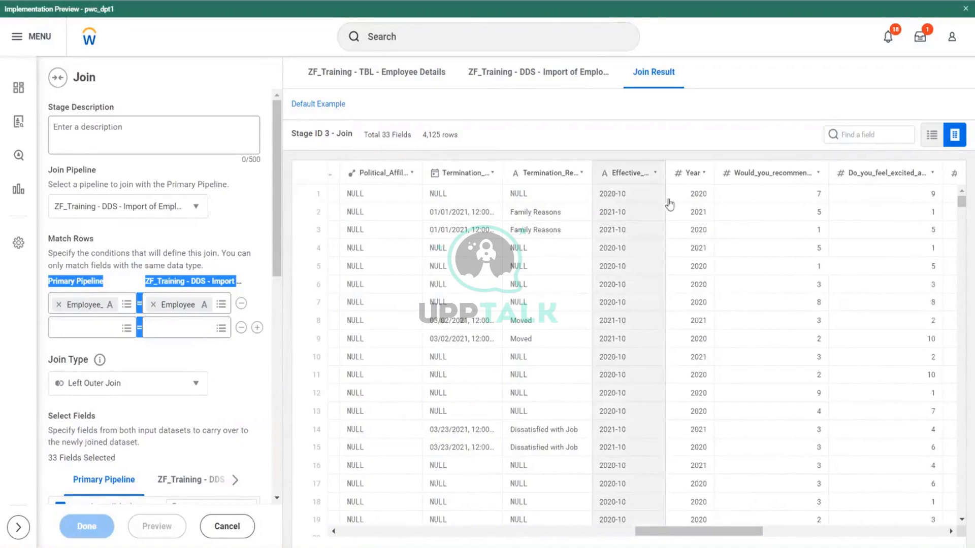